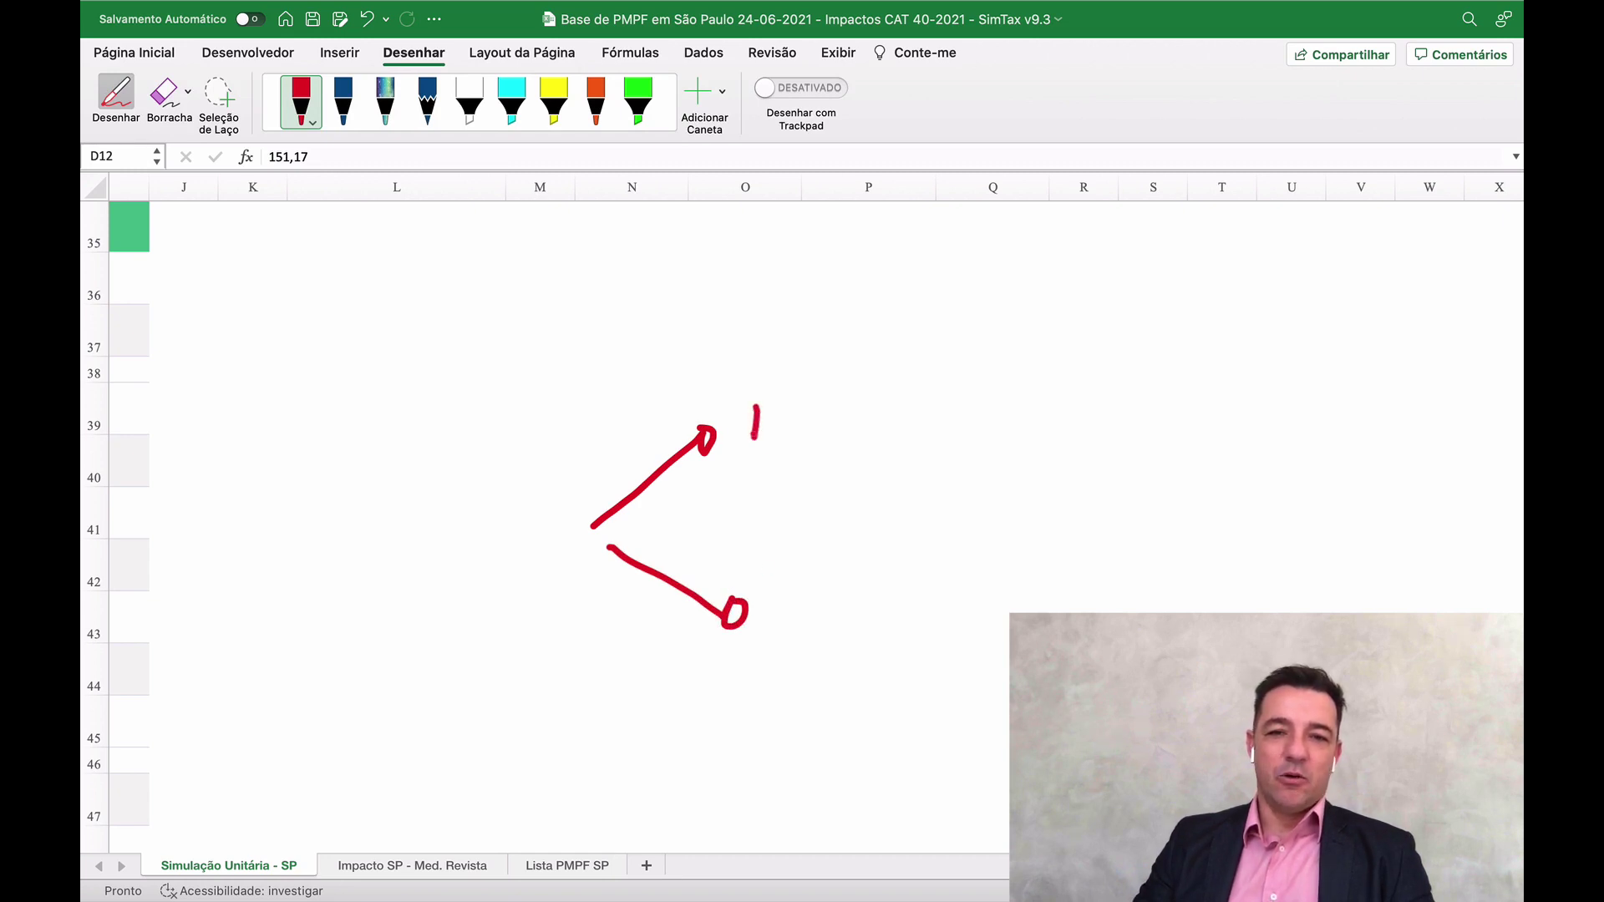
Step: Handwrite "PMC RED" and "MVA" in red ink at the two branch ends, and "TRAVA" where the branches start
{"action": "mouse_move", "coordinate": [752, 393]}
{"action": "left_mouse_down"}
{"action": "mouse_move", "coordinate": [756, 416]}
{"action": "mouse_move", "coordinate": [803, 411]}
{"action": "mouse_move", "coordinate": [825, 434]}
{"action": "mouse_move", "coordinate": [882, 443]}
{"action": "left_mouse_up"}
{"action": "left_click", "coordinate": [885, 404]}
{"action": "left_click", "coordinate": [885, 422]}
{"action": "mouse_move", "coordinate": [887, 411]}
{"action": "left_mouse_down"}
{"action": "mouse_move", "coordinate": [912, 436]}
{"action": "mouse_move", "coordinate": [952, 439]}
{"action": "left_mouse_up"}
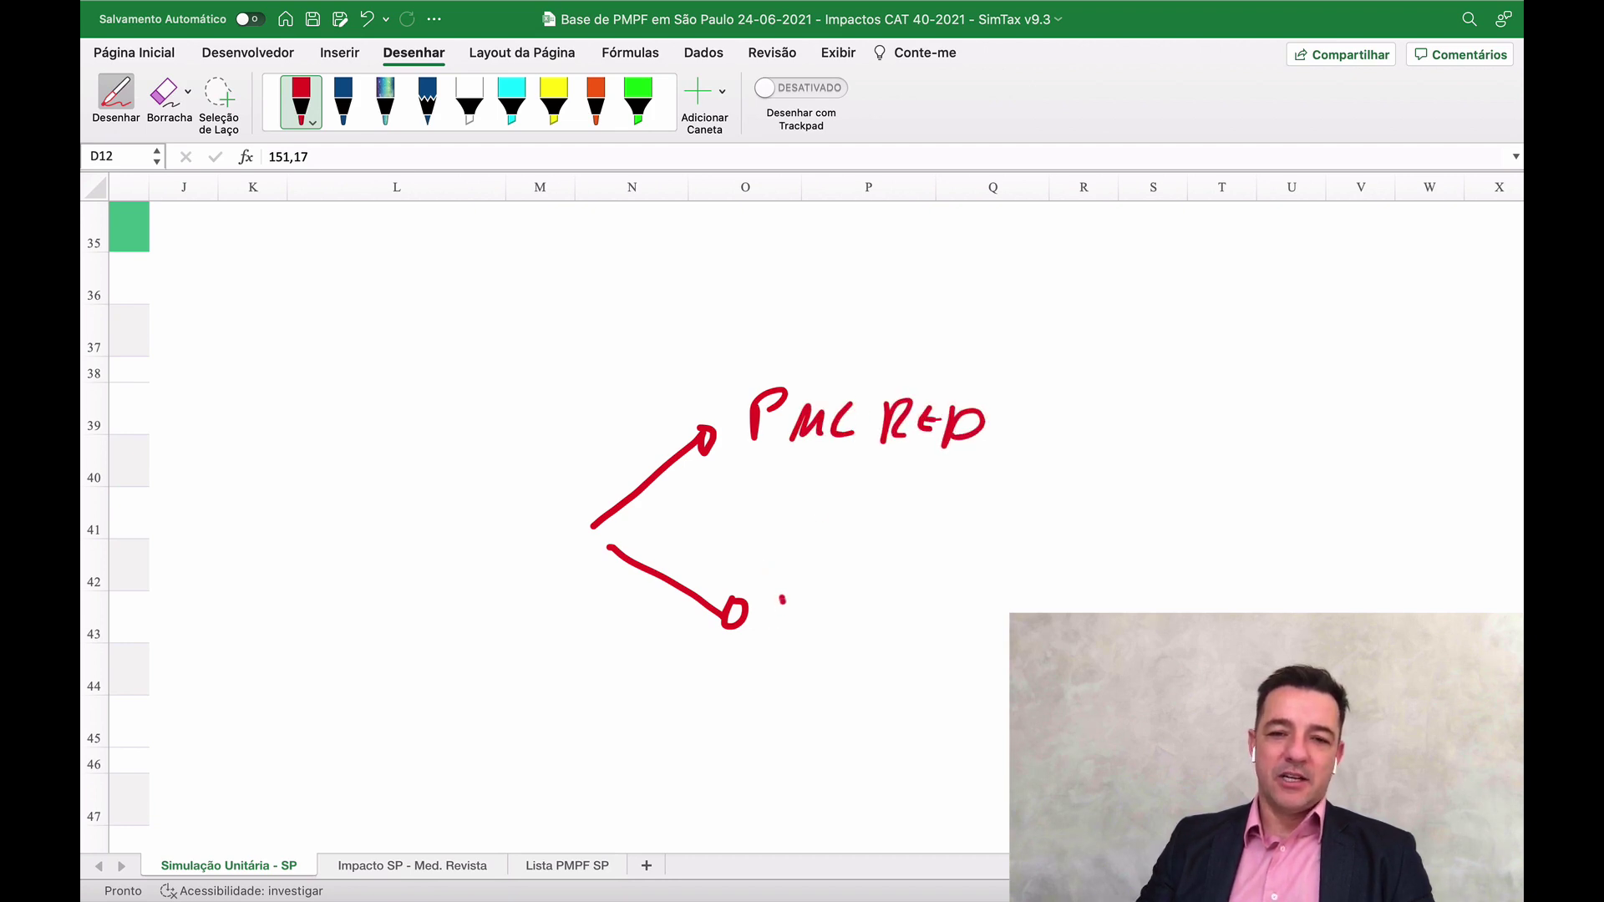
{"action": "mouse_move", "coordinate": [777, 622]}
{"action": "left_mouse_down"}
{"action": "mouse_move", "coordinate": [872, 572]}
{"action": "mouse_move", "coordinate": [902, 597]}
{"action": "left_mouse_up"}
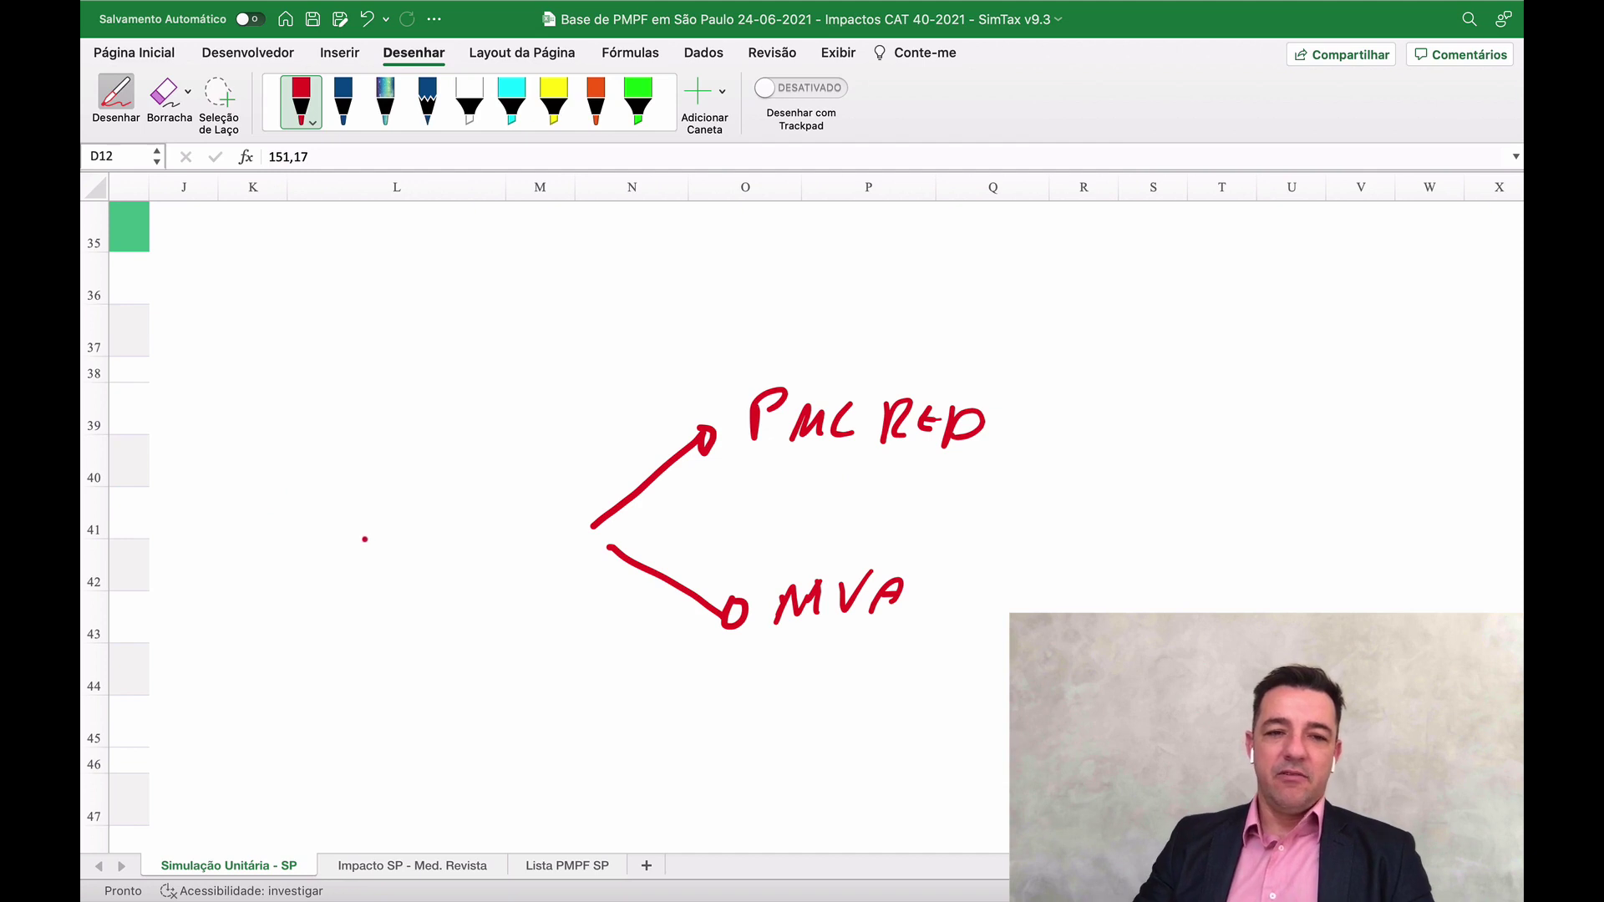
{"action": "mouse_move", "coordinate": [398, 573]}
{"action": "left_mouse_down"}
{"action": "mouse_move", "coordinate": [446, 541]}
{"action": "mouse_move", "coordinate": [459, 565]}
{"action": "mouse_move", "coordinate": [498, 538]}
{"action": "mouse_move", "coordinate": [526, 547]}
{"action": "left_mouse_up"}
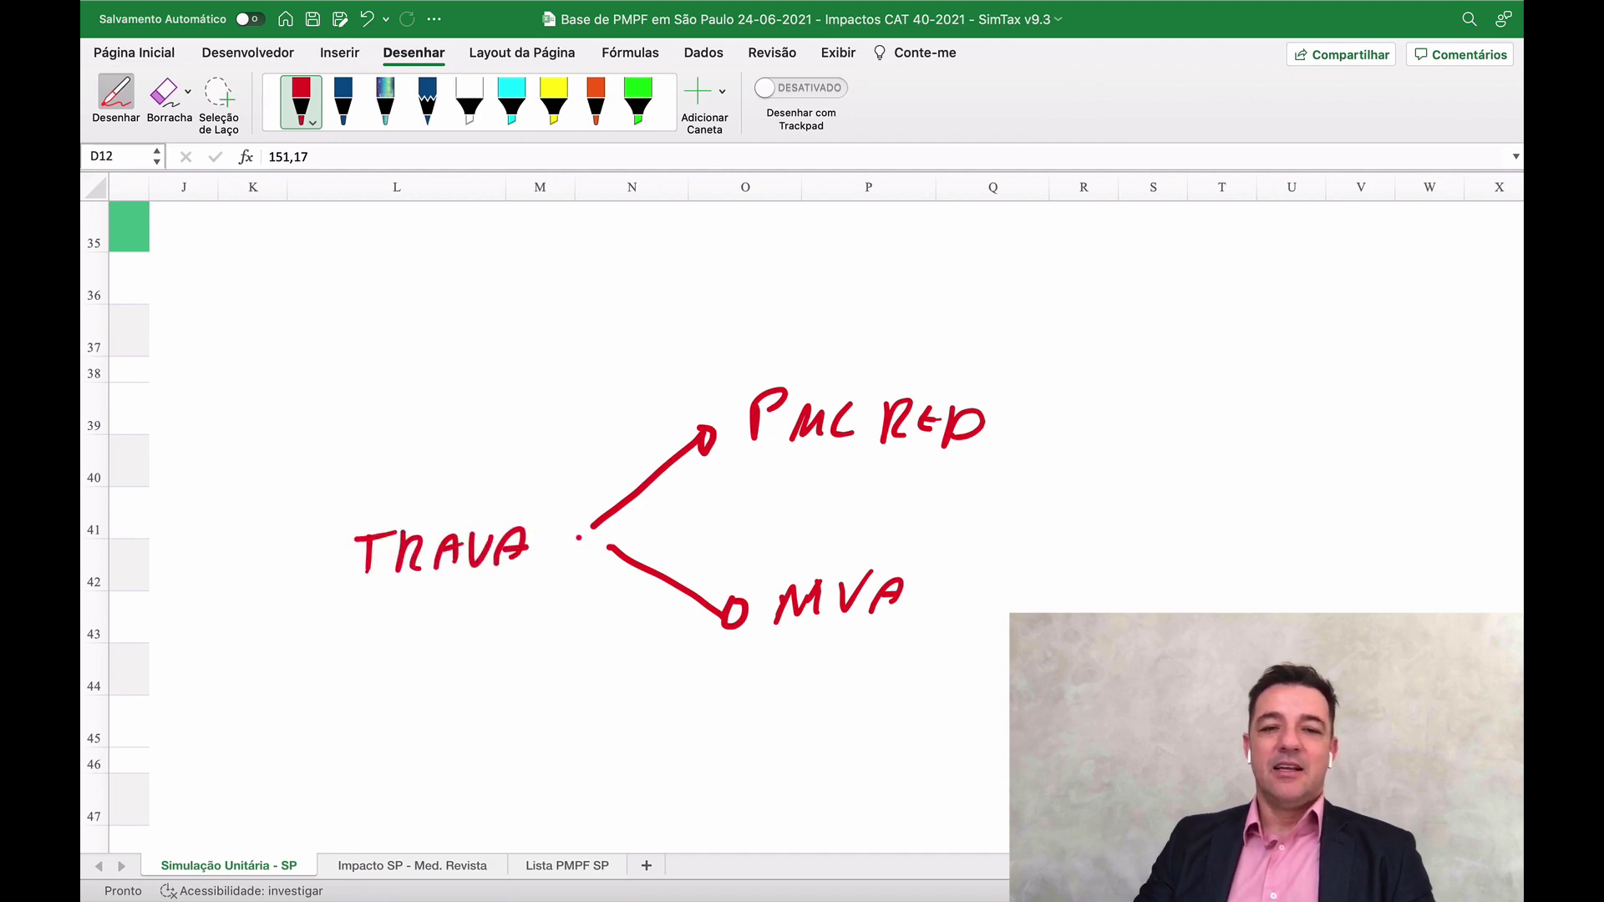
Step: Underline "PMC RED" in the diagram and handwrite an underlined "PC < TRAVA" beside it in red ink
{"action": "left_click_drag", "start_coordinate": [738, 461], "coordinate": [1014, 472]}
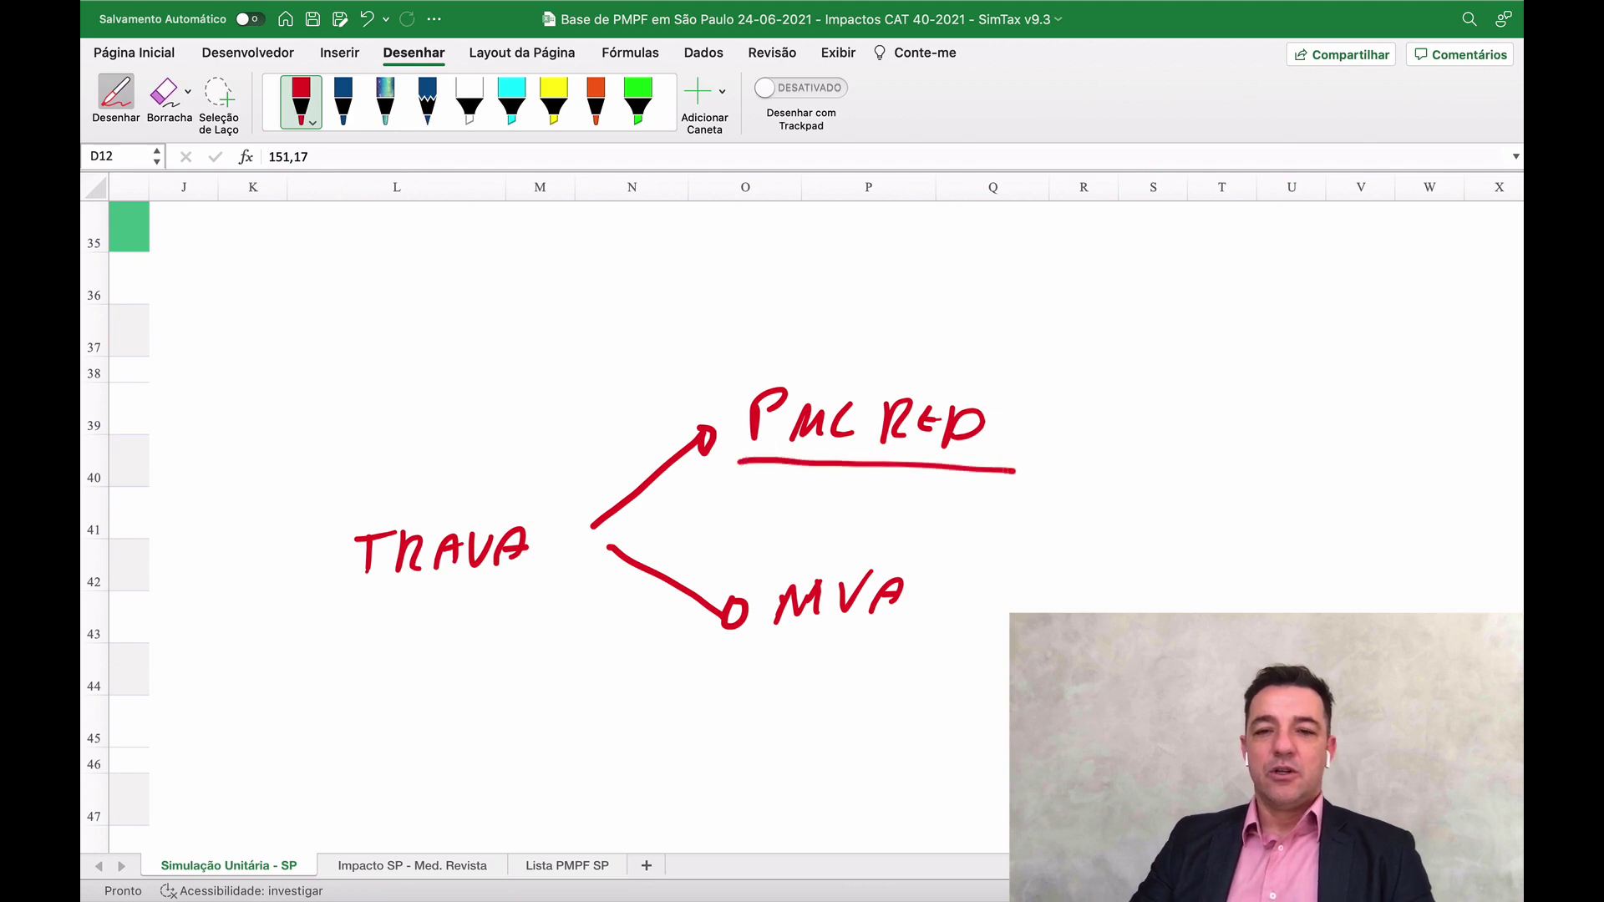
{"action": "mouse_move", "coordinate": [1115, 400]}
{"action": "left_mouse_down"}
{"action": "mouse_move", "coordinate": [1117, 439]}
{"action": "mouse_move", "coordinate": [1121, 418]}
{"action": "mouse_move", "coordinate": [1180, 434]}
{"action": "left_mouse_up"}
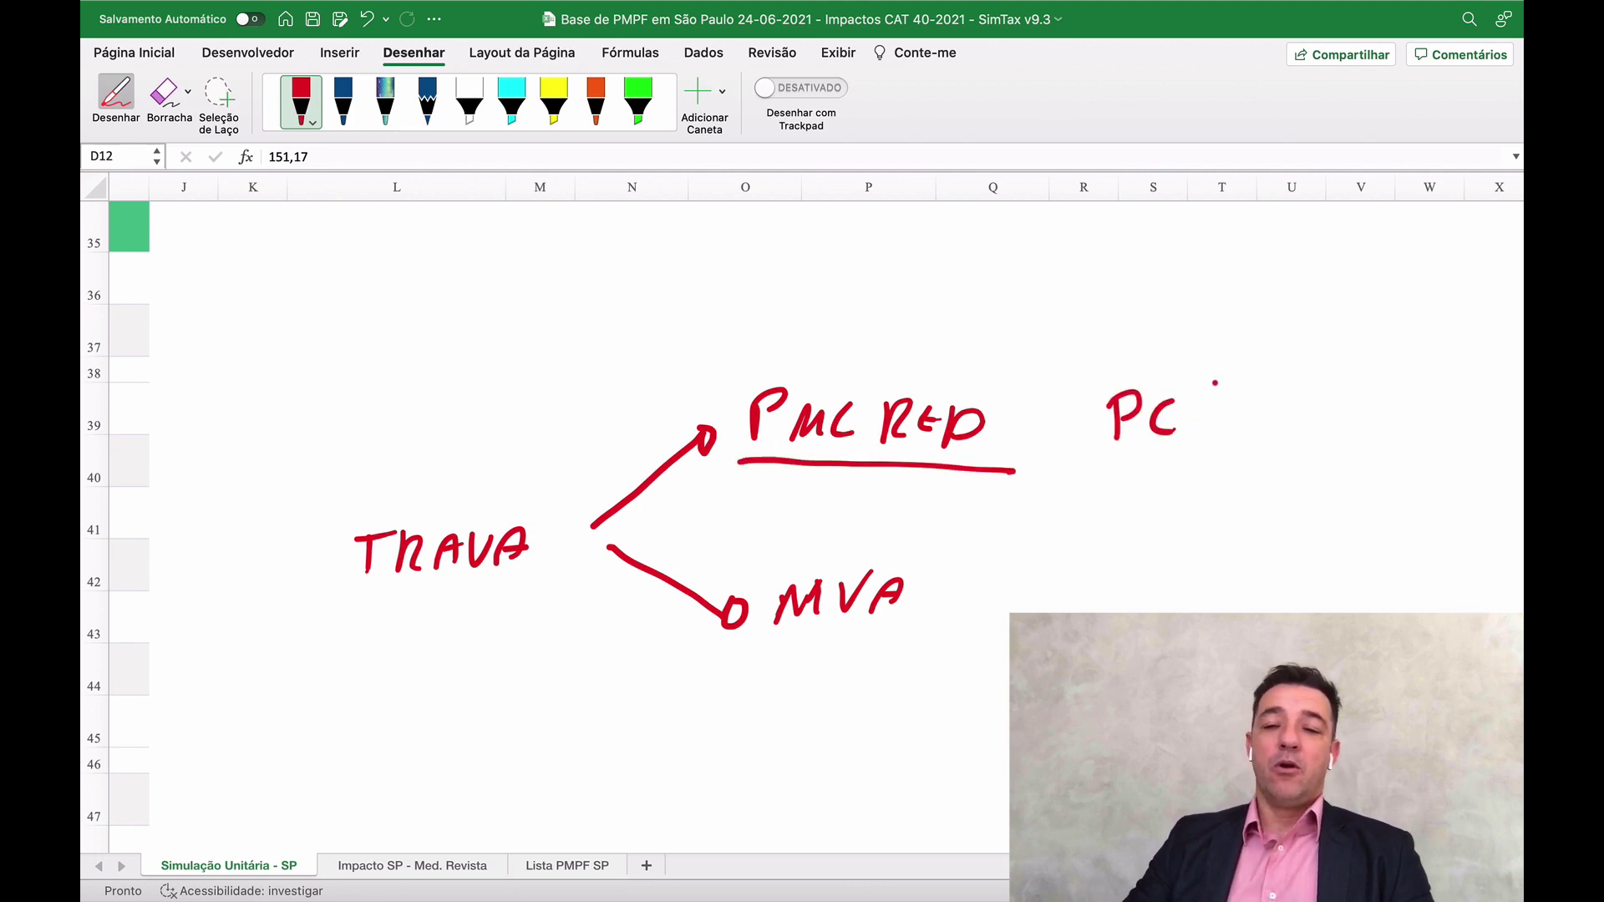
{"action": "left_click_drag", "start_coordinate": [1215, 383], "coordinate": [1189, 409]}
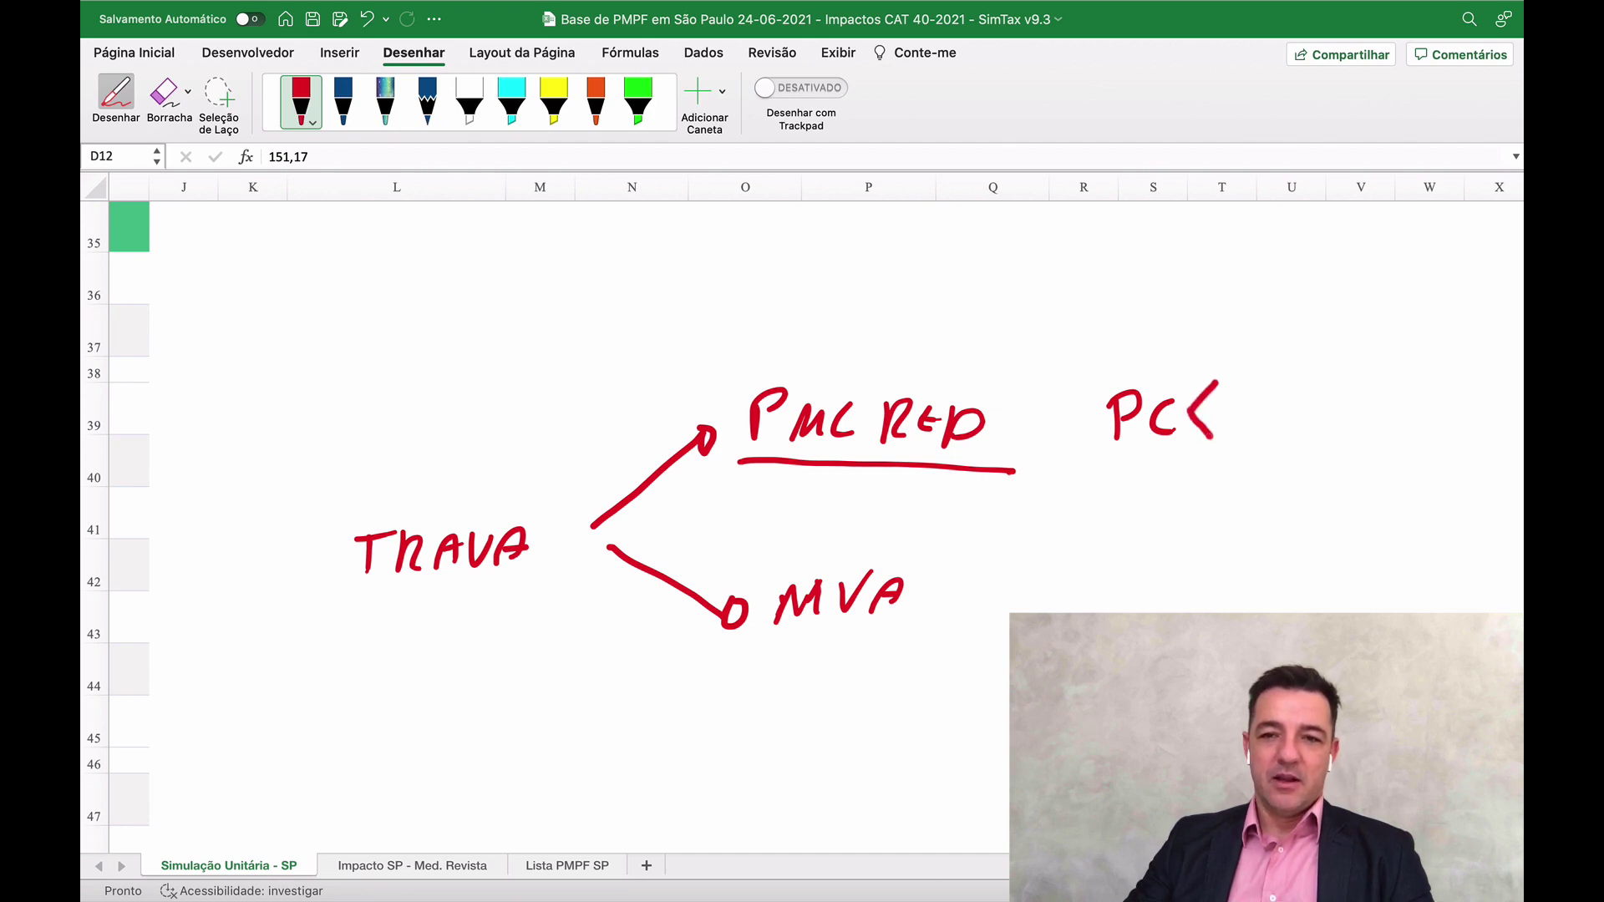
{"action": "mouse_move", "coordinate": [1251, 390]}
{"action": "left_mouse_down"}
{"action": "mouse_move", "coordinate": [1245, 430]}
{"action": "mouse_move", "coordinate": [1276, 390]}
{"action": "mouse_move", "coordinate": [1273, 431]}
{"action": "mouse_move", "coordinate": [1334, 412]}
{"action": "mouse_move", "coordinate": [1395, 428]}
{"action": "left_mouse_up"}
{"action": "left_click_drag", "start_coordinate": [1095, 455], "coordinate": [1393, 447]}
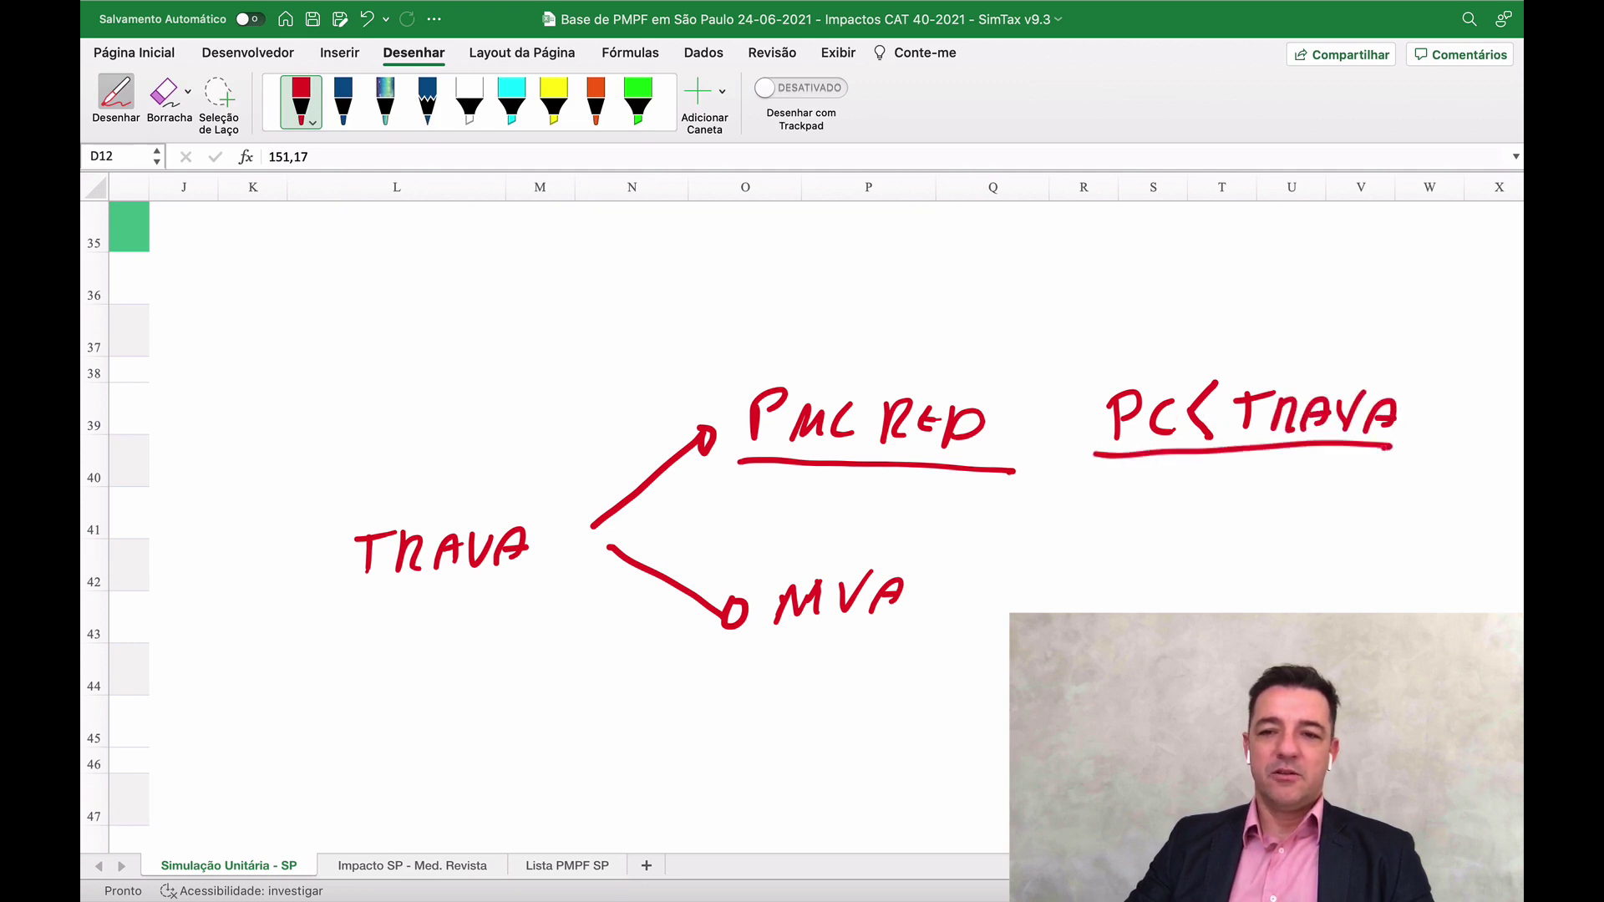
Step: Handwrite "PC > TRAVA" in red ink beside the "MVA" branch of the diagram
{"action": "left_click_drag", "start_coordinate": [1078, 571], "coordinate": [1075, 603]}
{"action": "mouse_move", "coordinate": [1078, 594]}
{"action": "left_mouse_down"}
{"action": "mouse_move", "coordinate": [1108, 571]}
{"action": "mouse_move", "coordinate": [1207, 611]}
{"action": "left_mouse_up"}
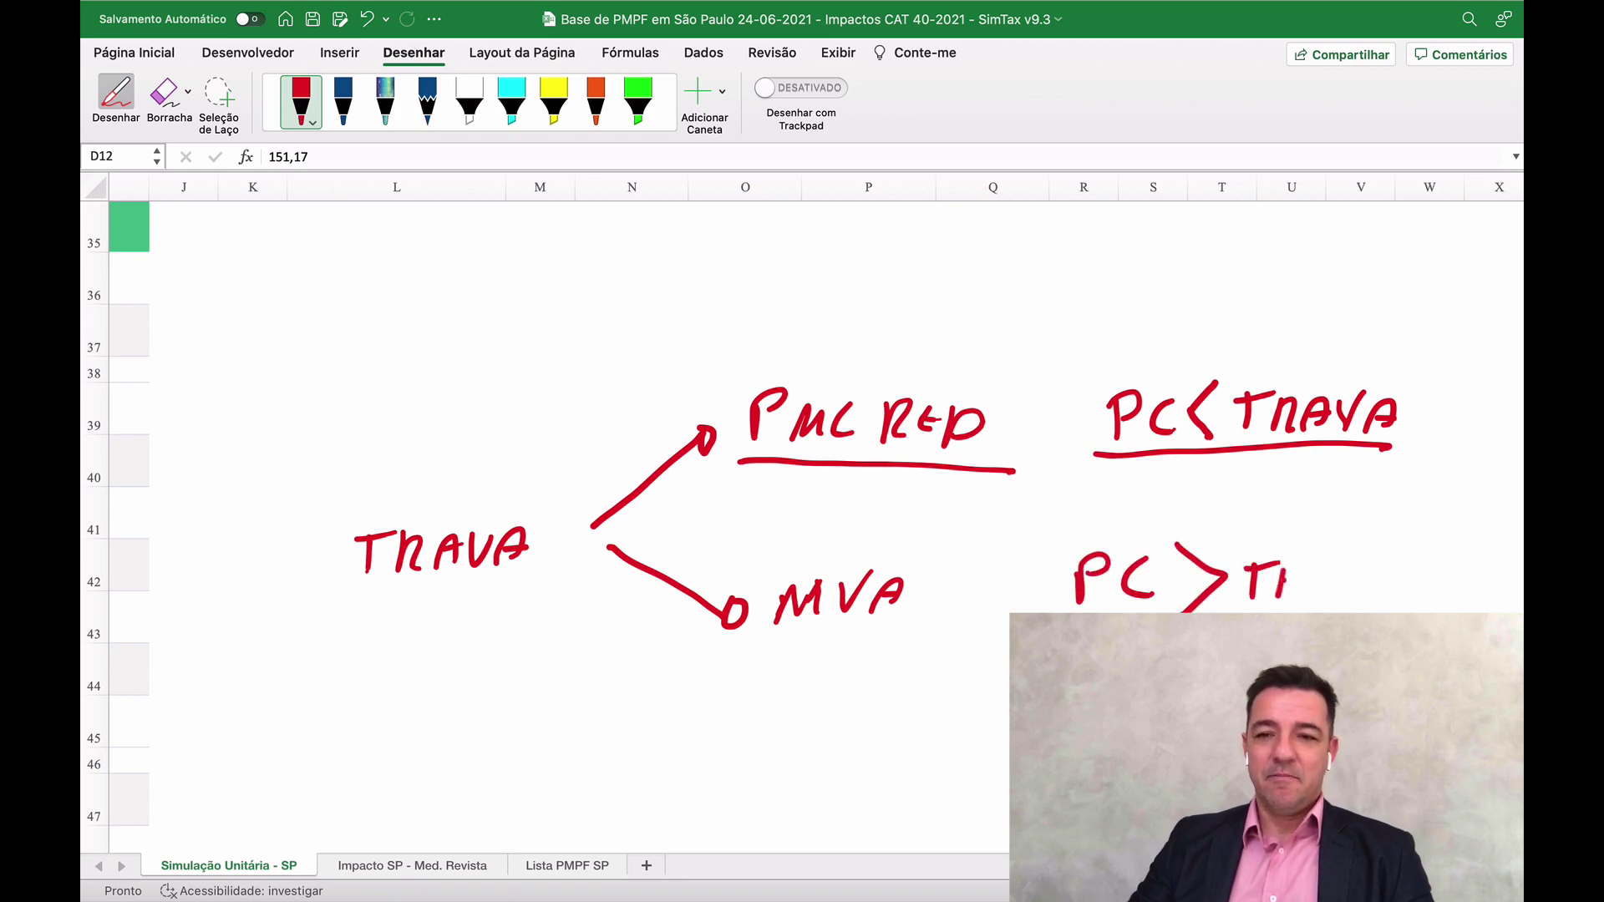
{"action": "mouse_move", "coordinate": [1285, 595]}
{"action": "left_mouse_down"}
{"action": "mouse_move", "coordinate": [1340, 595]}
{"action": "mouse_move", "coordinate": [1376, 565]}
{"action": "mouse_move", "coordinate": [1405, 564]}
{"action": "mouse_move", "coordinate": [1407, 587]}
{"action": "left_mouse_up"}
{"action": "left_click_drag", "start_coordinate": [1380, 581], "coordinate": [1403, 577]}
{"action": "left_click_drag", "start_coordinate": [1136, 597], "coordinate": [1139, 604]}
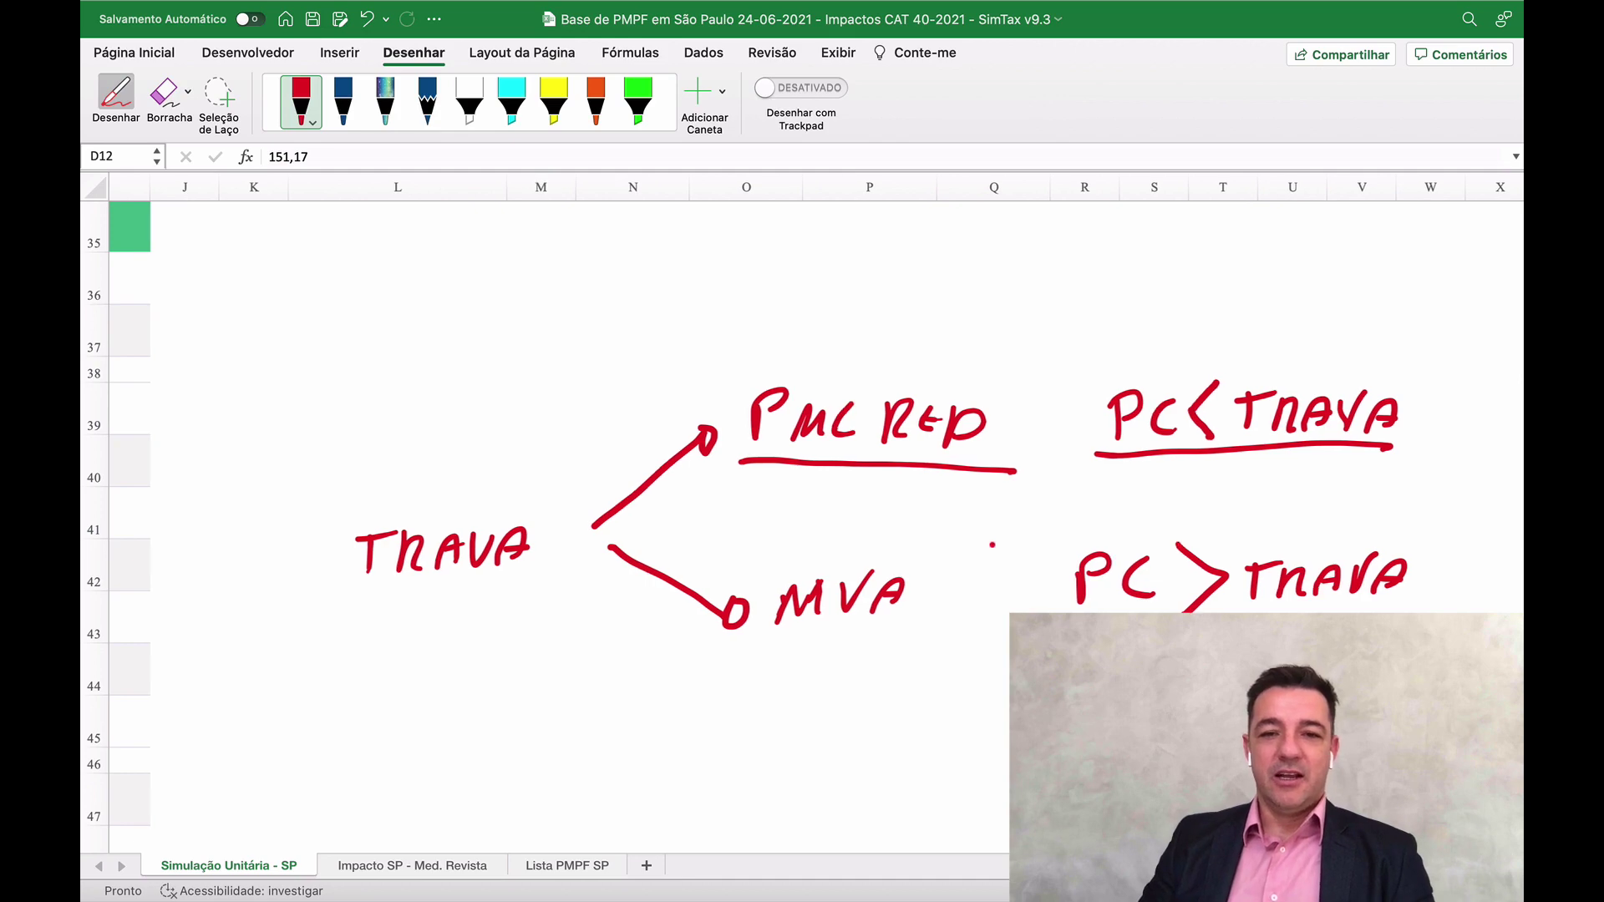
Step: Leave ink mode and set the Desconto percentage in cell D23 of Cálculo Custo Medicamento com ST to 2%
{"action": "scroll", "coordinate": [992, 545], "scroll_direction": "left", "scroll_amount": 15}
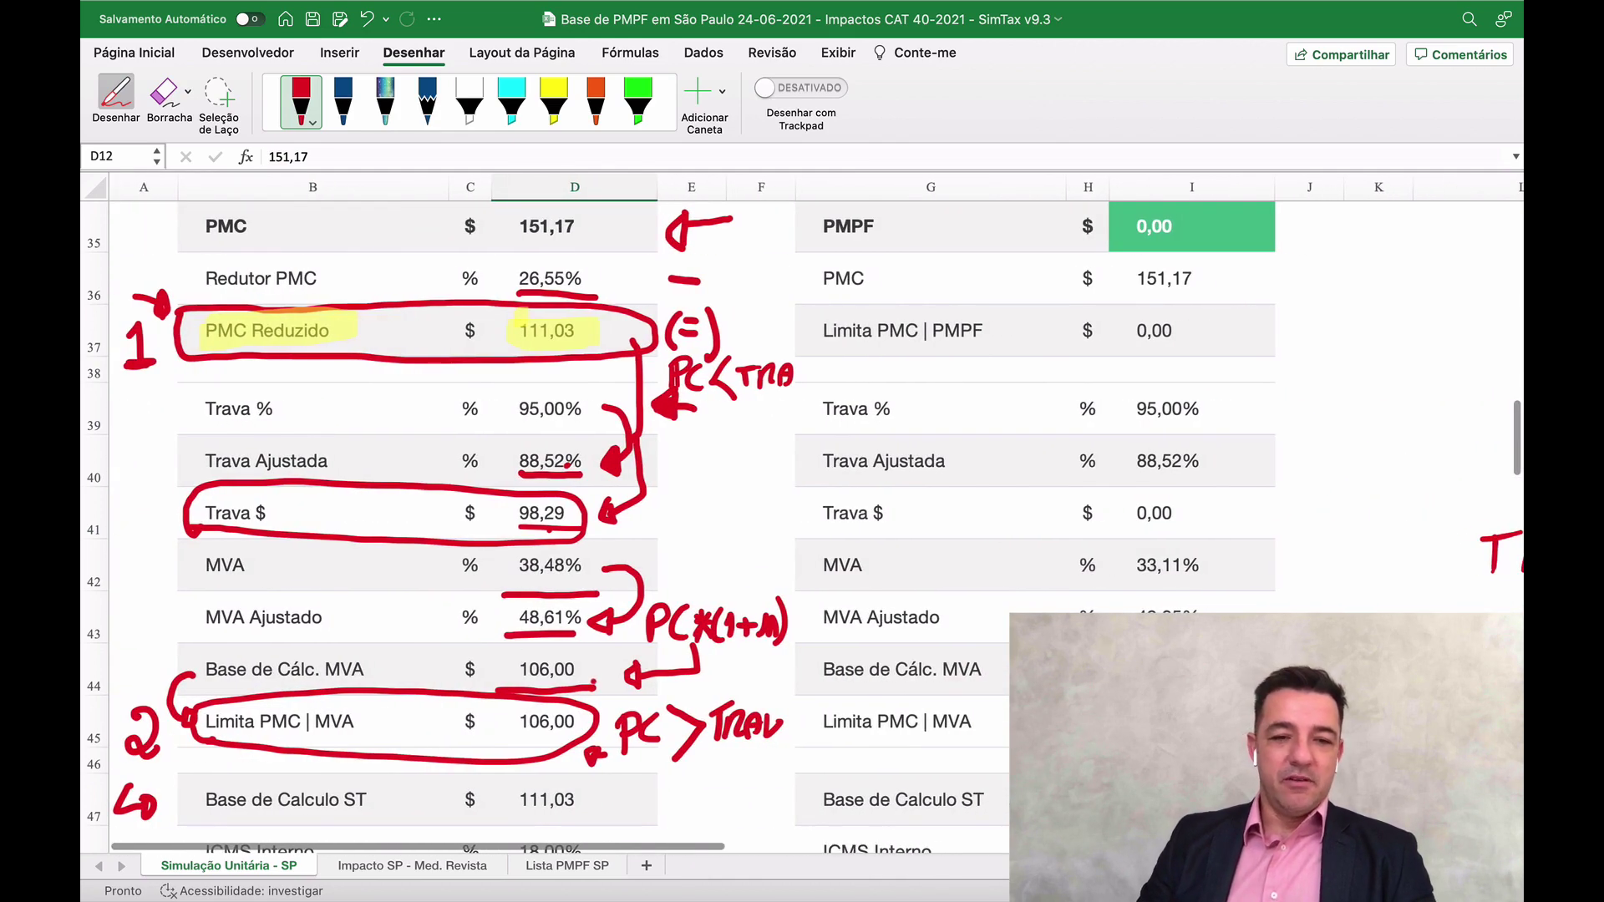
{"action": "scroll", "coordinate": [539, 704], "scroll_direction": "up", "scroll_amount": 10}
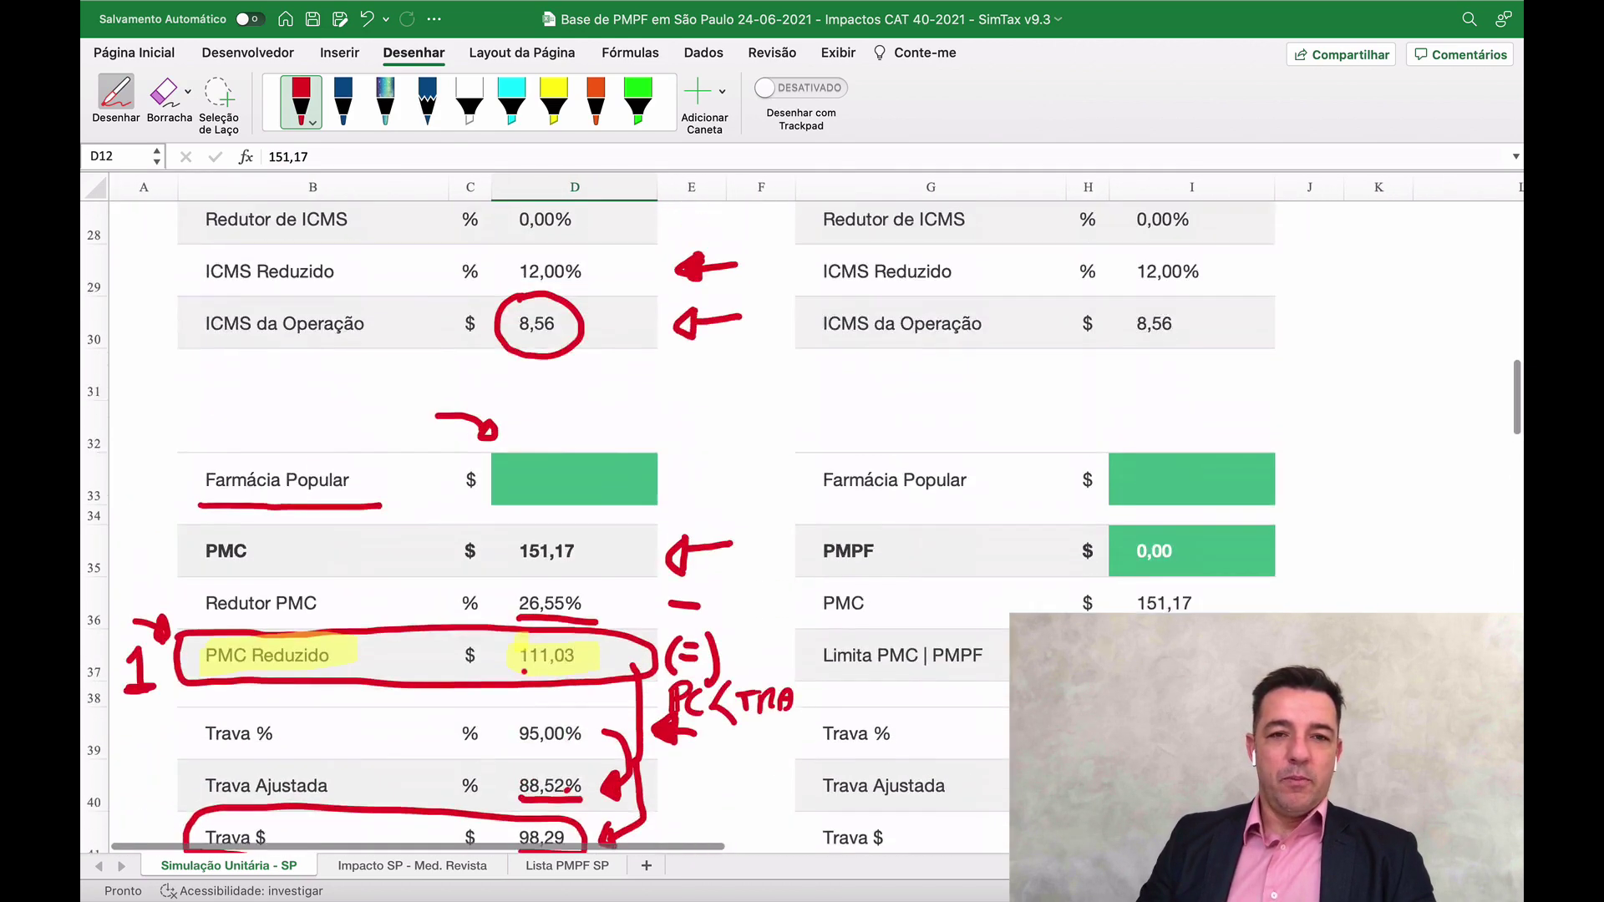
{"action": "scroll", "coordinate": [539, 526], "scroll_direction": "up", "scroll_amount": 3}
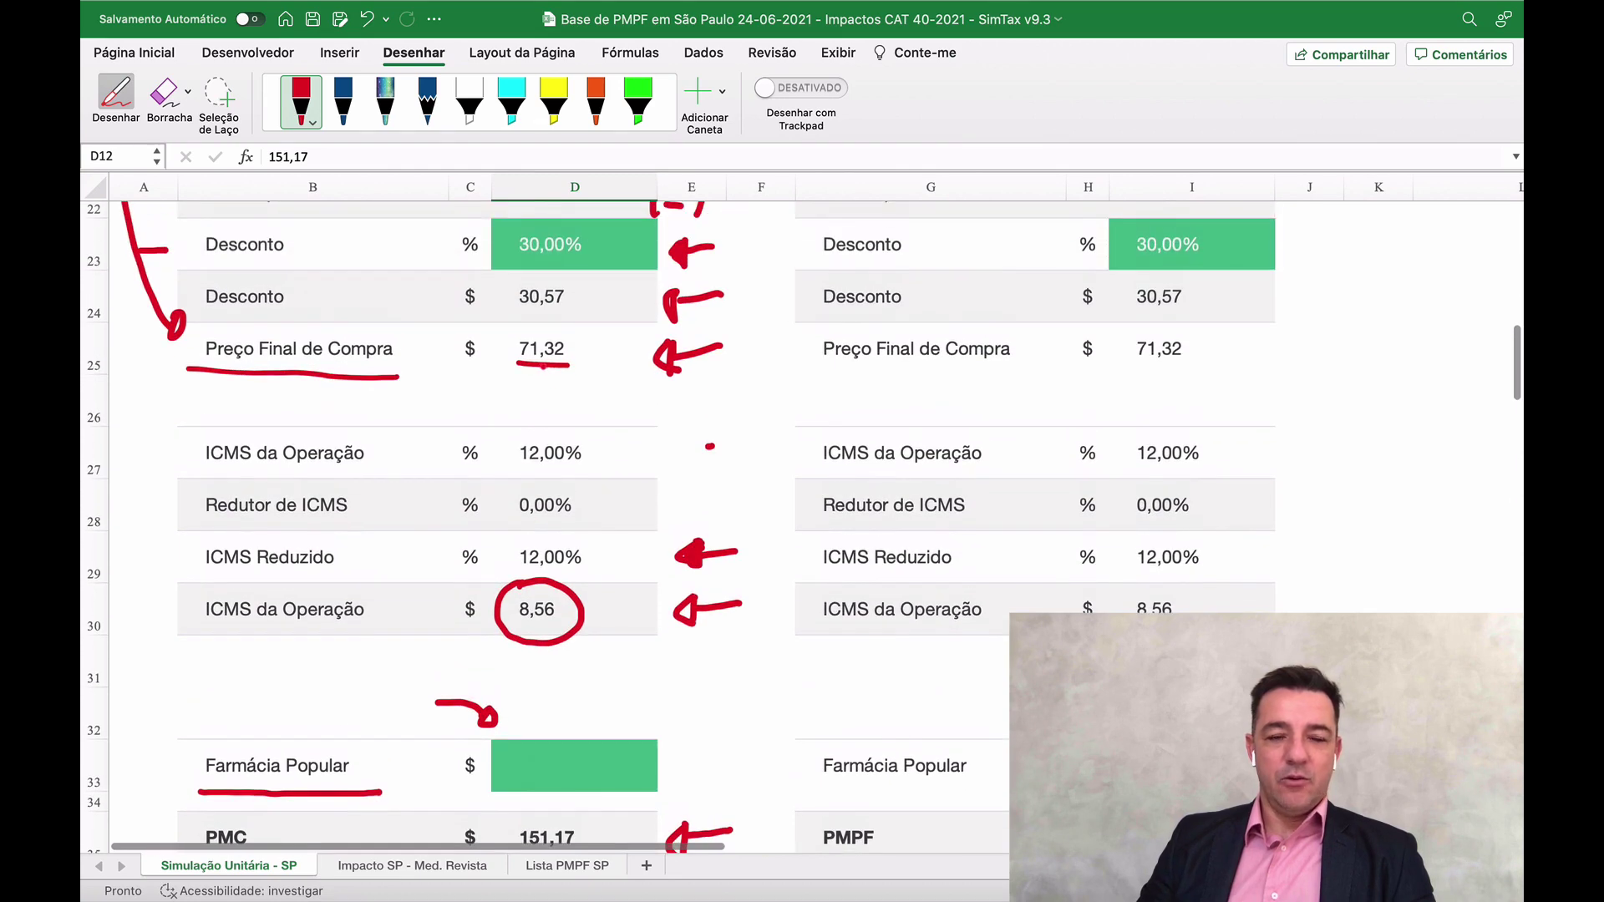
{"action": "scroll", "coordinate": [539, 526], "scroll_direction": "down", "scroll_amount": 3}
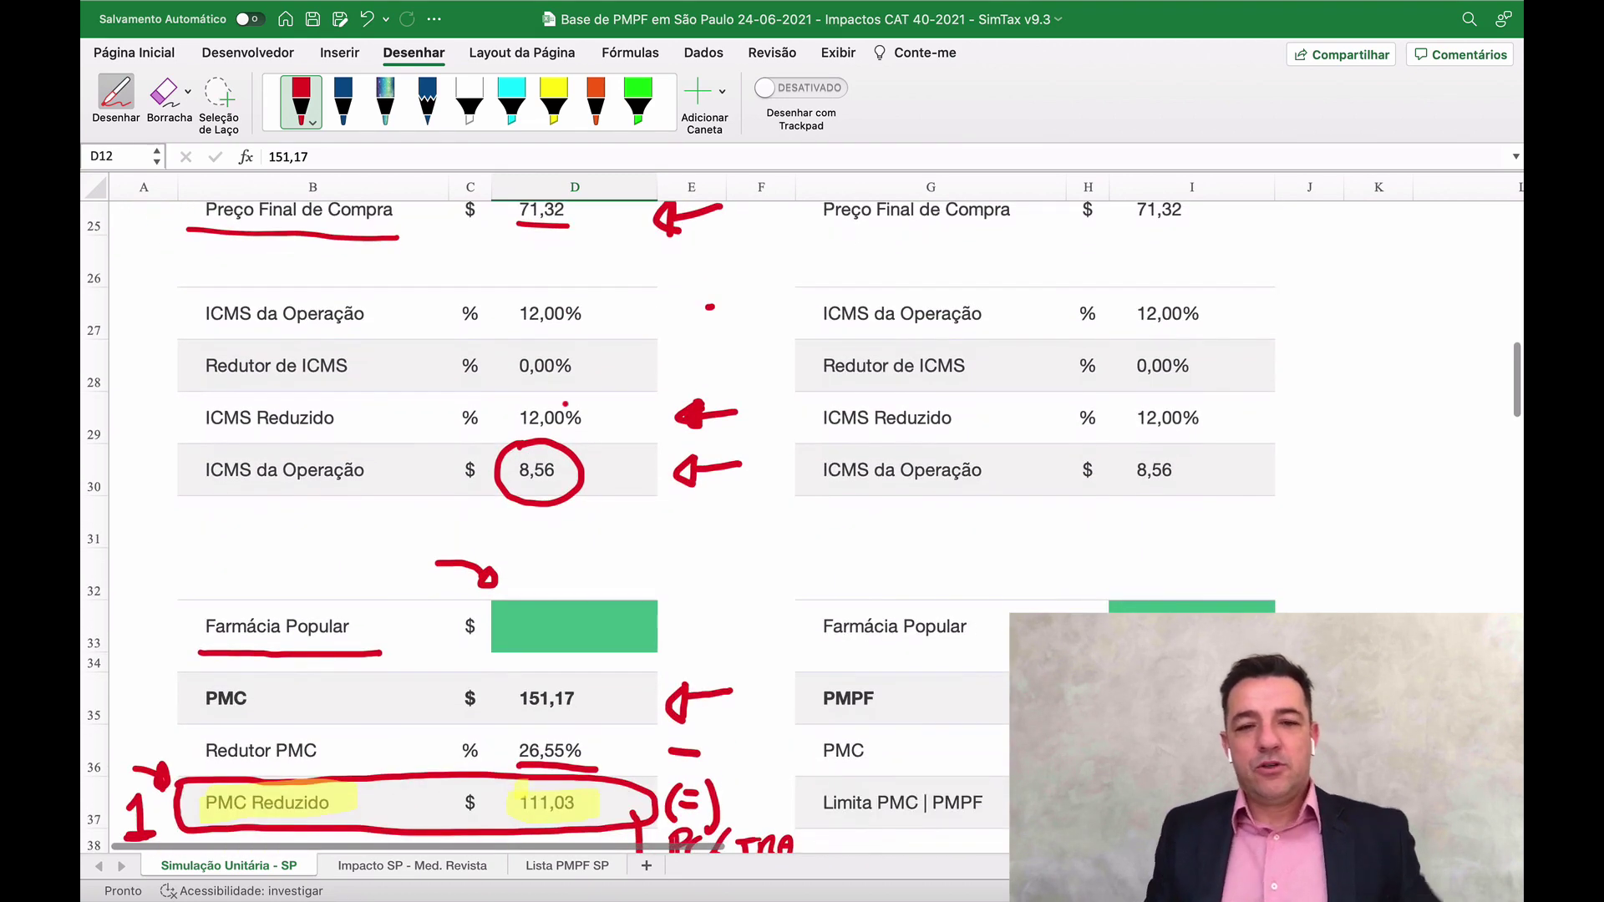
{"action": "scroll", "coordinate": [539, 526], "scroll_direction": "down", "scroll_amount": 8}
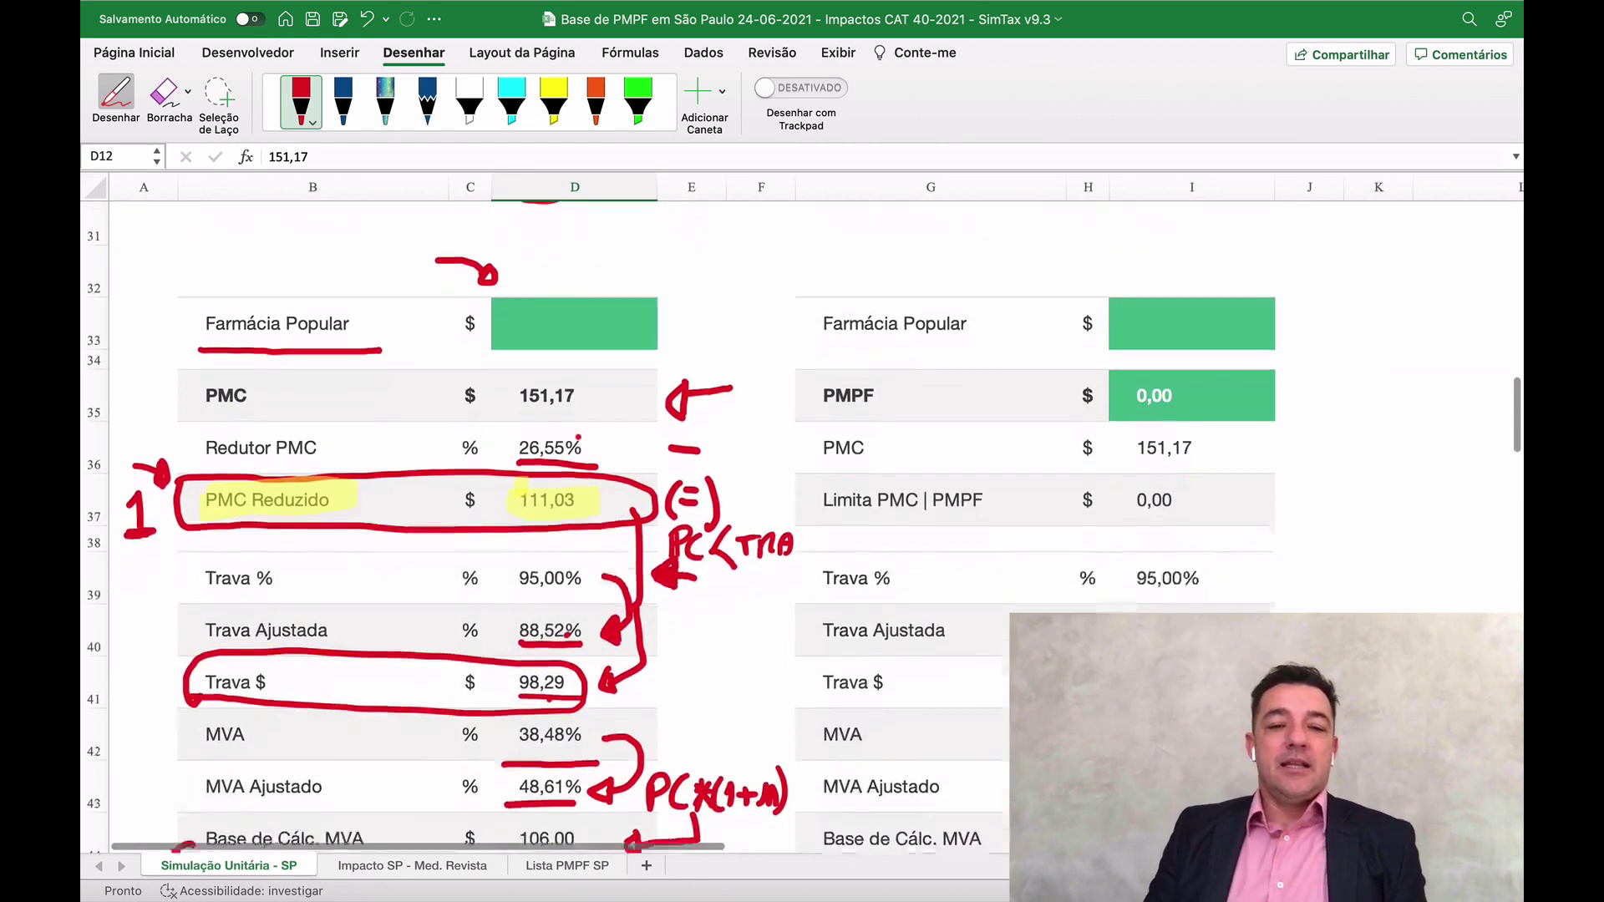
{"action": "scroll", "coordinate": [539, 527], "scroll_direction": "down", "scroll_amount": 1}
{"action": "scroll", "coordinate": [566, 579], "scroll_direction": "up", "scroll_amount": 15}
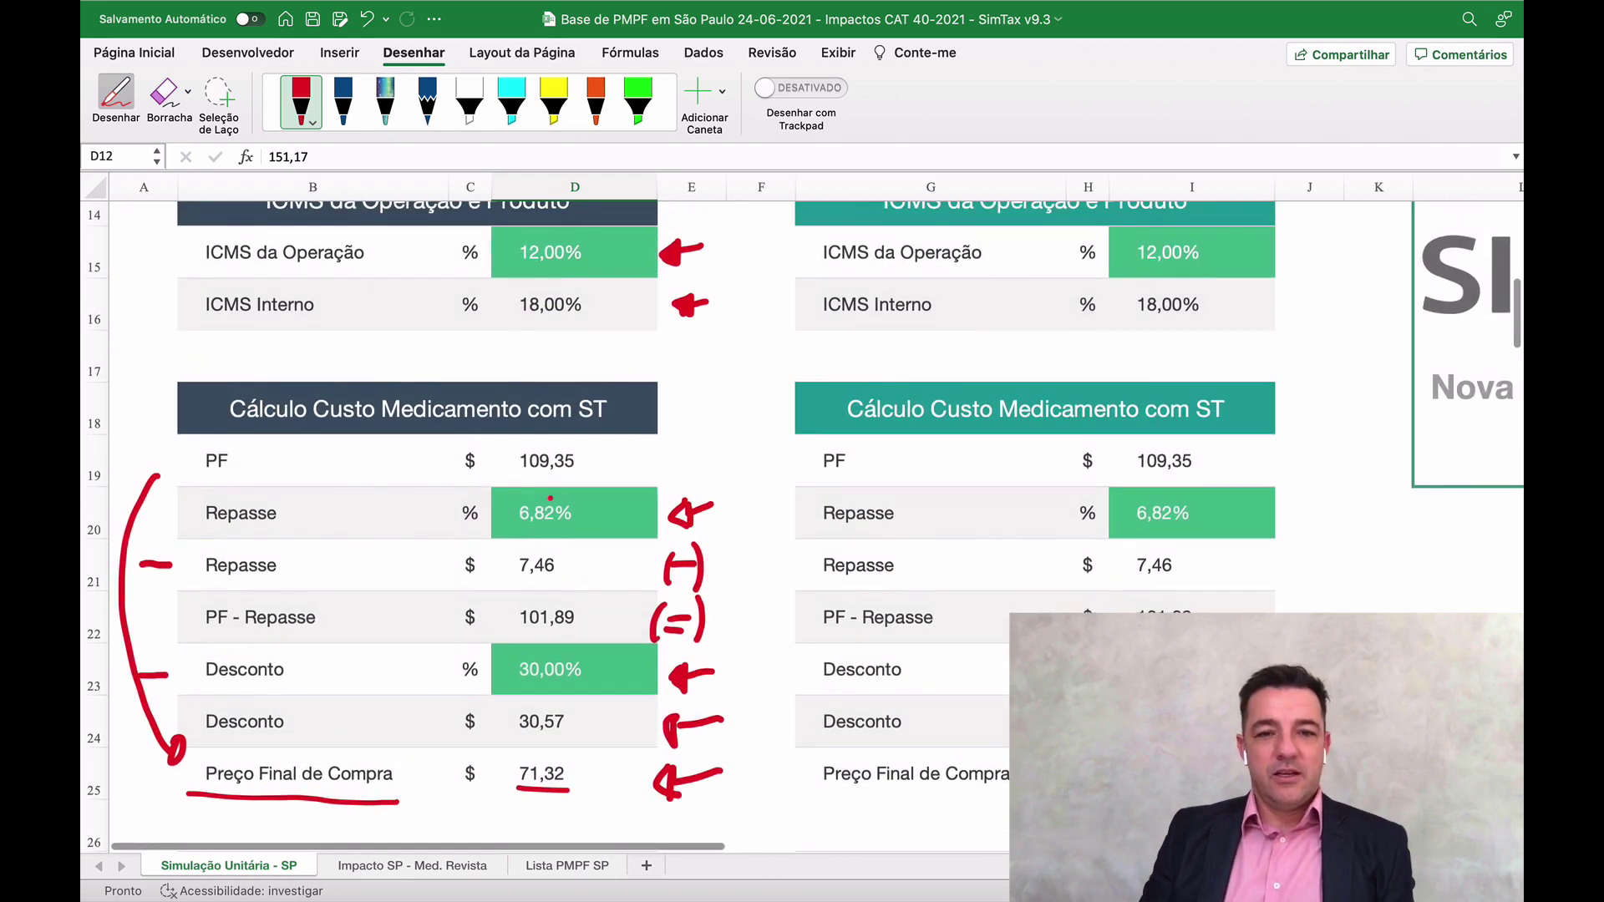
{"action": "key", "text": "Escape"}
{"action": "left_click", "coordinate": [567, 668]}
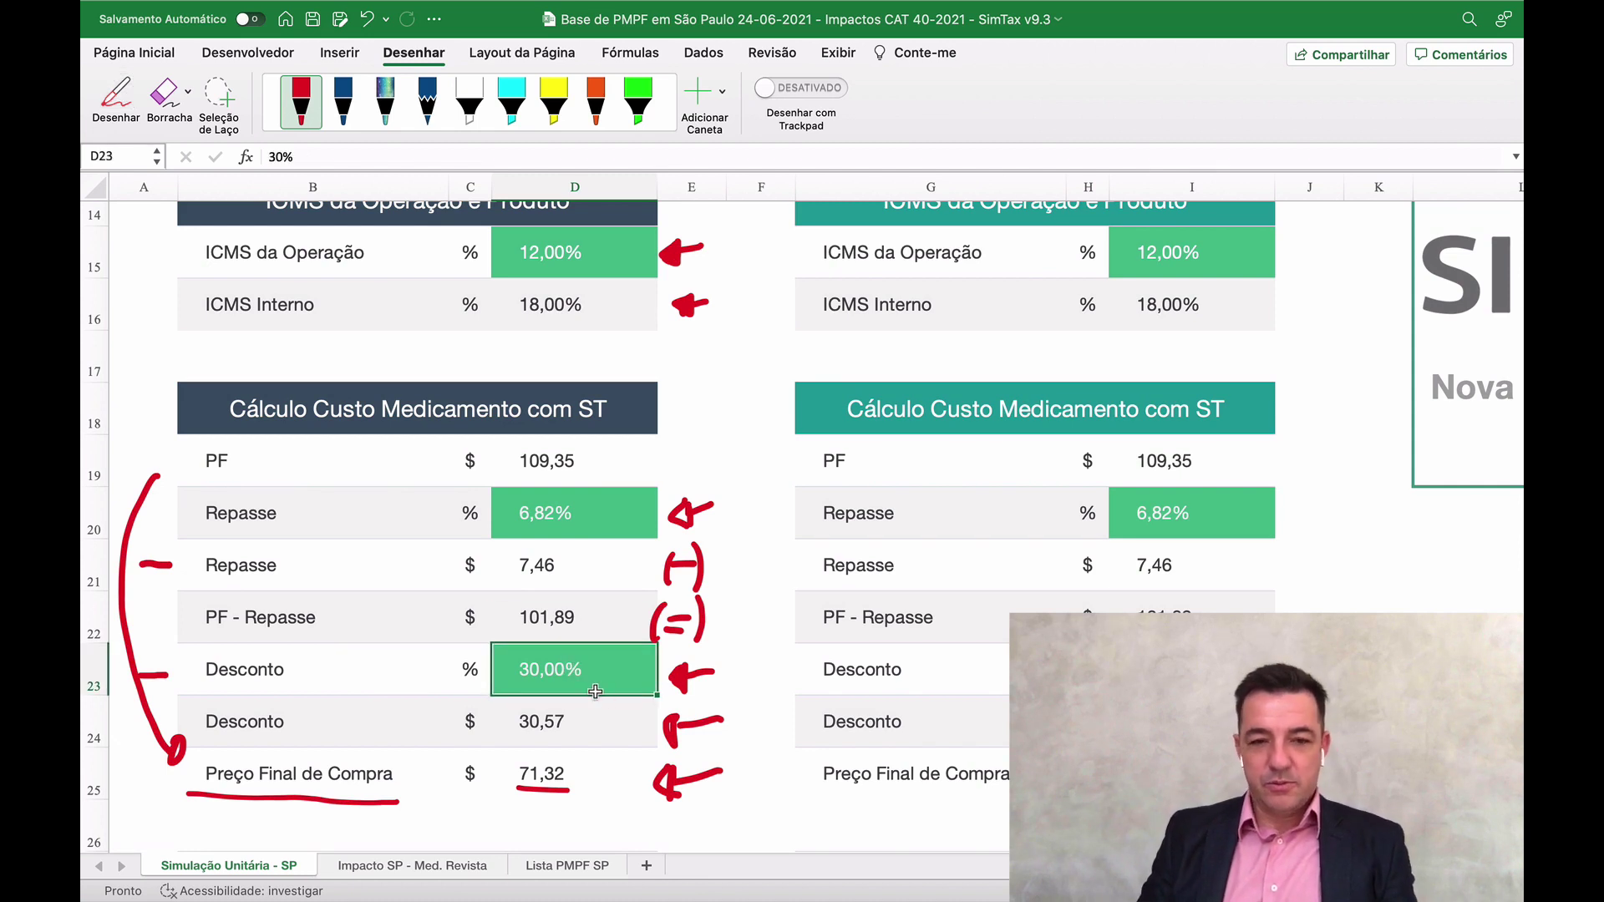
{"action": "type", "text": "2"}
{"action": "key", "text": "Return"}
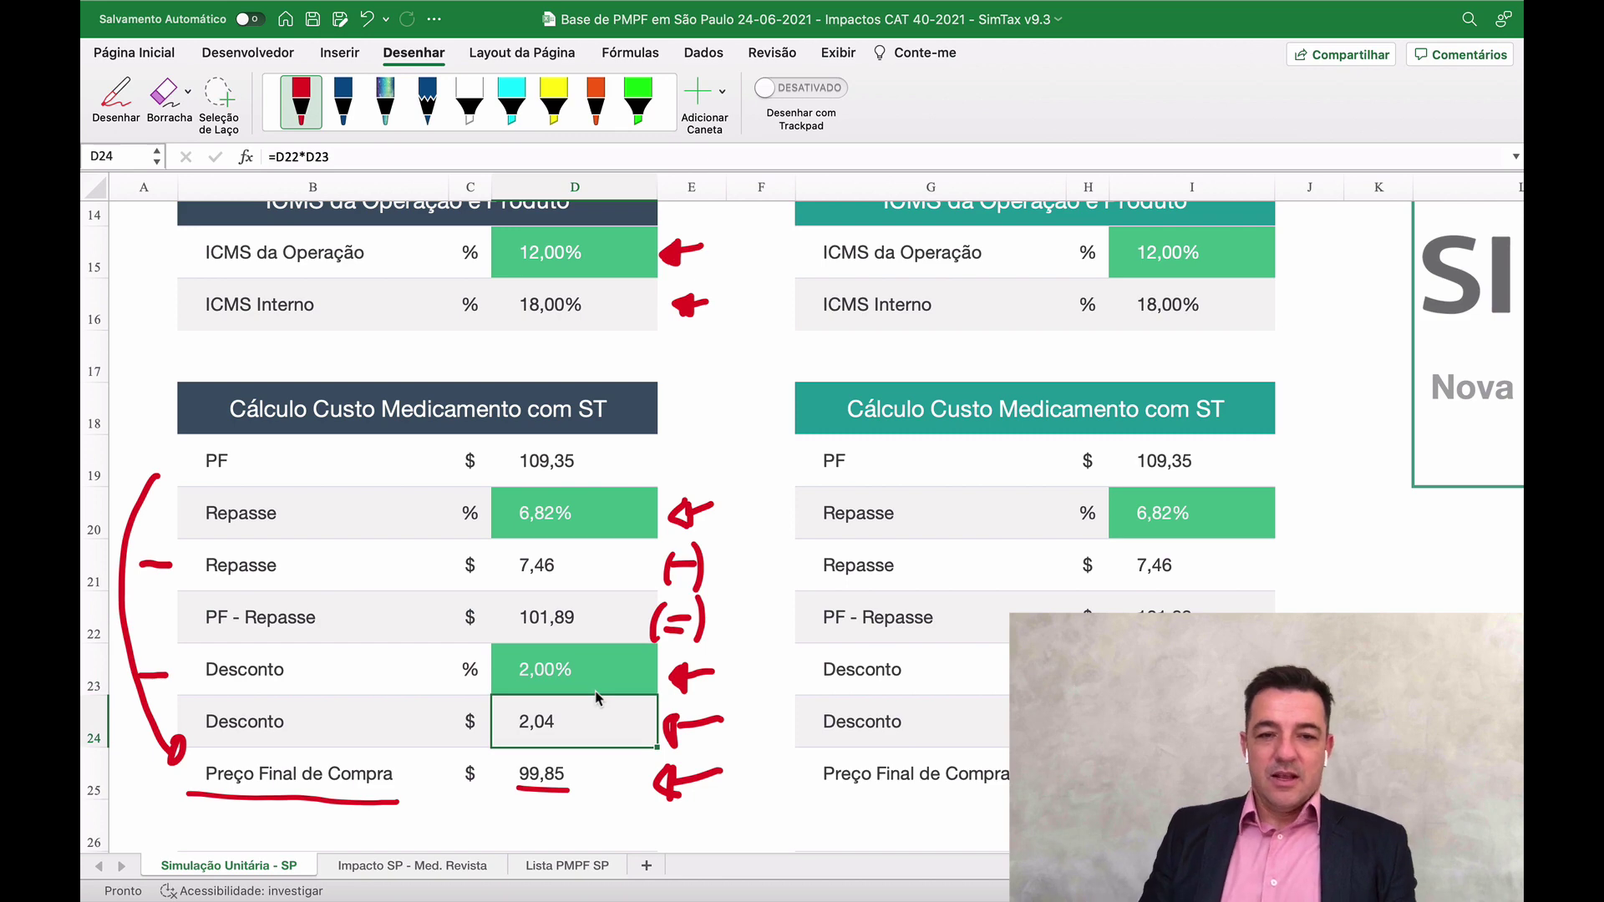
Step: Compare Preço Final de Compra with Trava $ in column D and examine the resulting MVA and ST calculation bases
{"action": "left_click", "coordinate": [595, 782]}
{"action": "scroll", "coordinate": [623, 781], "scroll_direction": "down", "scroll_amount": 5}
{"action": "scroll", "coordinate": [622, 781], "scroll_direction": "down", "scroll_amount": 10}
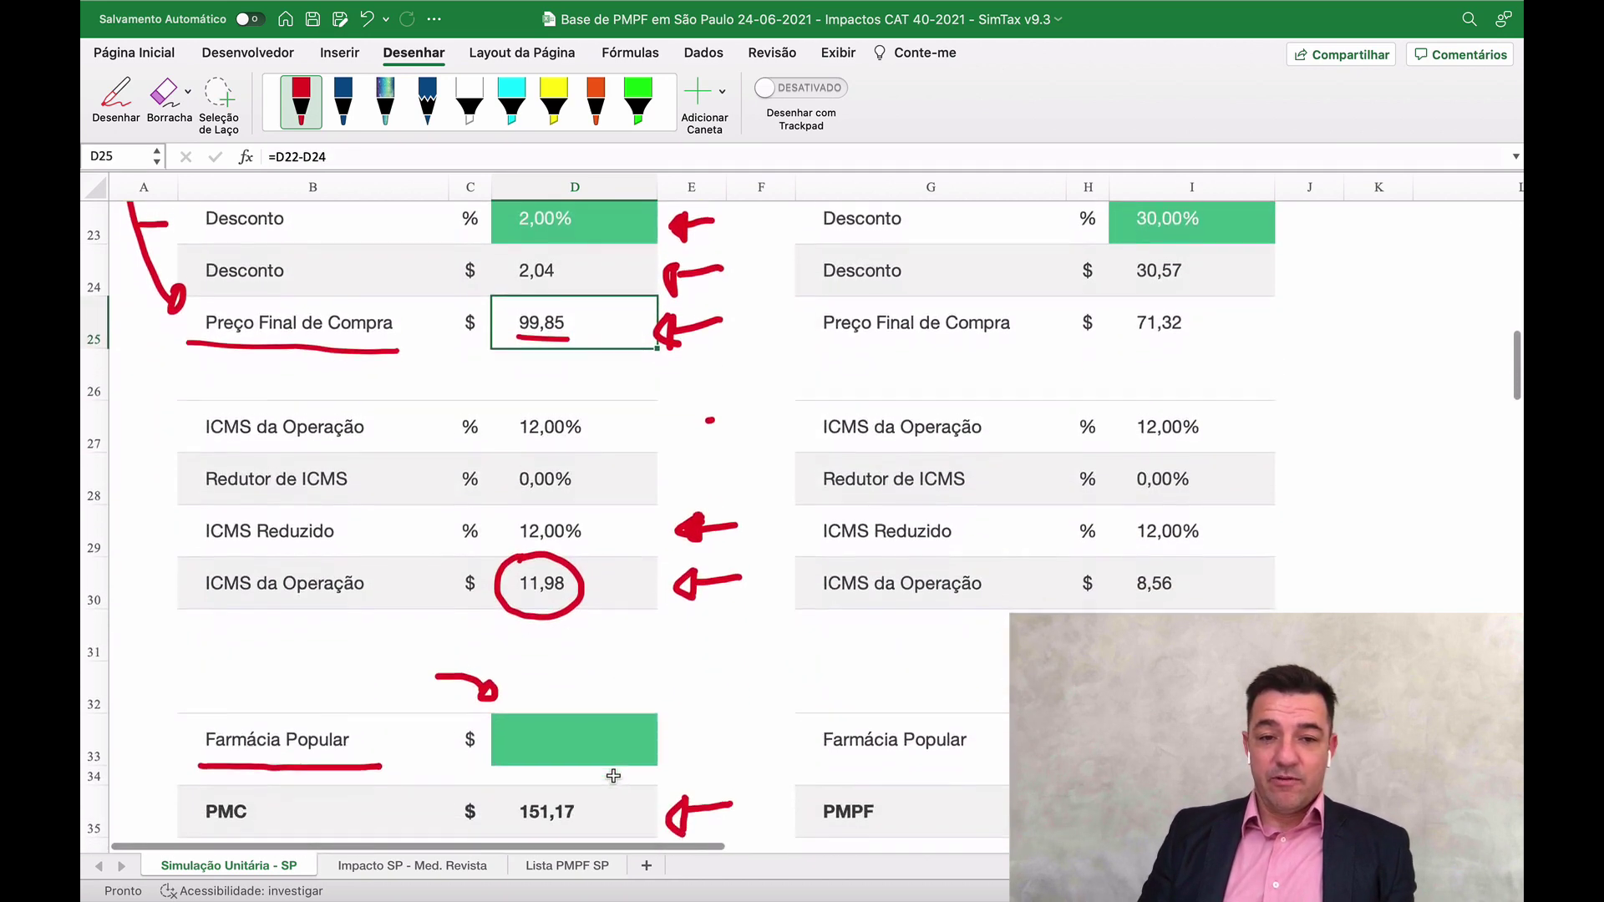
{"action": "scroll", "coordinate": [594, 732], "scroll_direction": "down", "scroll_amount": 1}
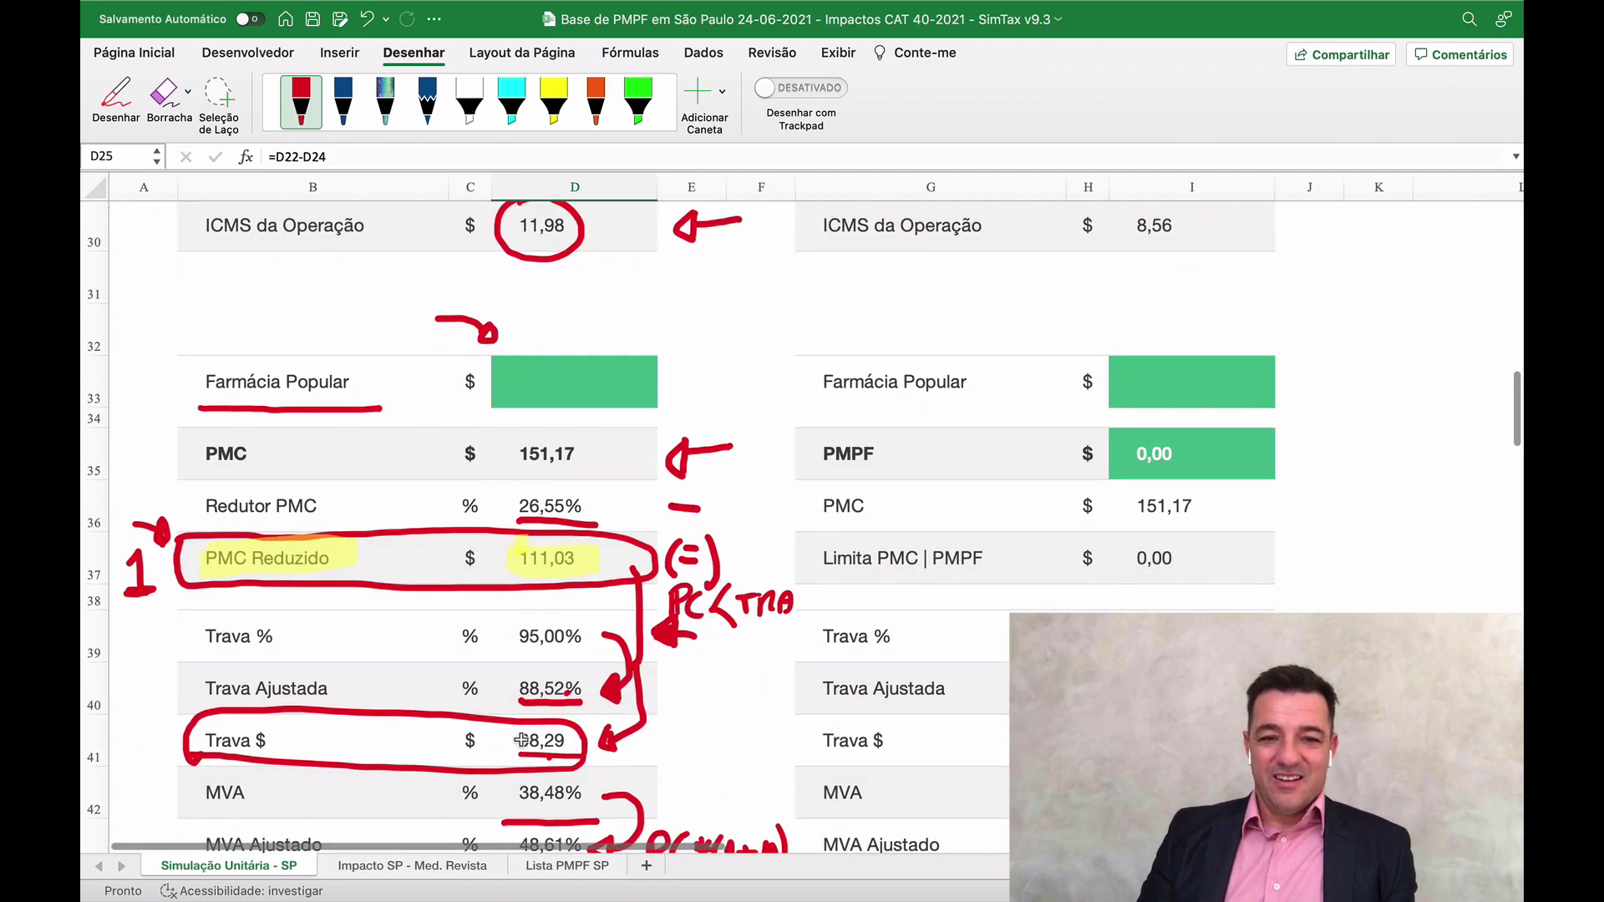
{"action": "scroll", "coordinate": [561, 750], "scroll_direction": "down", "scroll_amount": 1}
{"action": "scroll", "coordinate": [560, 747], "scroll_direction": "down", "scroll_amount": 7}
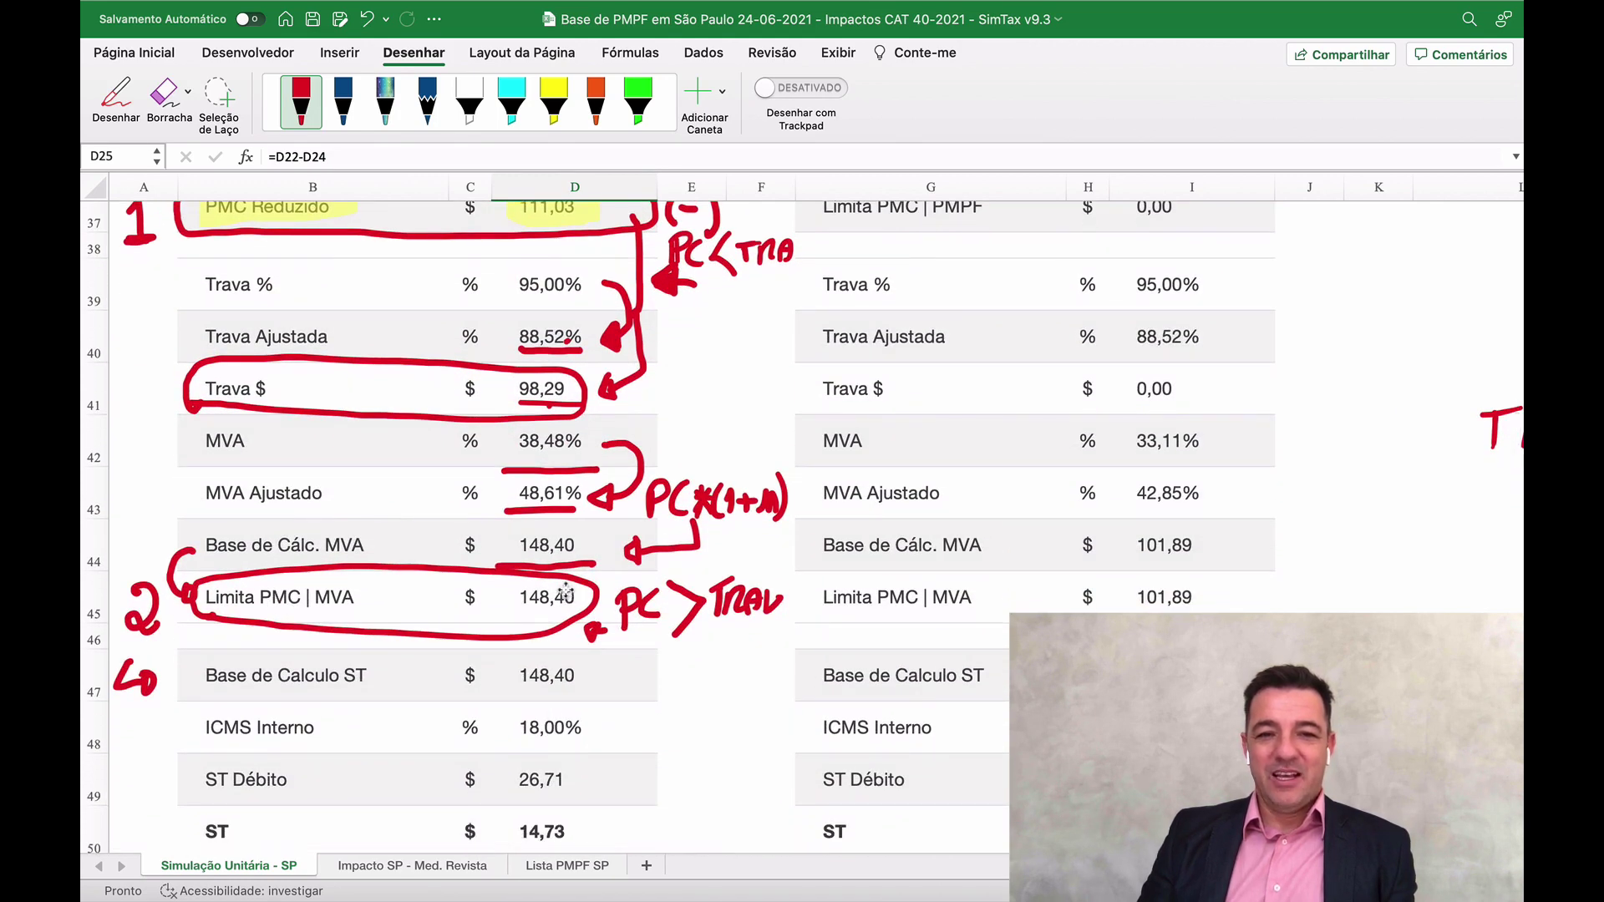
{"action": "left_click", "coordinate": [540, 594]}
{"action": "left_click", "coordinate": [622, 597]}
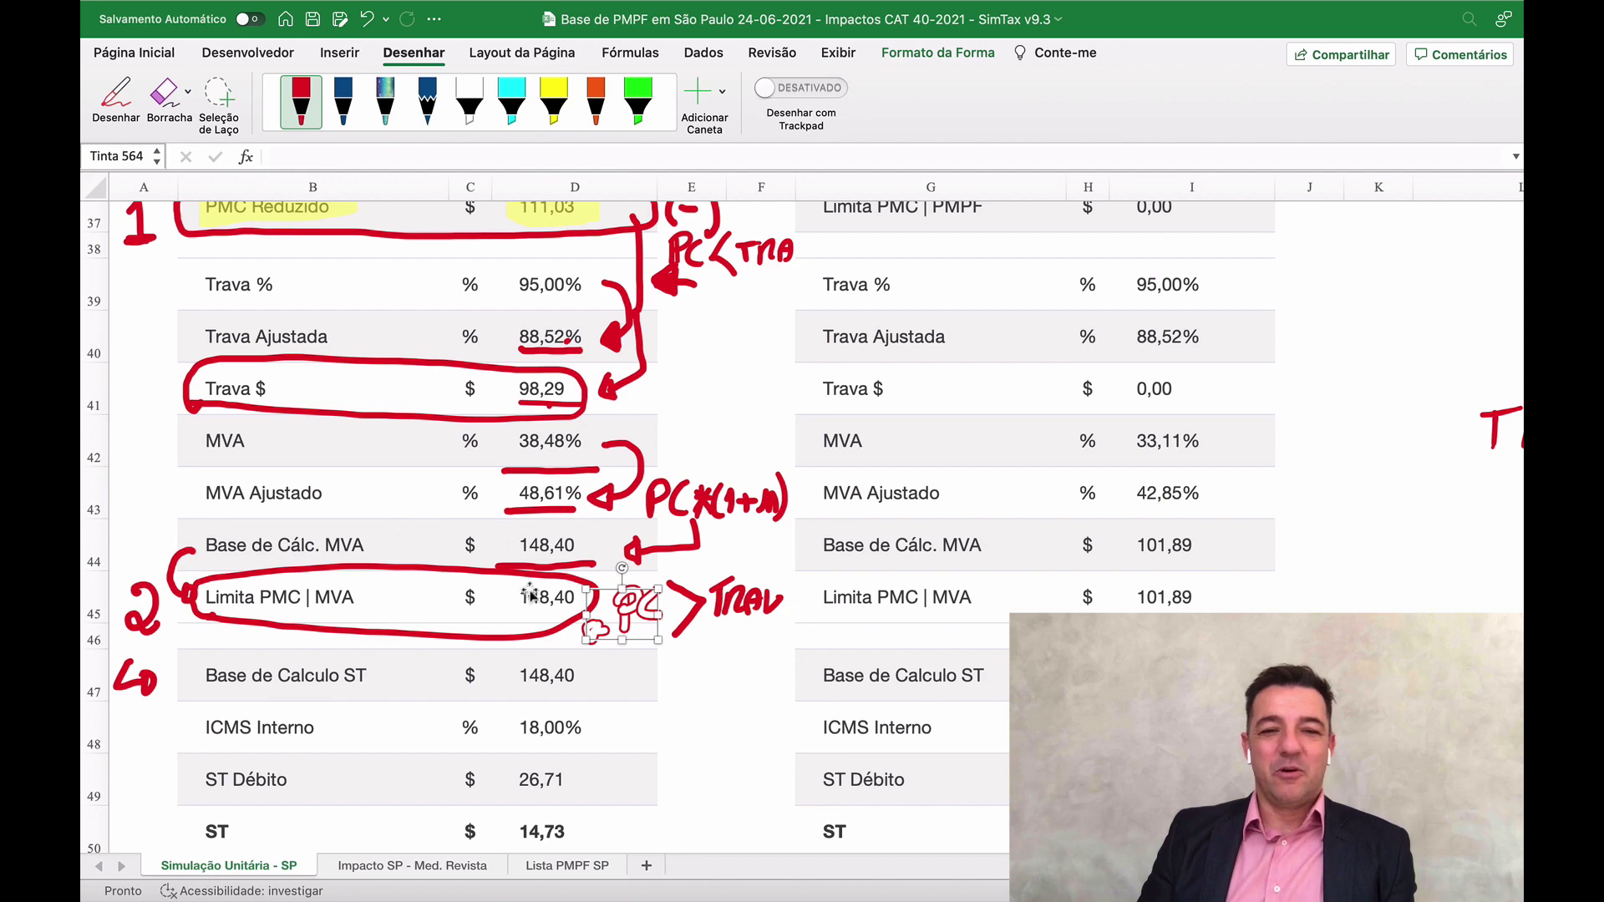
{"action": "scroll", "coordinate": [533, 565], "scroll_direction": "up", "scroll_amount": 10}
{"action": "scroll", "coordinate": [535, 559], "scroll_direction": "up", "scroll_amount": 6}
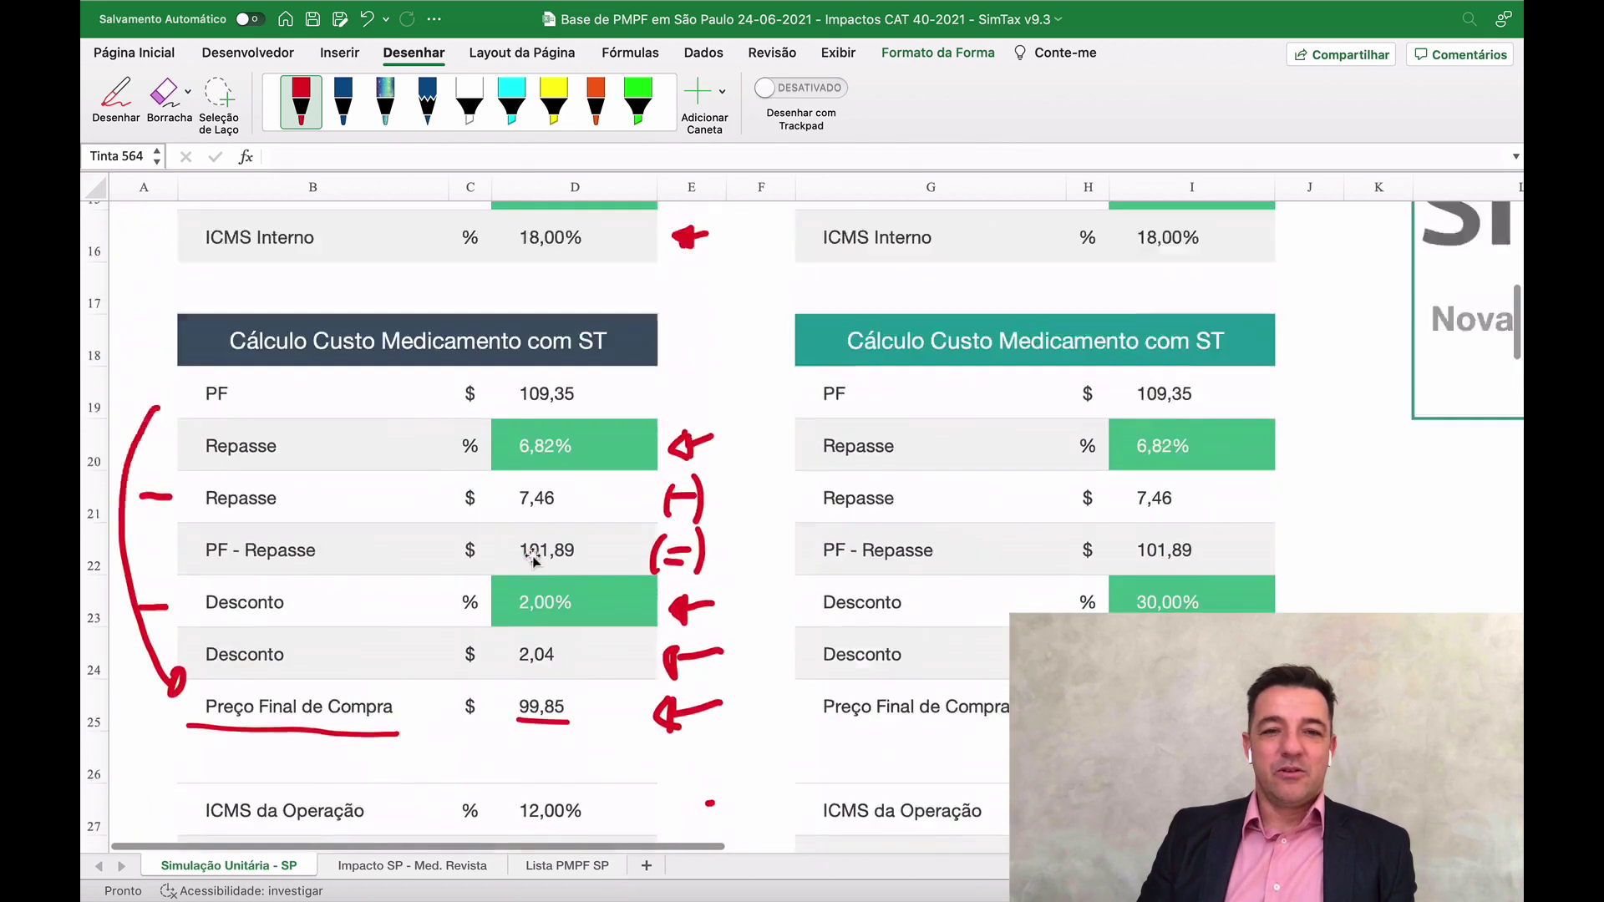
{"action": "scroll", "coordinate": [551, 601], "scroll_direction": "down", "scroll_amount": 8}
{"action": "scroll", "coordinate": [561, 618], "scroll_direction": "down", "scroll_amount": 3}
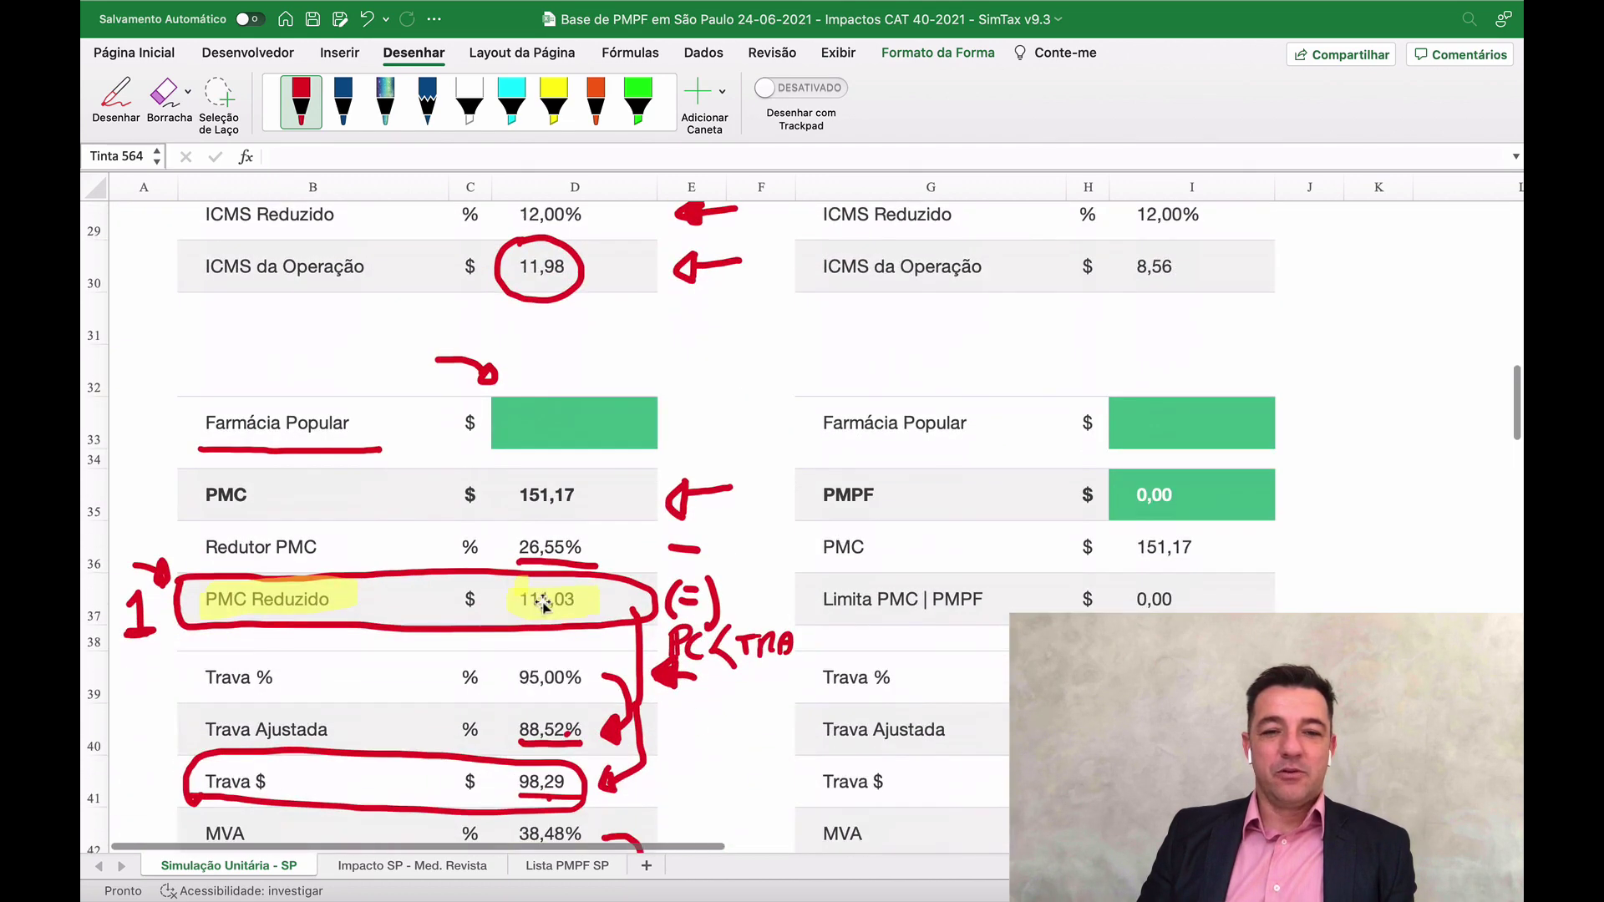
Step: Set the Desconto percentage in cell D23 of Cálculo Custo Medicamento com ST to 30%
{"action": "scroll", "coordinate": [564, 606], "scroll_direction": "up", "scroll_amount": 9}
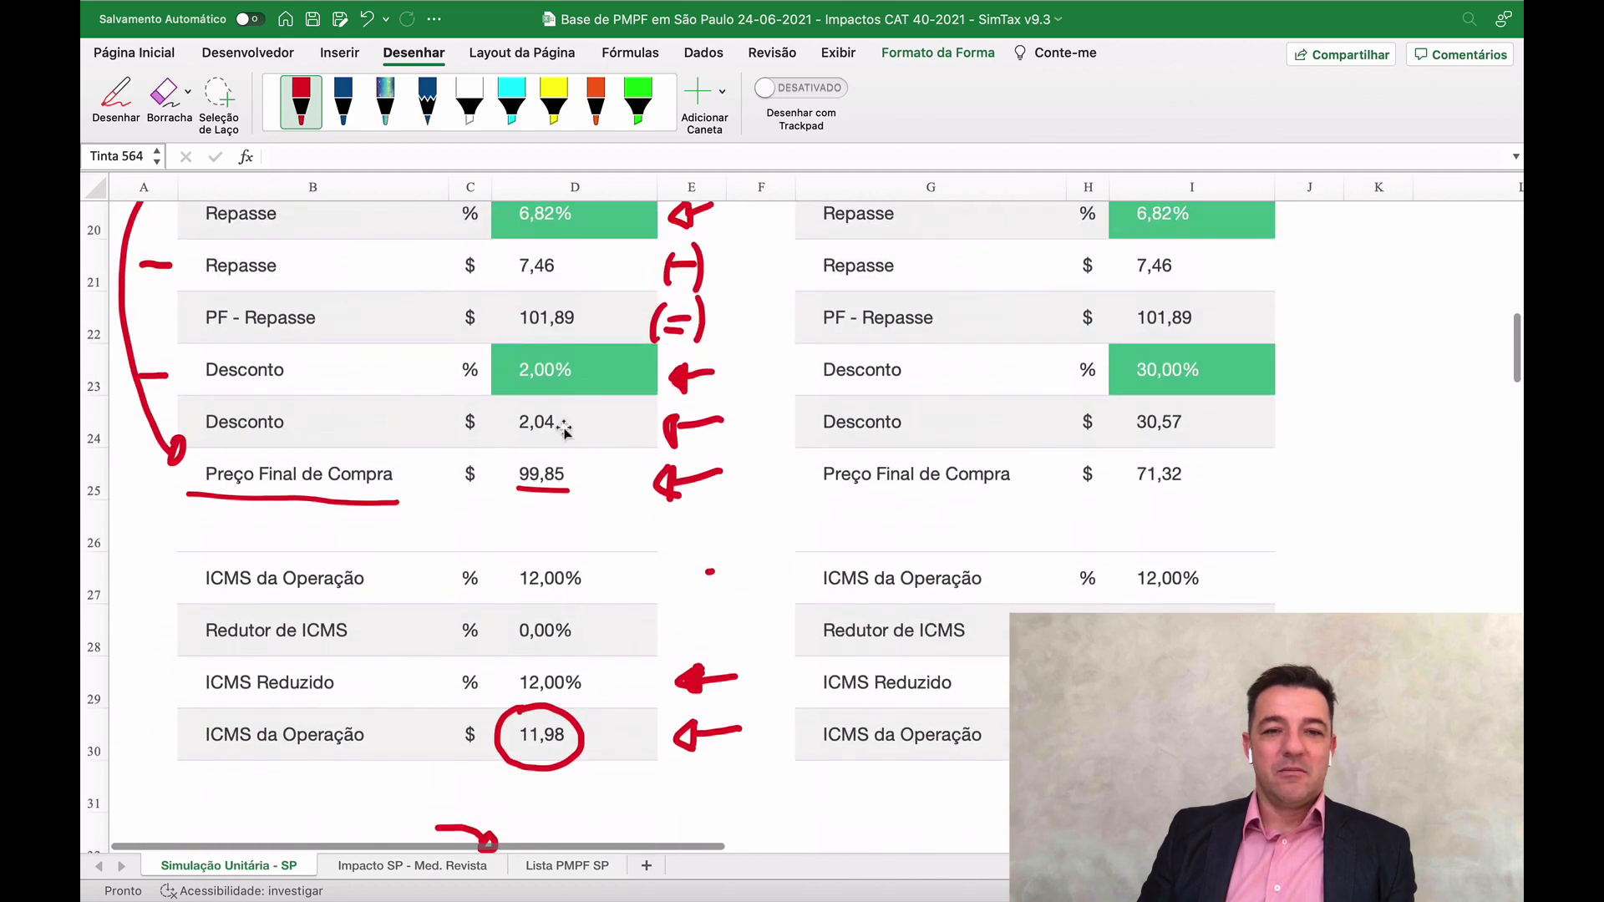
{"action": "left_click", "coordinate": [574, 365]}
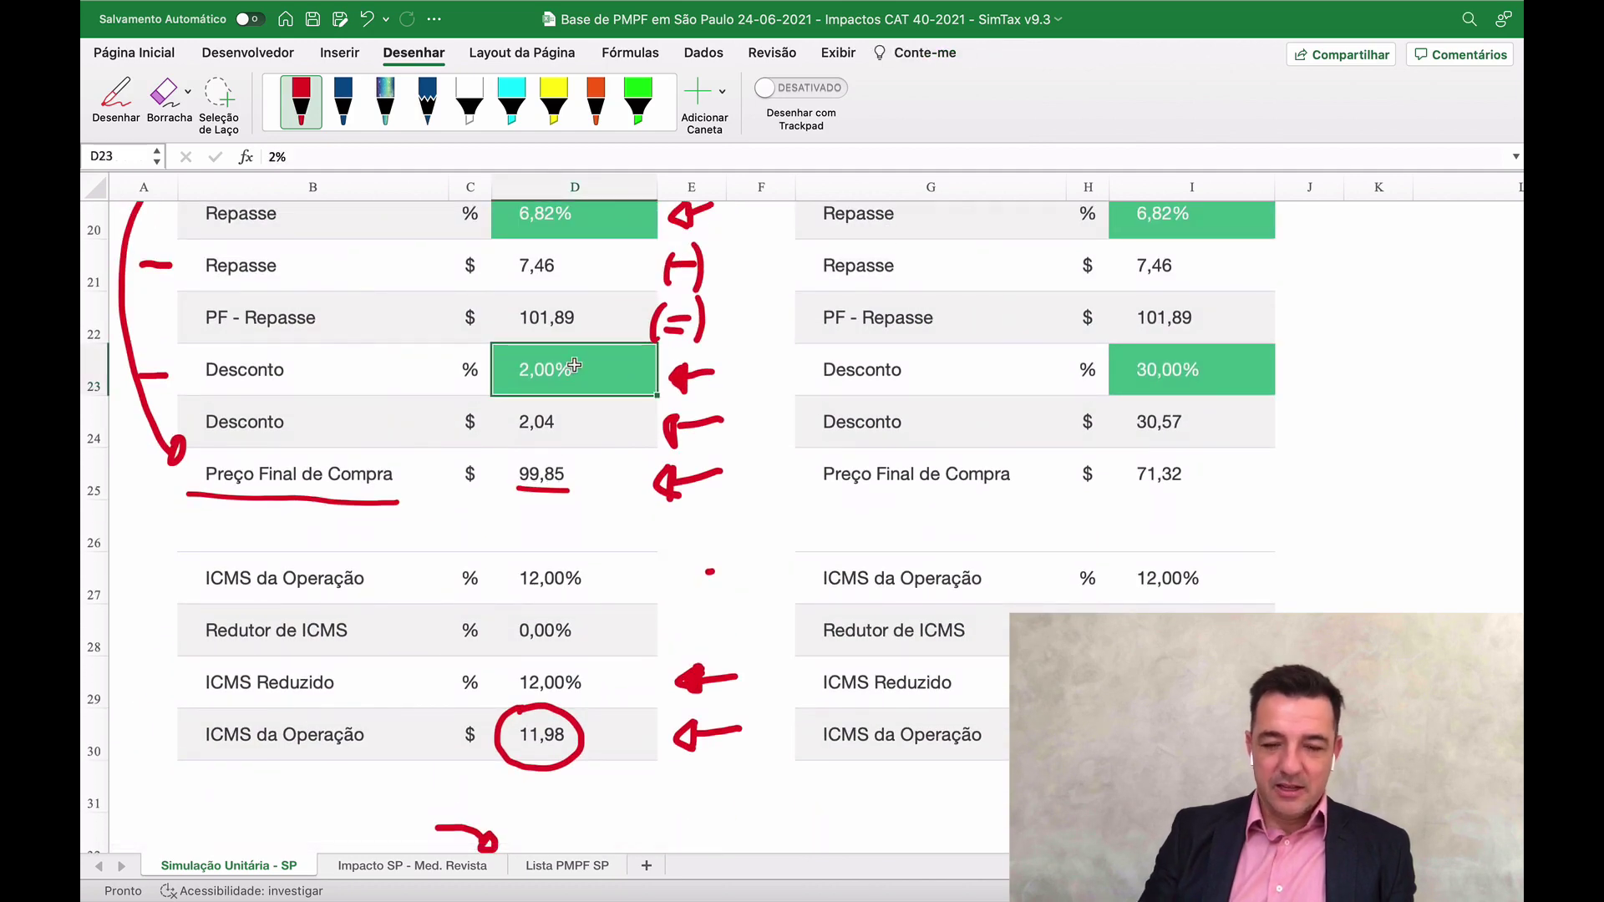
{"action": "type", "text": "30"}
{"action": "key", "text": "Return"}
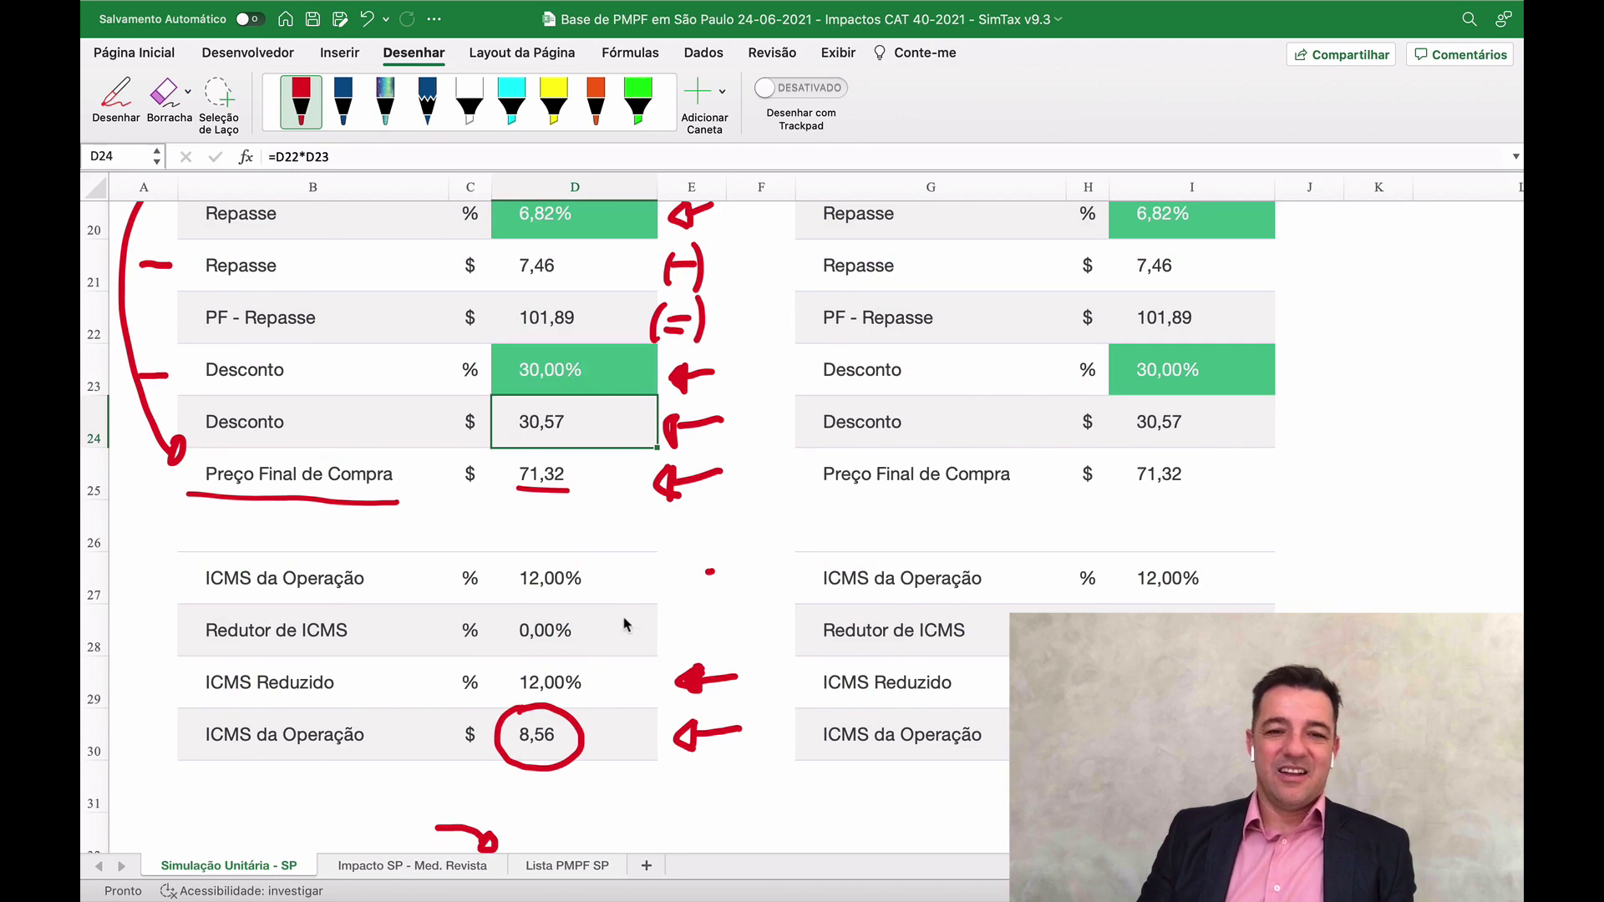
Step: Circle the Base de Calculo ST label and its value in column D with the red pen
{"action": "scroll", "coordinate": [625, 623], "scroll_direction": "down", "scroll_amount": 10}
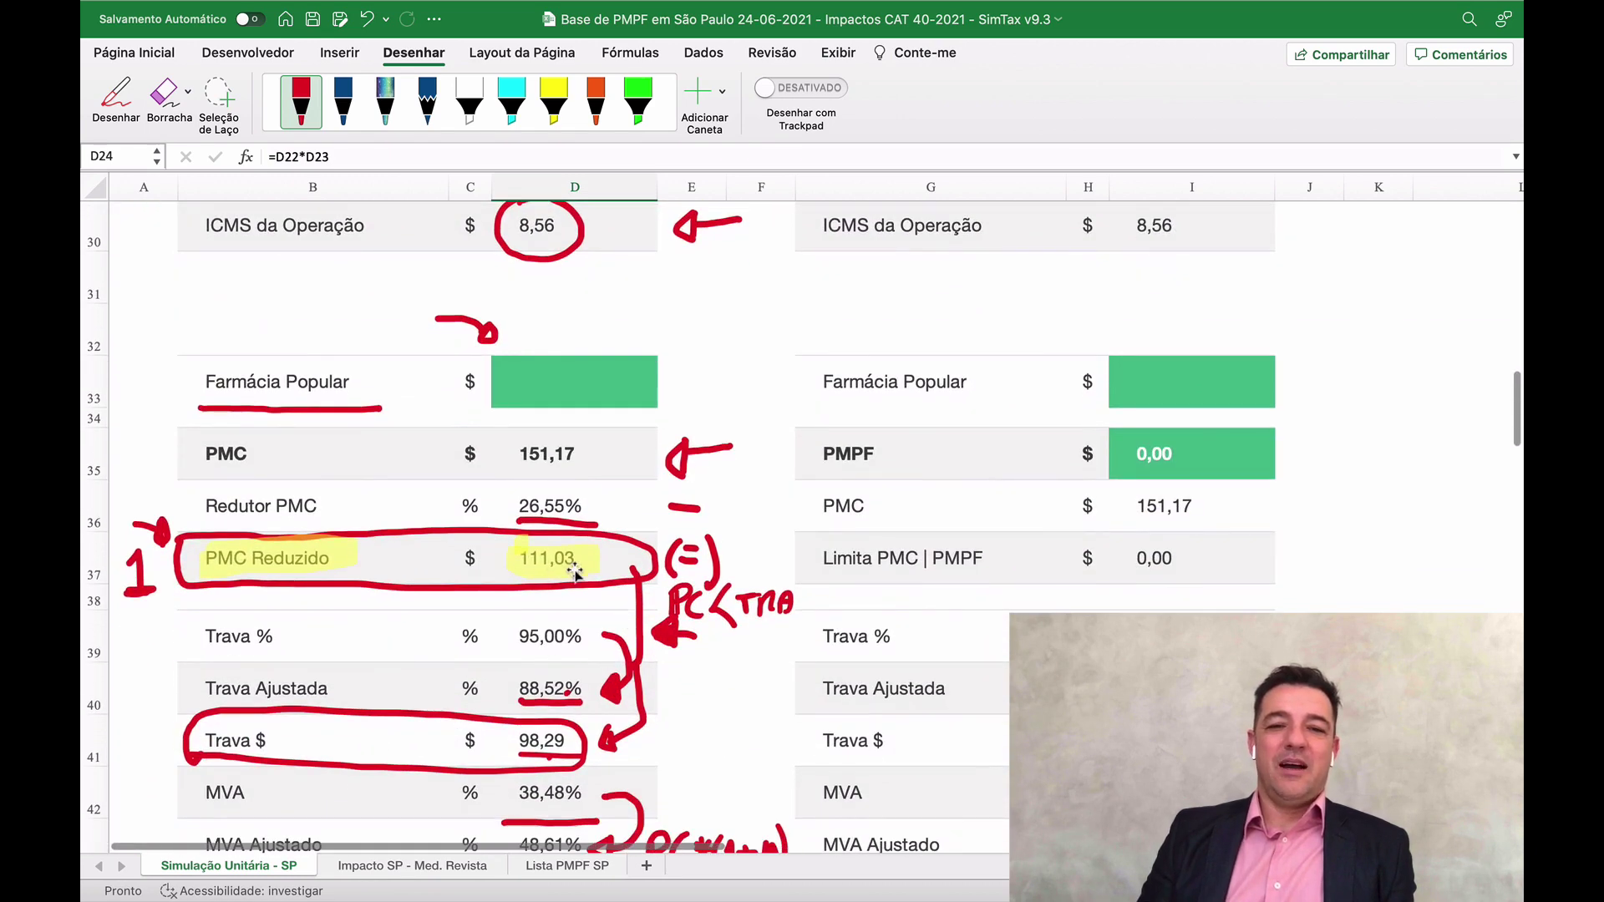
{"action": "scroll", "coordinate": [585, 573], "scroll_direction": "down", "scroll_amount": 8}
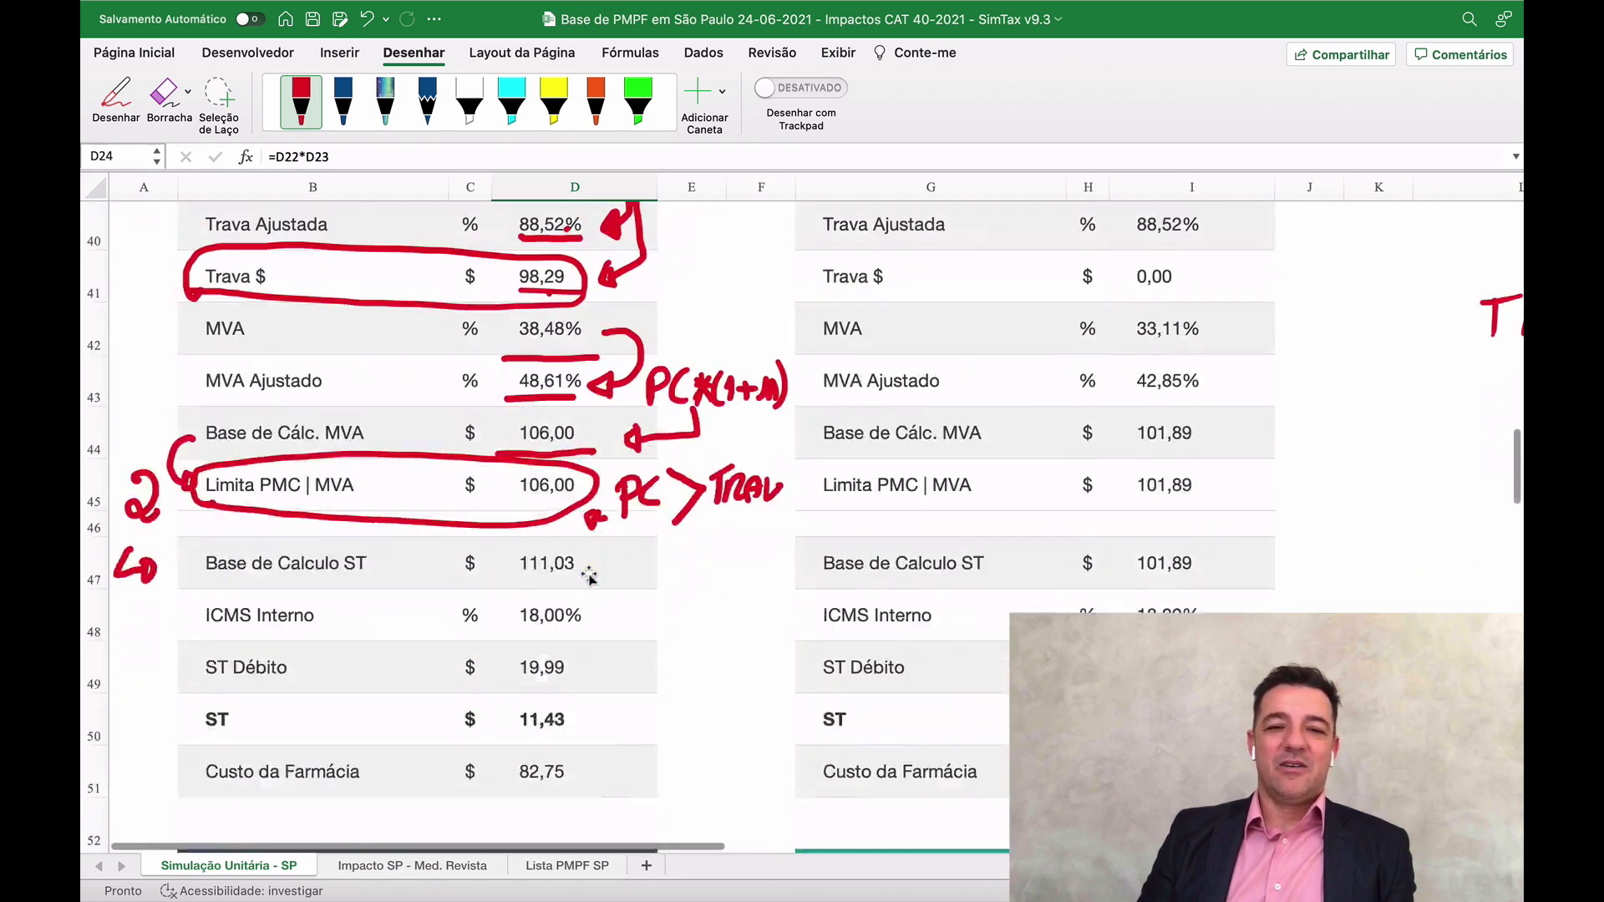
{"action": "scroll", "coordinate": [589, 576], "scroll_direction": "down", "scroll_amount": 4}
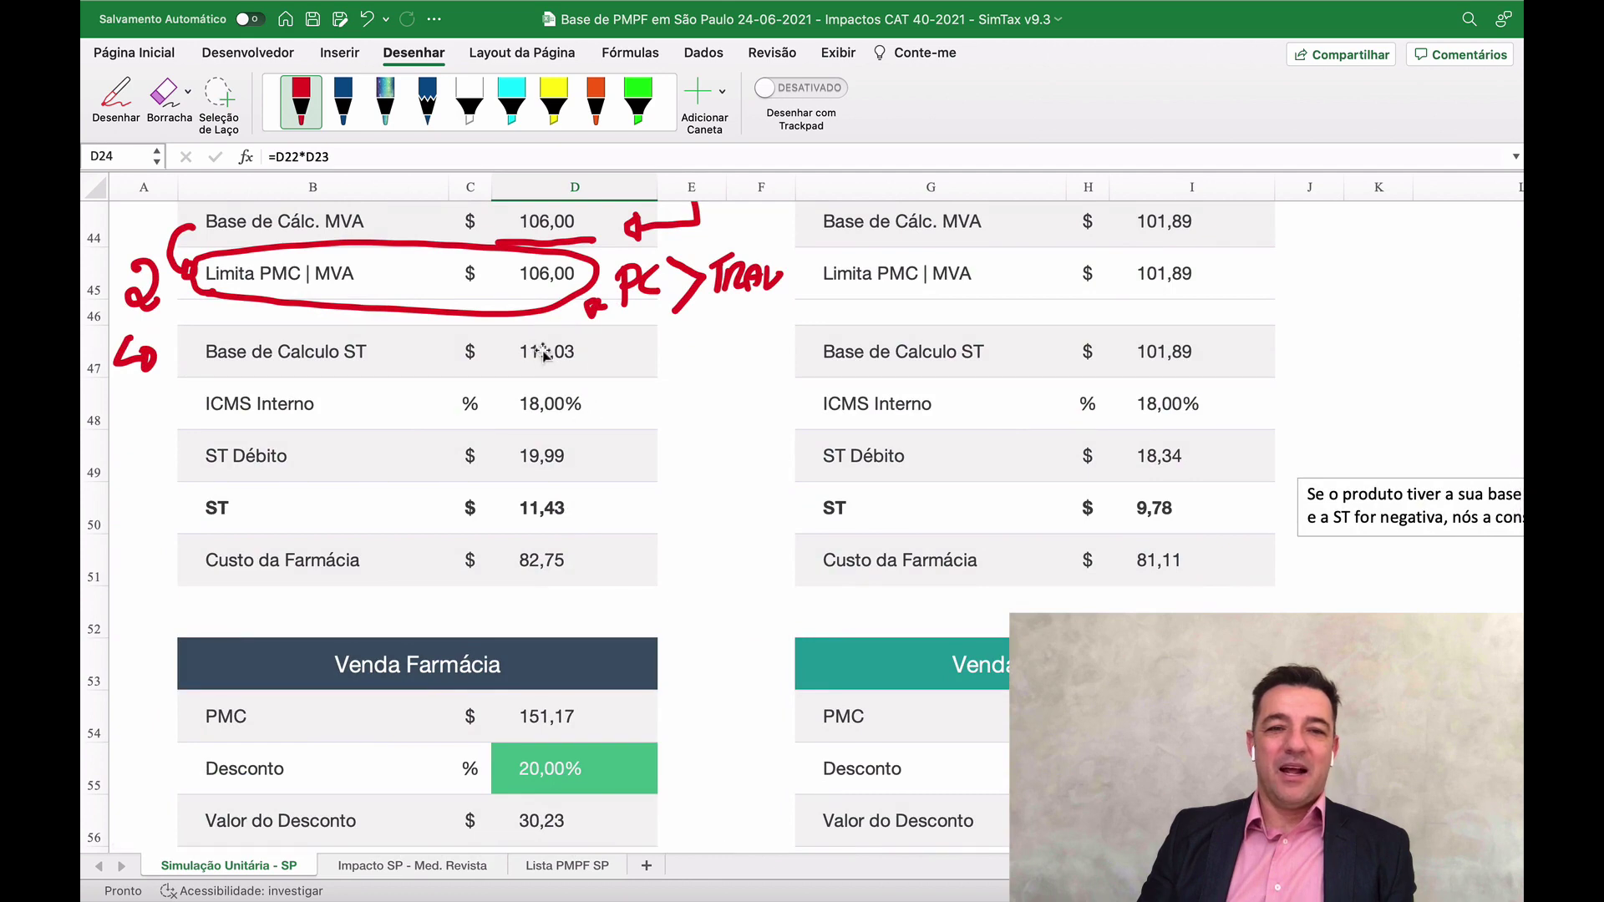
{"action": "scroll", "coordinate": [501, 317], "scroll_direction": "up", "scroll_amount": 1}
{"action": "left_click", "coordinate": [342, 101]}
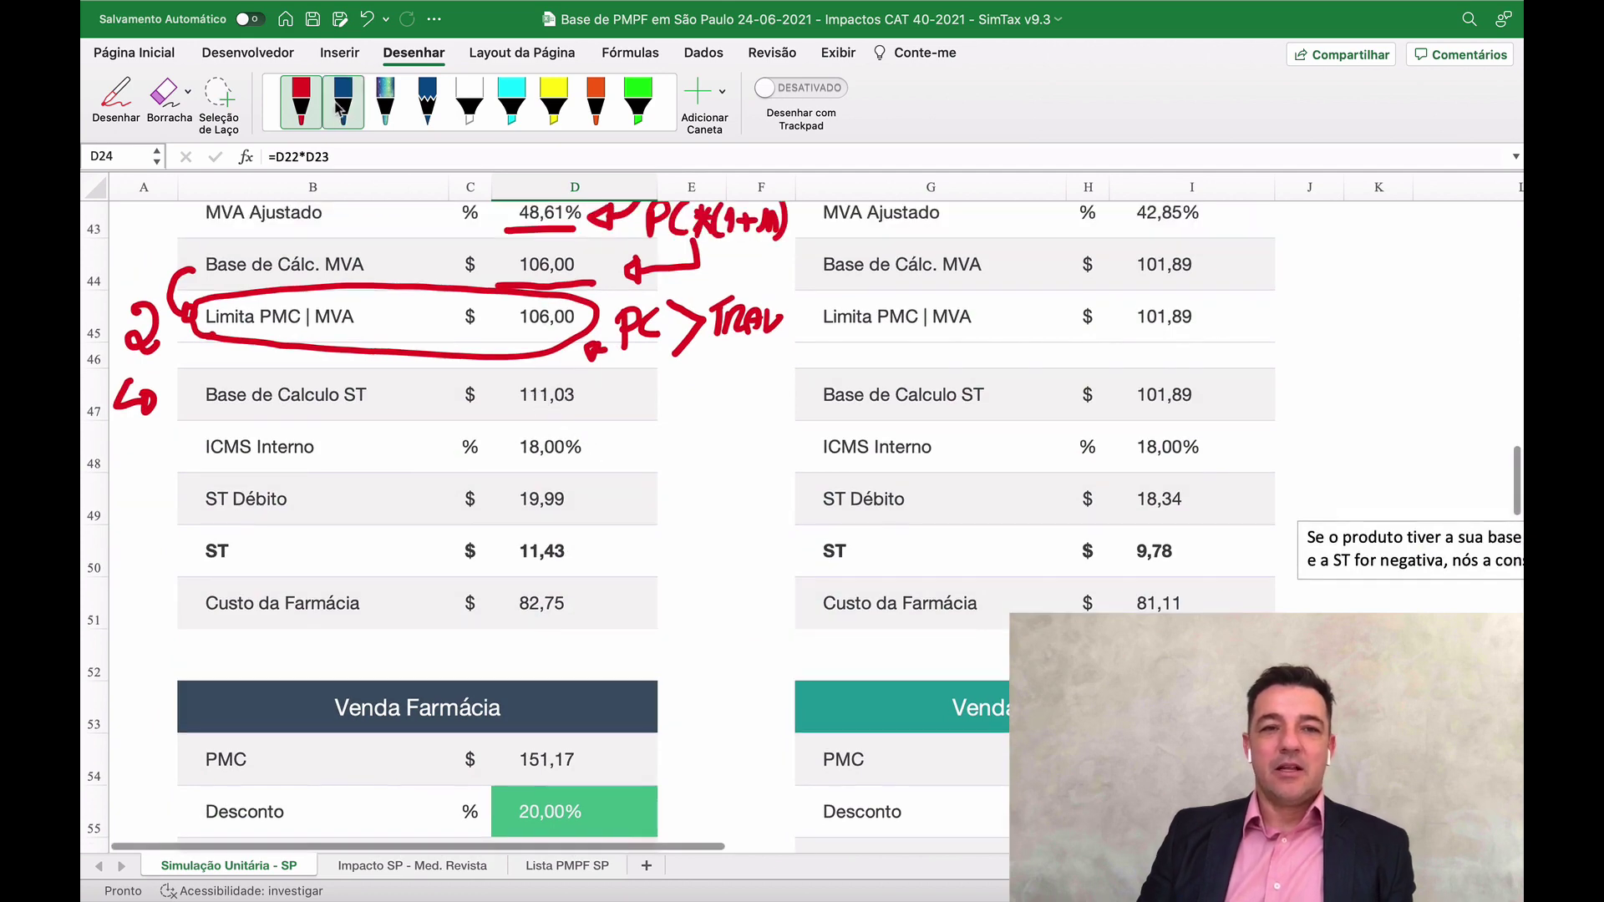
{"action": "left_click", "coordinate": [301, 102]}
{"action": "left_click", "coordinate": [301, 102]}
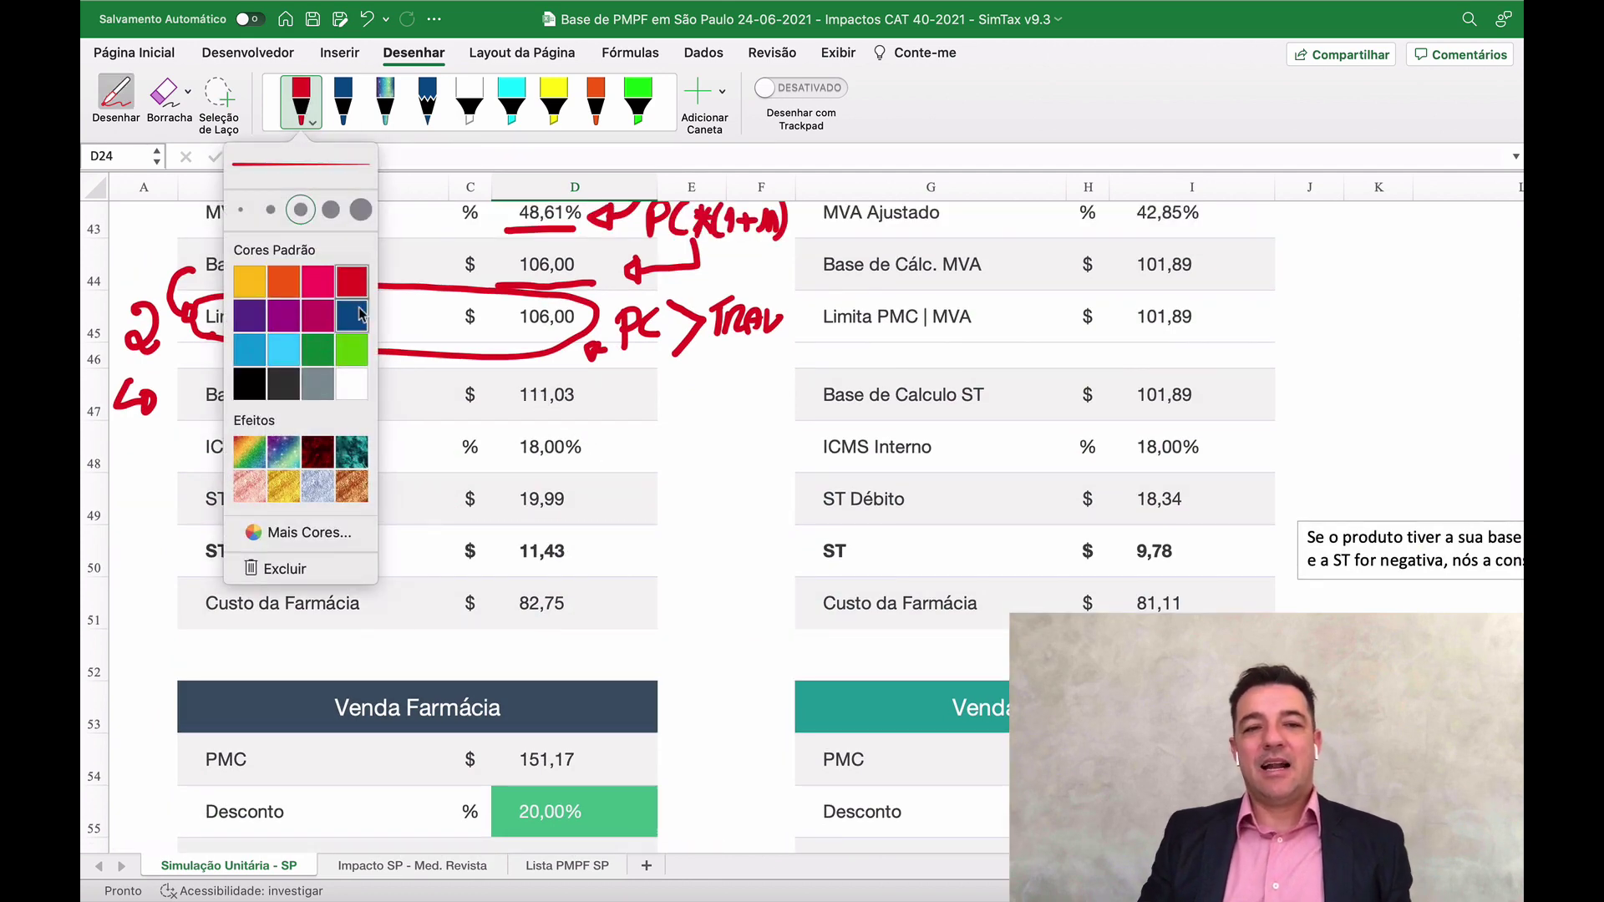
{"action": "left_click", "coordinate": [714, 425]}
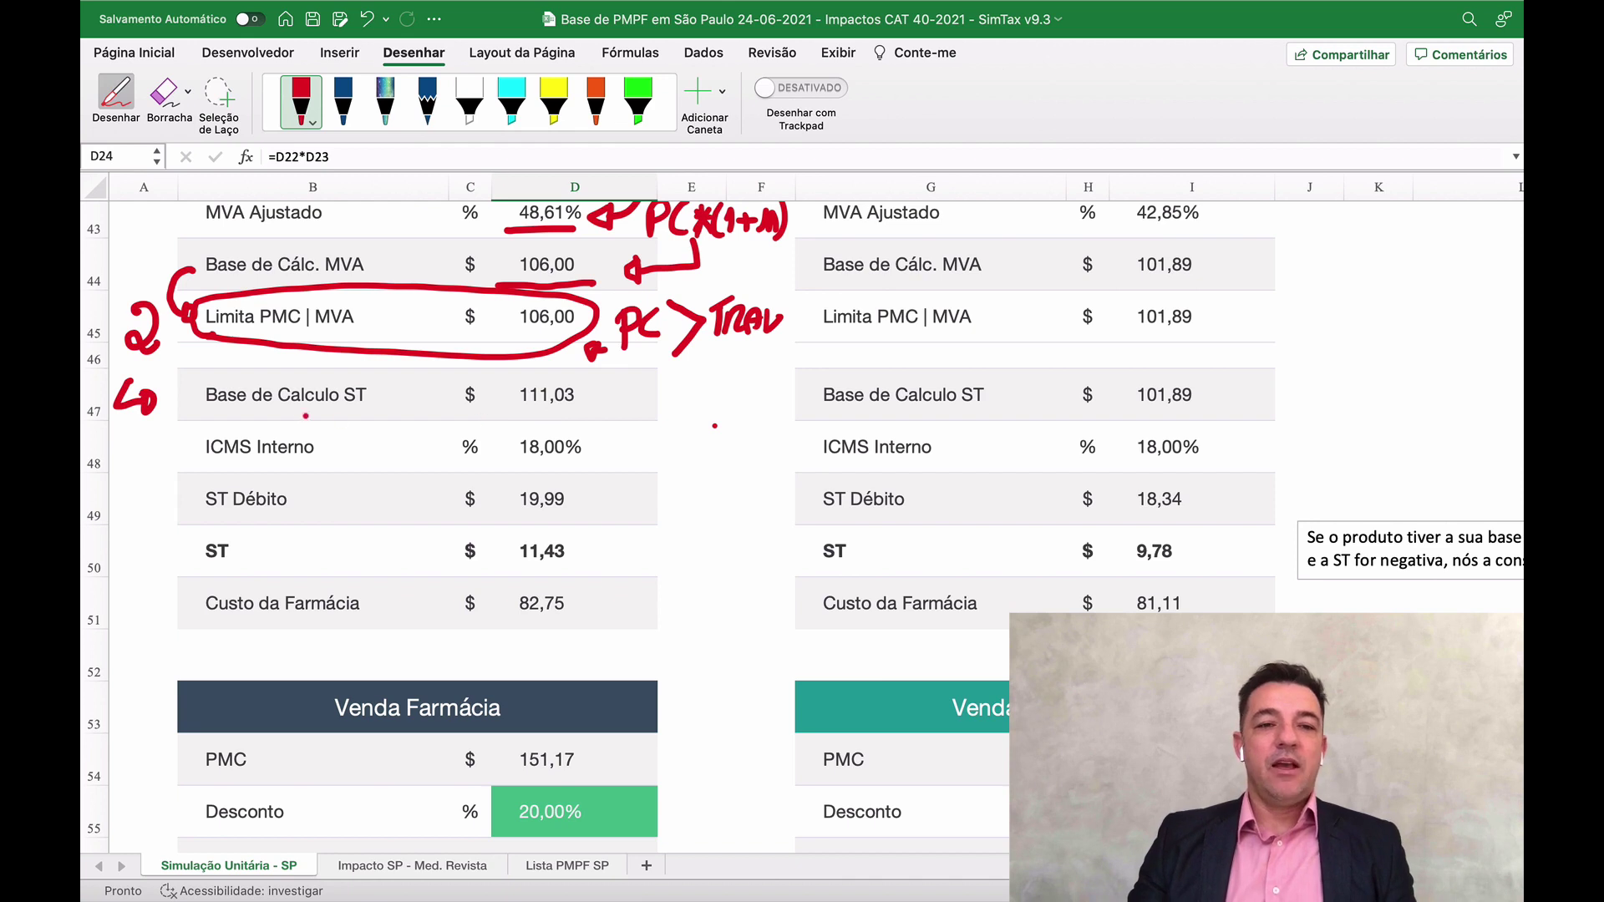
{"action": "mouse_move", "coordinate": [200, 416]}
{"action": "left_mouse_down"}
{"action": "mouse_move", "coordinate": [383, 428]}
{"action": "mouse_move", "coordinate": [608, 409]}
{"action": "mouse_move", "coordinate": [417, 368]}
{"action": "mouse_move", "coordinate": [212, 381]}
{"action": "left_mouse_up"}
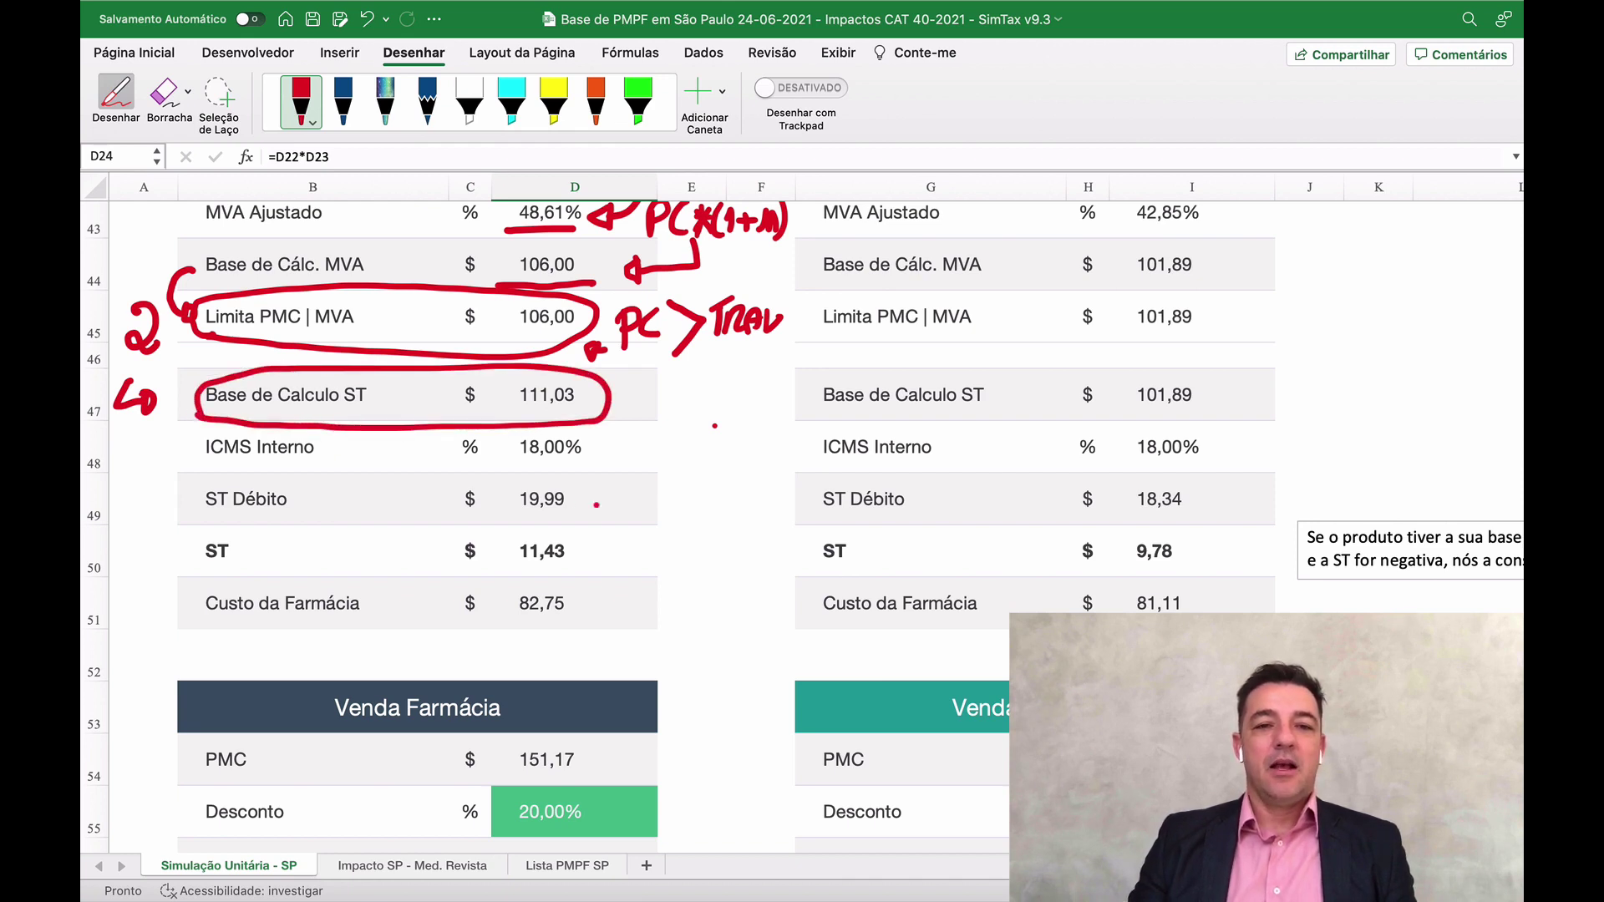
Step: Draw a curved red arrow from Base de Calculo ST to the ICMS Interno percentage and underline the ST Débito row
{"action": "mouse_move", "coordinate": [612, 409]}
{"action": "left_mouse_down"}
{"action": "mouse_move", "coordinate": [617, 455]}
{"action": "mouse_move", "coordinate": [620, 438]}
{"action": "left_mouse_up"}
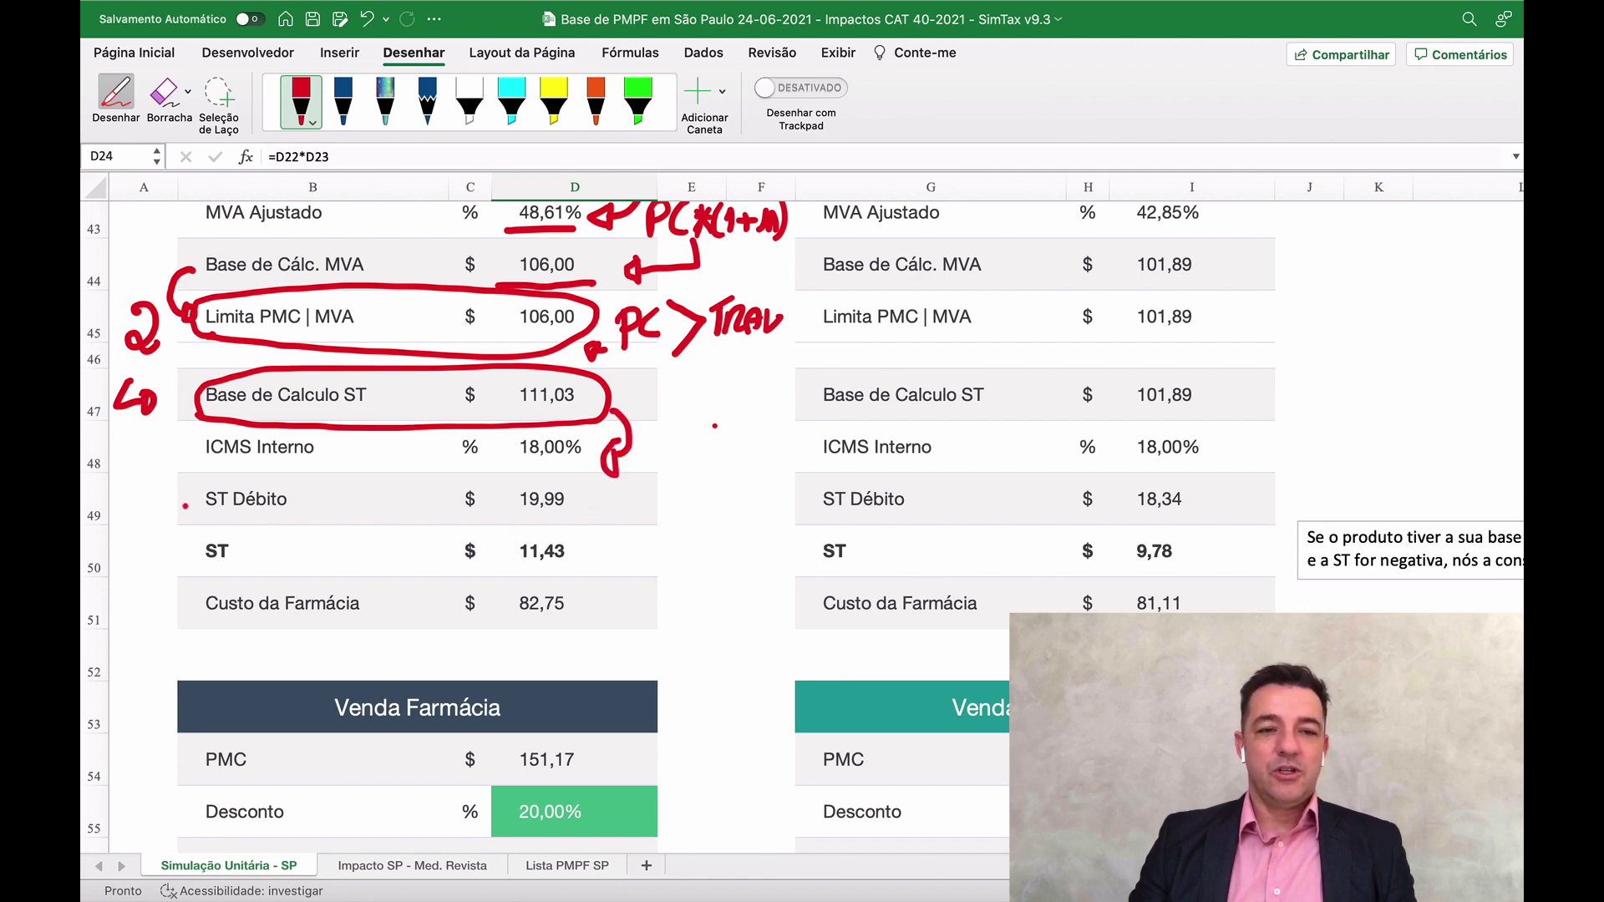
{"action": "left_click_drag", "start_coordinate": [188, 513], "coordinate": [598, 530]}
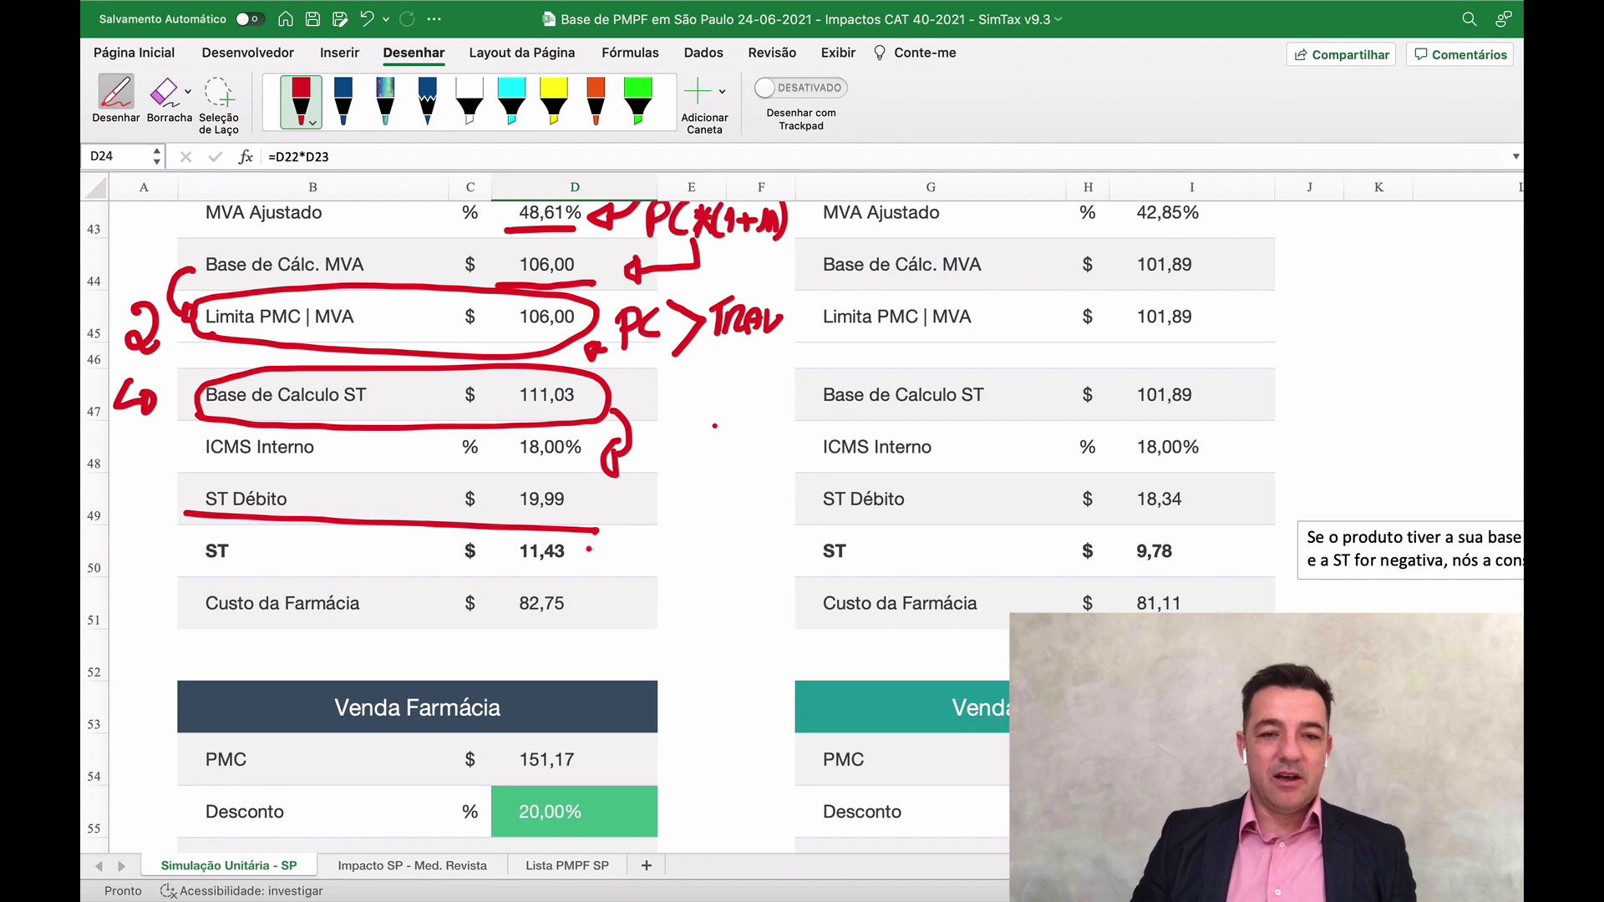
Step: Draw red arrows pointing at the ST and Custo da Farmácia values in column D
{"action": "scroll", "coordinate": [714, 426], "scroll_direction": "up", "scroll_amount": 15}
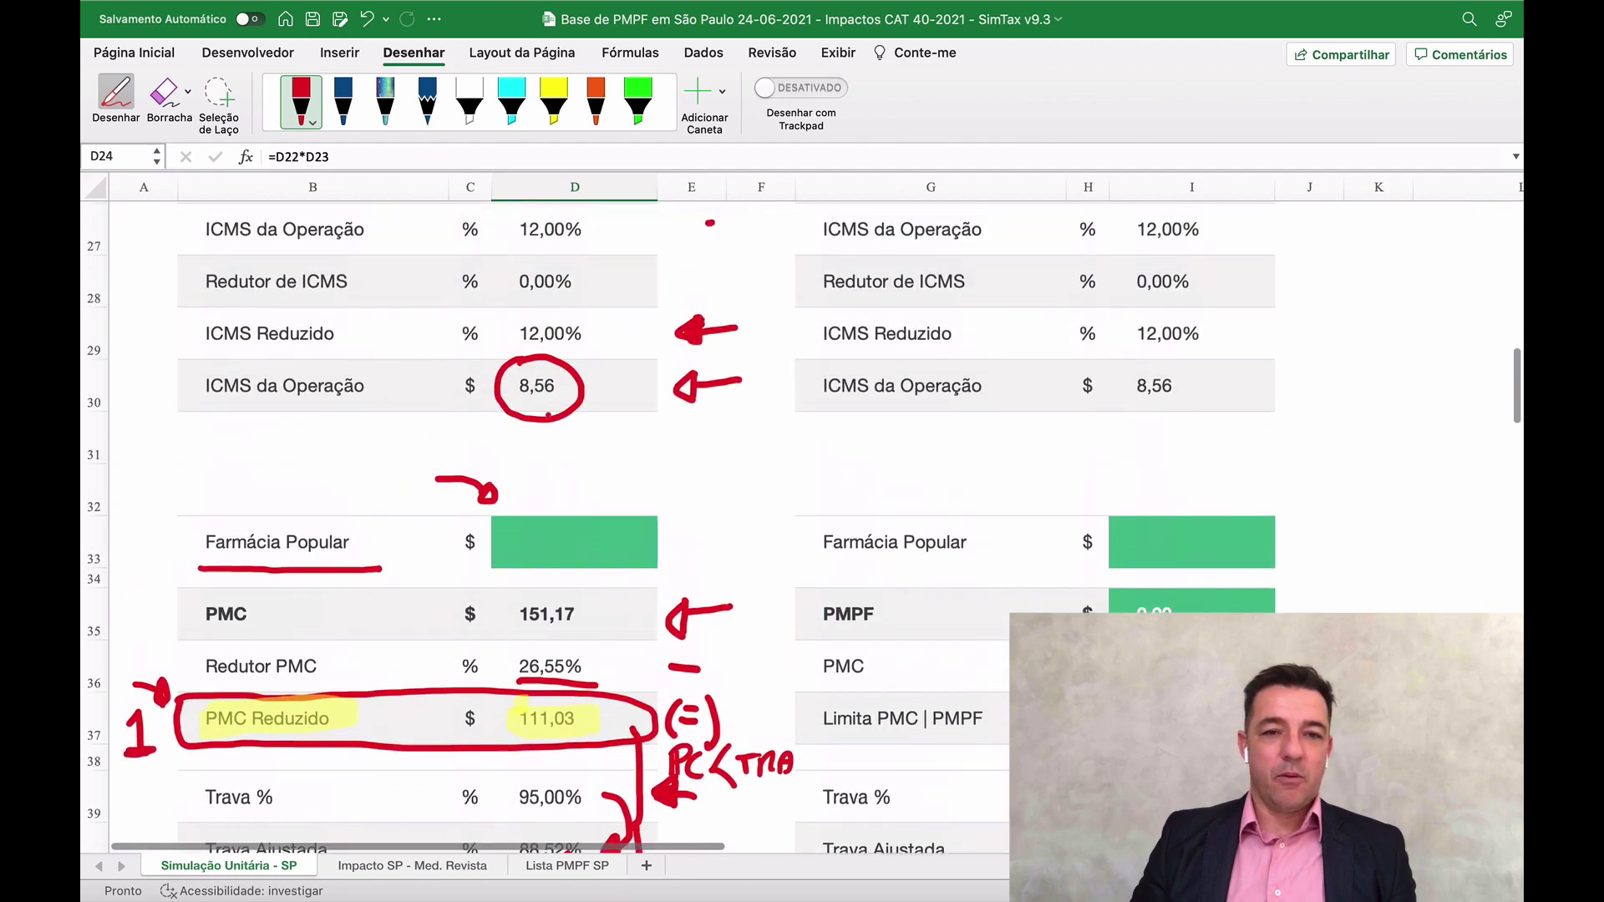
{"action": "scroll", "coordinate": [714, 363], "scroll_direction": "down", "scroll_amount": 15}
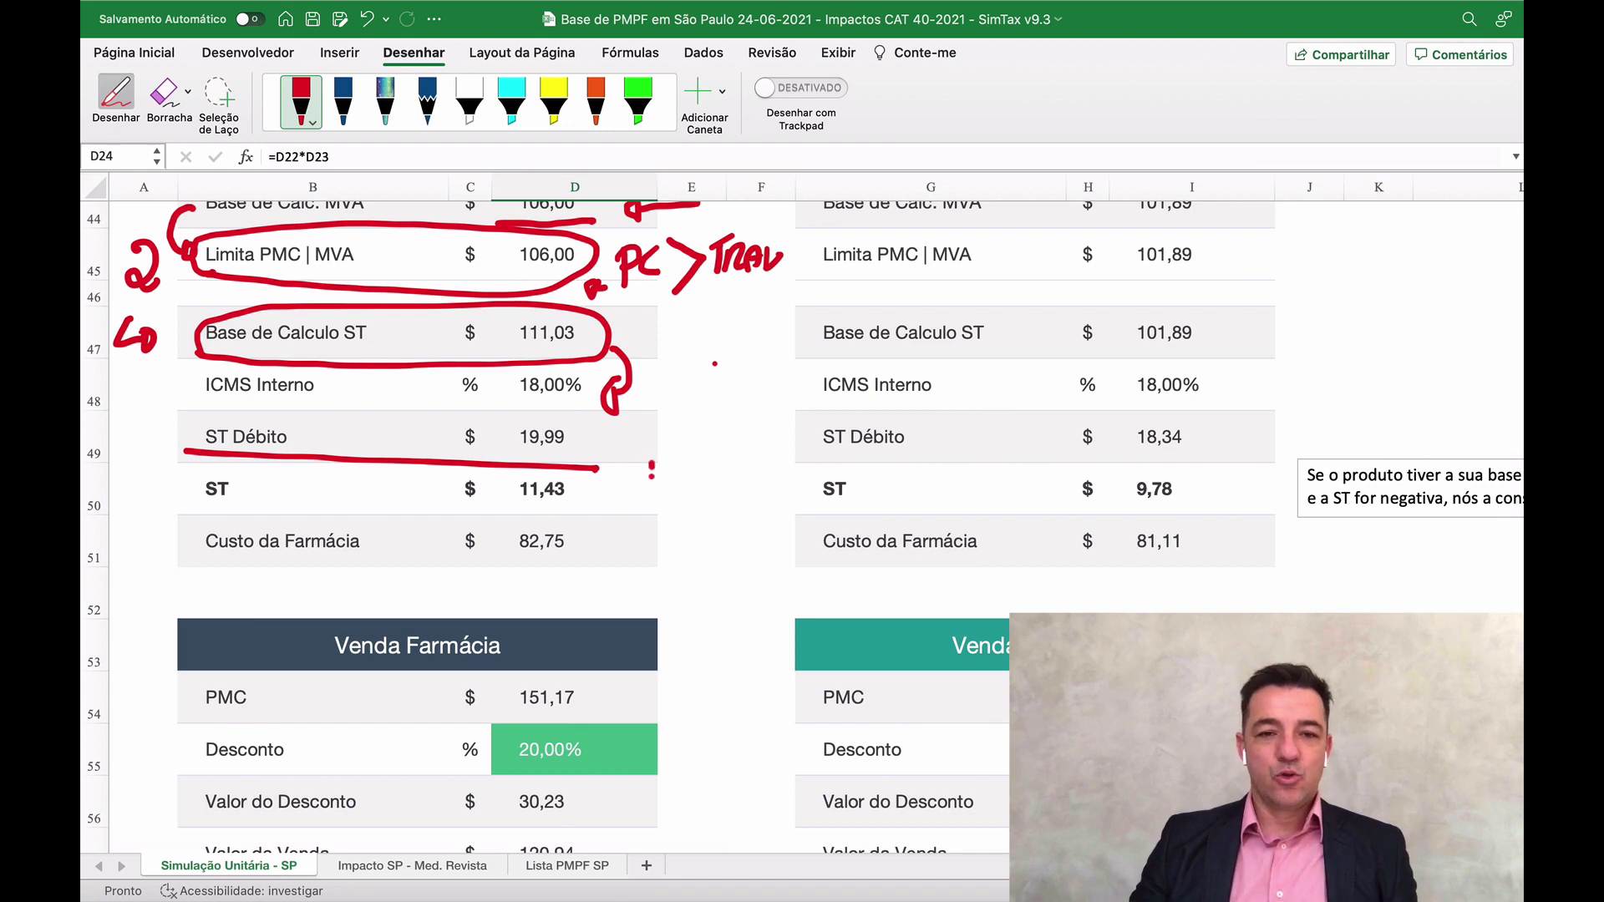
{"action": "mouse_move", "coordinate": [630, 480]}
{"action": "left_mouse_down"}
{"action": "mouse_move", "coordinate": [627, 549]}
{"action": "mouse_move", "coordinate": [598, 557]}
{"action": "left_mouse_up"}
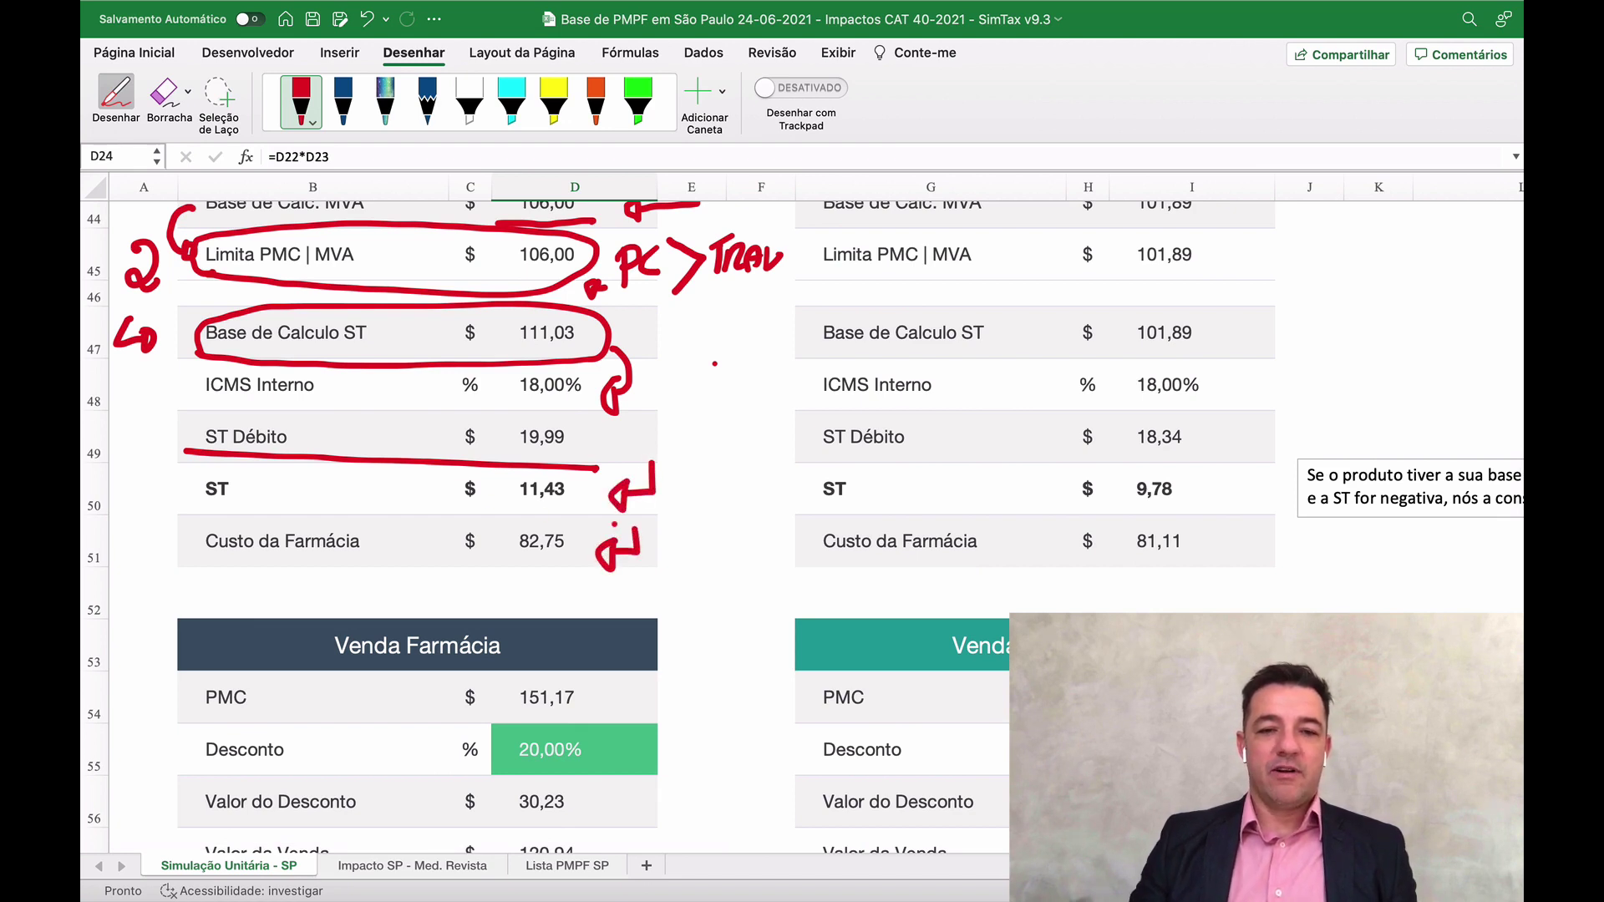
Step: Draw red arrows pointing at the Desconto, Valor da Venda, Custo and Lucro Bruto values in column D of Venda Farmácia
{"action": "scroll", "coordinate": [714, 363], "scroll_direction": "down", "scroll_amount": 10}
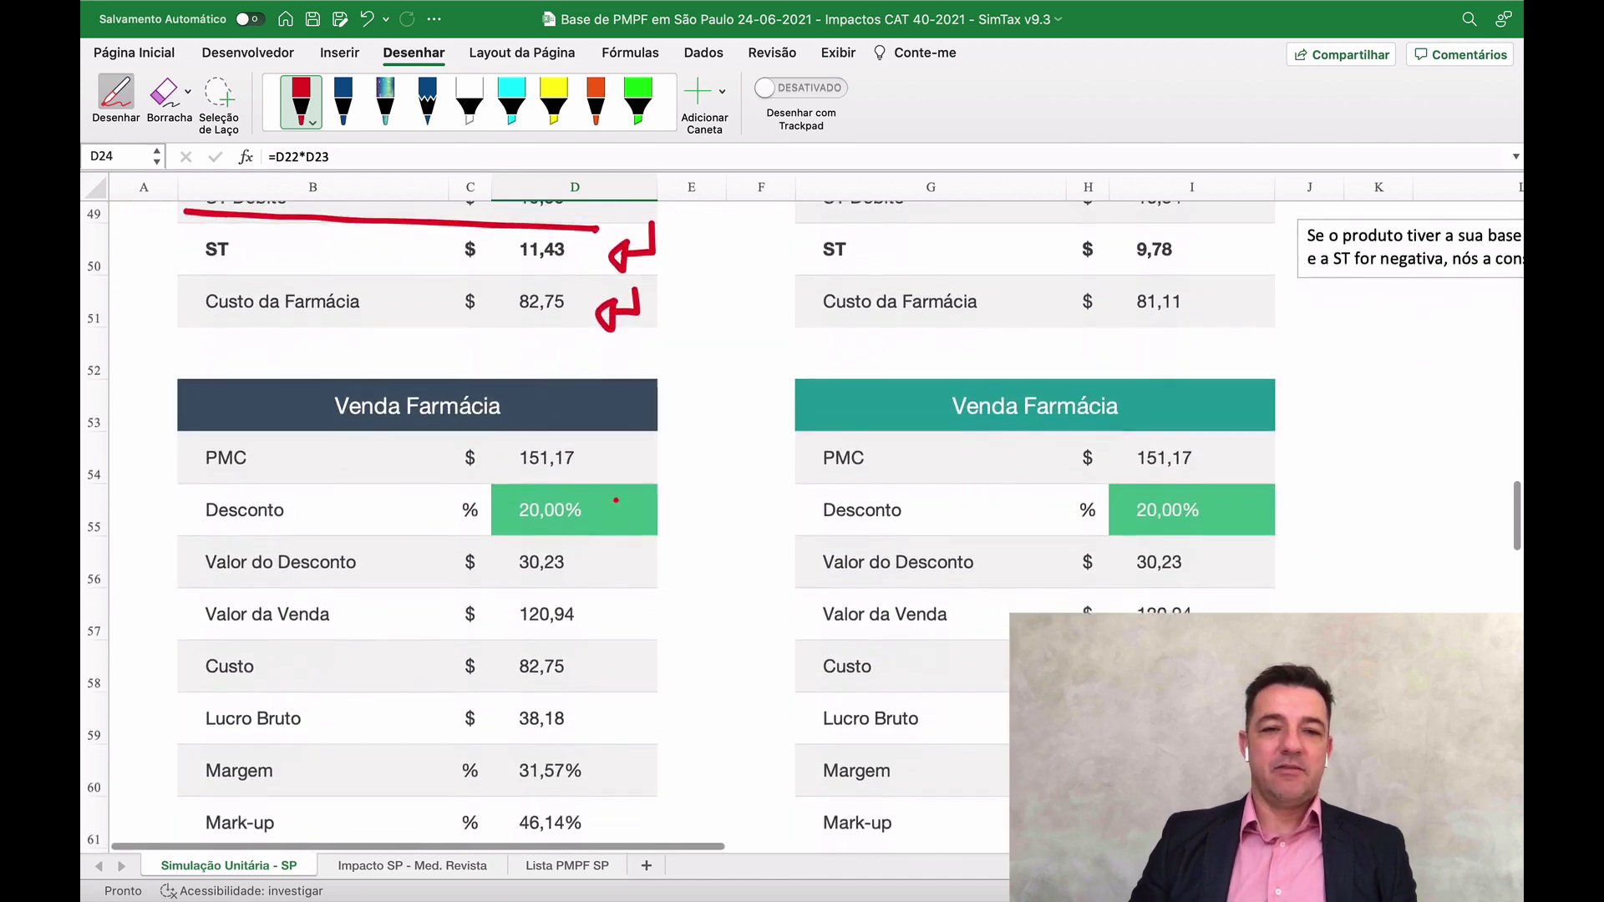
{"action": "scroll", "coordinate": [688, 470], "scroll_direction": "down", "scroll_amount": 1}
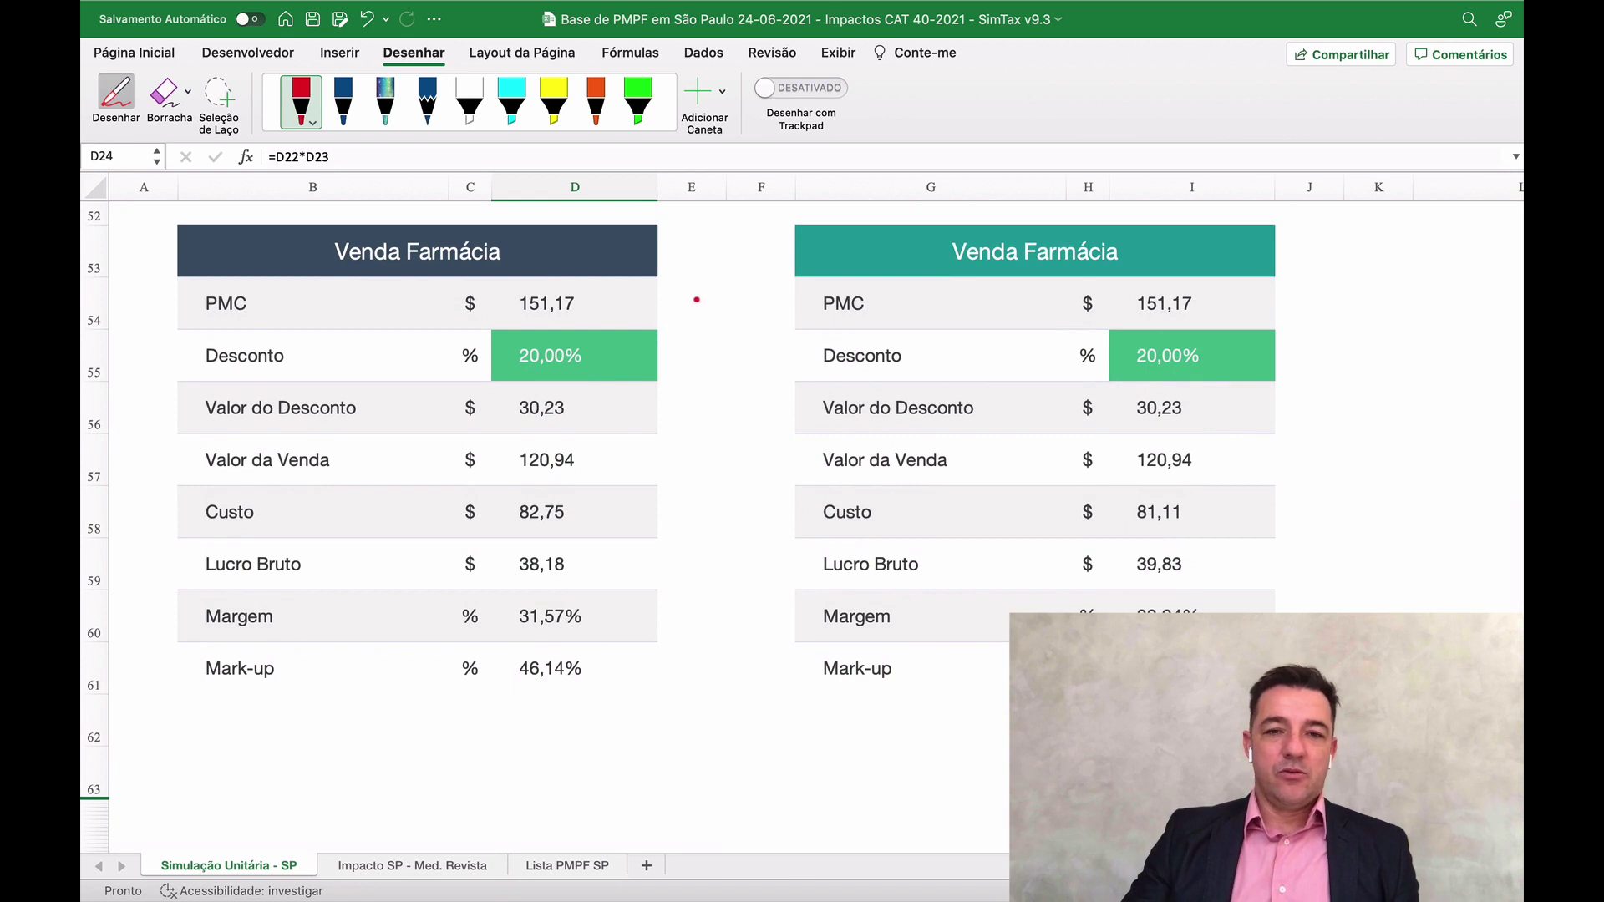
{"action": "left_click_drag", "start_coordinate": [697, 299], "coordinate": [669, 351]}
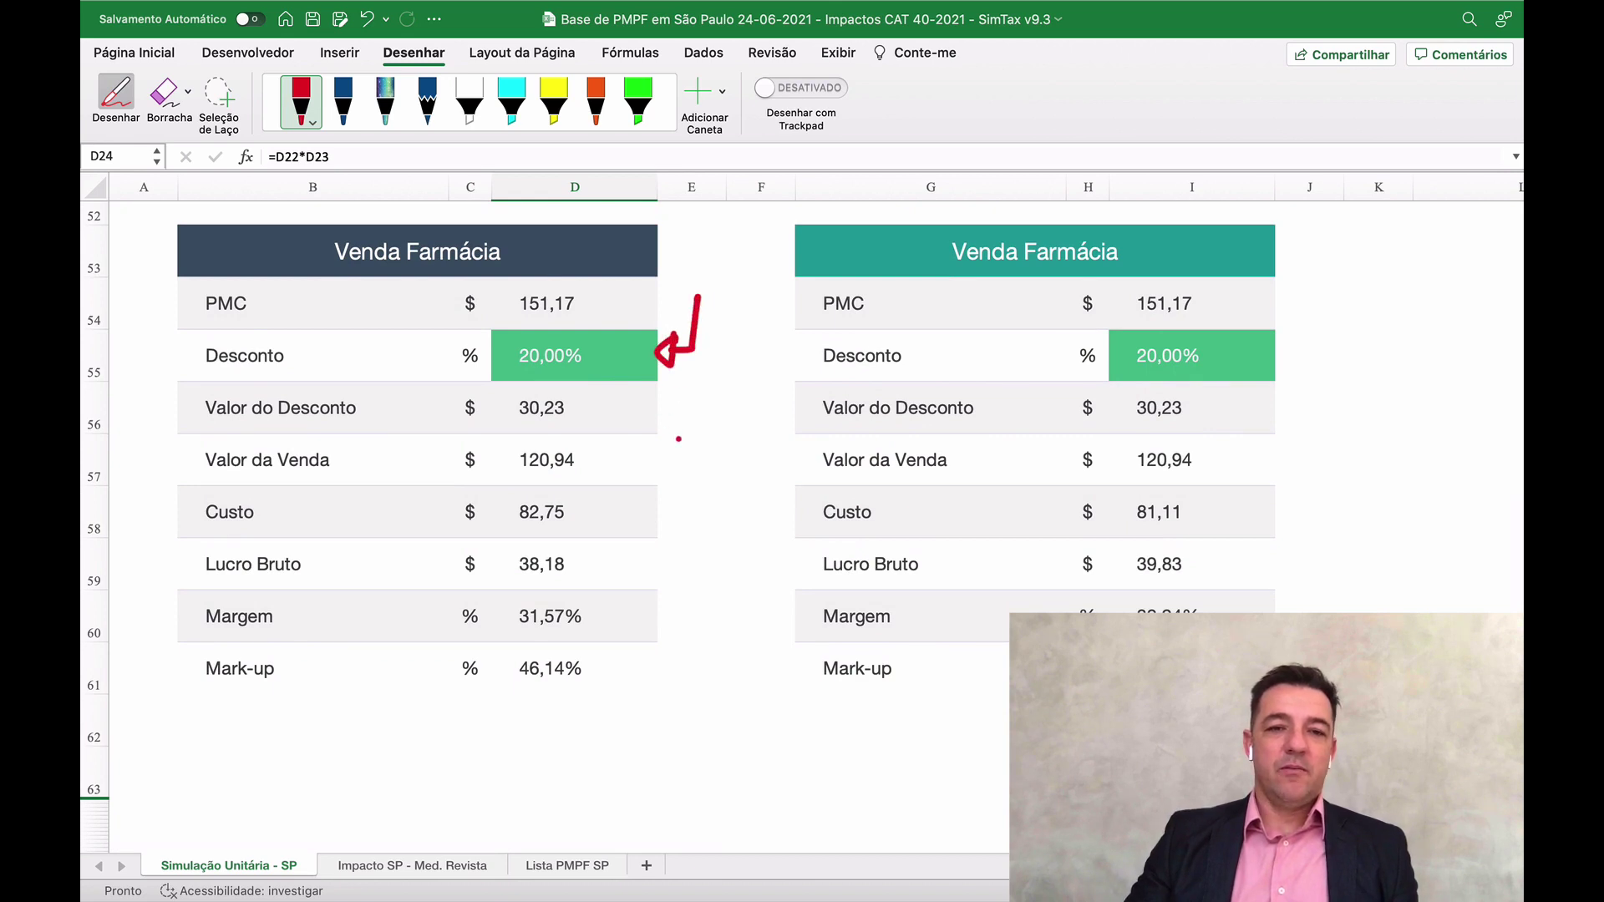
{"action": "mouse_move", "coordinate": [700, 436]}
{"action": "left_mouse_down"}
{"action": "mouse_move", "coordinate": [641, 479]}
{"action": "mouse_move", "coordinate": [618, 576]}
{"action": "left_mouse_up"}
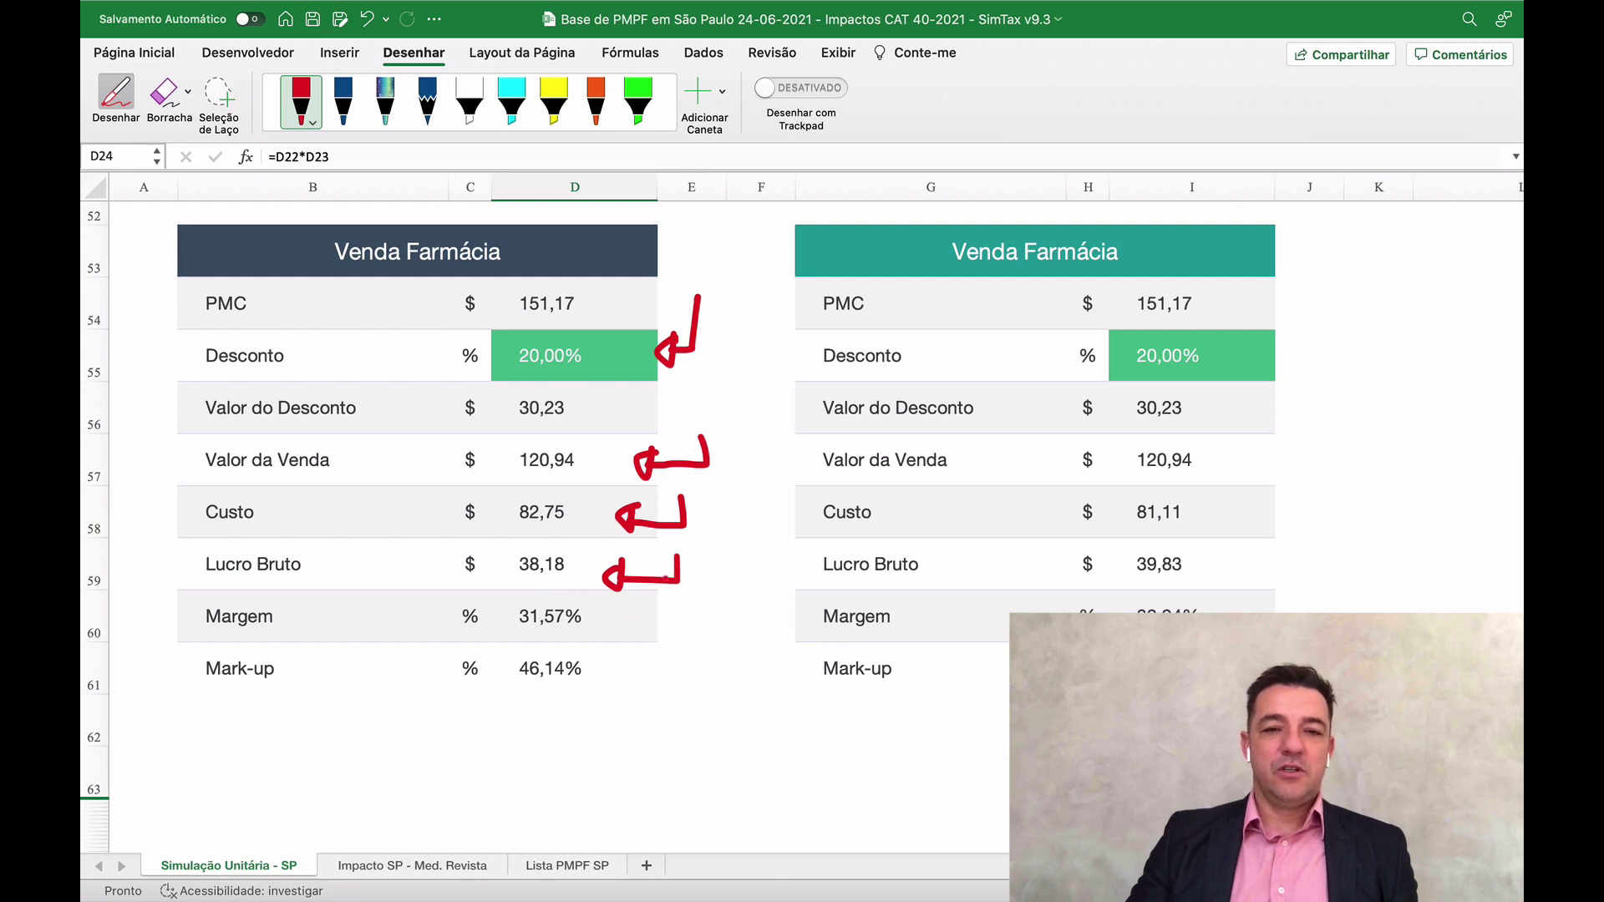
Step: Draw a curved red arrow from Lucro Bruto up to Valor da Venda beside column D of Venda Farmácia
{"action": "mouse_move", "coordinate": [664, 578]}
{"action": "left_mouse_down"}
{"action": "mouse_move", "coordinate": [767, 455]}
{"action": "mouse_move", "coordinate": [673, 301]}
{"action": "mouse_move", "coordinate": [642, 322]}
{"action": "left_mouse_up"}
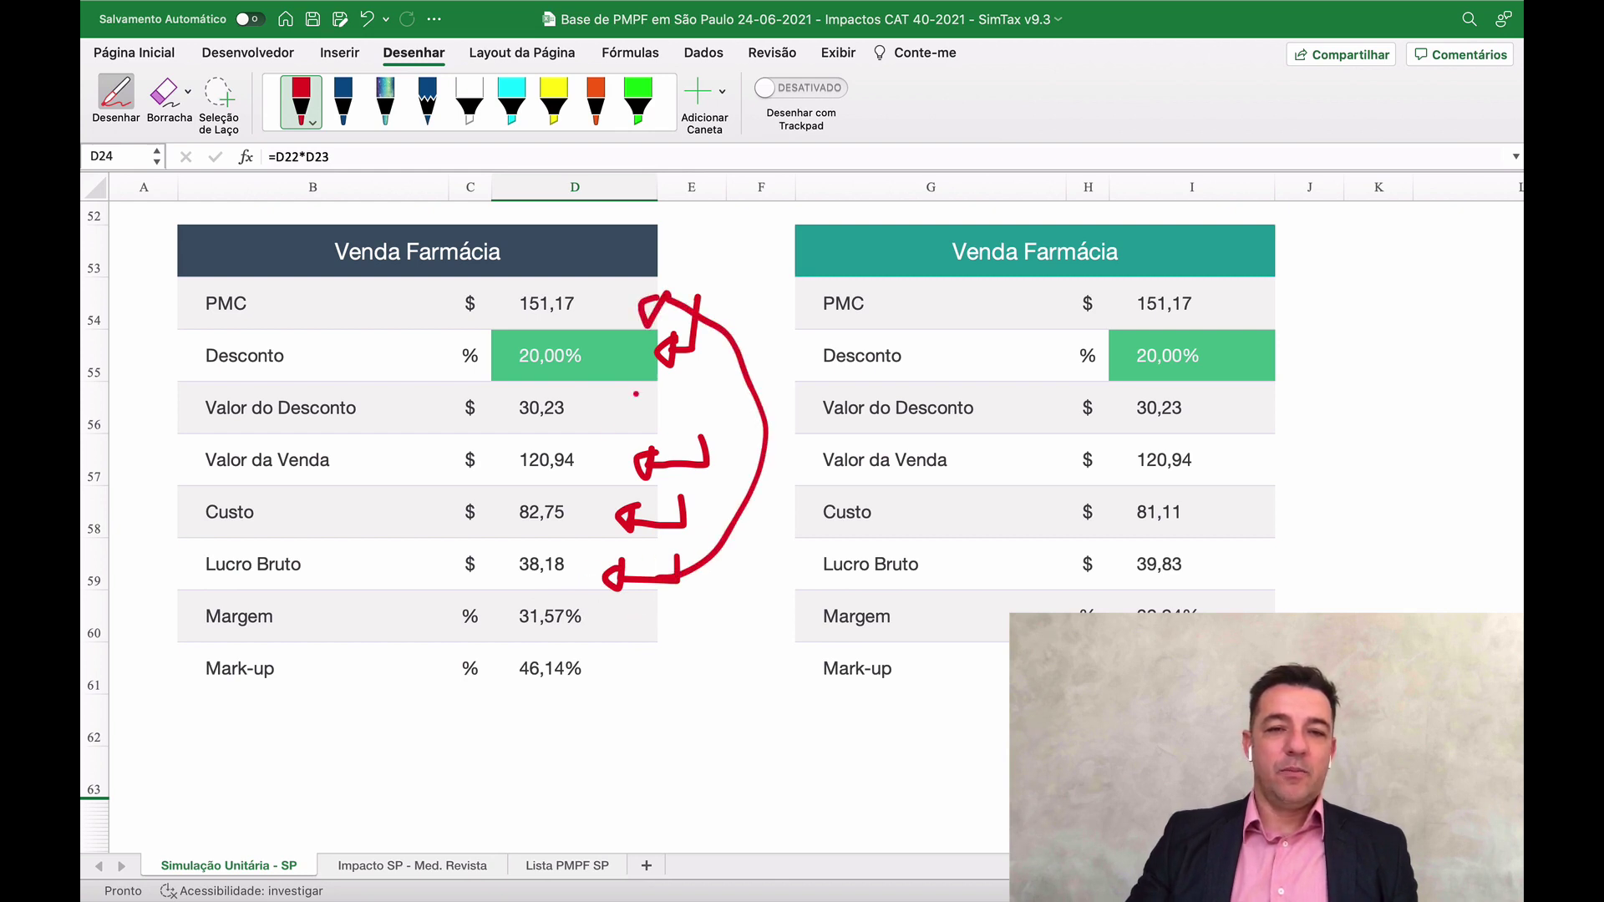
{"action": "key", "text": "super+z"}
{"action": "scroll", "coordinate": [611, 501], "scroll_direction": "up", "scroll_amount": 10}
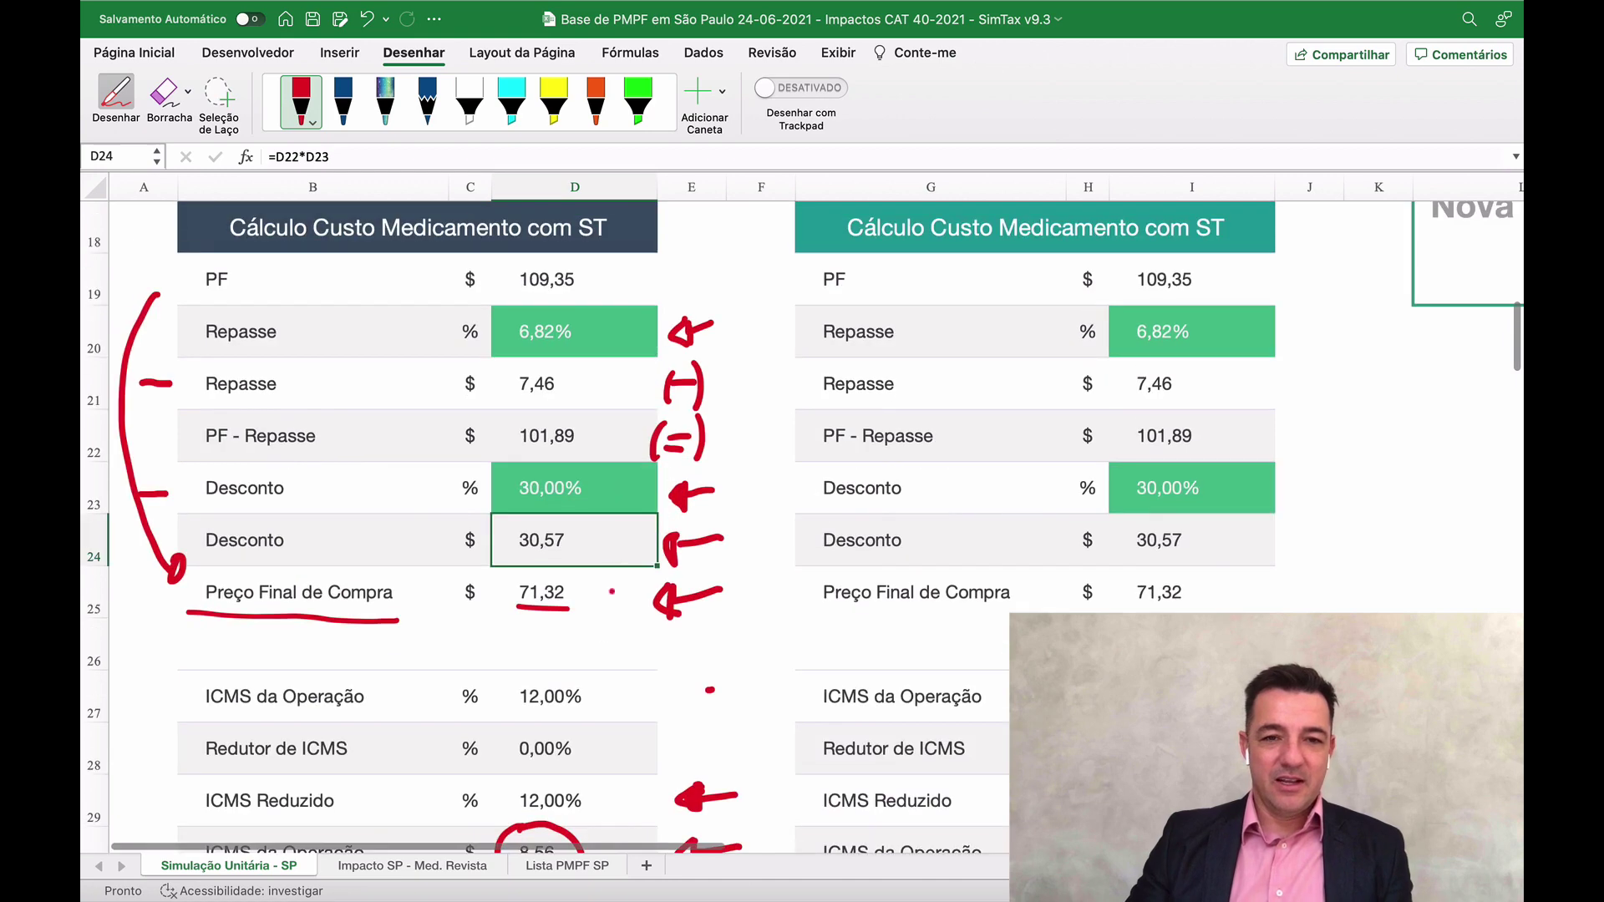
{"action": "scroll", "coordinate": [599, 564], "scroll_direction": "down", "scroll_amount": 5}
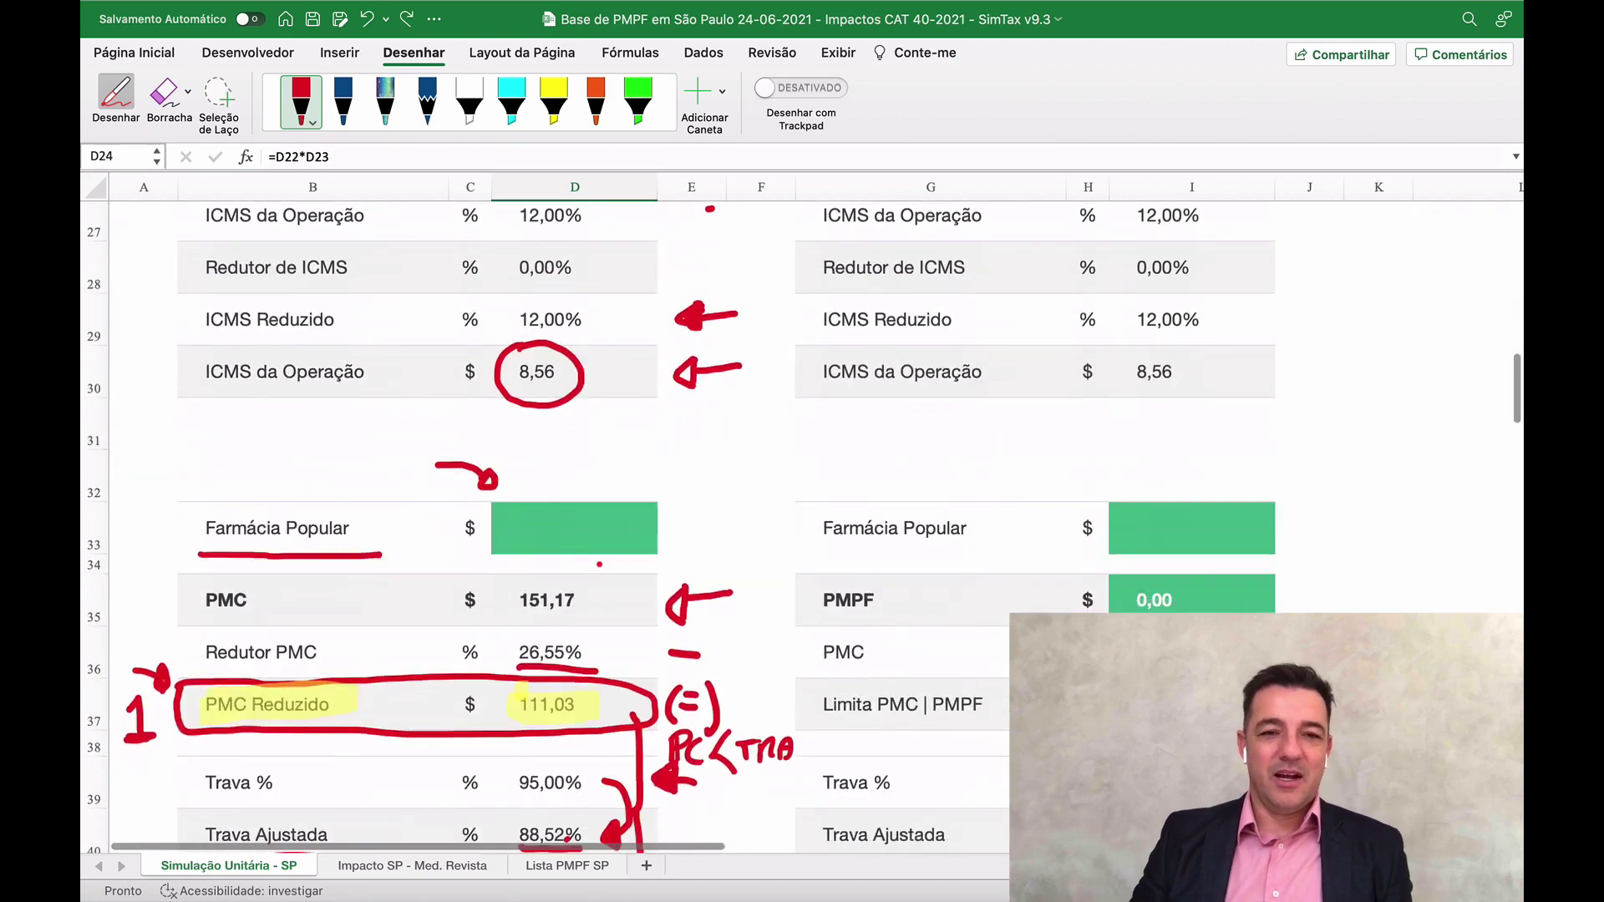
{"action": "scroll", "coordinate": [599, 564], "scroll_direction": "down", "scroll_amount": 10}
{"action": "scroll", "coordinate": [597, 568], "scroll_direction": "up", "scroll_amount": 3}
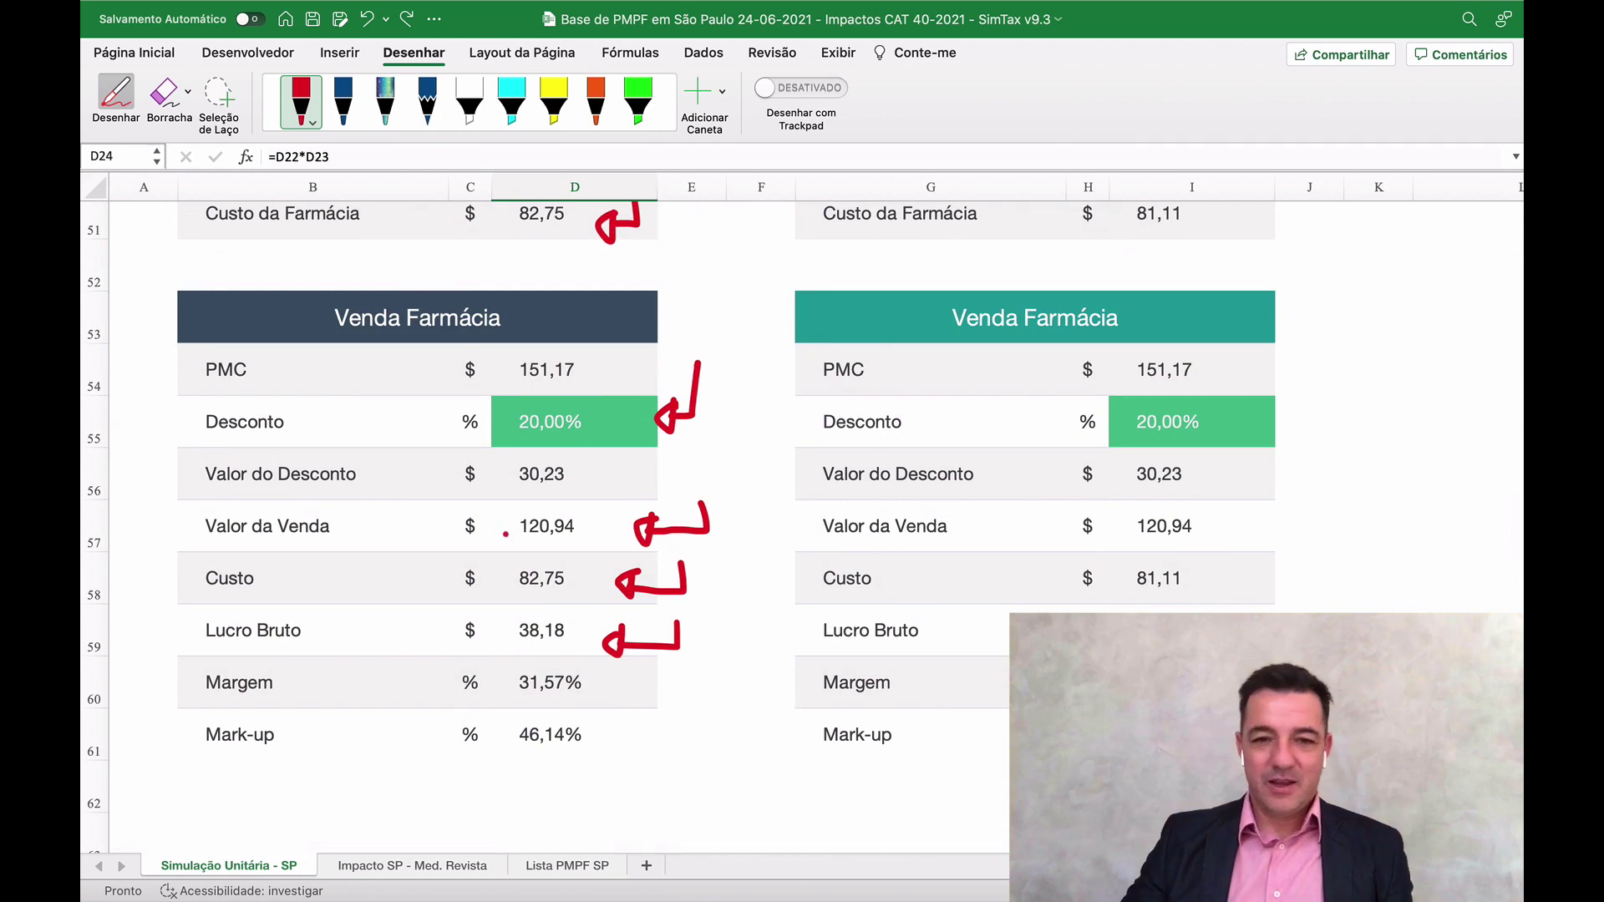
{"action": "mouse_move", "coordinate": [641, 635]}
{"action": "left_mouse_down"}
{"action": "mouse_move", "coordinate": [776, 564]}
{"action": "mouse_move", "coordinate": [715, 497]}
{"action": "mouse_move", "coordinate": [673, 499]}
{"action": "mouse_move", "coordinate": [675, 485]}
{"action": "left_mouse_up"}
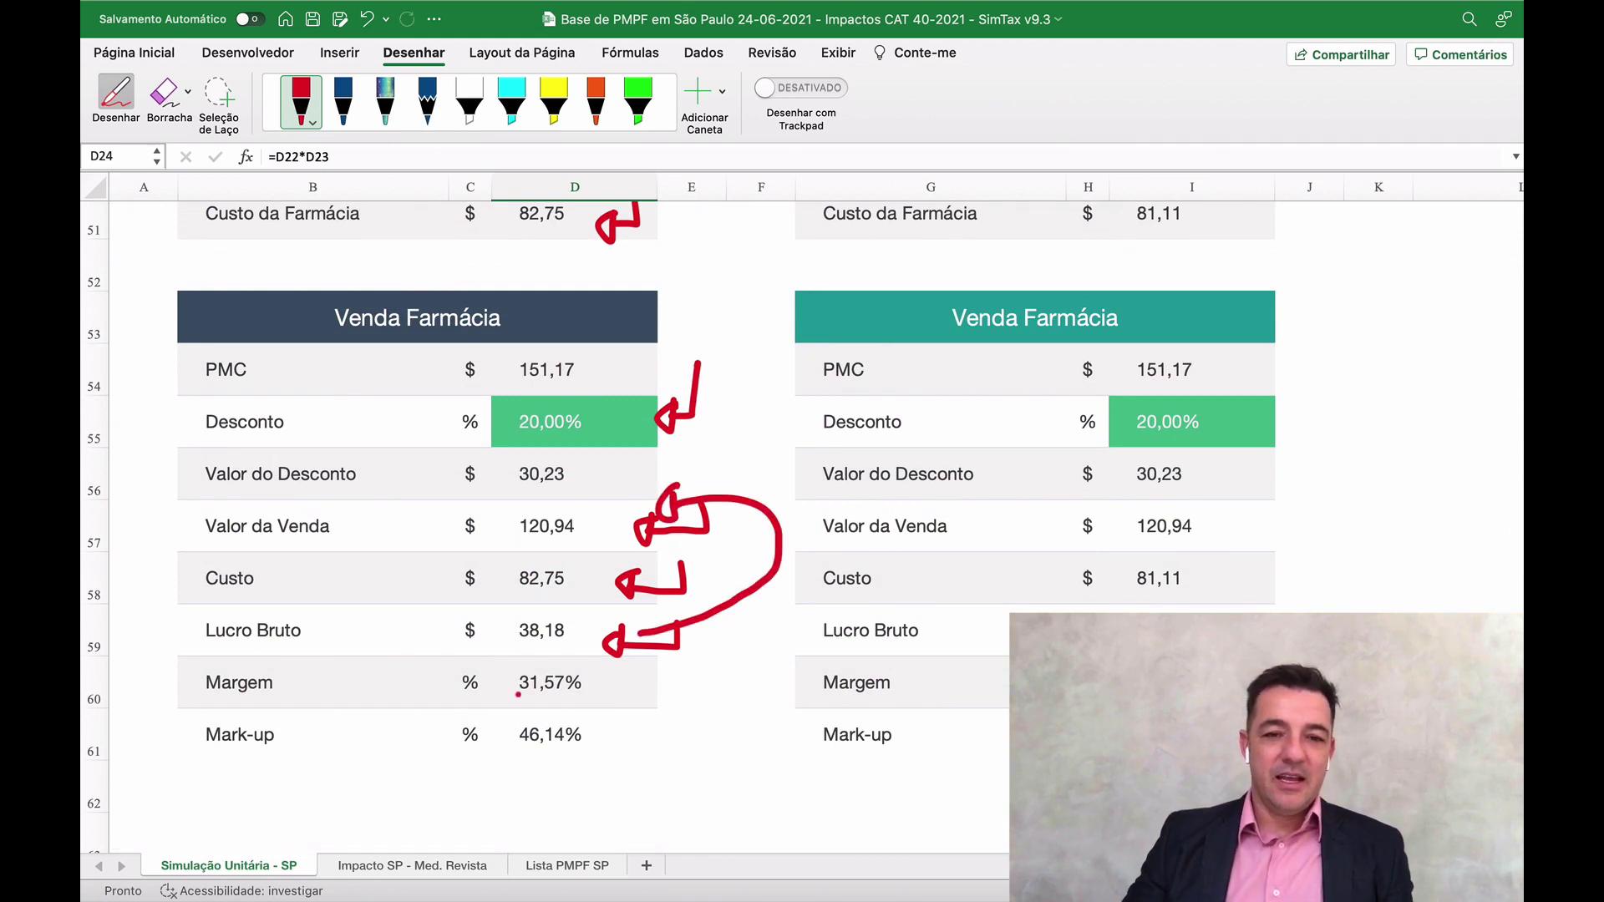
Step: Circle the Margem and Mark-up percentages in column D in red and draw an arrow from Mark-up up to Custo
{"action": "mouse_move", "coordinate": [509, 659]}
{"action": "left_mouse_down"}
{"action": "mouse_move", "coordinate": [552, 714]}
{"action": "mouse_move", "coordinate": [578, 648]}
{"action": "mouse_move", "coordinate": [505, 658]}
{"action": "left_mouse_up"}
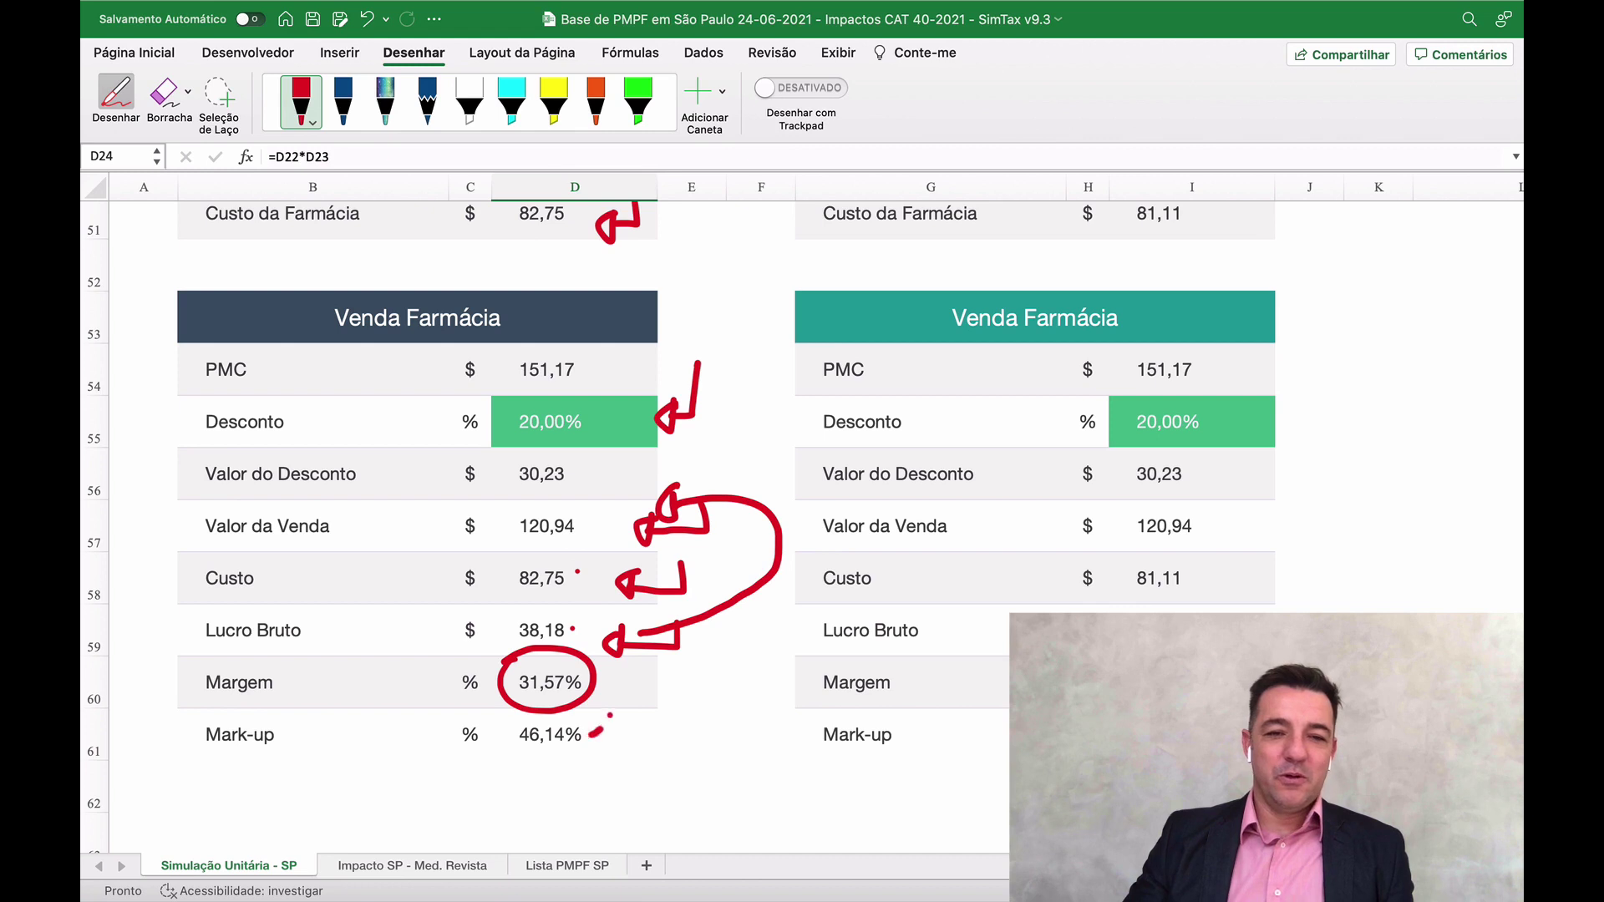
{"action": "left_click_drag", "start_coordinate": [597, 730], "coordinate": [603, 582]}
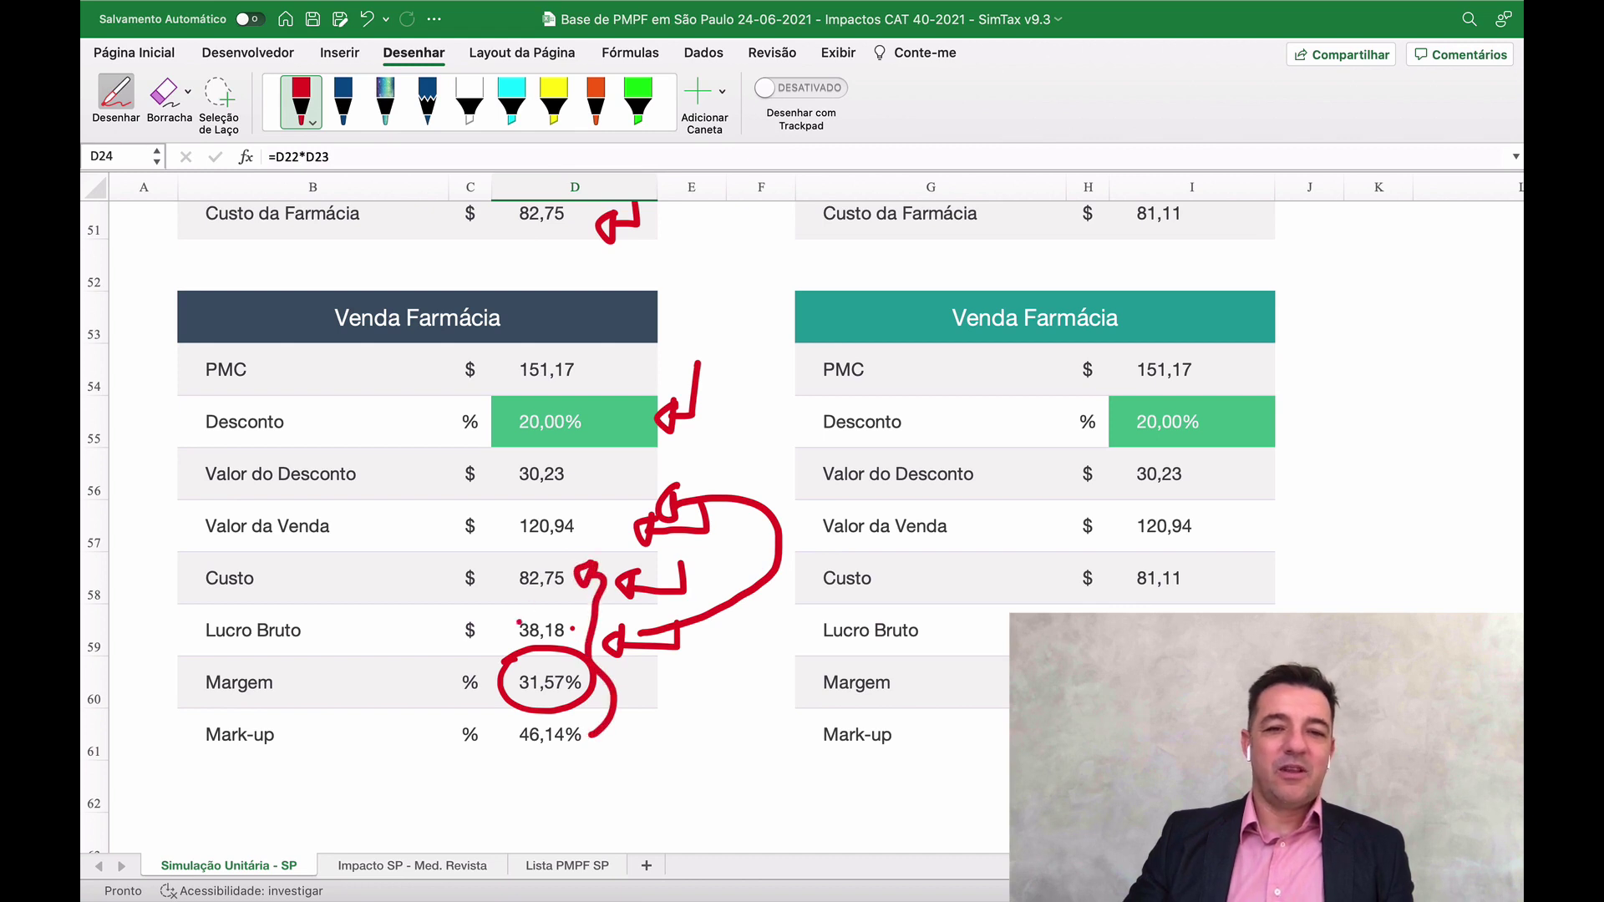
{"action": "mouse_move", "coordinate": [518, 755]}
{"action": "left_mouse_down"}
{"action": "mouse_move", "coordinate": [591, 704]}
{"action": "mouse_move", "coordinate": [513, 751]}
{"action": "left_mouse_up"}
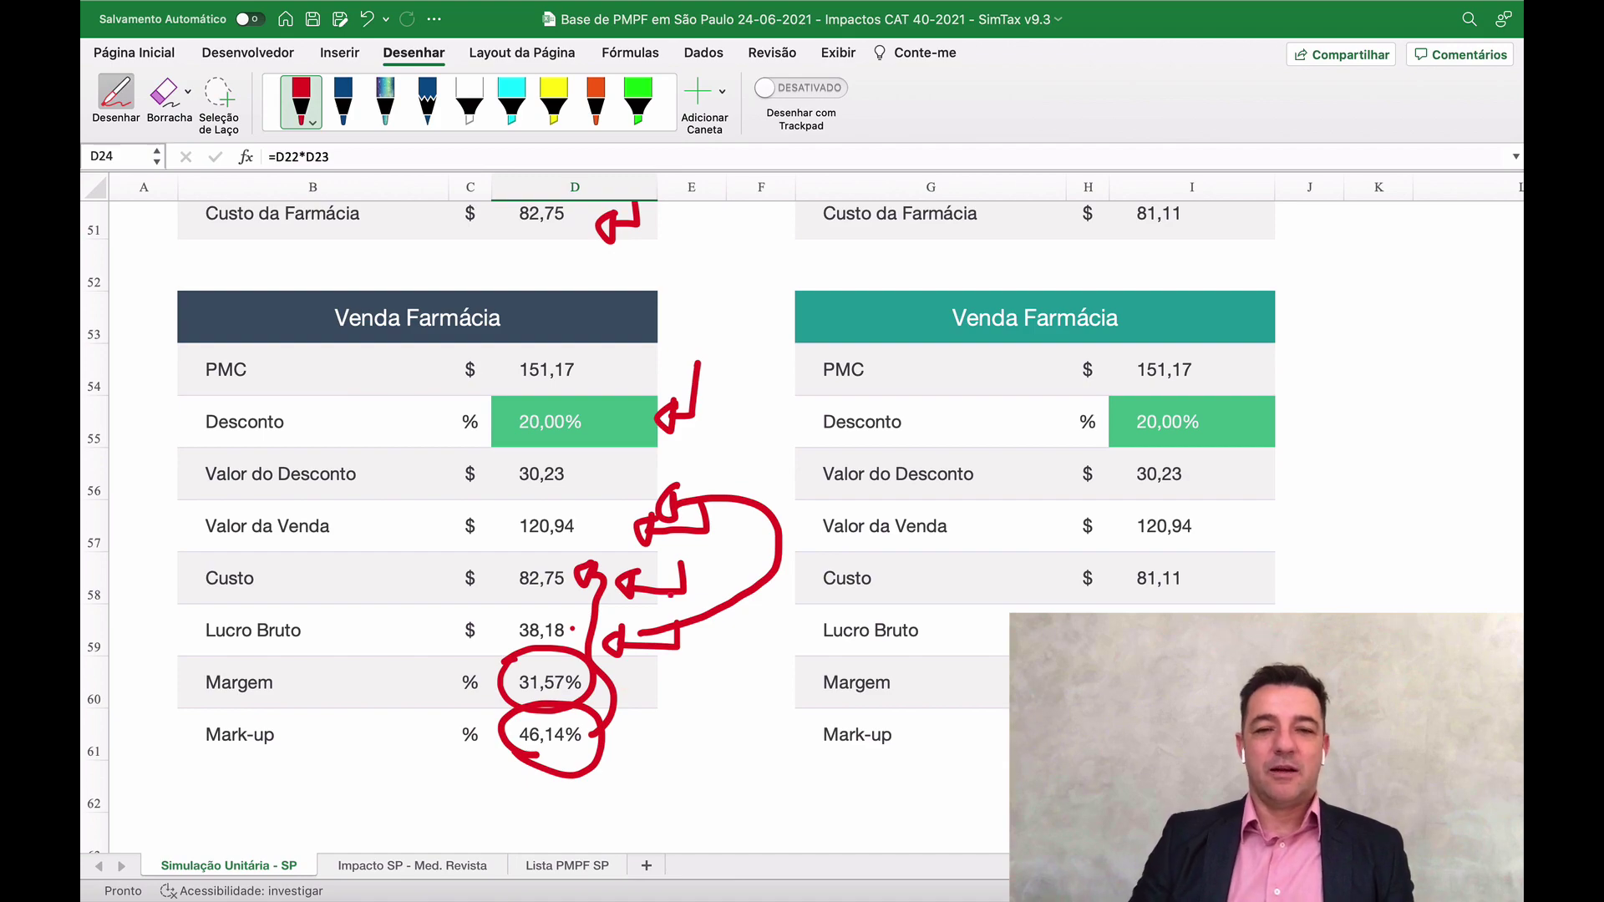
Step: Underline the Preço Final de Compra and ICMS da Operação $ values in column I of the PMPF simulation with the red pen
{"action": "scroll", "coordinate": [868, 535], "scroll_direction": "up", "scroll_amount": 20}
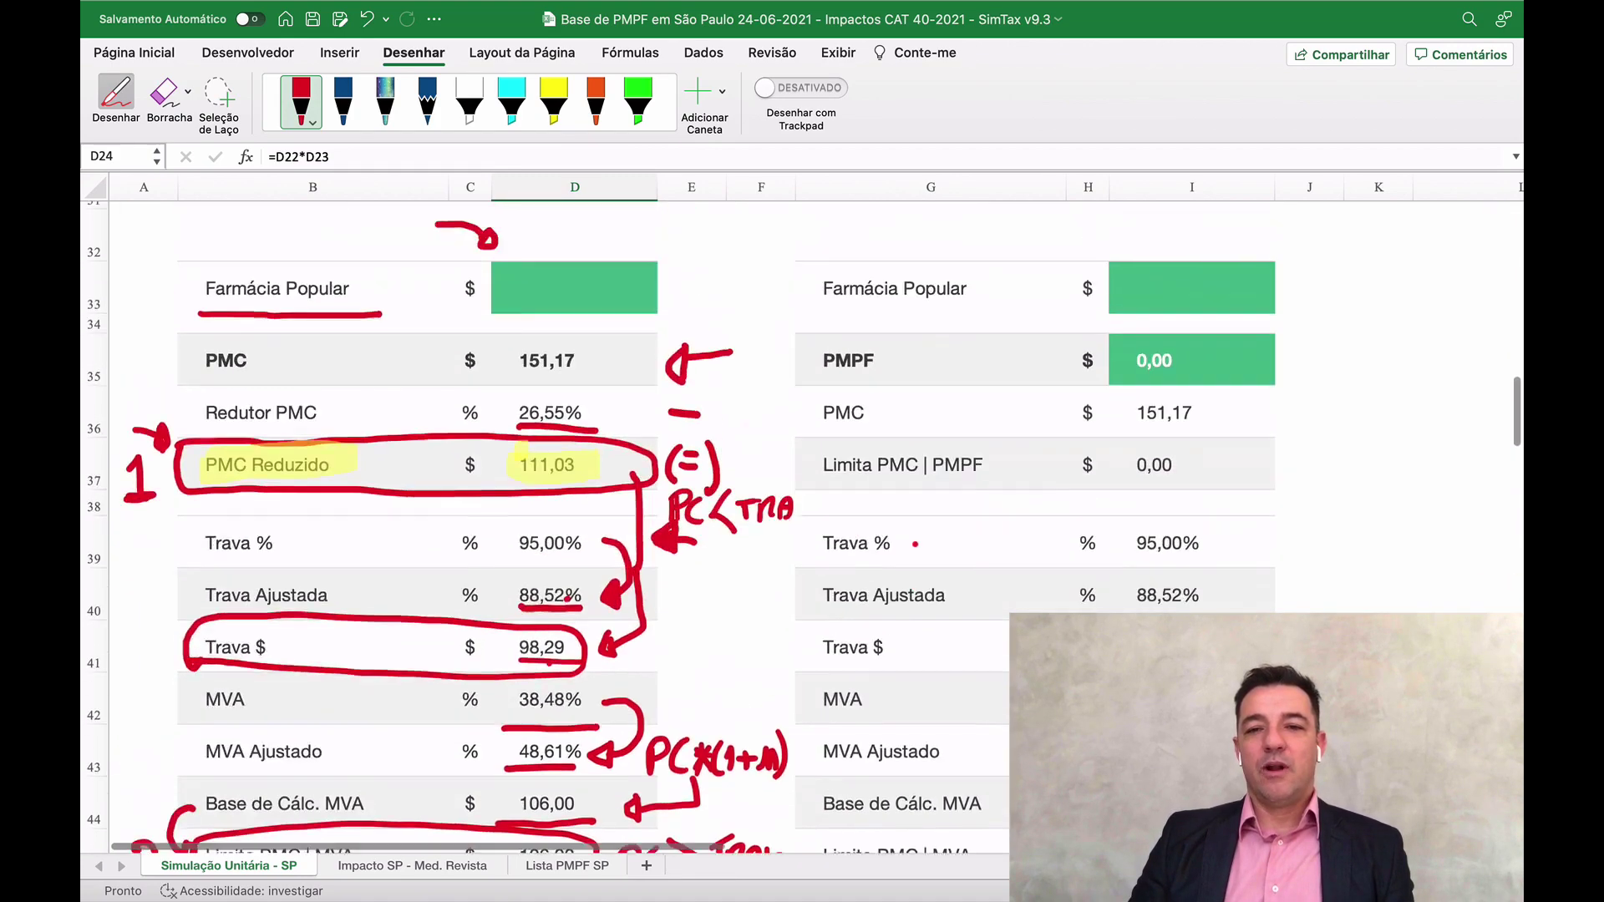
{"action": "scroll", "coordinate": [937, 543], "scroll_direction": "up", "scroll_amount": 10}
{"action": "scroll", "coordinate": [936, 543], "scroll_direction": "right", "scroll_amount": 3}
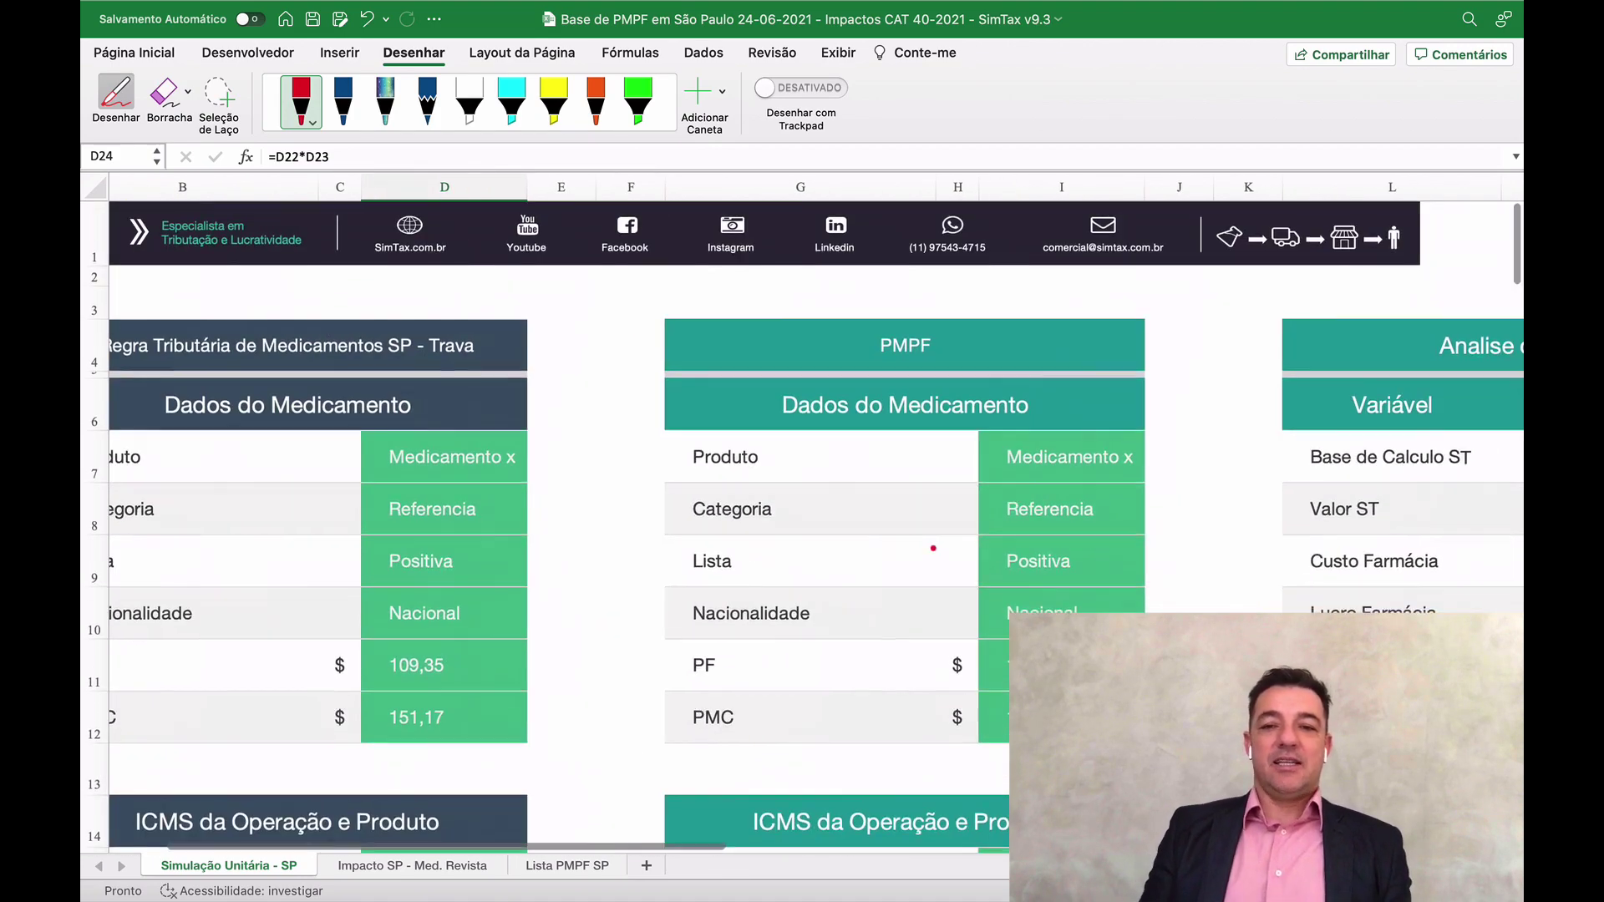
{"action": "scroll", "coordinate": [917, 564], "scroll_direction": "left", "scroll_amount": 3}
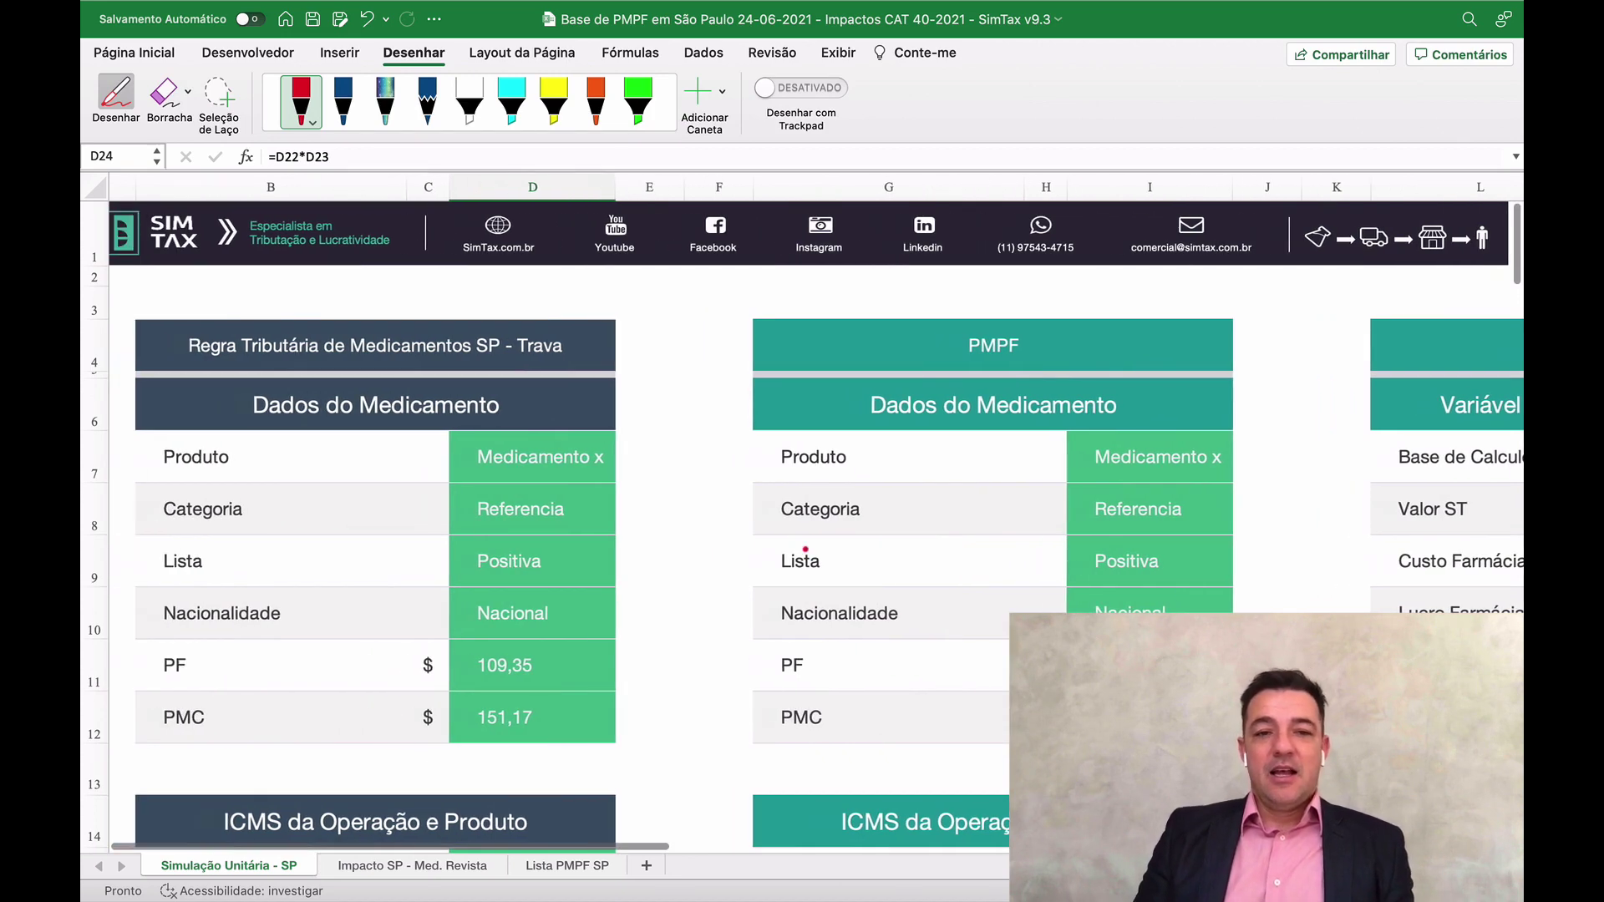
{"action": "scroll", "coordinate": [1045, 599], "scroll_direction": "down", "scroll_amount": 2}
{"action": "scroll", "coordinate": [1045, 599], "scroll_direction": "down", "scroll_amount": 5}
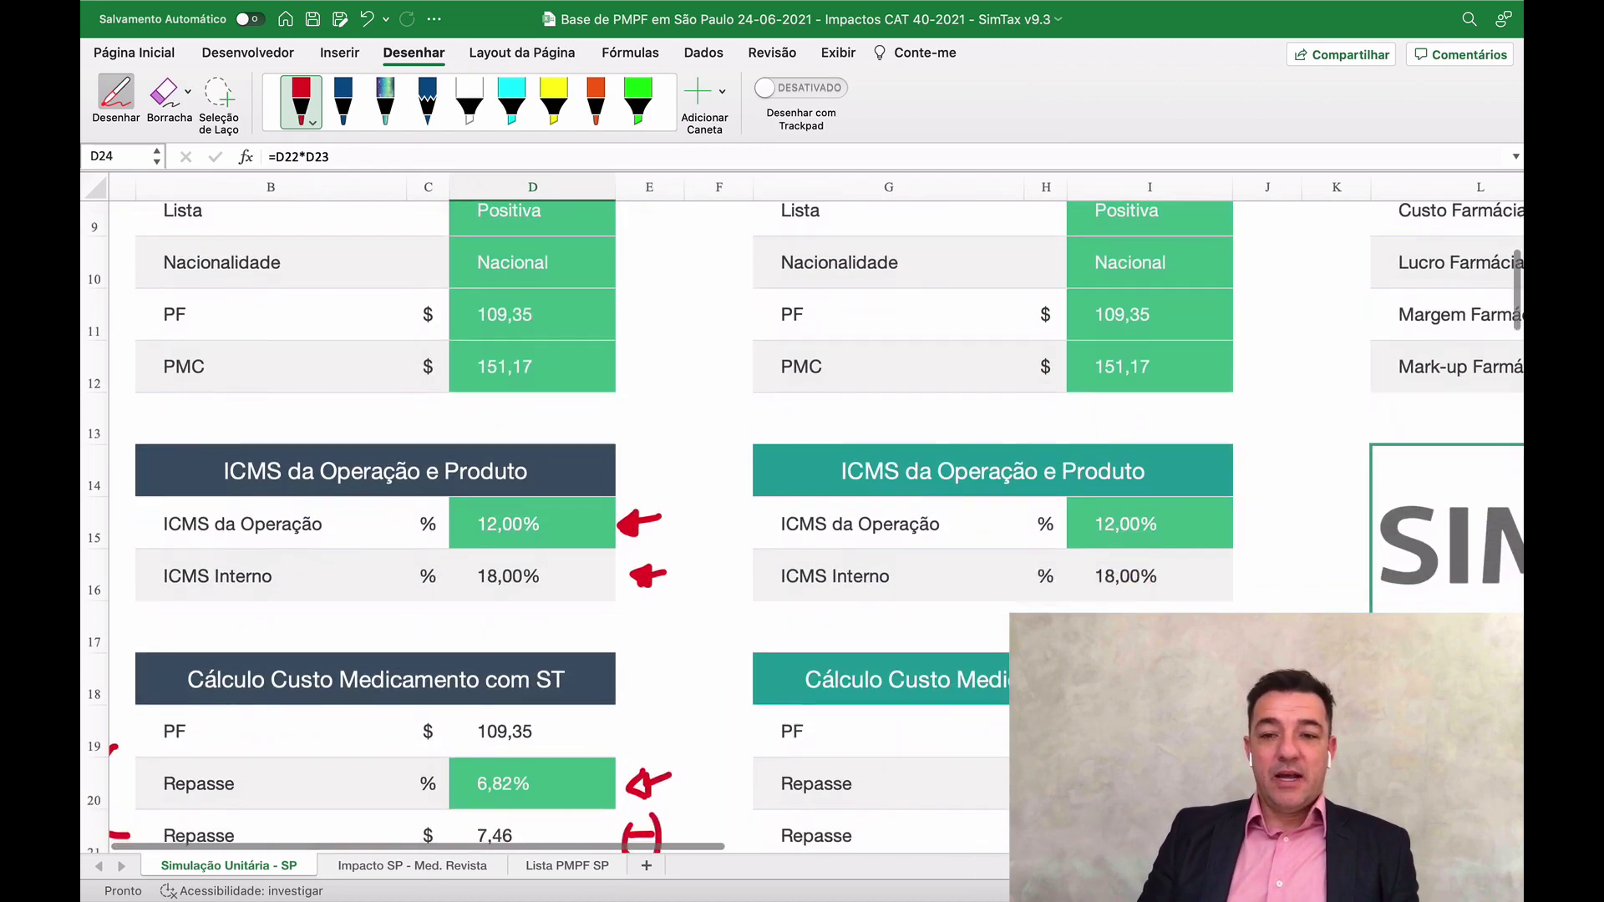
{"action": "scroll", "coordinate": [802, 527], "scroll_direction": "down", "scroll_amount": 8}
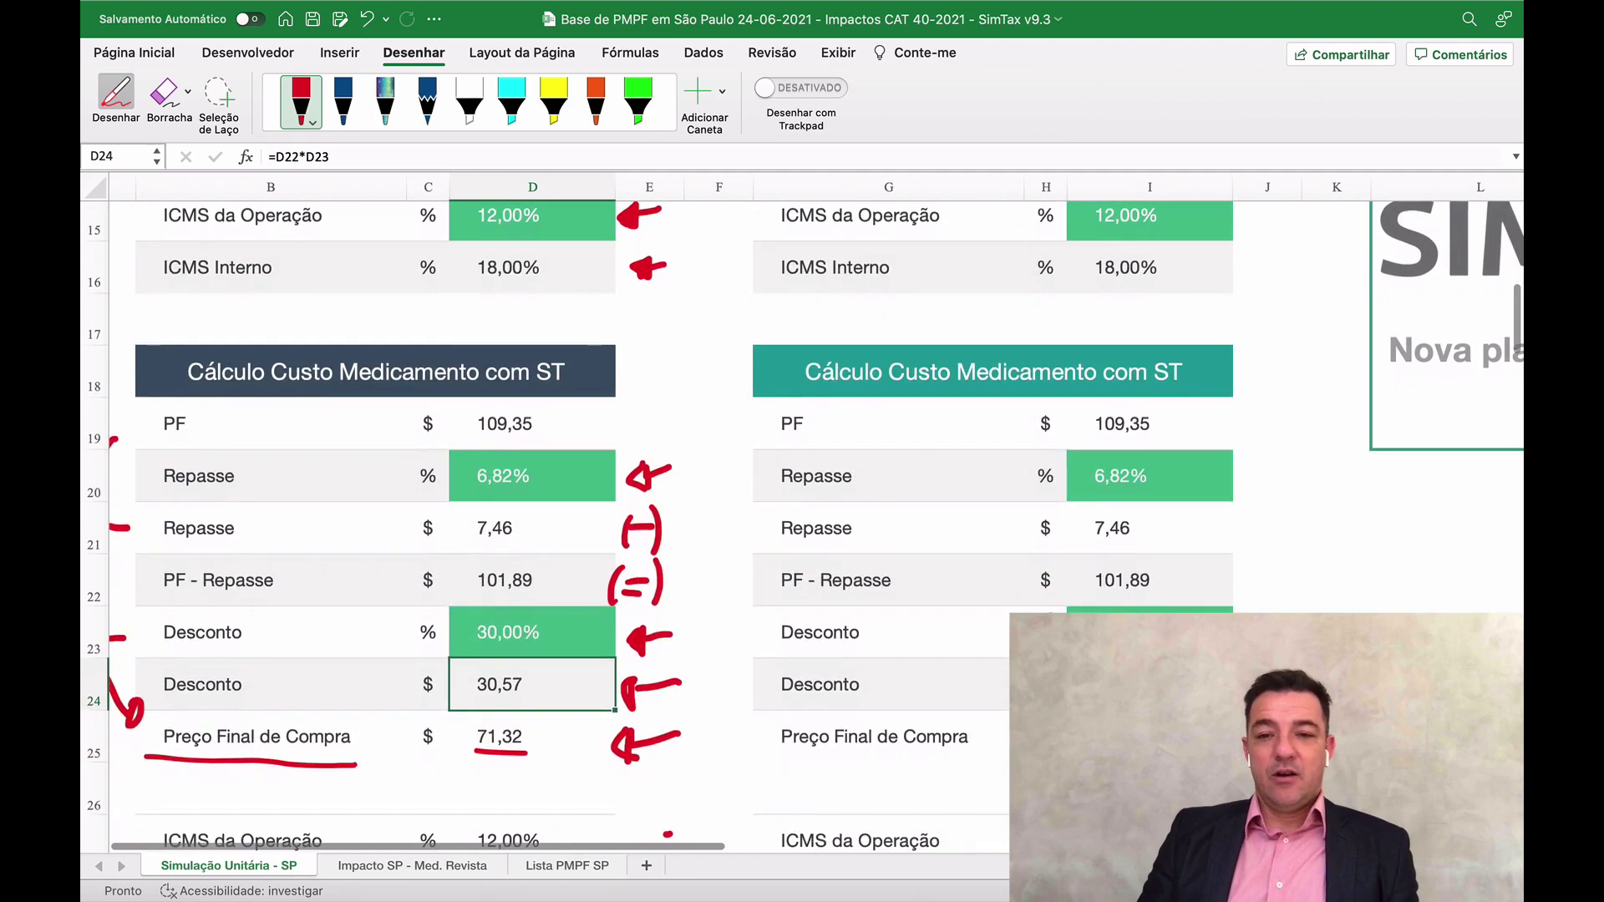
{"action": "scroll", "coordinate": [1115, 527], "scroll_direction": "up", "scroll_amount": 2}
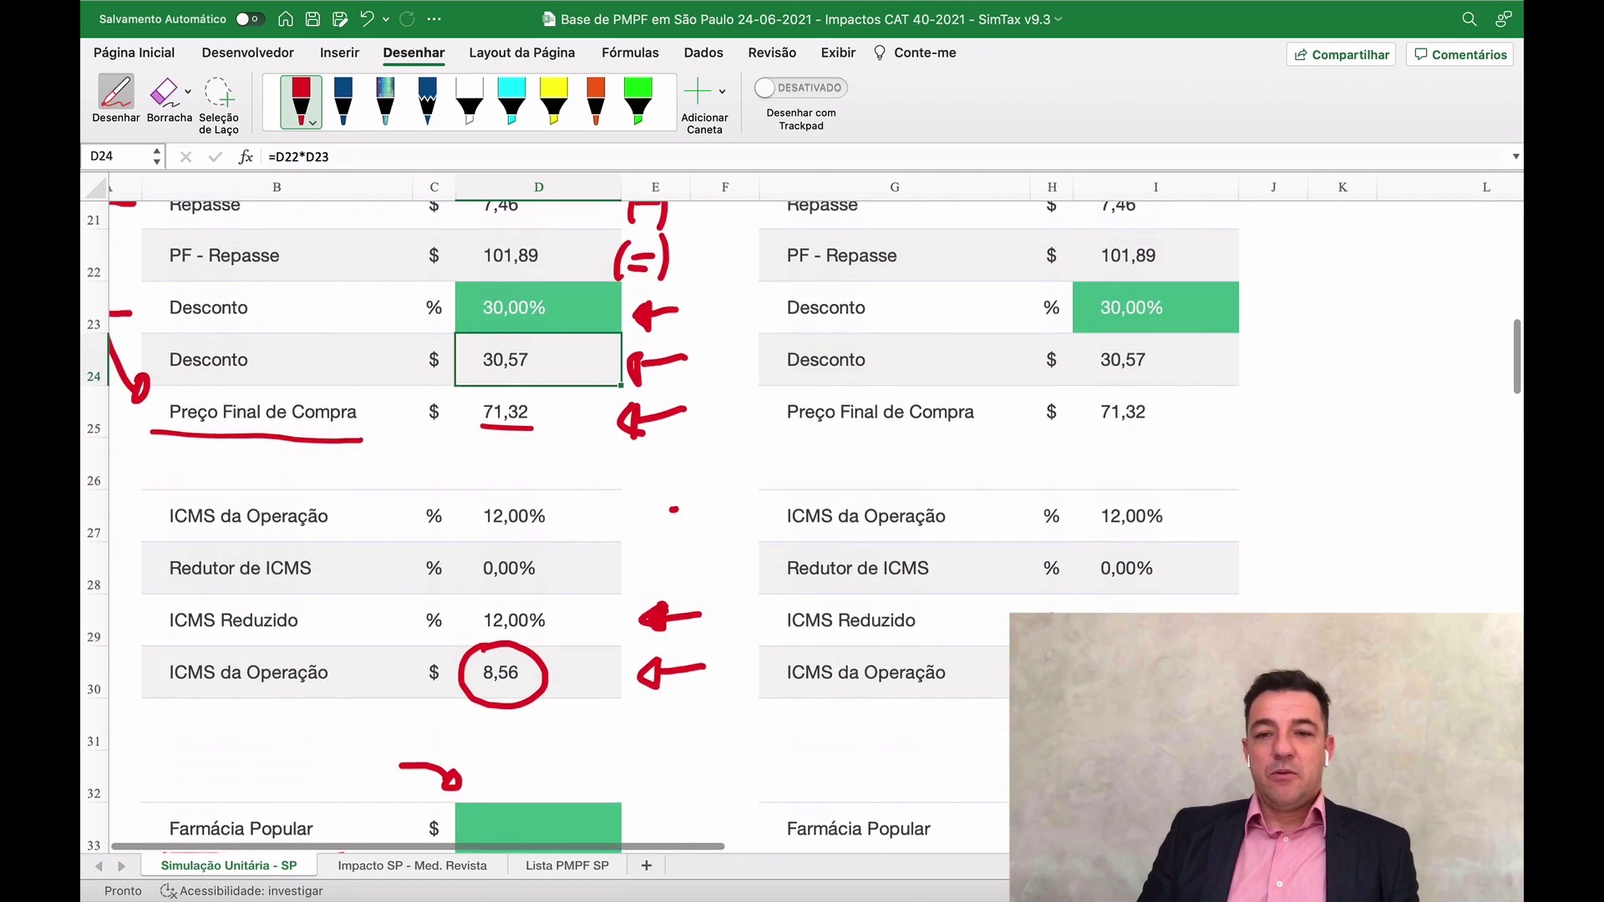
{"action": "left_click_drag", "start_coordinate": [1089, 432], "coordinate": [1206, 429]}
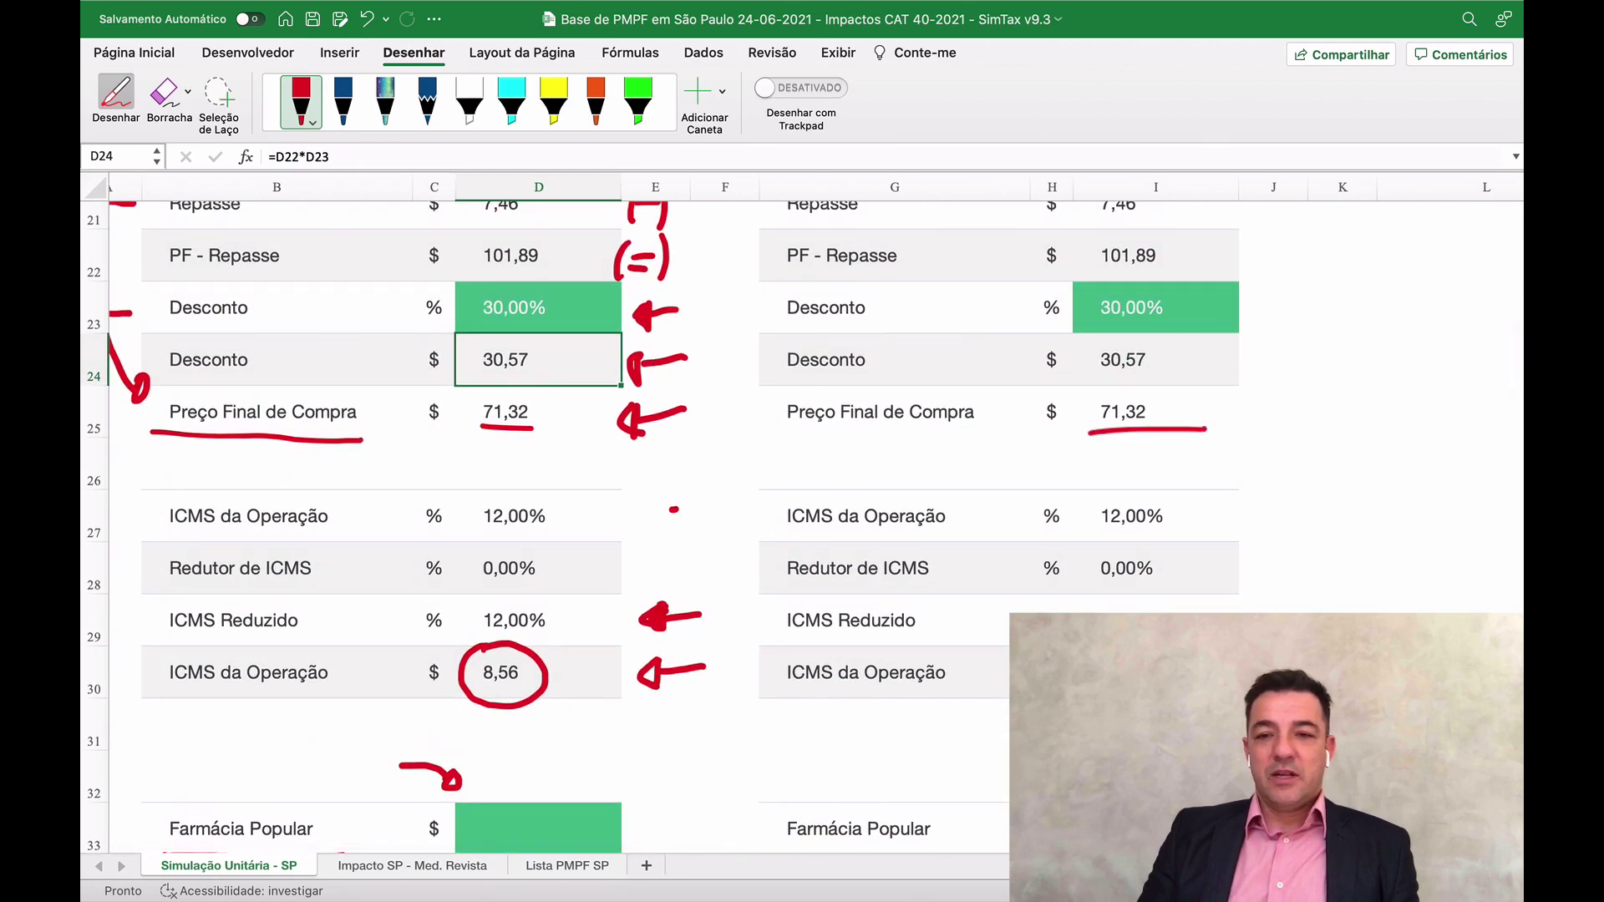
{"action": "scroll", "coordinate": [1169, 498], "scroll_direction": "down", "scroll_amount": 2}
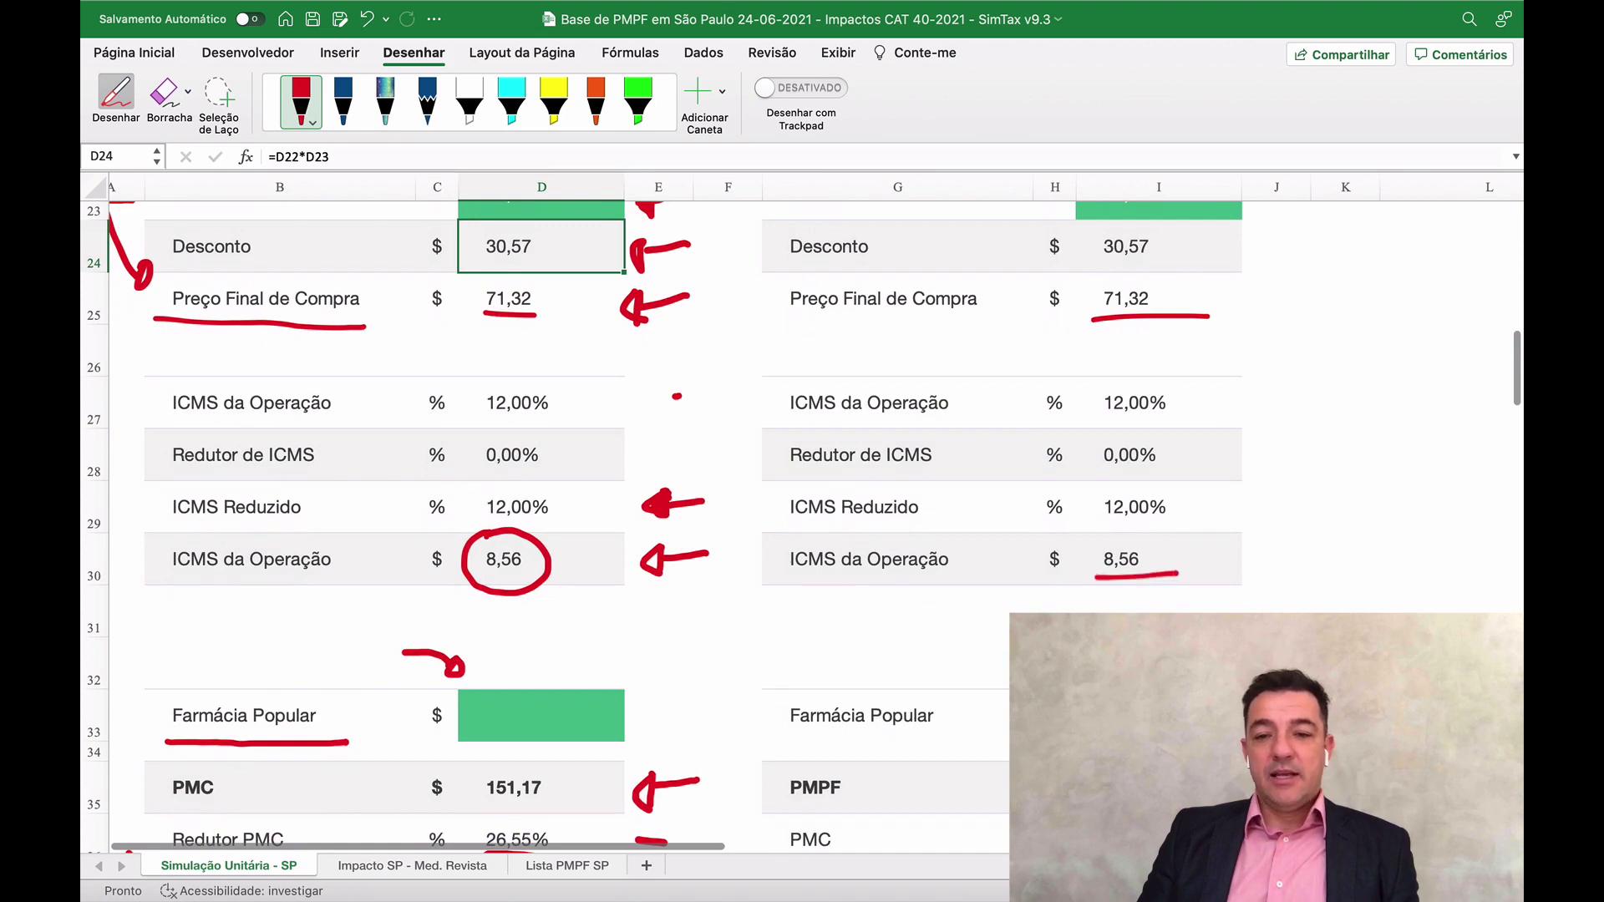
Step: Set the PMPF value in cell I35 to 120
{"action": "scroll", "coordinate": [1167, 591], "scroll_direction": "down", "scroll_amount": 5}
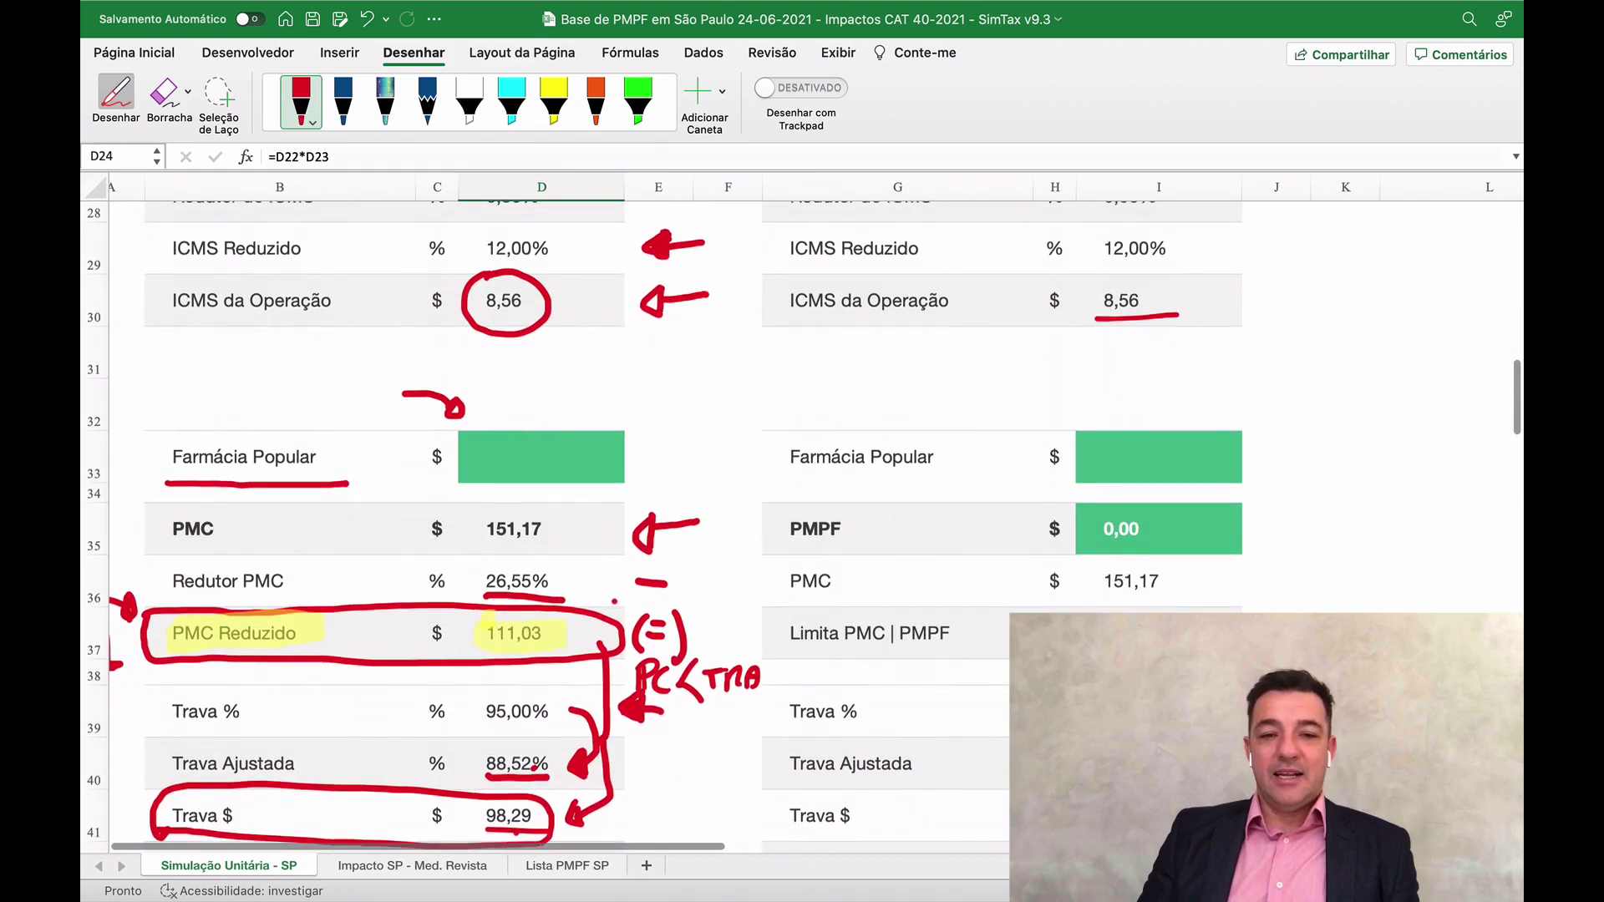
{"action": "scroll", "coordinate": [535, 518], "scroll_direction": "down", "scroll_amount": 12}
{"action": "scroll", "coordinate": [534, 517], "scroll_direction": "down", "scroll_amount": 7}
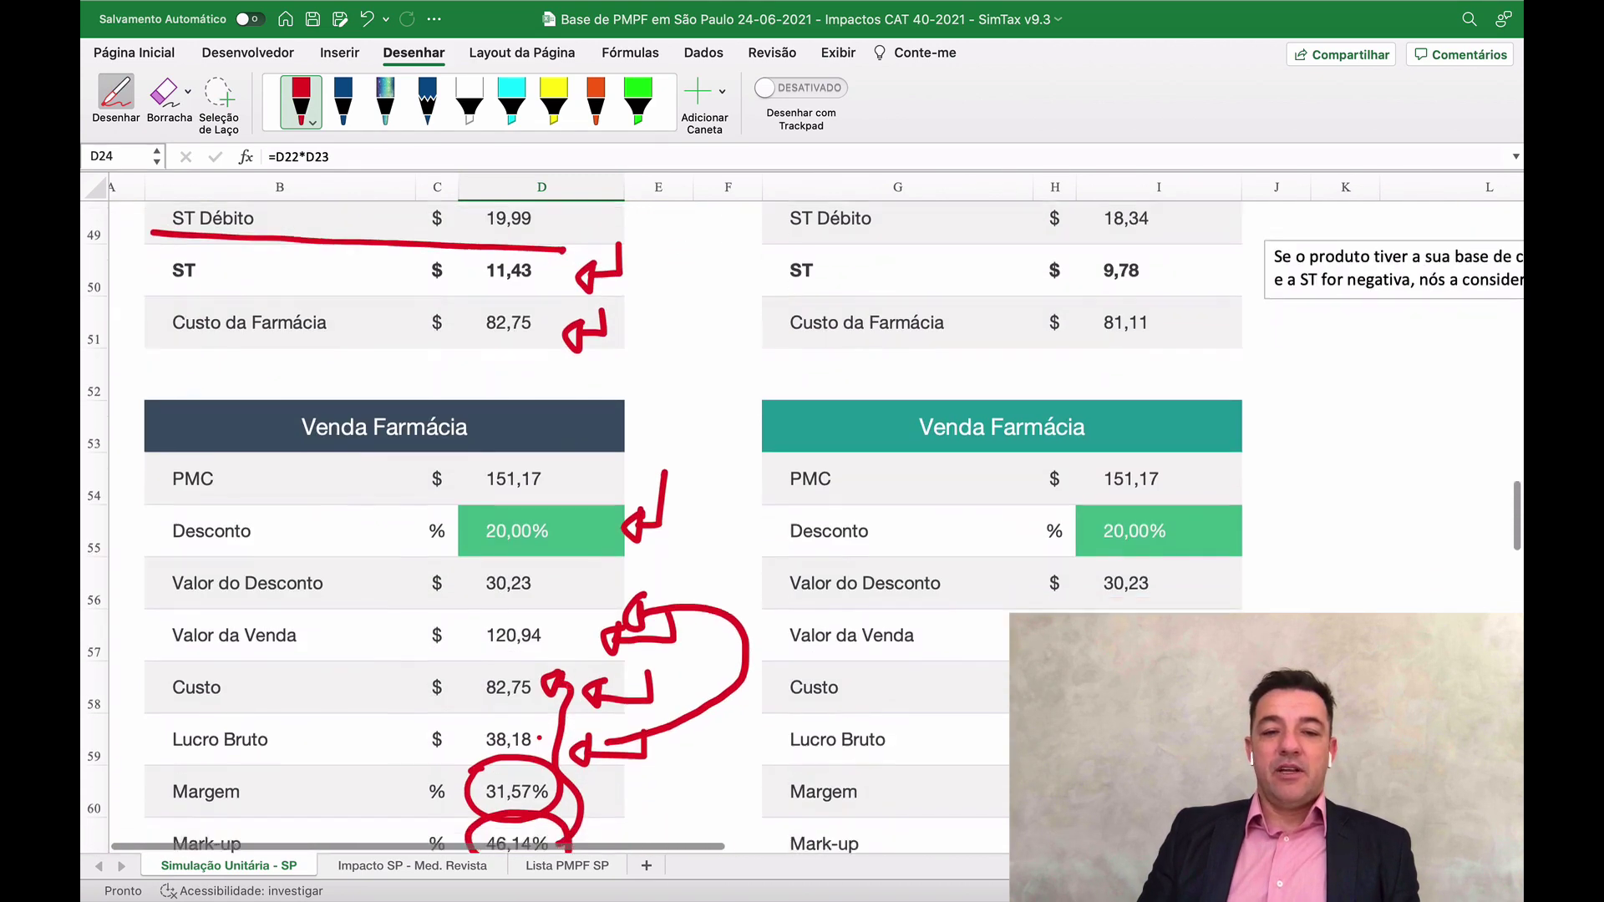
{"action": "scroll", "coordinate": [534, 518], "scroll_direction": "up", "scroll_amount": 4}
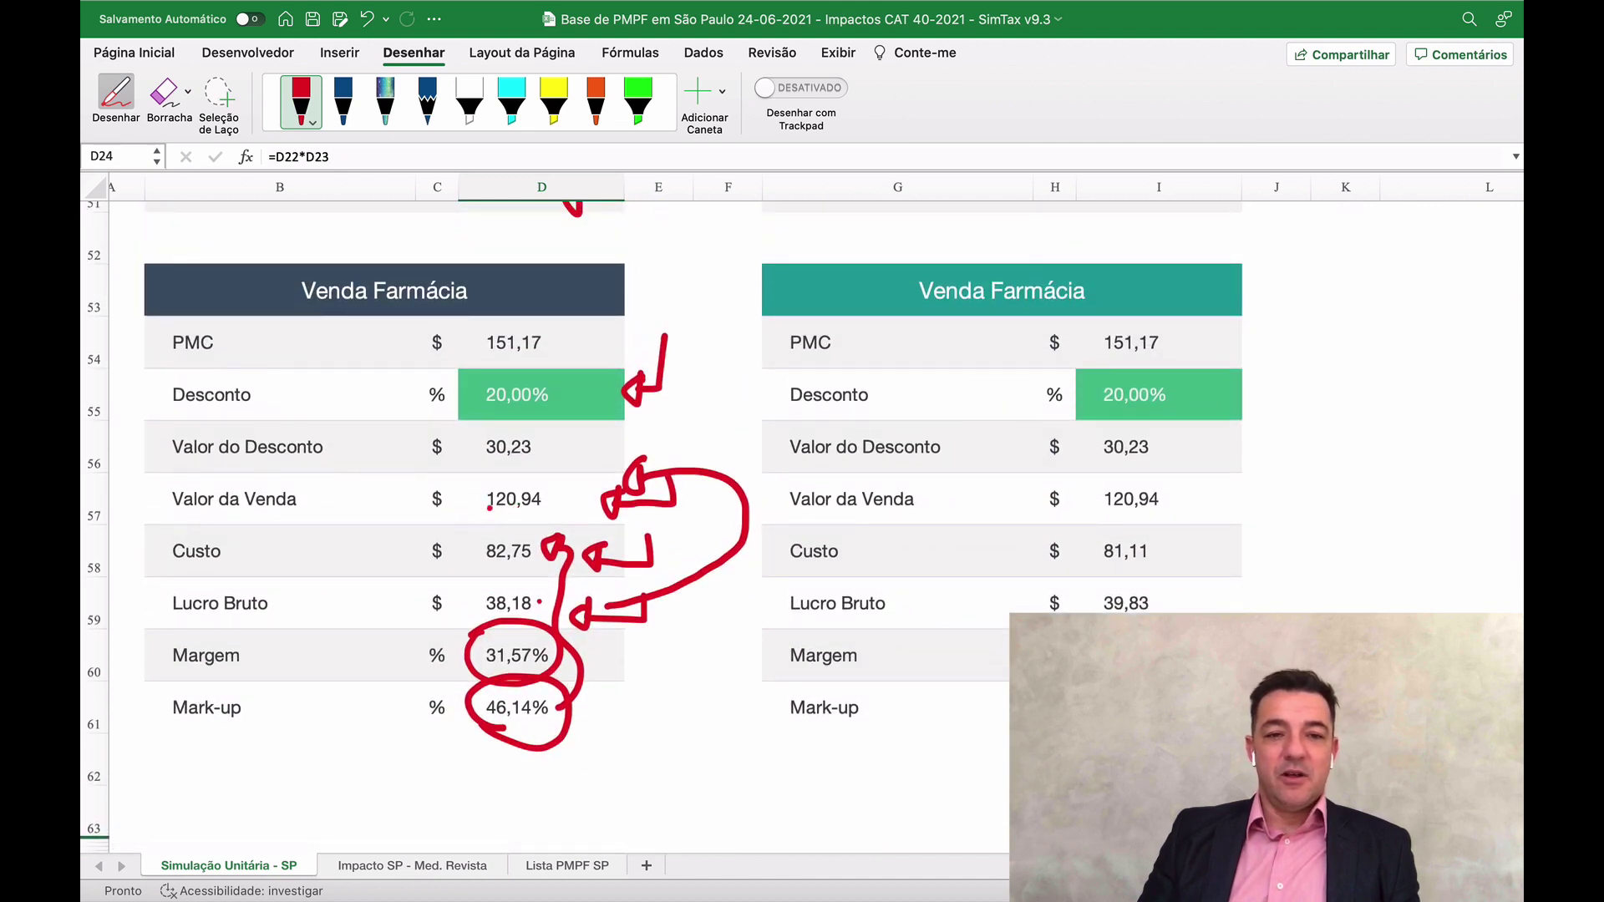
{"action": "scroll", "coordinate": [576, 512], "scroll_direction": "up", "scroll_amount": 14}
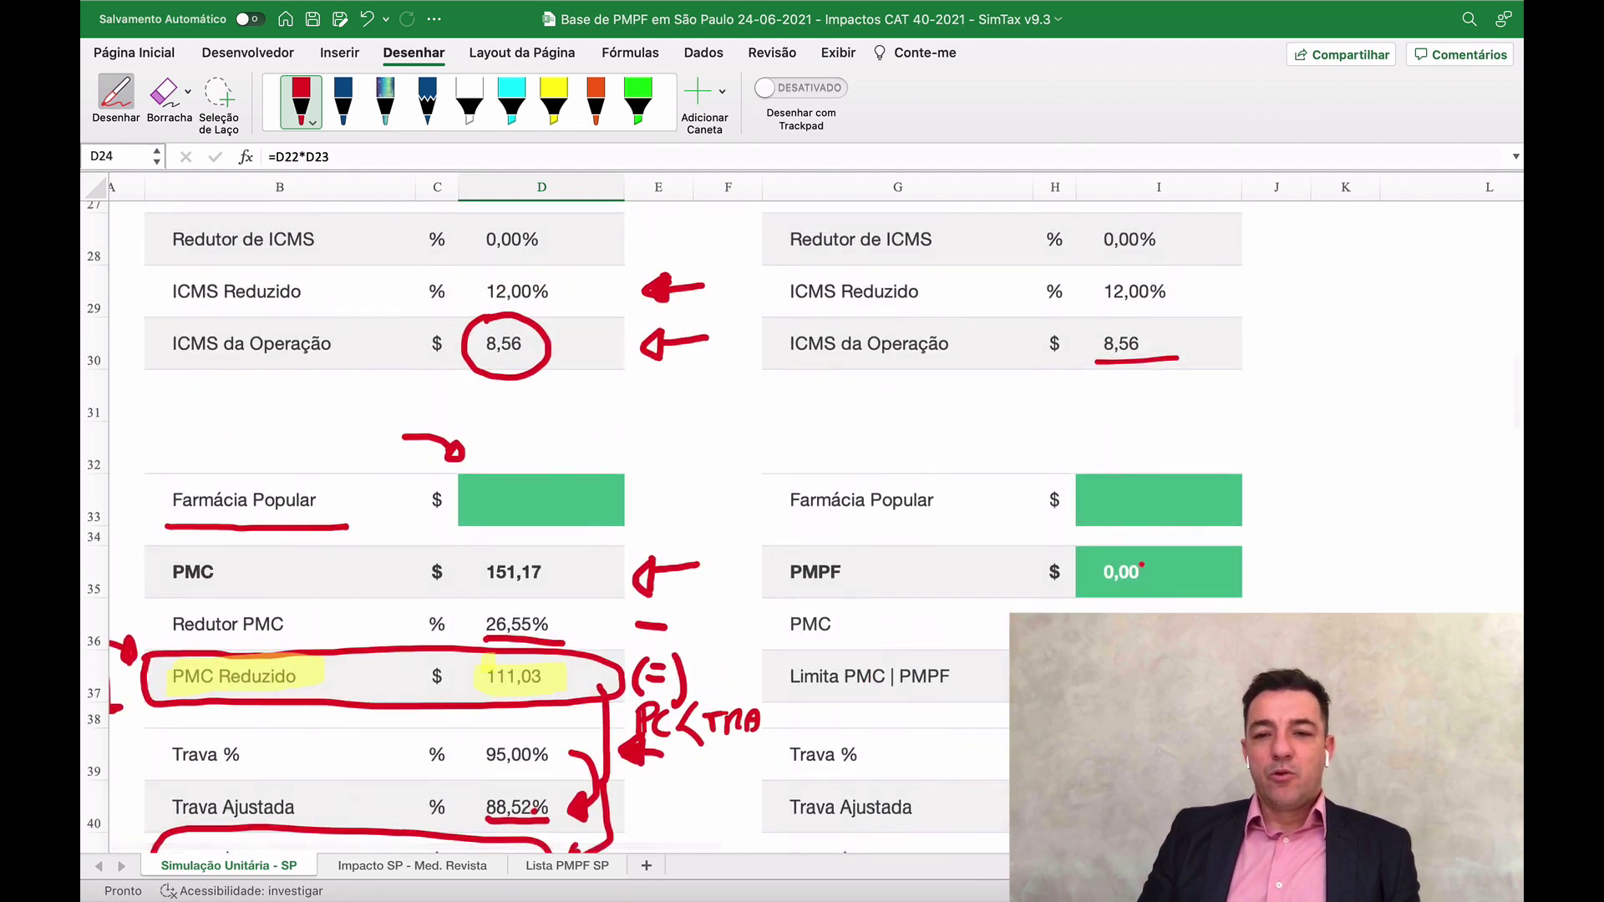
{"action": "key", "text": "Escape"}
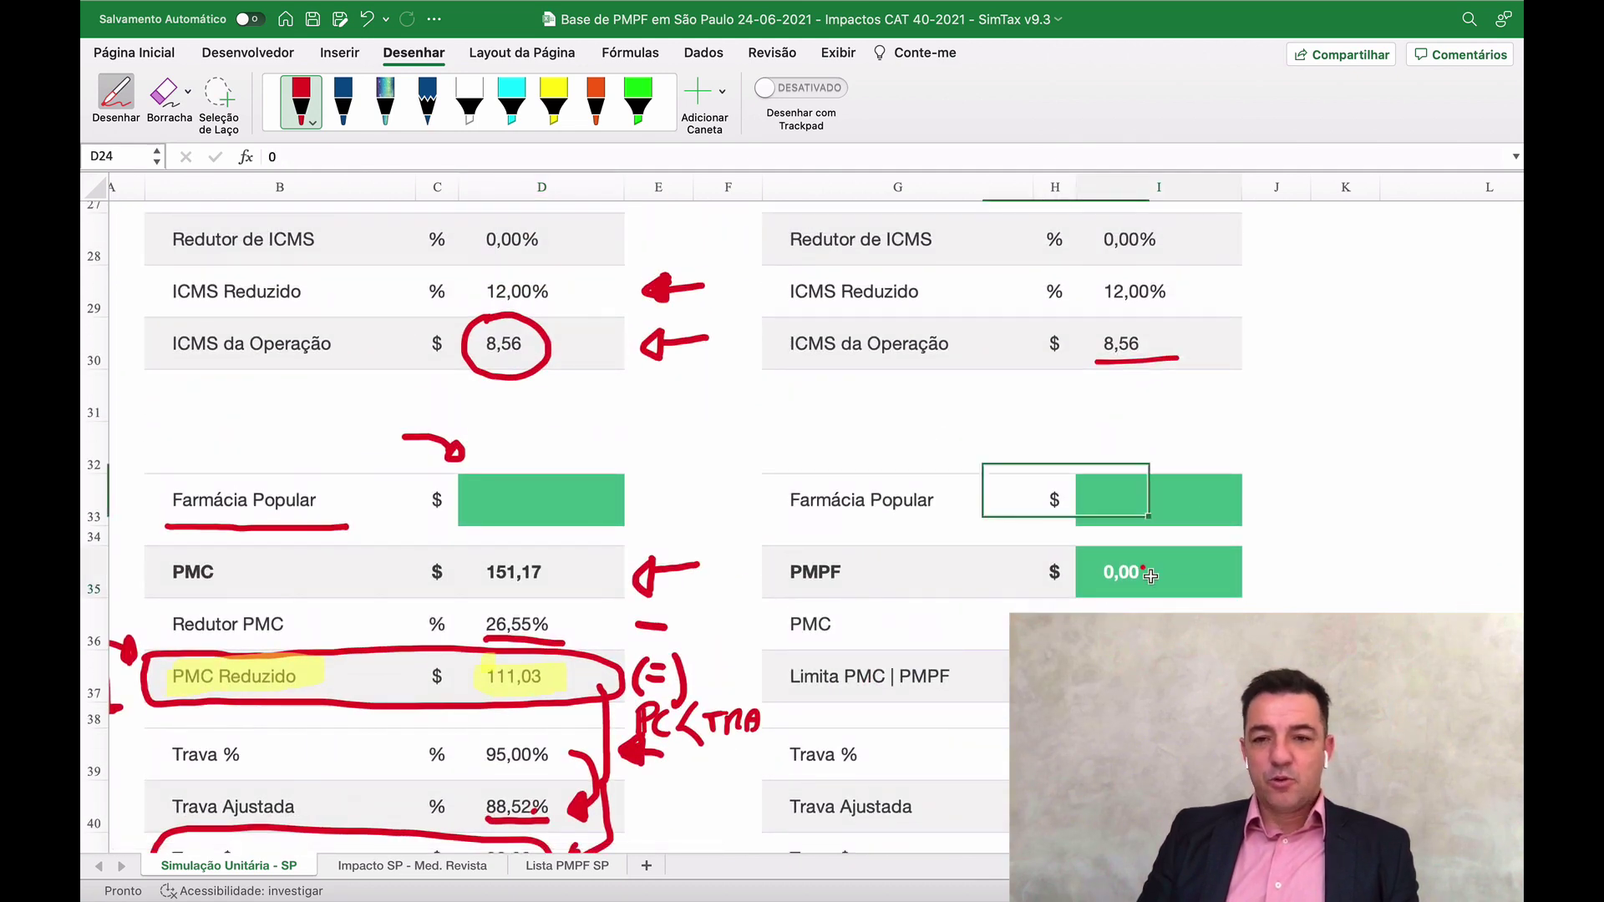
{"action": "left_click", "coordinate": [1141, 575]}
{"action": "type", "text": "120"}
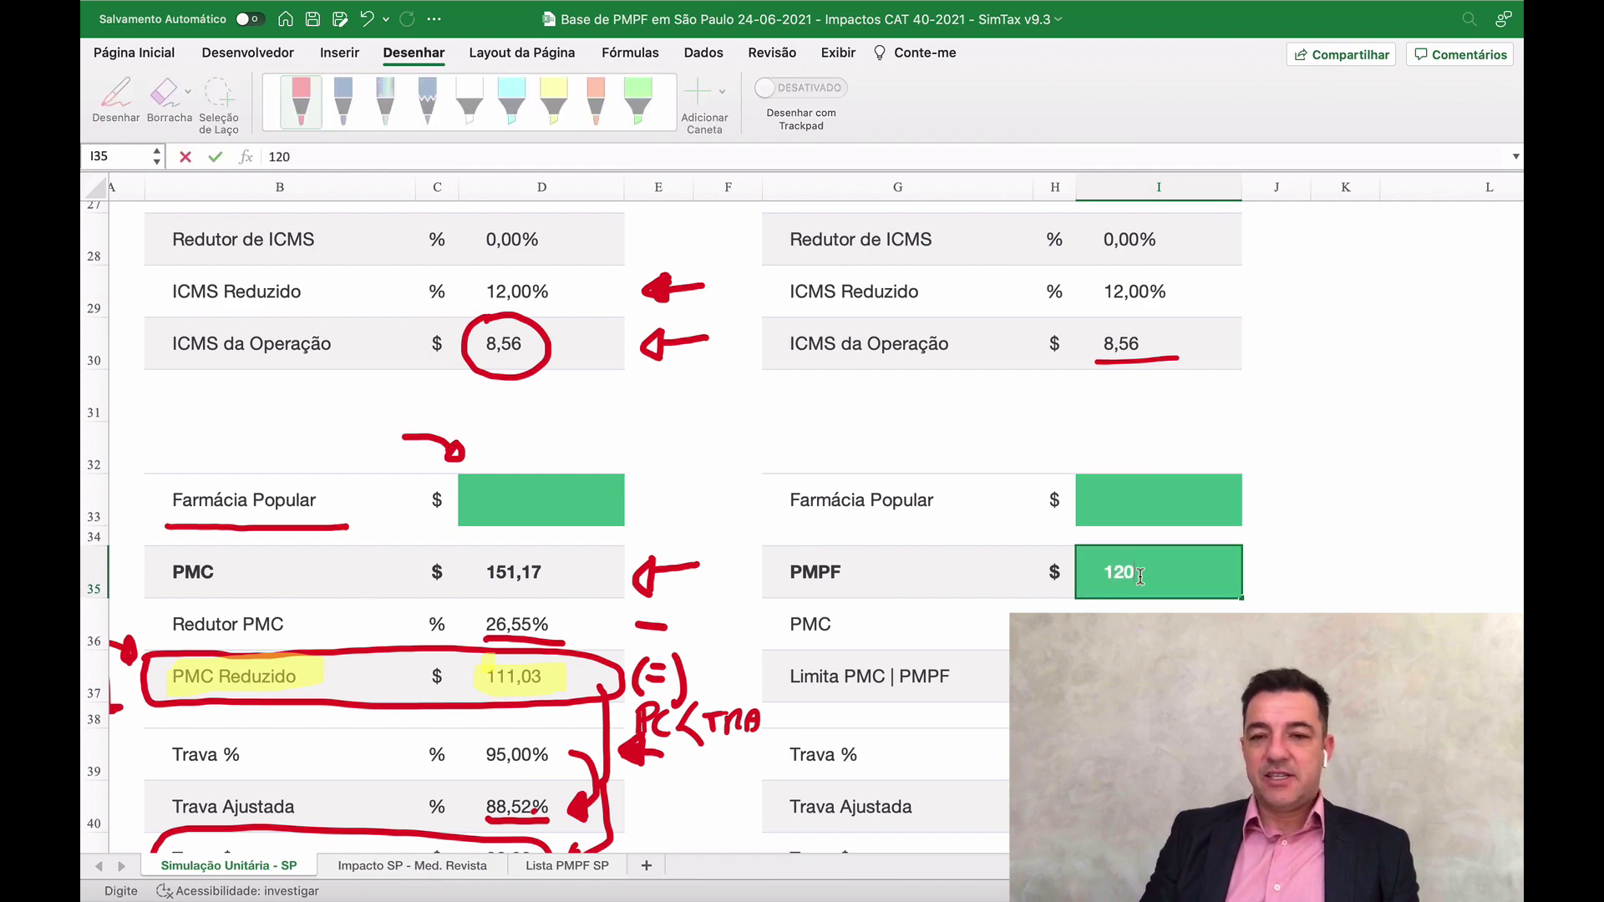
{"action": "key", "text": "Return"}
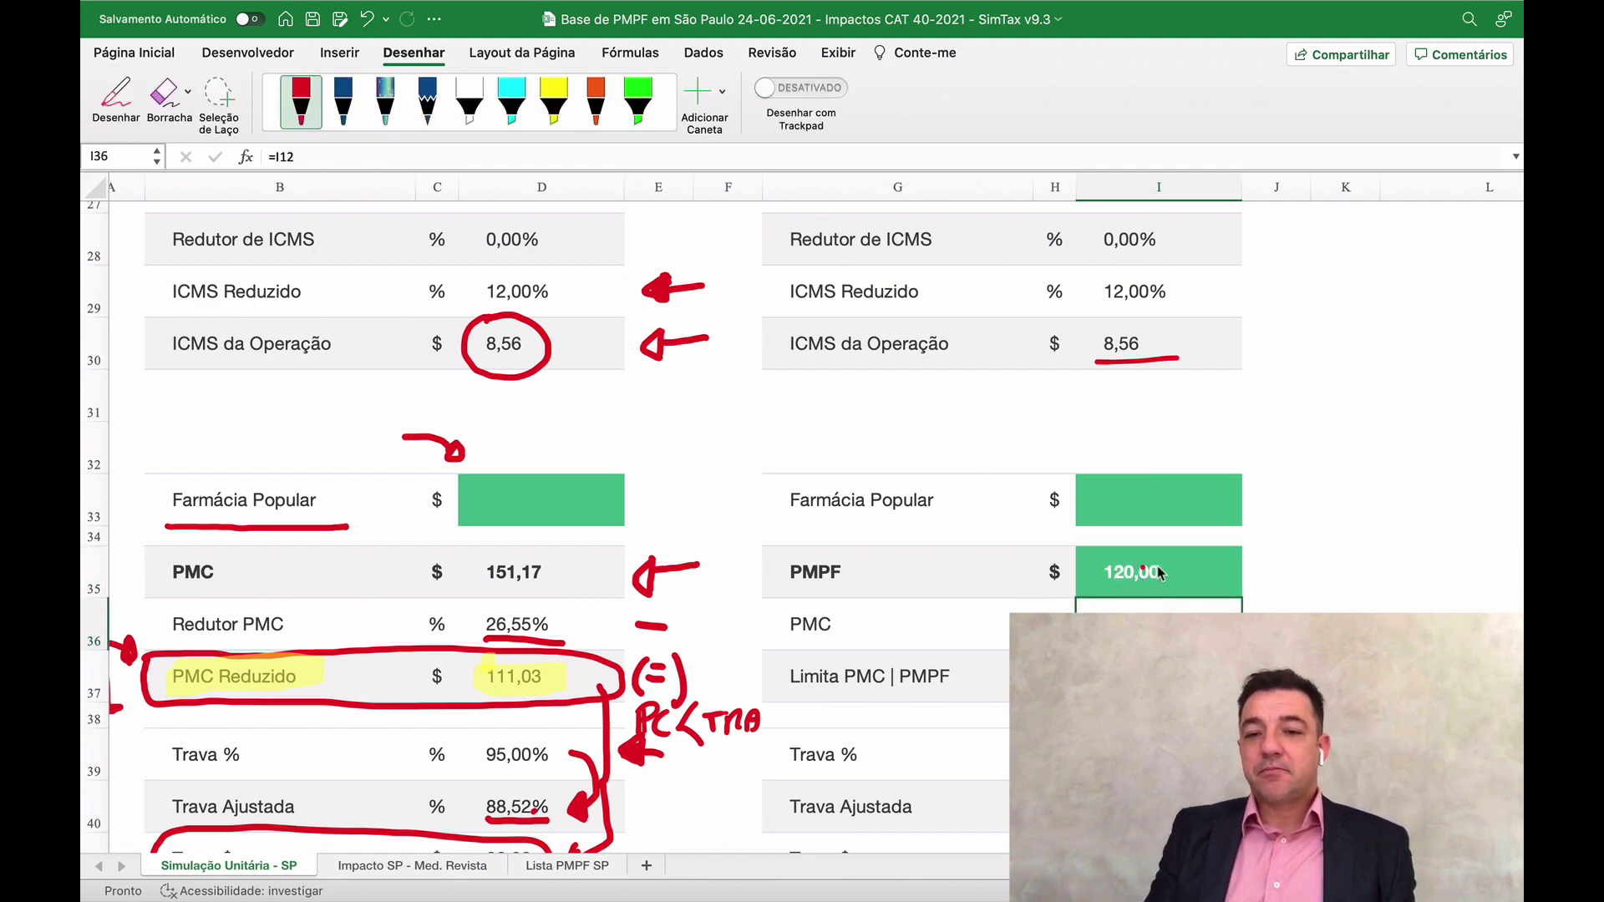
Step: With the red pen, mark the Limita PMC | PMPF value in column I with an arrow, point another at PMC, and underline the limit value
{"action": "scroll", "coordinate": [1128, 576], "scroll_direction": "down", "scroll_amount": 3}
{"action": "scroll", "coordinate": [1127, 575], "scroll_direction": "right", "scroll_amount": 3}
{"action": "scroll", "coordinate": [968, 568], "scroll_direction": "down", "scroll_amount": 4}
{"action": "scroll", "coordinate": [968, 568], "scroll_direction": "right", "scroll_amount": 1}
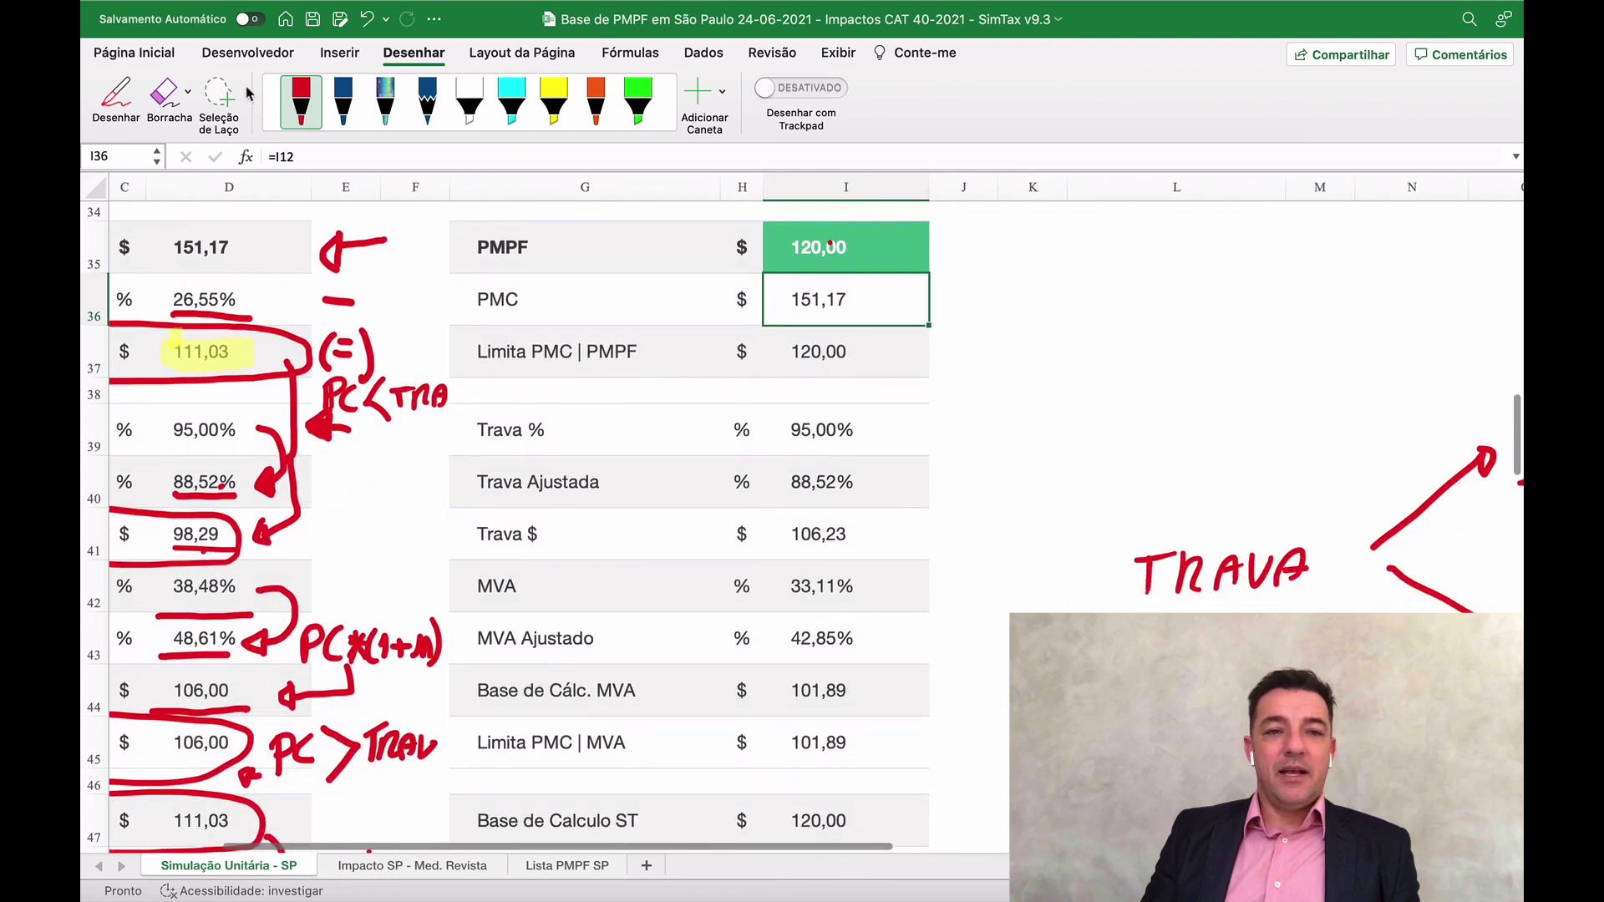
{"action": "left_click", "coordinate": [300, 100]}
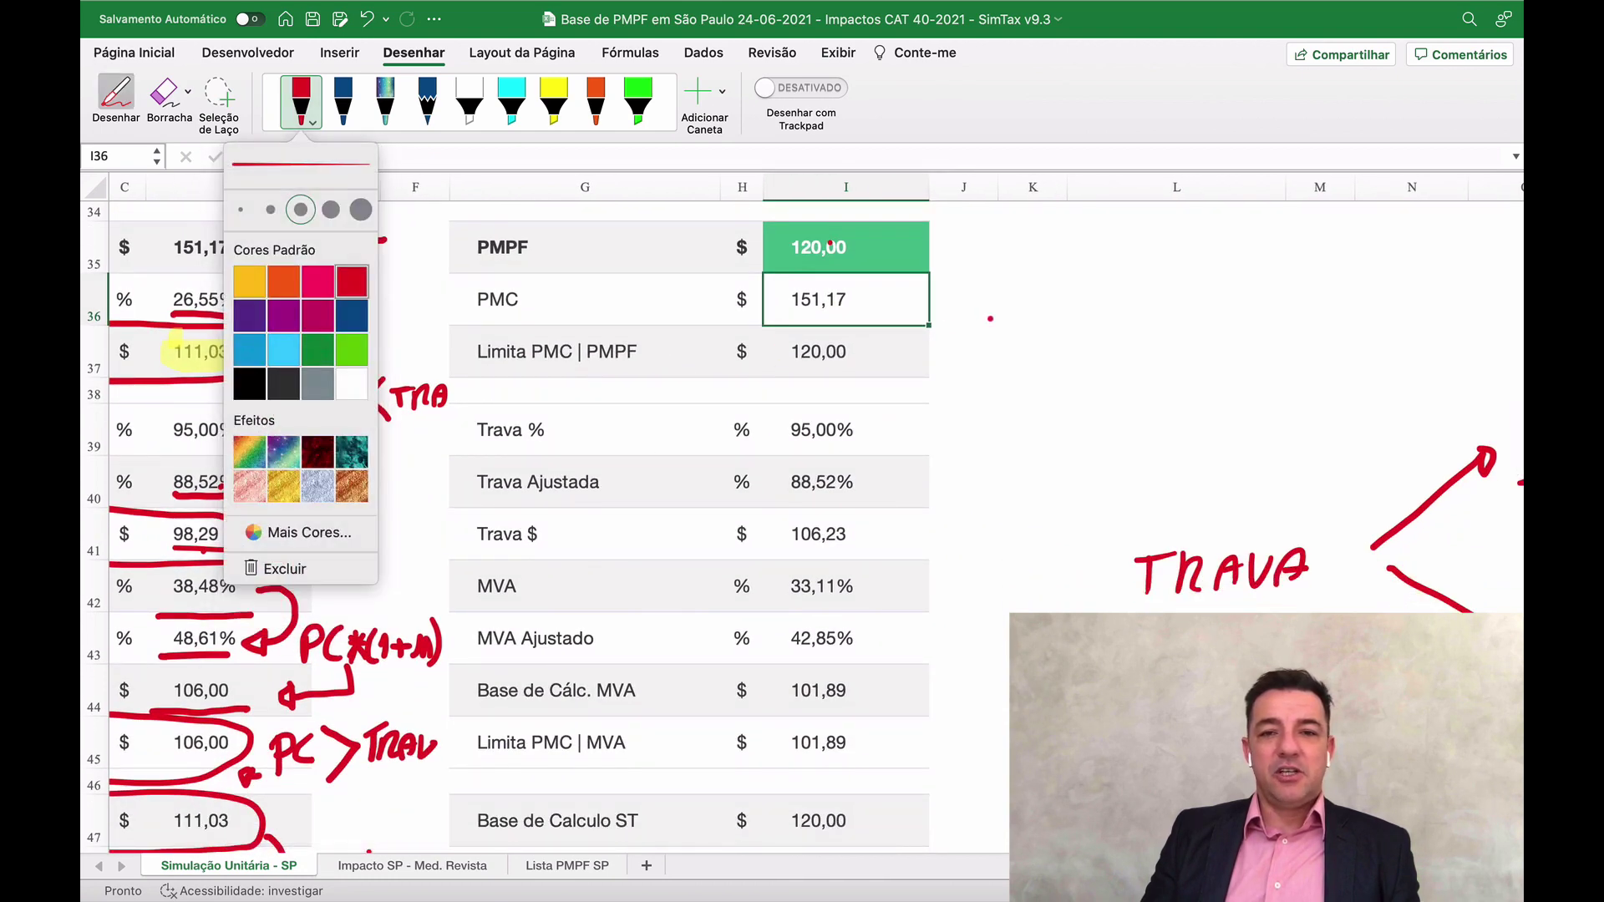
{"action": "key", "text": "Escape"}
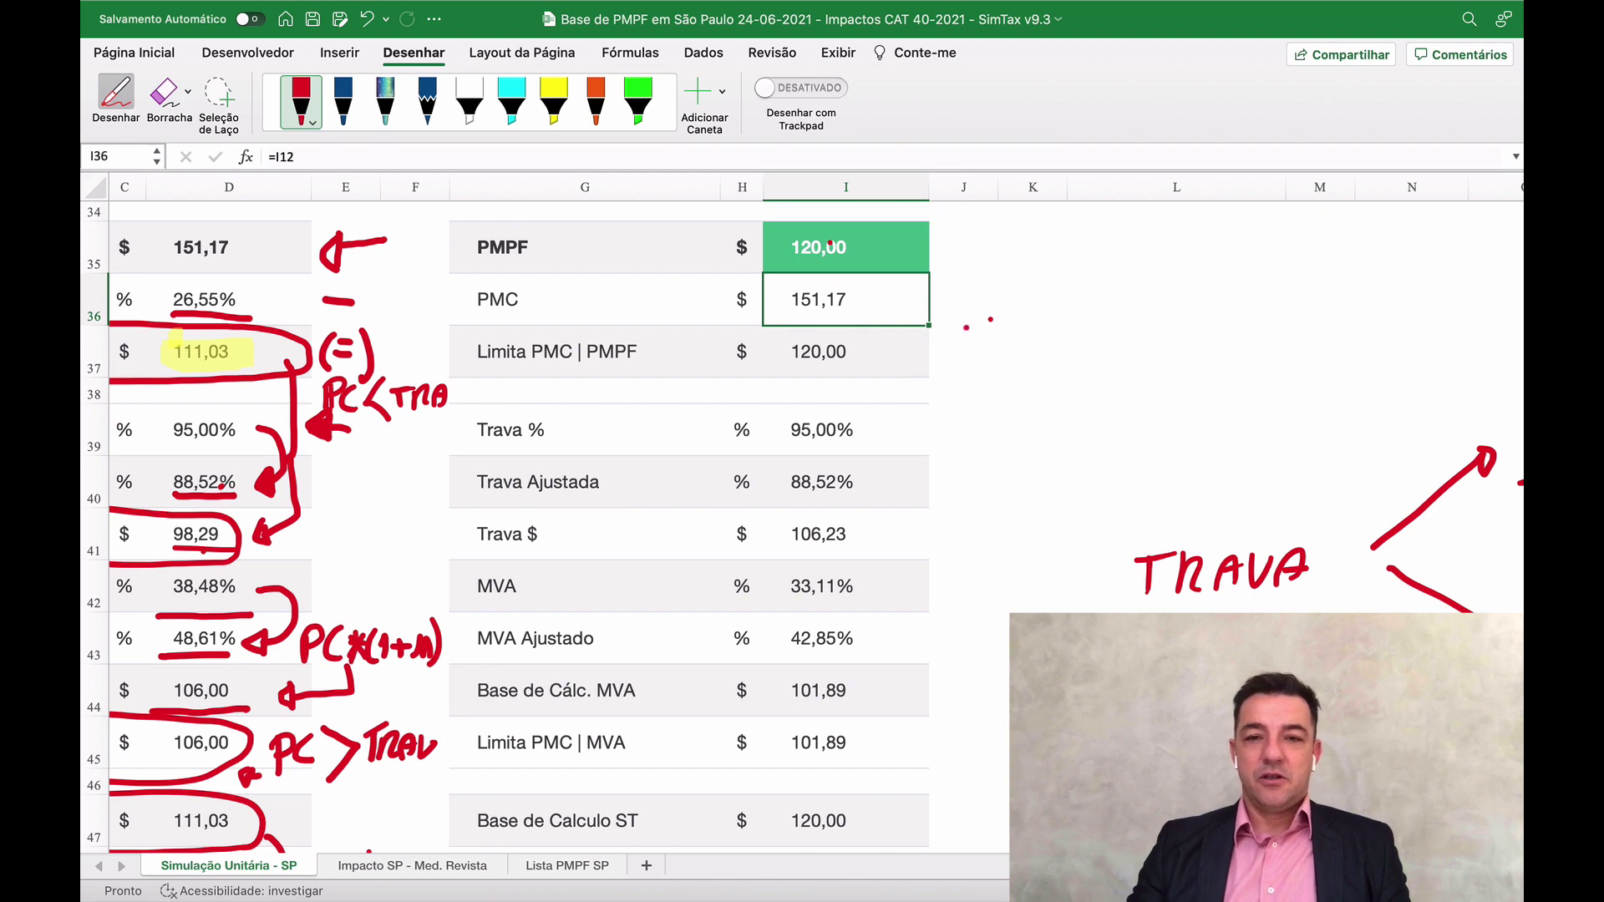
{"action": "mouse_move", "coordinate": [969, 327]}
{"action": "left_mouse_down"}
{"action": "mouse_move", "coordinate": [922, 367]}
{"action": "mouse_move", "coordinate": [937, 340]}
{"action": "mouse_move", "coordinate": [872, 310]}
{"action": "mouse_move", "coordinate": [894, 294]}
{"action": "left_mouse_up"}
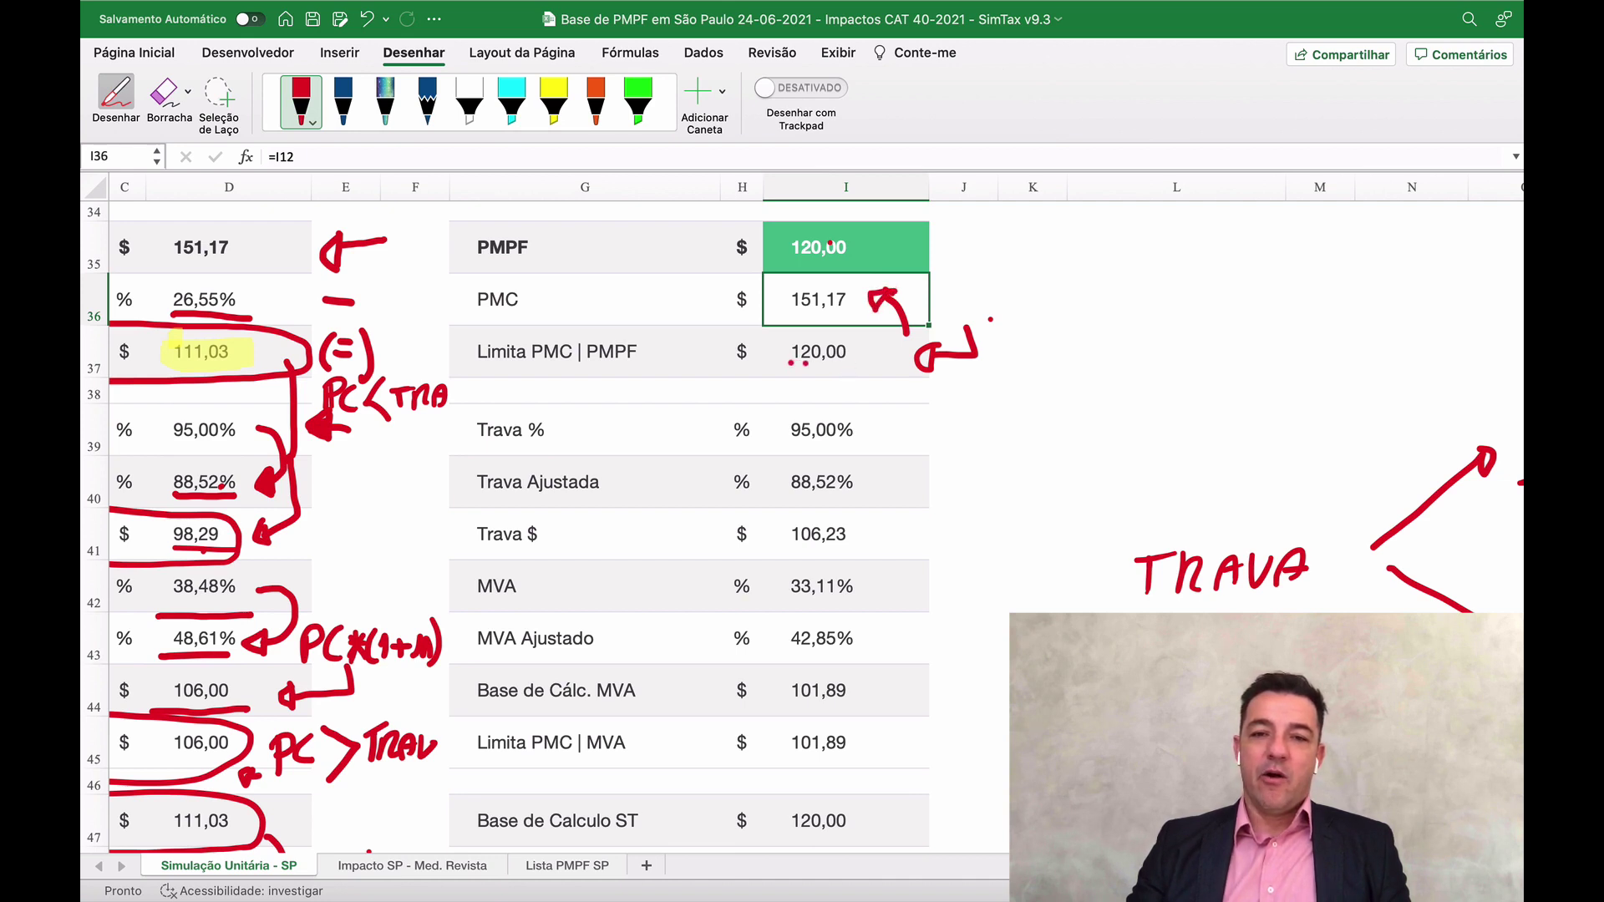
{"action": "left_click_drag", "start_coordinate": [789, 364], "coordinate": [860, 363]}
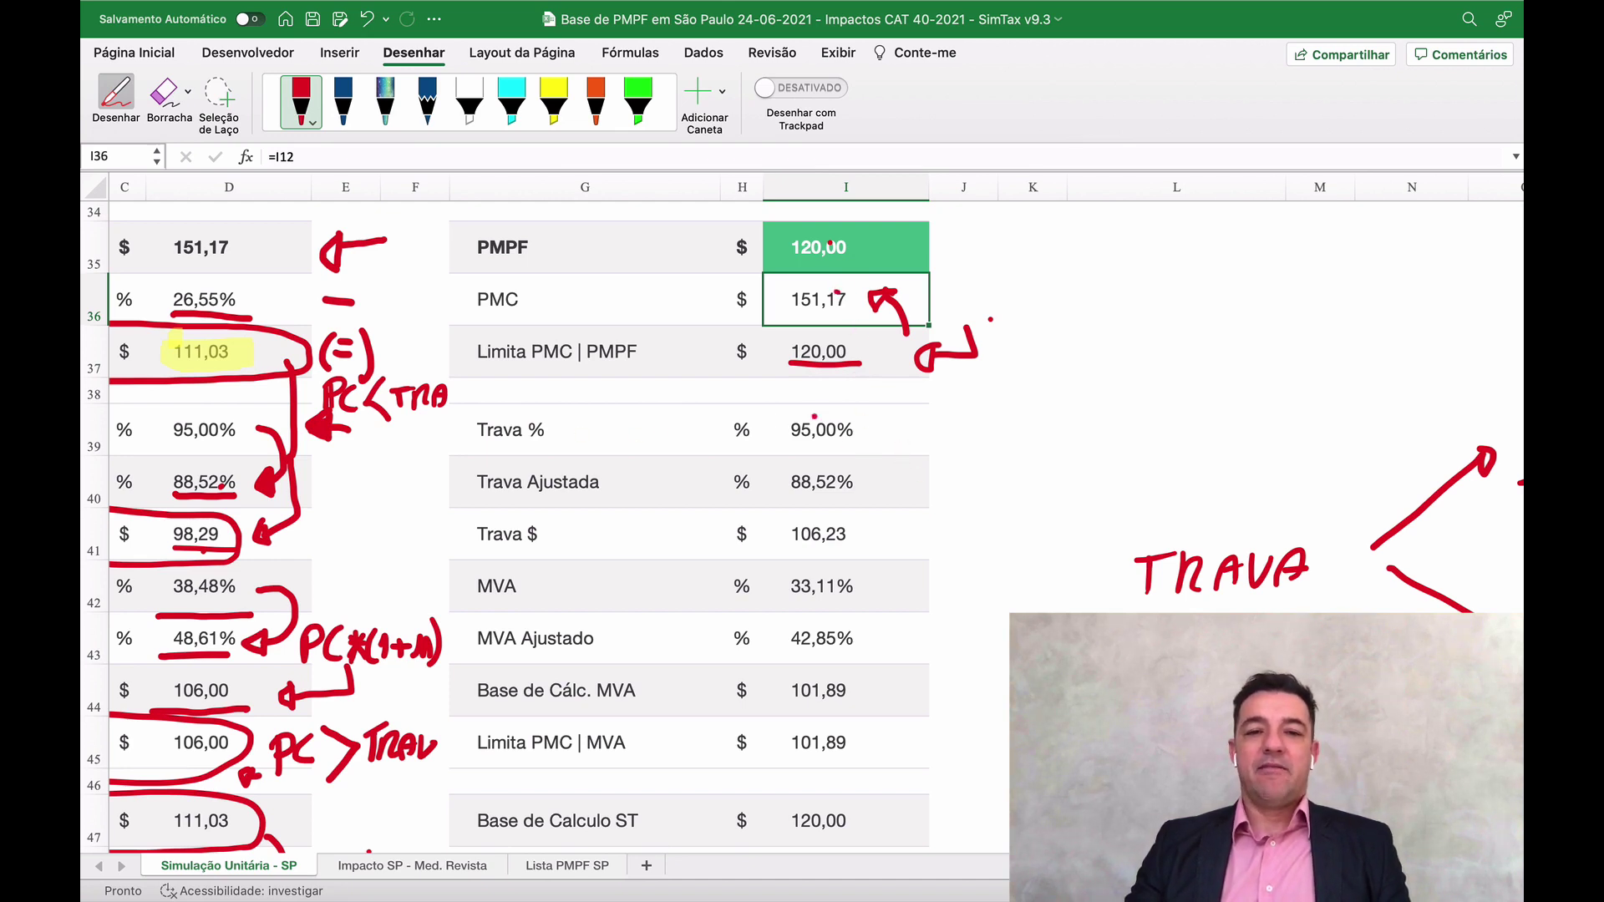
Step: With the red pen, draw arrows to Trava %, Trava Ajustada and Trava $ in column I, underline Trava $, and link PMPF to it with a curved arrow
{"action": "mouse_move", "coordinate": [940, 428]}
{"action": "left_mouse_down"}
{"action": "mouse_move", "coordinate": [954, 430]}
{"action": "mouse_move", "coordinate": [873, 430]}
{"action": "mouse_move", "coordinate": [875, 444]}
{"action": "left_mouse_up"}
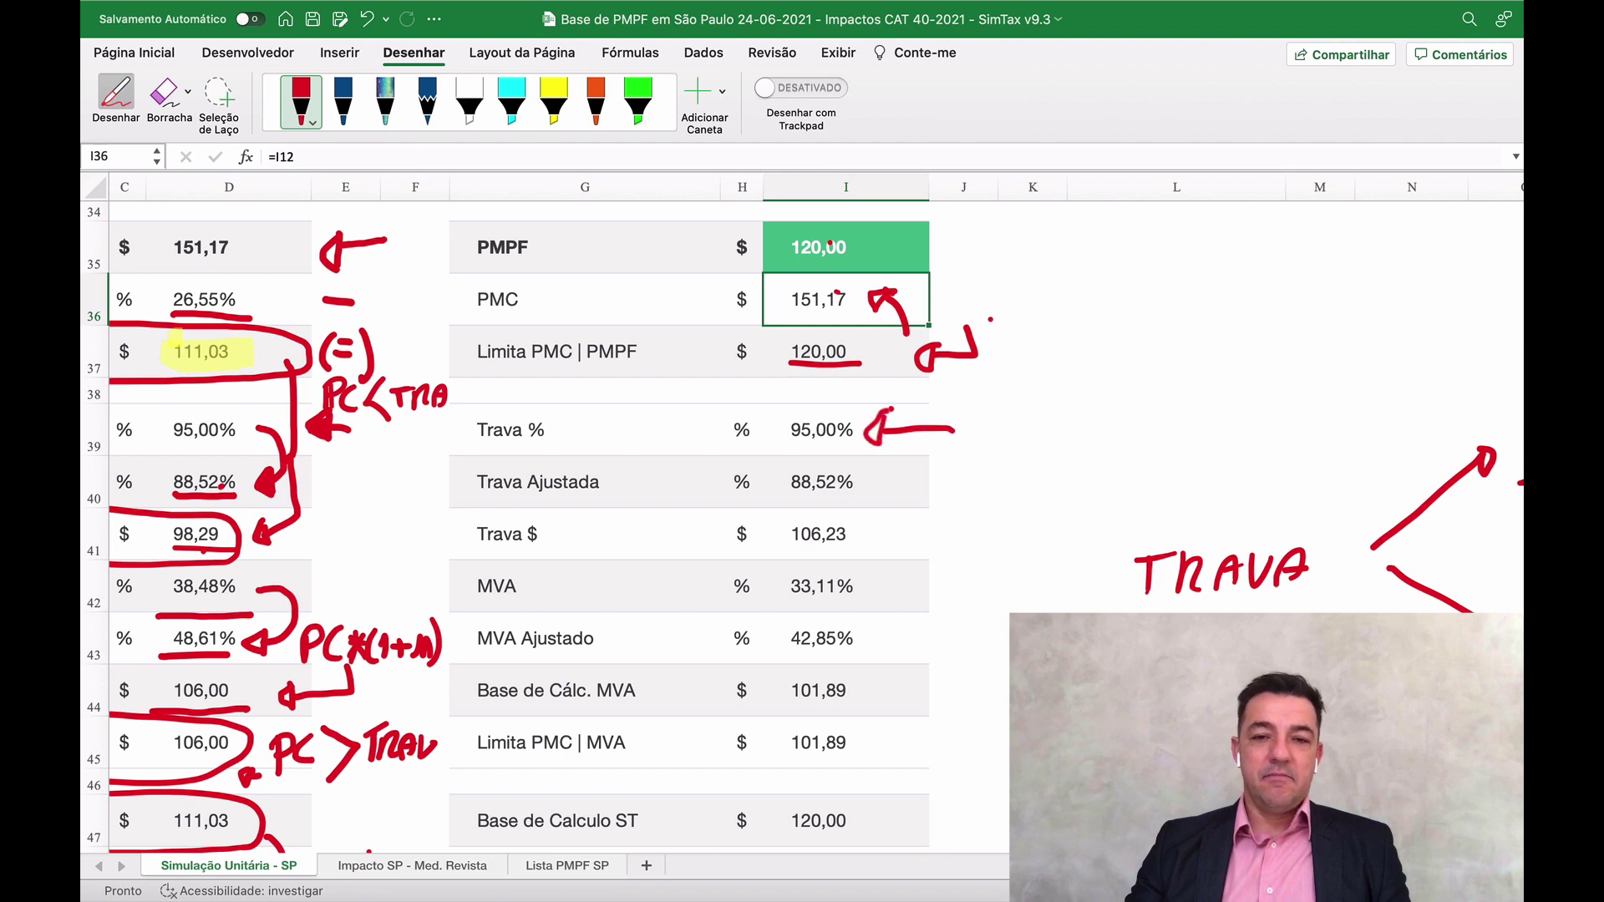
{"action": "mouse_move", "coordinate": [953, 490]}
{"action": "left_mouse_down"}
{"action": "mouse_move", "coordinate": [881, 489]}
{"action": "mouse_move", "coordinate": [889, 504]}
{"action": "left_mouse_up"}
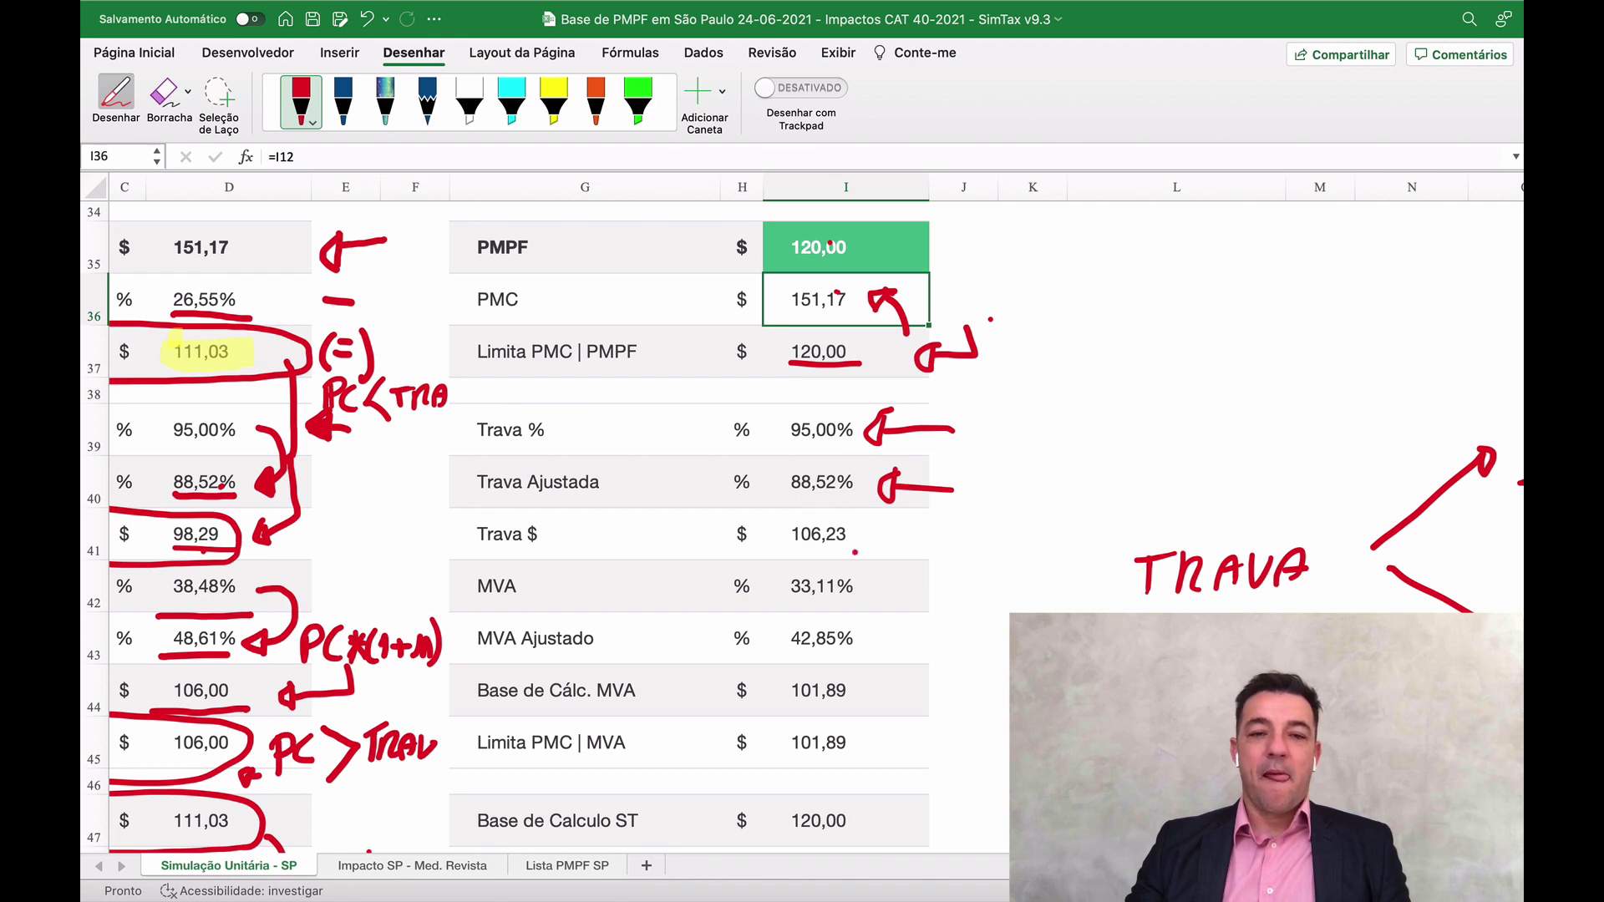
{"action": "mouse_move", "coordinate": [927, 538]}
{"action": "left_mouse_down"}
{"action": "mouse_move", "coordinate": [797, 552]}
{"action": "mouse_move", "coordinate": [863, 552]}
{"action": "left_mouse_up"}
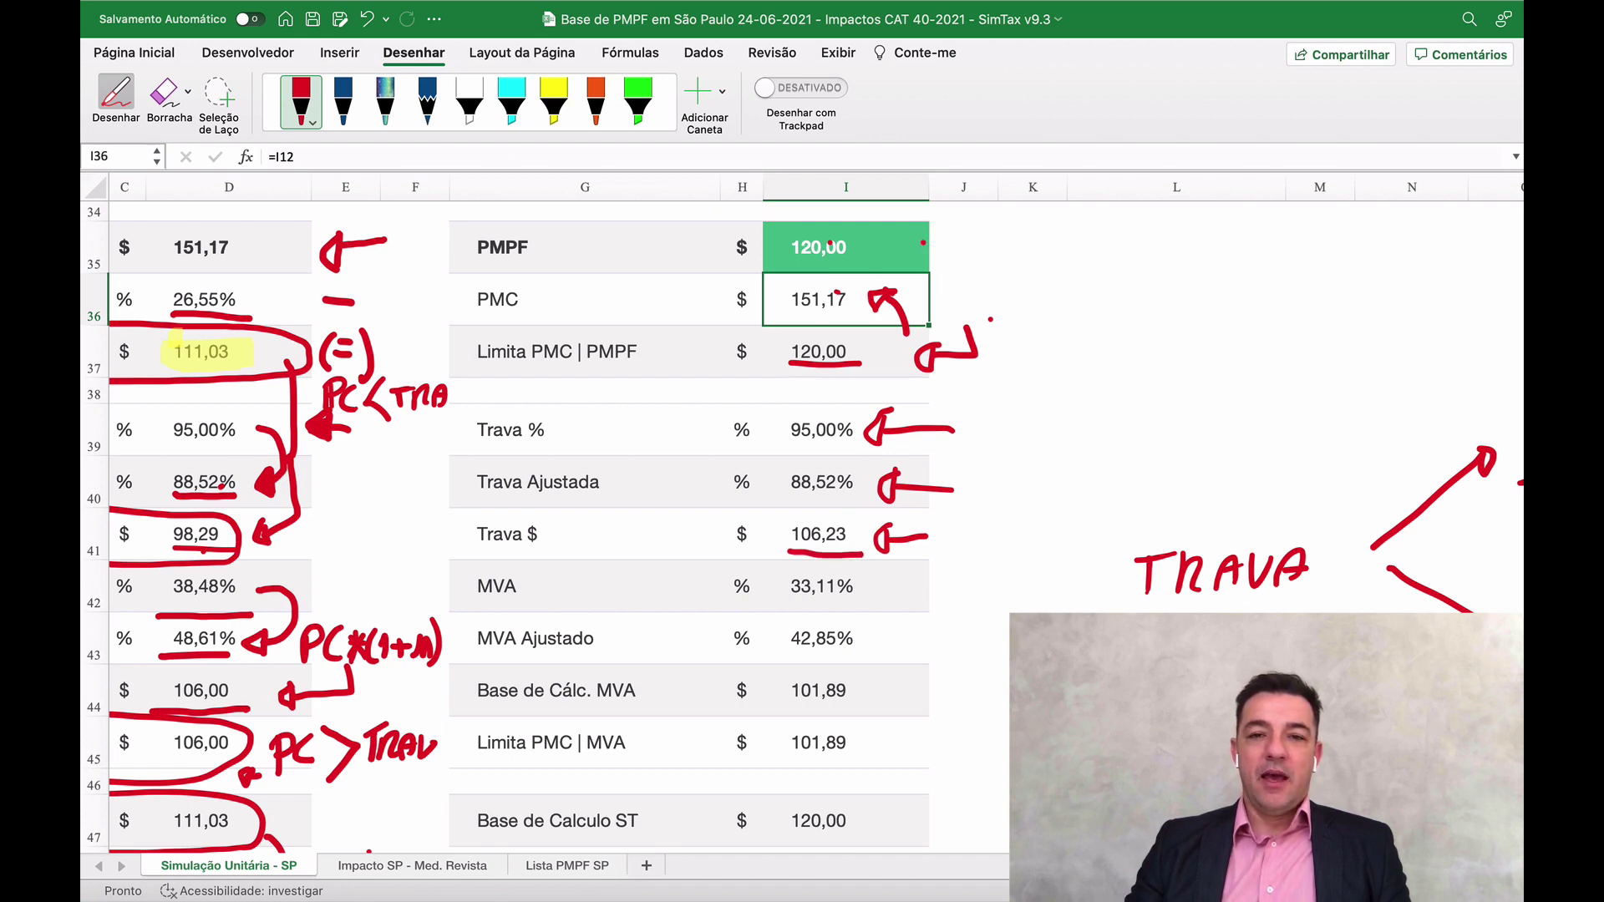
{"action": "mouse_move", "coordinate": [922, 243]}
{"action": "left_mouse_down"}
{"action": "mouse_move", "coordinate": [996, 271]}
{"action": "mouse_move", "coordinate": [1024, 422]}
{"action": "mouse_move", "coordinate": [974, 496]}
{"action": "mouse_move", "coordinate": [942, 511]}
{"action": "mouse_move", "coordinate": [959, 524]}
{"action": "mouse_move", "coordinate": [933, 518]}
{"action": "mouse_move", "coordinate": [956, 526]}
{"action": "left_mouse_up"}
{"action": "left_click", "coordinate": [917, 498]}
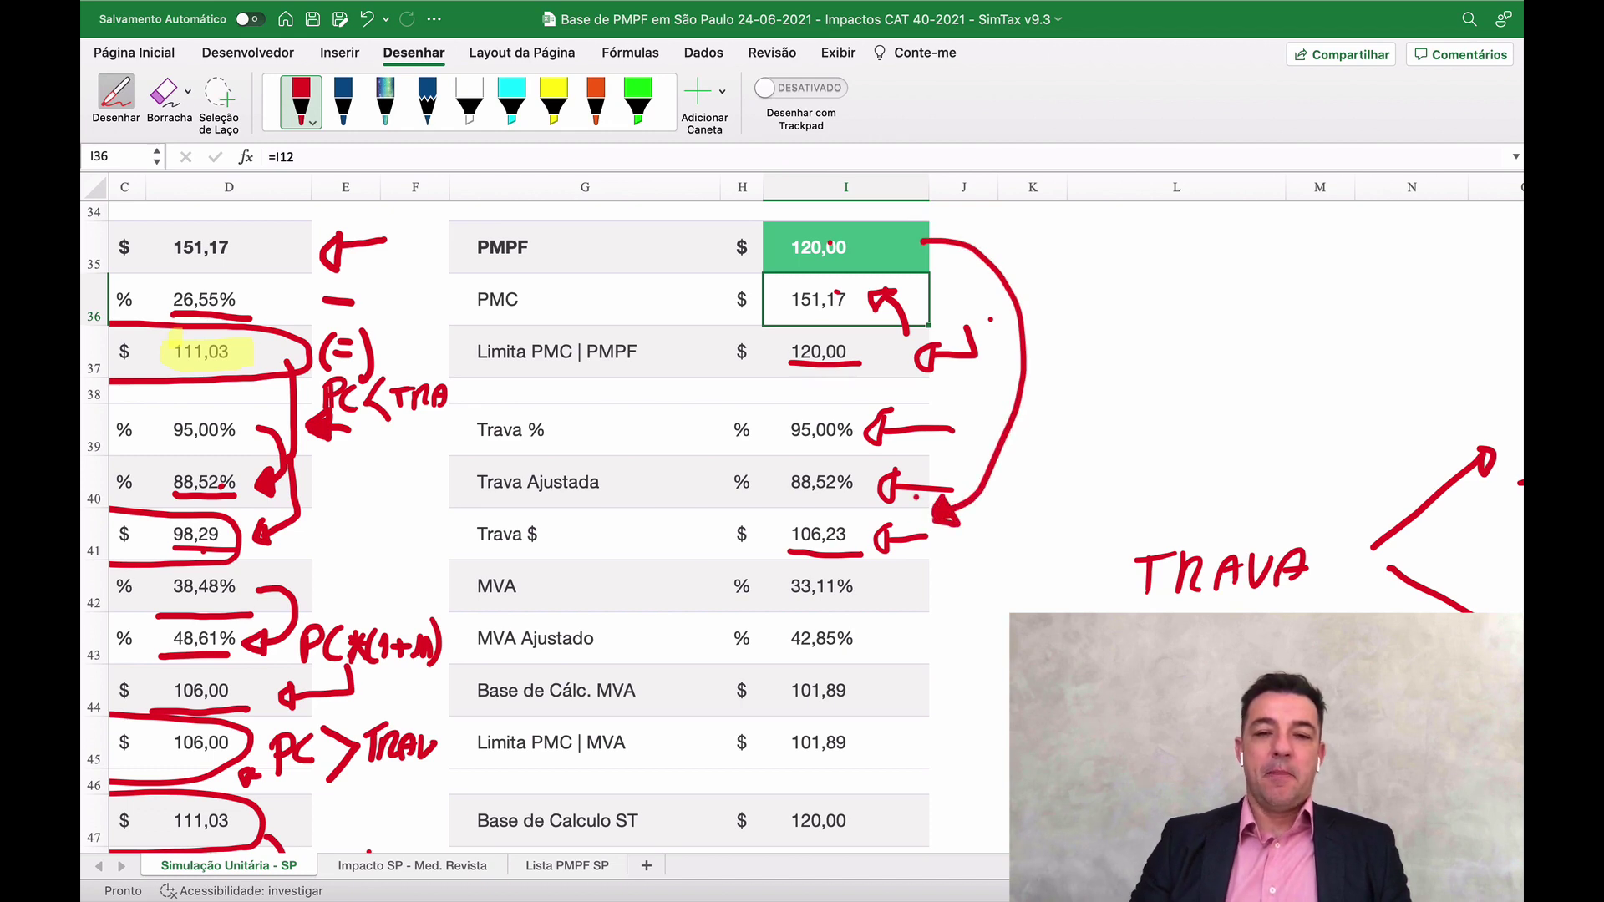
Step: Circle the MVA, Base de Cálc. MVA and Limita PMC | MVA values in column I in red, with a curved arrow from MVA to MVA Ajustado
{"action": "scroll", "coordinate": [585, 526], "scroll_direction": "down", "scroll_amount": 2}
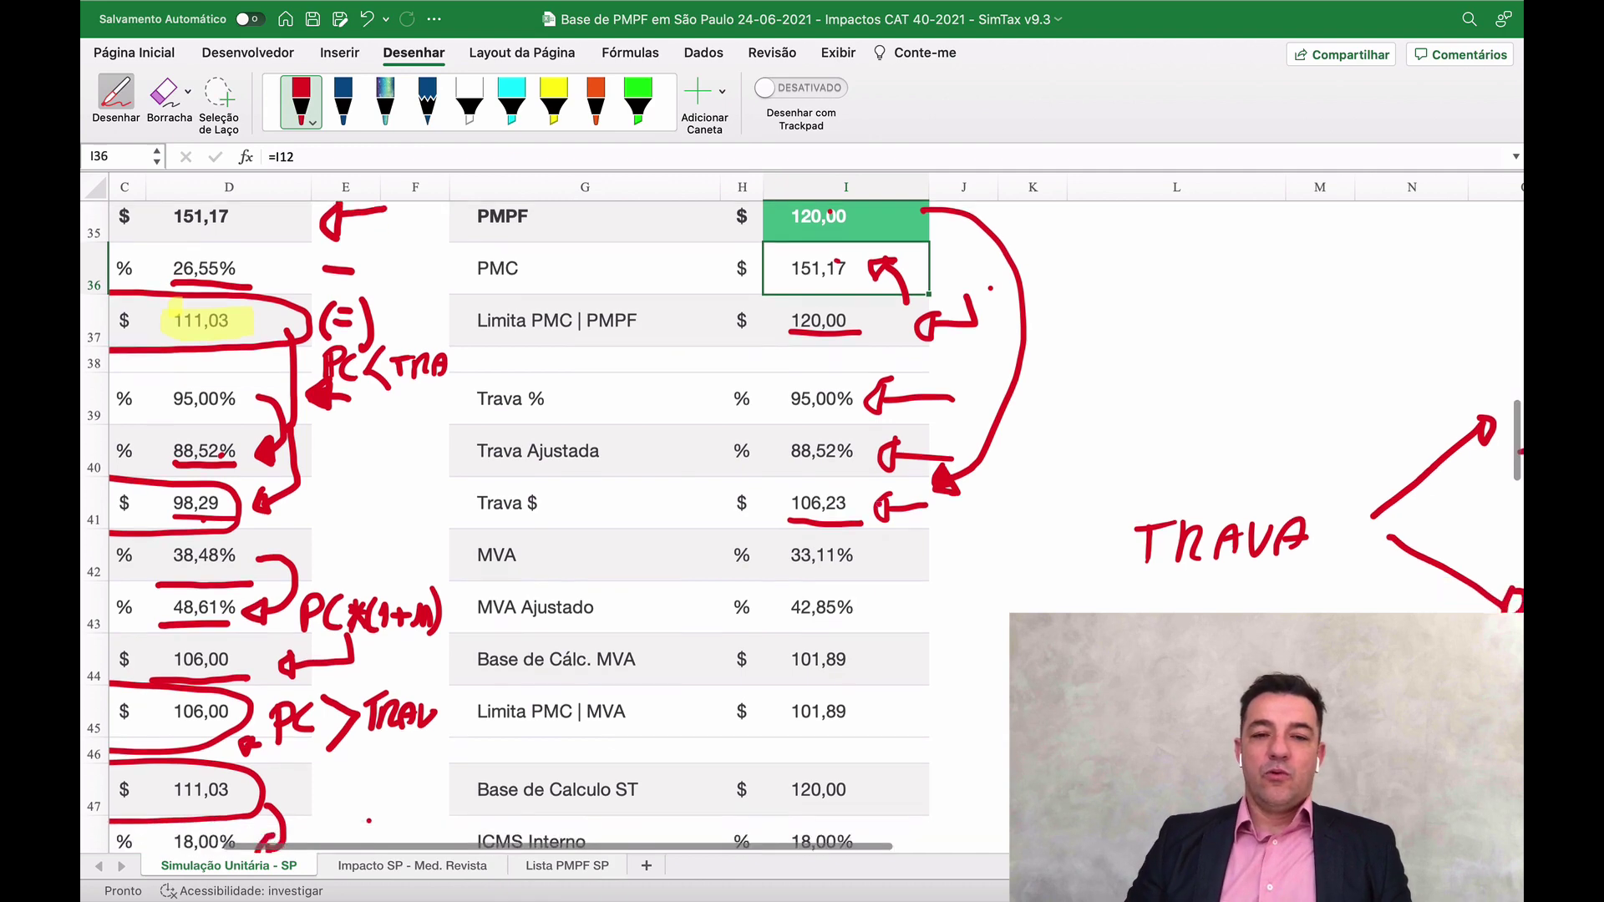
{"action": "scroll", "coordinate": [585, 526], "scroll_direction": "up", "scroll_amount": 3}
{"action": "scroll", "coordinate": [585, 526], "scroll_direction": "down", "scroll_amount": 3}
{"action": "scroll", "coordinate": [370, 796], "scroll_direction": "down", "scroll_amount": 3}
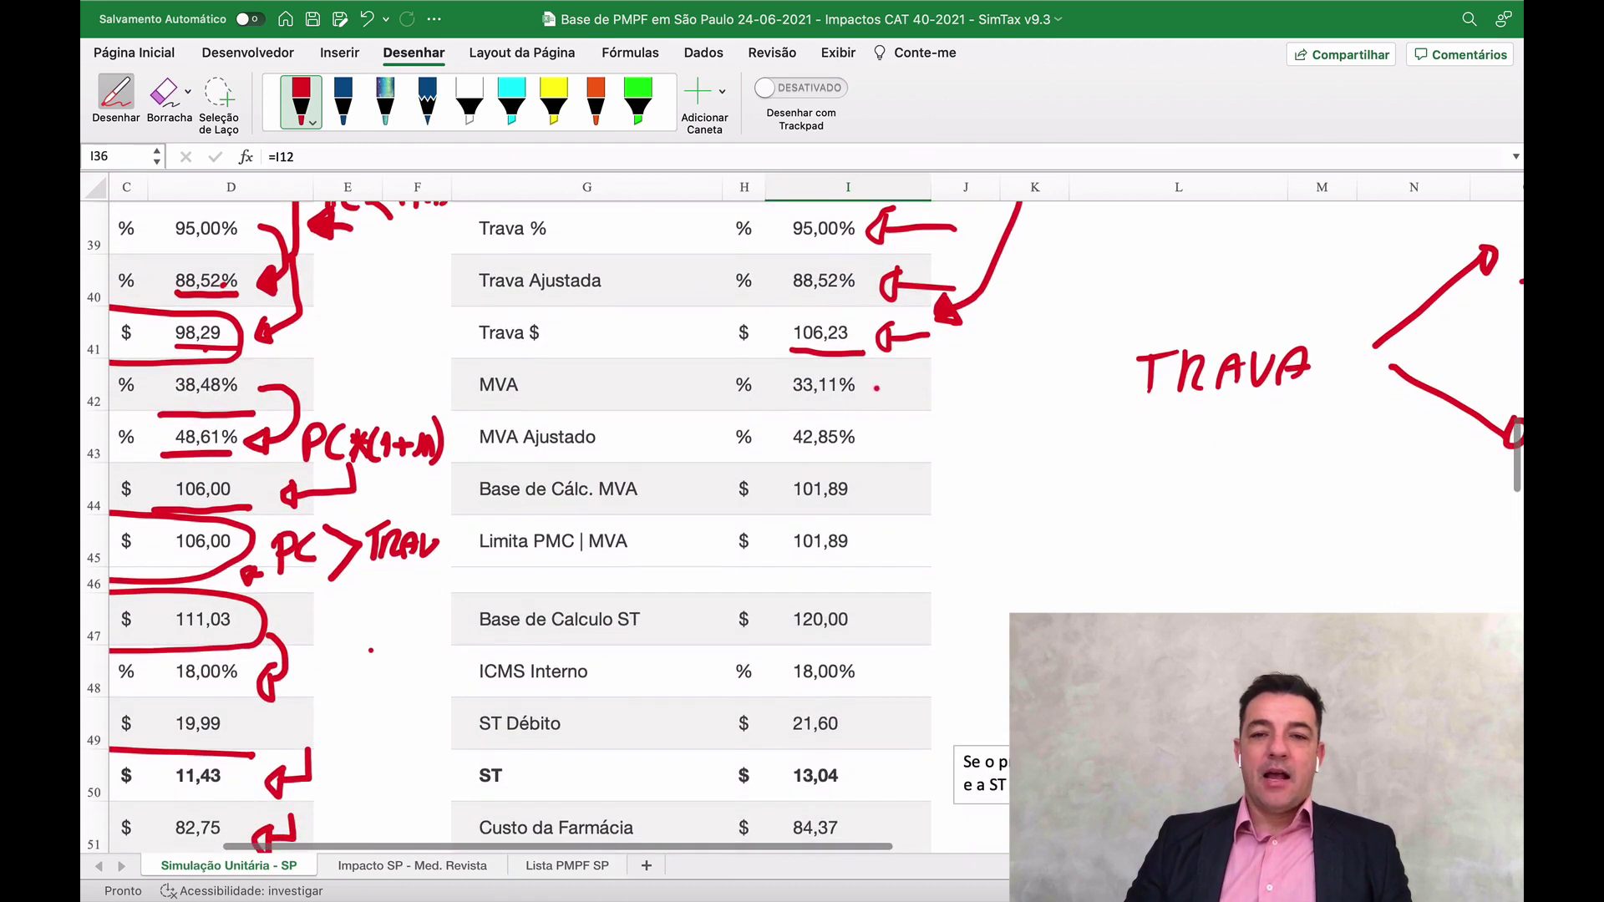
{"action": "scroll", "coordinate": [368, 655], "scroll_direction": "up", "scroll_amount": 10}
{"action": "scroll", "coordinate": [518, 527], "scroll_direction": "up", "scroll_amount": 1}
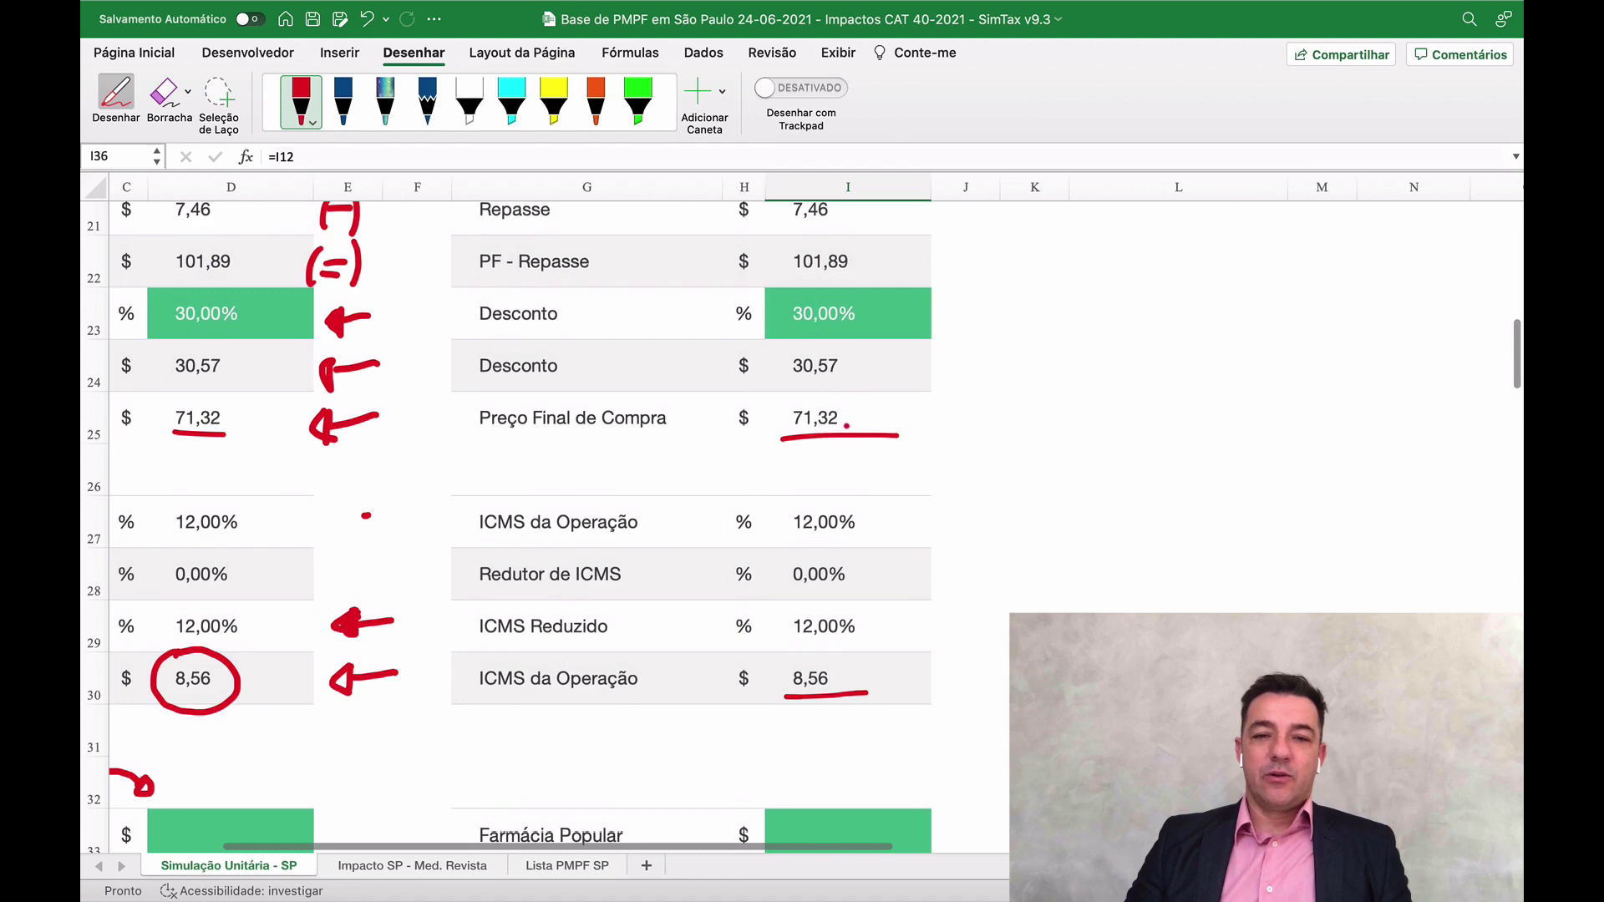
{"action": "scroll", "coordinate": [518, 526], "scroll_direction": "down", "scroll_amount": 10}
{"action": "scroll", "coordinate": [369, 659], "scroll_direction": "down", "scroll_amount": 4}
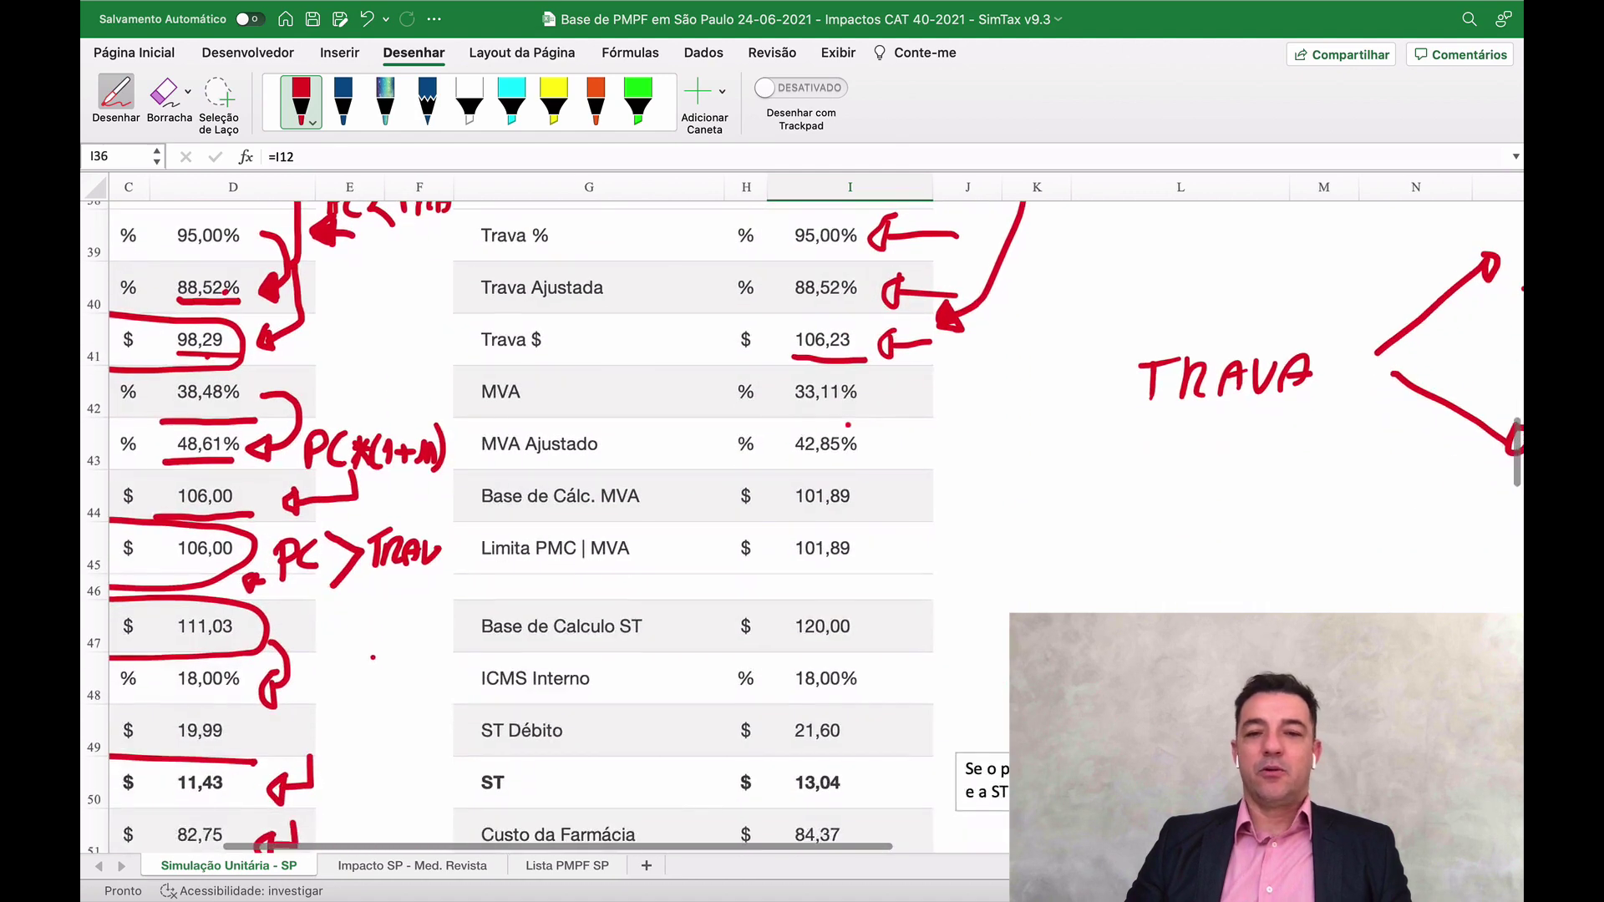
{"action": "scroll", "coordinate": [862, 407], "scroll_direction": "up", "scroll_amount": 4}
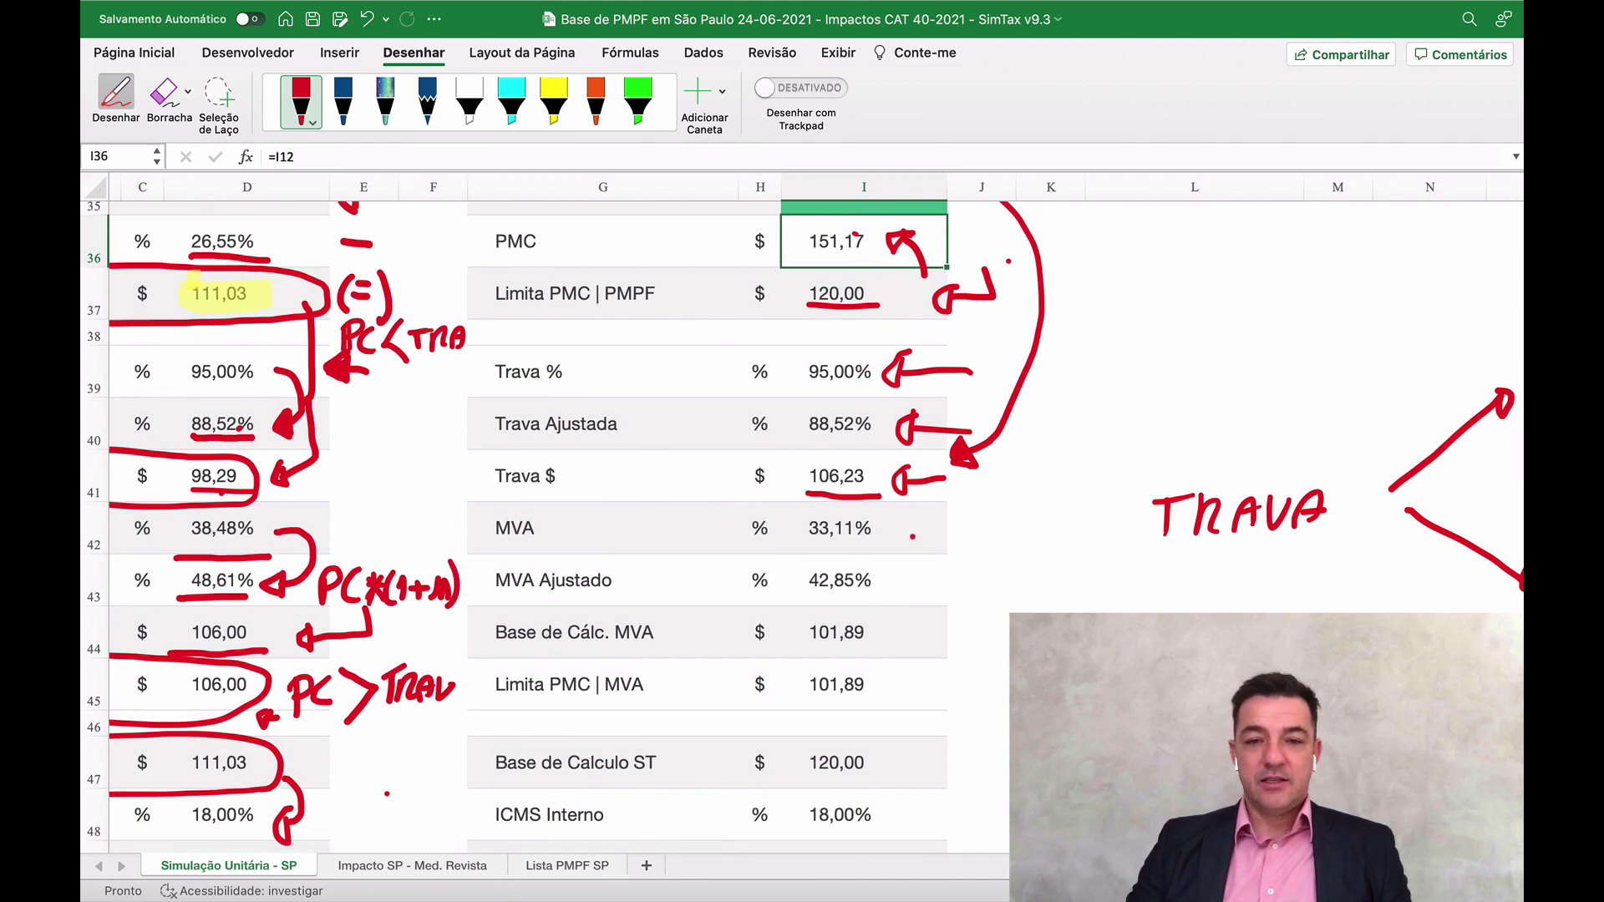
{"action": "mouse_move", "coordinate": [910, 524]}
{"action": "left_mouse_down"}
{"action": "mouse_move", "coordinate": [943, 561]}
{"action": "mouse_move", "coordinate": [925, 598]}
{"action": "left_mouse_up"}
{"action": "mouse_move", "coordinate": [810, 543]}
{"action": "left_mouse_down"}
{"action": "mouse_move", "coordinate": [877, 553]}
{"action": "mouse_move", "coordinate": [835, 505]}
{"action": "mouse_move", "coordinate": [809, 553]}
{"action": "left_mouse_up"}
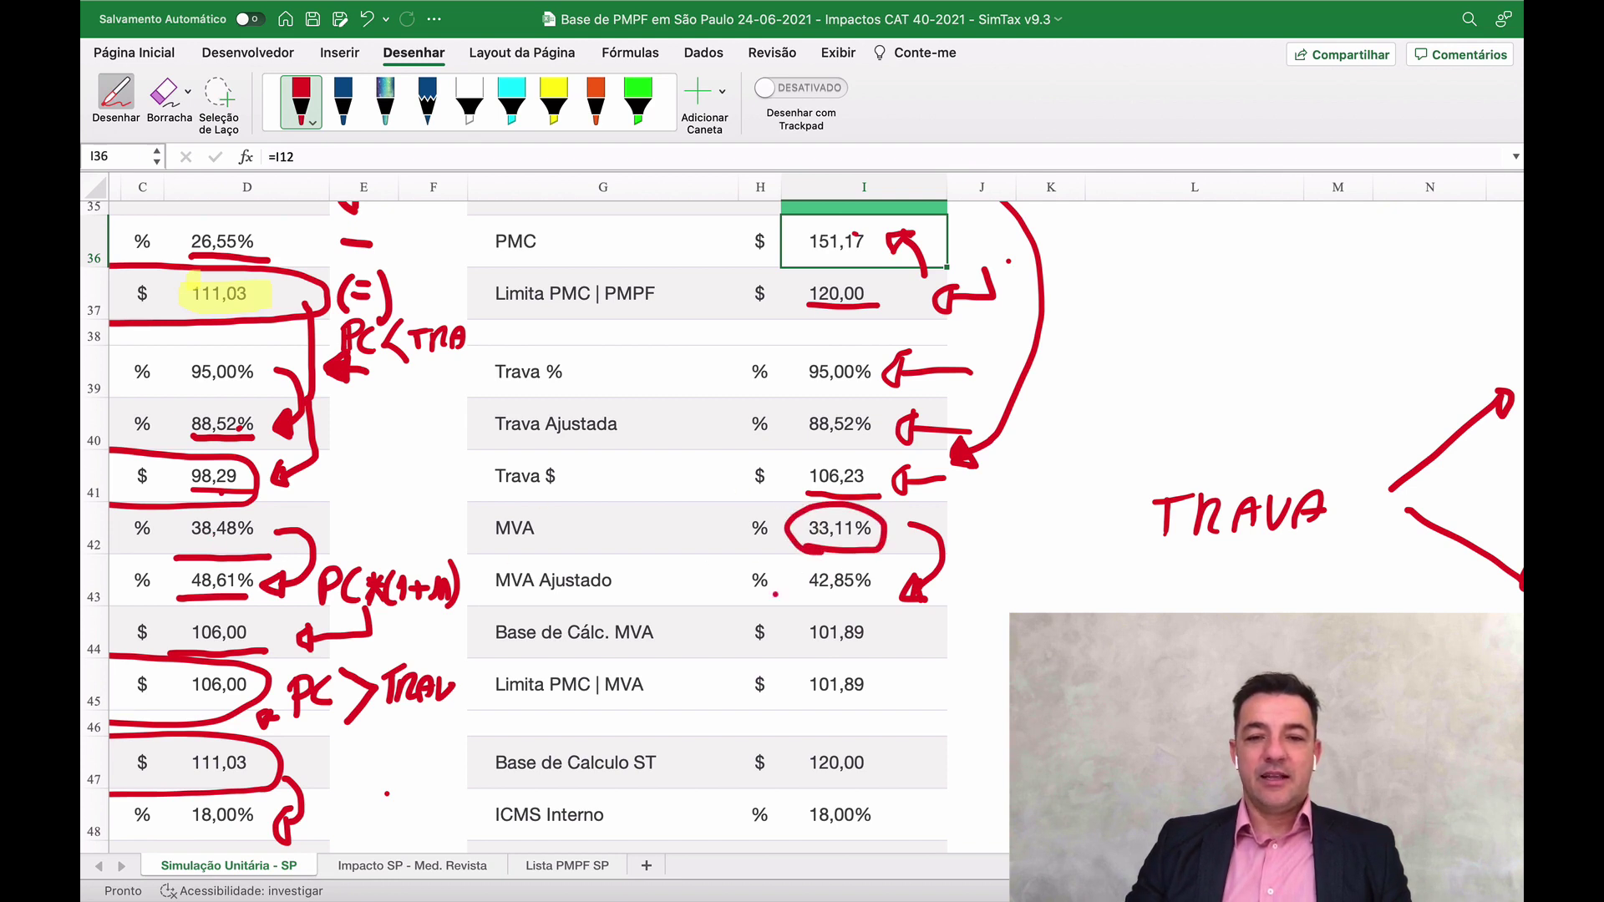
{"action": "mouse_move", "coordinate": [808, 645]}
{"action": "left_mouse_down"}
{"action": "mouse_move", "coordinate": [880, 640]}
{"action": "mouse_move", "coordinate": [798, 618]}
{"action": "mouse_move", "coordinate": [834, 727]}
{"action": "mouse_move", "coordinate": [884, 663]}
{"action": "mouse_move", "coordinate": [832, 658]}
{"action": "left_mouse_up"}
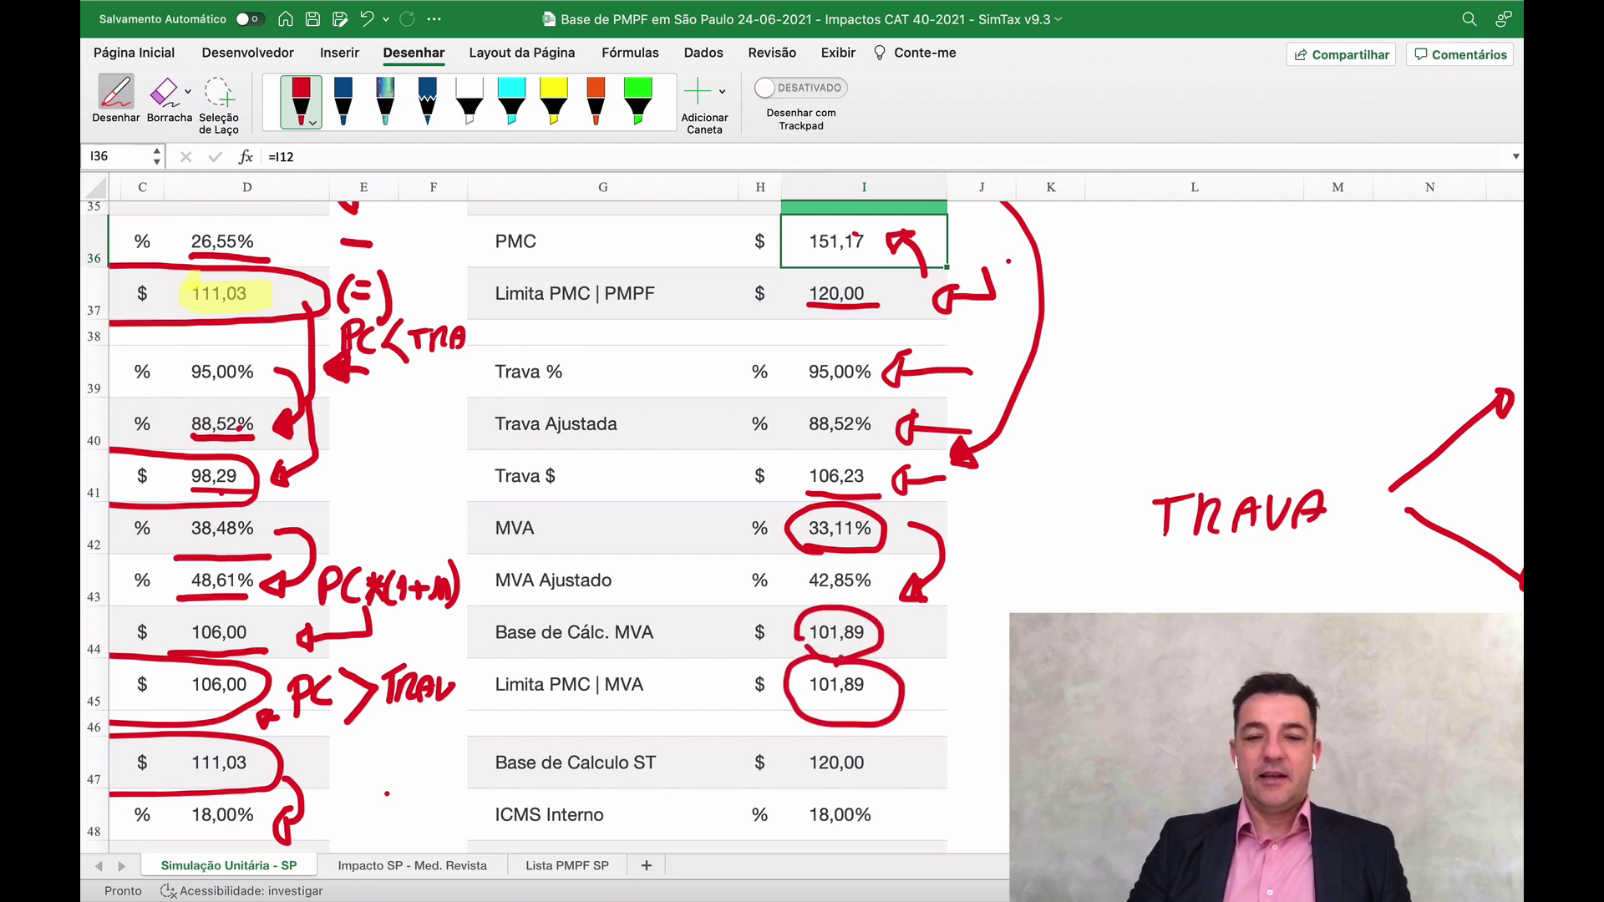
Step: Circle Base de Calculo ST in column I in red with an arrow to ICMS Interno, and mark ST Débito, ST and Custo da Farmácia
{"action": "scroll", "coordinate": [950, 692], "scroll_direction": "down", "scroll_amount": 4}
{"action": "scroll", "coordinate": [950, 691], "scroll_direction": "down", "scroll_amount": 3}
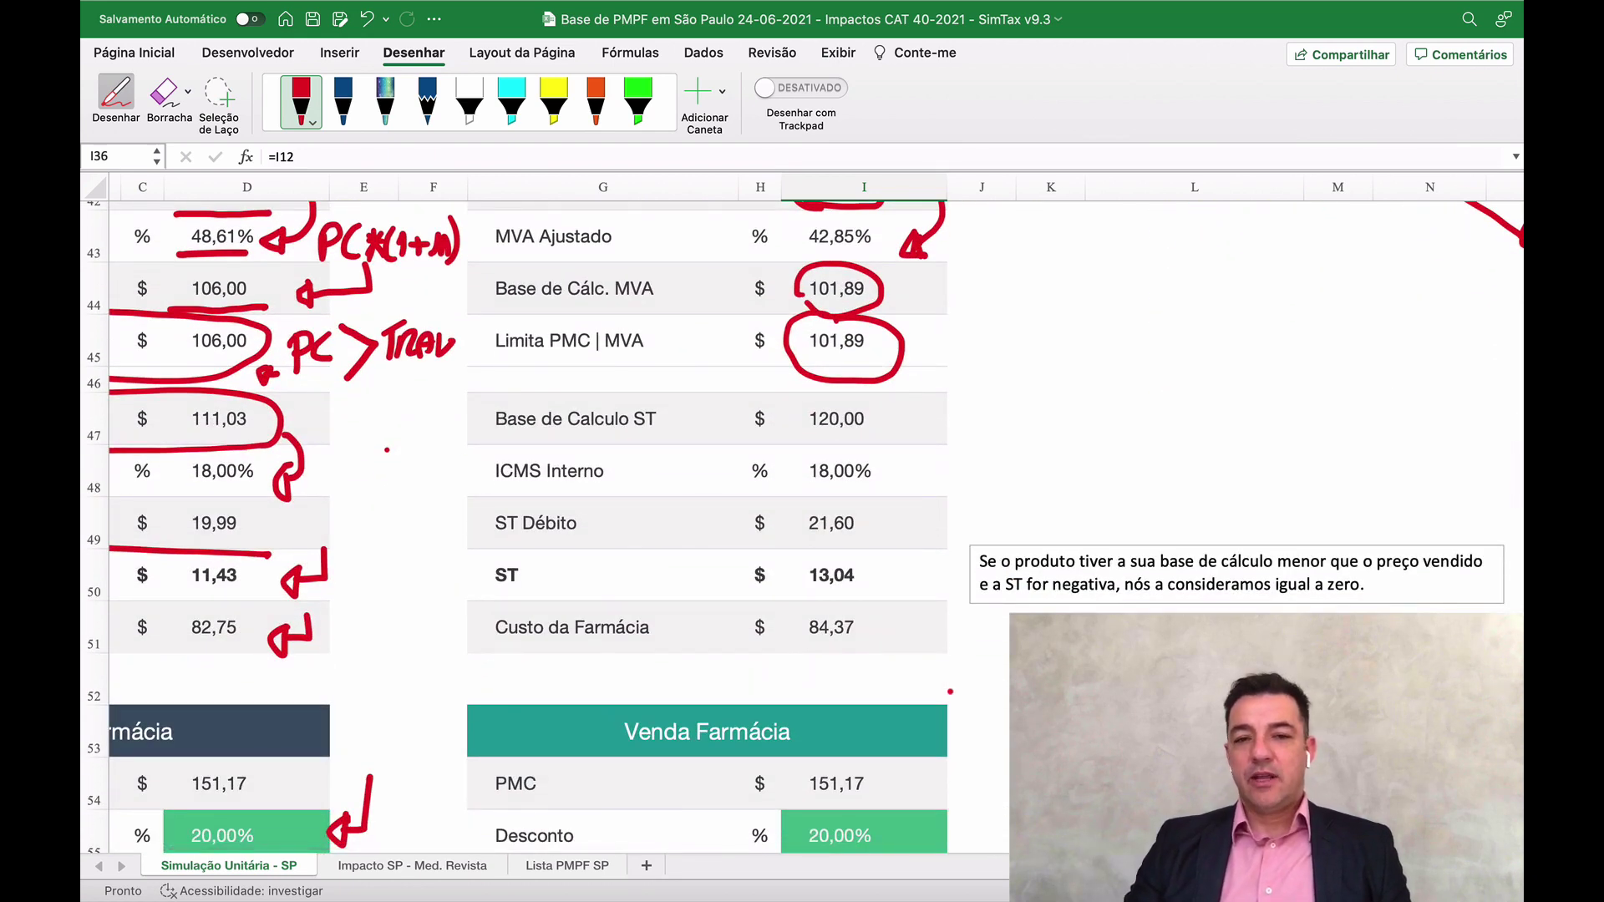
{"action": "mouse_move", "coordinate": [790, 430]}
{"action": "left_mouse_down"}
{"action": "mouse_move", "coordinate": [910, 430]}
{"action": "mouse_move", "coordinate": [793, 400]}
{"action": "mouse_move", "coordinate": [810, 432]}
{"action": "mouse_move", "coordinate": [929, 455]}
{"action": "mouse_move", "coordinate": [895, 481]}
{"action": "mouse_move", "coordinate": [925, 519]}
{"action": "mouse_move", "coordinate": [895, 548]}
{"action": "mouse_move", "coordinate": [914, 533]}
{"action": "mouse_move", "coordinate": [871, 645]}
{"action": "mouse_move", "coordinate": [874, 618]}
{"action": "left_mouse_up"}
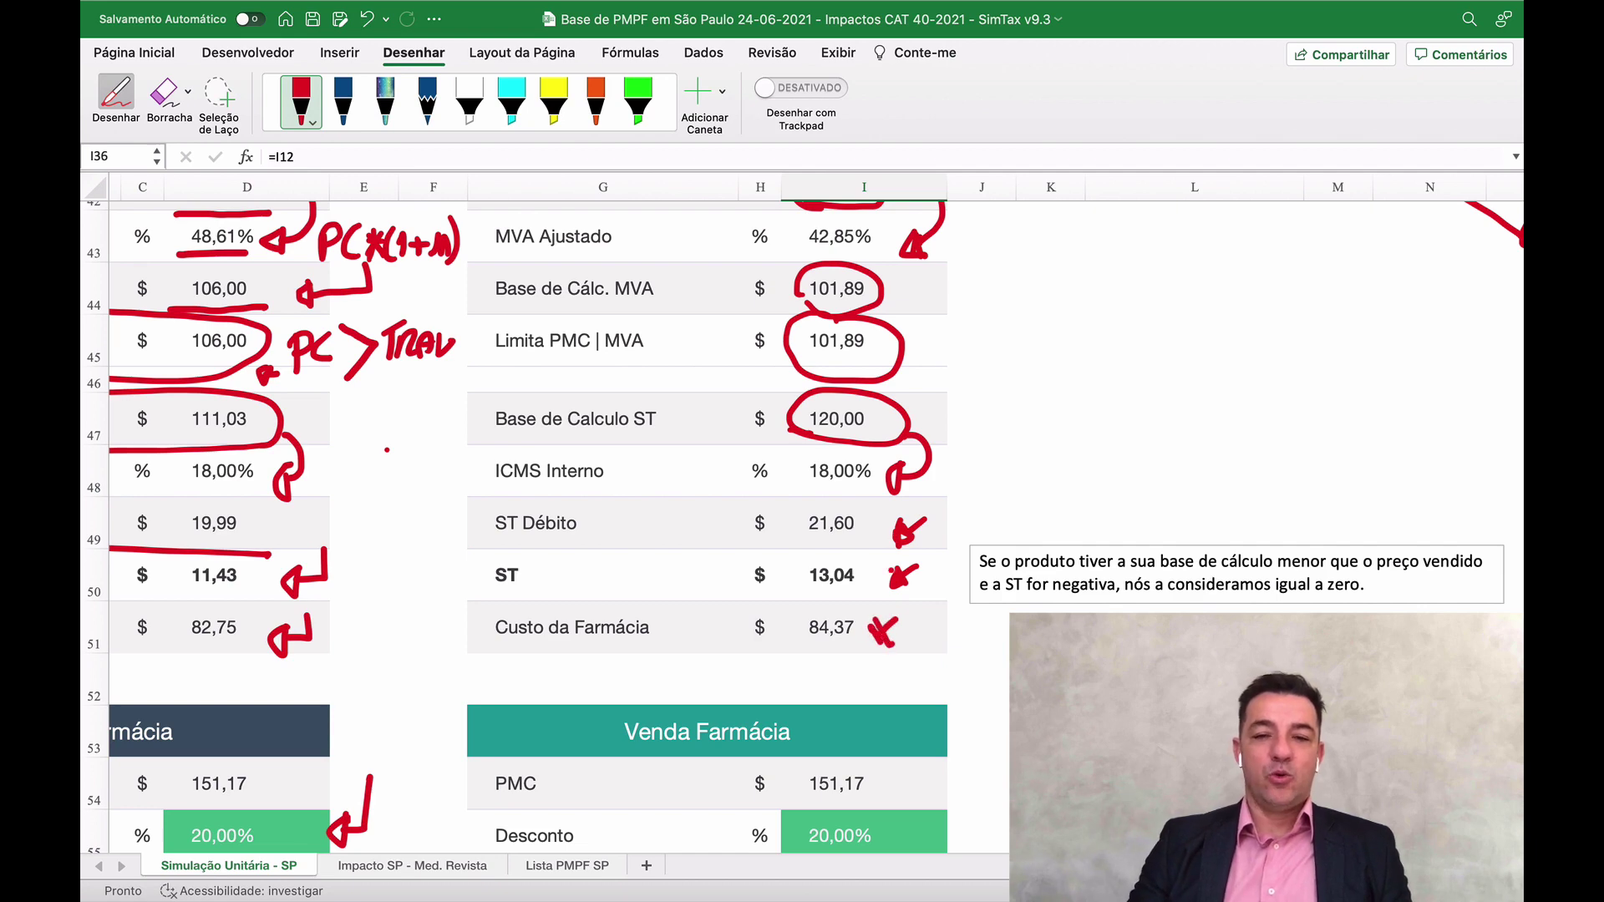
{"action": "left_click", "coordinate": [524, 620]}
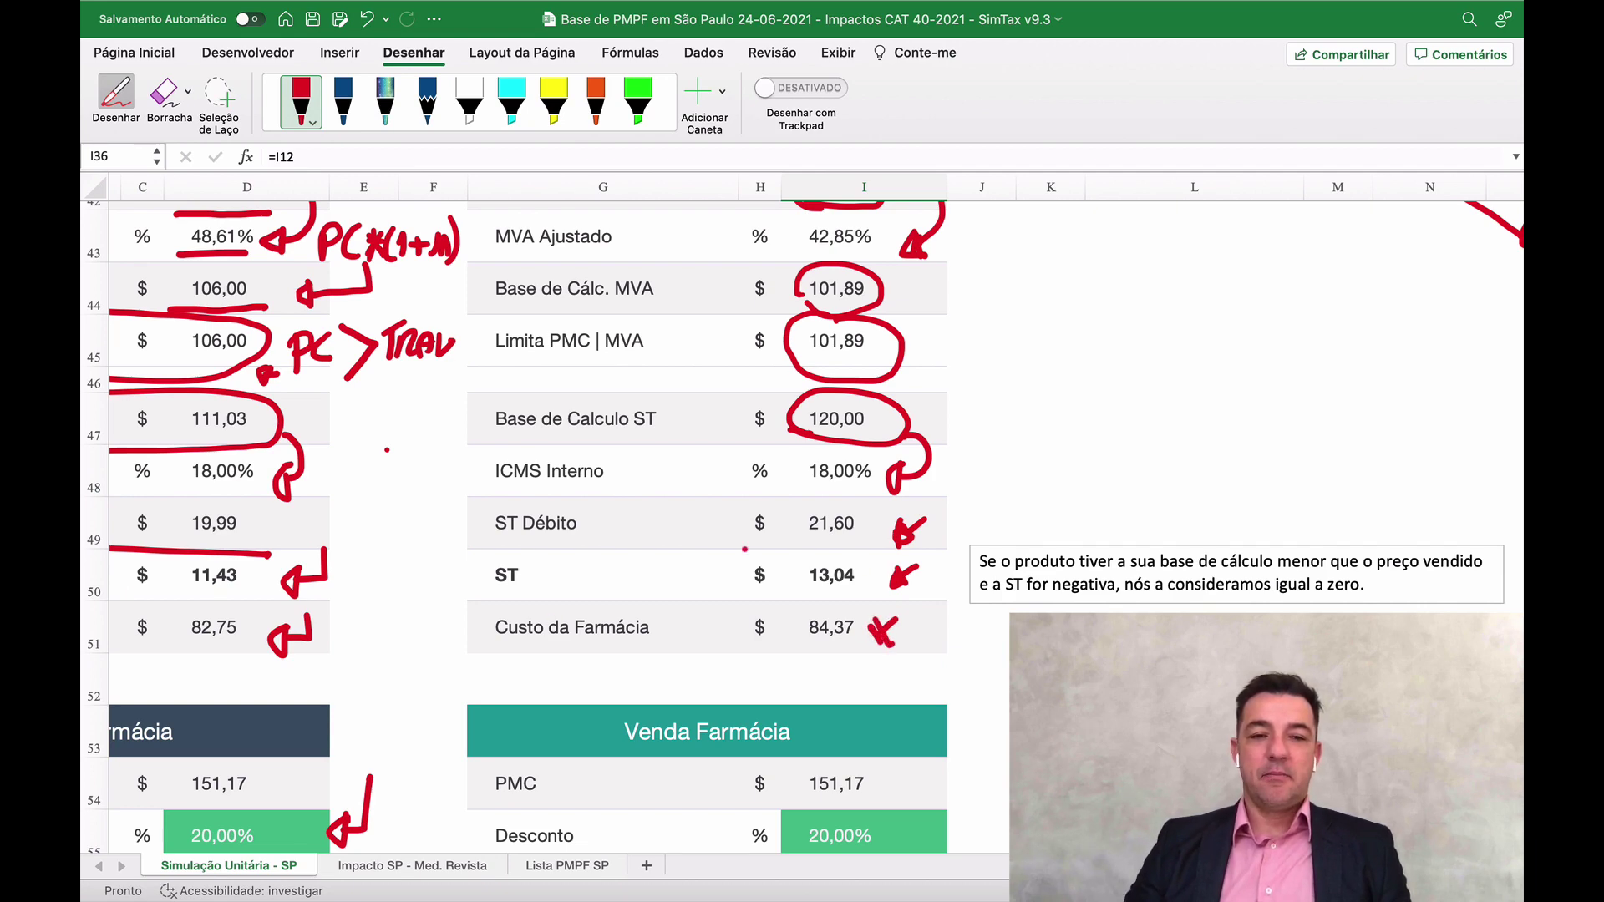
Step: Underline the Lucro Bruto value in column I of the Venda Farmácia block with the red pen
{"action": "scroll", "coordinate": [744, 549], "scroll_direction": "down", "scroll_amount": 3}
{"action": "scroll", "coordinate": [744, 548], "scroll_direction": "down", "scroll_amount": 1}
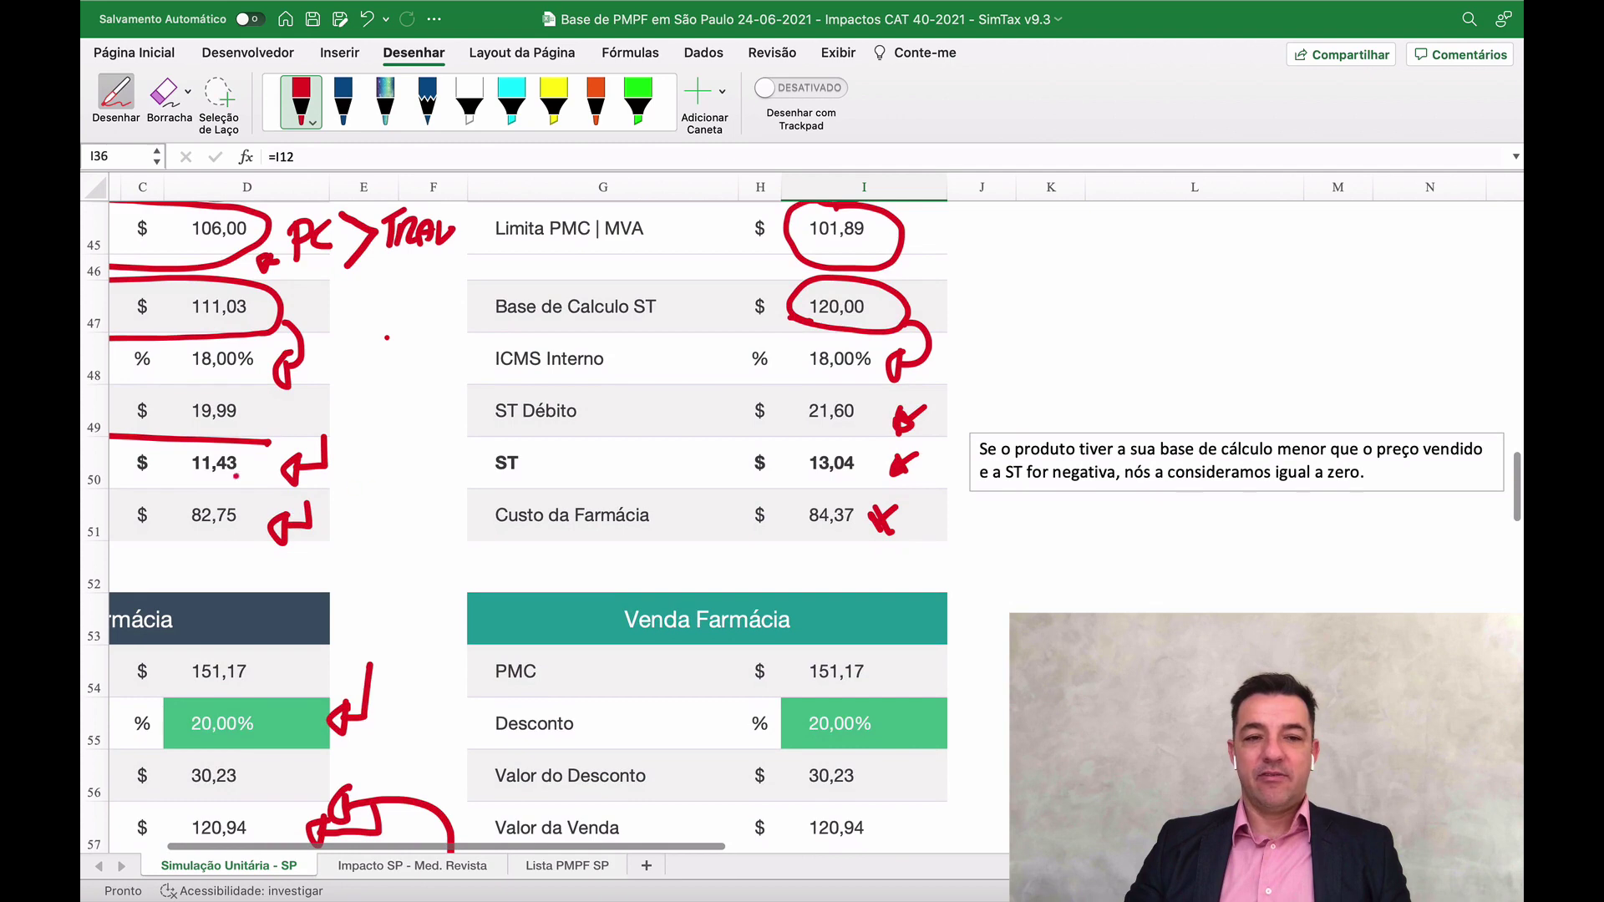
{"action": "scroll", "coordinate": [853, 474], "scroll_direction": "down", "scroll_amount": 8}
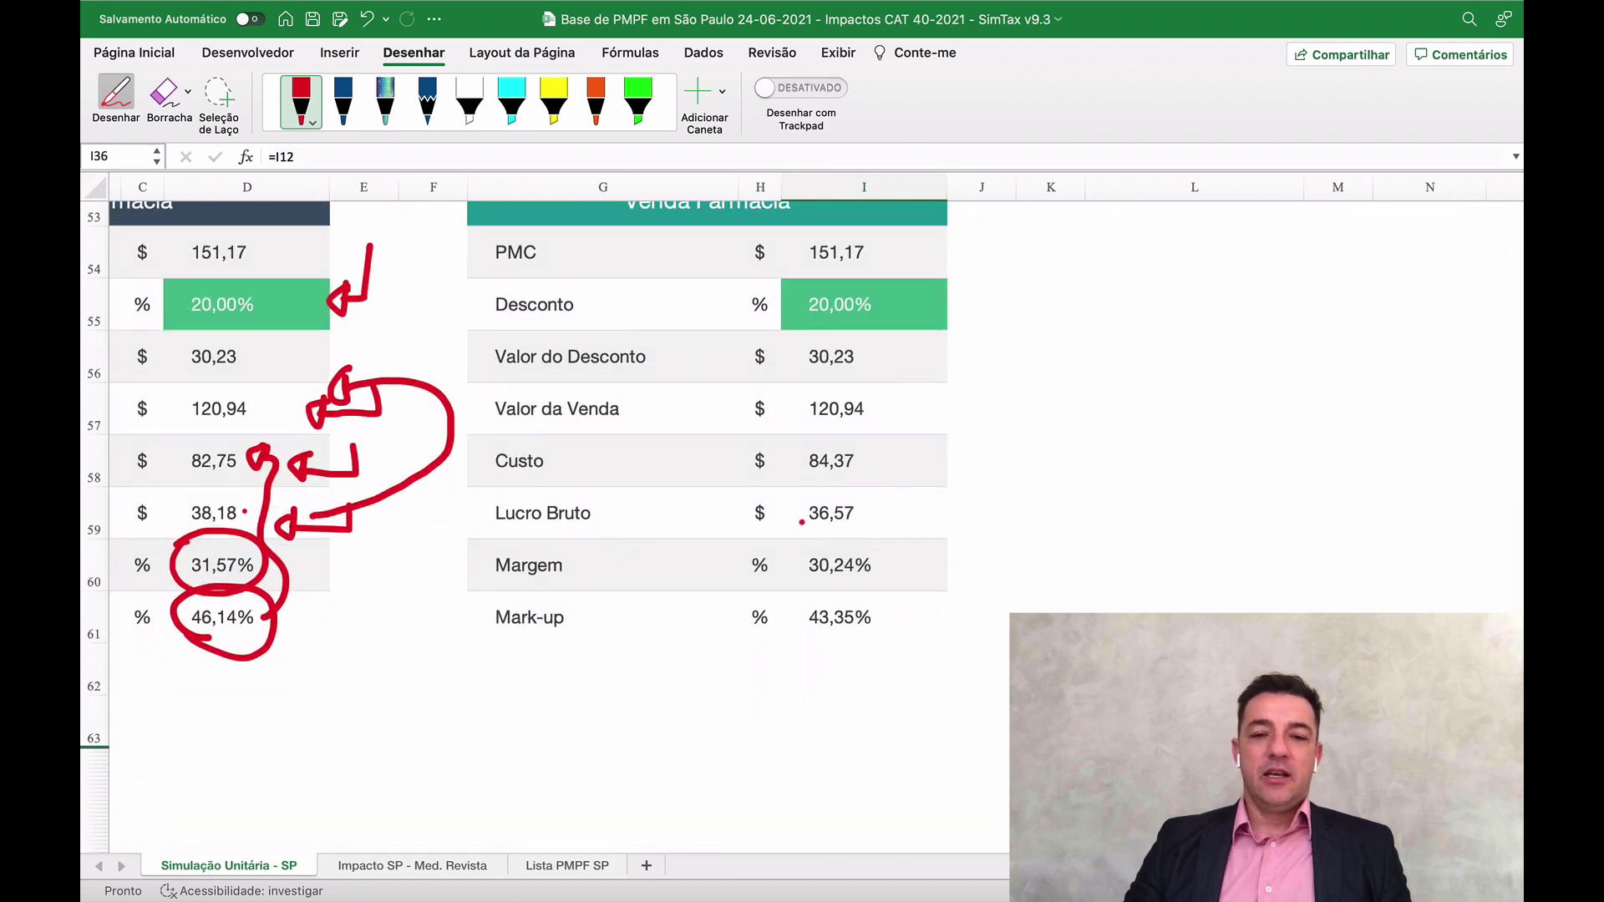
{"action": "left_click_drag", "start_coordinate": [801, 522], "coordinate": [882, 524]}
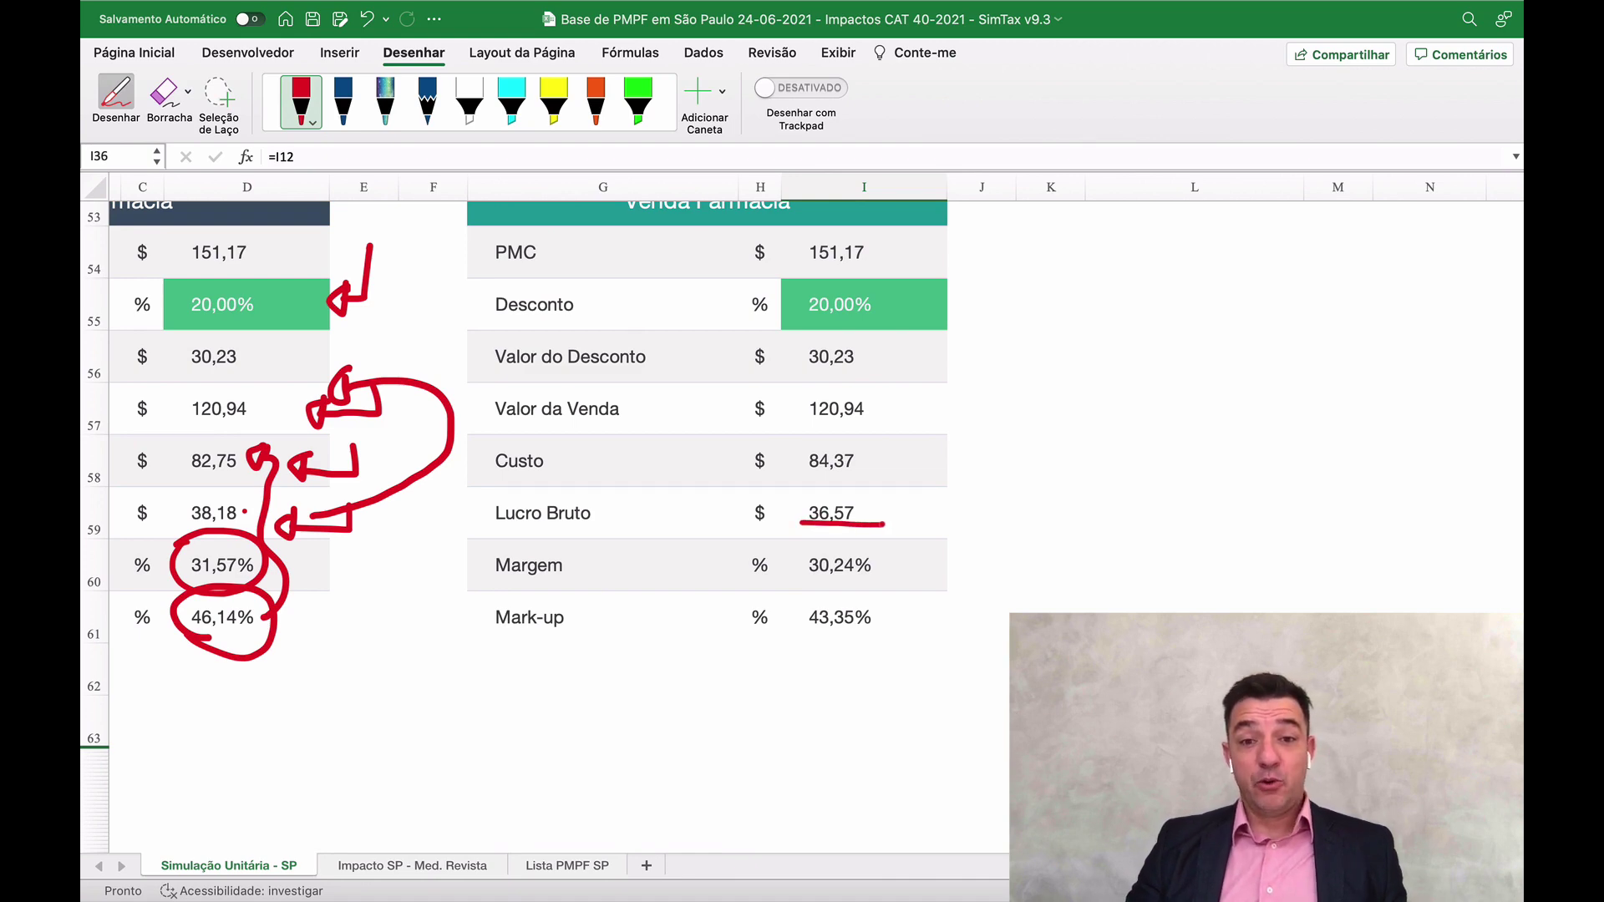
Step: Underline the Base de Calculo ST value in column D and the PMPF value in cell I35 with the red pen
{"action": "scroll", "coordinate": [802, 501], "scroll_direction": "up", "scroll_amount": 10}
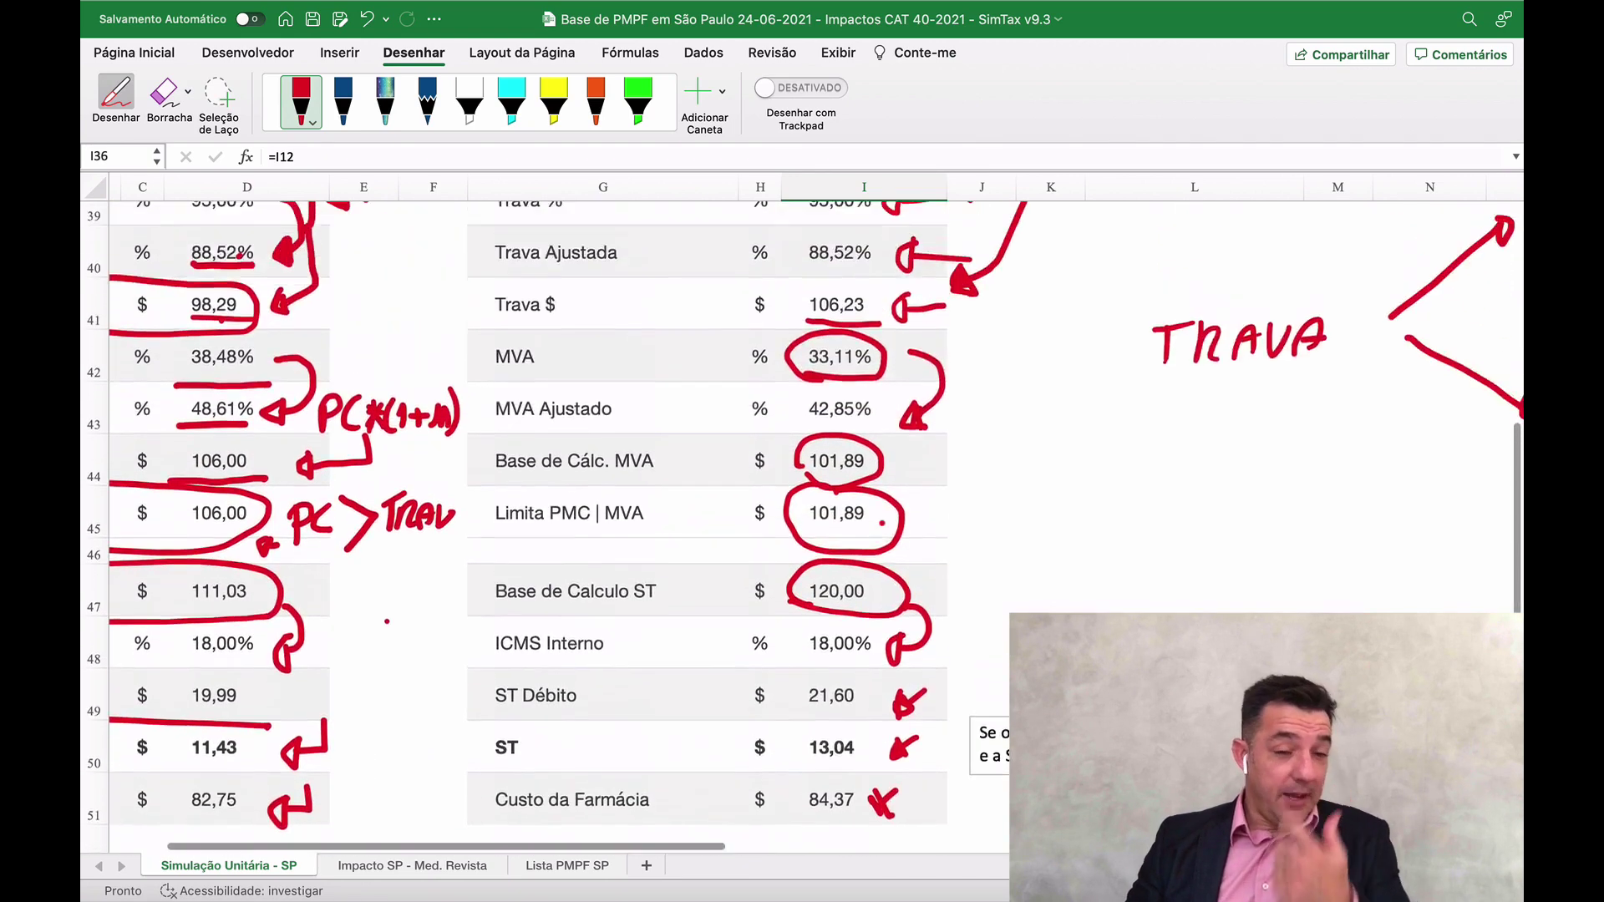
{"action": "scroll", "coordinate": [802, 501], "scroll_direction": "left", "scroll_amount": 3}
{"action": "scroll", "coordinate": [802, 518], "scroll_direction": "down", "scroll_amount": 2}
{"action": "scroll", "coordinate": [801, 518], "scroll_direction": "left", "scroll_amount": 2}
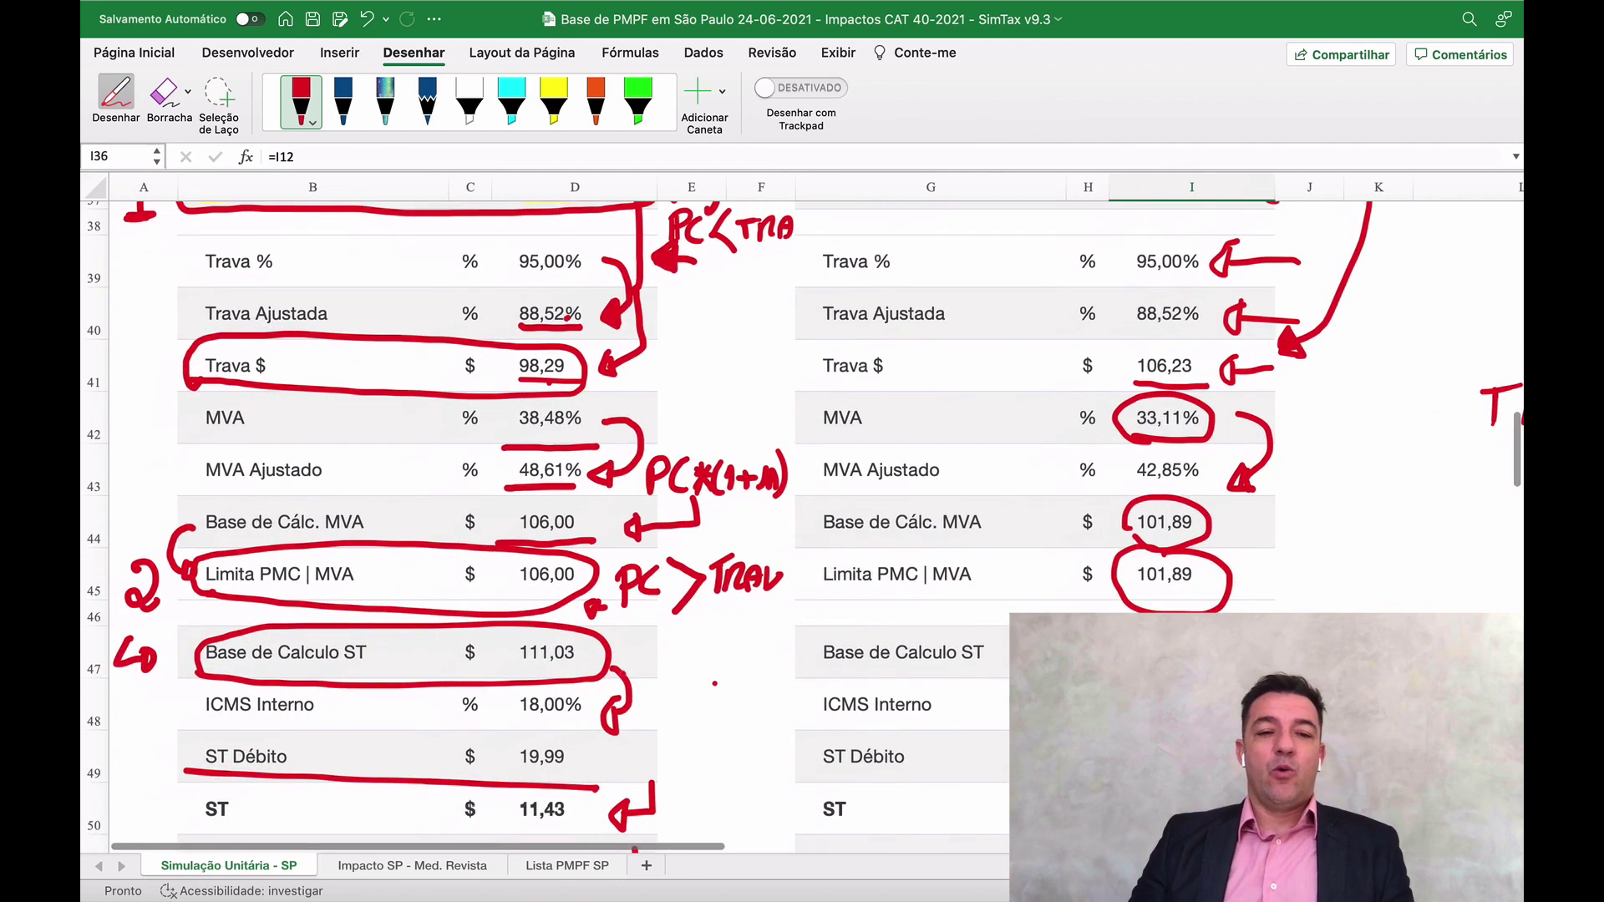
{"action": "left_click_drag", "start_coordinate": [505, 667], "coordinate": [575, 667]}
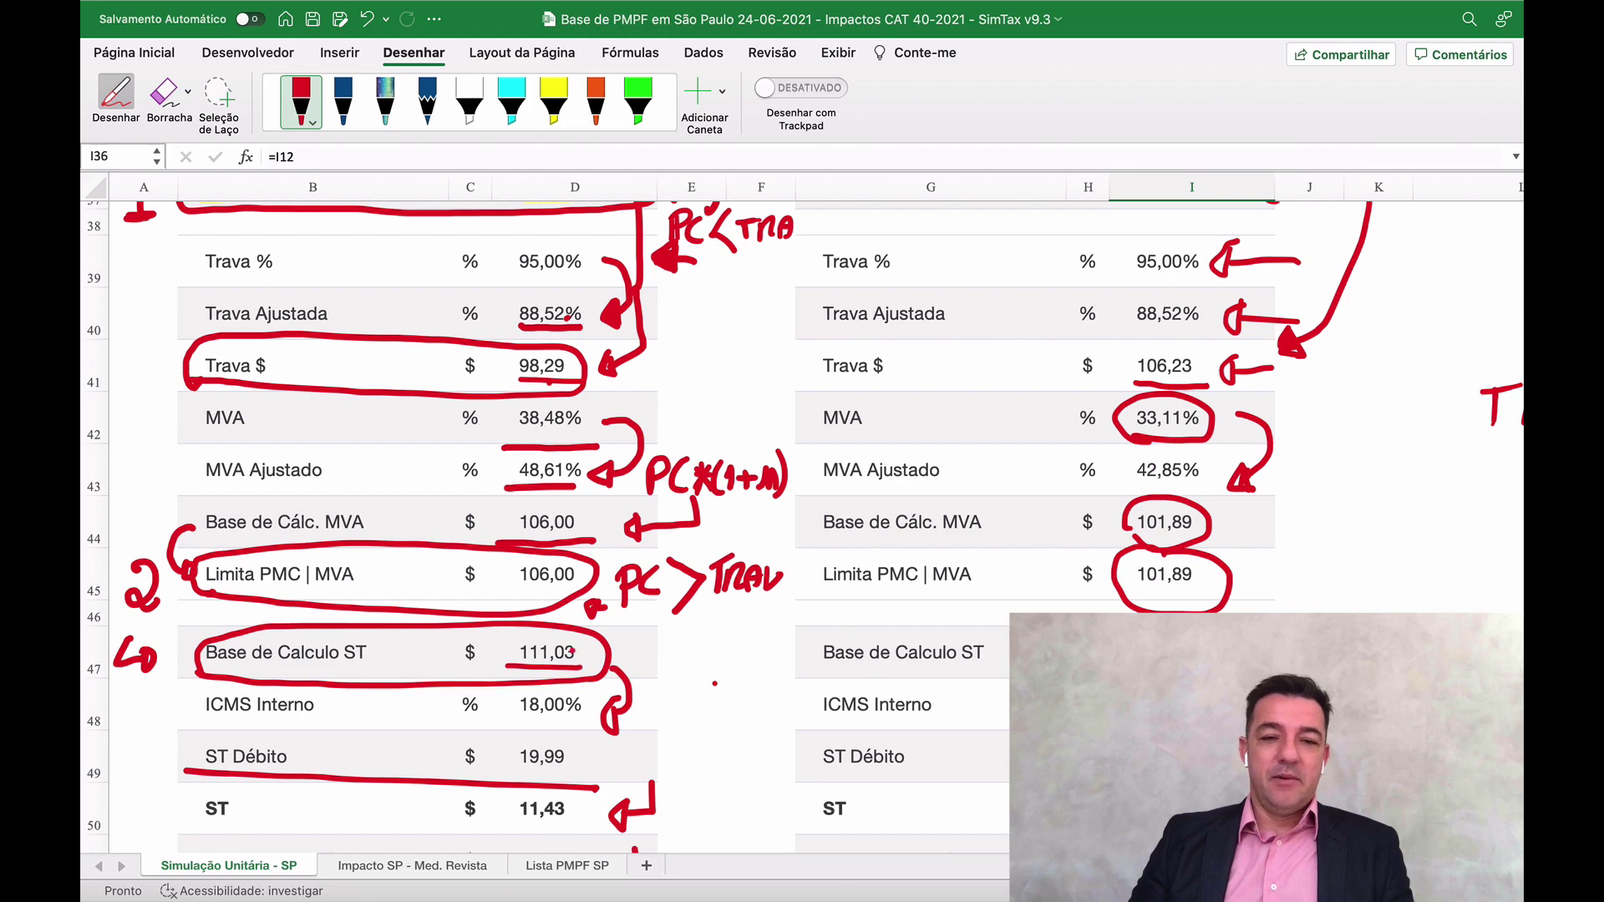
{"action": "scroll", "coordinate": [727, 526], "scroll_direction": "up", "scroll_amount": 5}
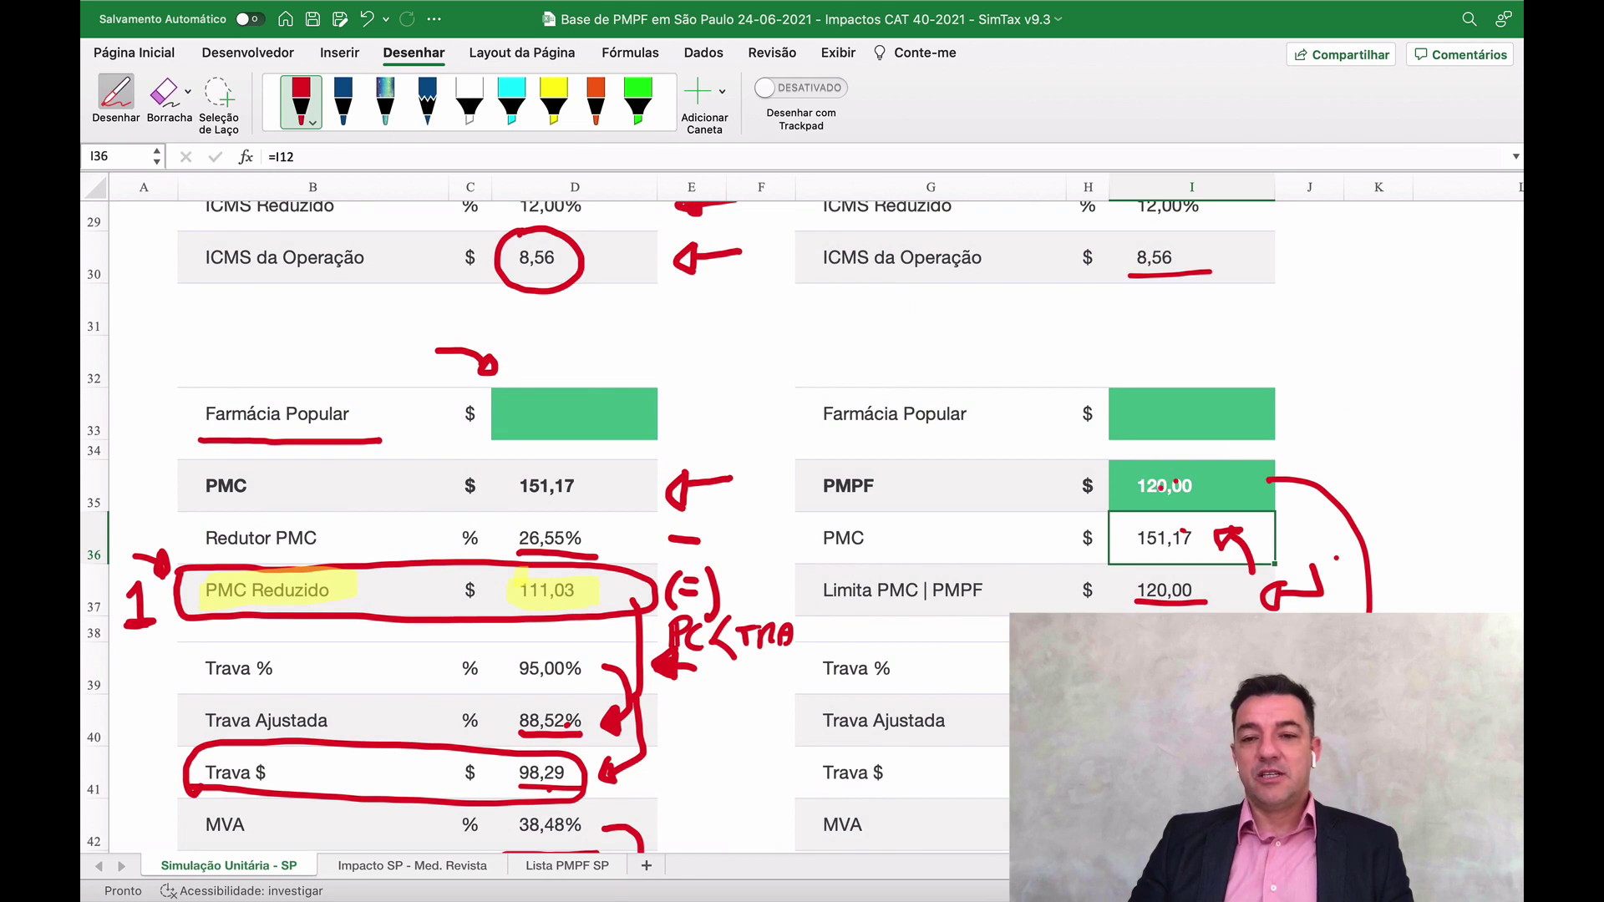
{"action": "left_click_drag", "start_coordinate": [1130, 501], "coordinate": [1236, 502]}
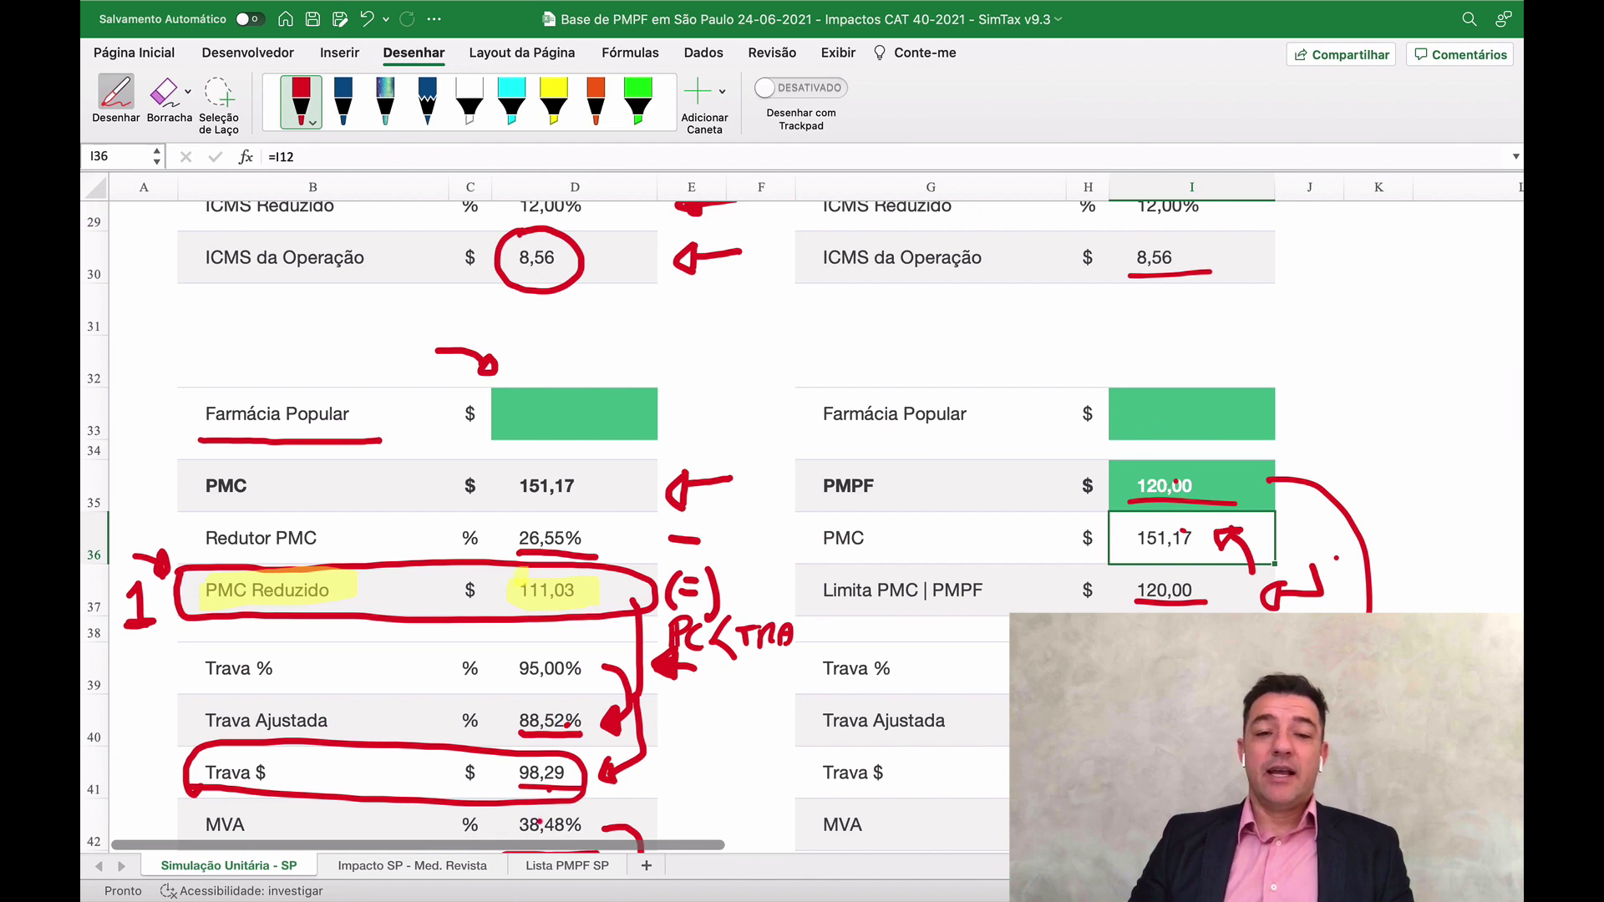
Step: Switch to the Impacto SP - Med. Revista sheet
{"action": "scroll", "coordinate": [627, 756], "scroll_direction": "down", "scroll_amount": 1}
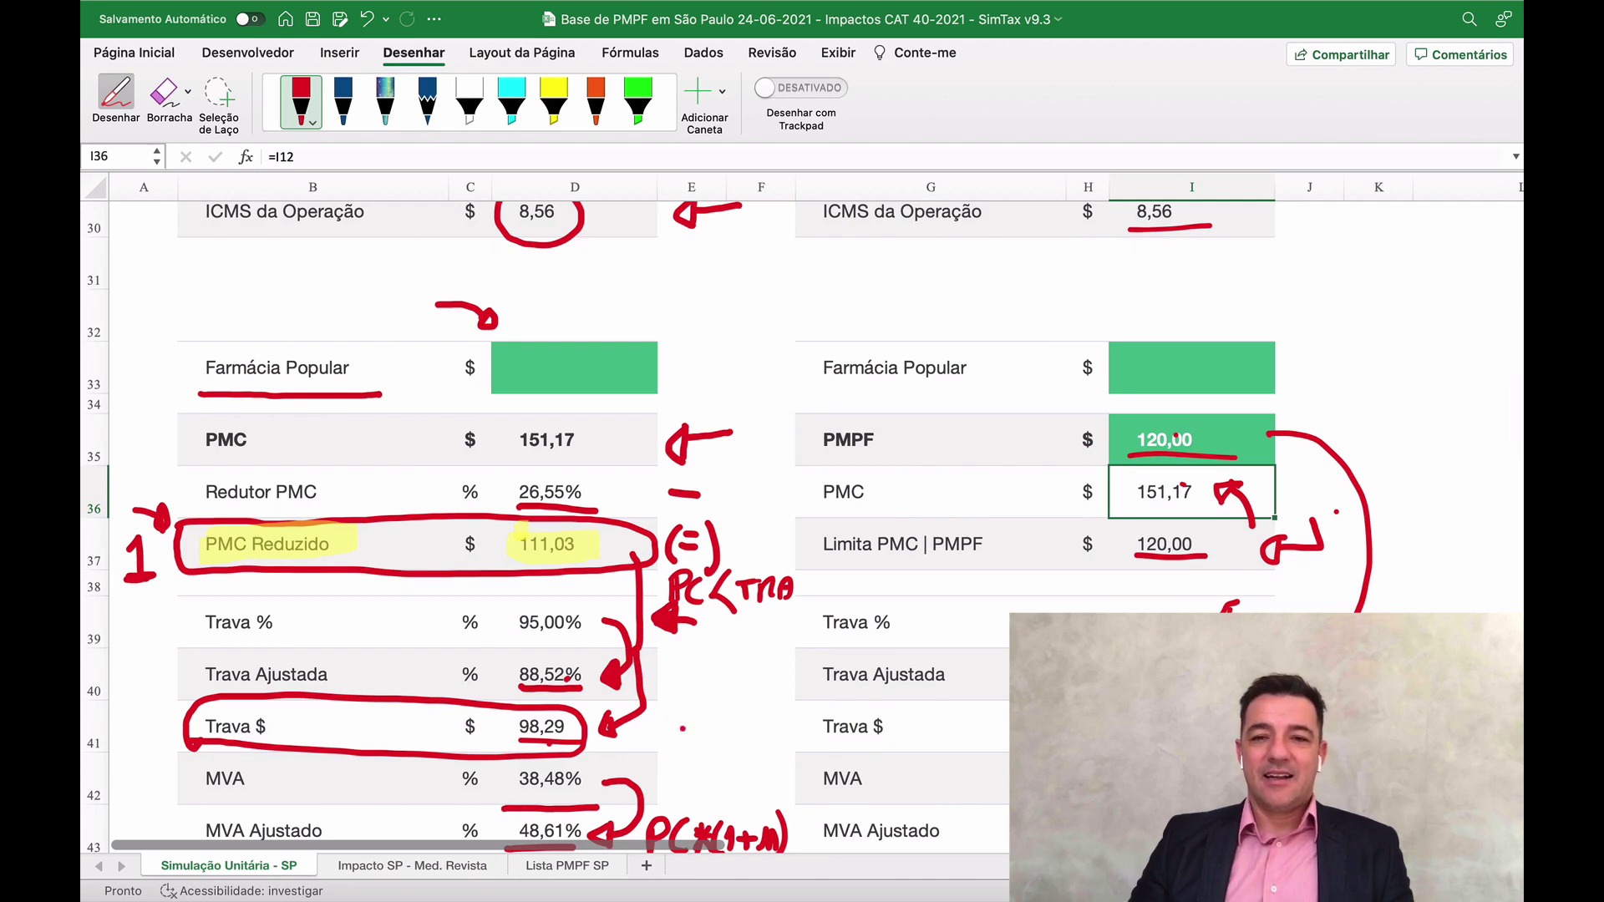
{"action": "scroll", "coordinate": [682, 728], "scroll_direction": "down", "scroll_amount": 8}
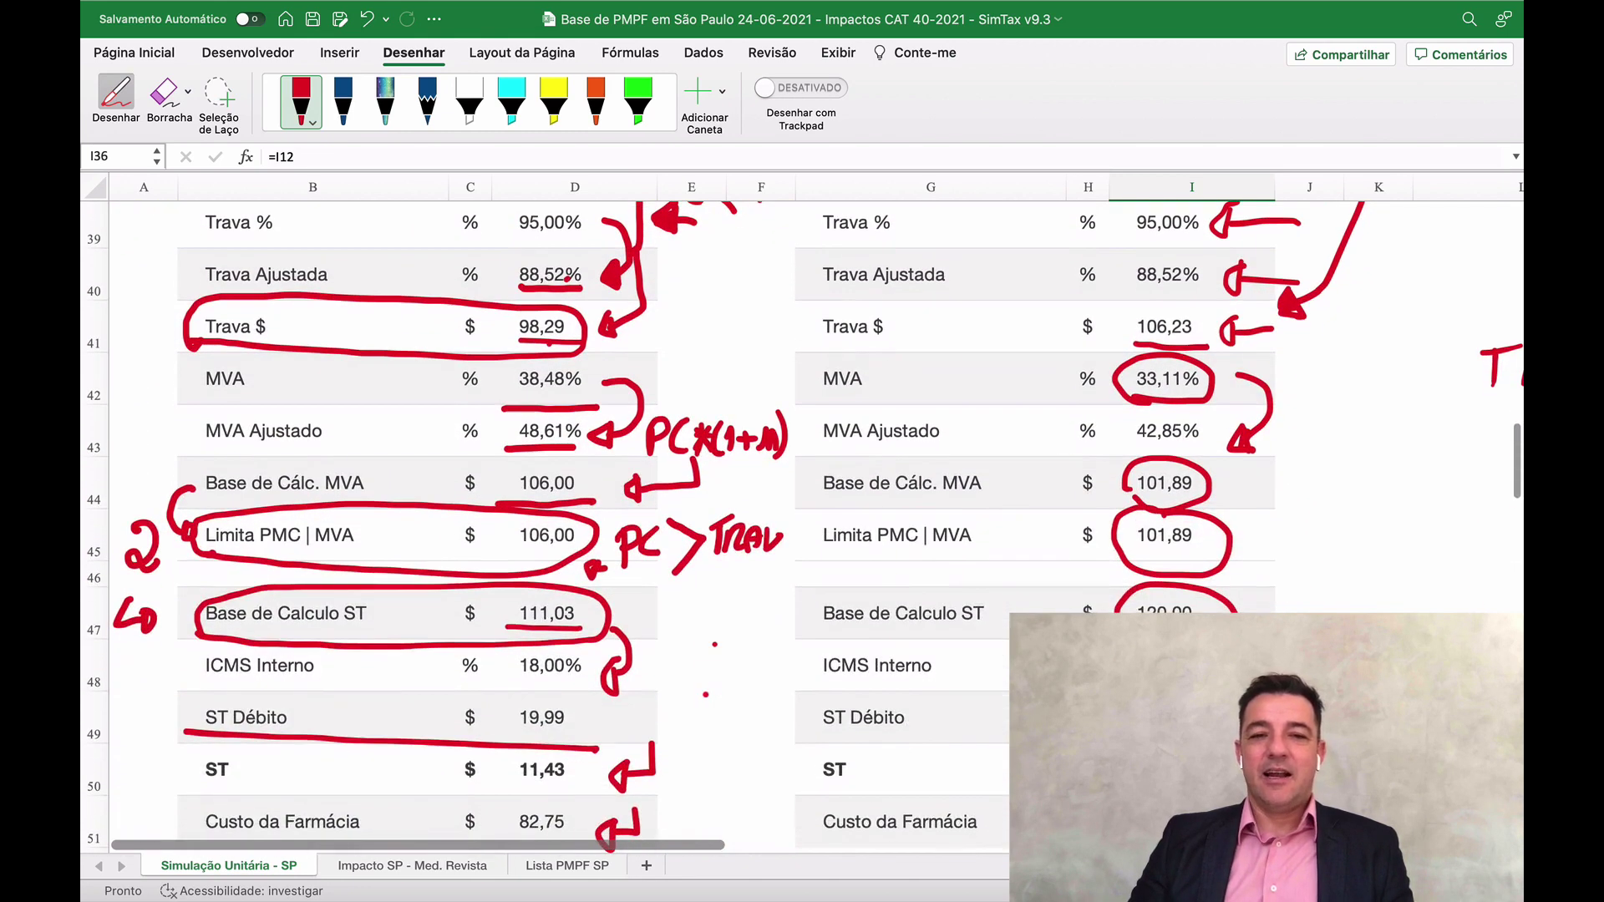
{"action": "left_click", "coordinate": [375, 869]}
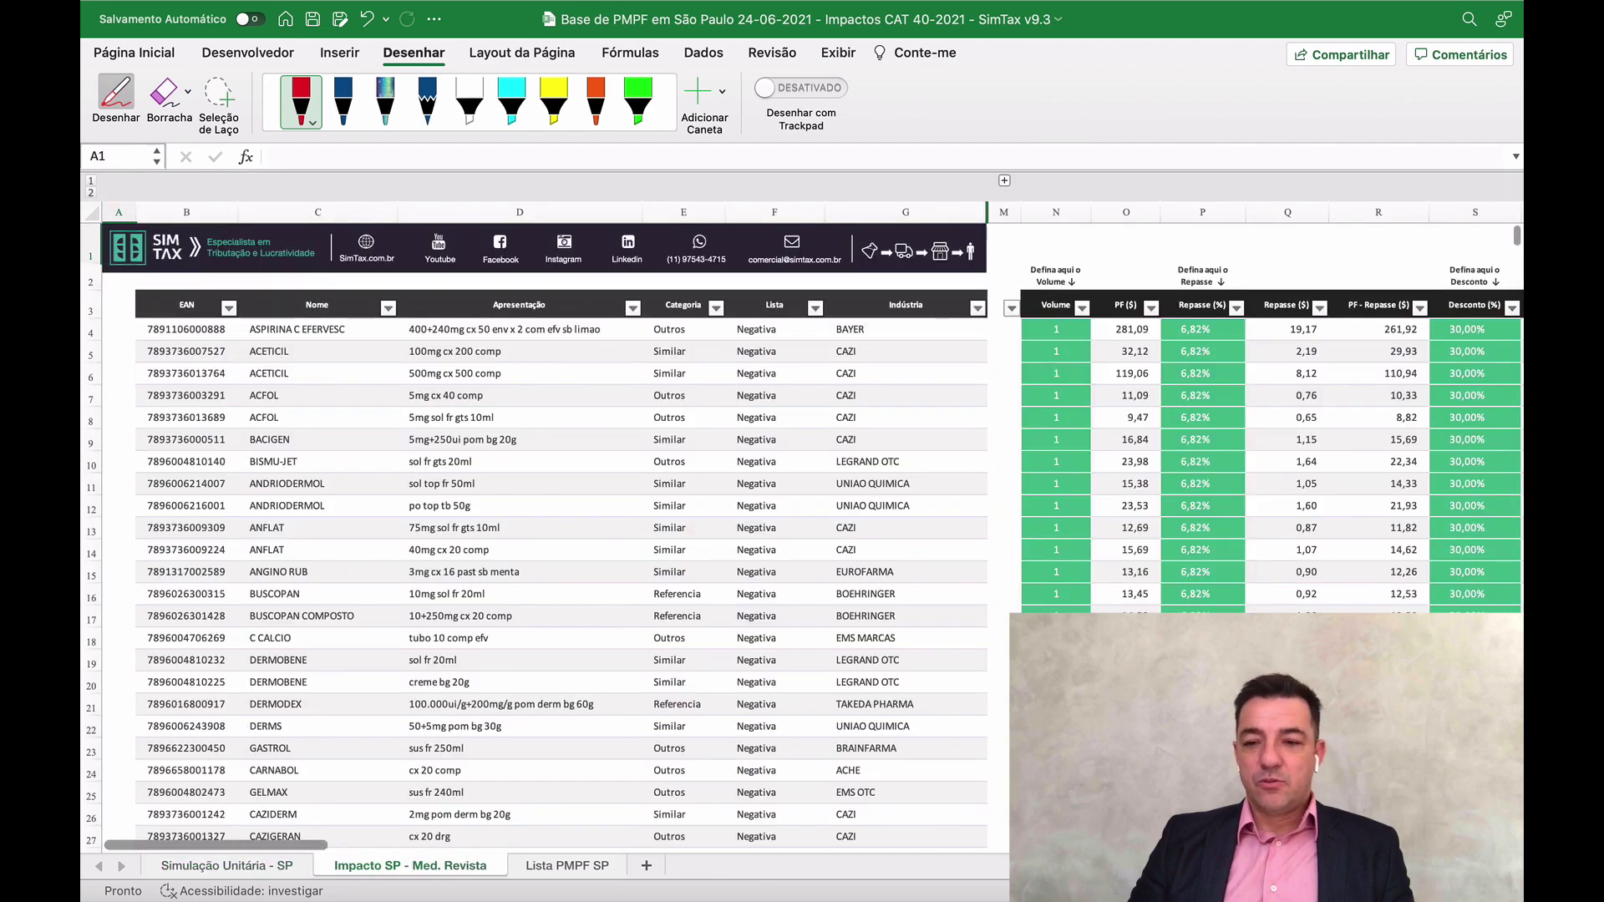
{"action": "scroll", "coordinate": [552, 518], "scroll_direction": "up", "scroll_amount": 5, "text": "ctrl"}
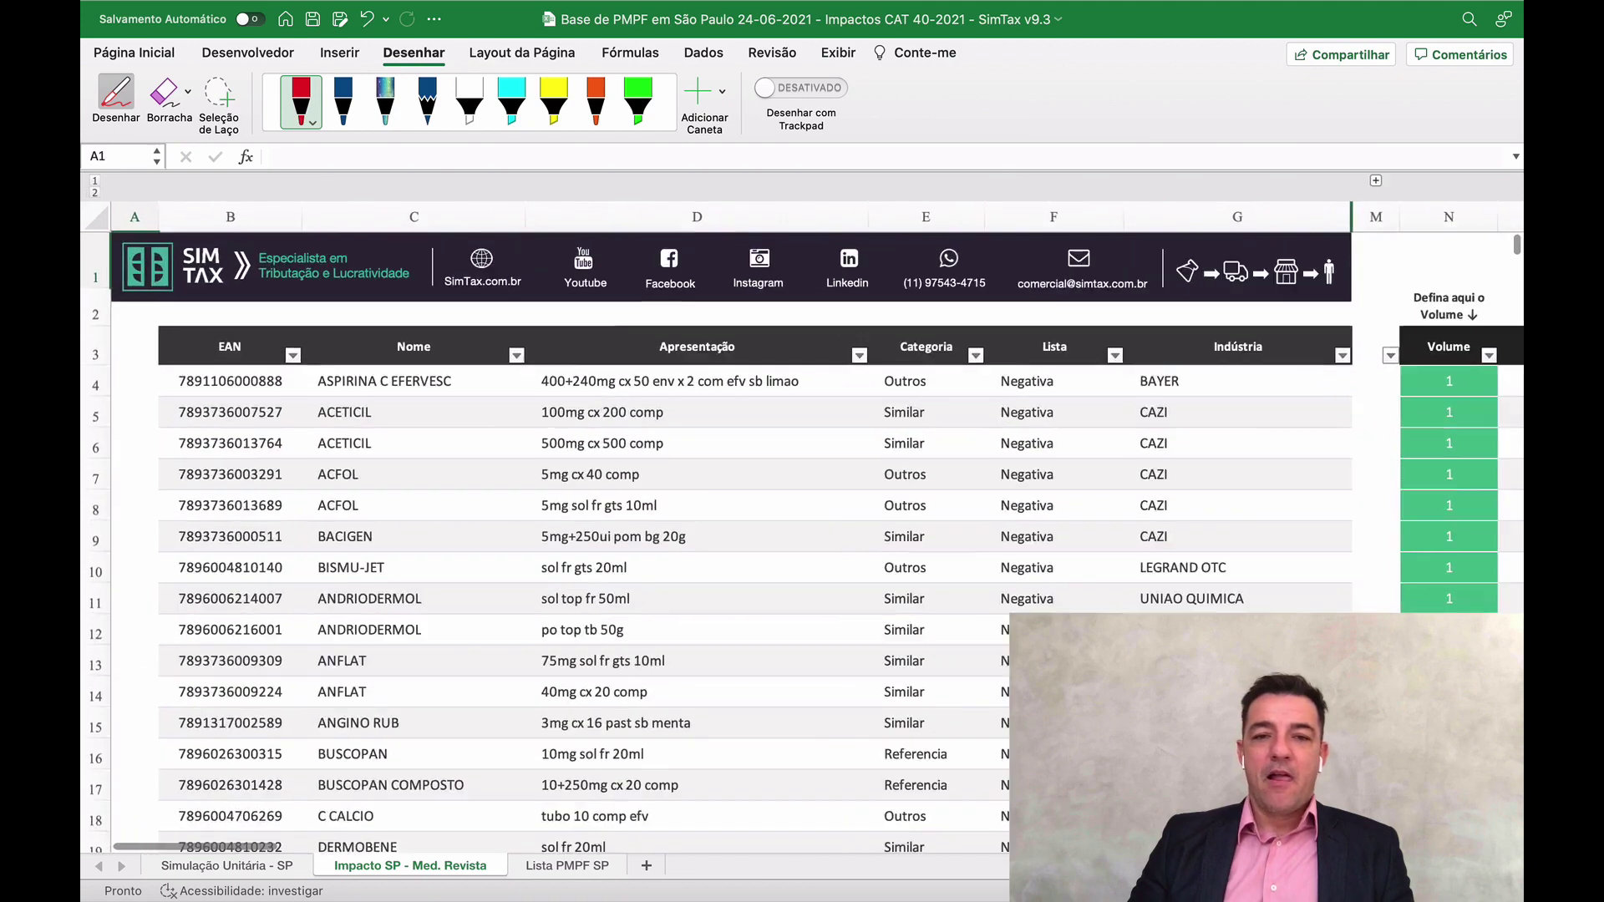
Step: Examine the product, Volume, PF, Repasse, Desconto and CAT 94/17 versus CAT 40/21 ST base columns, and leave ink drawing mode
{"action": "scroll", "coordinate": [752, 533], "scroll_direction": "right", "scroll_amount": 3}
{"action": "scroll", "coordinate": [752, 533], "scroll_direction": "left", "scroll_amount": 8}
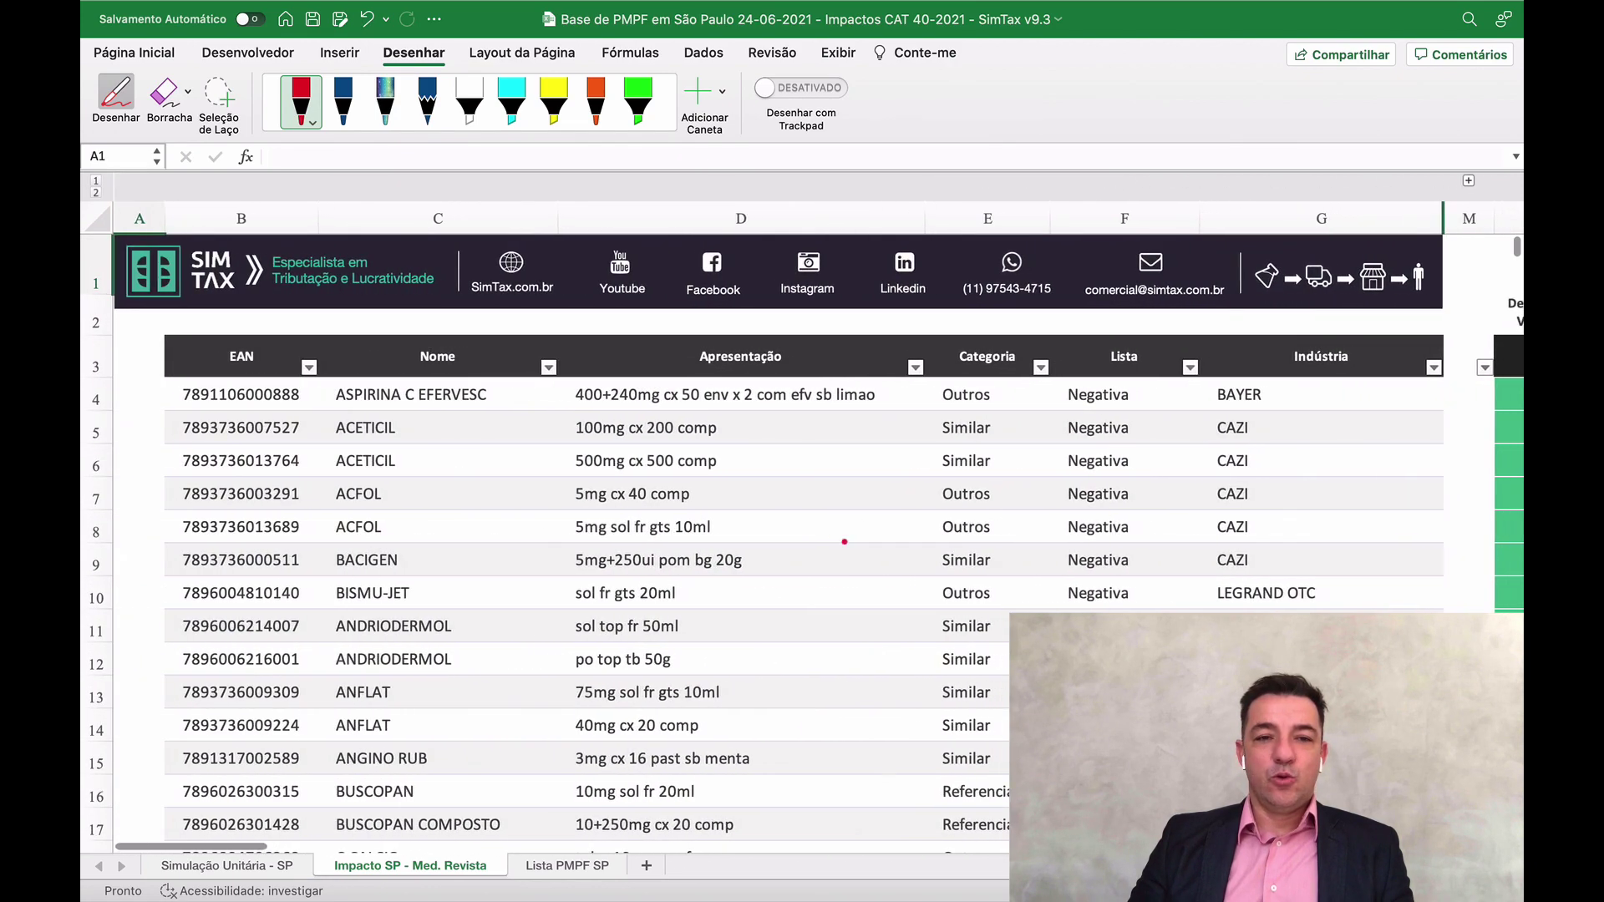
{"action": "scroll", "coordinate": [752, 533], "scroll_direction": "right", "scroll_amount": 10}
{"action": "scroll", "coordinate": [760, 535], "scroll_direction": "down", "scroll_amount": 1}
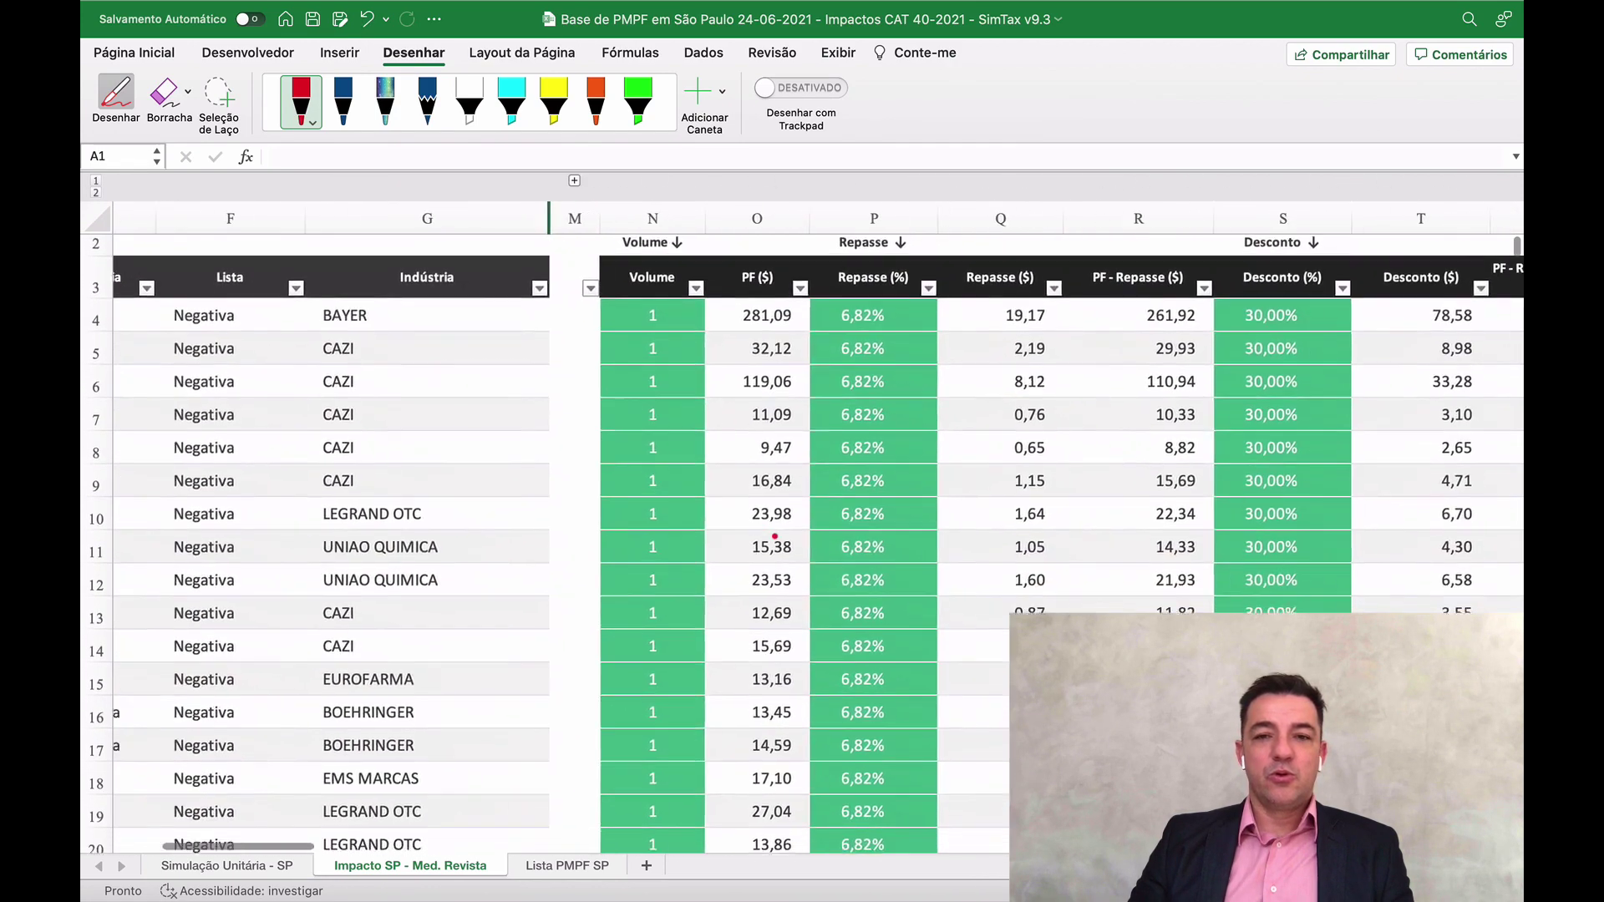
{"action": "scroll", "coordinate": [774, 536], "scroll_direction": "up", "scroll_amount": 2}
{"action": "scroll", "coordinate": [774, 536], "scroll_direction": "right", "scroll_amount": 1}
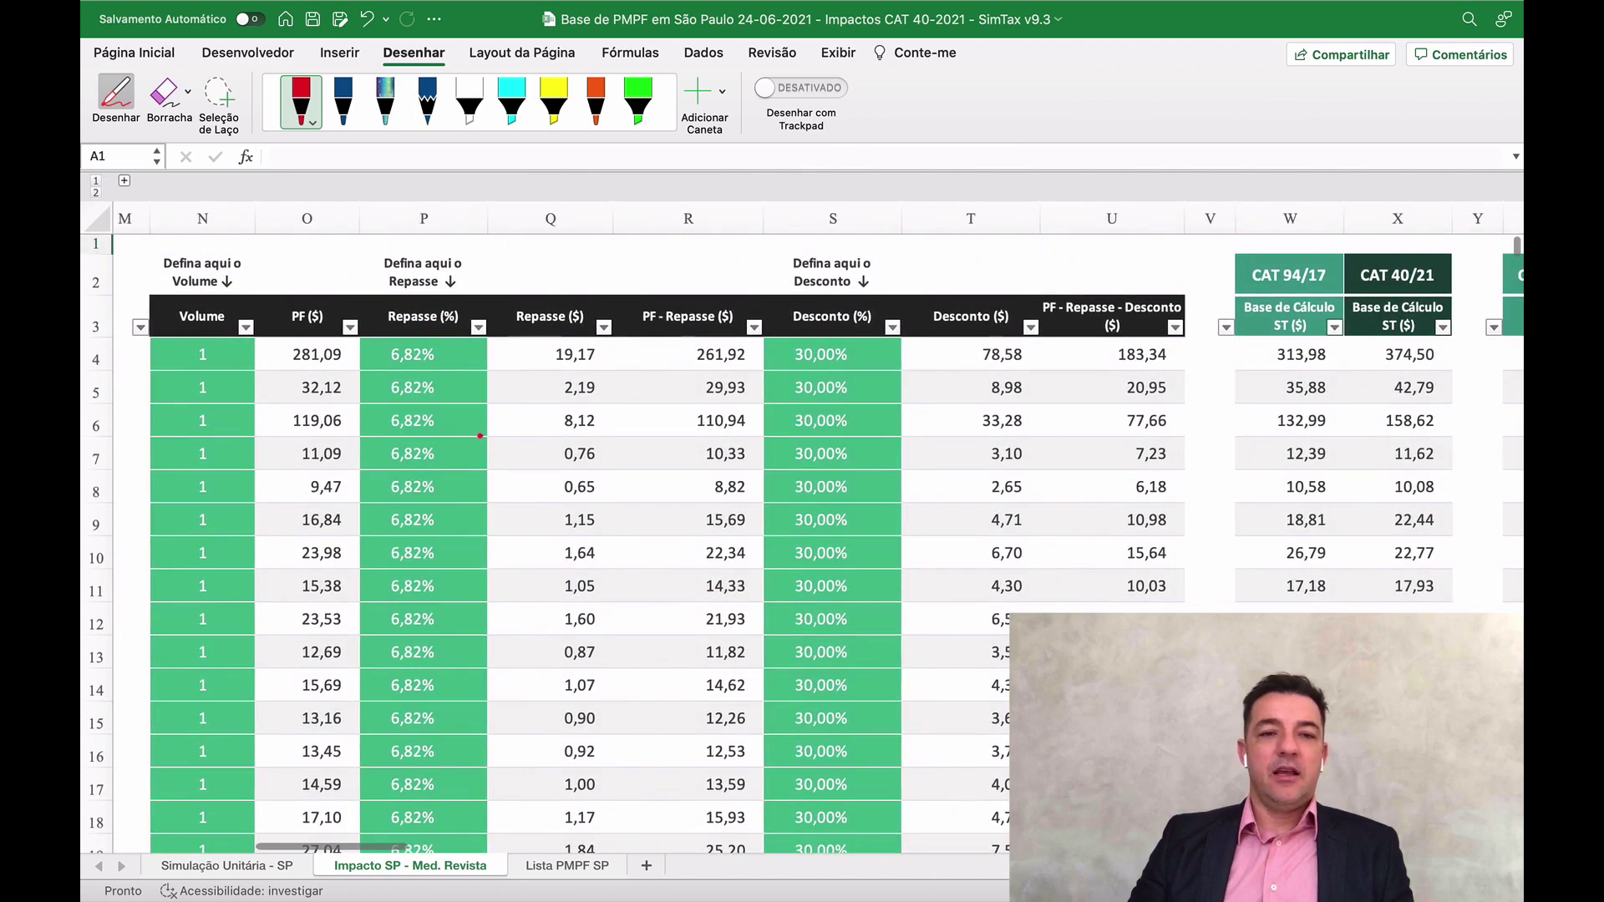
{"action": "scroll", "coordinate": [480, 436], "scroll_direction": "left", "scroll_amount": 10}
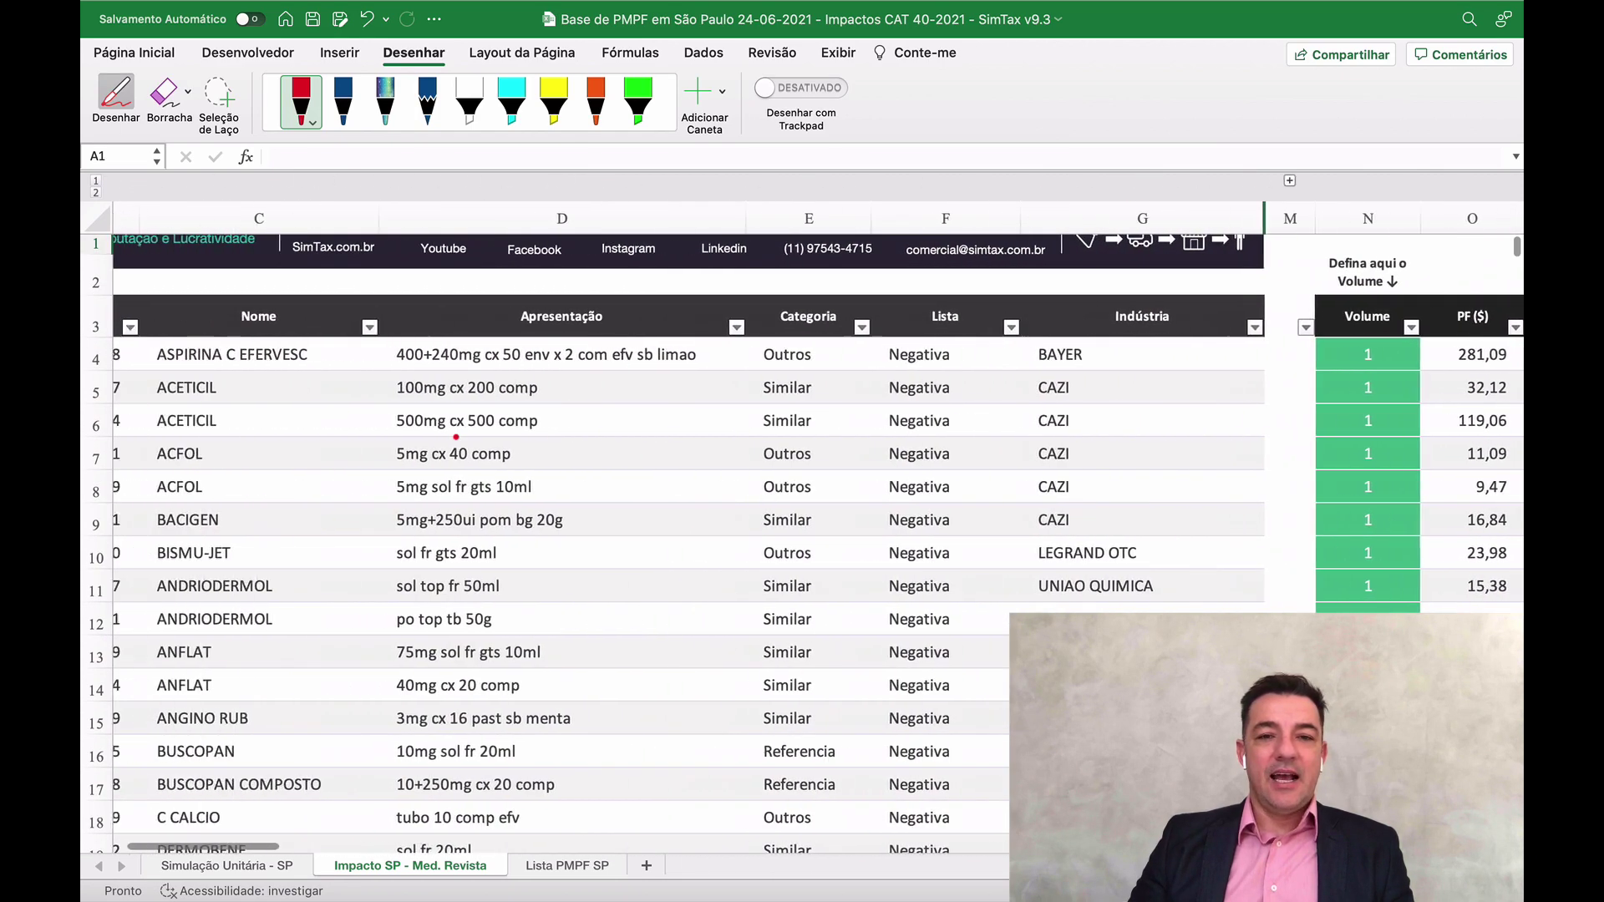
{"action": "scroll", "coordinate": [456, 436], "scroll_direction": "left", "scroll_amount": 3}
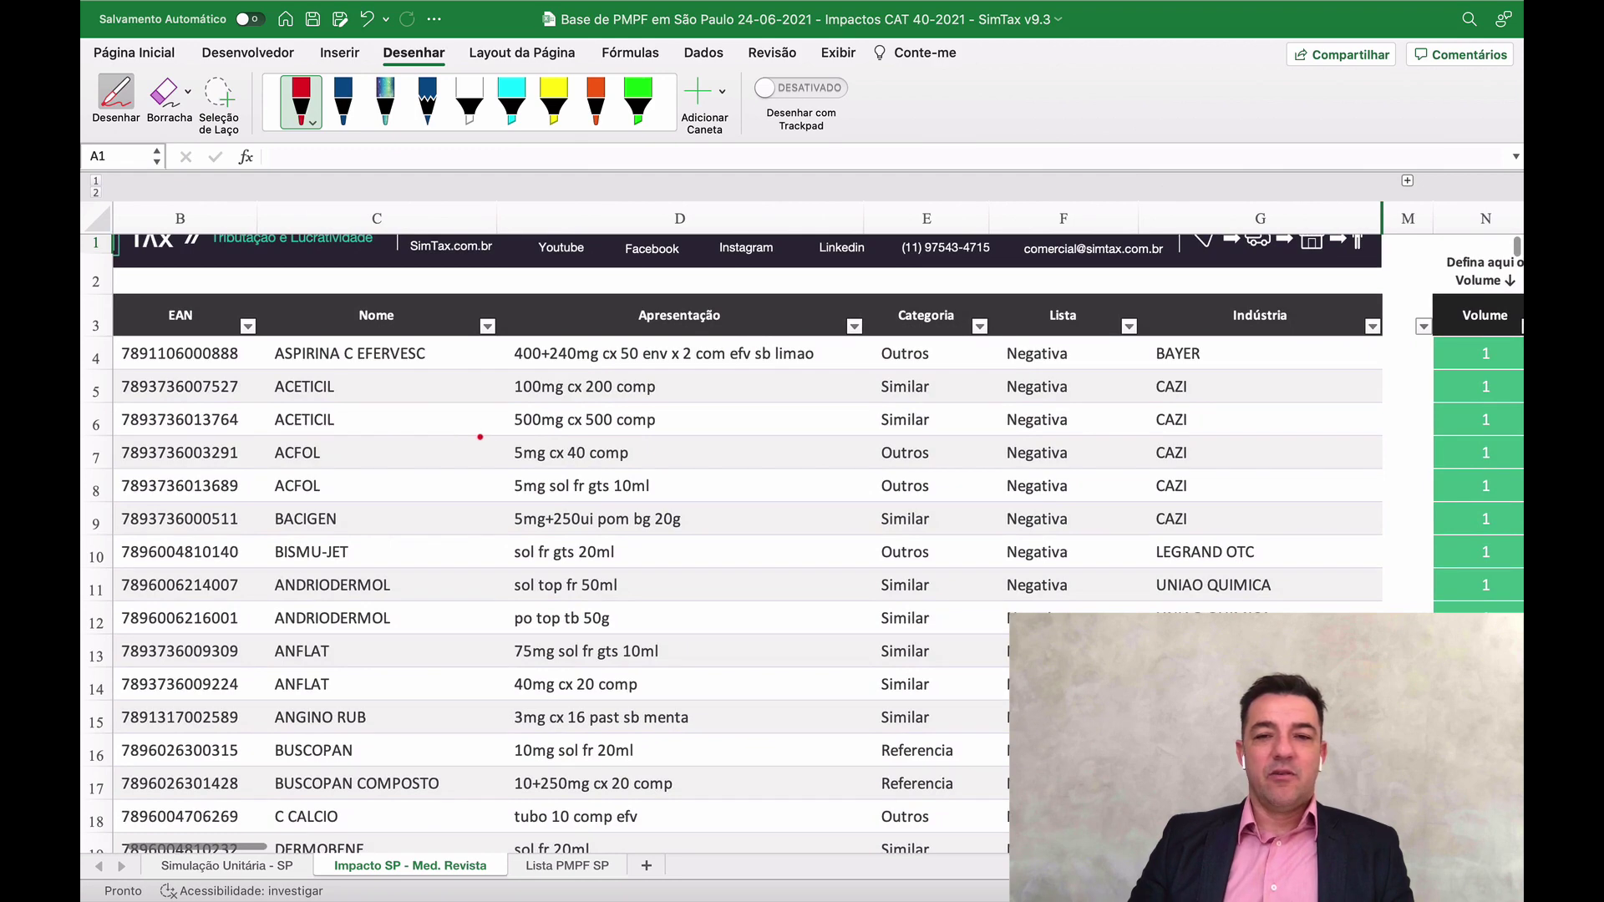
{"action": "scroll", "coordinate": [481, 436], "scroll_direction": "right", "scroll_amount": 10}
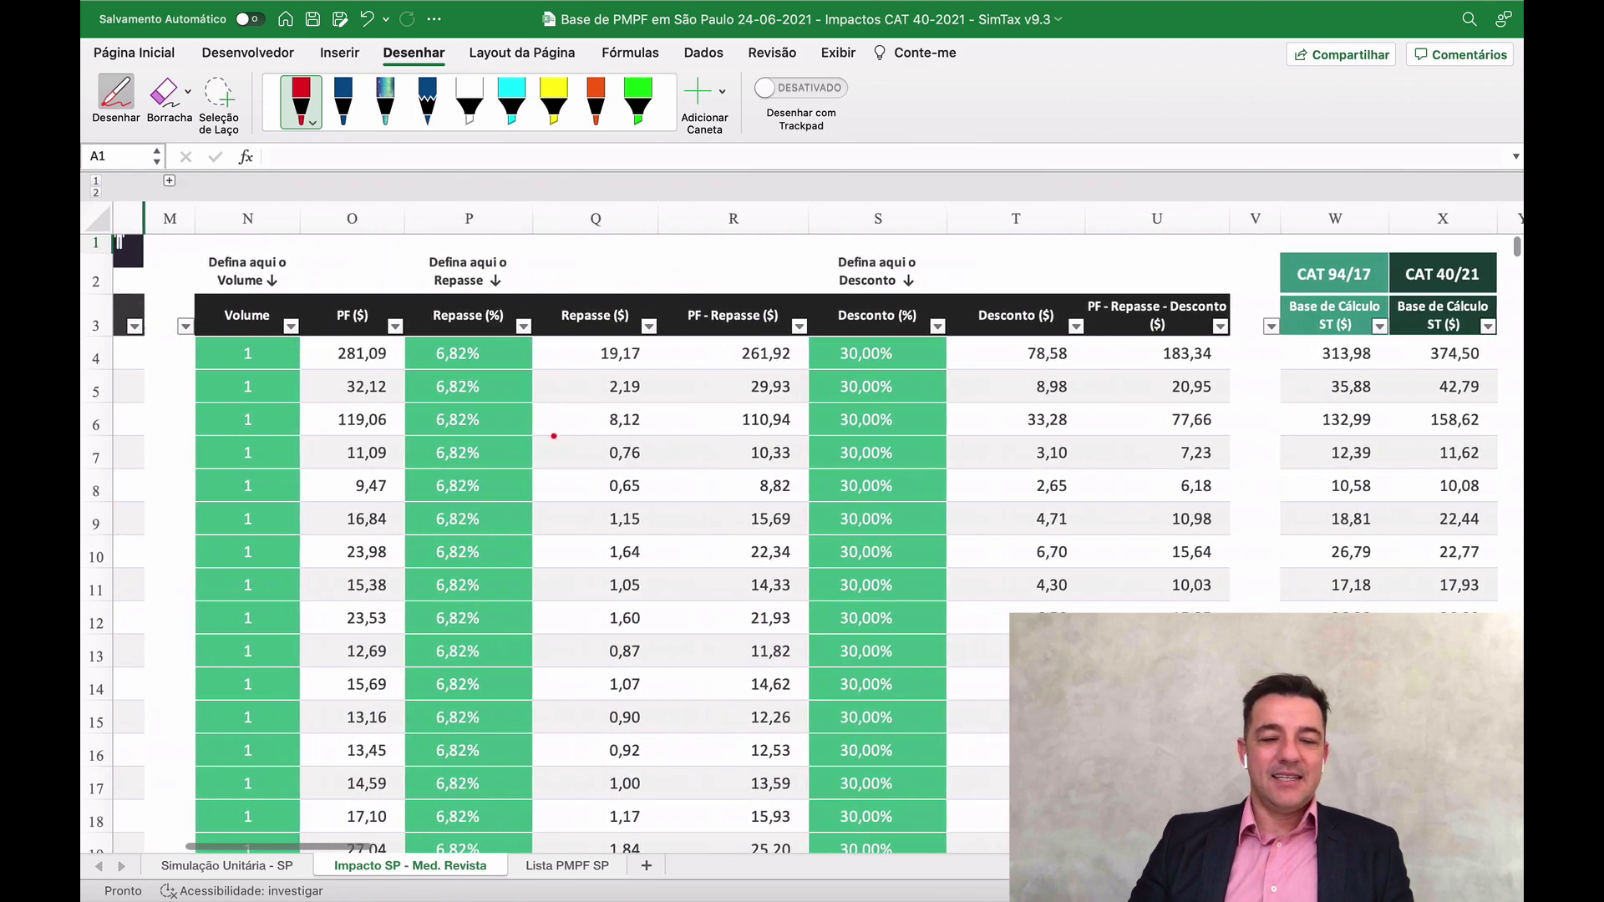
{"action": "scroll", "coordinate": [378, 393], "scroll_direction": "right", "scroll_amount": 2}
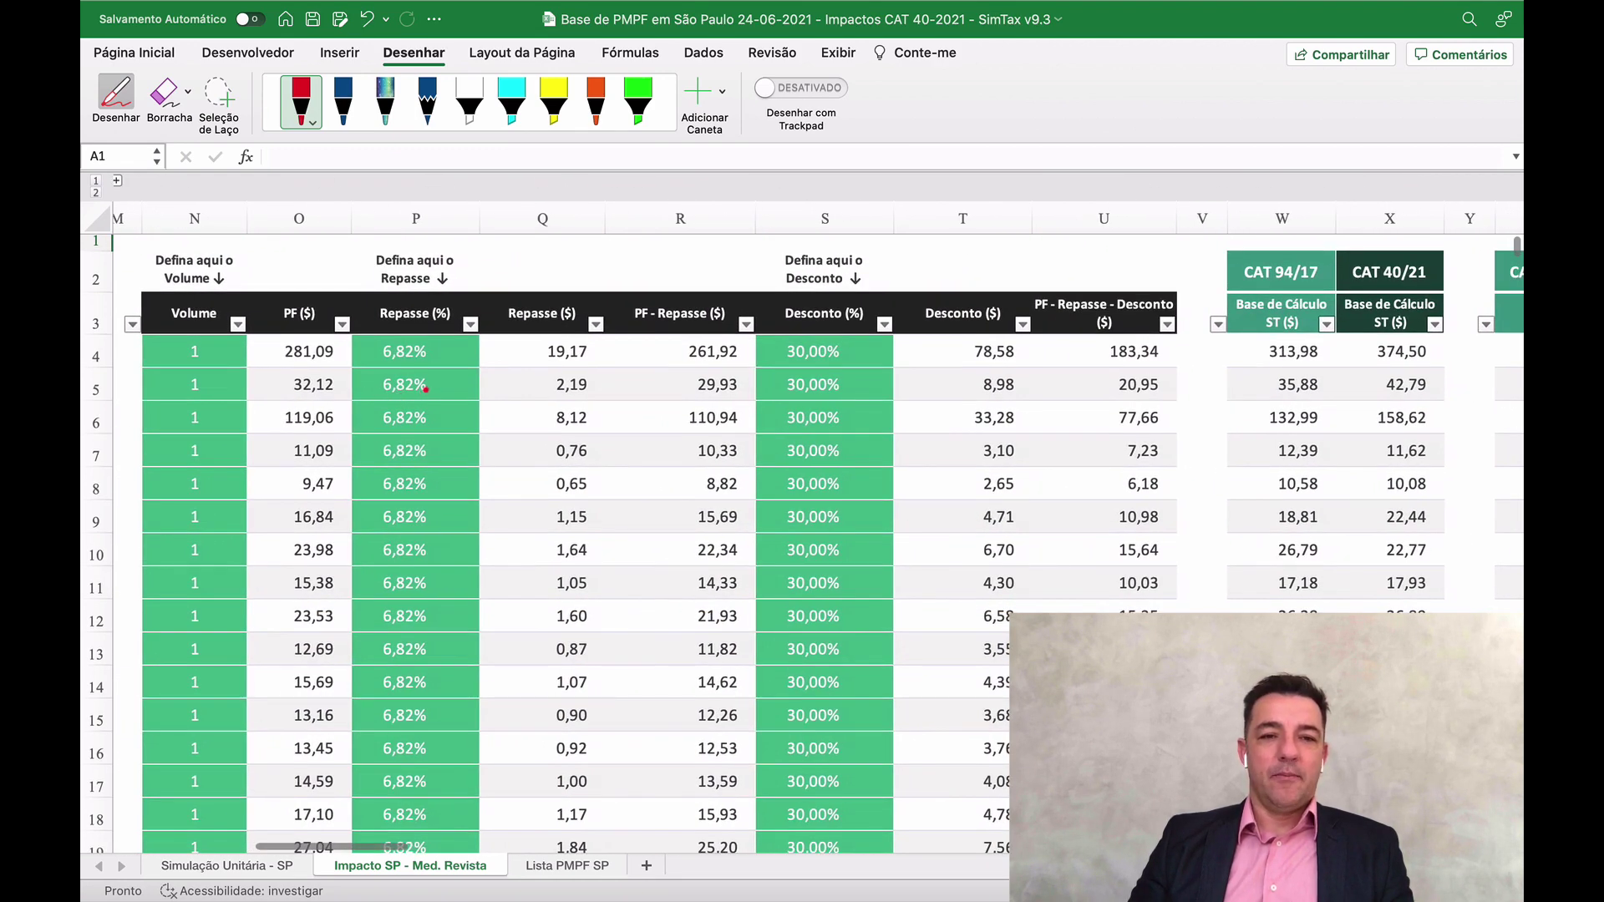
{"action": "scroll", "coordinate": [426, 389], "scroll_direction": "down", "scroll_amount": 1}
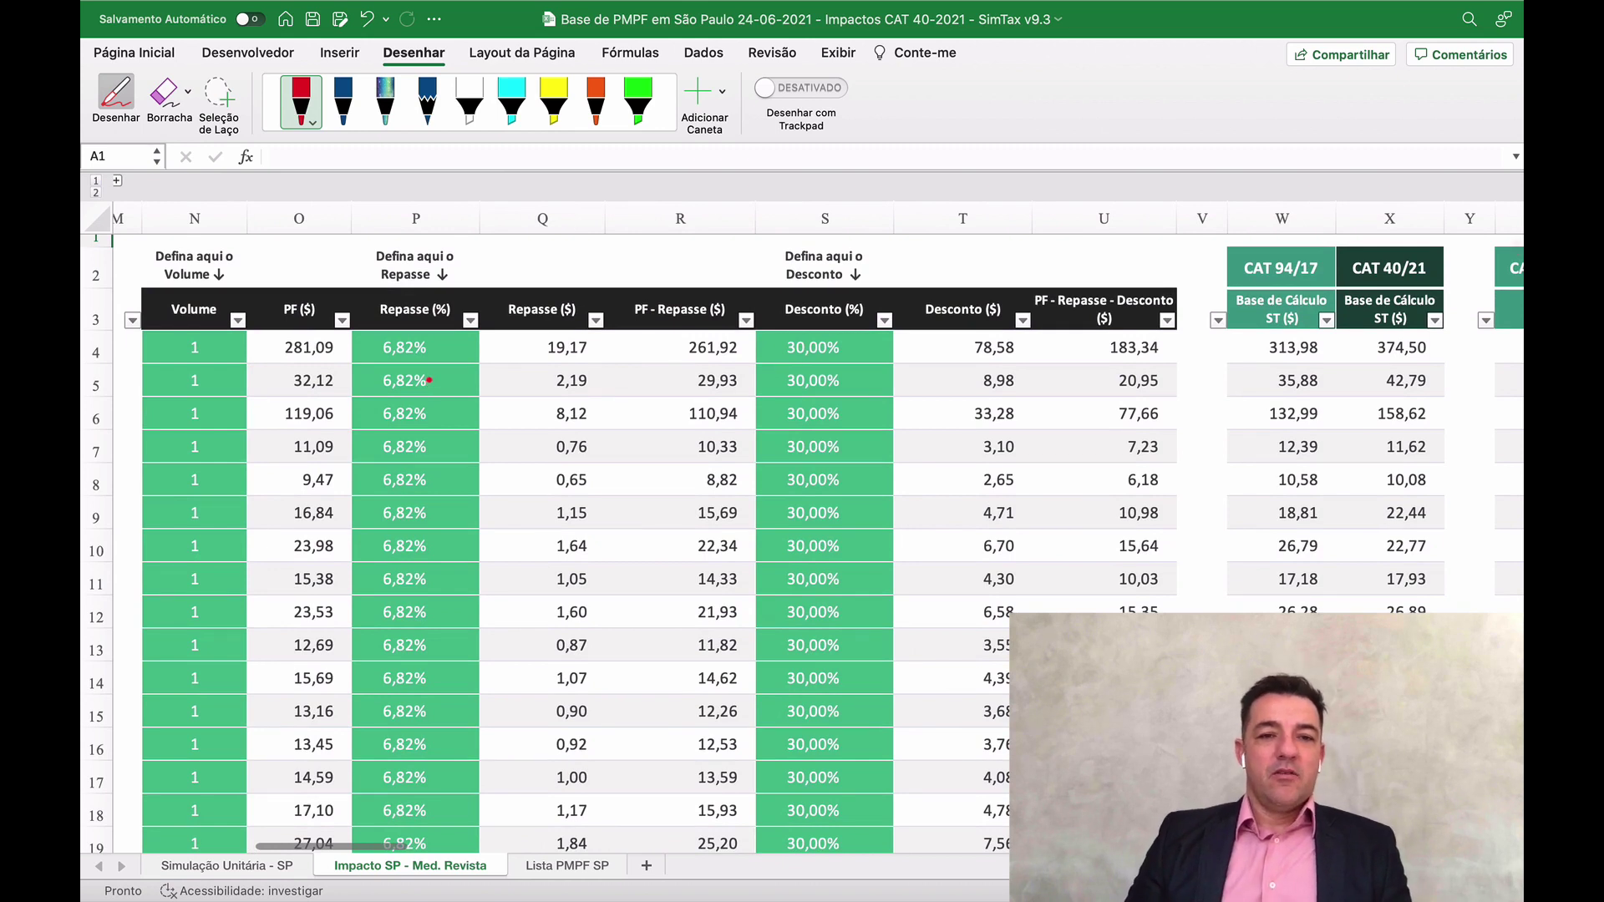
{"action": "key", "text": "Escape"}
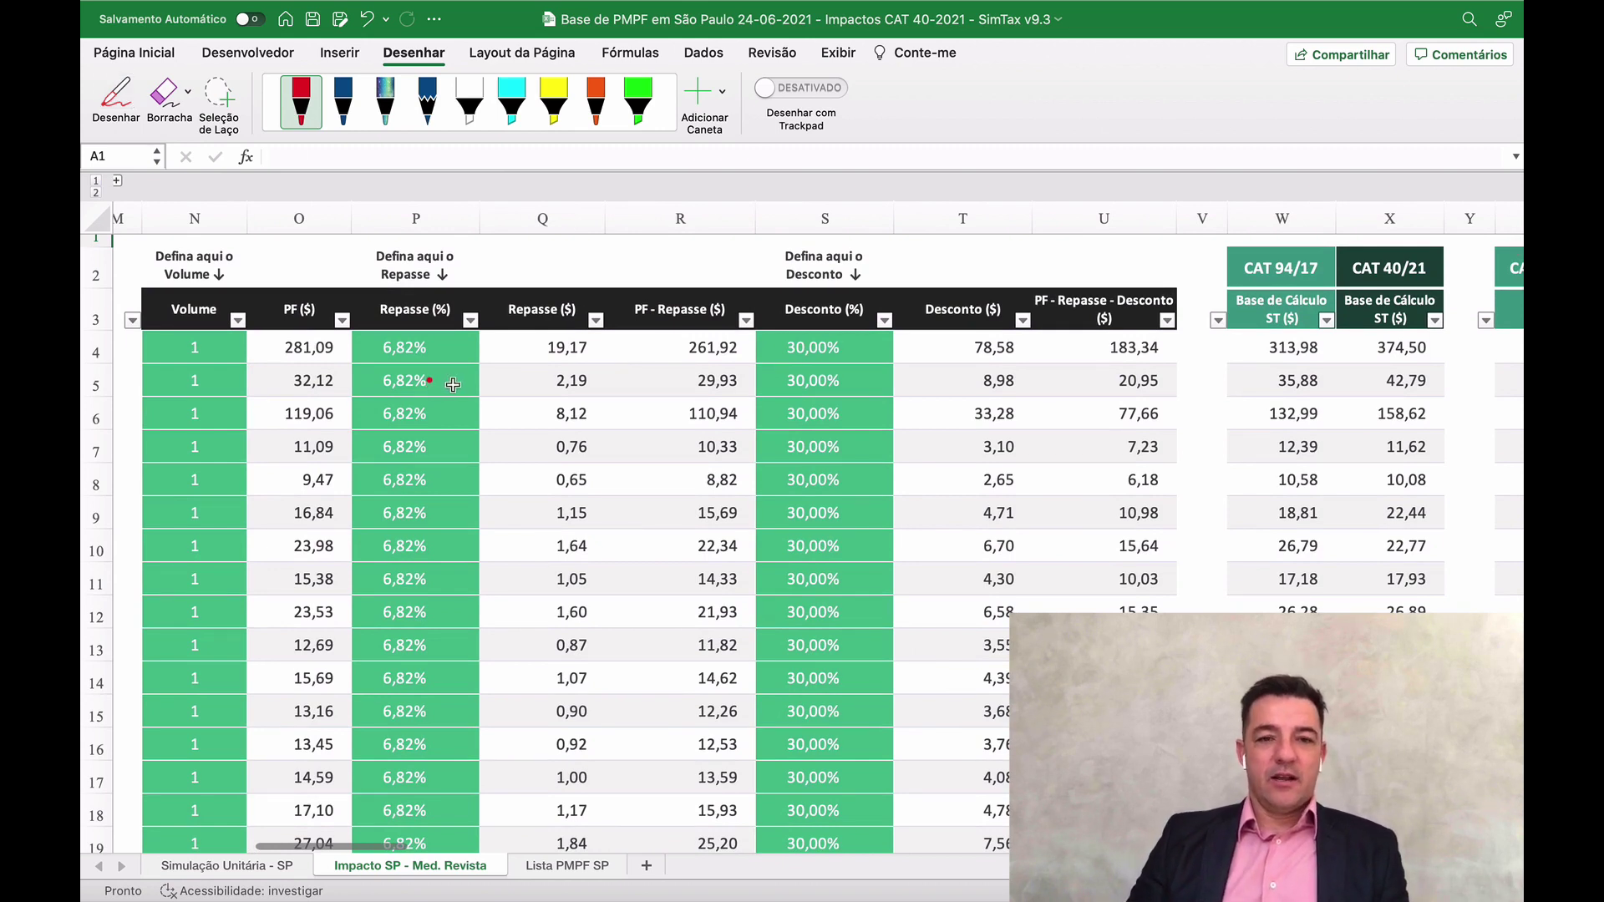
Step: Set the Repasse (%) of the product in row 5 to 0%
{"action": "left_click", "coordinate": [452, 385]}
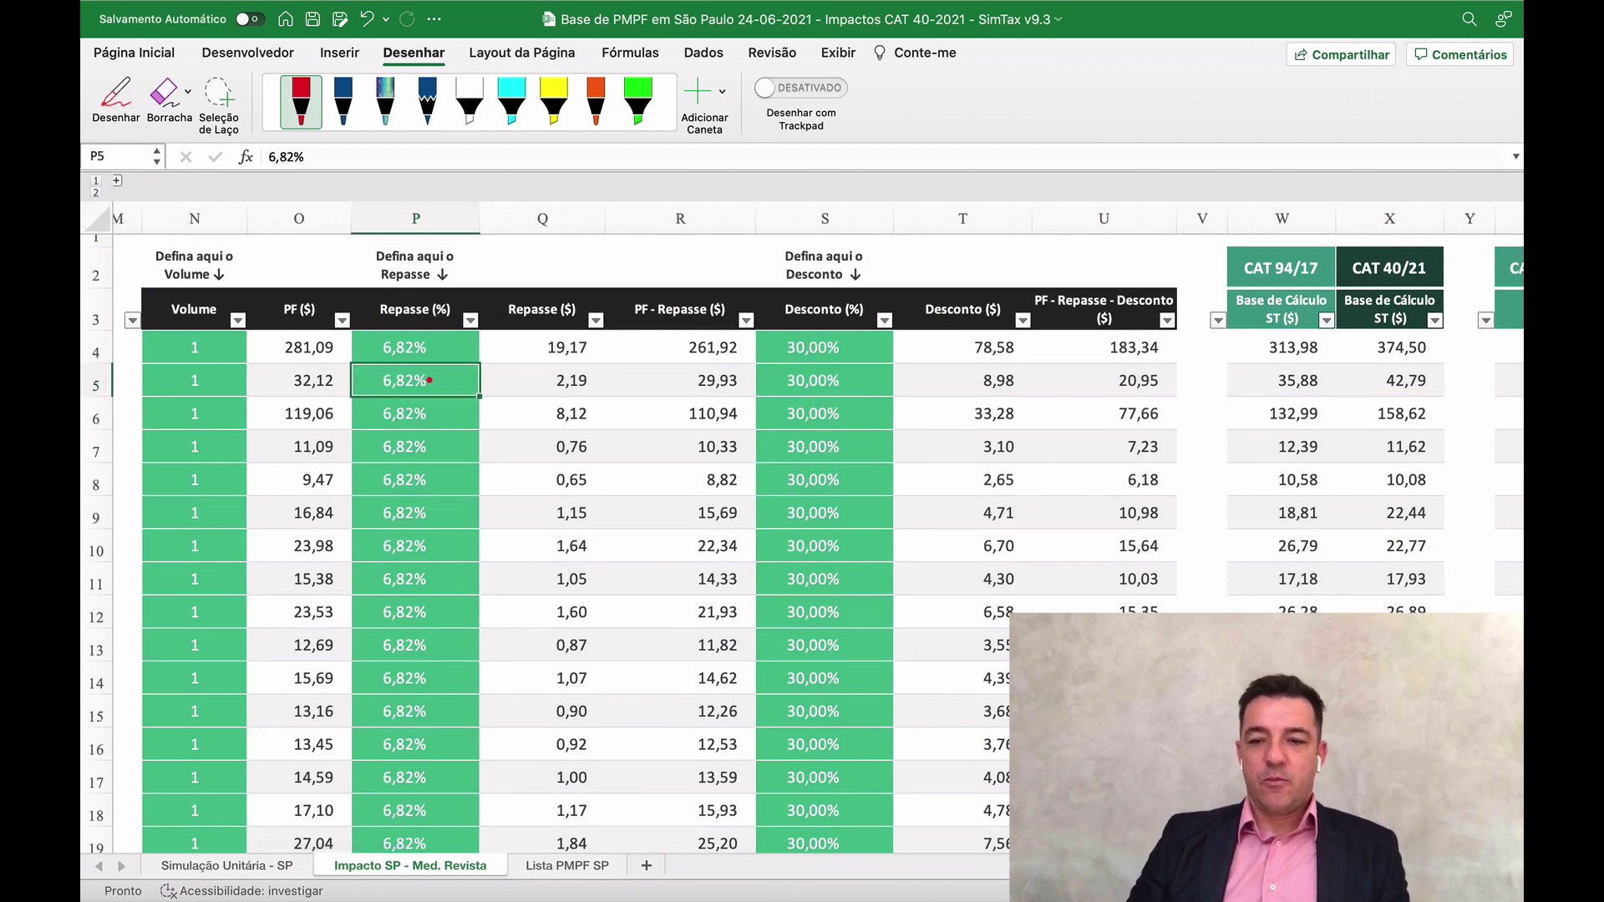
{"action": "scroll", "coordinate": [428, 380], "scroll_direction": "up", "scroll_amount": 3}
{"action": "scroll", "coordinate": [532, 487], "scroll_direction": "up", "scroll_amount": 1}
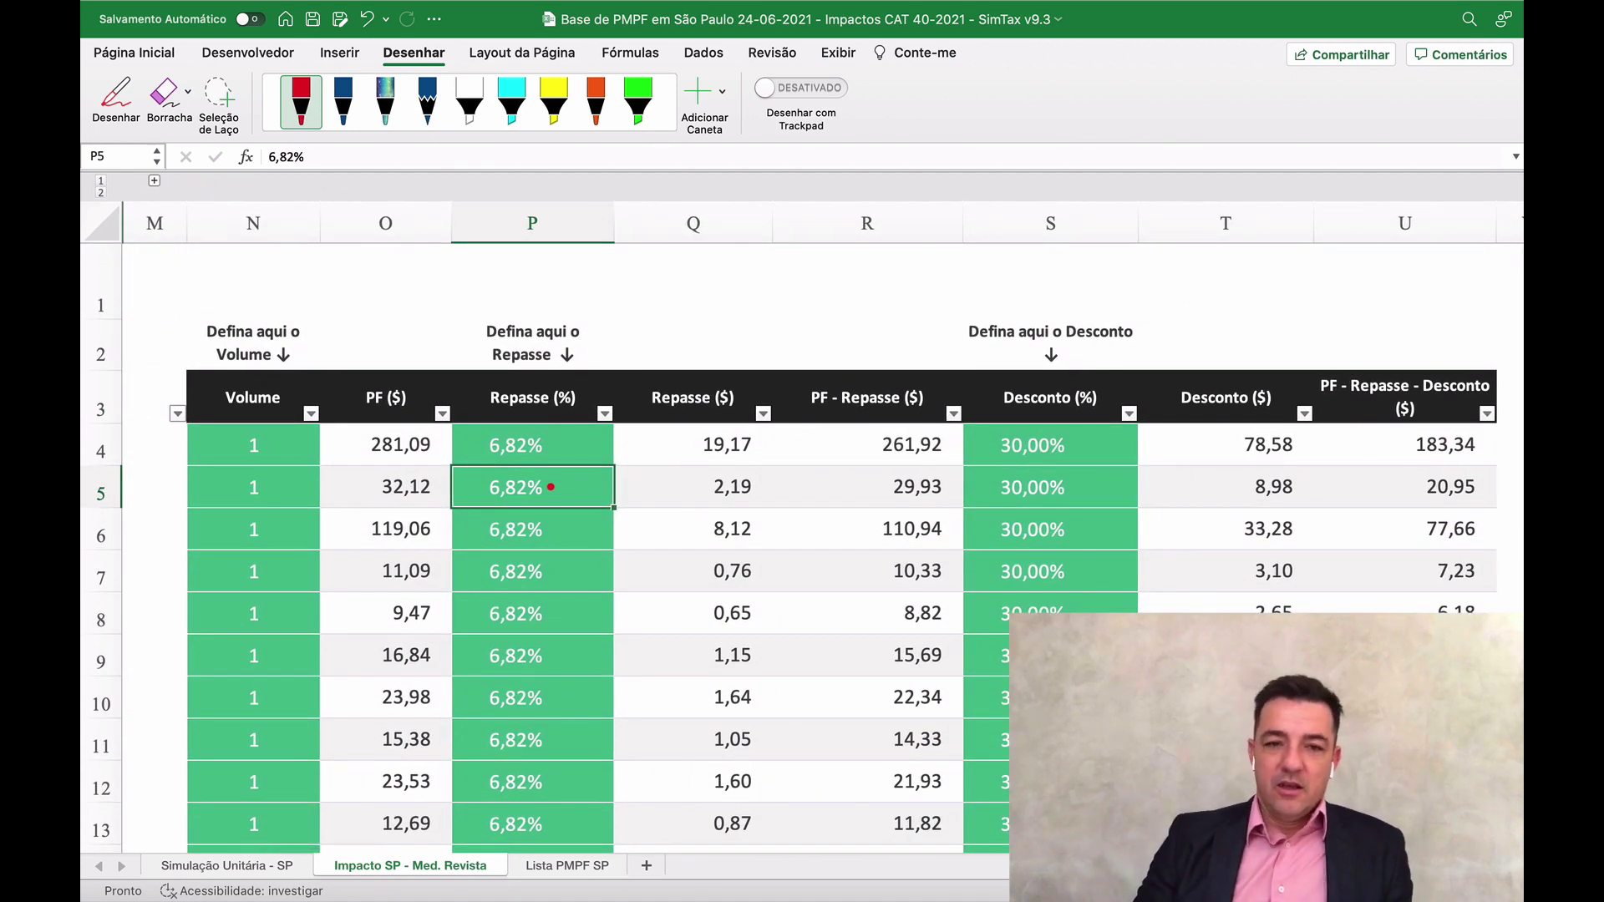
{"action": "type", "text": "0"}
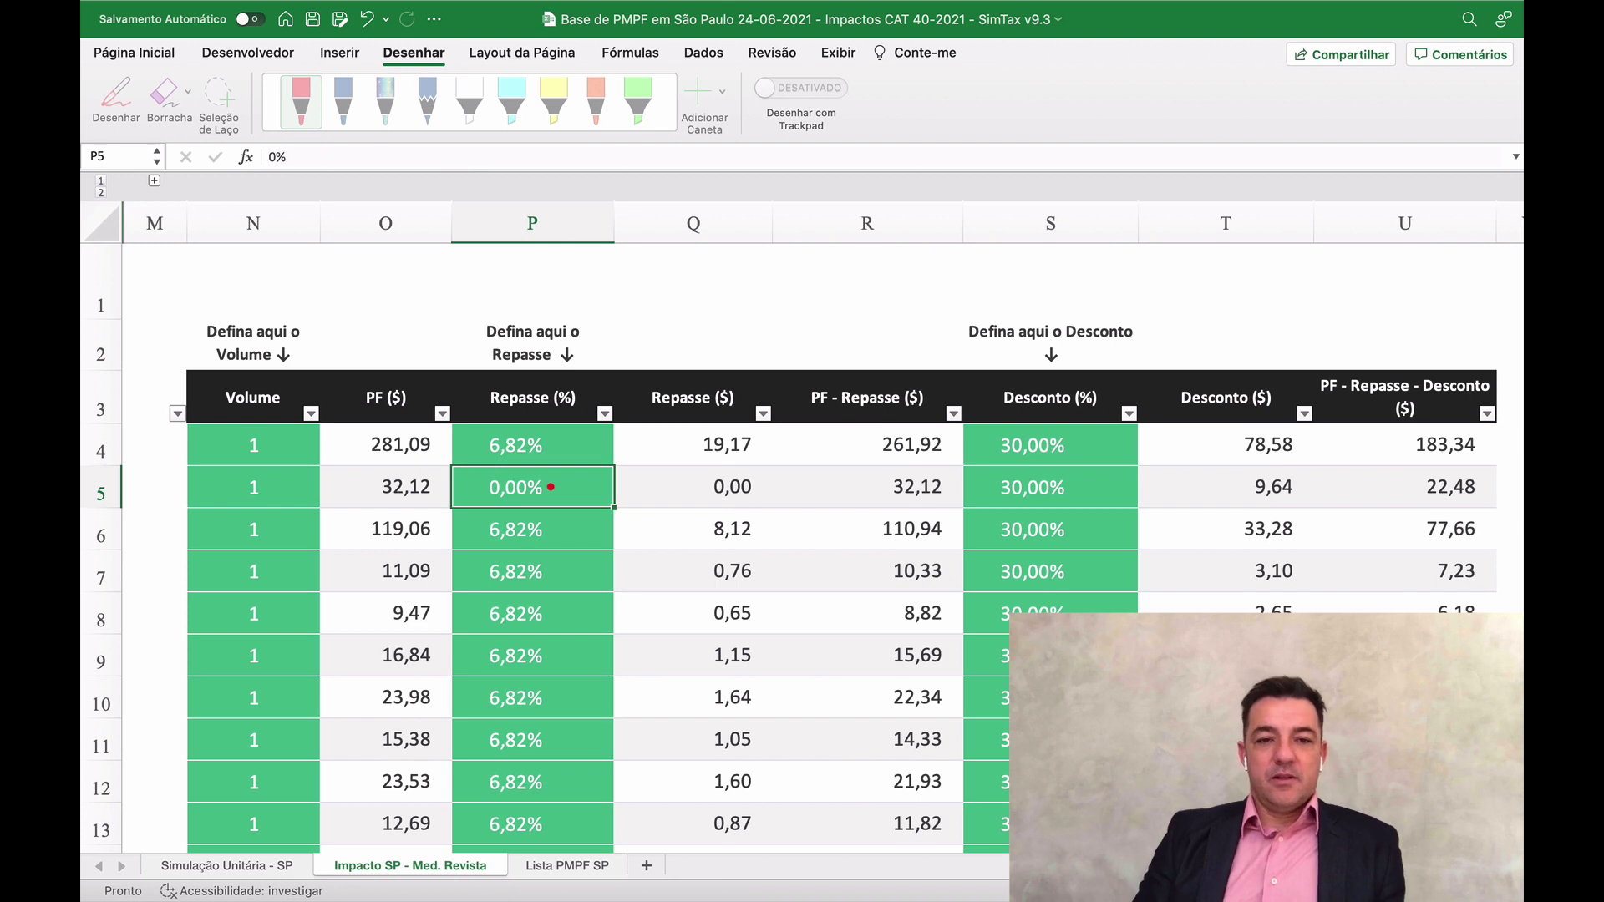
{"action": "left_click", "coordinate": [619, 596]}
Step: Delete the stray red ink dot drawn over the Repasse (%) cell in row 5
{"action": "left_click", "coordinate": [386, 492]}
{"action": "left_click", "coordinate": [618, 489]}
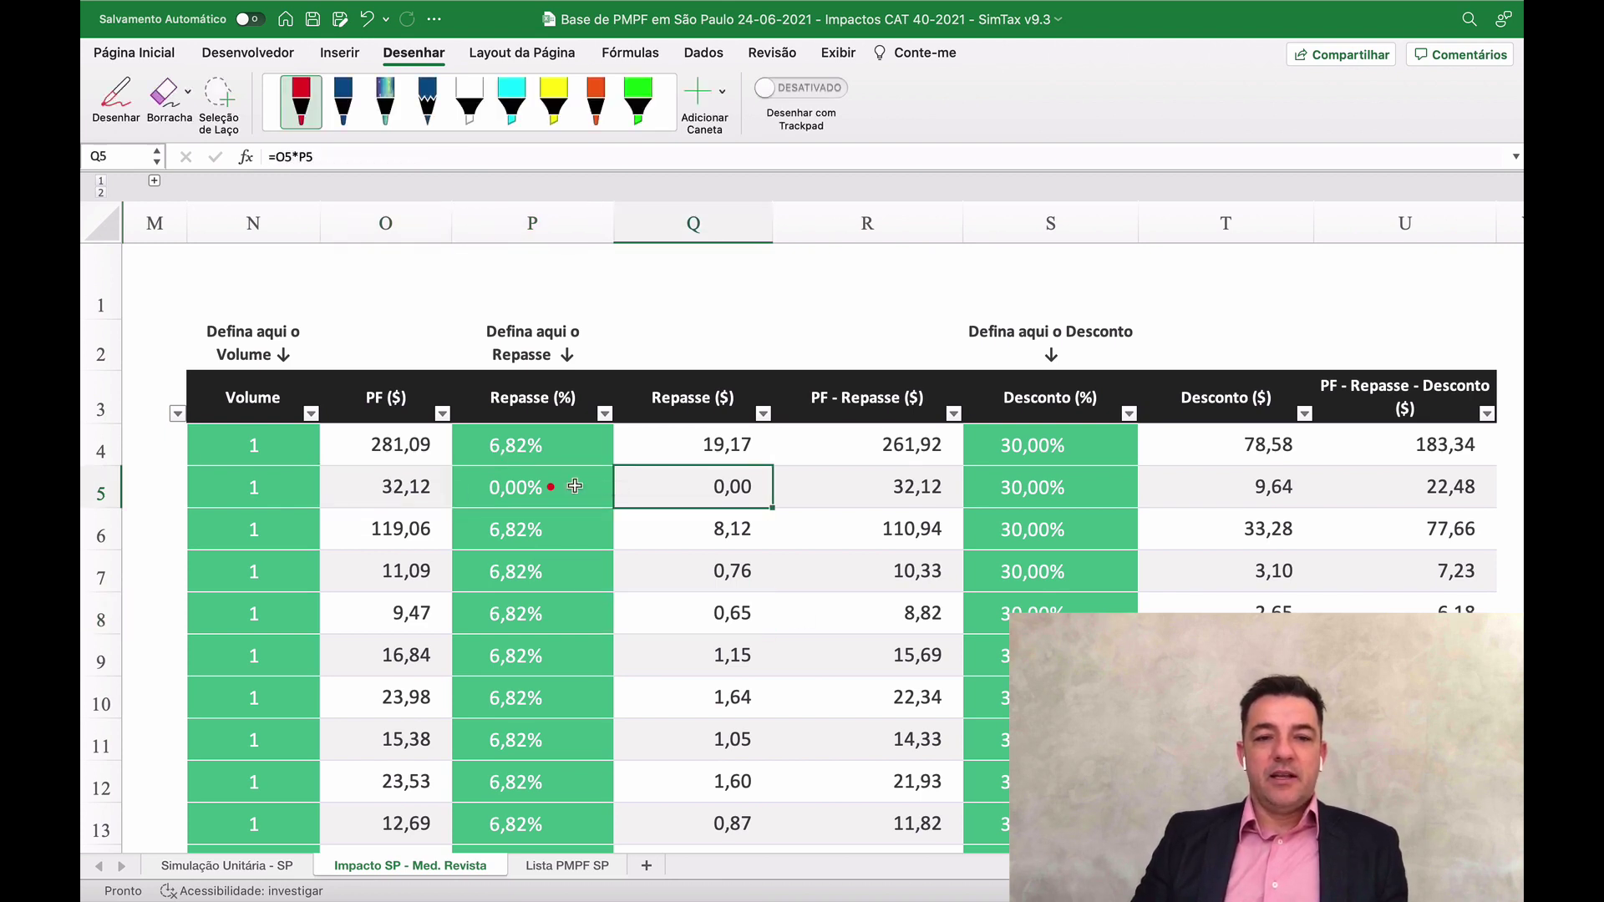
{"action": "left_click", "coordinate": [551, 486]}
{"action": "key", "text": "Delete"}
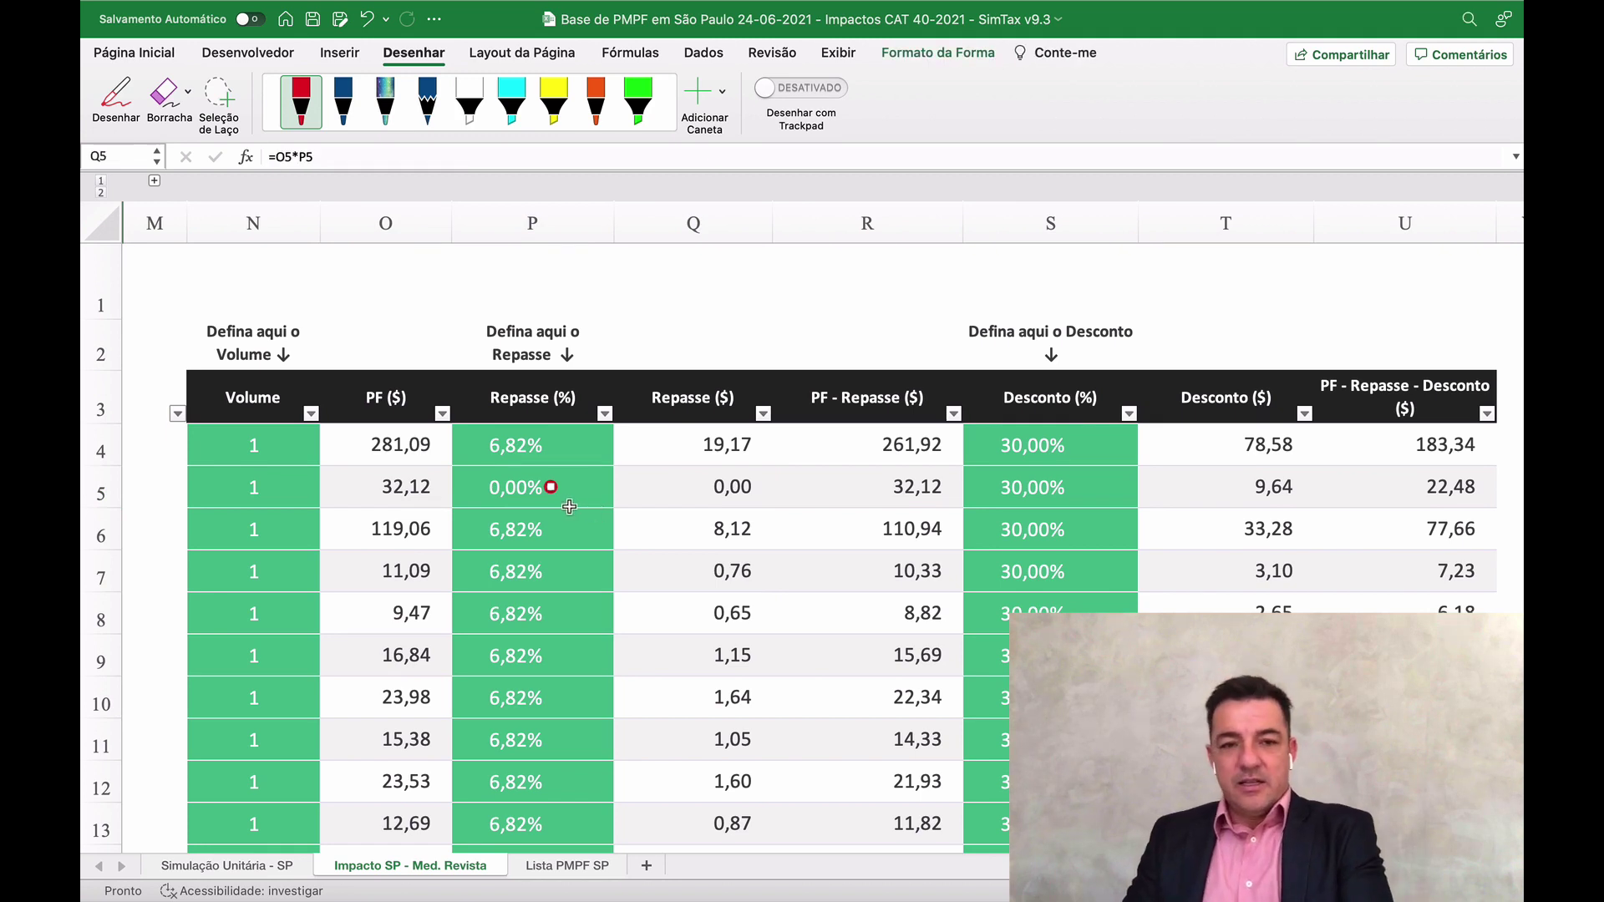
Step: Set the Desconto (%) of the product in row 5 to 50%
{"action": "left_click", "coordinate": [608, 503]}
{"action": "key", "text": "Right"}
{"action": "key", "text": "Right"}
{"action": "key", "text": "Right"}
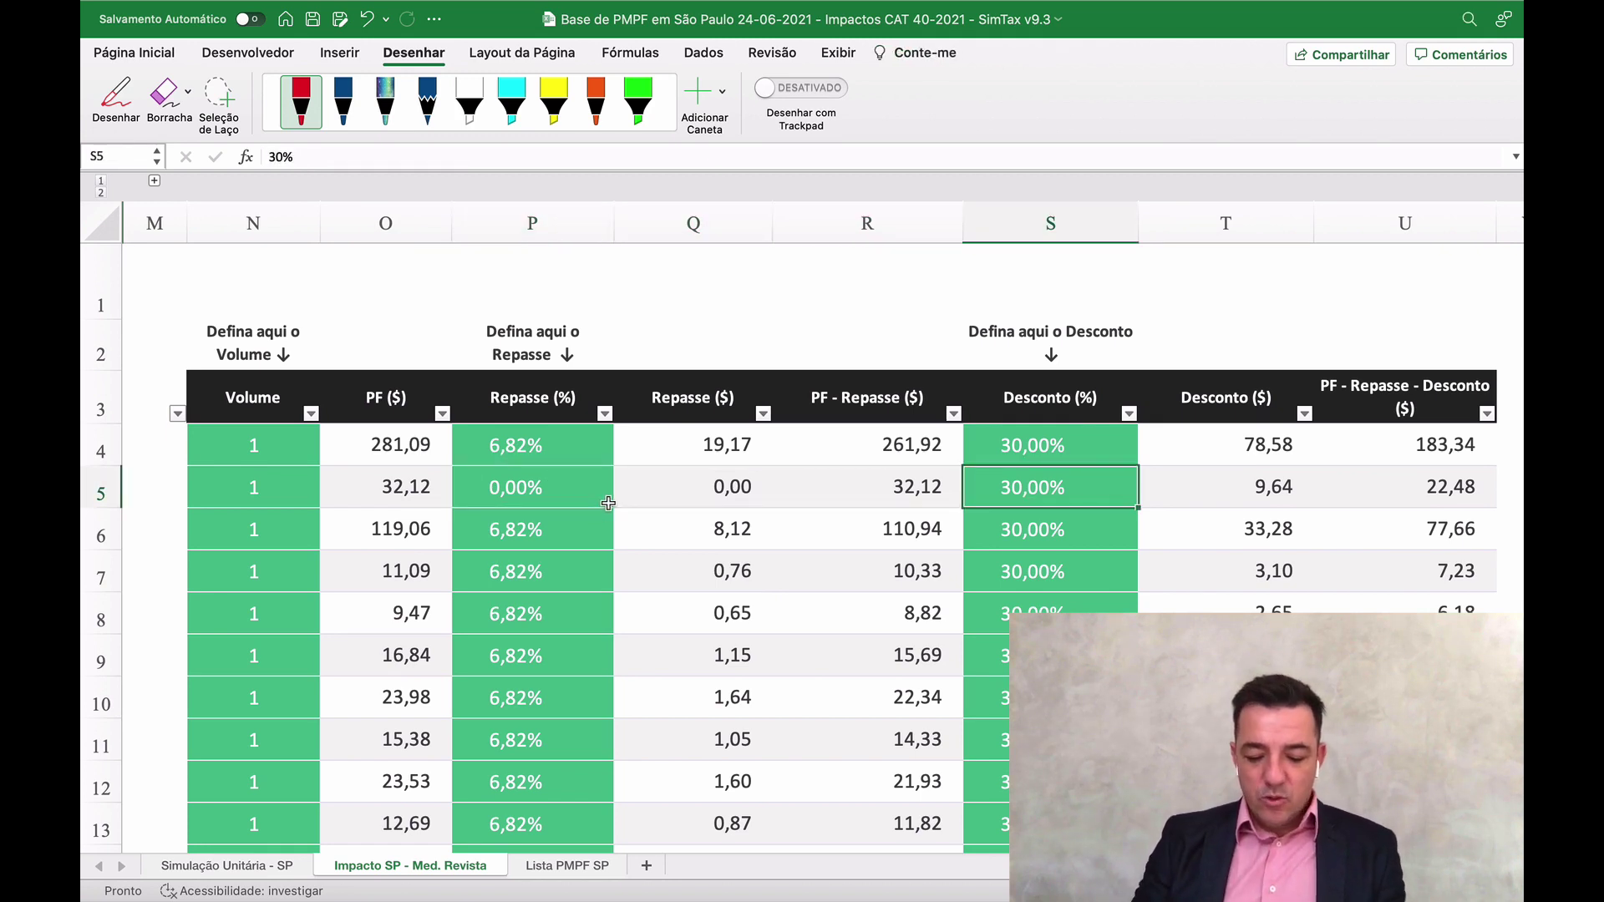
{"action": "type", "text": "50"}
{"action": "key", "text": "Return"}
{"action": "key", "text": "Right"}
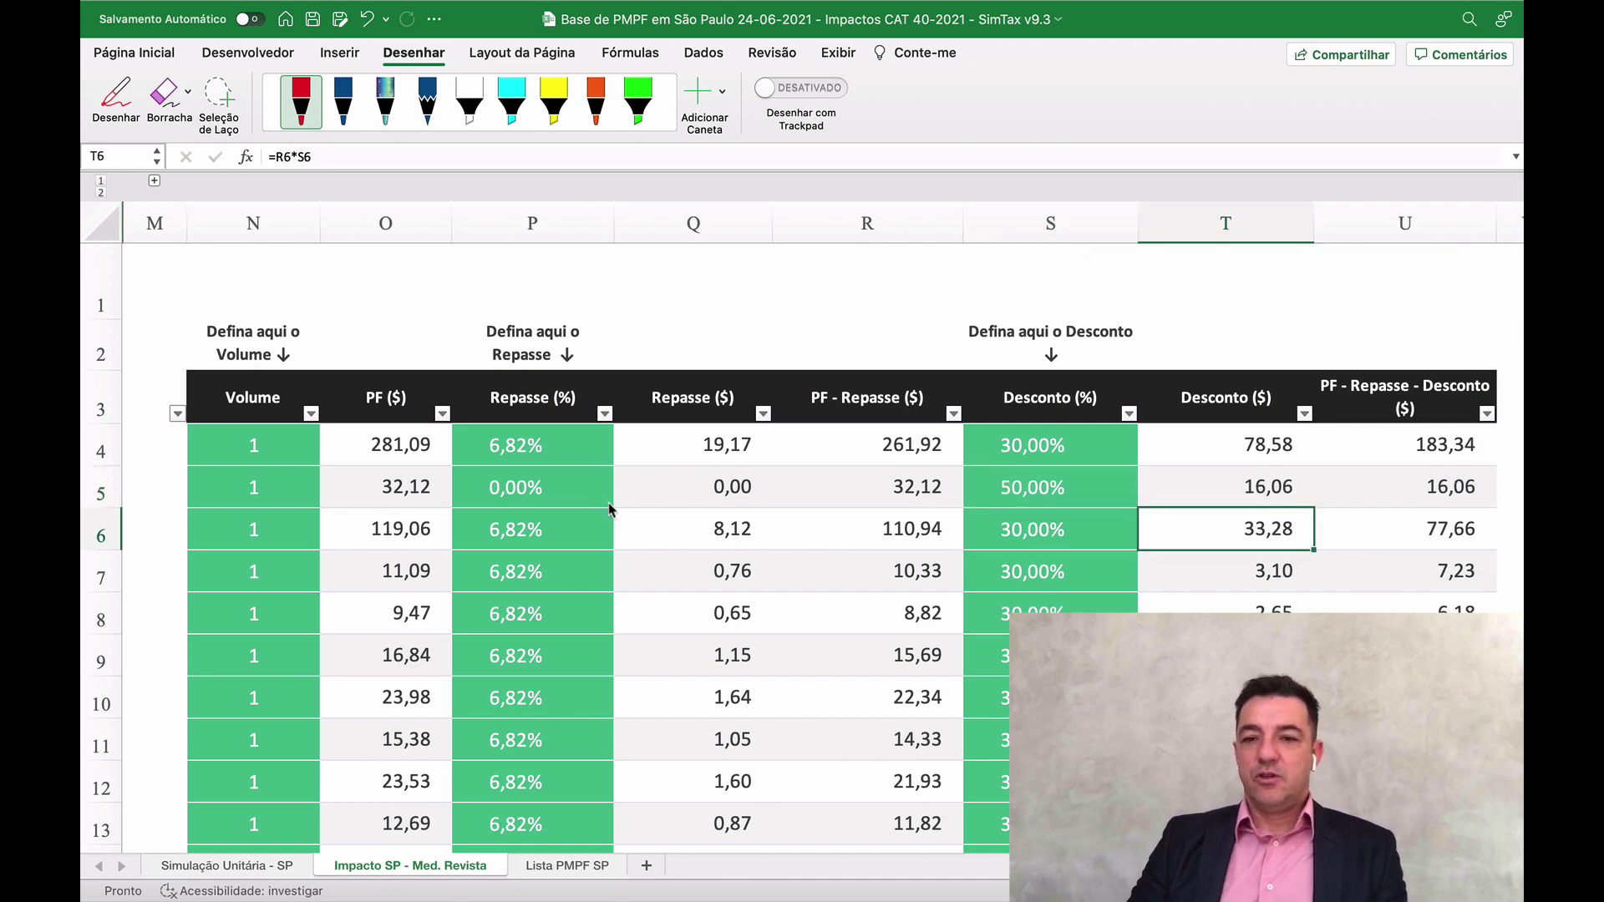
Step: Examine row 5's ST base, ST and Custo Farmácia under both rules, plus the cost comparison and ICMS columns
{"action": "key", "text": "Up"}
{"action": "key", "text": "Right"}
{"action": "key", "text": "Right"}
{"action": "key", "text": "Right"}
{"action": "key", "text": "Right"}
{"action": "key", "text": "Right"}
{"action": "key", "text": "Right"}
{"action": "key", "text": "Right"}
{"action": "key", "text": "Right"}
{"action": "key", "text": "Right"}
{"action": "key", "text": "Right"}
{"action": "key", "text": "Right"}
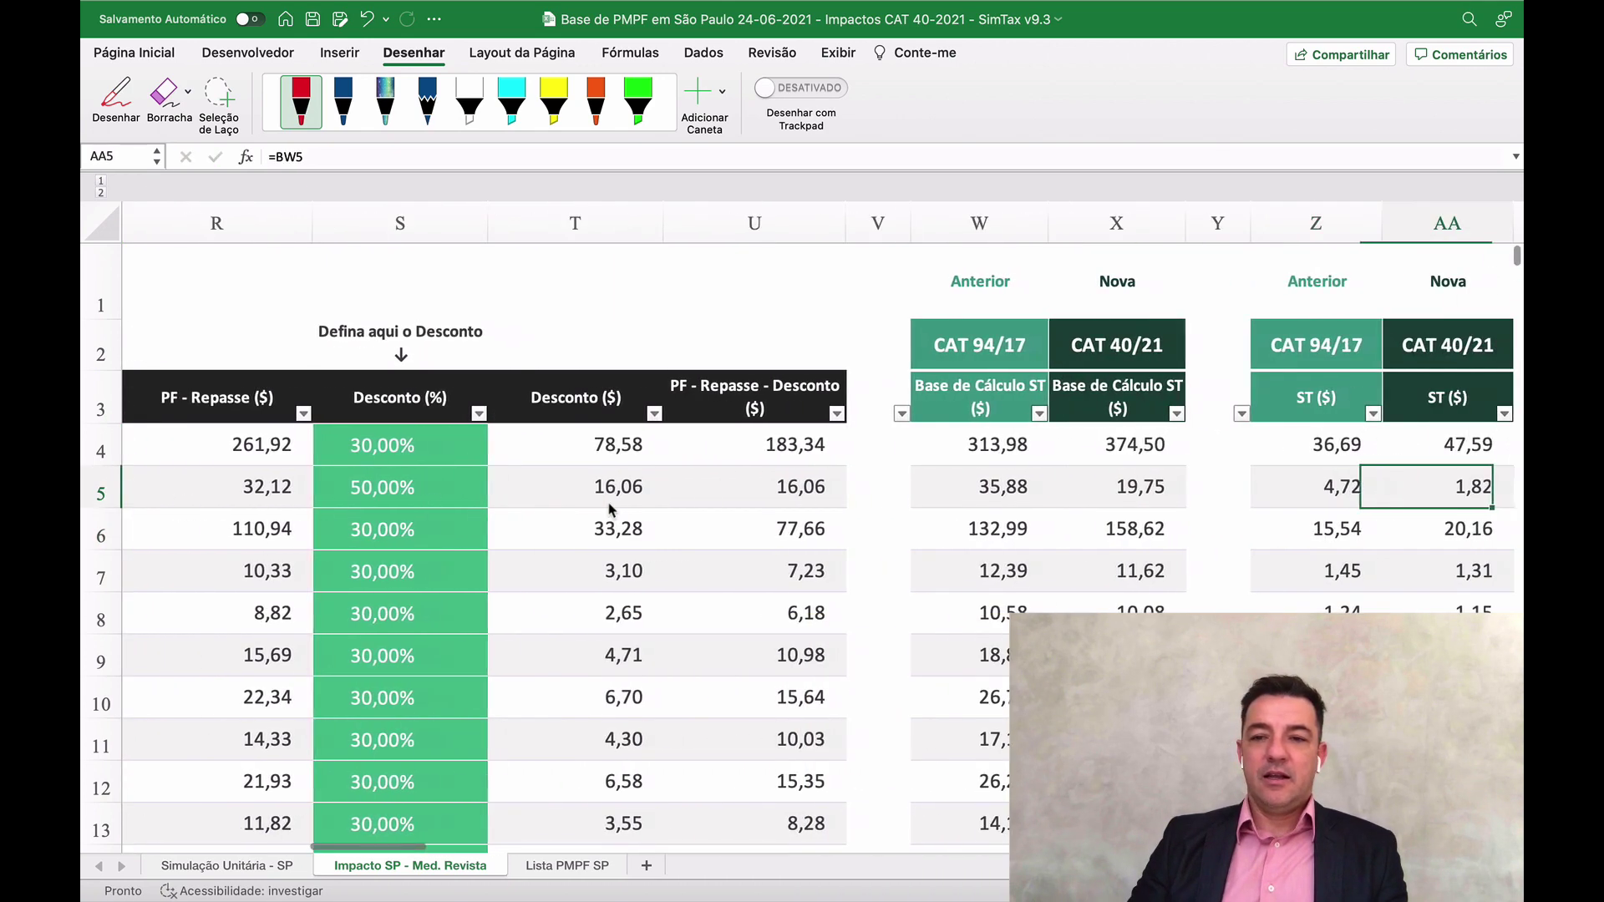
{"action": "key", "text": "Right"}
{"action": "key", "text": "Right"}
{"action": "key", "text": "Right"}
{"action": "key", "text": "Right"}
{"action": "key", "text": "Right"}
{"action": "key", "text": "Right"}
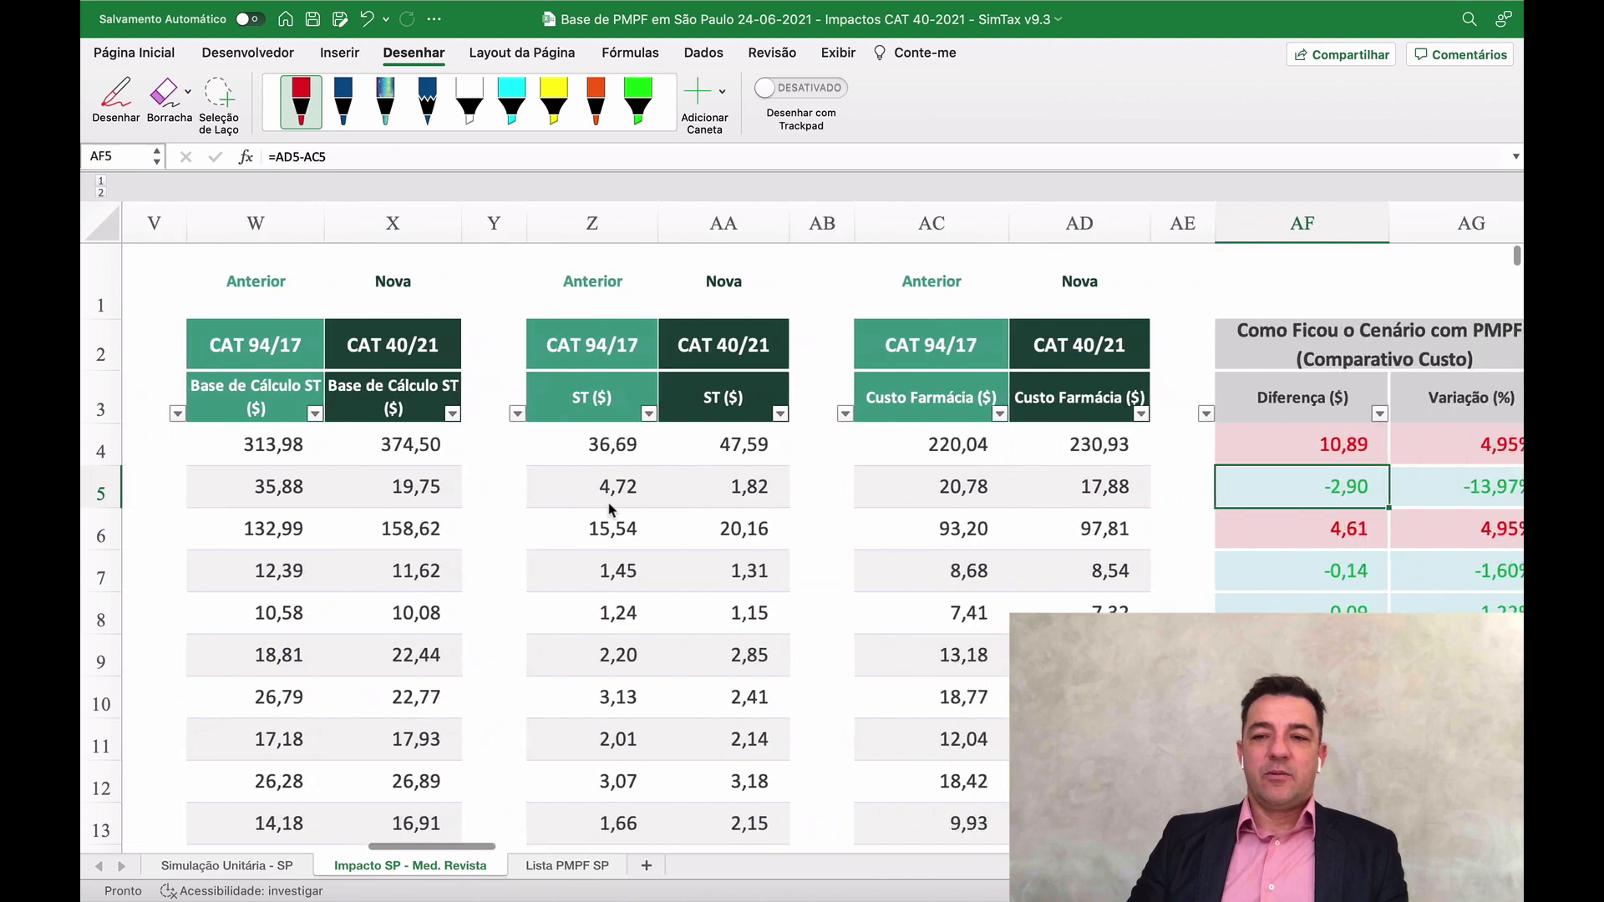
{"action": "key", "text": "Right"}
{"action": "key", "text": "Right"}
{"action": "key", "text": "Right"}
{"action": "key", "text": "Right"}
{"action": "key", "text": "Right"}
{"action": "key", "text": "Right"}
{"action": "key", "text": "Right"}
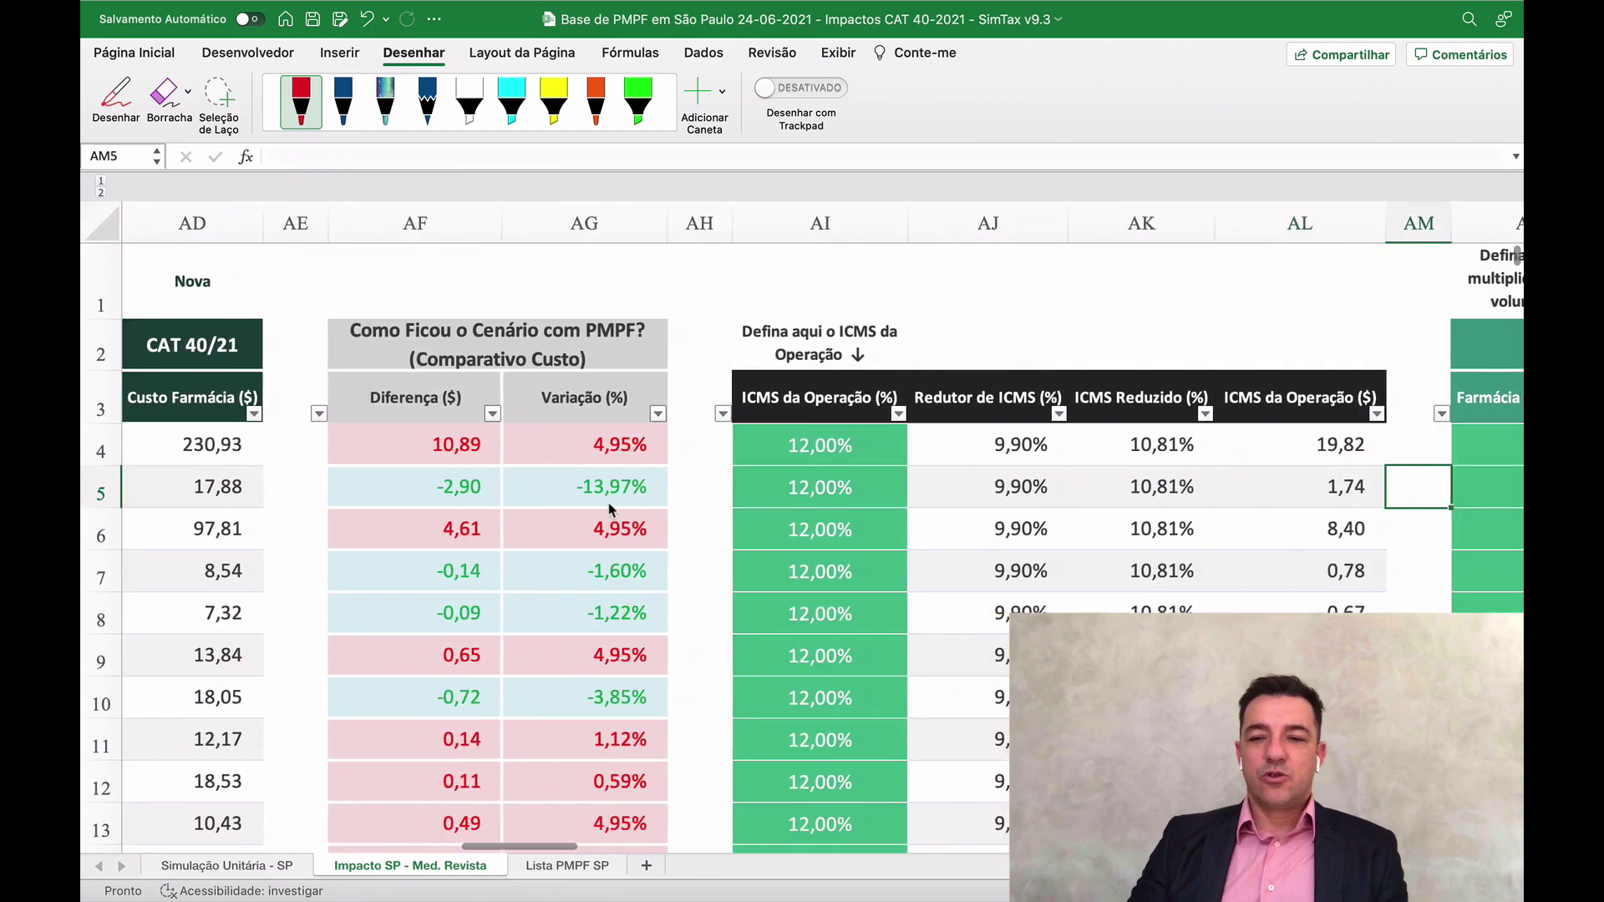
Step: Examine row 5 across the Regra da CAT 94/17 block and on to the PMPF and PMC columns
{"action": "key", "text": "Right"}
{"action": "key", "text": "Right"}
{"action": "key", "text": "Right"}
{"action": "key", "text": "Right"}
{"action": "key", "text": "Right"}
{"action": "key", "text": "Right"}
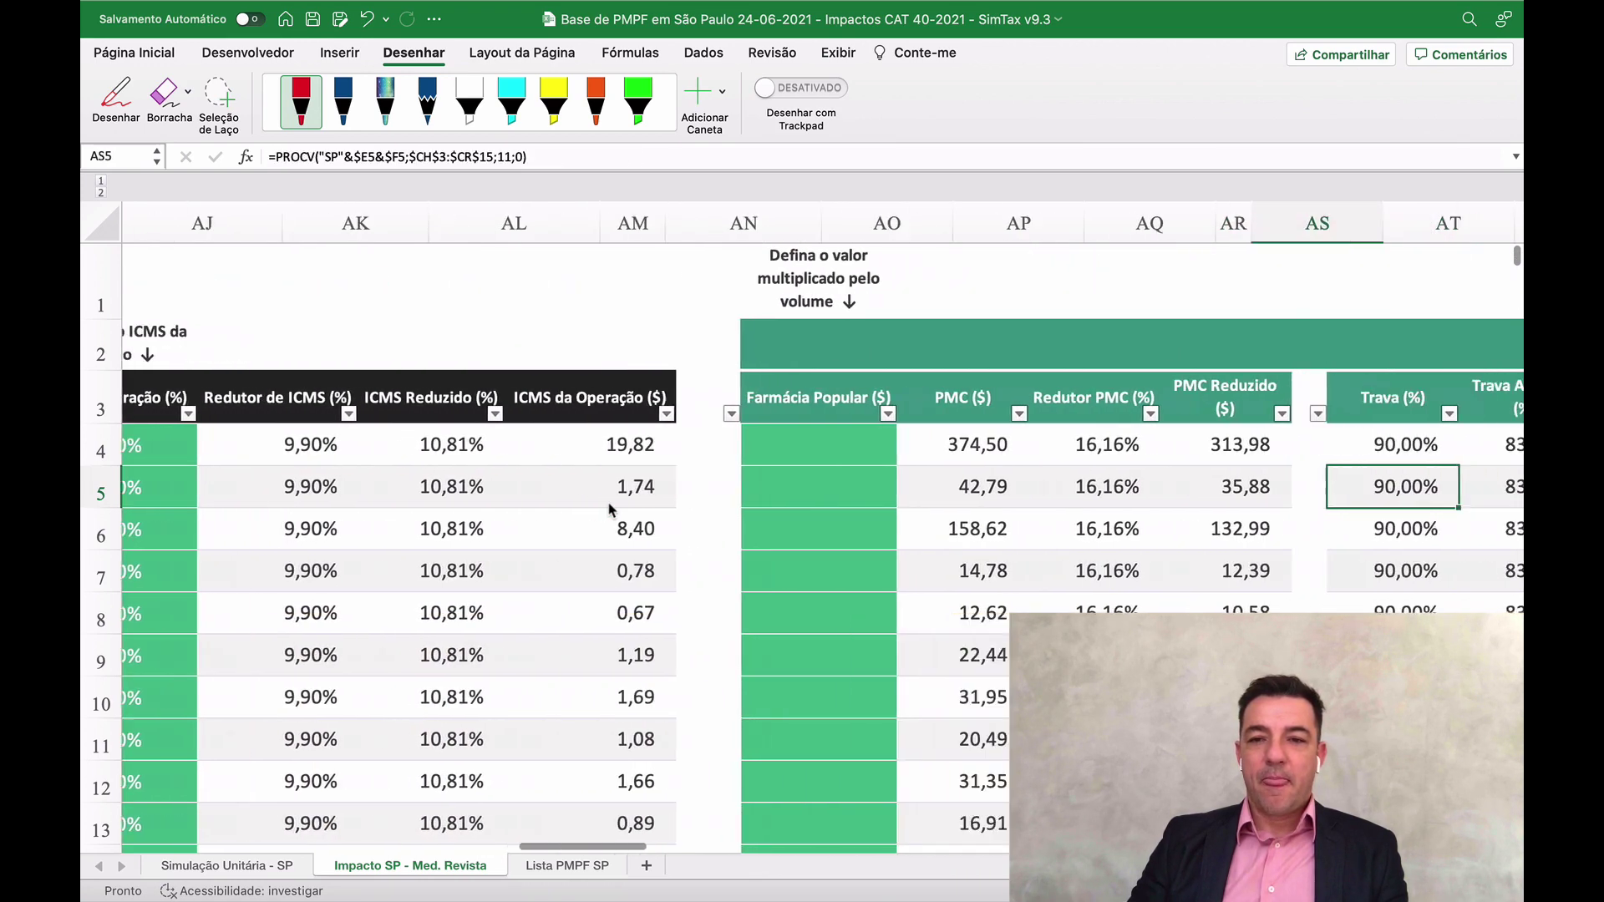
{"action": "key", "text": "Right"}
{"action": "key", "text": "Right"}
{"action": "key", "text": "Right"}
{"action": "key", "text": "Right"}
{"action": "key", "text": "Right"}
{"action": "key", "text": "Right"}
{"action": "key", "text": "Right"}
{"action": "key", "text": "Right"}
{"action": "key", "text": "Right"}
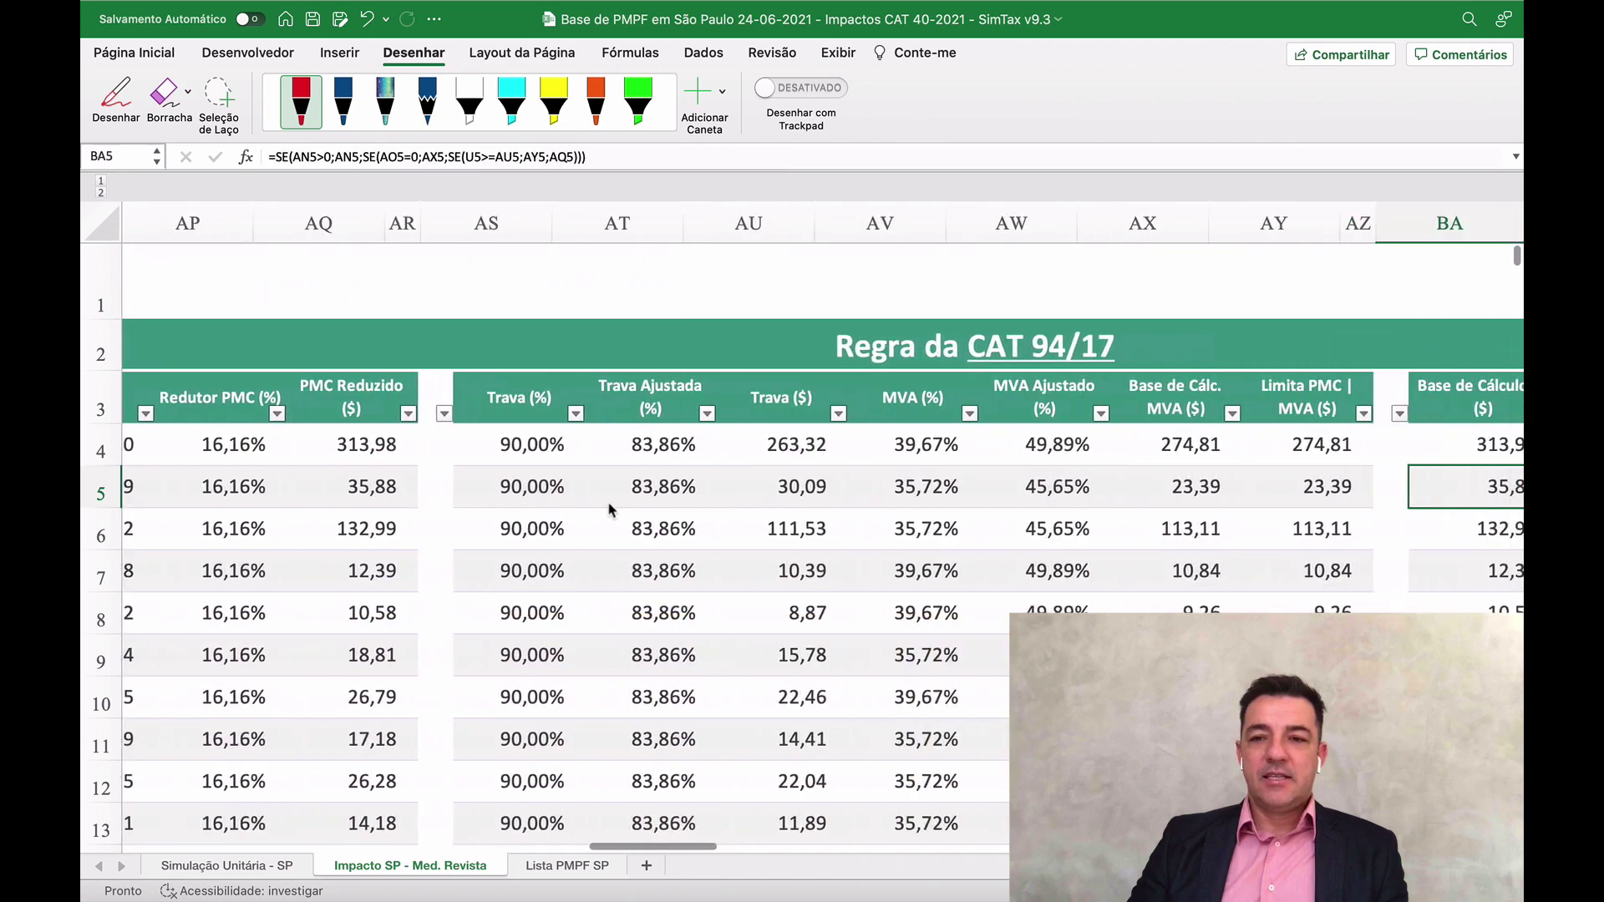
{"action": "key", "text": "Right"}
{"action": "key", "text": "Right"}
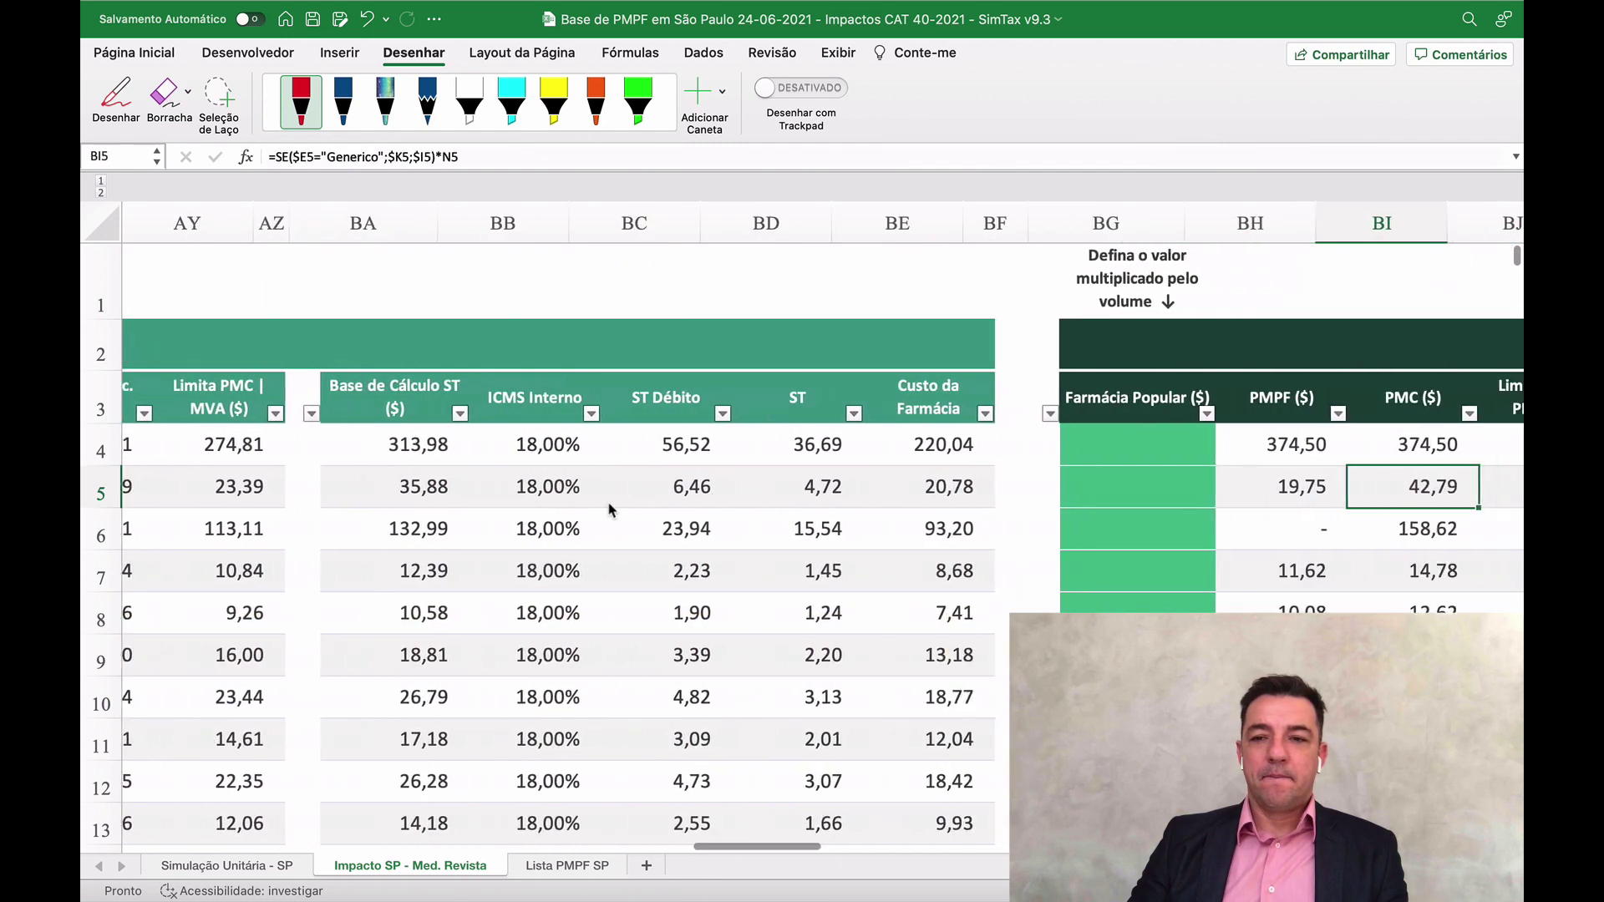
{"action": "key", "text": "Left"}
Step: Review row 5's PF, Repasse and Desconto columns through to PF - Repasse - Desconto ($)
{"action": "scroll", "coordinate": [547, 568], "scroll_direction": "left", "scroll_amount": 15}
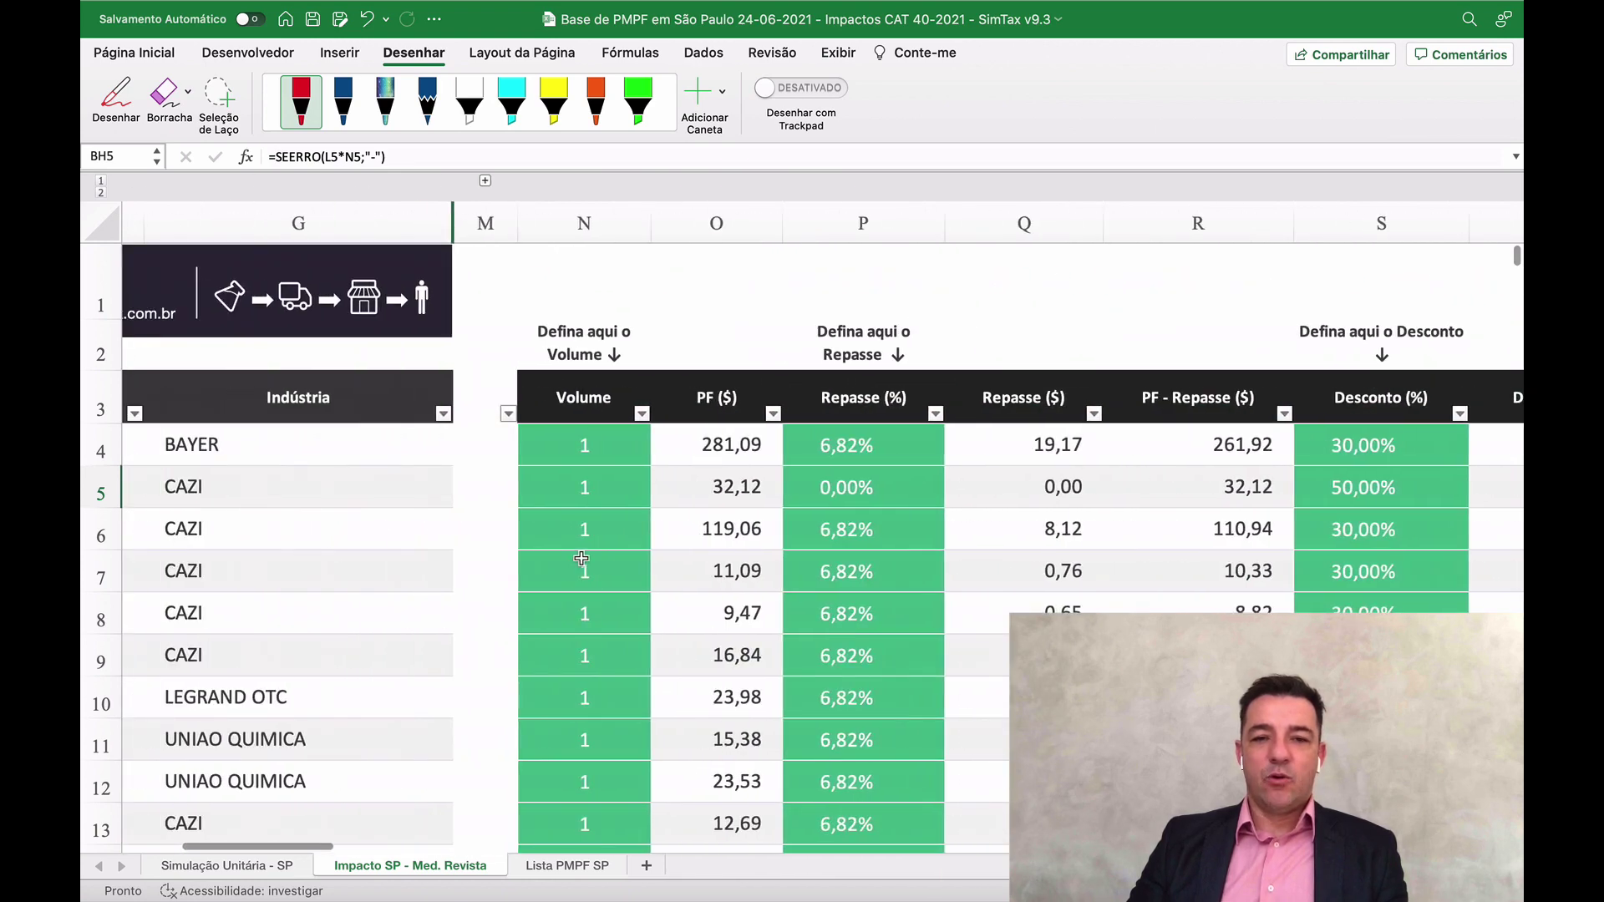
{"action": "left_click", "coordinate": [734, 484]}
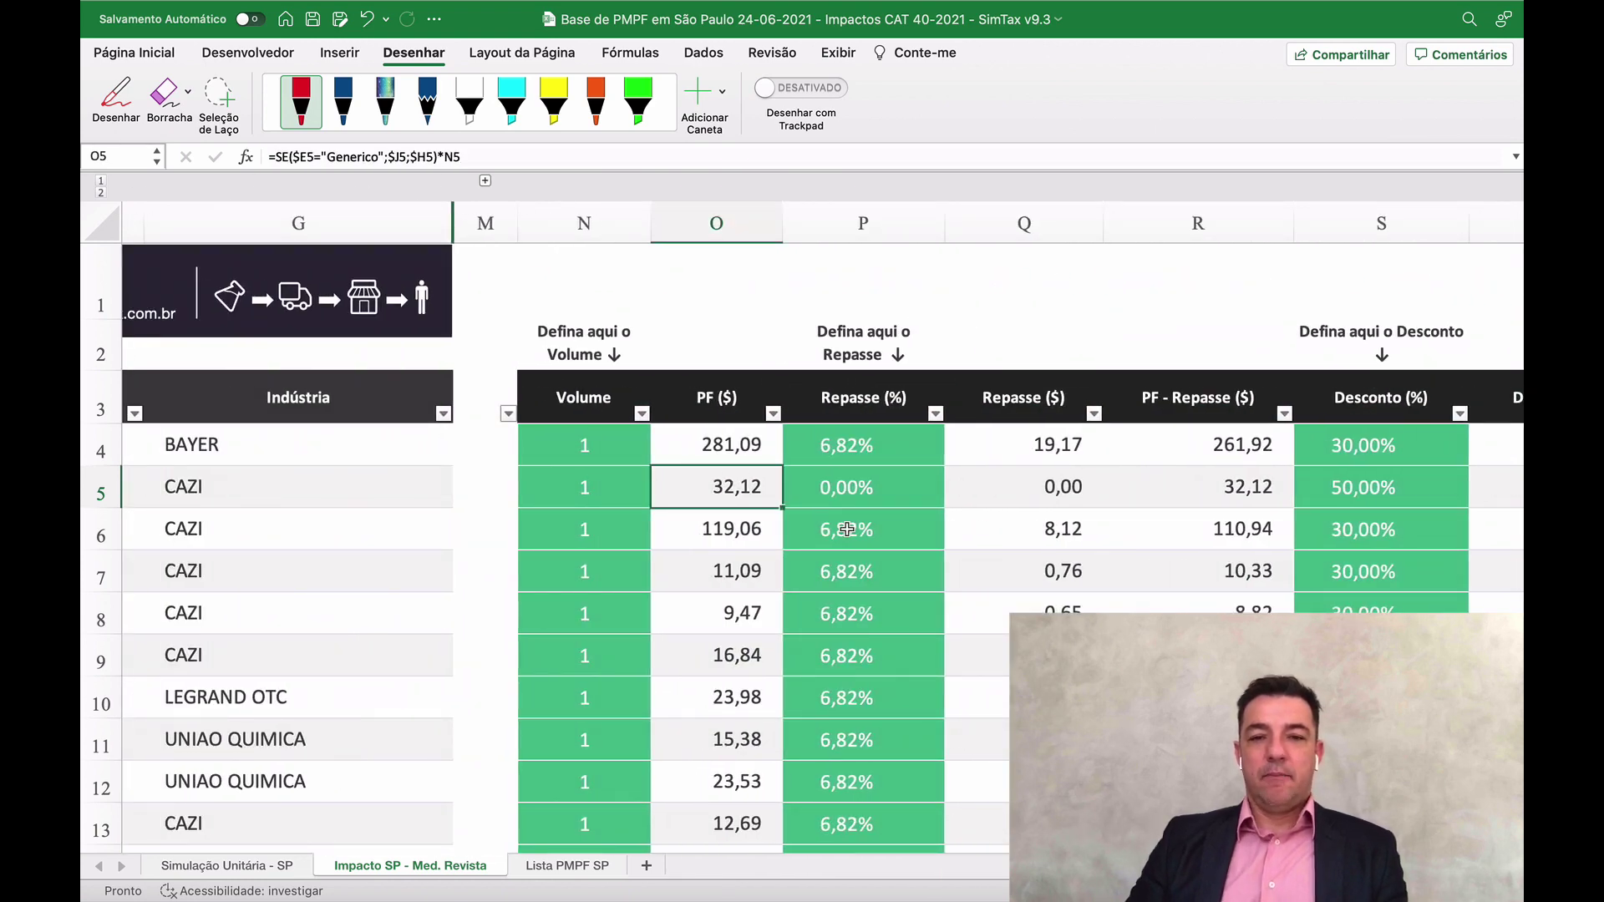
{"action": "key", "text": "Right"}
{"action": "key", "text": "Right"}
{"action": "key", "text": "Right"}
{"action": "key", "text": "Right"}
{"action": "key", "text": "Right"}
{"action": "key", "text": "Right"}
{"action": "key", "text": "Right"}
{"action": "key", "text": "Right"}
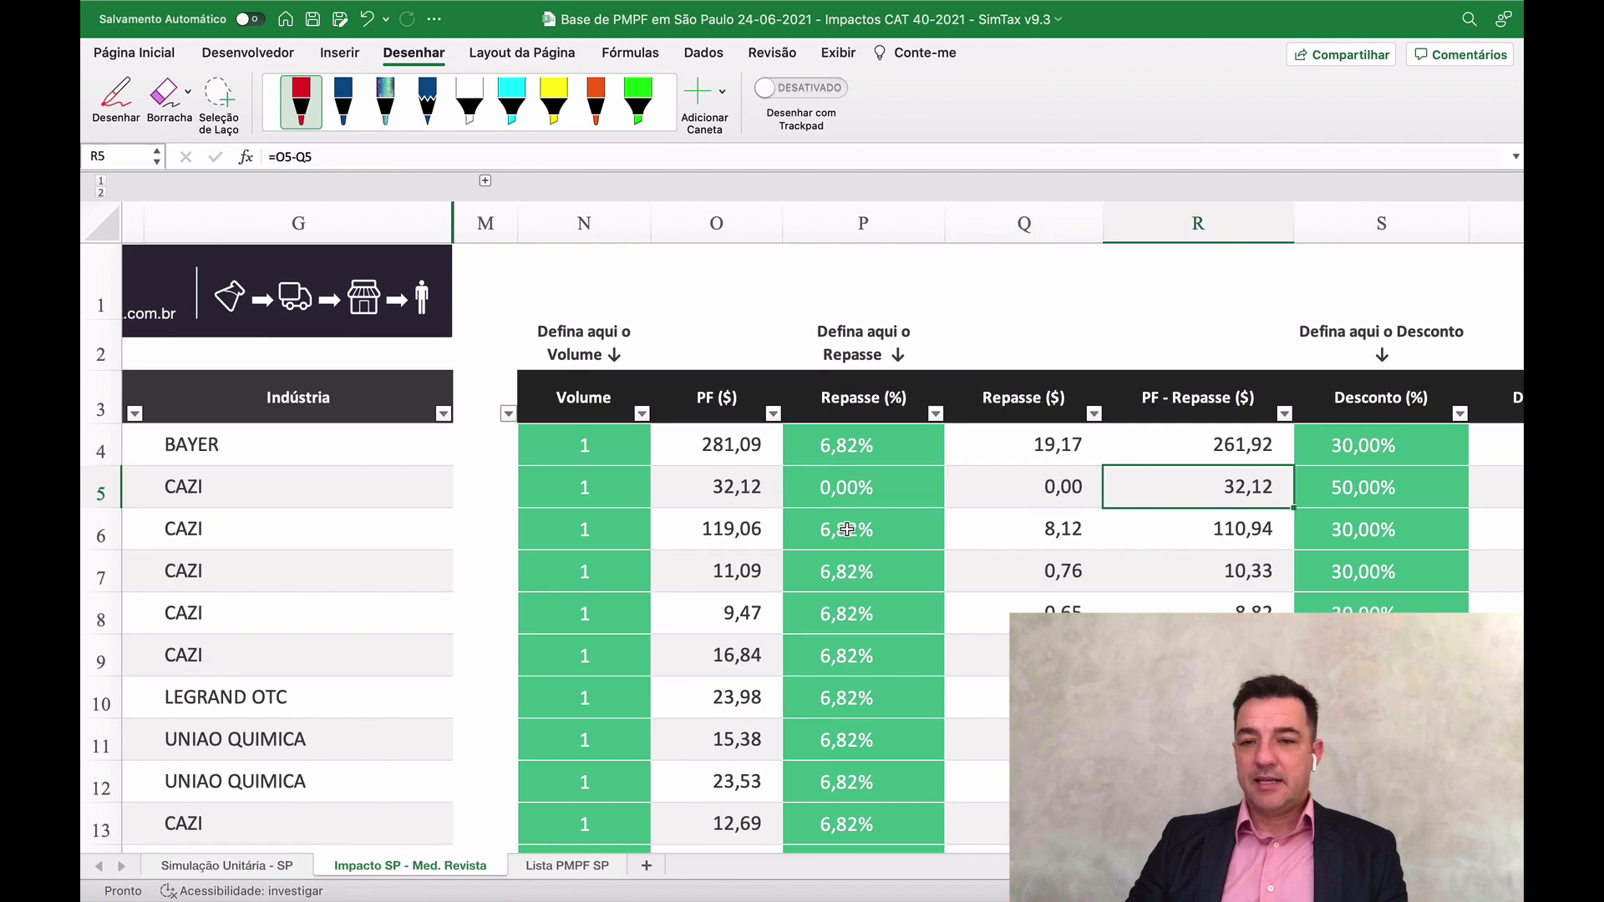
Step: Set the Volume of the product in row 5 to 100
{"action": "key", "text": "Left"}
{"action": "key", "text": "Left"}
{"action": "key", "text": "Left"}
{"action": "key", "text": "Left"}
{"action": "key", "text": "Left"}
{"action": "key", "text": "Left"}
{"action": "key", "text": "Left"}
{"action": "key", "text": "Left"}
{"action": "key", "text": "Left"}
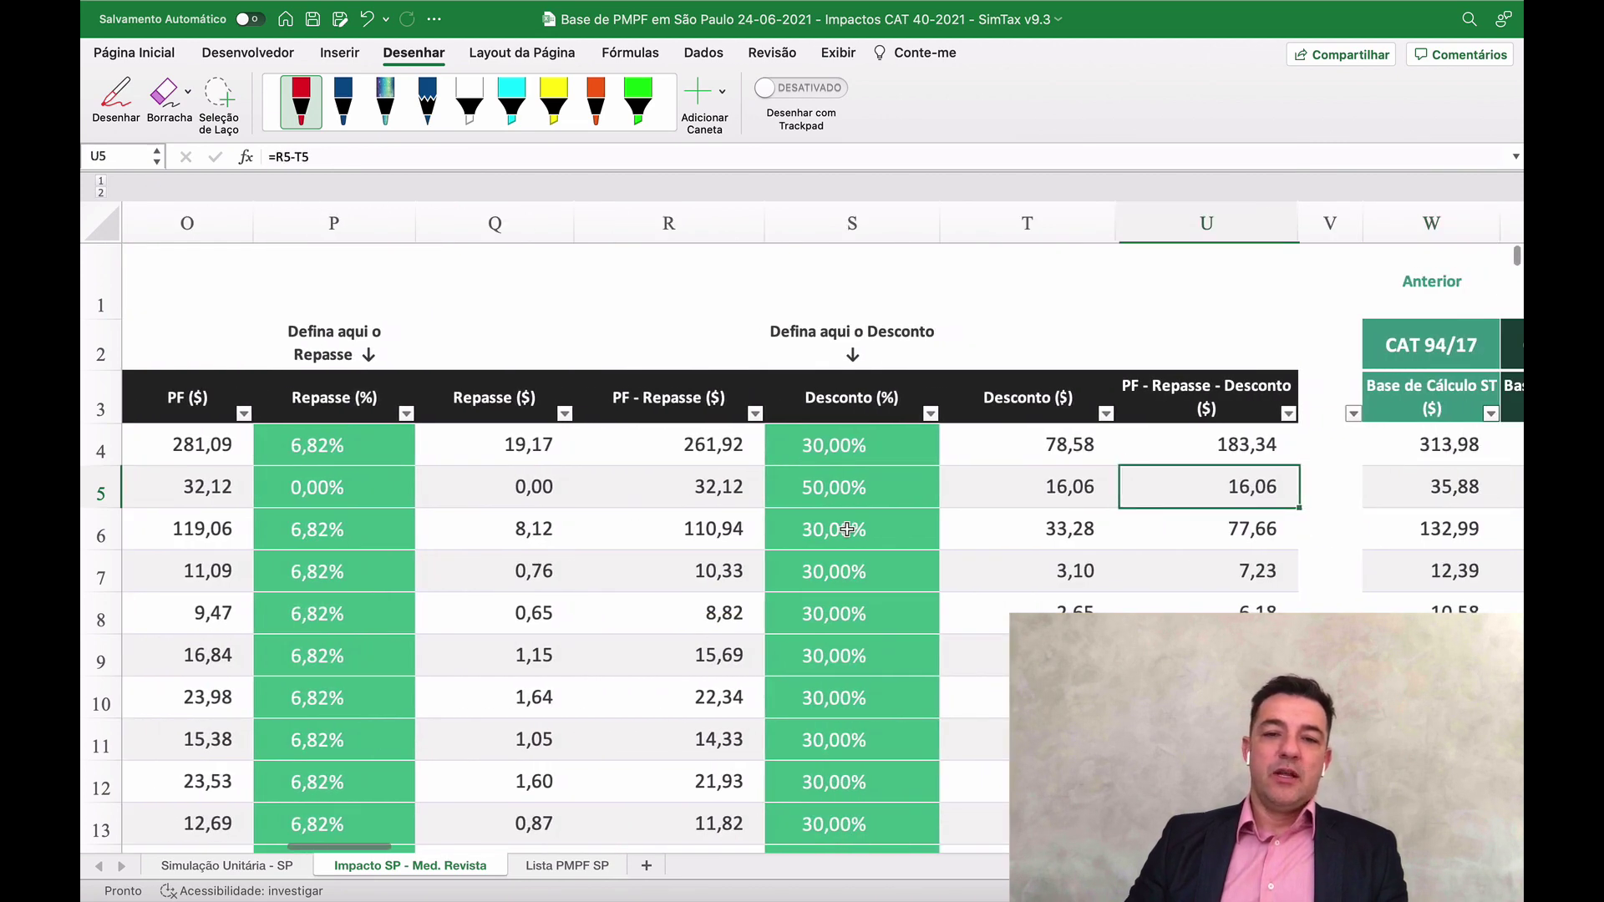
{"action": "scroll", "coordinate": [847, 529], "scroll_direction": "left", "scroll_amount": 2}
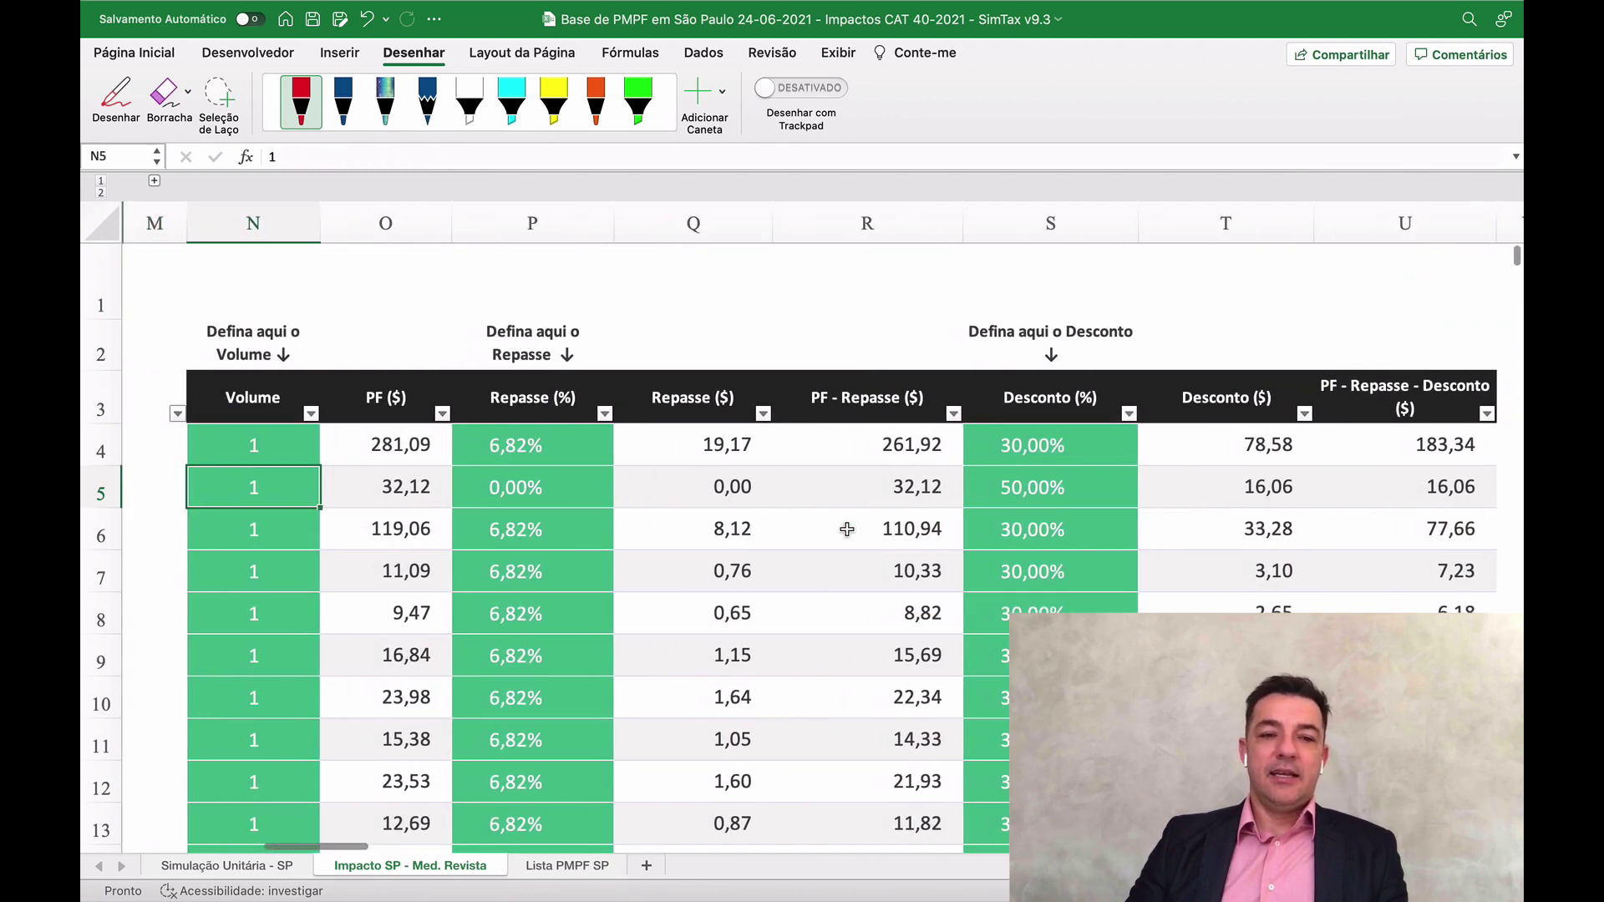
{"action": "type", "text": "100"}
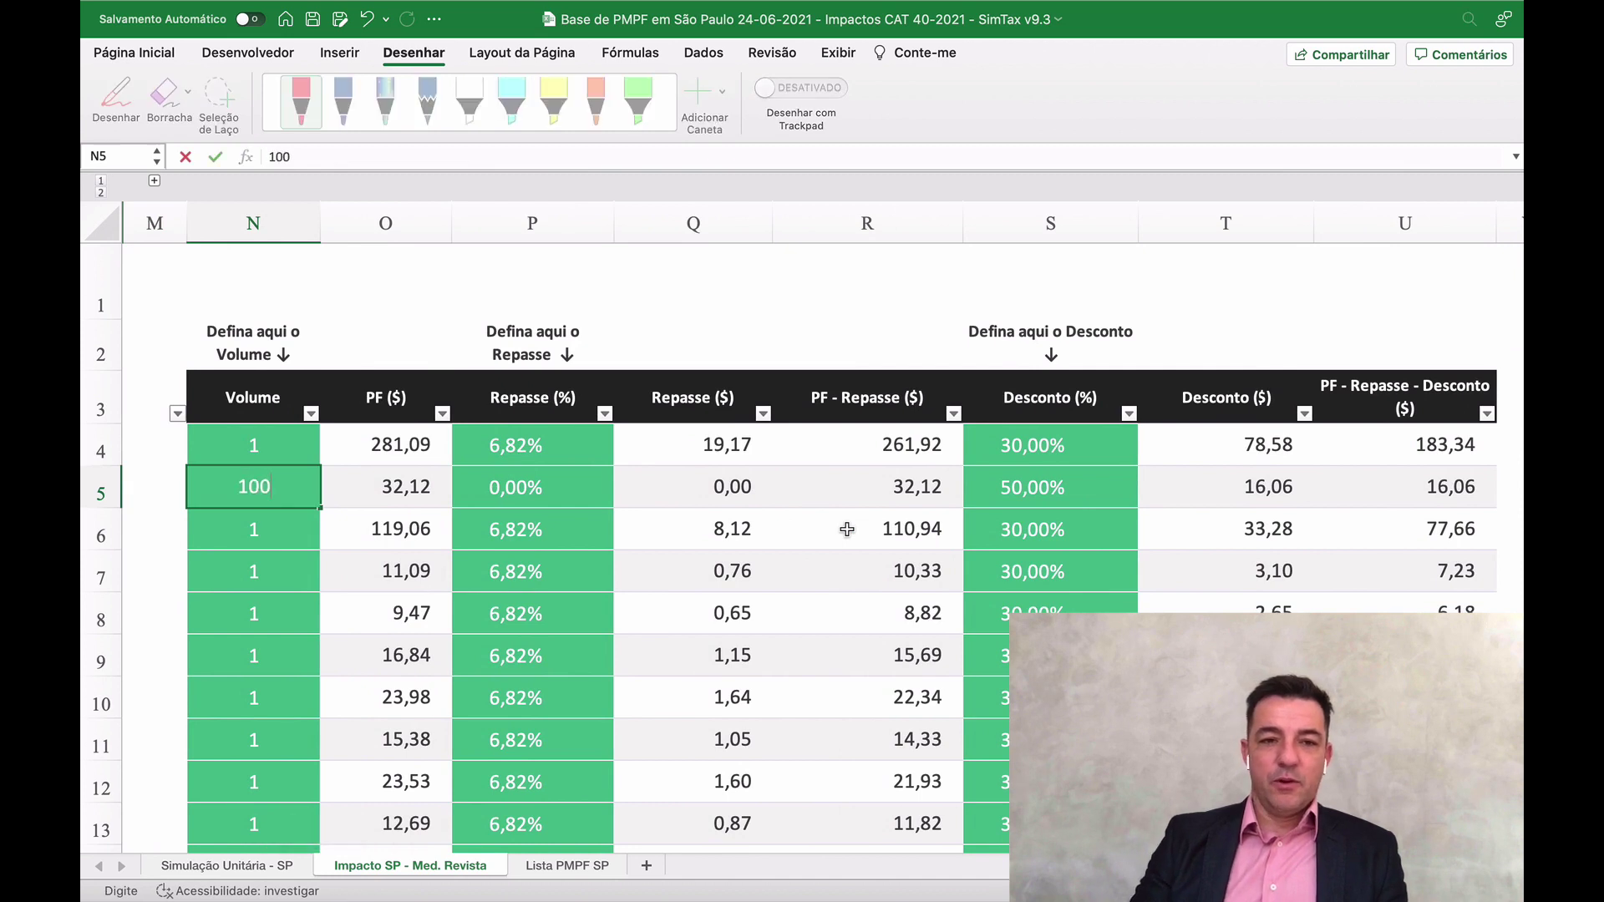
{"action": "key", "text": "Return"}
{"action": "key", "text": "Down"}
{"action": "key", "text": "Down"}
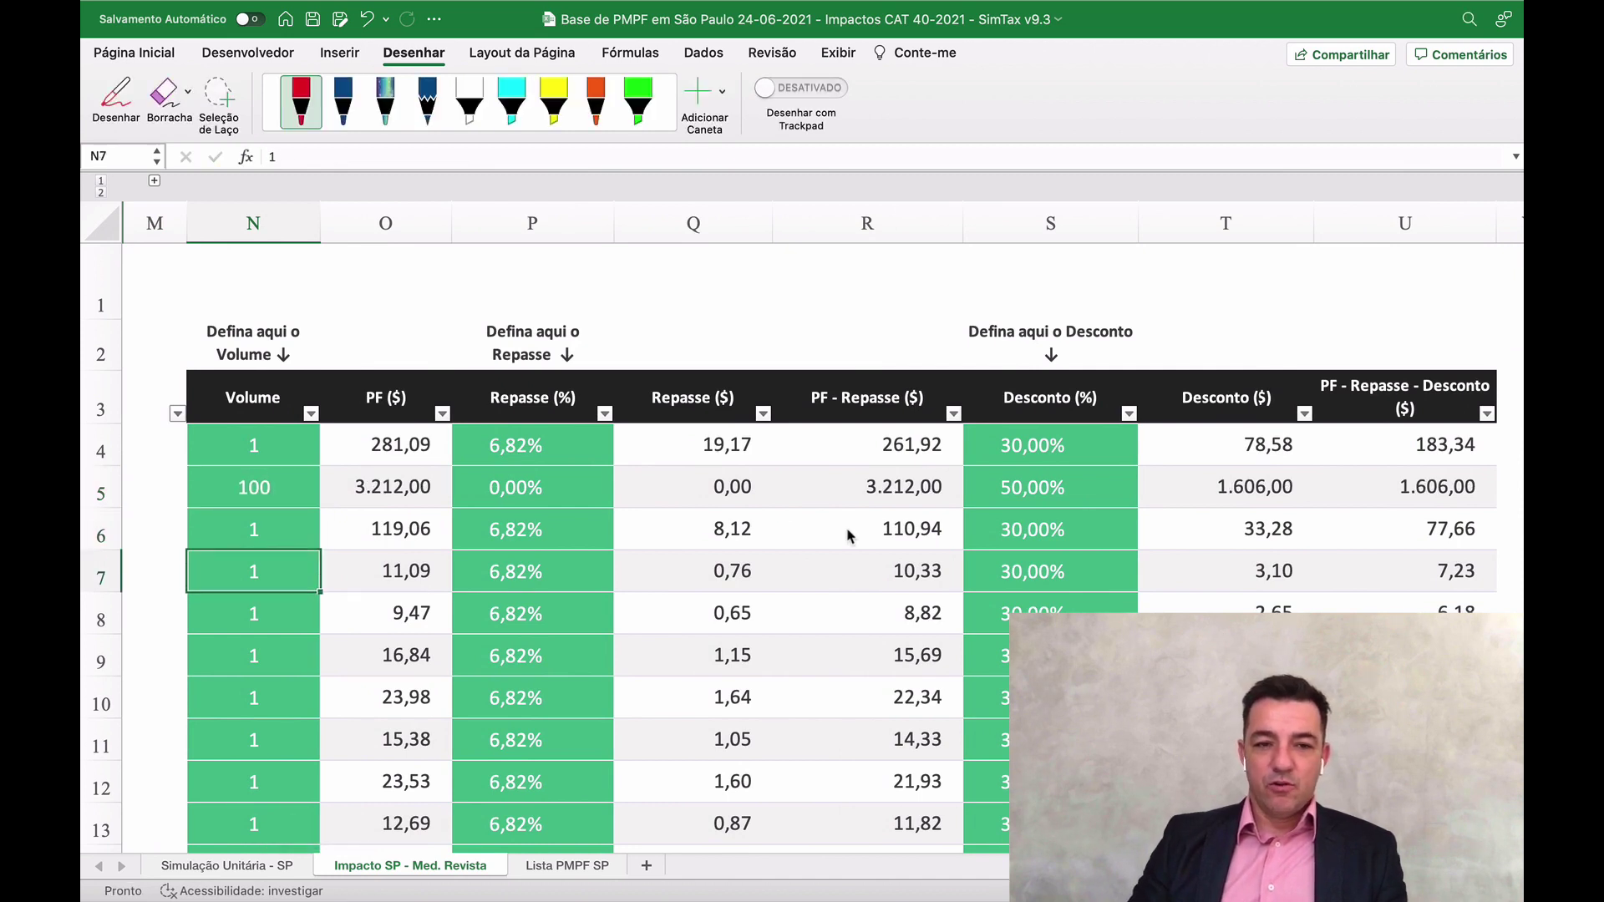
Step: Set the Volume of the product in row 5 back to 1
{"action": "key", "text": "Up"}
{"action": "key", "text": "Up"}
{"action": "key", "text": "Up"}
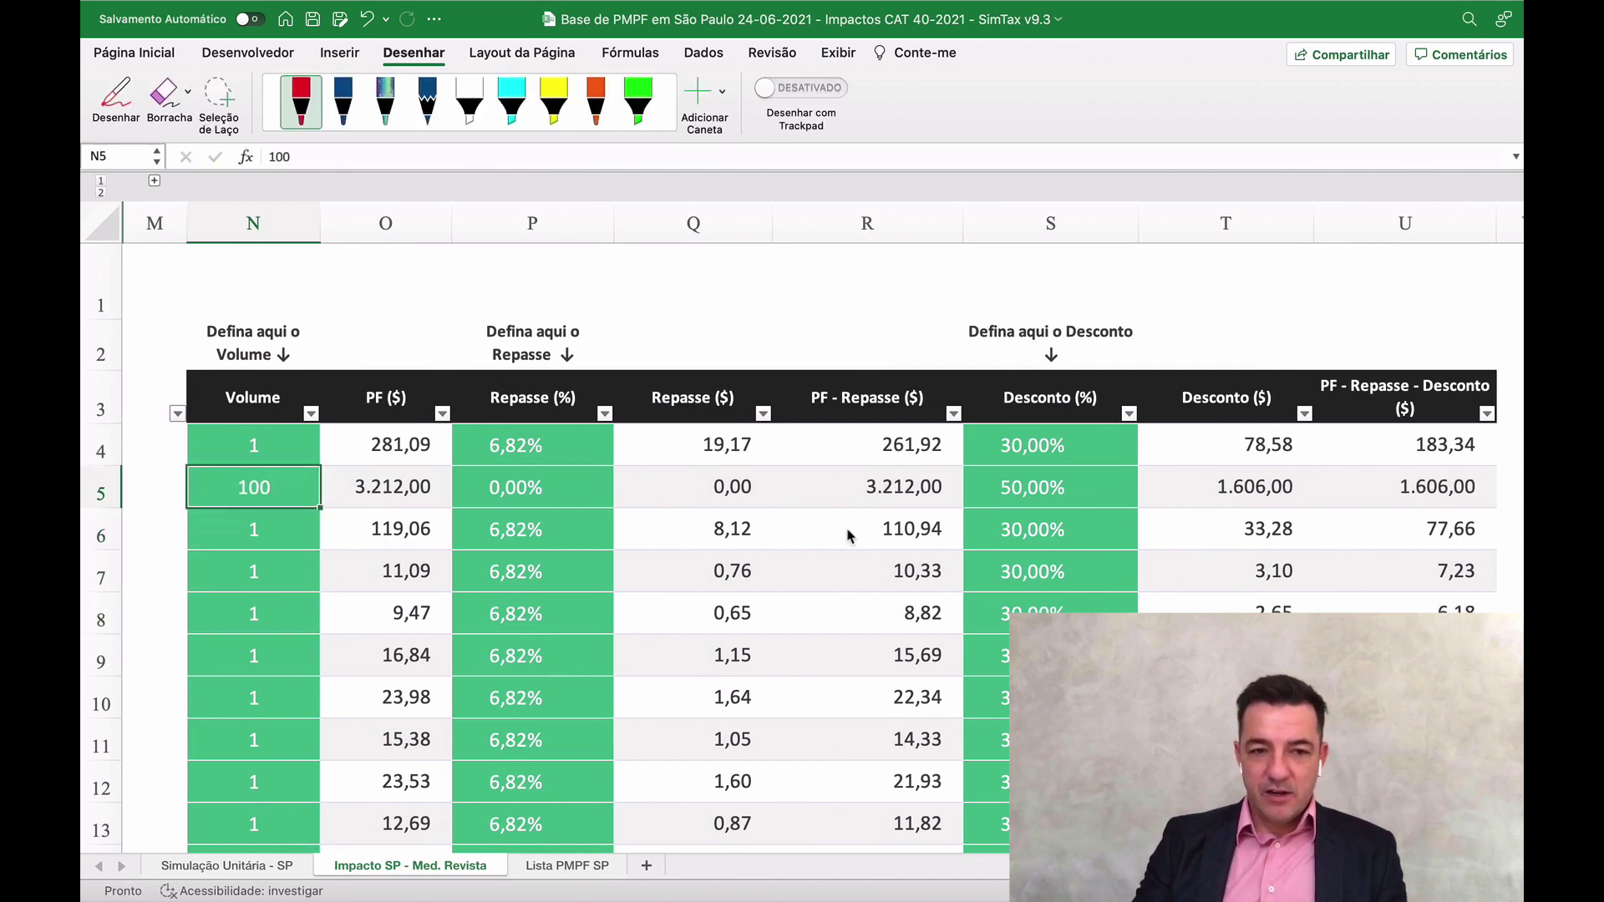
{"action": "type", "text": "1"}
{"action": "key", "text": "Return"}
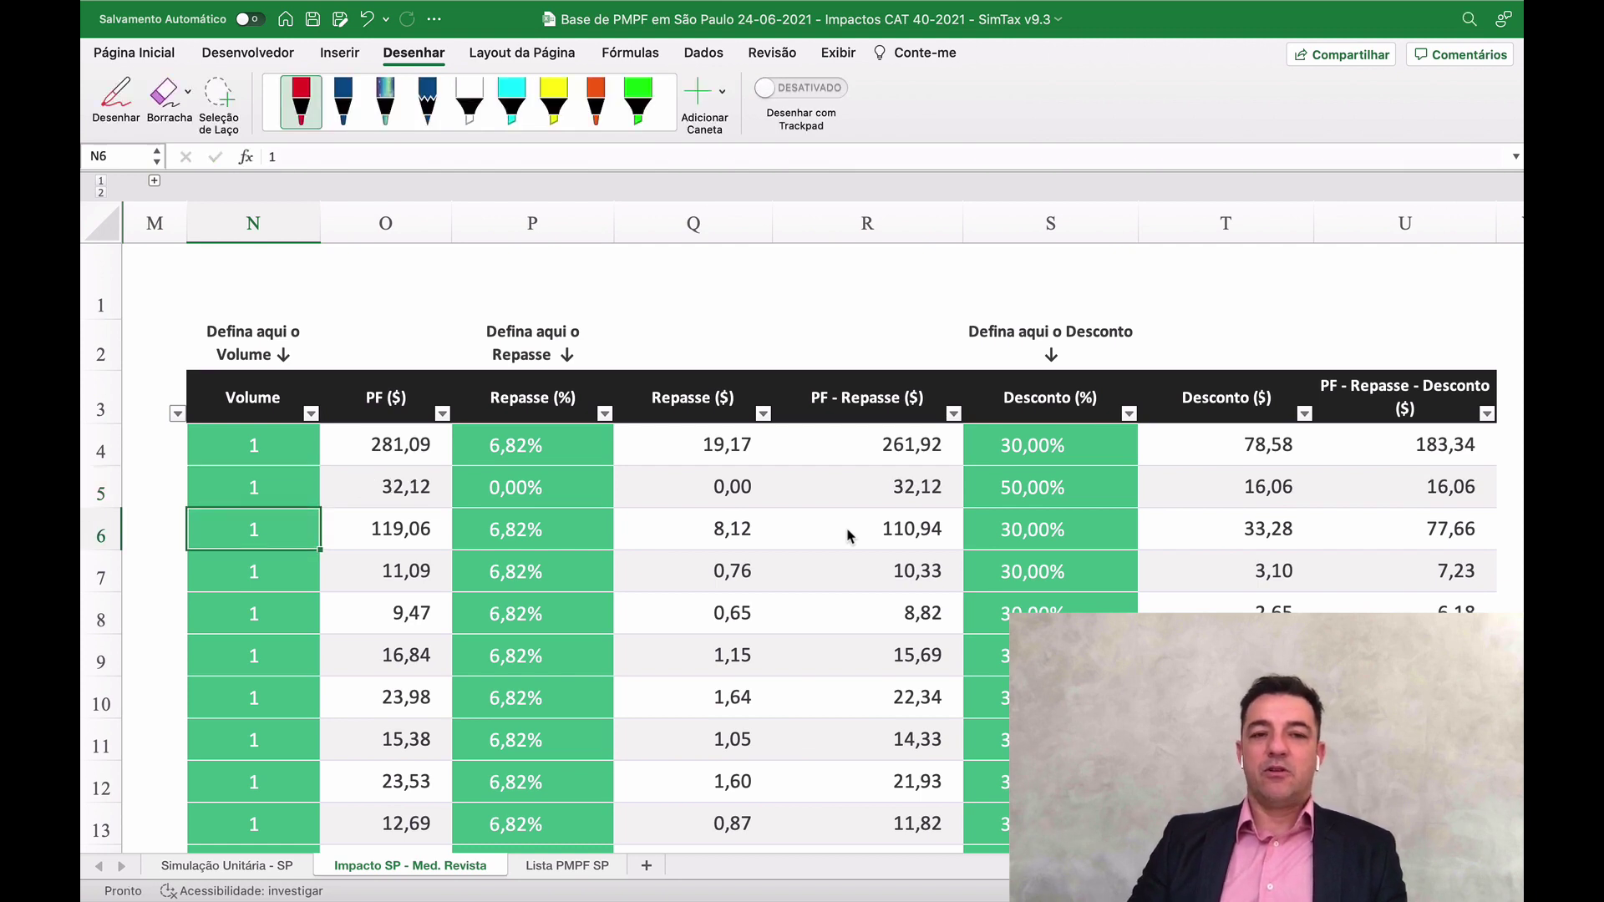
Step: Examine row 5's Repasse, Desconto and net price values next to its CAT 94/17 and CAT 40/21 ST bases
{"action": "key", "text": "Up"}
{"action": "key", "text": "Right"}
{"action": "key", "text": "Right"}
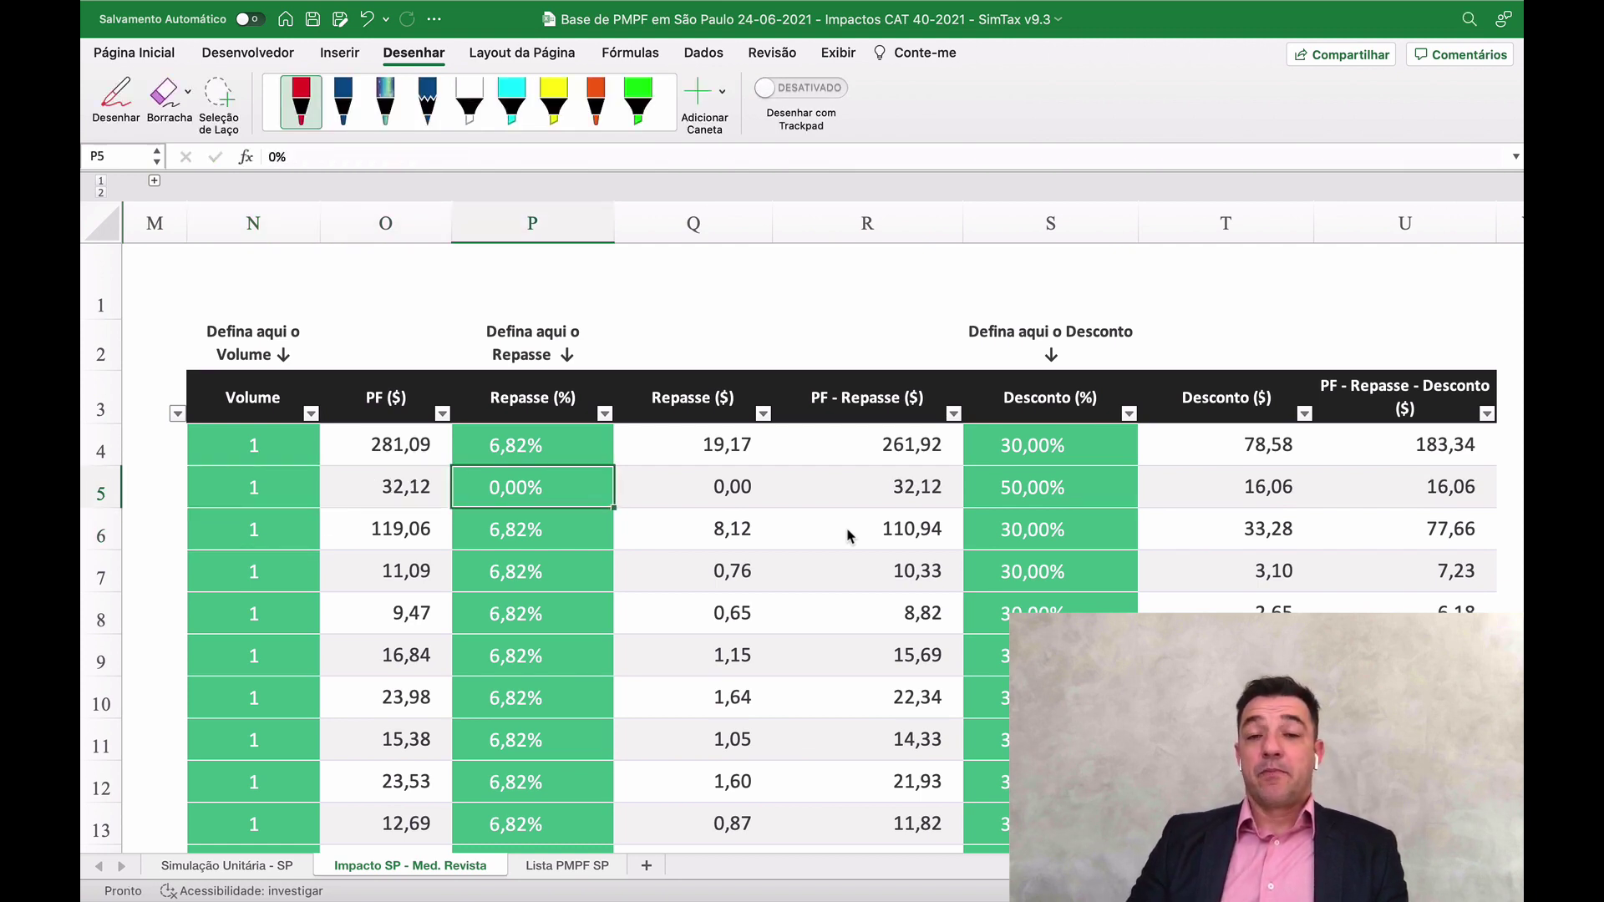
{"action": "key", "text": "Right"}
{"action": "key", "text": "Right"}
{"action": "key", "text": "Right"}
{"action": "key", "text": "Right"}
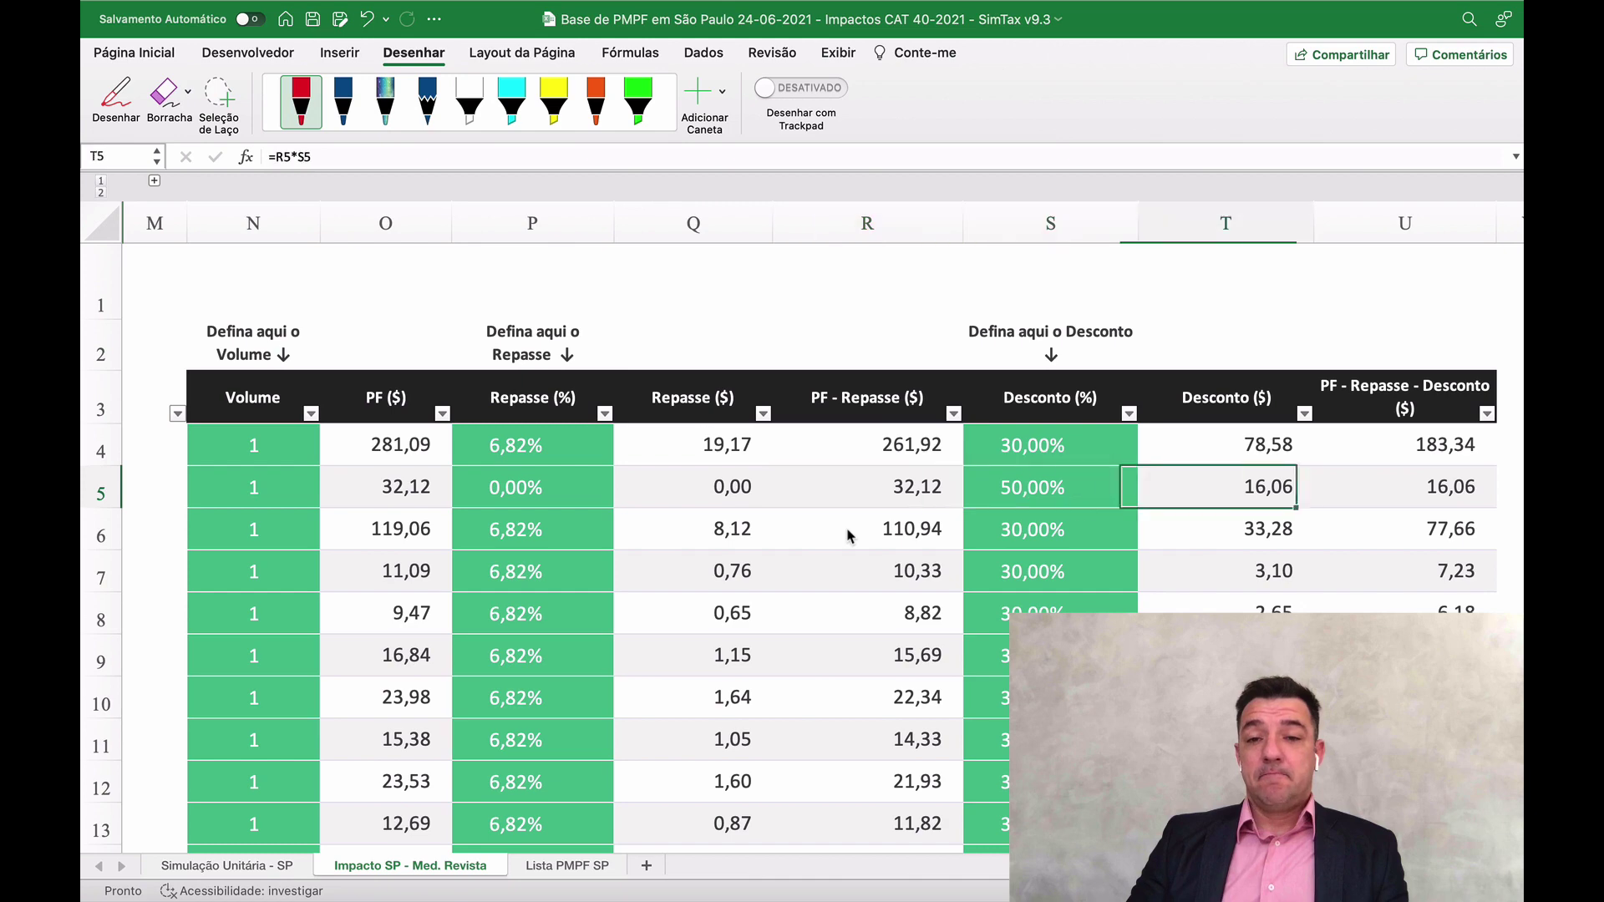
{"action": "key", "text": "Right"}
{"action": "key", "text": "Left"}
{"action": "key", "text": "Right"}
{"action": "scroll", "coordinate": [848, 535], "scroll_direction": "right", "scroll_amount": 8}
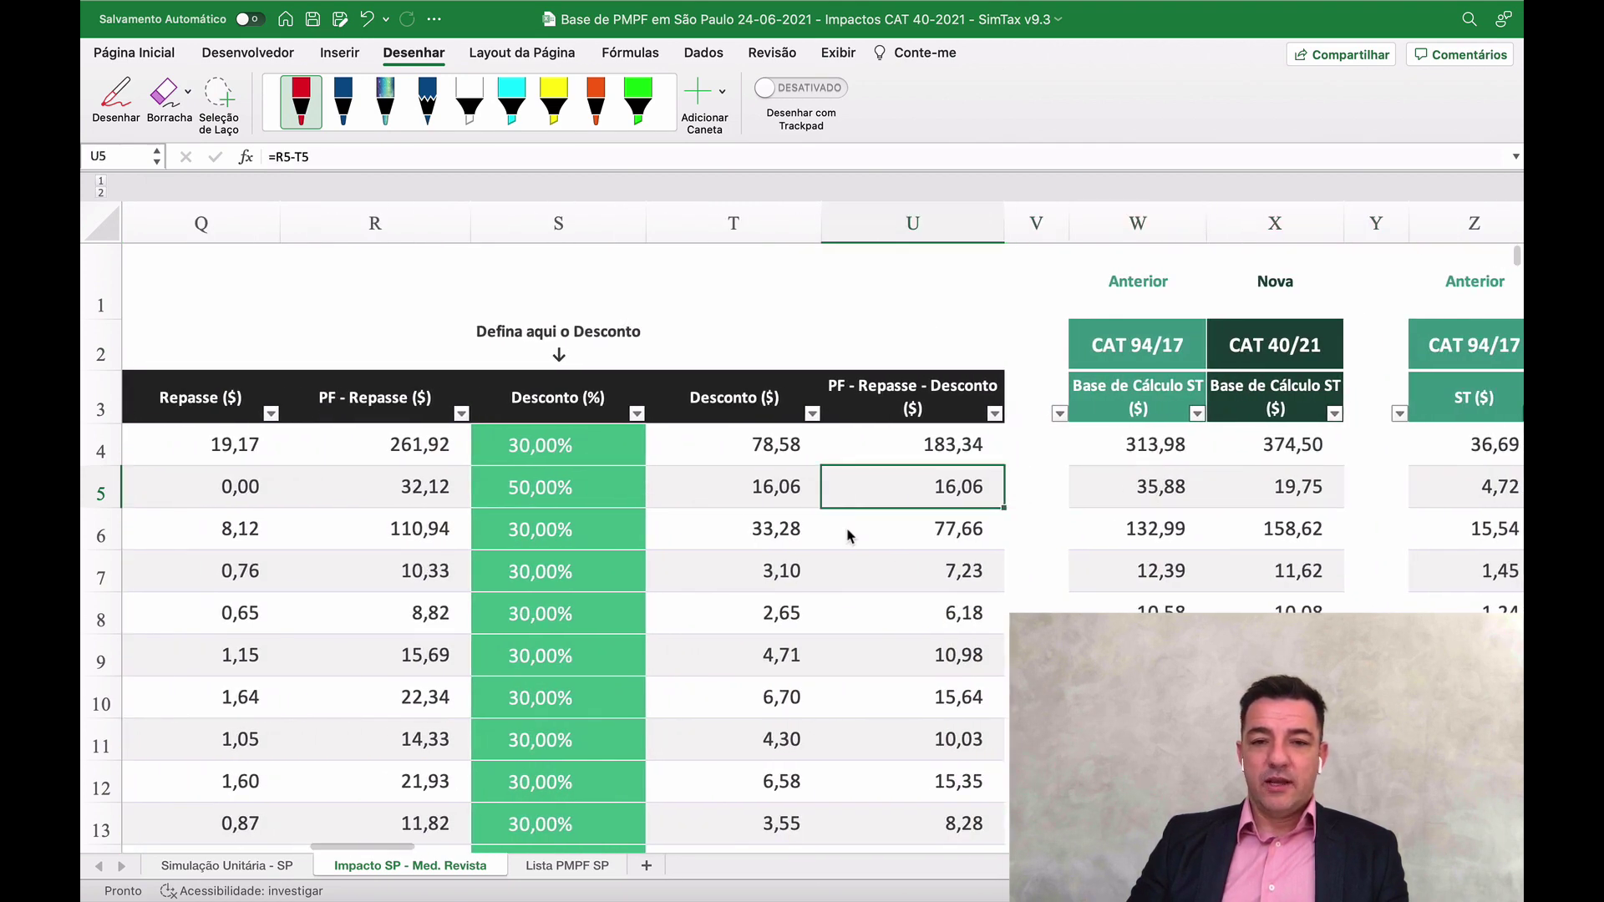
{"action": "key", "text": "Left"}
{"action": "key", "text": "Left"}
{"action": "key", "text": "Left"}
{"action": "key", "text": "Right"}
{"action": "key", "text": "Right"}
{"action": "key", "text": "Right"}
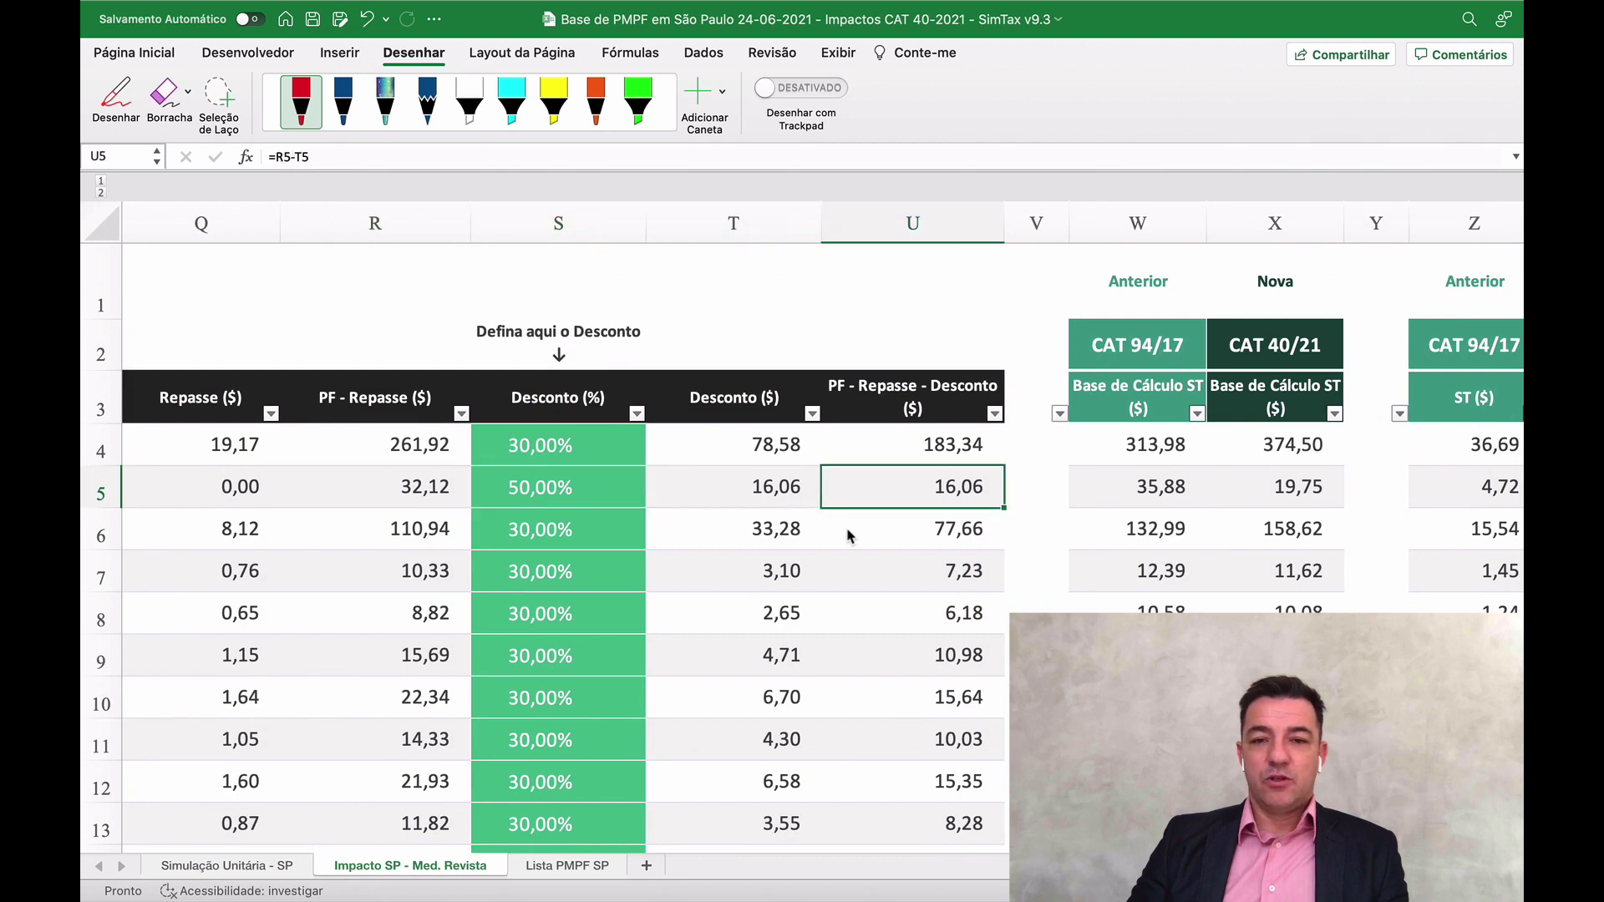
Step: Set the Desconto (%) of the product in row 5 to 40%
{"action": "key", "text": "Left"}
{"action": "key", "text": "Left"}
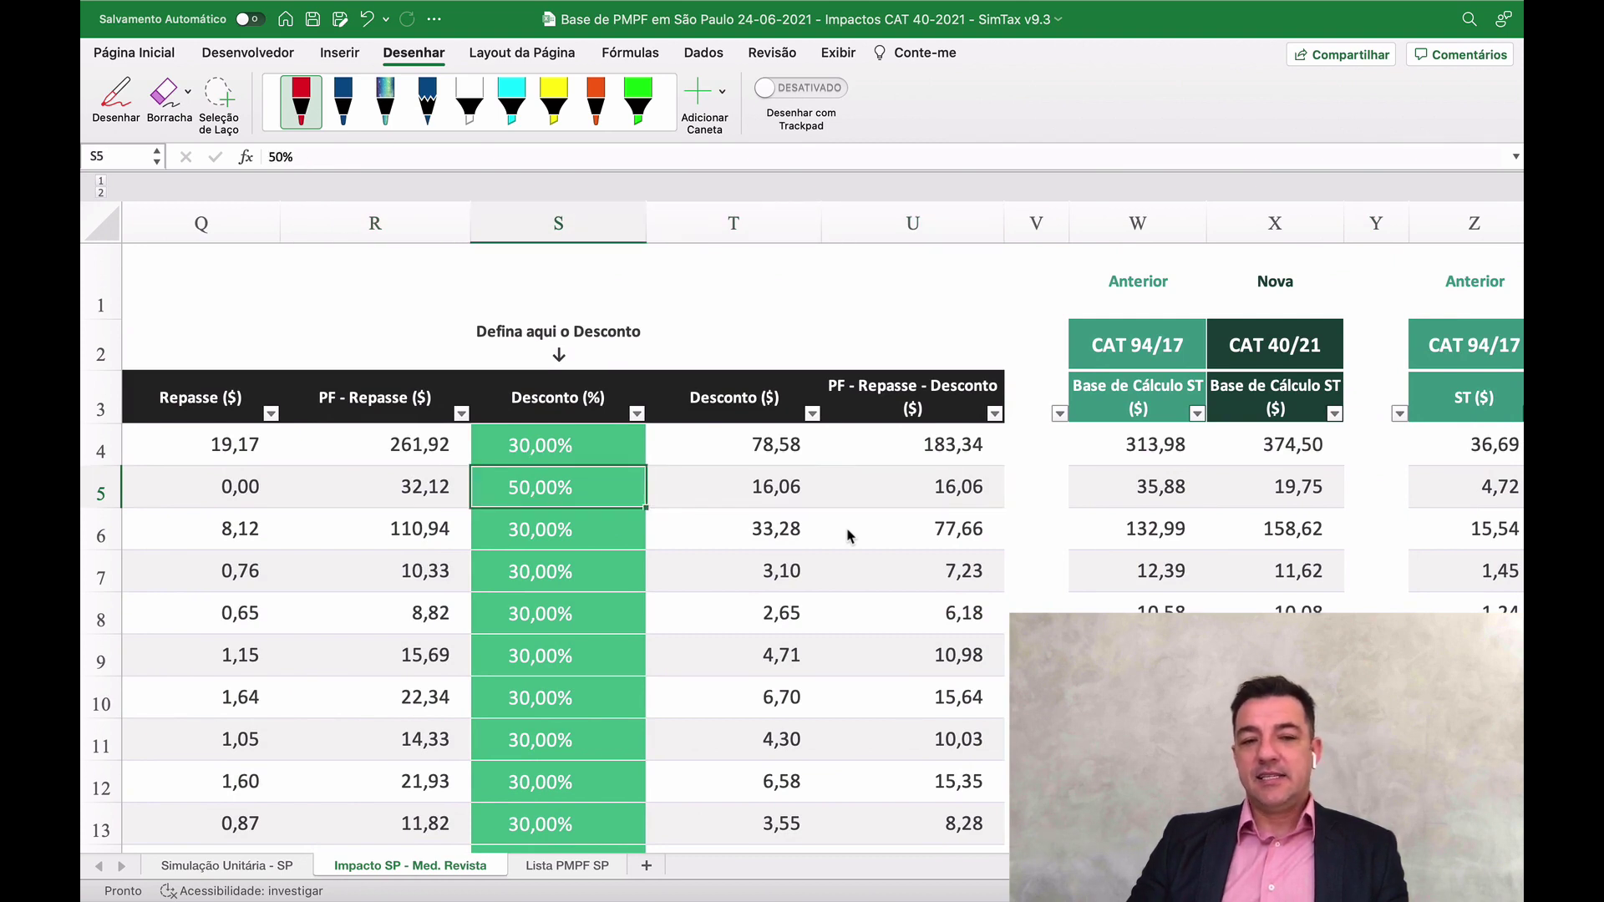
{"action": "type", "text": "40"}
{"action": "key", "text": "Return"}
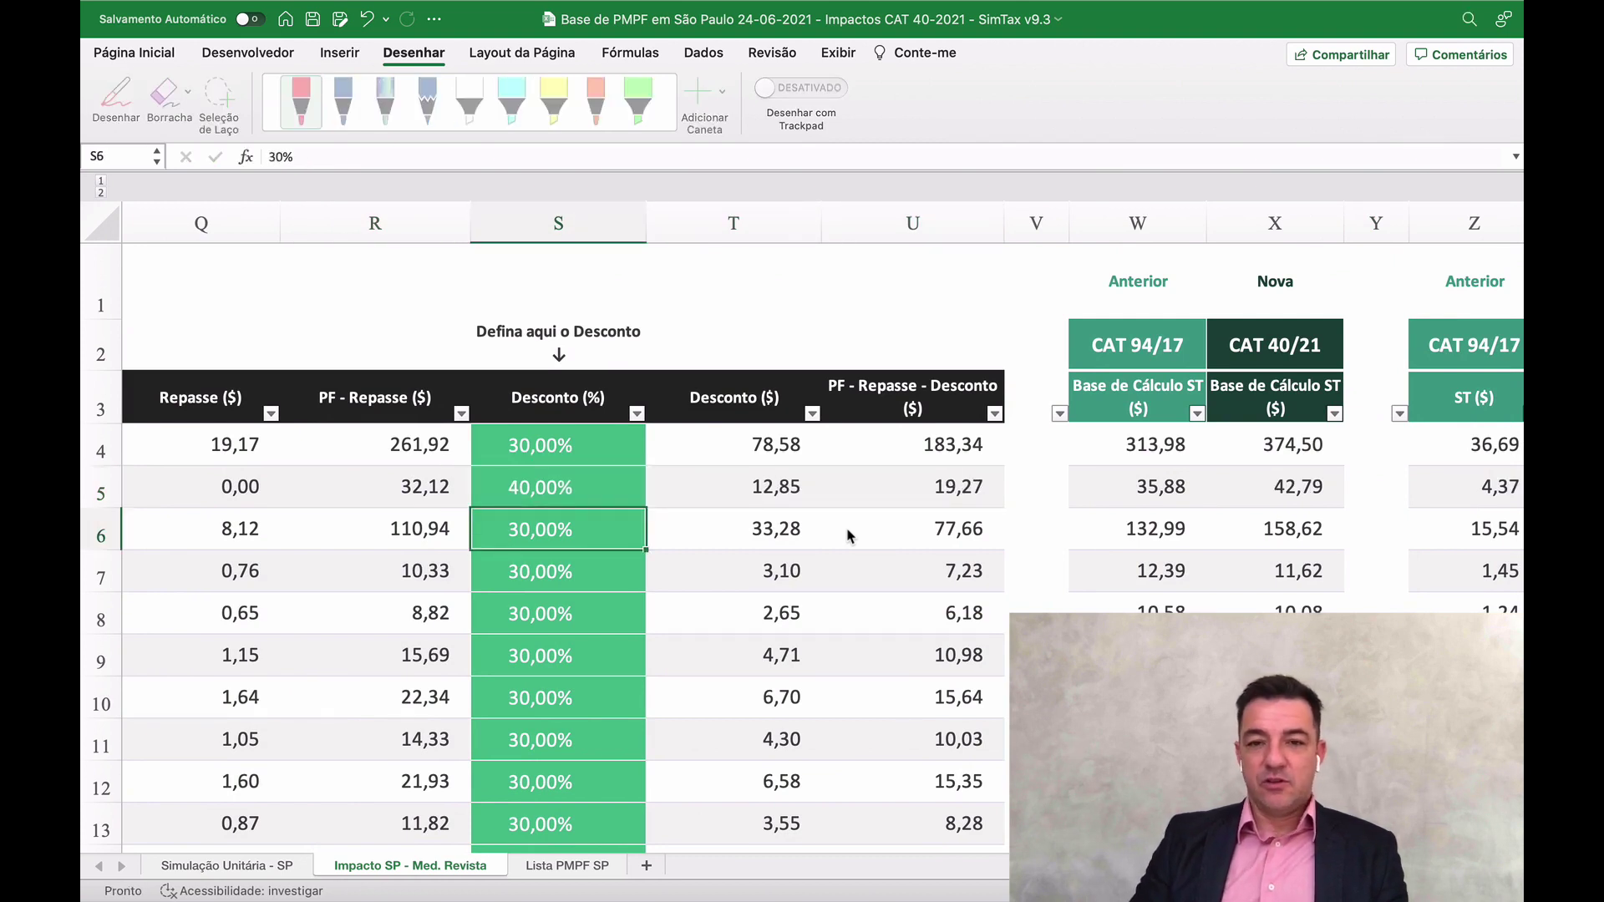
Step: Review row 5's recalculated columns from Desconto ($) through to the CAT 40/21 Custo Farmácia ($)
{"action": "key", "text": "Up"}
{"action": "key", "text": "Right"}
{"action": "key", "text": "Right"}
{"action": "key", "text": "Right"}
{"action": "key", "text": "Right"}
{"action": "key", "text": "Right"}
{"action": "key", "text": "Right"}
{"action": "key", "text": "Right"}
{"action": "key", "text": "Right"}
{"action": "key", "text": "Right"}
{"action": "key", "text": "Right"}
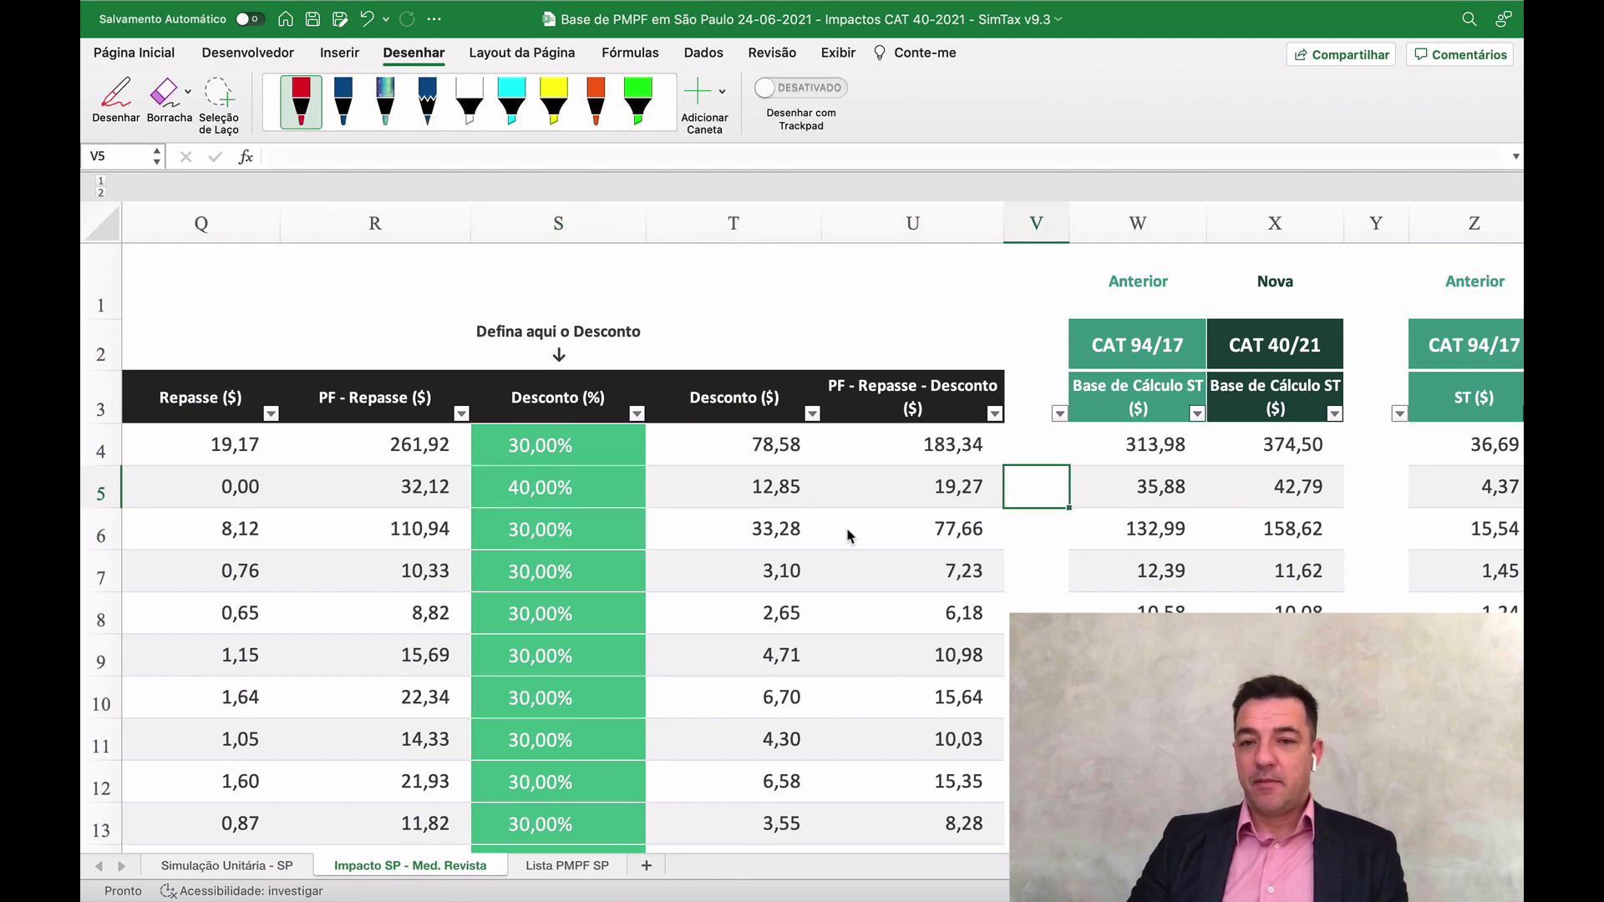
{"action": "key", "text": "Right"}
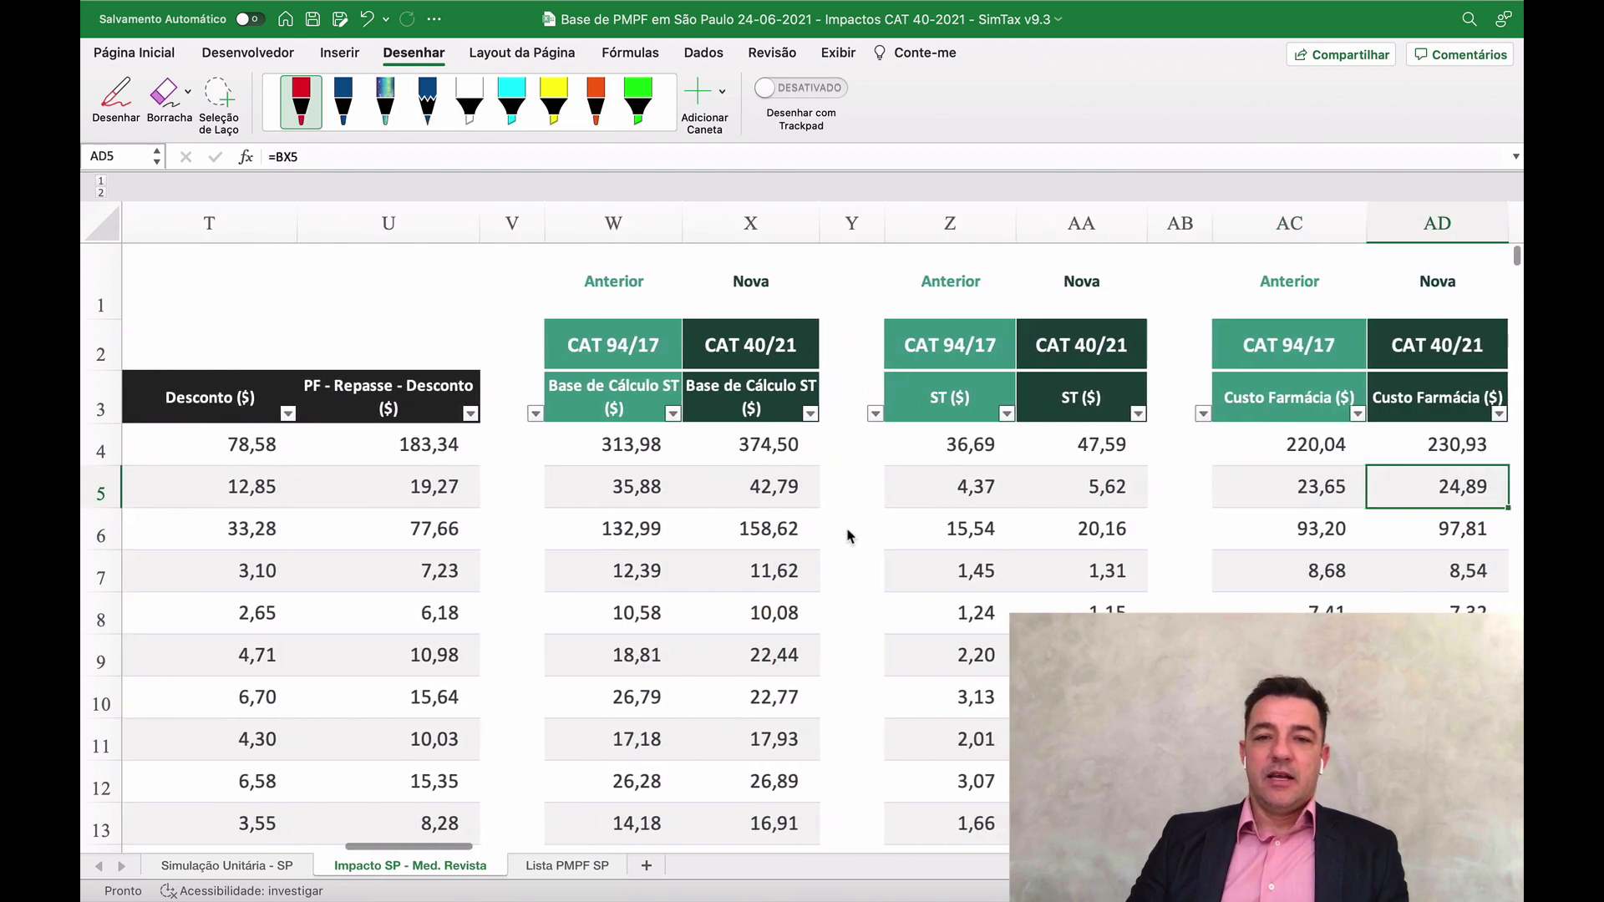
Step: Compare row 5's Base de Cálculo ST and ST values between CAT 94/17 and CAT 40/21, ending at Custo Farmácia ($)
{"action": "key", "text": "Left"}
{"action": "key", "text": "Left"}
{"action": "key", "text": "Left"}
{"action": "key", "text": "Left"}
{"action": "key", "text": "Left"}
{"action": "key", "text": "Left"}
{"action": "key", "text": "Left"}
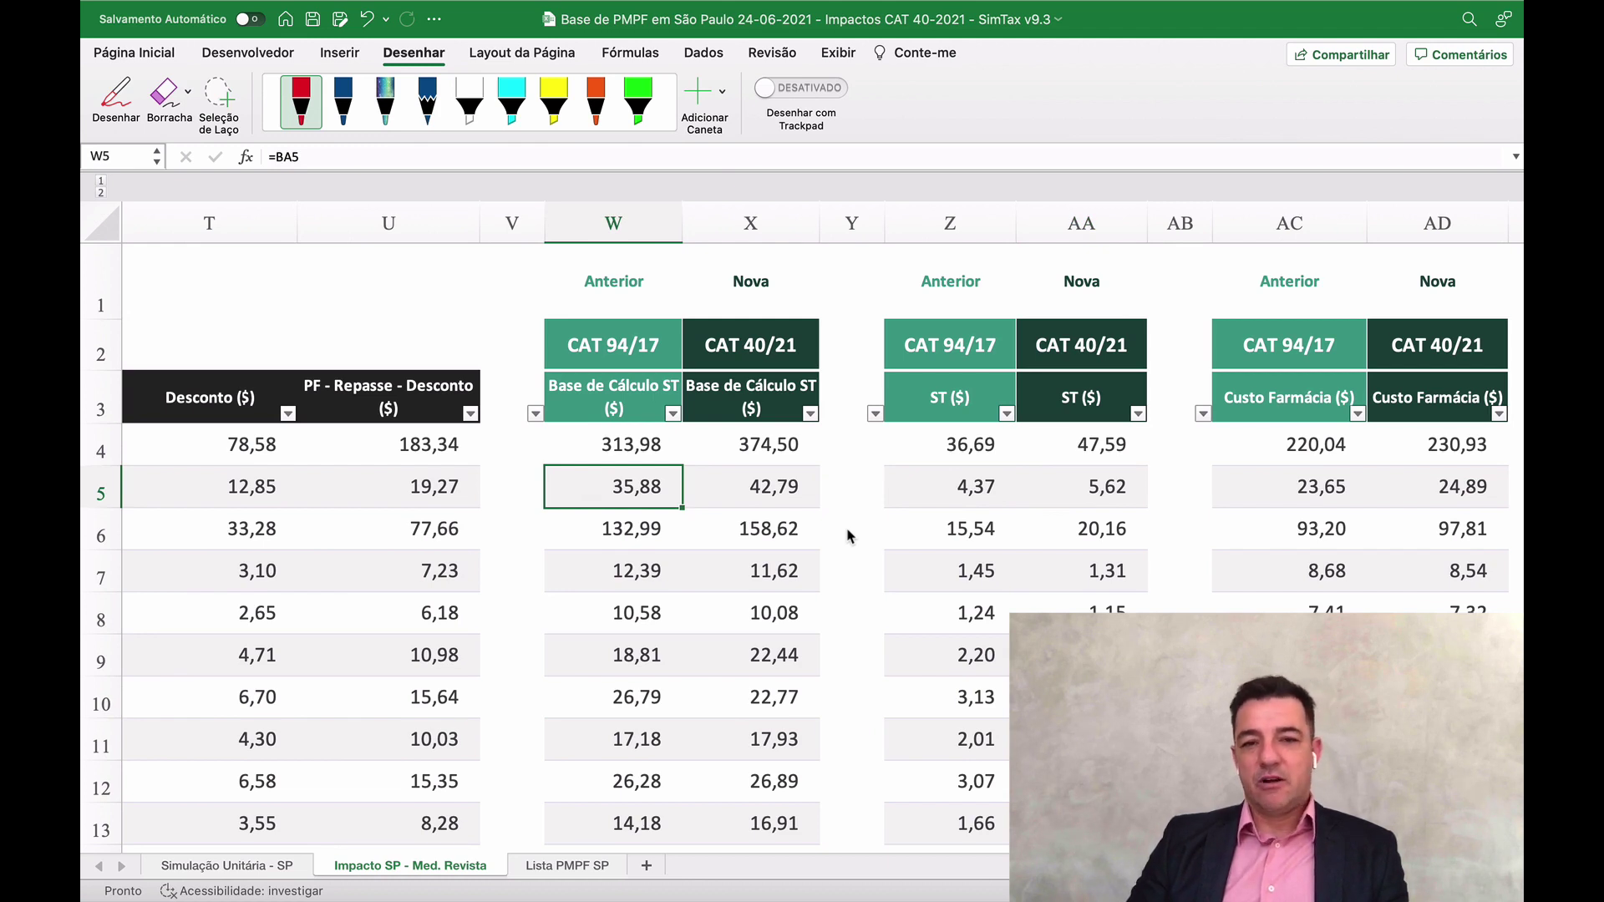
{"action": "key", "text": "Right"}
{"action": "key", "text": "Right"}
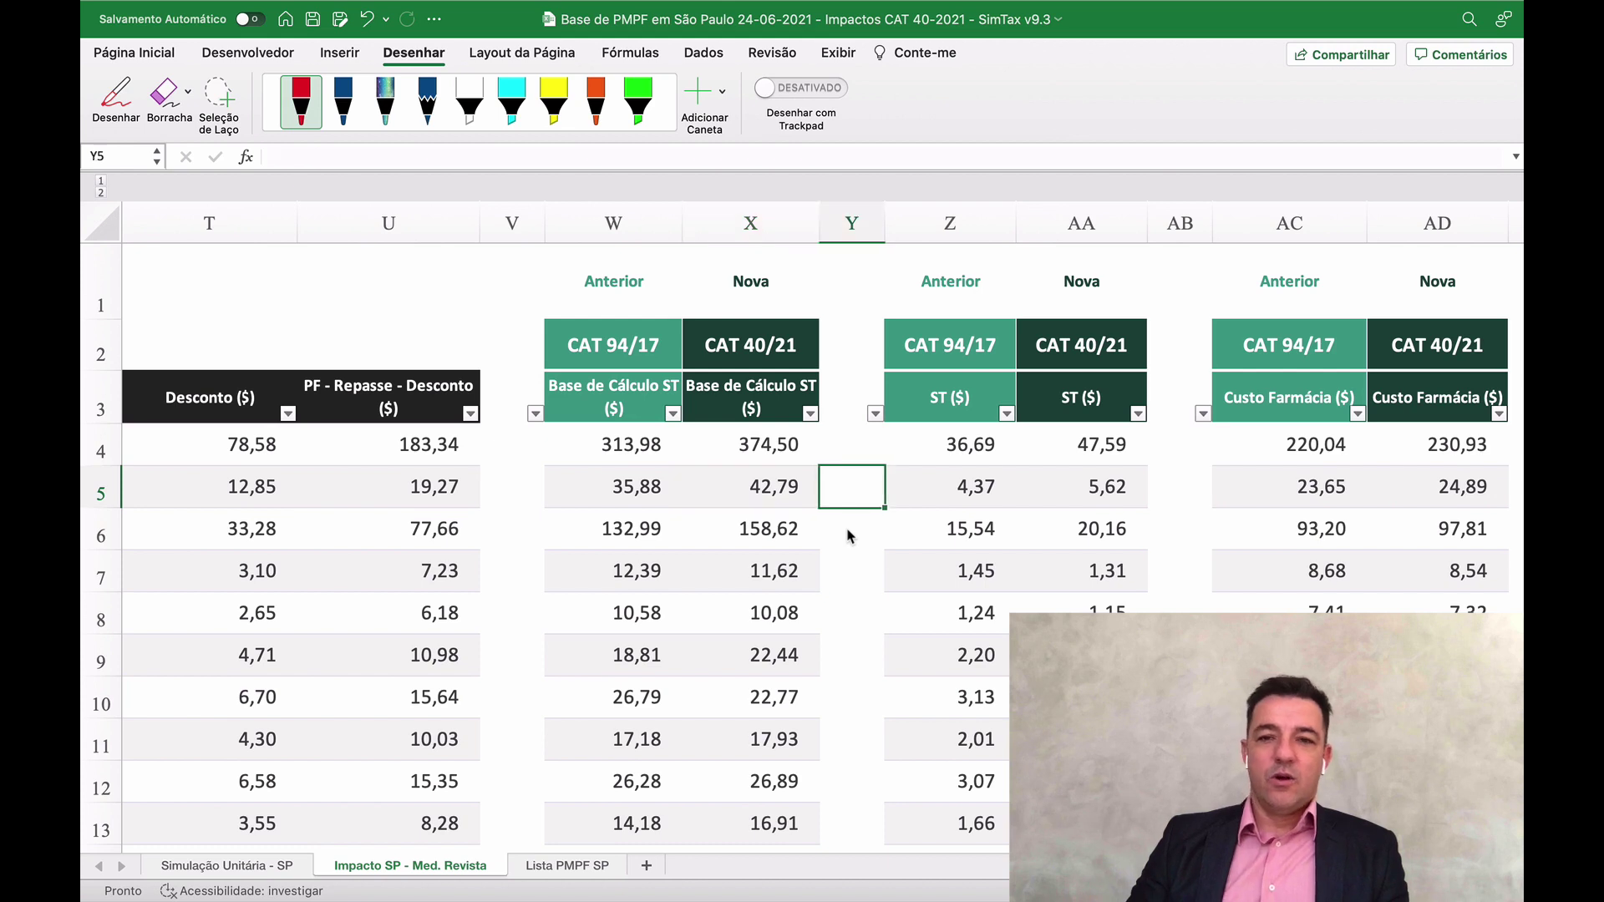
{"action": "key", "text": "Right"}
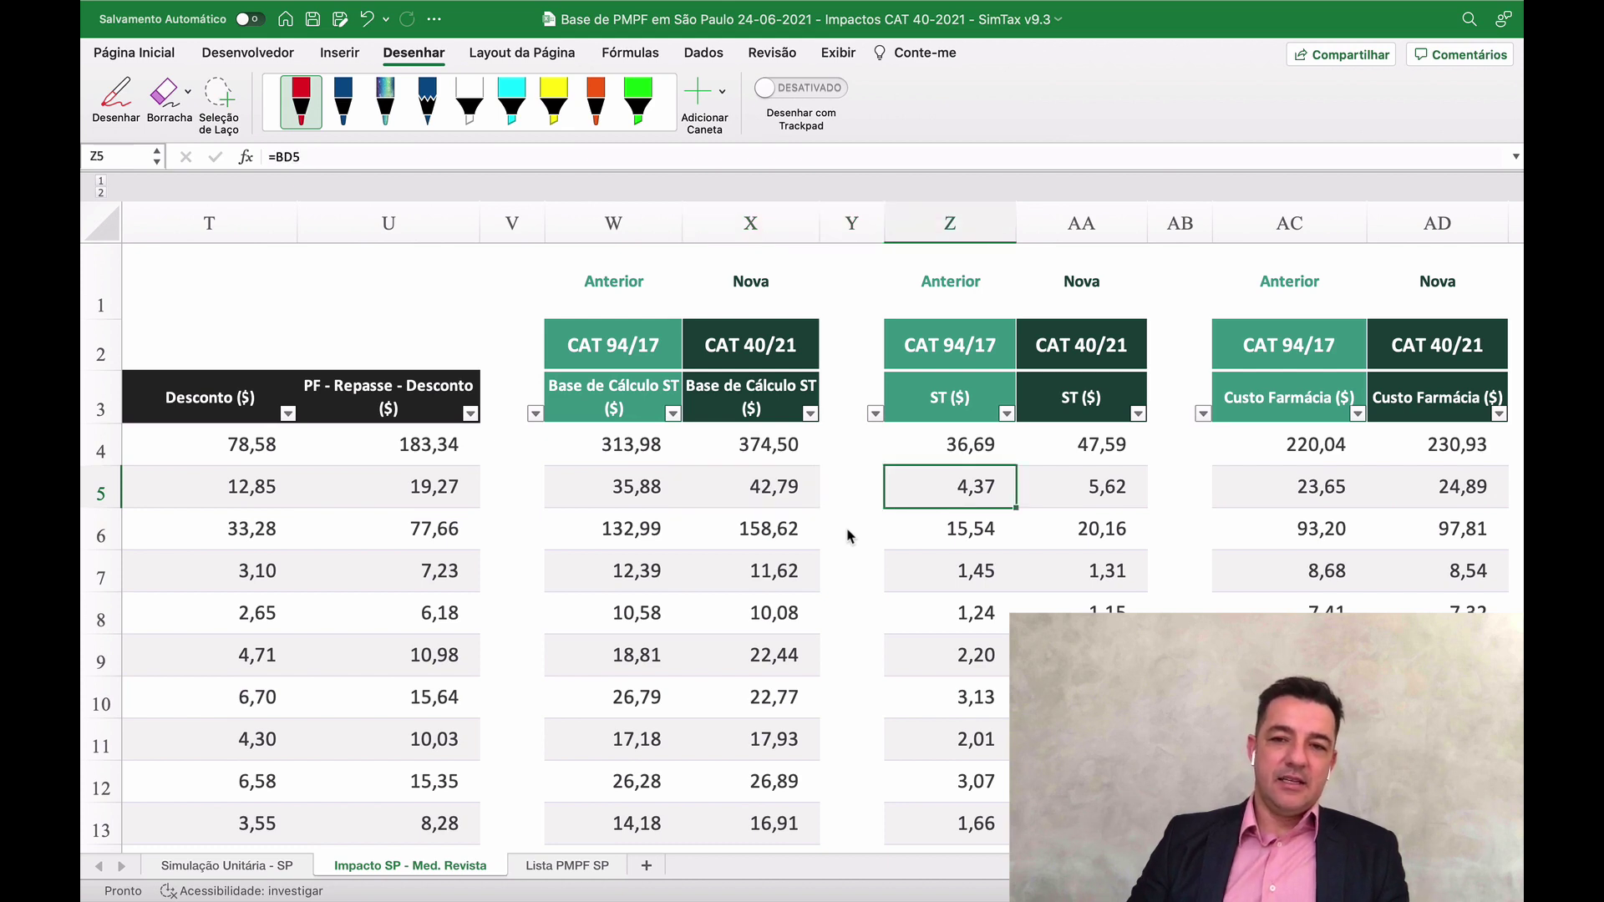
{"action": "key", "text": "Right"}
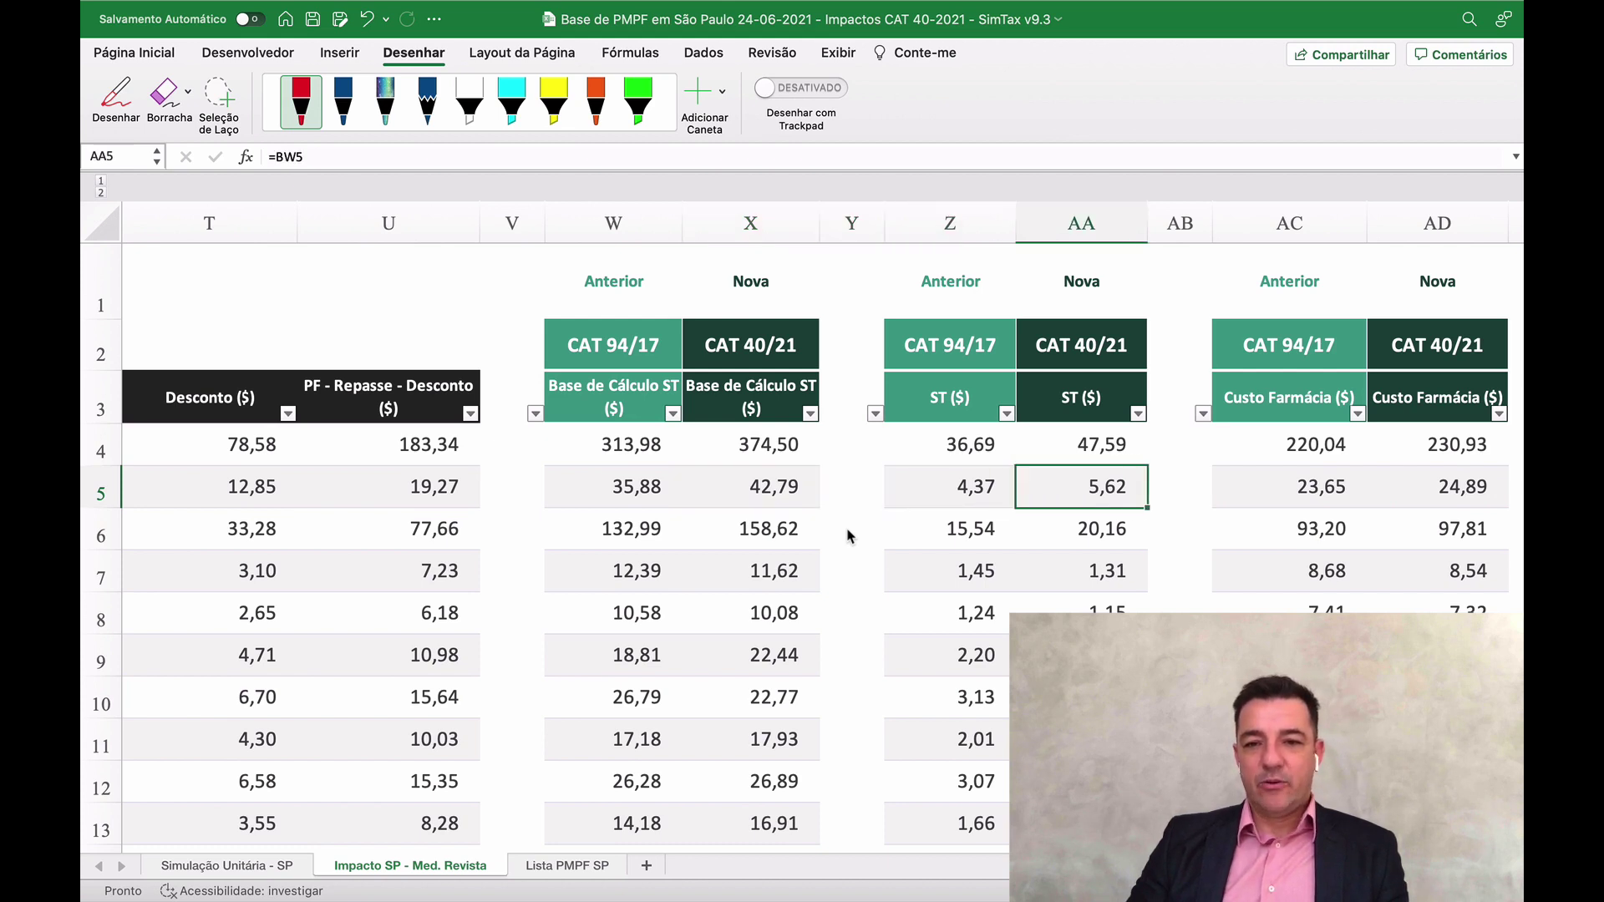
{"action": "key", "text": "Right"}
{"action": "key", "text": "Right"}
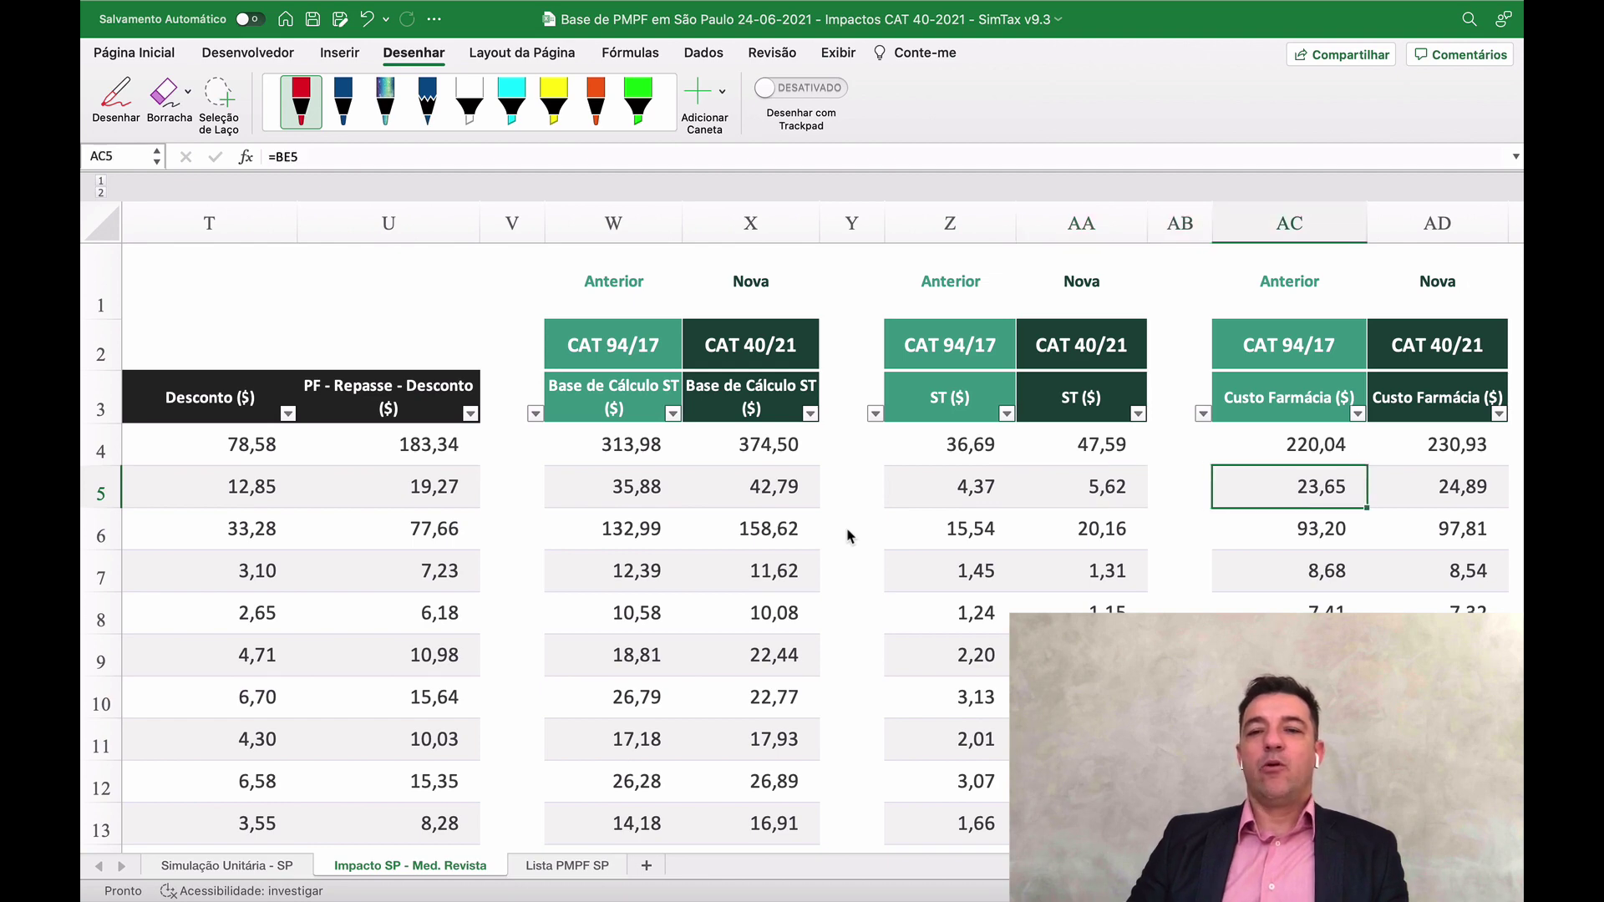
Step: Compare row 5's Custo Farmácia ($) under CAT 94/17 and CAT 40/21, then read its Diferença ($) and Variação (%)
{"action": "key", "text": "Right"}
{"action": "key", "text": "Left"}
{"action": "key", "text": "Right"}
{"action": "key", "text": "Right"}
{"action": "key", "text": "Right"}
{"action": "key", "text": "Right"}
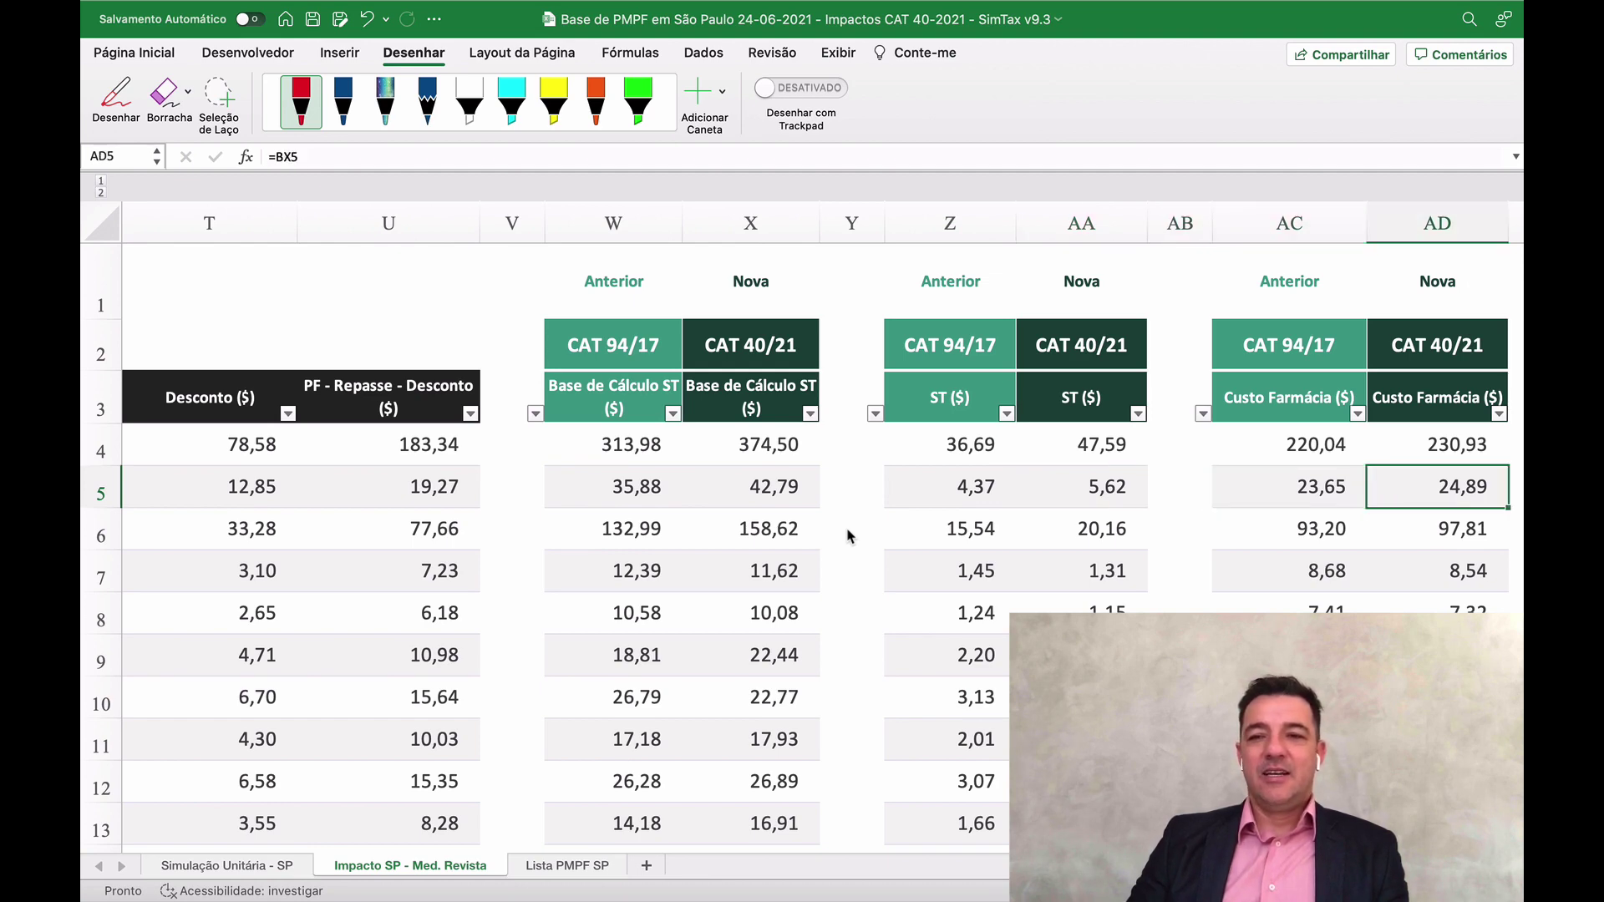
{"action": "key", "text": "Left"}
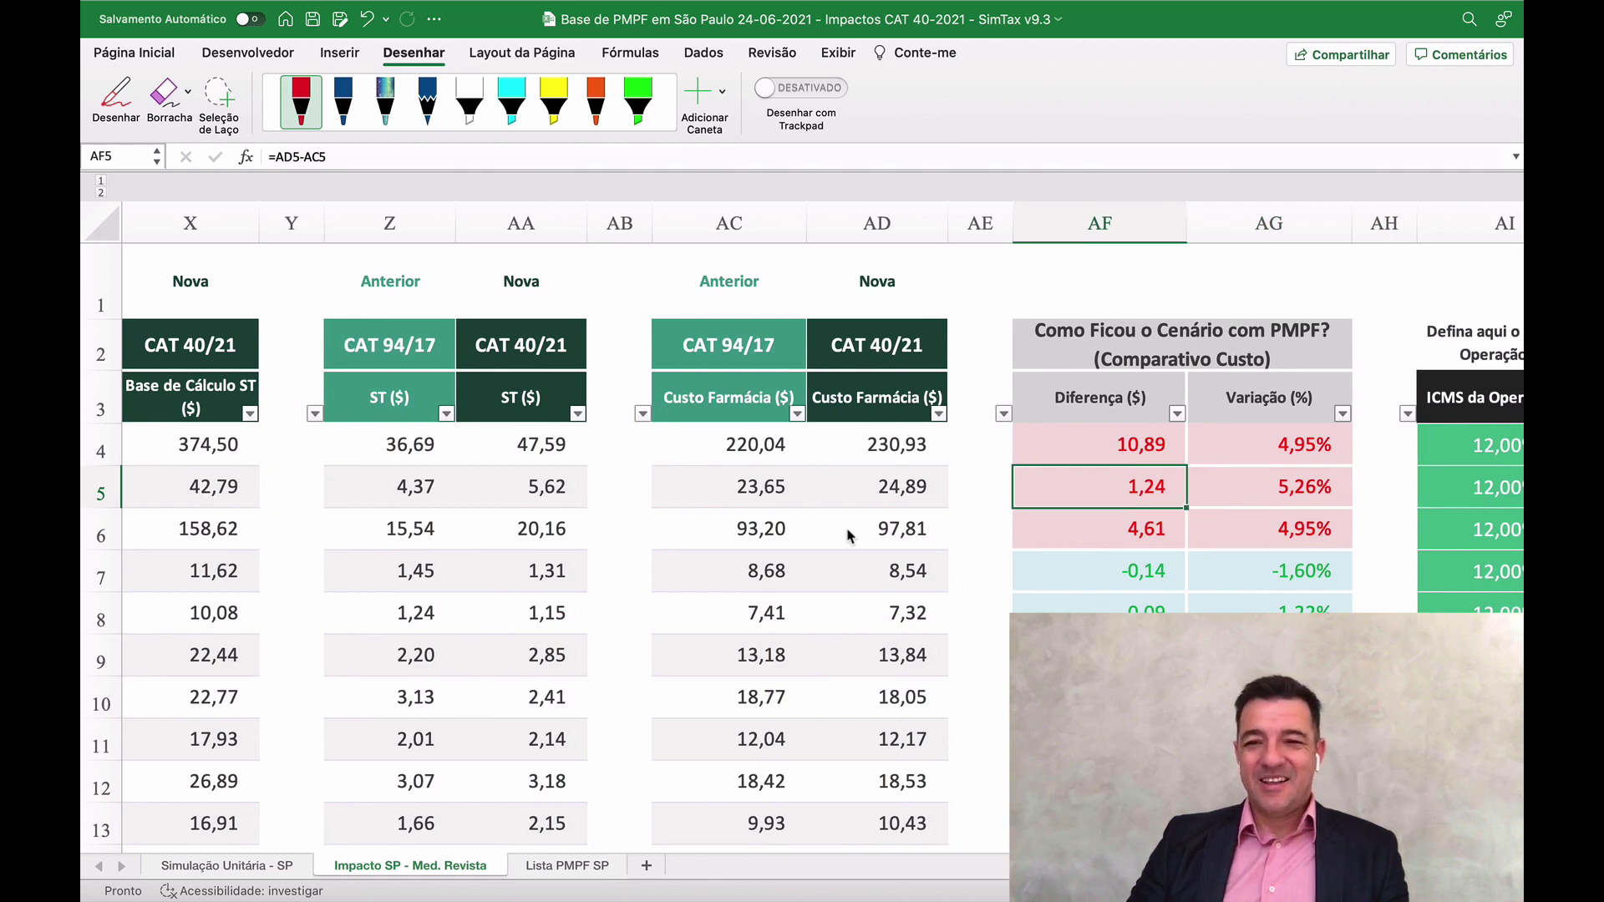
{"action": "key", "text": "Right"}
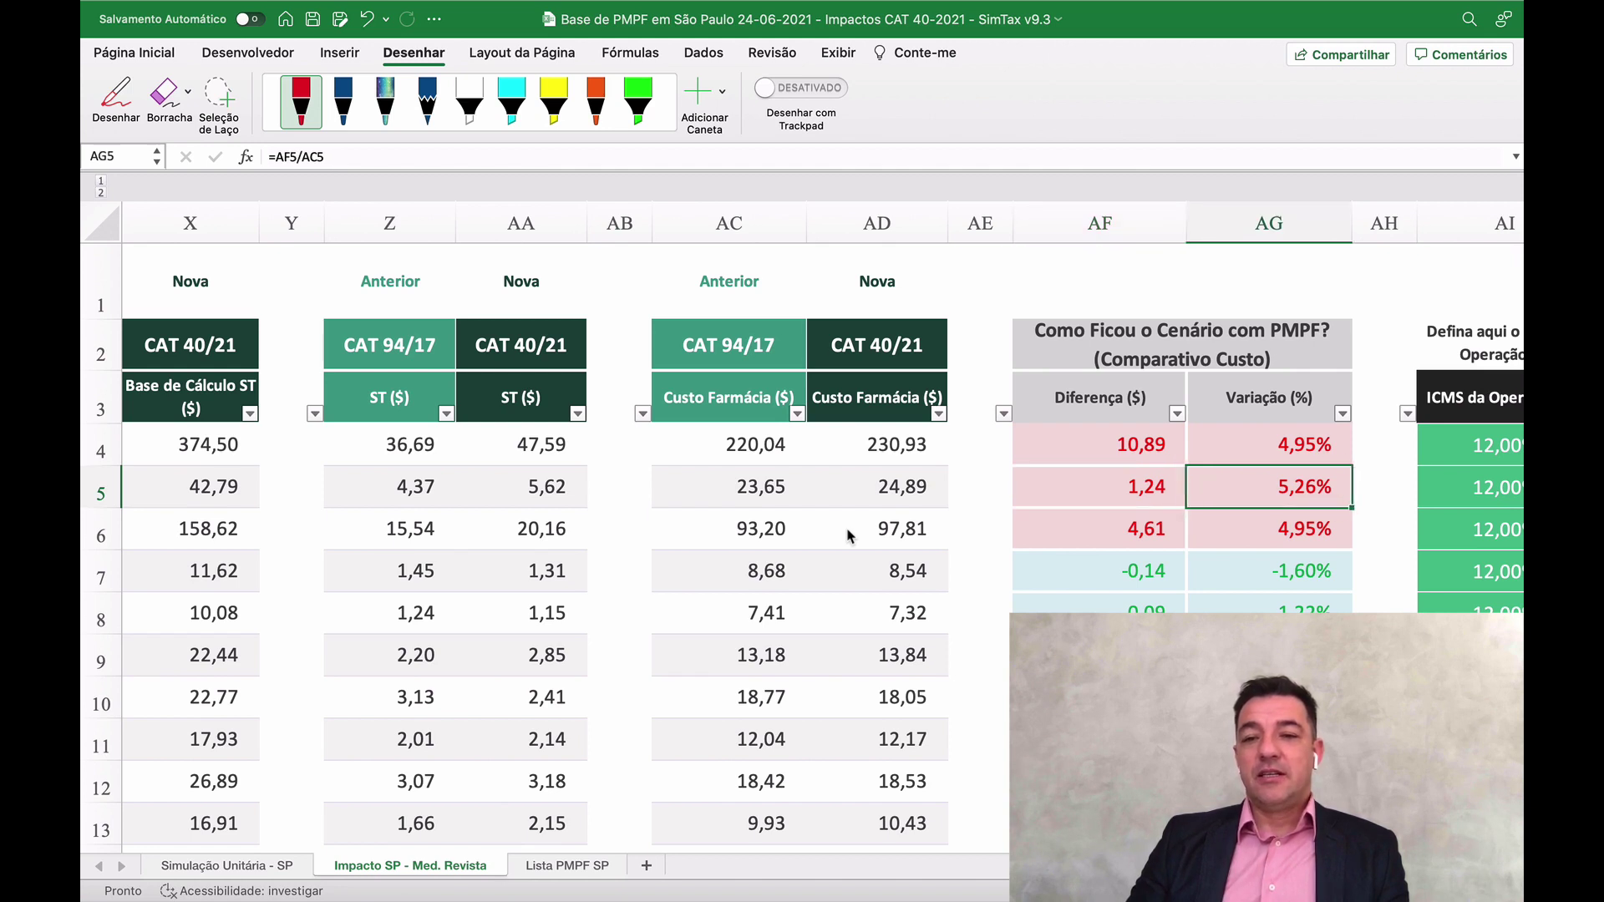
Step: Relate row 5's CAT 40/21 Custo Farmácia ($) to its percentage variation and cost difference
{"action": "key", "text": "Left"}
{"action": "key", "text": "Left"}
{"action": "key", "text": "Left"}
{"action": "key", "text": "Left"}
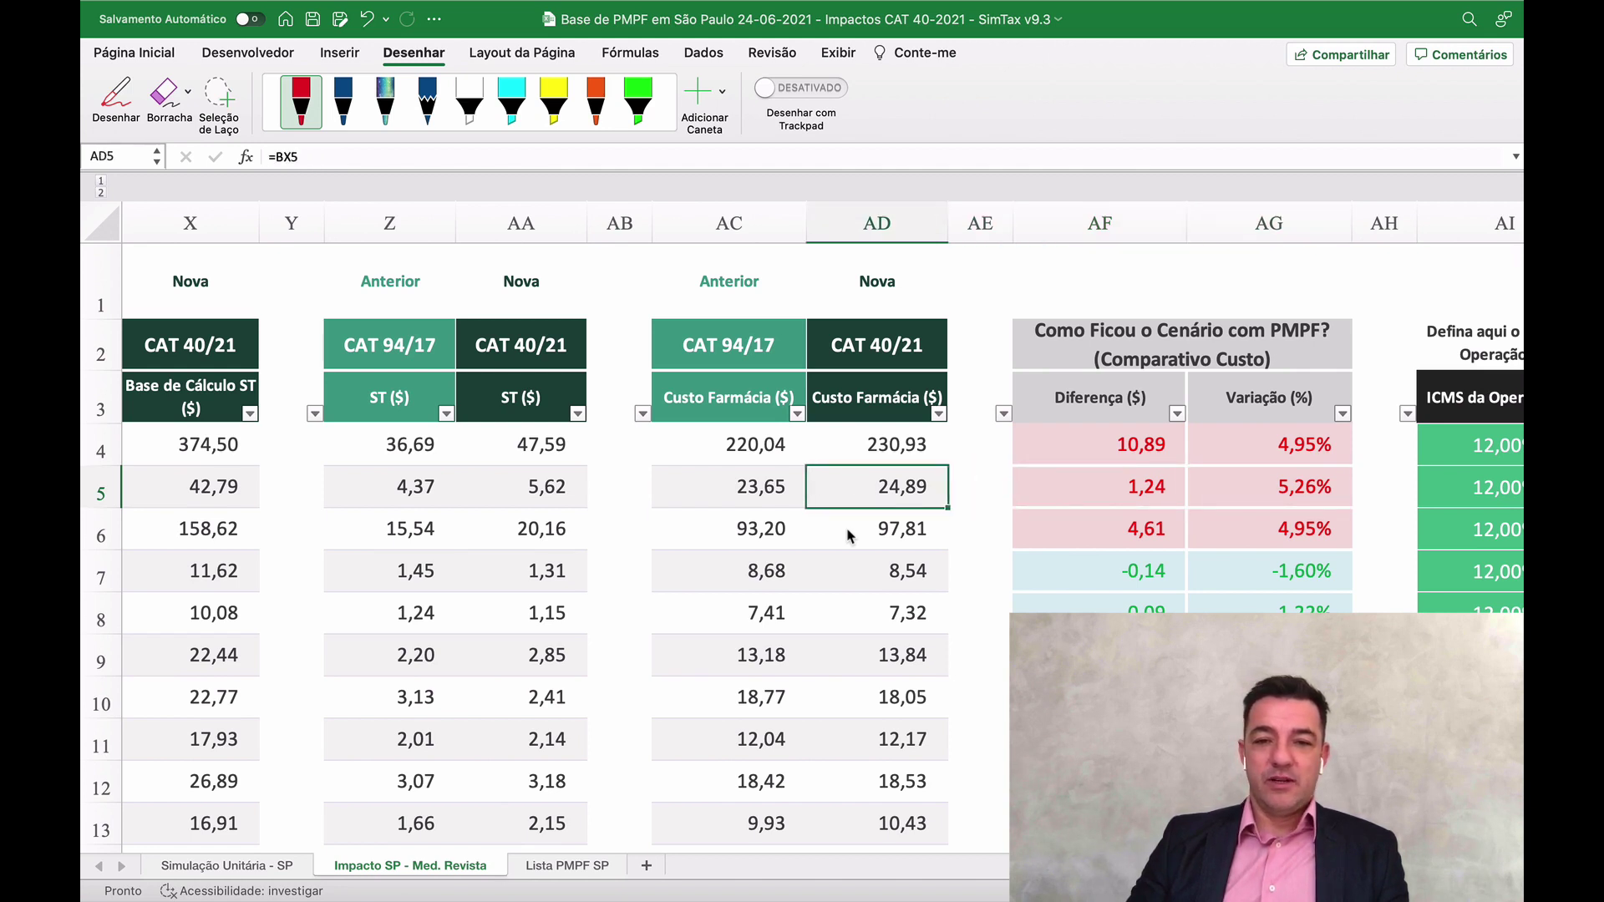
{"action": "key", "text": "Right"}
{"action": "key", "text": "Right"}
{"action": "key", "text": "Right"}
{"action": "key", "text": "Right"}
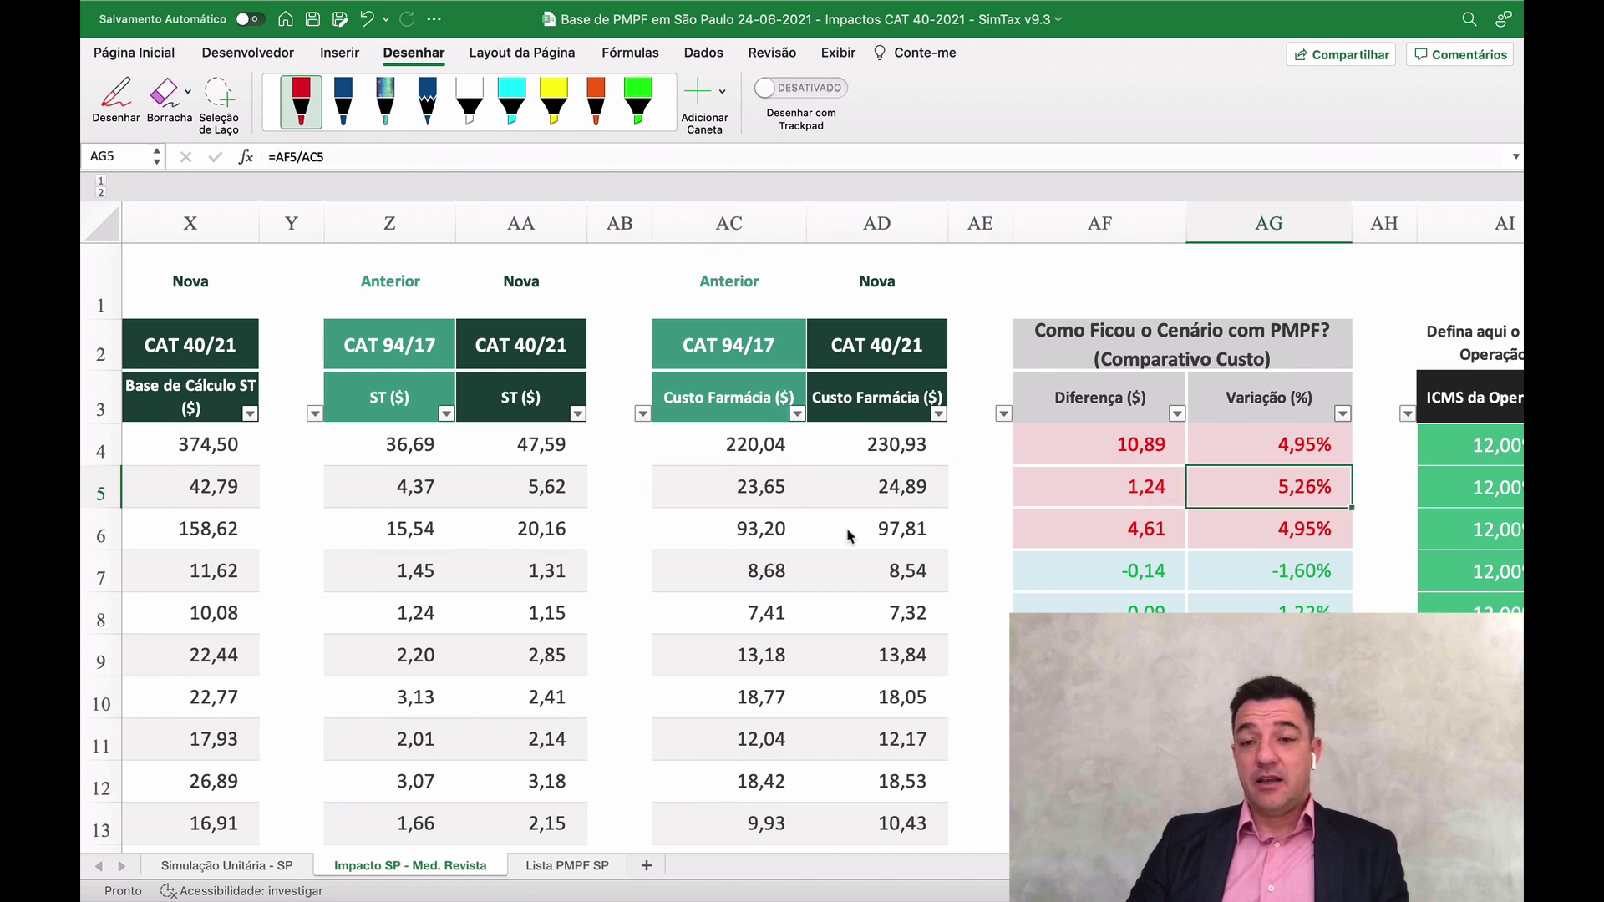
{"action": "key", "text": "Left"}
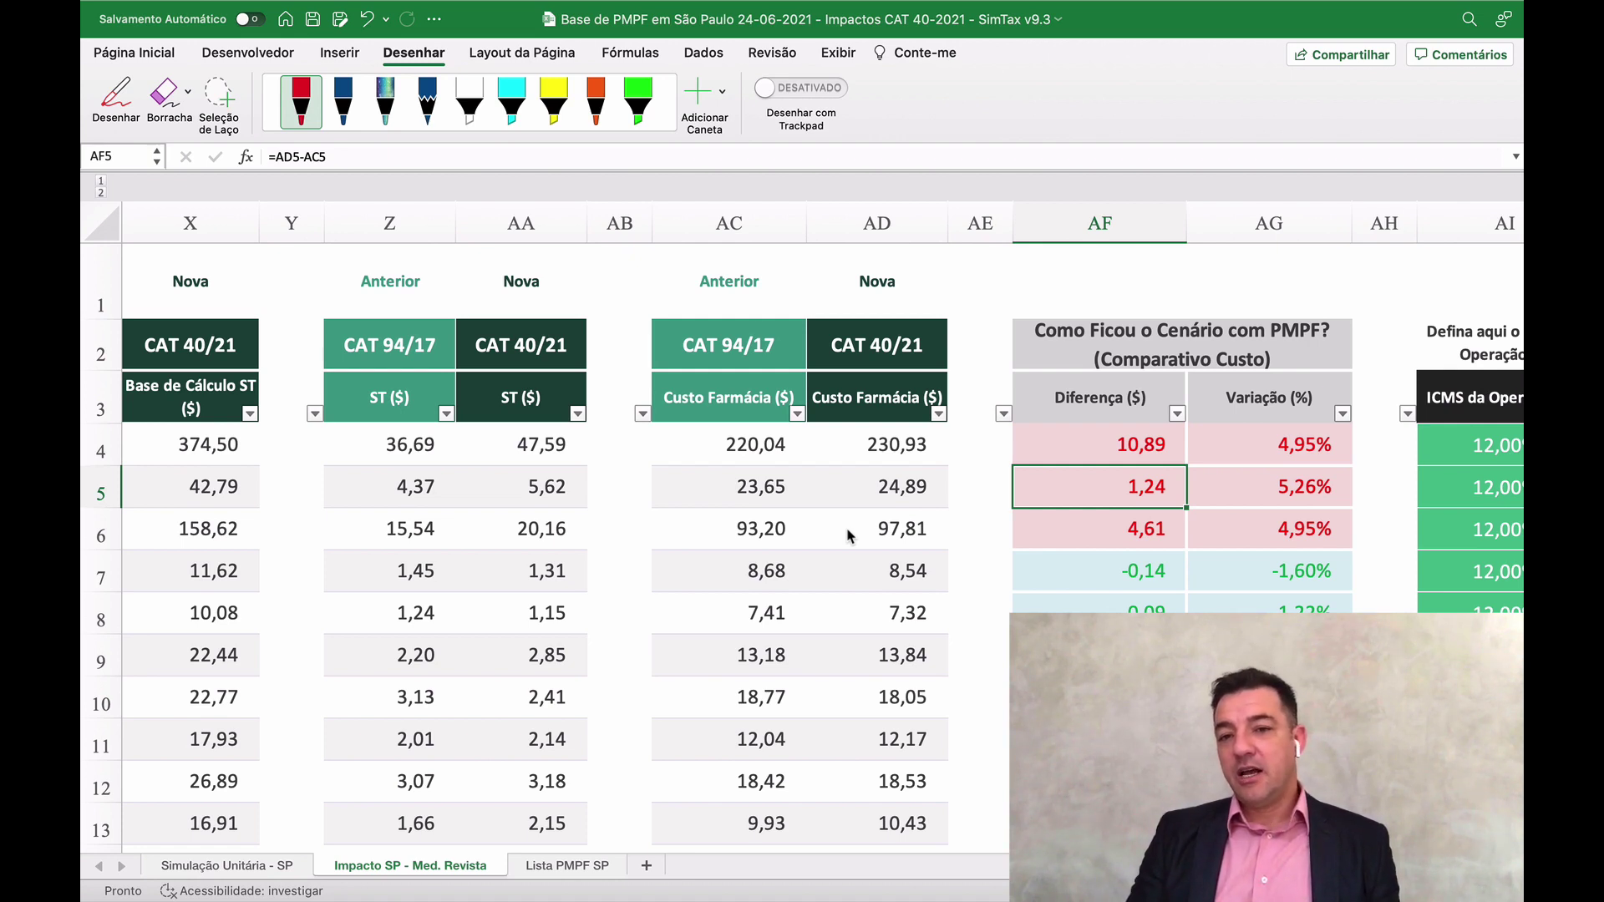
Step: Recheck row 5's Diferença ($) and Variação (%) against the CAT 40/21 pharmacy cost
{"action": "key", "text": "Left"}
{"action": "key", "text": "Left"}
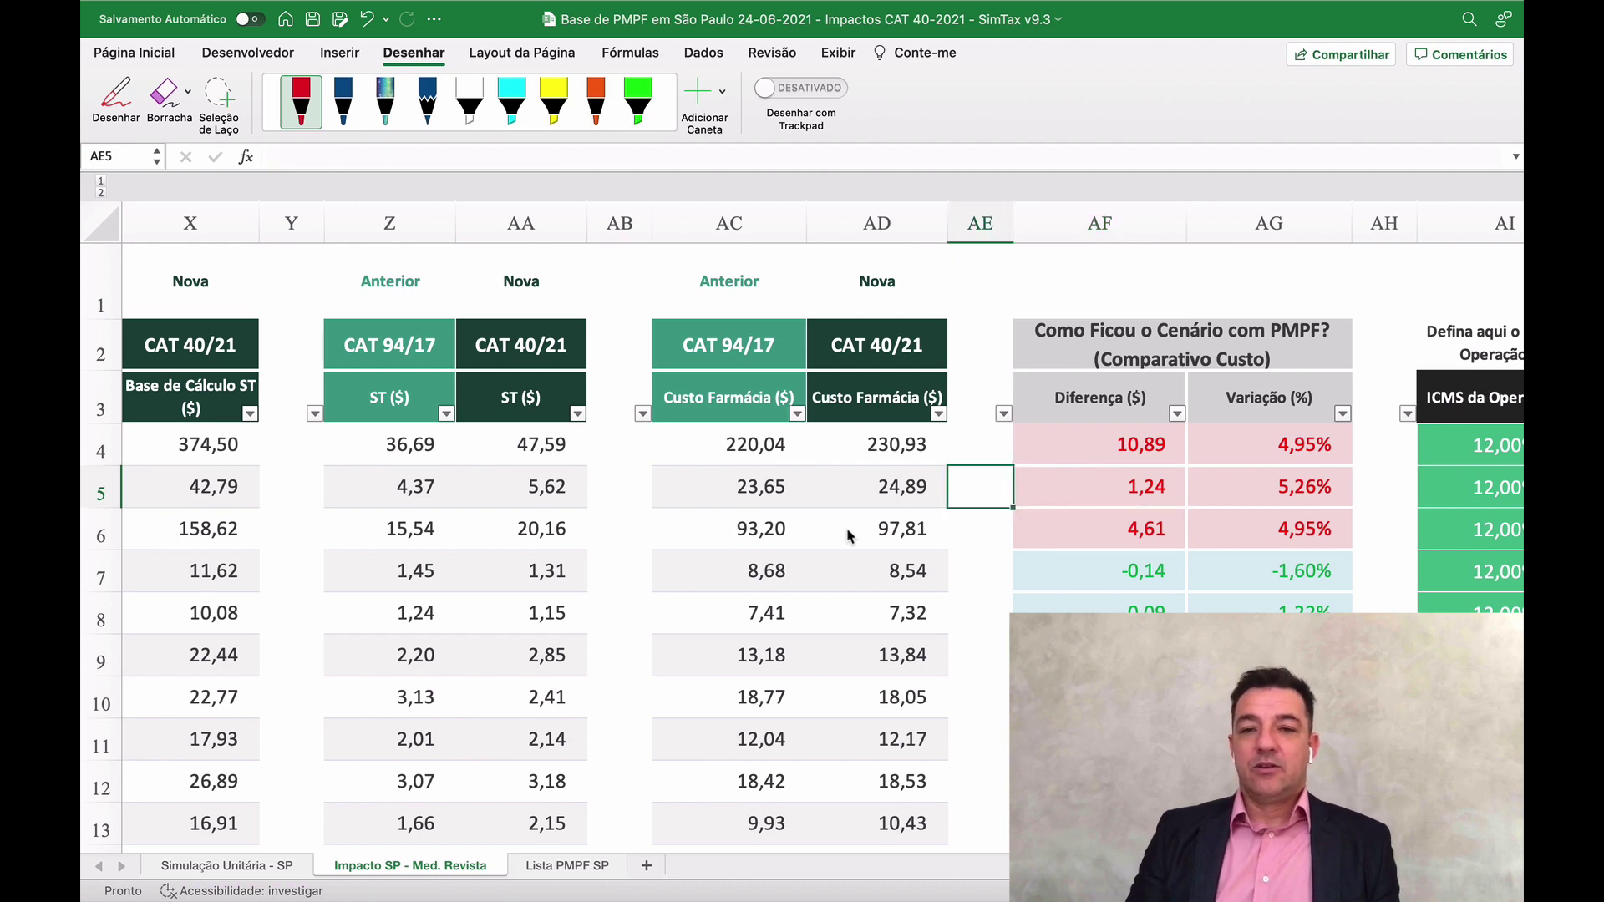
{"action": "key", "text": "Right"}
{"action": "key", "text": "Right"}
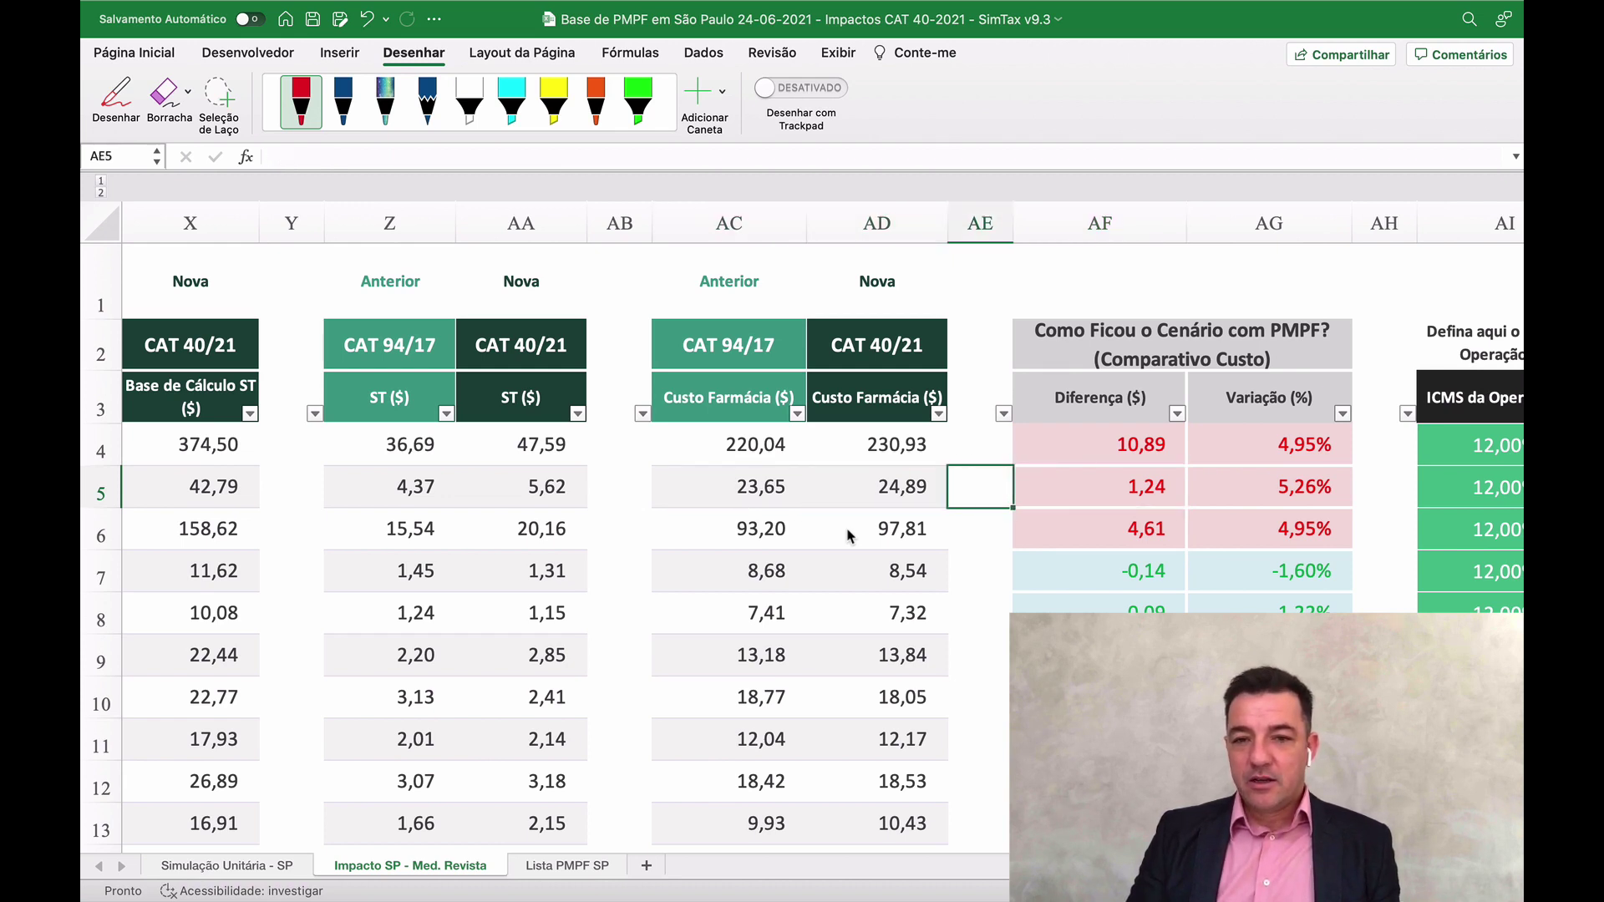
{"action": "key", "text": "Left"}
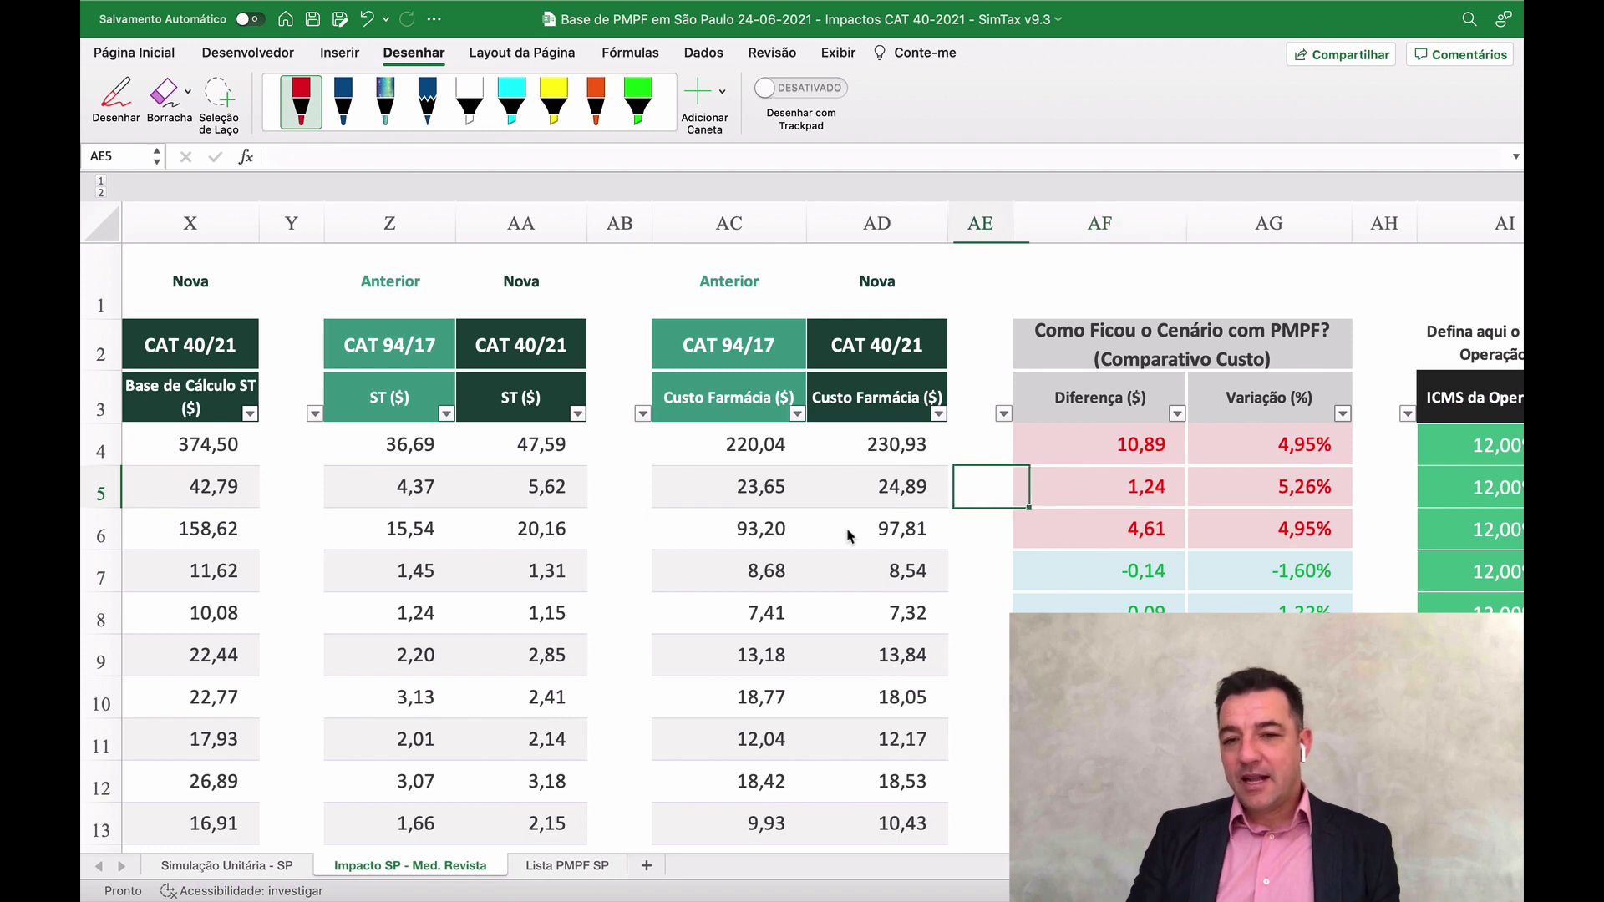
{"action": "key", "text": "Right"}
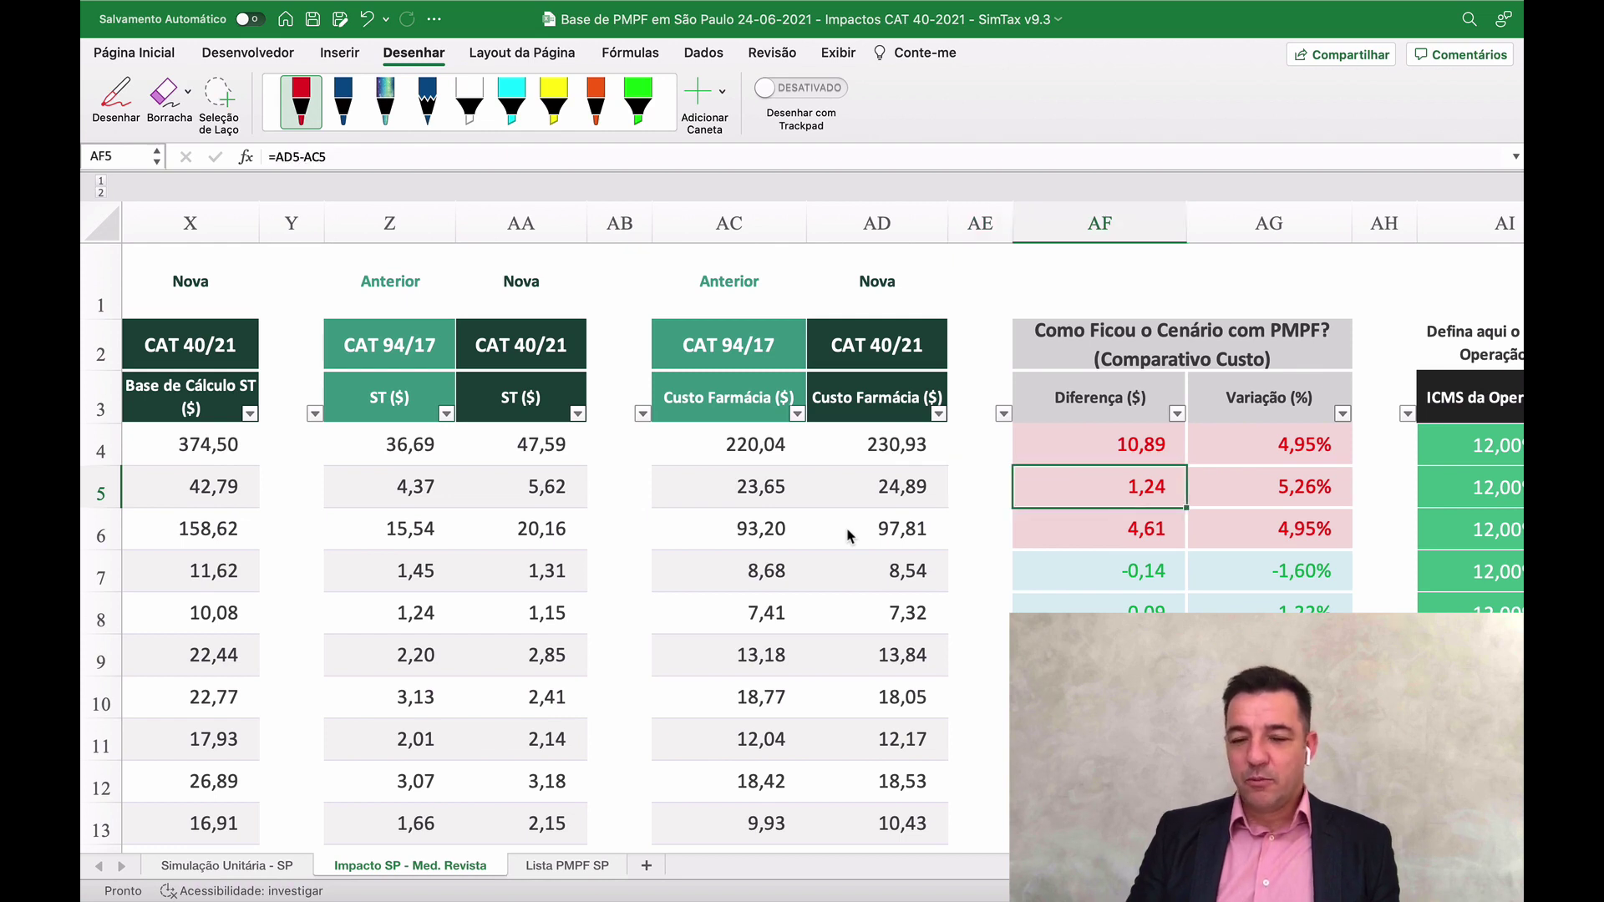
{"action": "key", "text": "Left"}
{"action": "key", "text": "Left"}
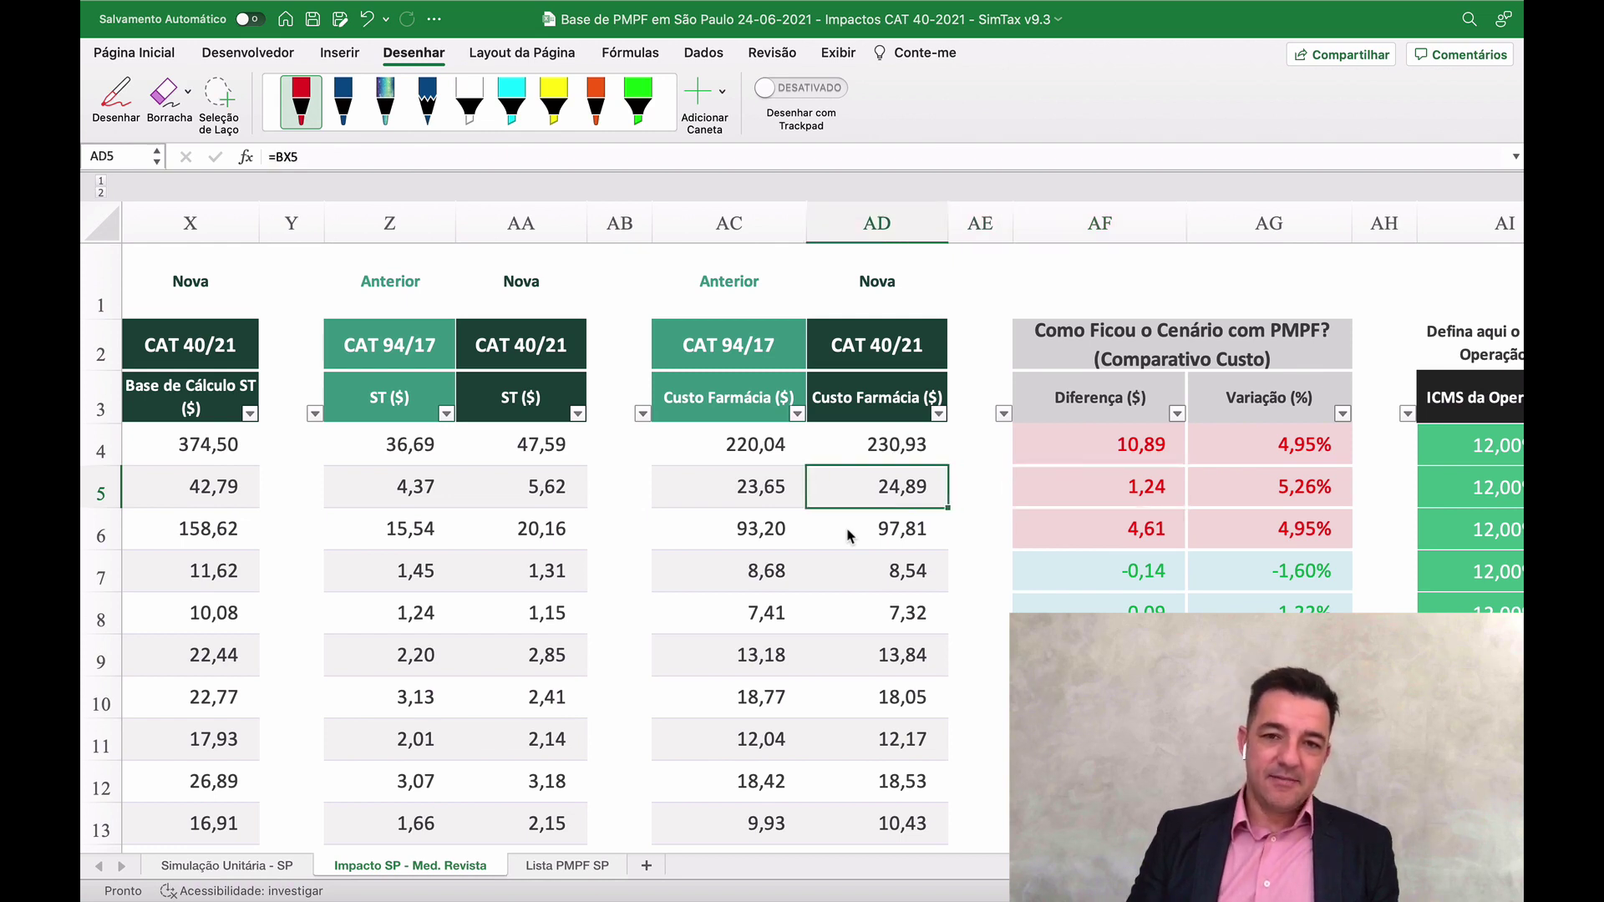
{"action": "key", "text": "Right"}
{"action": "key", "text": "Right"}
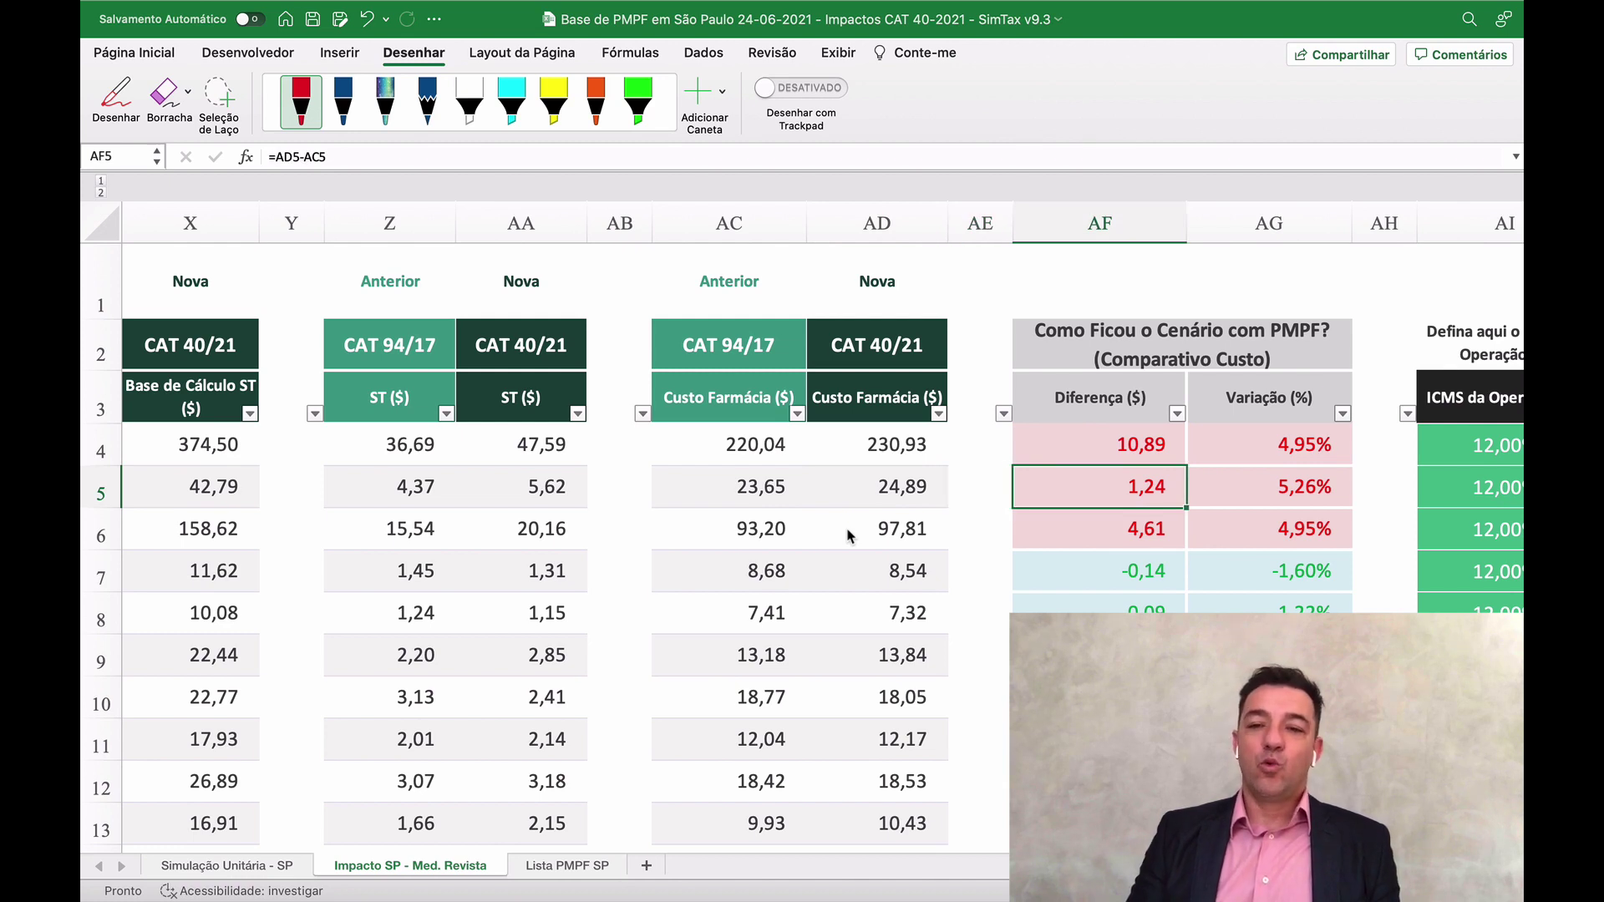
{"action": "key", "text": "Right"}
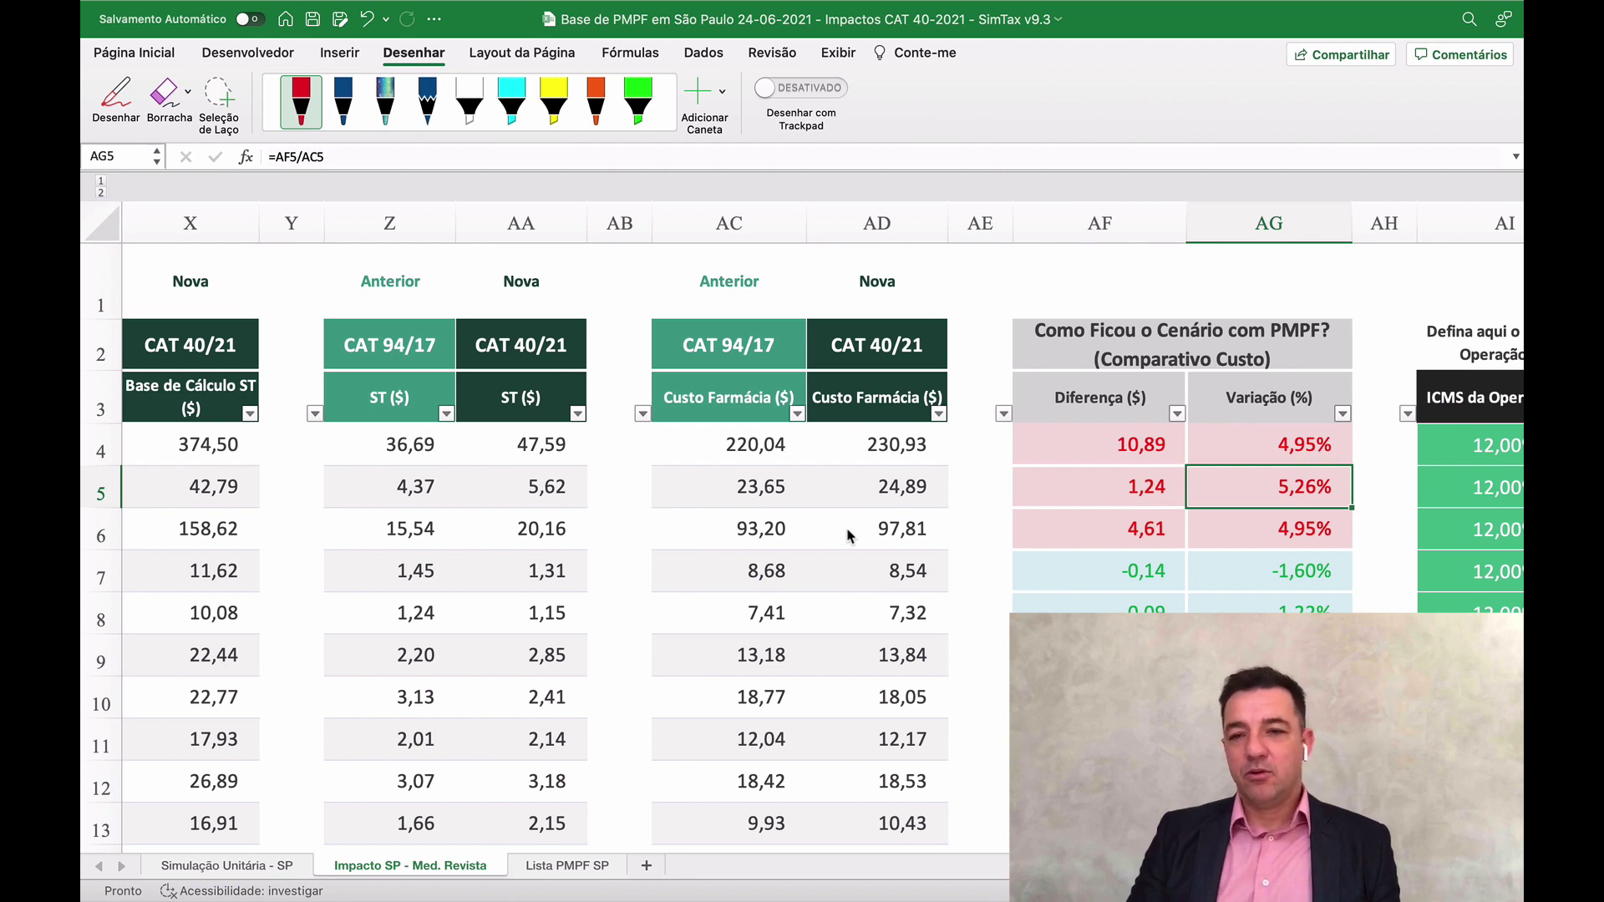
{"action": "key", "text": "Left"}
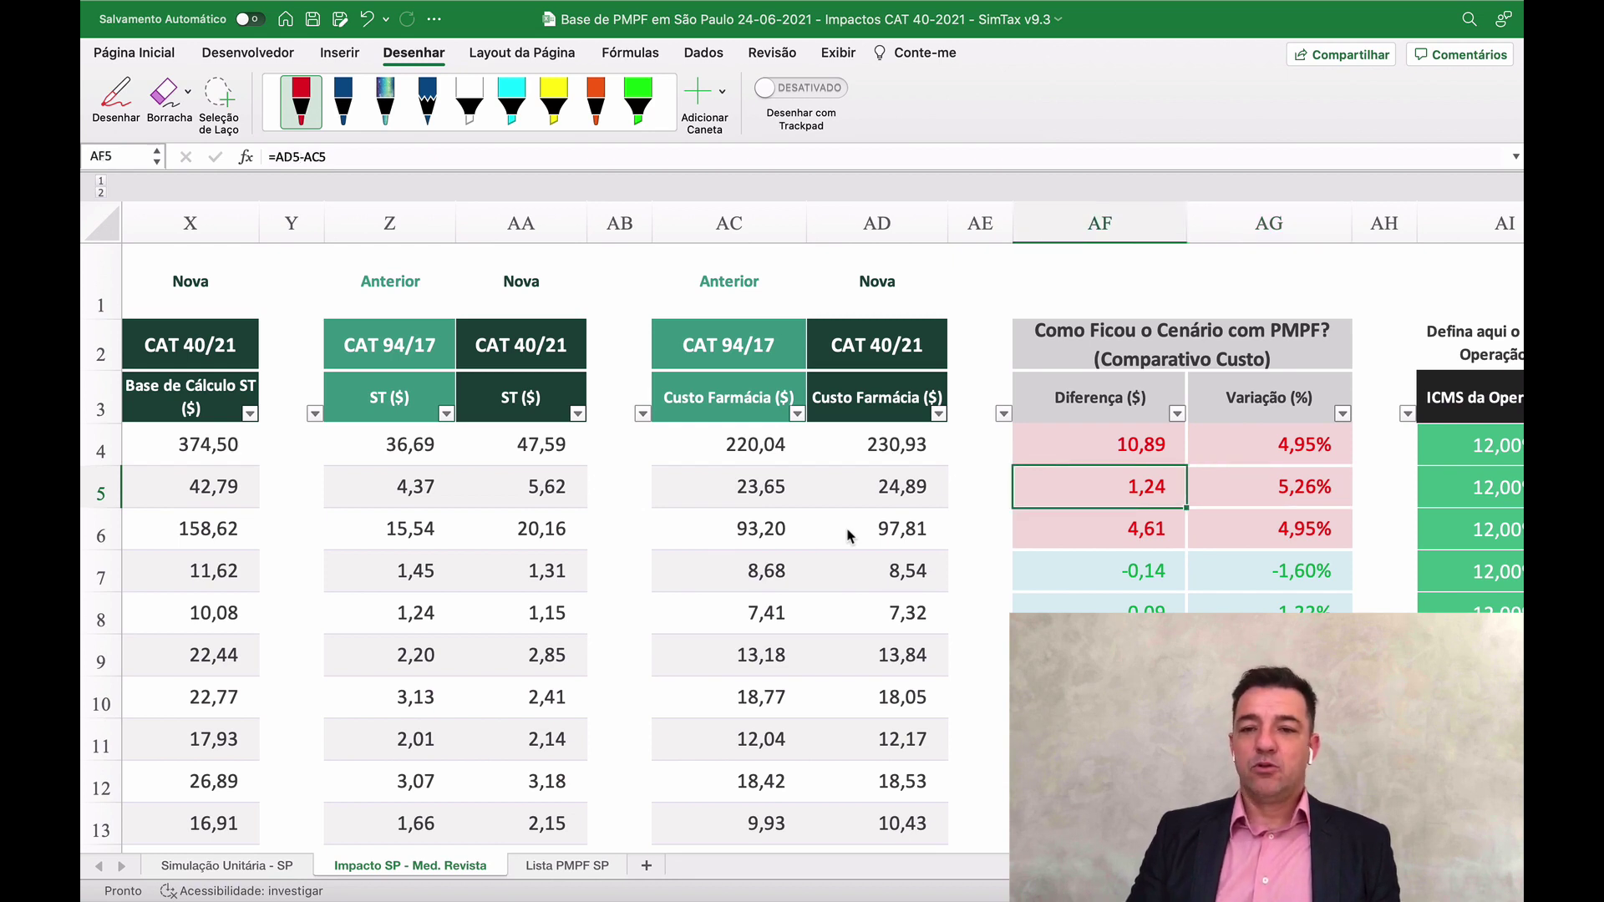
Step: Compare the Diferença ($) values of rows 6 and 7 with row 5, ending at row 5's Variação (%)
{"action": "key", "text": "Down"}
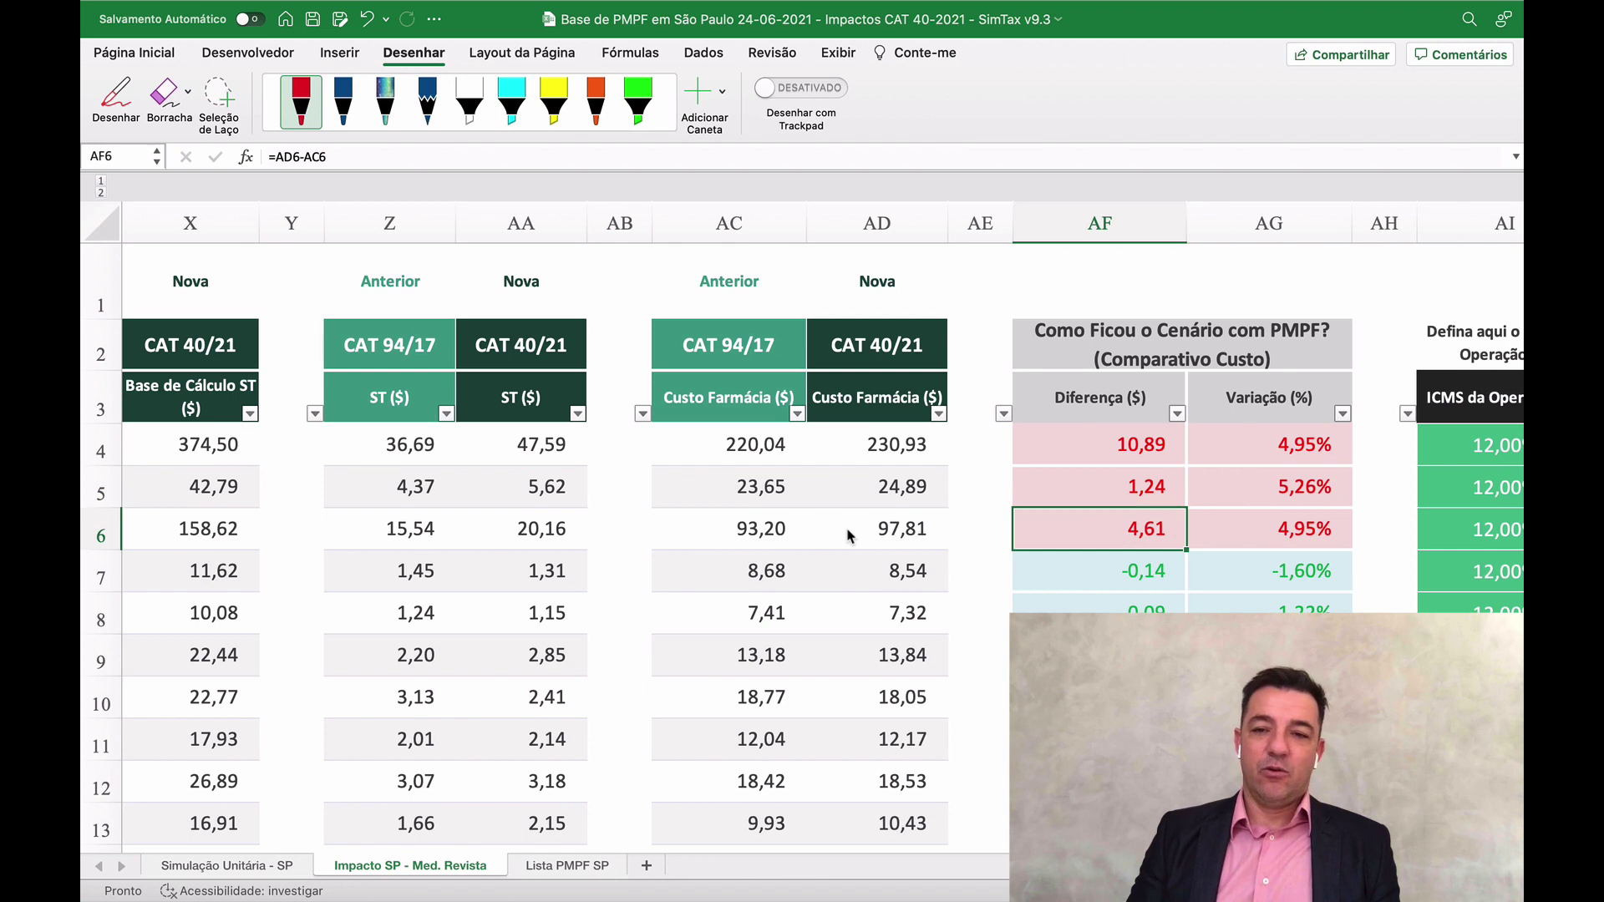
{"action": "key", "text": "Down"}
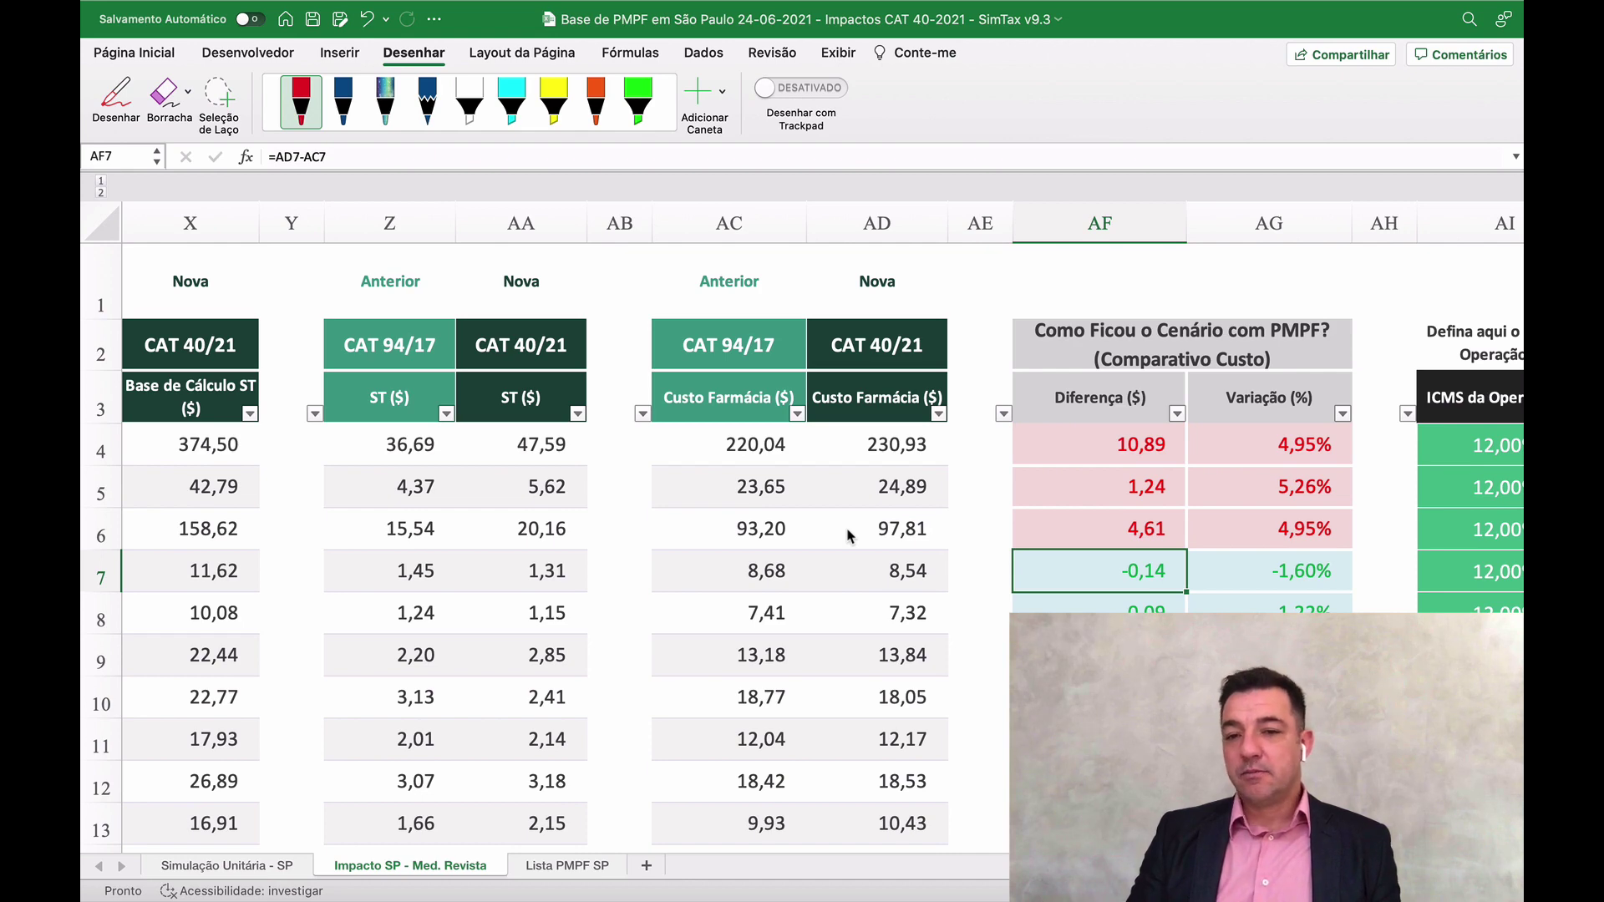
{"action": "key", "text": "Up"}
{"action": "key", "text": "Up"}
{"action": "key", "text": "Right"}
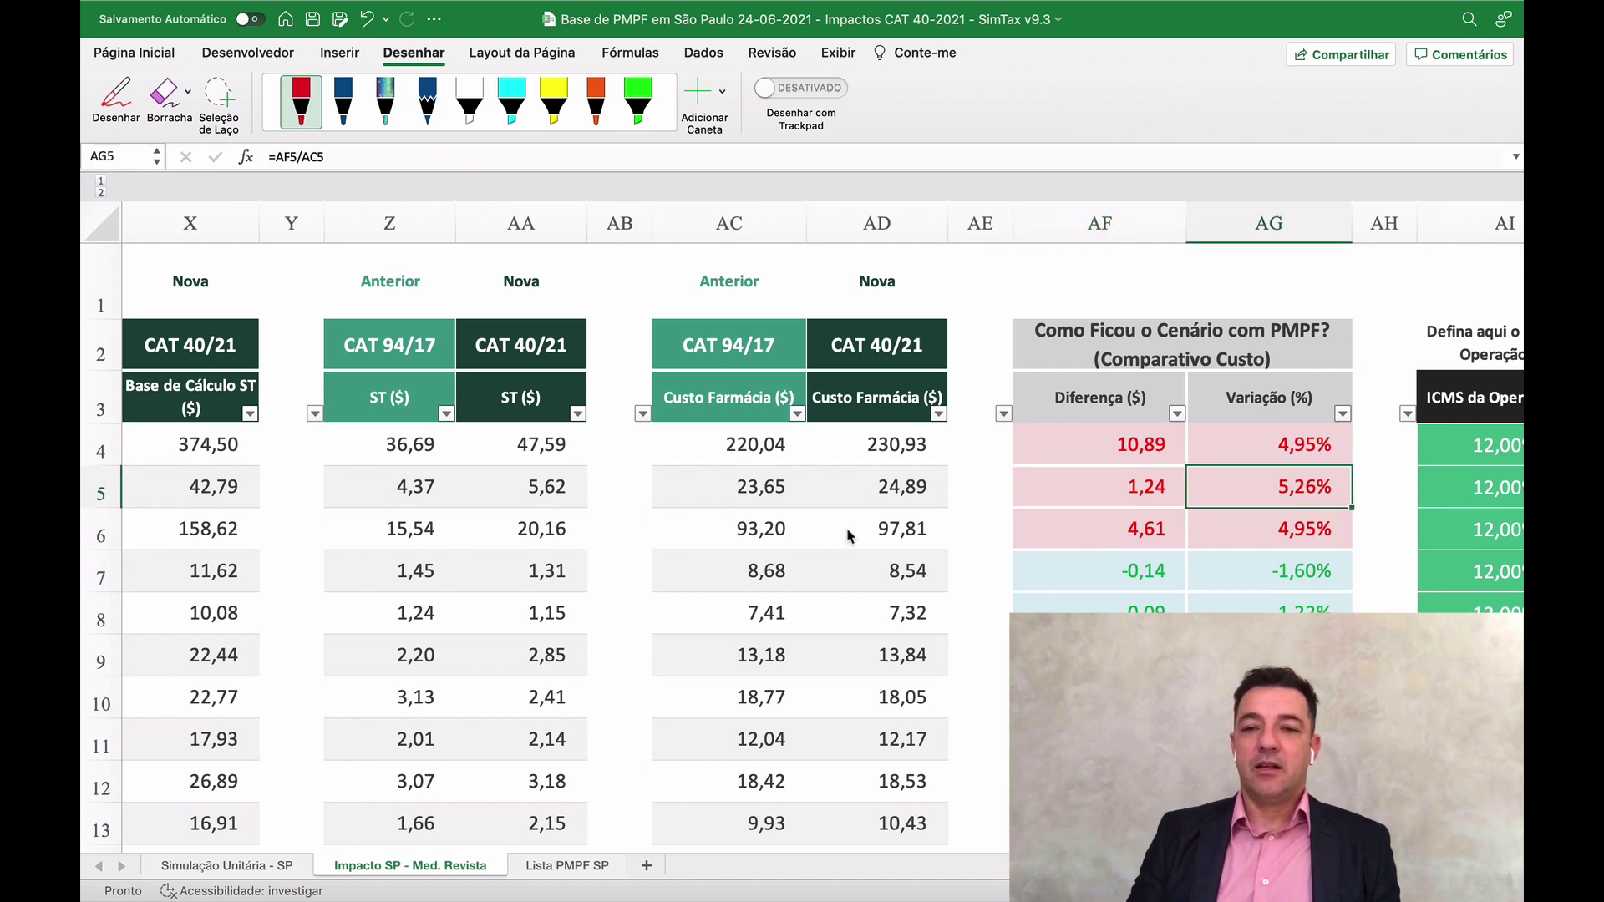
Step: Review row 5's ICMS columns, from ICMS da Operação (%) through the Redutor and ICMS Reduzido to ICMS da Operação ($)
{"action": "key", "text": "Right"}
{"action": "key", "text": "Right"}
{"action": "key", "text": "Right"}
{"action": "key", "text": "Right"}
{"action": "key", "text": "Left"}
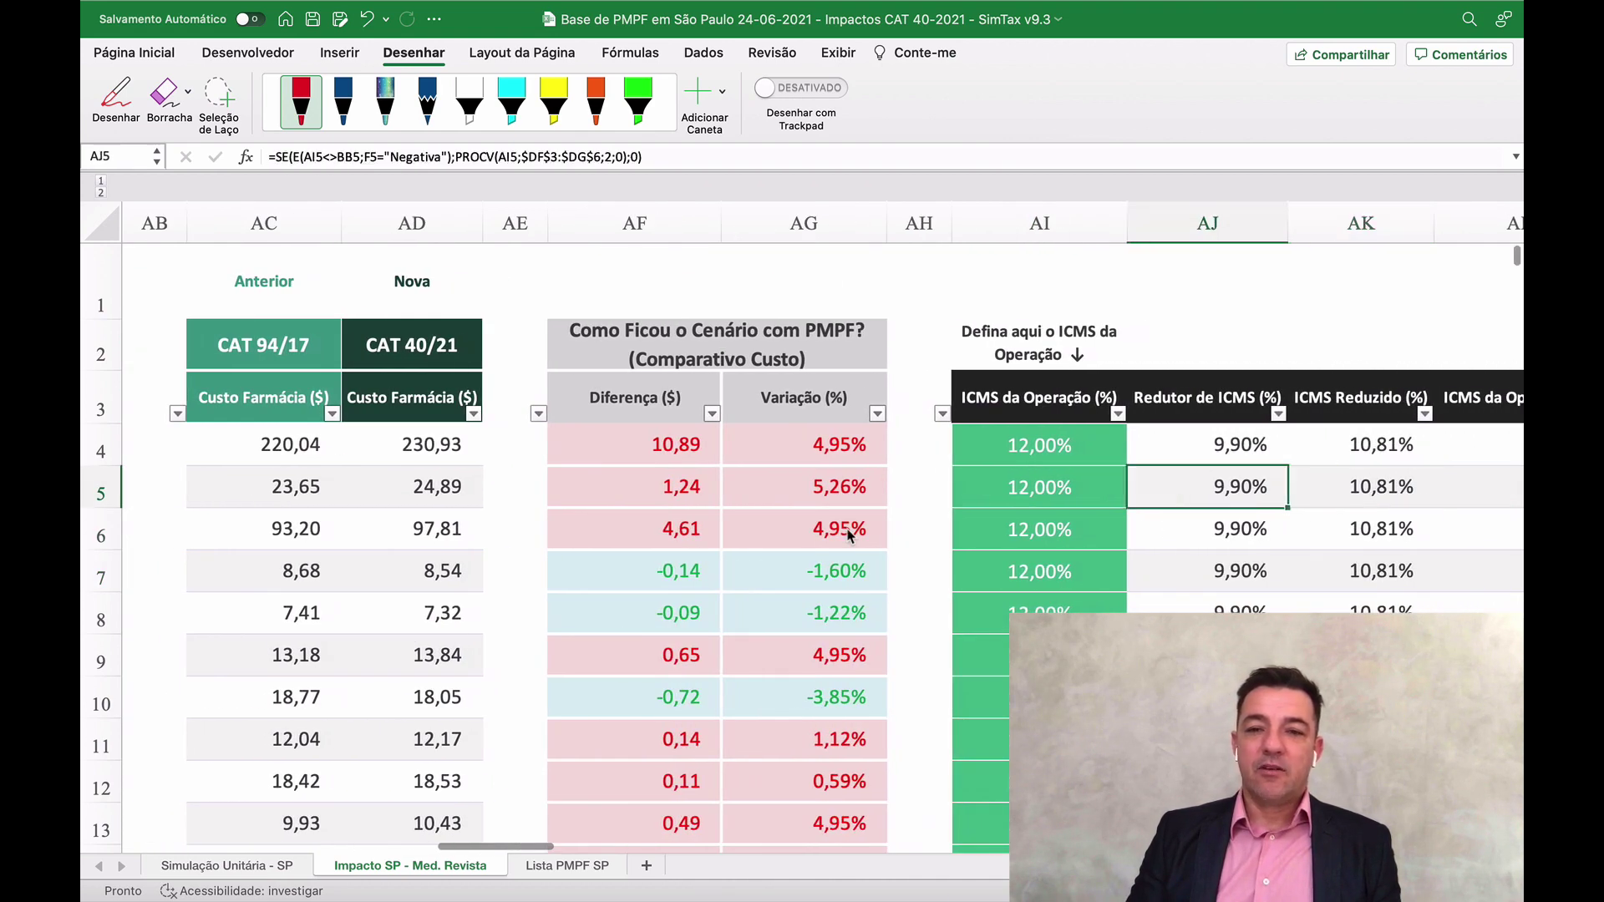
{"action": "key", "text": "Left"}
{"action": "key", "text": "Right"}
{"action": "key", "text": "Right"}
{"action": "key", "text": "Right"}
{"action": "key", "text": "Right"}
{"action": "key", "text": "Right"}
{"action": "key", "text": "Right"}
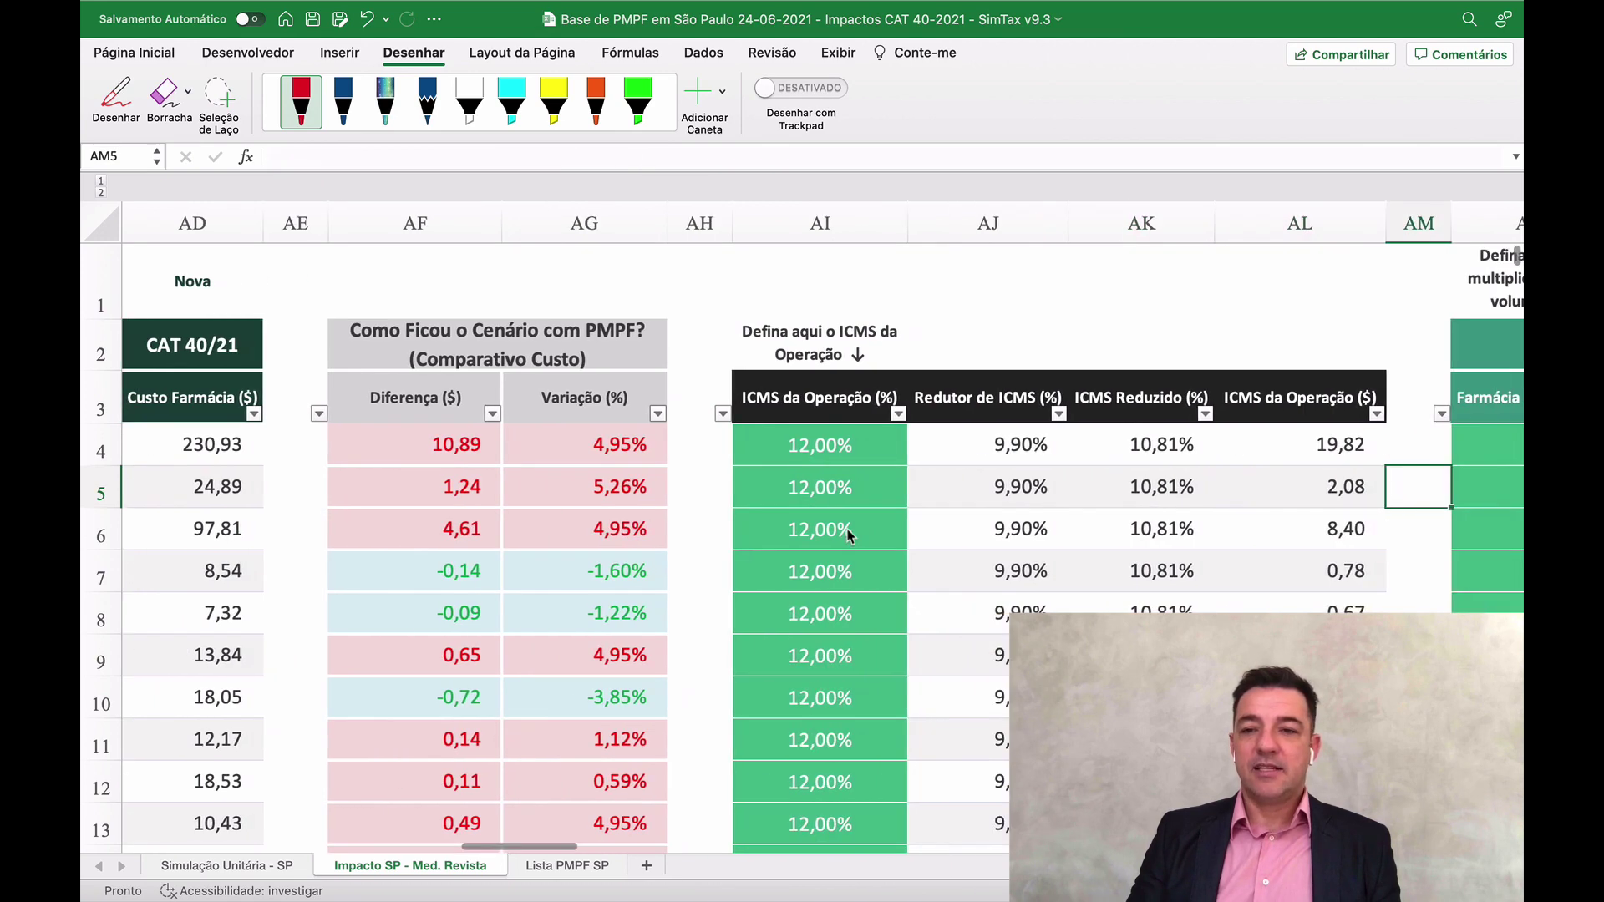
Step: Examine row 5's CAT 94/17 inputs: Farmácia Popular, PMC, Redutor PMC, PMC Reduzido and Trava
{"action": "key", "text": "Right"}
{"action": "key", "text": "Right"}
{"action": "key", "text": "Right"}
{"action": "key", "text": "Right"}
{"action": "key", "text": "Right"}
{"action": "key", "text": "Right"}
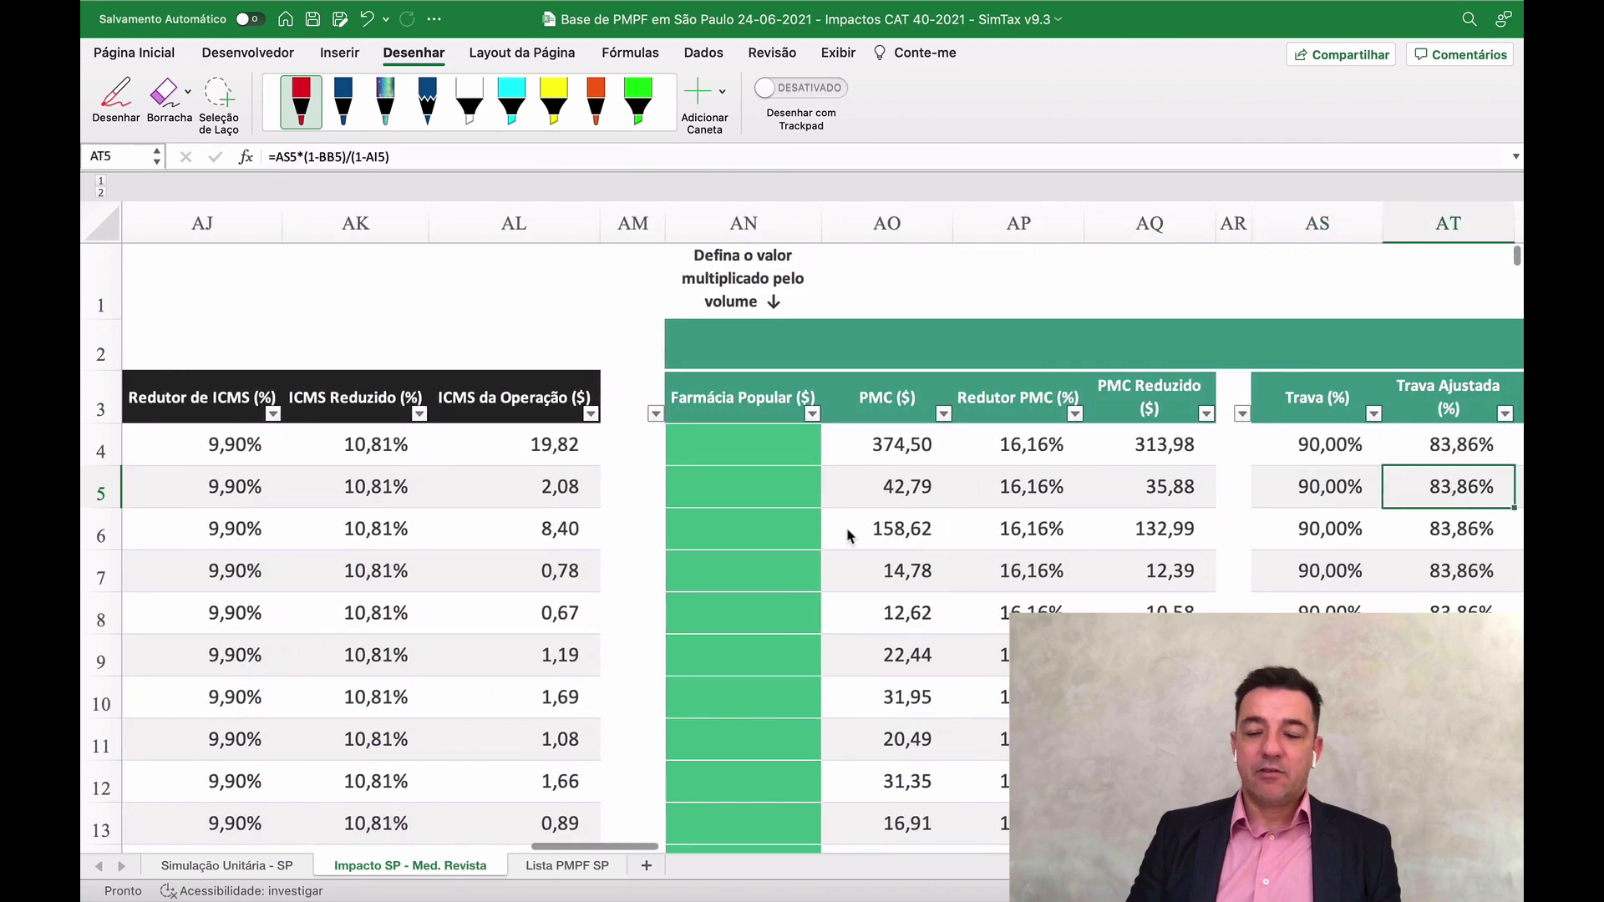
{"action": "key", "text": "Right"}
{"action": "key", "text": "Left"}
{"action": "key", "text": "Left"}
{"action": "key", "text": "Left"}
{"action": "key", "text": "Left"}
{"action": "key", "text": "Left"}
{"action": "key", "text": "Left"}
{"action": "key", "text": "Left"}
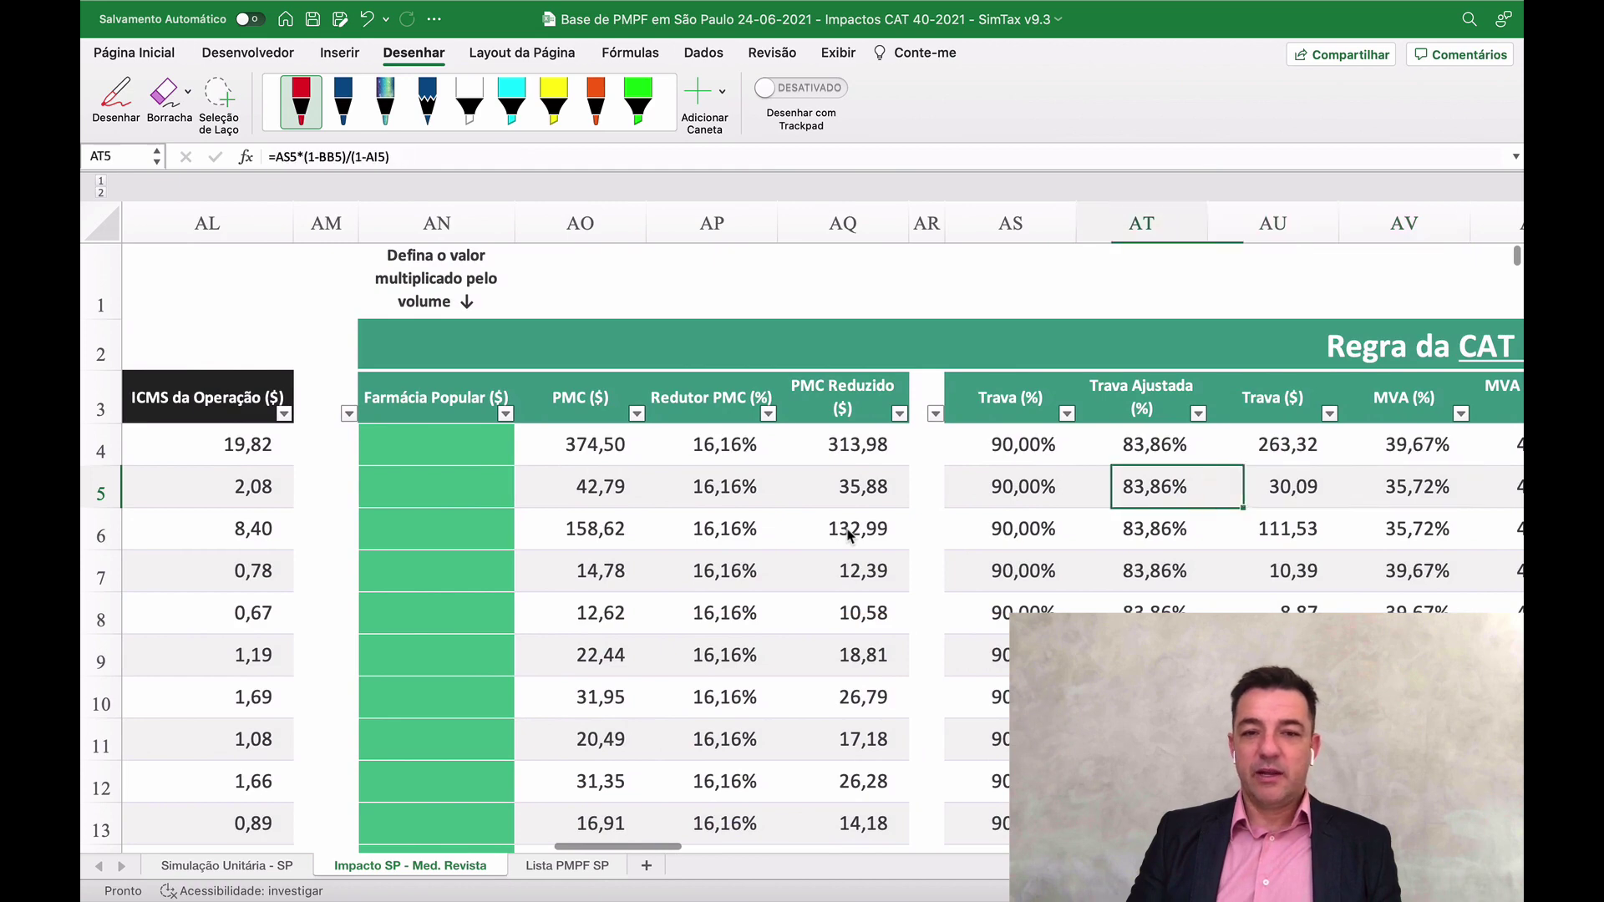
{"action": "key", "text": "Right"}
{"action": "key", "text": "Right"}
{"action": "key", "text": "Right"}
{"action": "key", "text": "Right"}
{"action": "key", "text": "Right"}
{"action": "key", "text": "Right"}
{"action": "key", "text": "Right"}
{"action": "key", "text": "Right"}
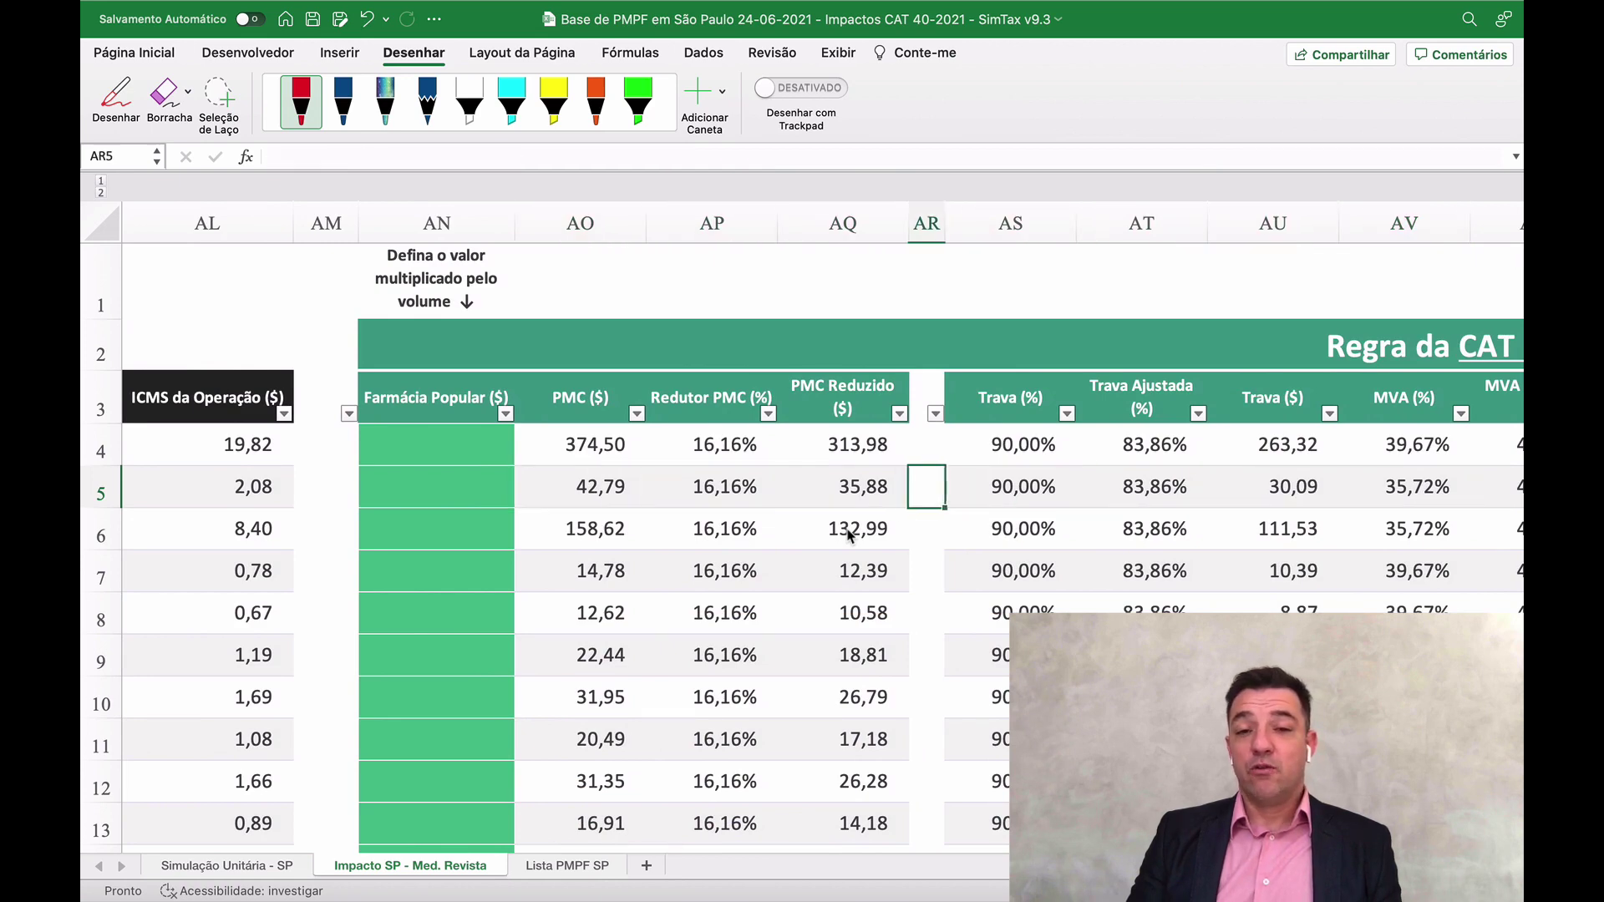
Step: Review the rest of row 5's CAT 94/17 calculation, from Trava and MVA through ST to Custo da Farmácia
{"action": "key", "text": "Right"}
{"action": "key", "text": "Right"}
{"action": "key", "text": "Right"}
{"action": "key", "text": "Right"}
{"action": "key", "text": "Right"}
{"action": "key", "text": "Right"}
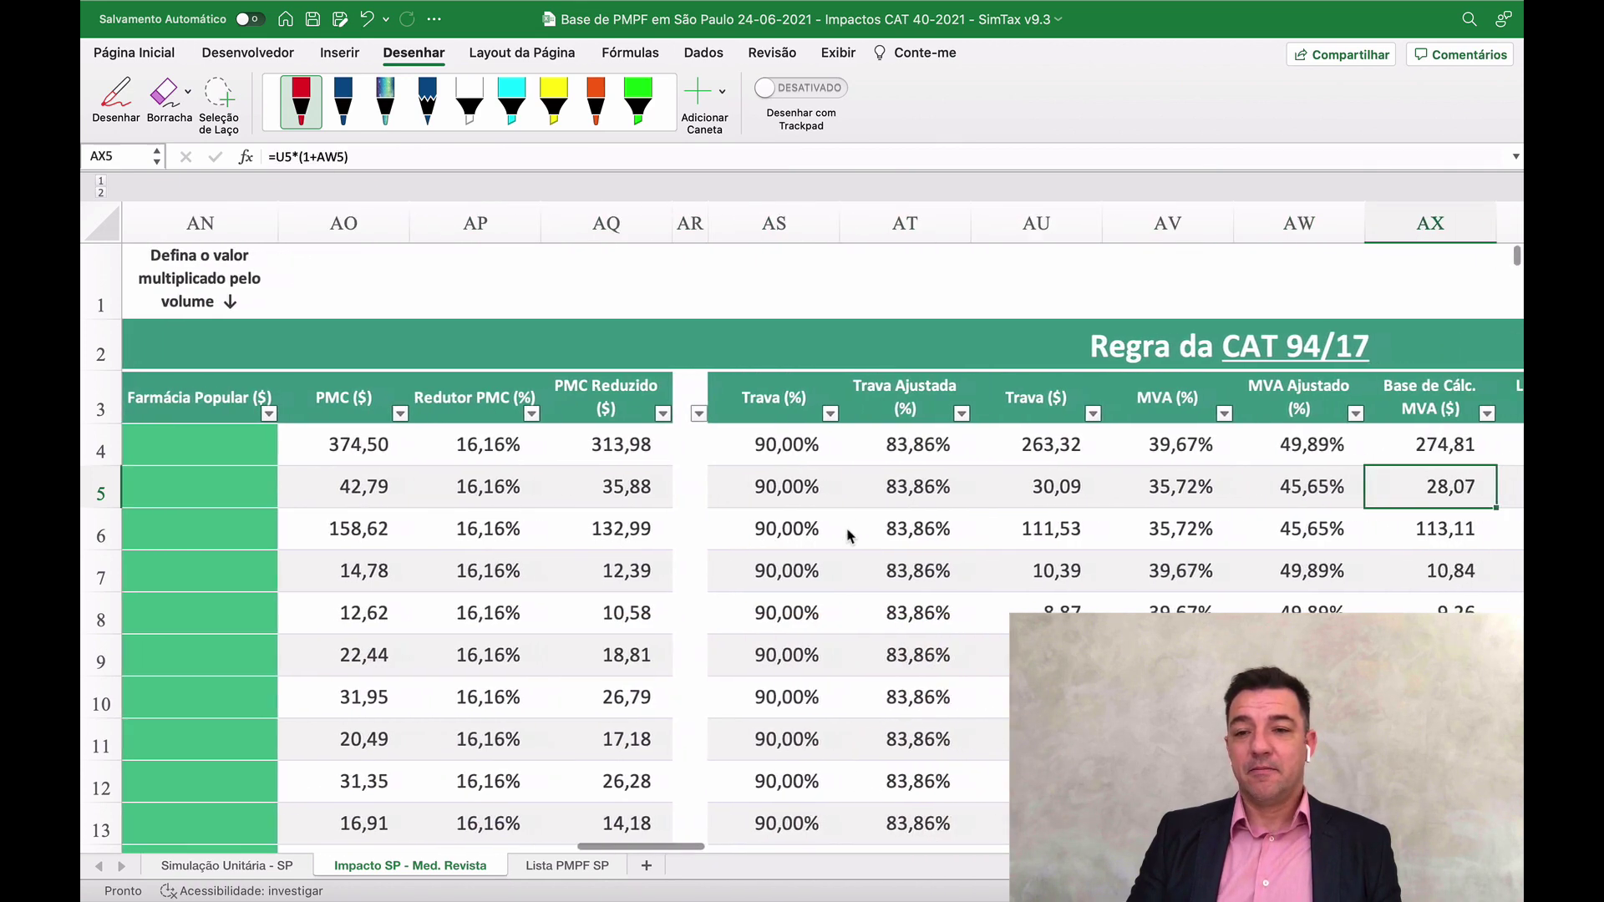
{"action": "key", "text": "Right"}
{"action": "key", "text": "Right"}
{"action": "key", "text": "Right"}
{"action": "key", "text": "Right"}
{"action": "key", "text": "Right"}
{"action": "key", "text": "Right"}
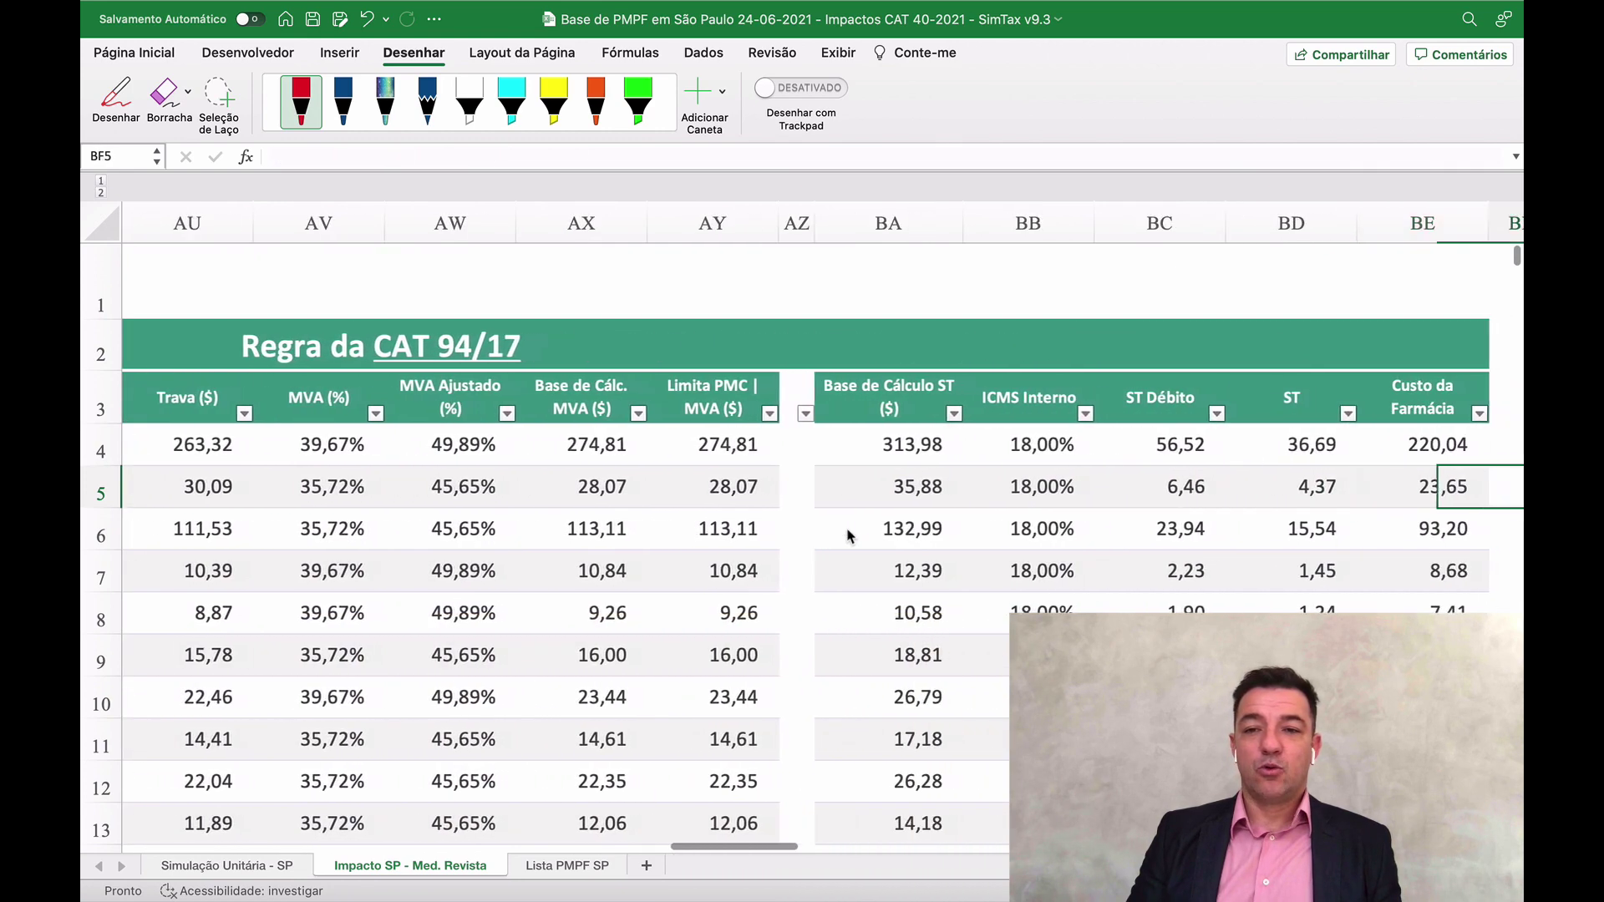
Step: Examine row 5's CAT 40/21 Farmácia Popular, PMPF, PMC and Limita PMC | PMPF columns, continuing to Trava (%)
{"action": "key", "text": "Right"}
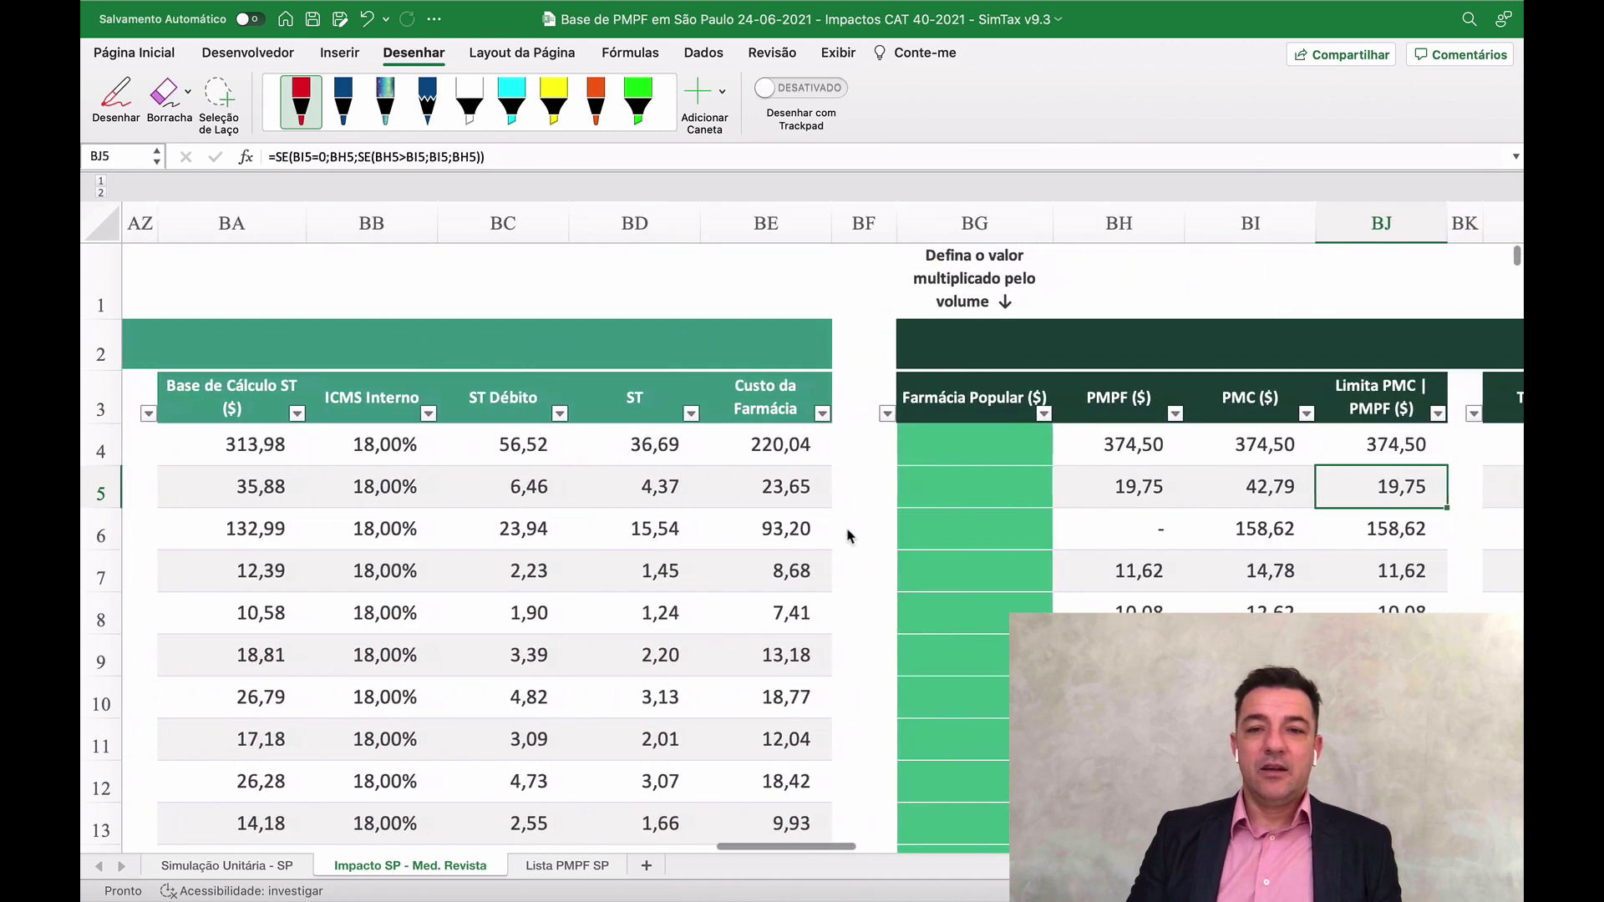
{"action": "key", "text": "Left"}
{"action": "key", "text": "Left"}
{"action": "key", "text": "Left"}
{"action": "key", "text": "Right"}
{"action": "key", "text": "Right"}
{"action": "key", "text": "Right"}
{"action": "key", "text": "Right"}
{"action": "key", "text": "Right"}
{"action": "key", "text": "Right"}
{"action": "key", "text": "Right"}
{"action": "key", "text": "Right"}
{"action": "key", "text": "Right"}
{"action": "key", "text": "Right"}
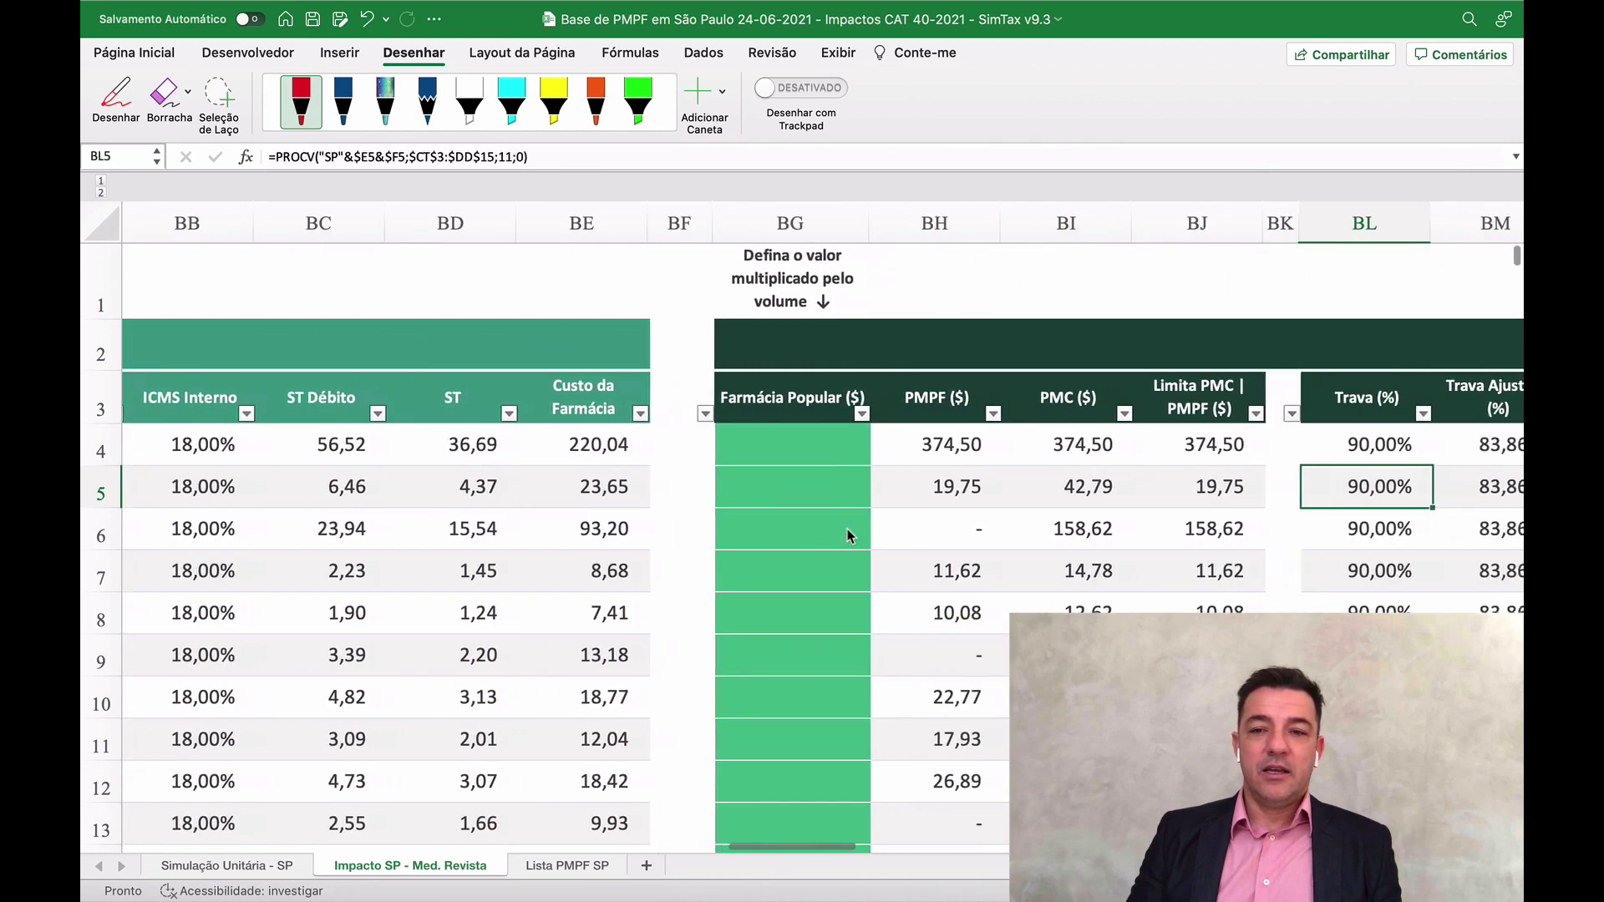
Step: Review row 5's CAT 40/21 calculation from Trava and MVA through Base de Cálculo ST to Custo da Farmácia
{"action": "key", "text": "Right"}
{"action": "key", "text": "Right"}
{"action": "key", "text": "Right"}
{"action": "key", "text": "Right"}
{"action": "key", "text": "Right"}
{"action": "key", "text": "Right"}
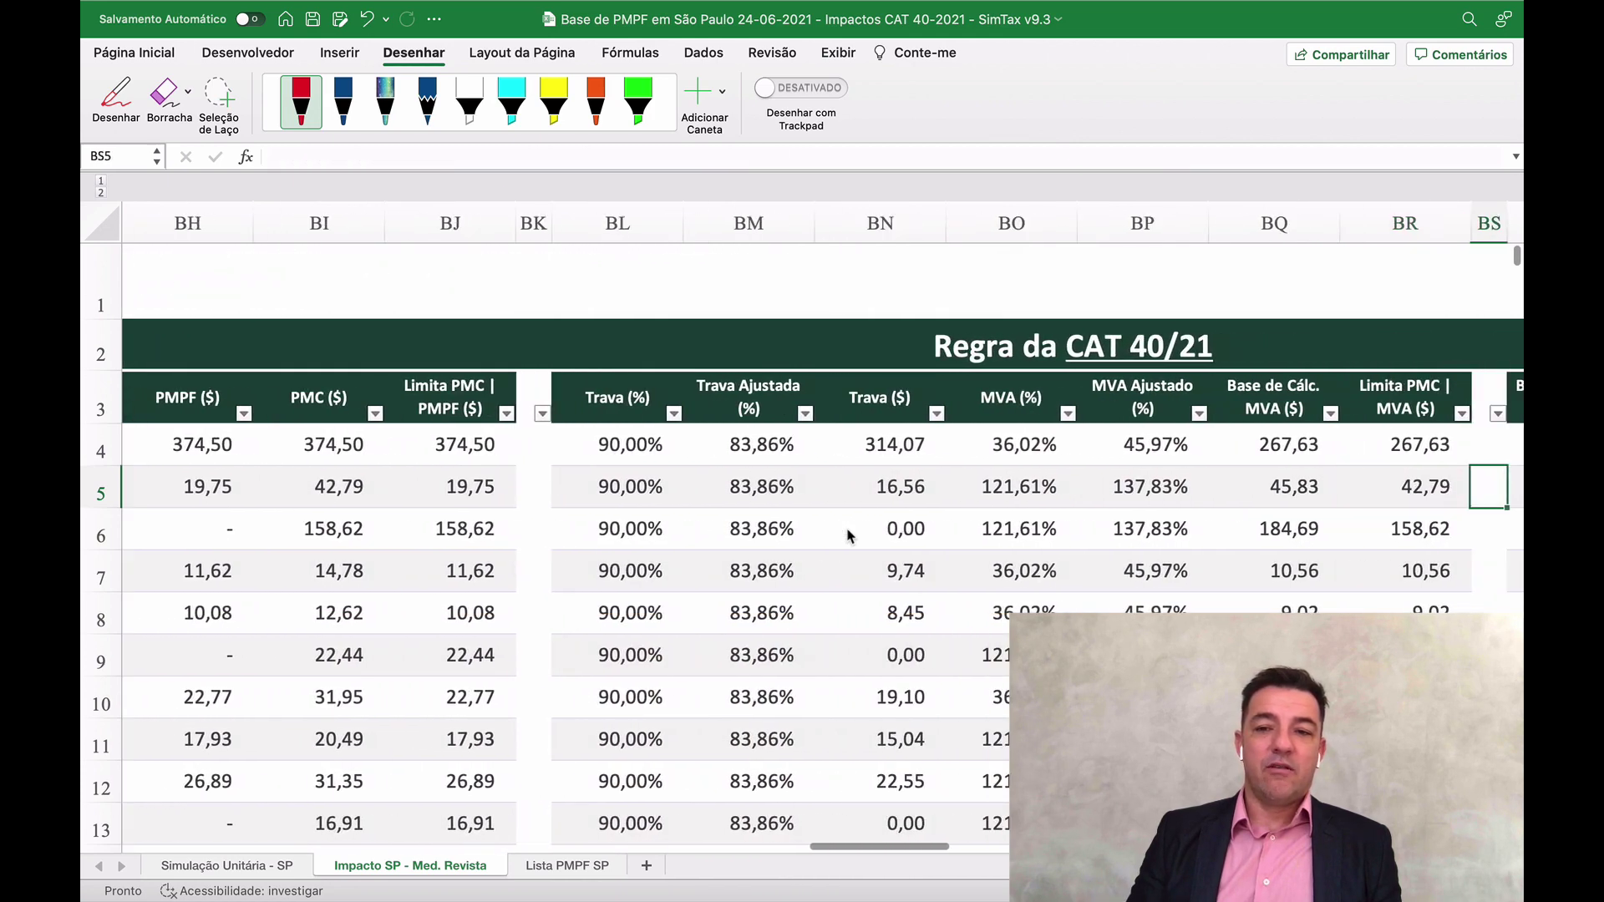
{"action": "key", "text": "Right"}
{"action": "key", "text": "Right"}
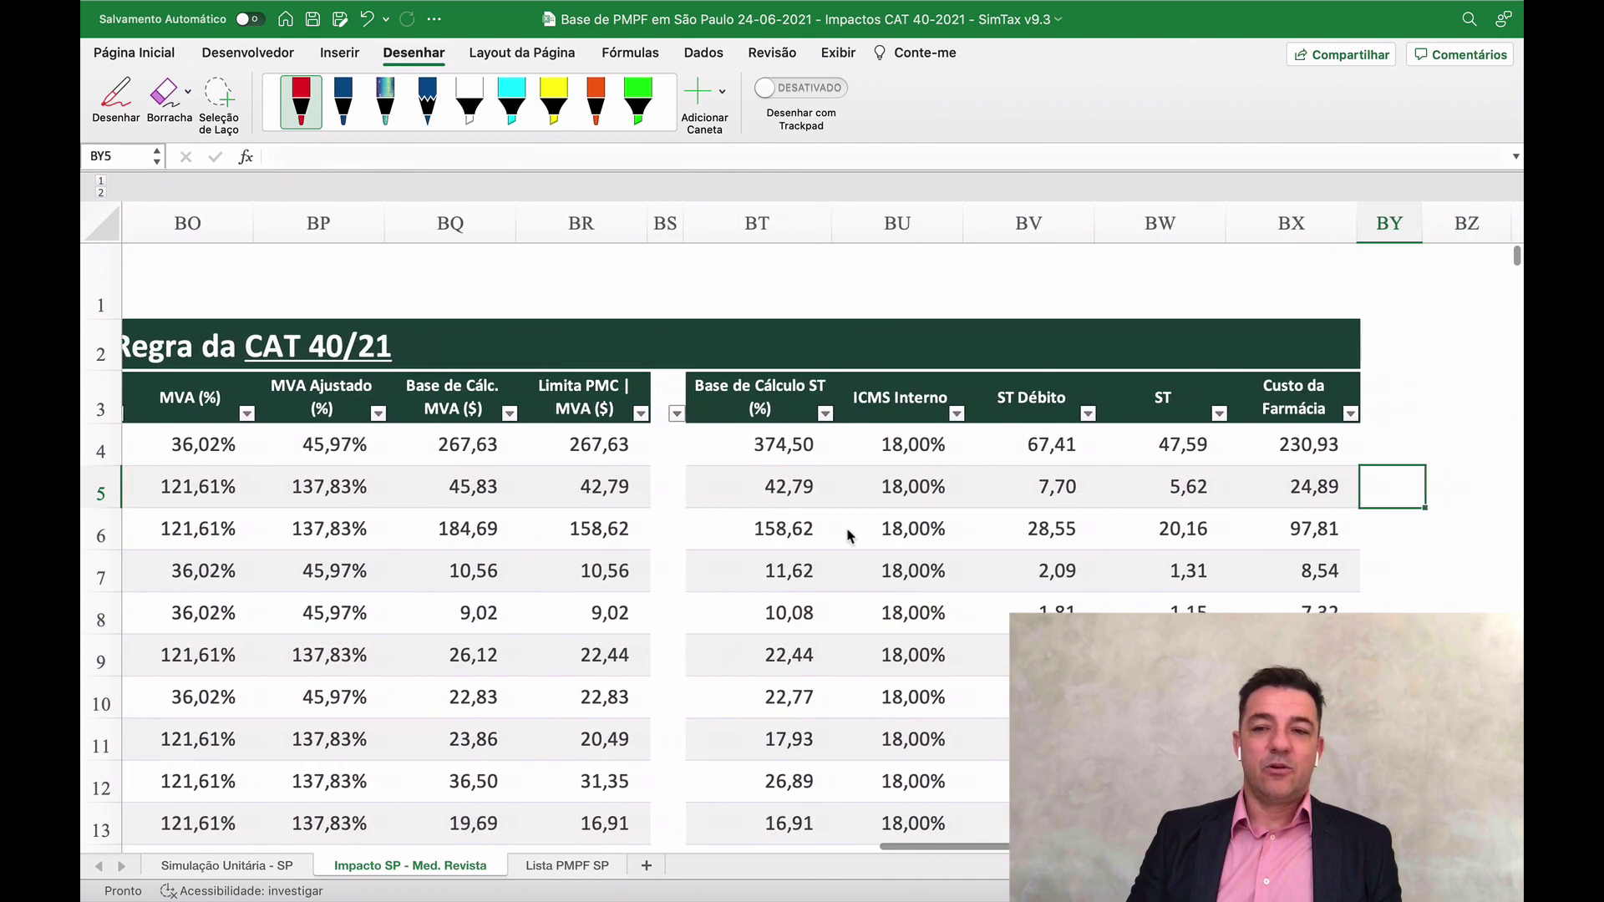
Step: Go back through row 5's CAT 40/21 columns to the PMPF ($) value and inspect its formula
{"action": "key", "text": "Left"}
{"action": "key", "text": "Left"}
{"action": "key", "text": "Left"}
{"action": "key", "text": "Left"}
{"action": "key", "text": "Left"}
{"action": "key", "text": "Left"}
{"action": "key", "text": "Left"}
{"action": "key", "text": "Left"}
{"action": "key", "text": "Left"}
{"action": "key", "text": "Left"}
{"action": "key", "text": "Left"}
{"action": "key", "text": "Left"}
{"action": "key", "text": "Left"}
{"action": "key", "text": "Left"}
{"action": "key", "text": "Left"}
{"action": "key", "text": "Left"}
{"action": "key", "text": "Left"}
{"action": "key", "text": "Left"}
{"action": "key", "text": "Left"}
{"action": "key", "text": "Left"}
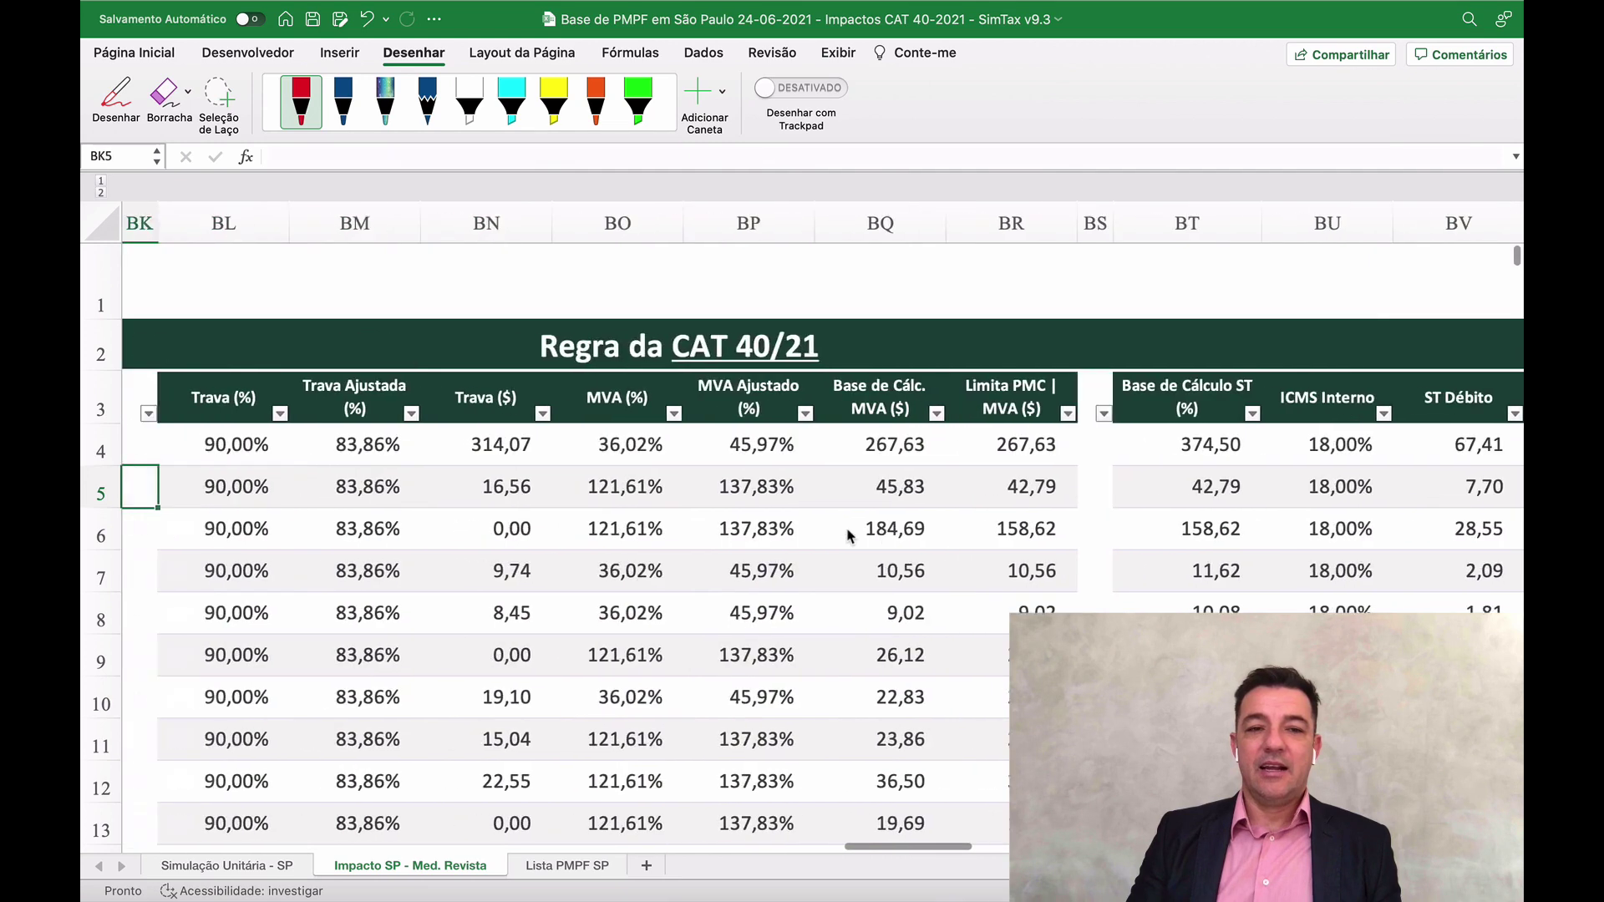
{"action": "key", "text": "Right"}
{"action": "key", "text": "Right"}
{"action": "key", "text": "Right"}
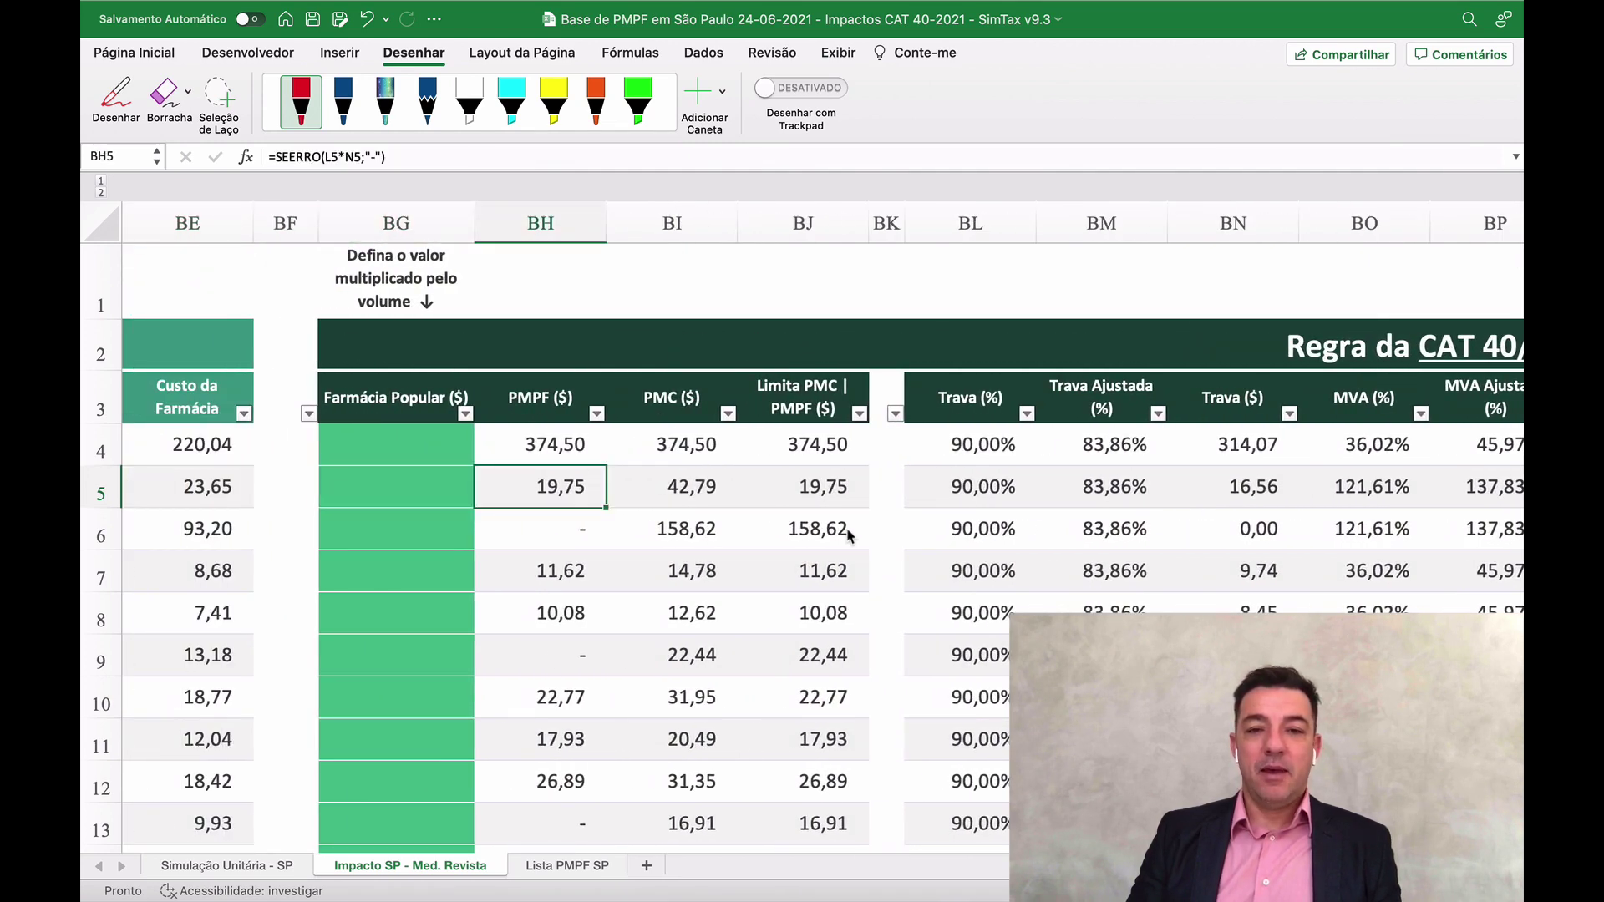
Step: Trace row 5's CAT 40/21 calculation again from PMPF ($) through the Limita PMC | MVA and ST Débito to Custo da Farmácia
{"action": "key", "text": "Right"}
{"action": "key", "text": "Right"}
{"action": "key", "text": "Right"}
{"action": "key", "text": "Right"}
{"action": "key", "text": "Right"}
{"action": "key", "text": "Right"}
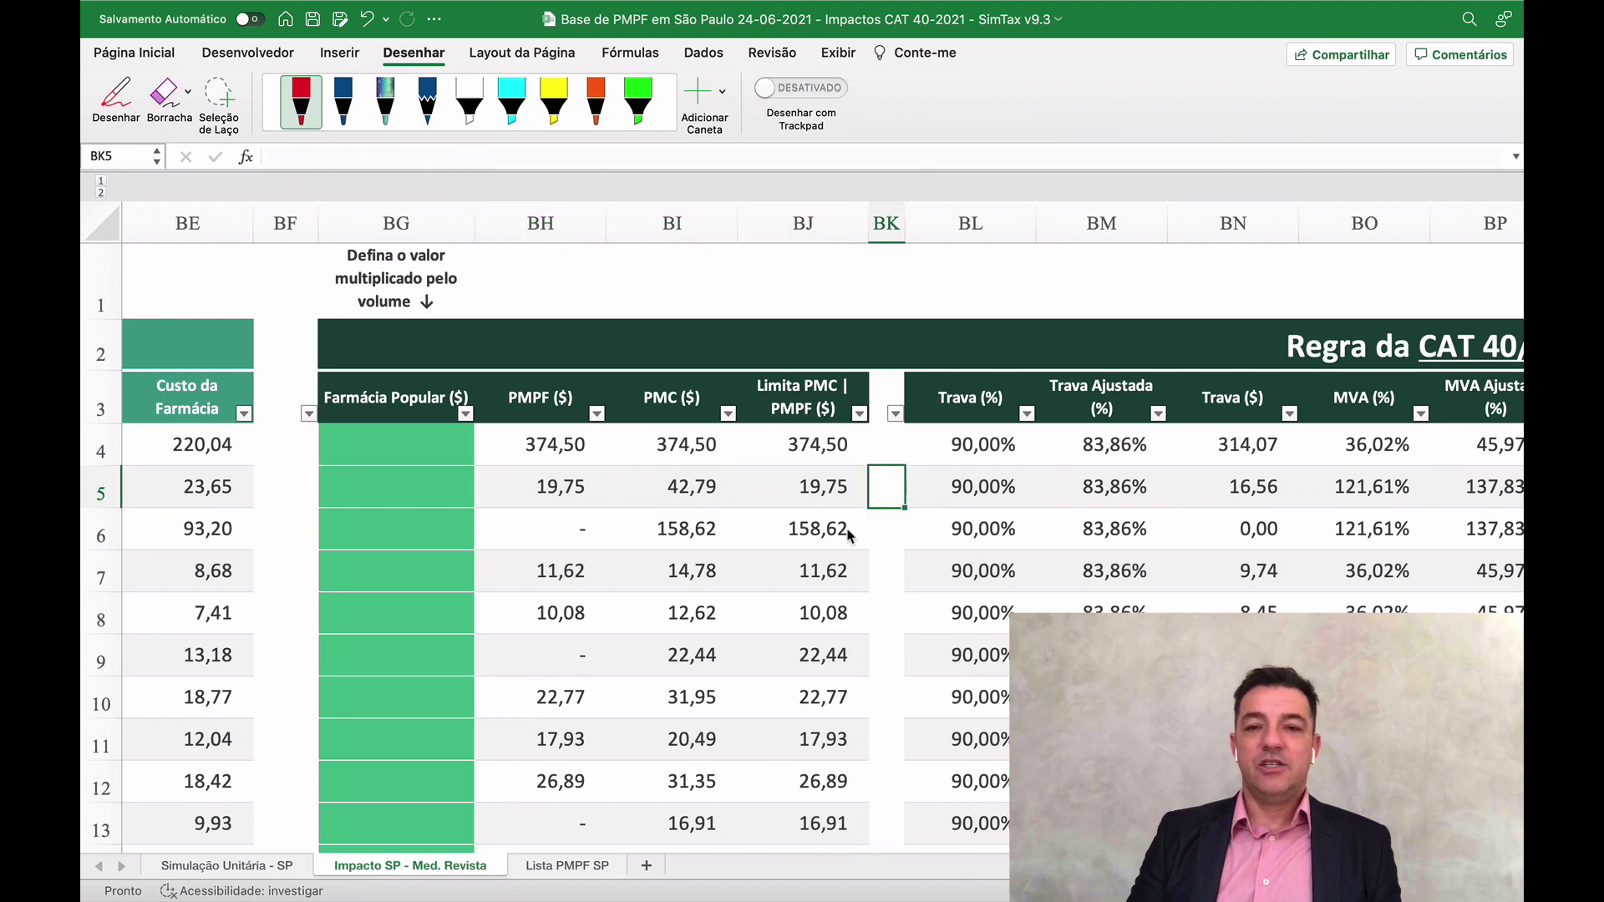
{"action": "key", "text": "Right"}
{"action": "key", "text": "Right"}
{"action": "key", "text": "Right"}
{"action": "key", "text": "Right"}
{"action": "key", "text": "Right"}
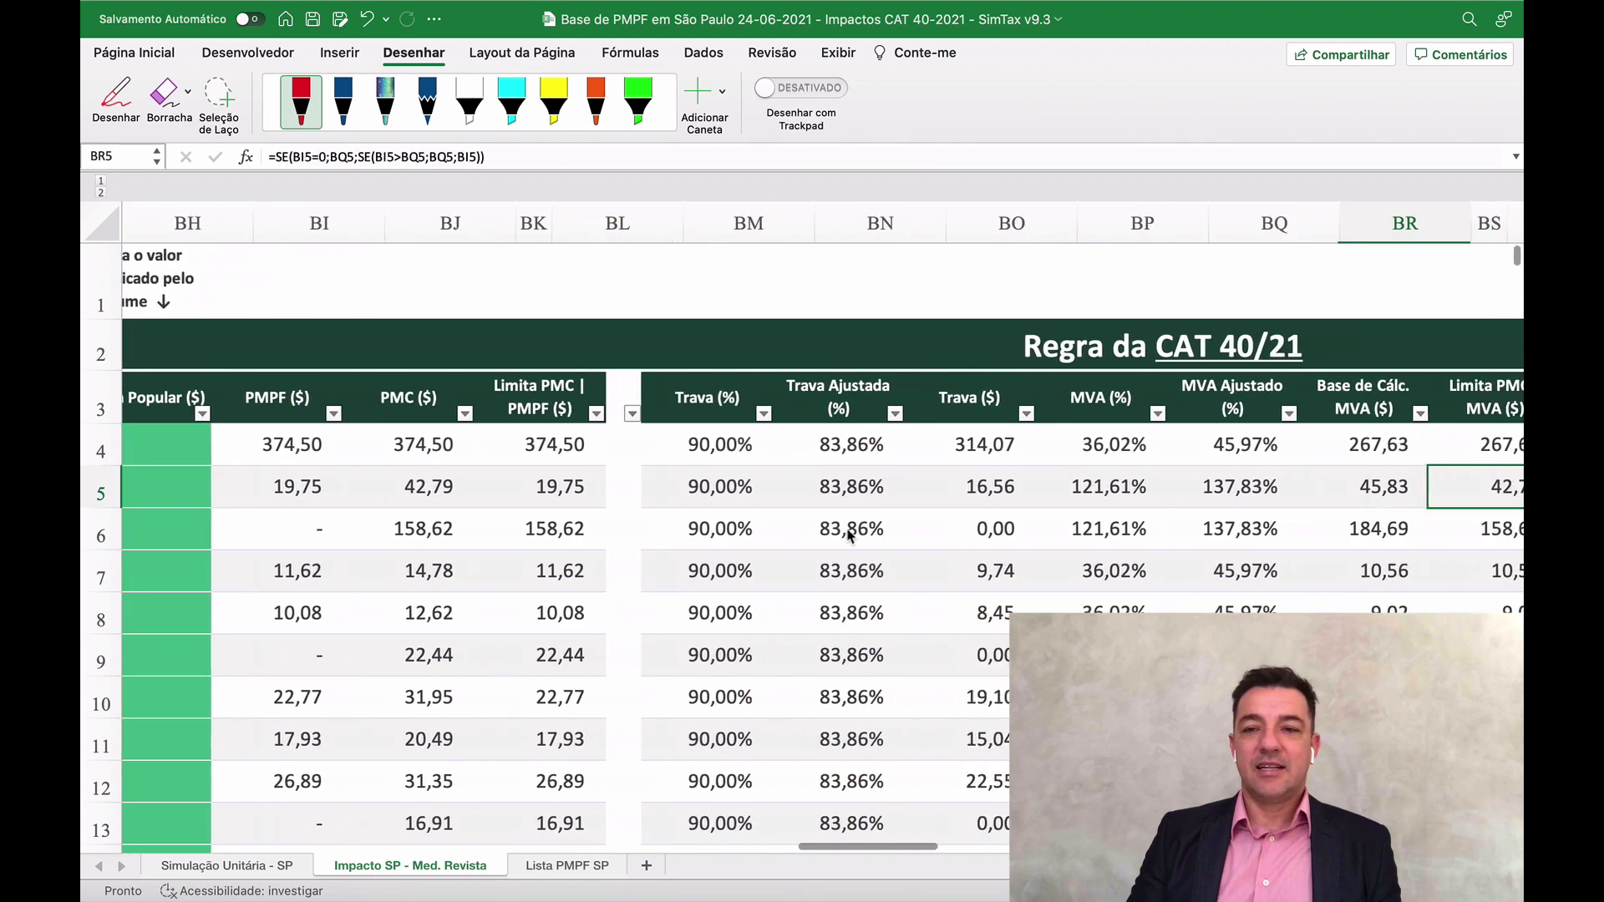
{"action": "key", "text": "Right"}
{"action": "key", "text": "Right"}
{"action": "key", "text": "Right"}
{"action": "key", "text": "Right"}
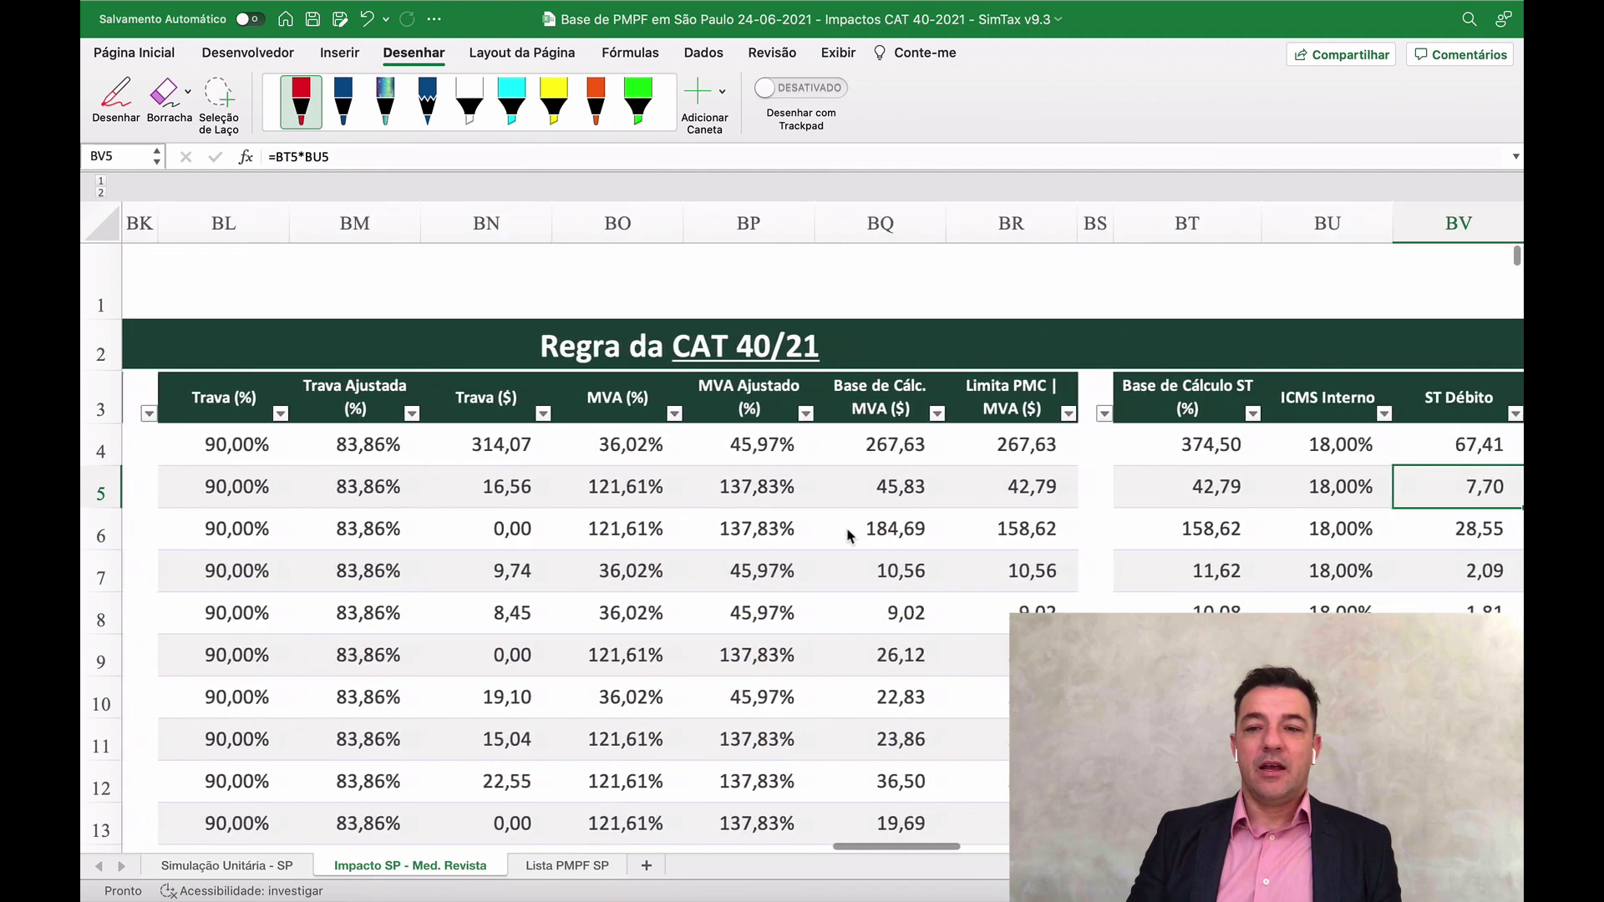
{"action": "key", "text": "Right"}
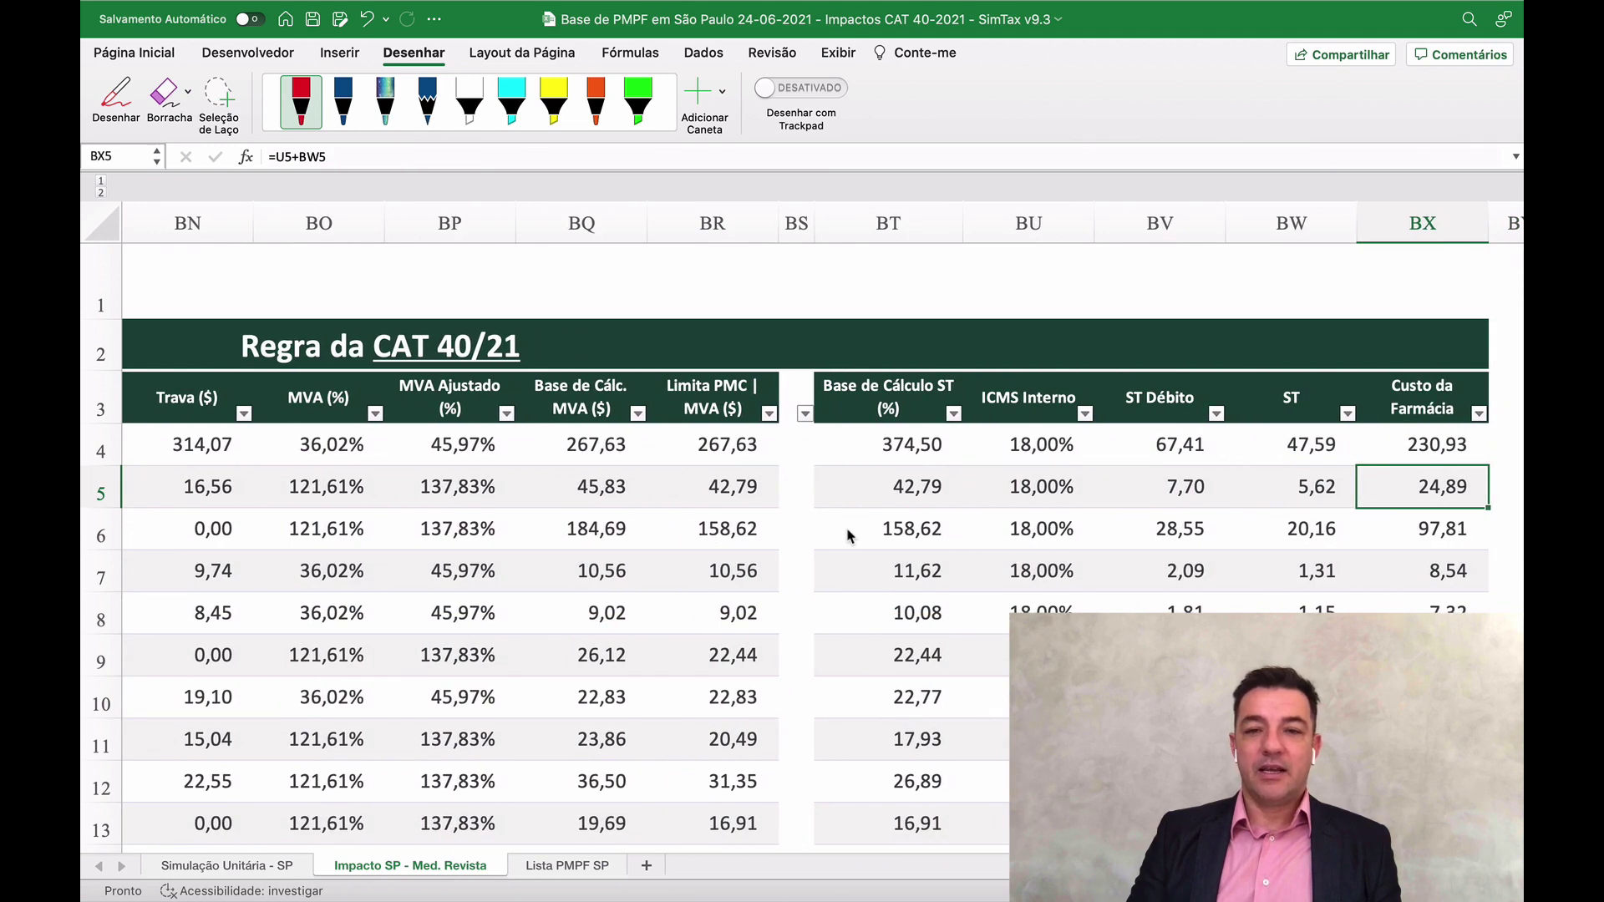
Step: Inspect the formula behind row 5's Base de Cálculo ST under CAT 40/21
{"action": "key", "text": "Left"}
{"action": "key", "text": "Left"}
{"action": "key", "text": "Left"}
{"action": "key", "text": "Left"}
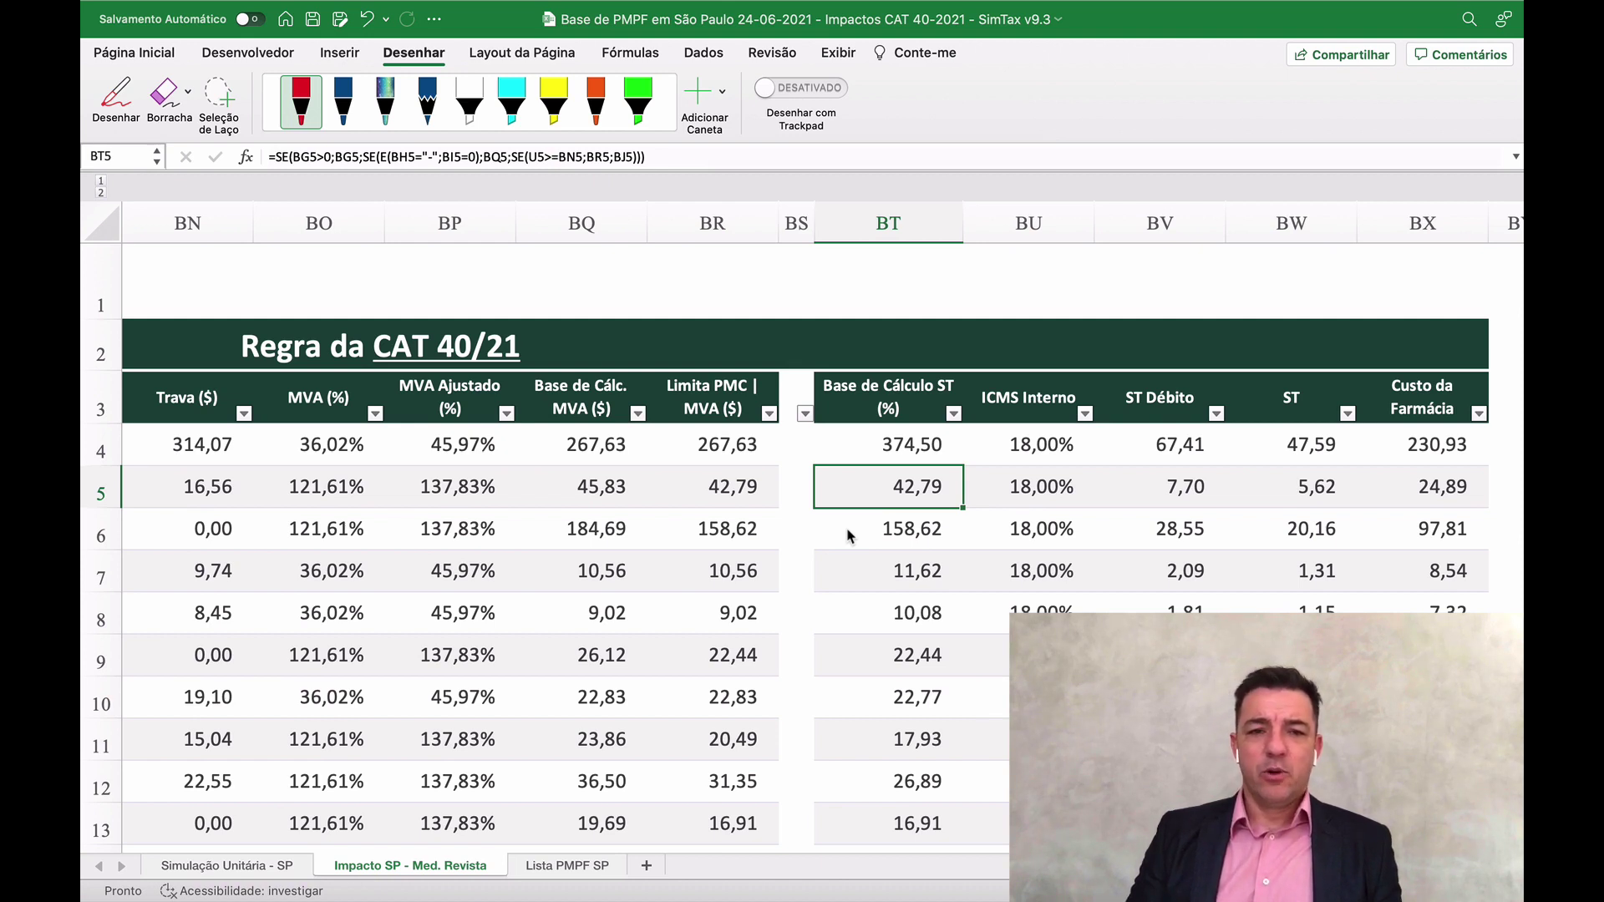
Step: Go back through row 5's CAT 40/21 columns from Base de Cálculo ST to the PMPF ($) value
{"action": "key", "text": "Left"}
{"action": "key", "text": "Left"}
{"action": "key", "text": "Left"}
{"action": "key", "text": "Left"}
{"action": "key", "text": "Left"}
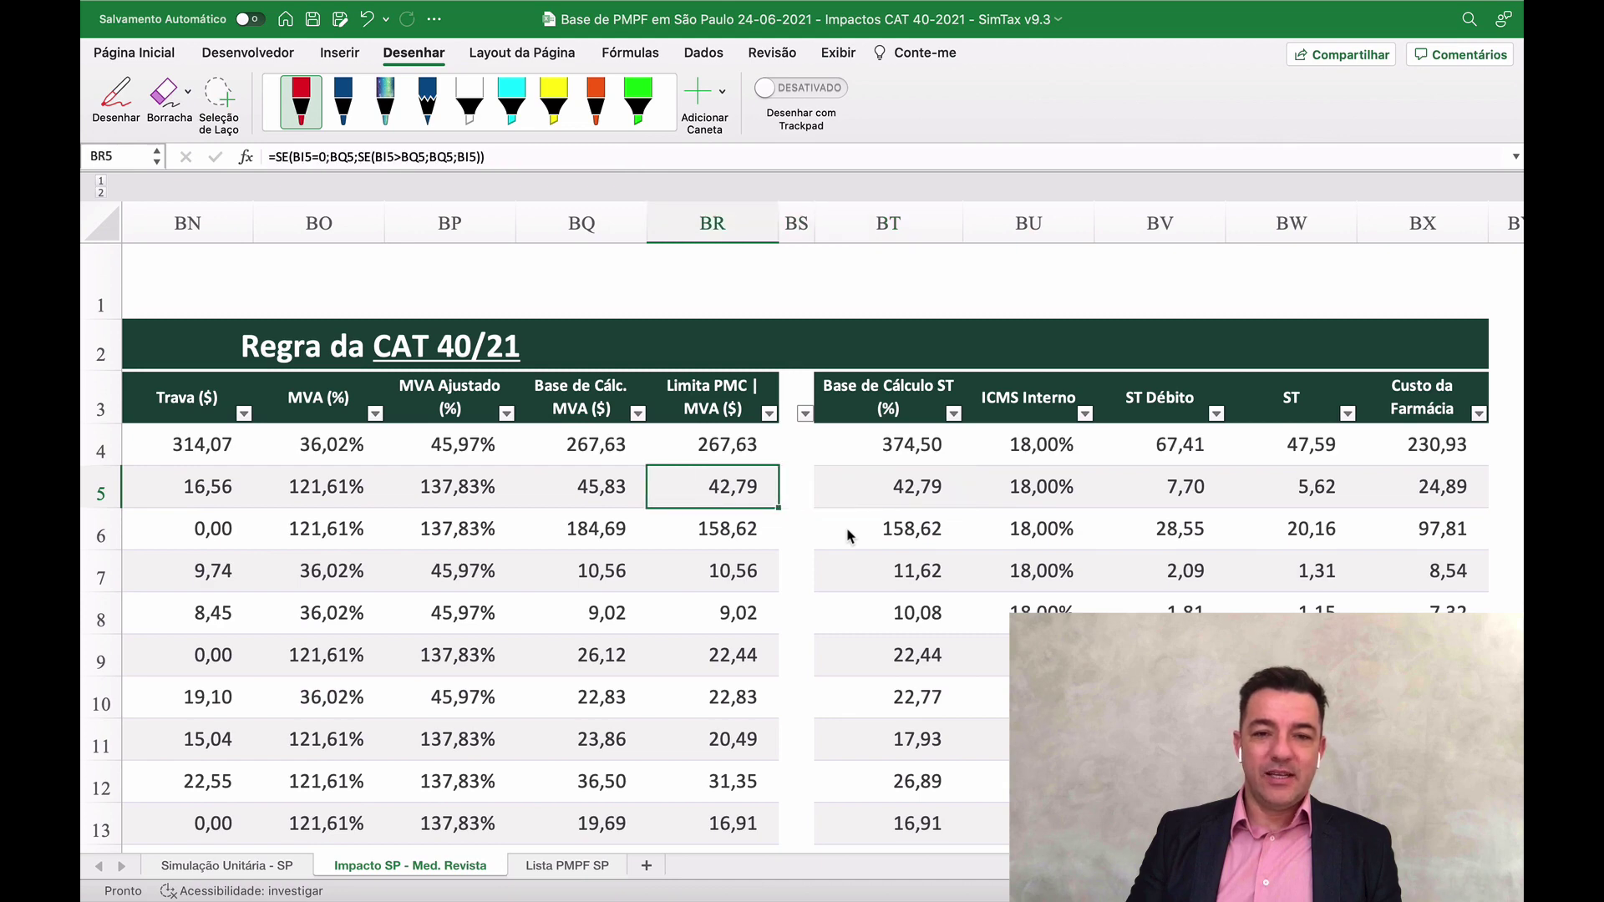
{"action": "key", "text": "Left"}
{"action": "key", "text": "Left"}
{"action": "key", "text": "Left"}
{"action": "key", "text": "Left"}
{"action": "key", "text": "Left"}
{"action": "key", "text": "Left"}
{"action": "key", "text": "Left"}
{"action": "key", "text": "Left"}
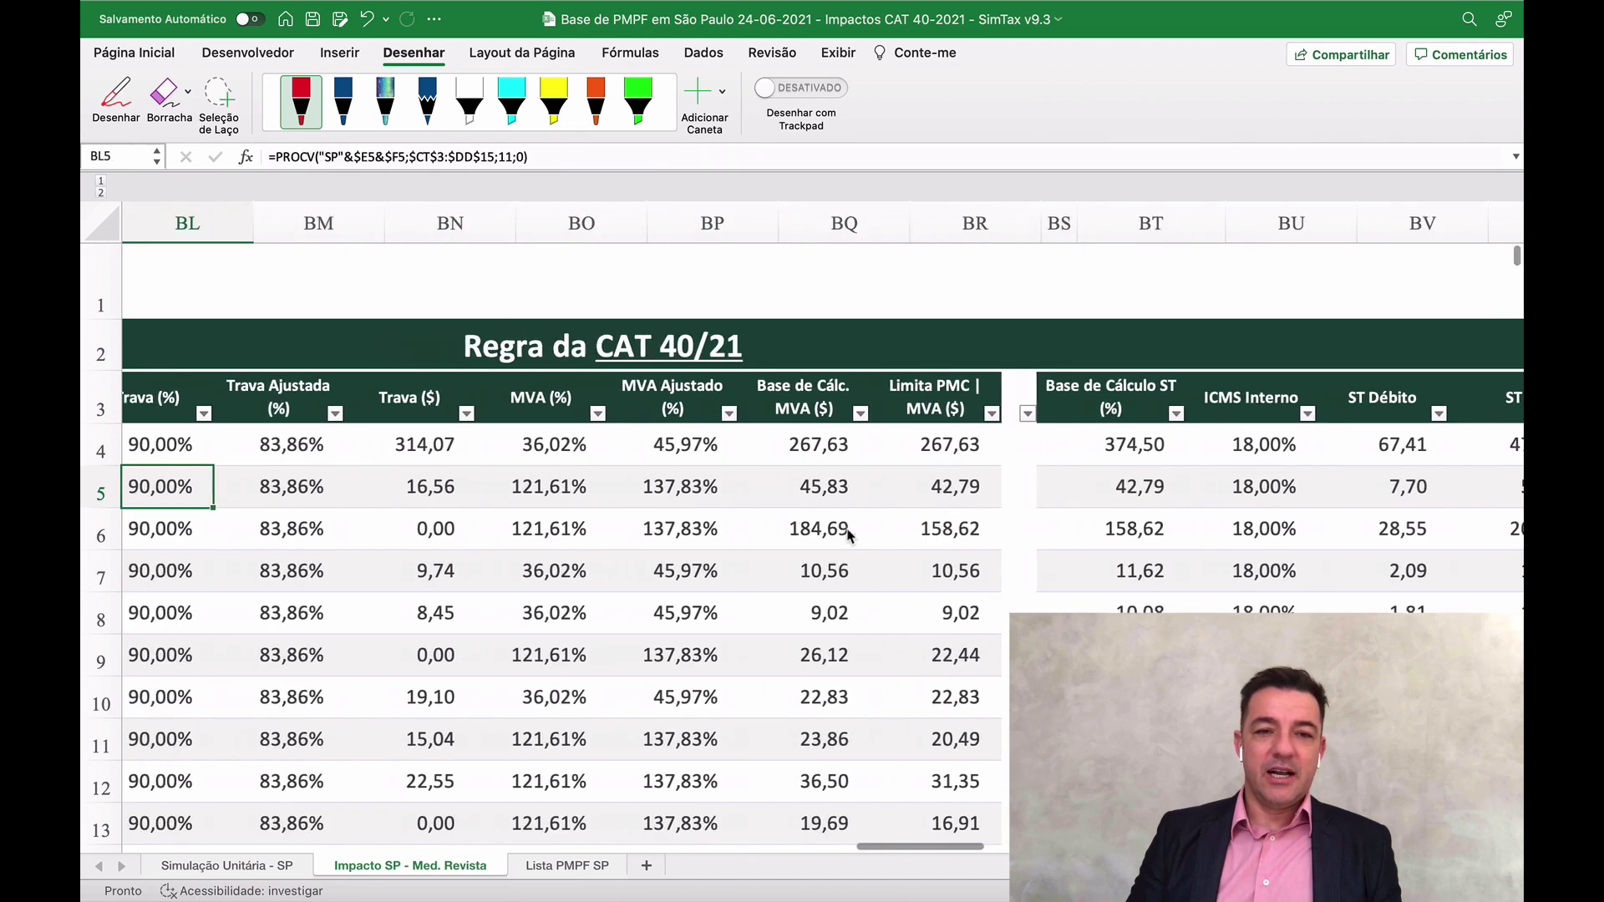
{"action": "key", "text": "Right"}
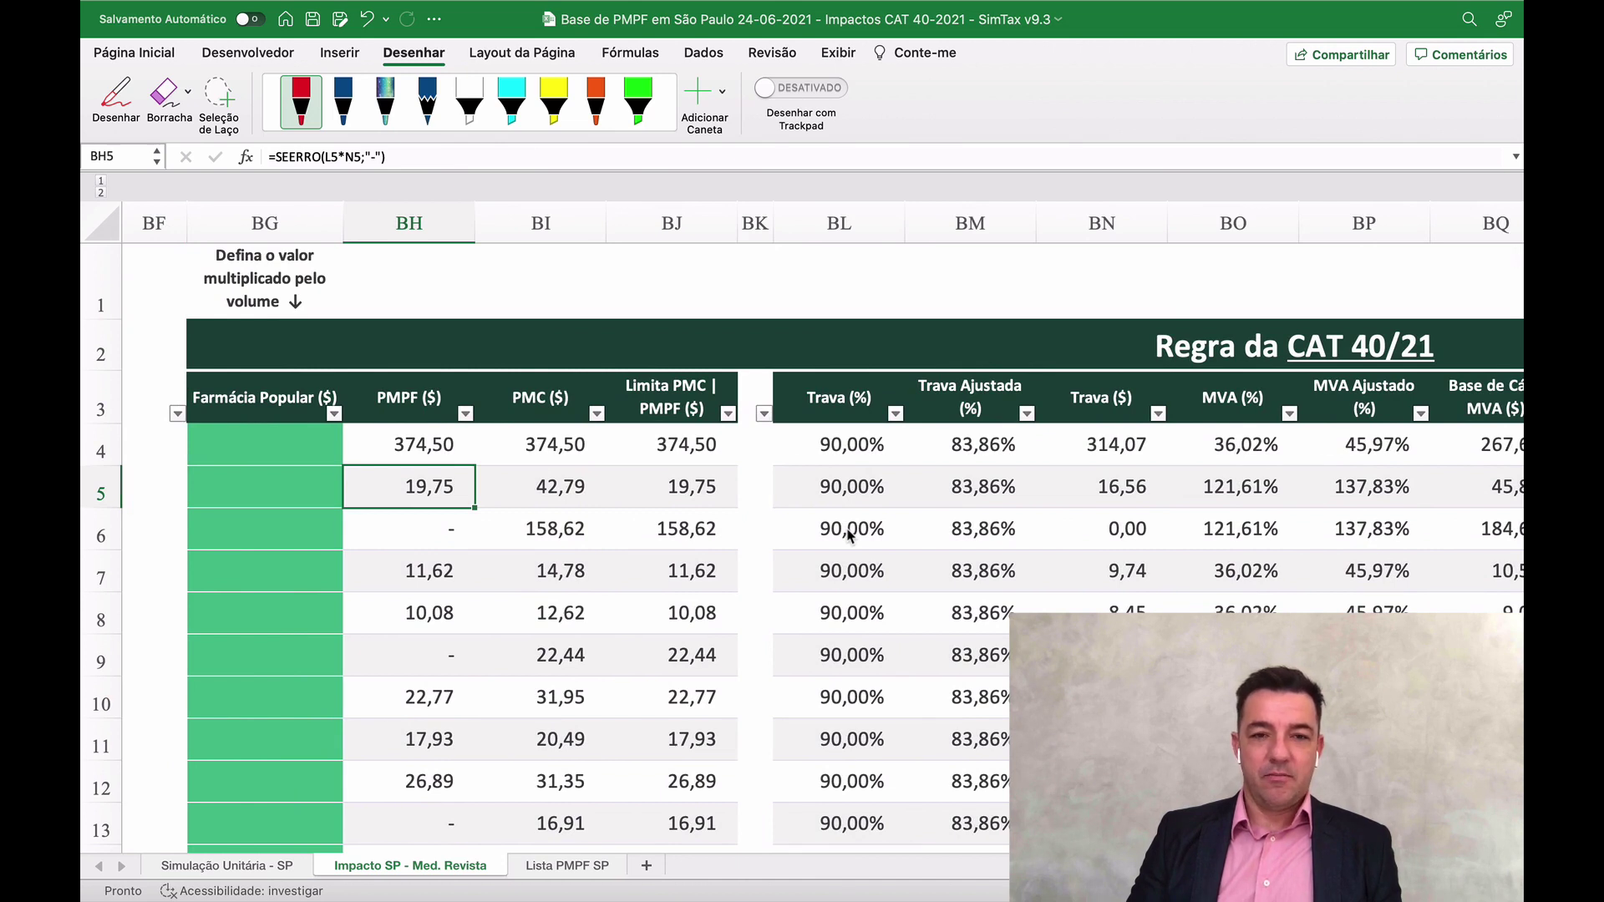
Step: Follow row 5's CAT 40/21 calculation from PMPF ($) through Trava (%) and Trava Ajustada (%) to Trava ($)
{"action": "key", "text": "Right"}
{"action": "key", "text": "Right"}
{"action": "key", "text": "Right"}
{"action": "key", "text": "Right"}
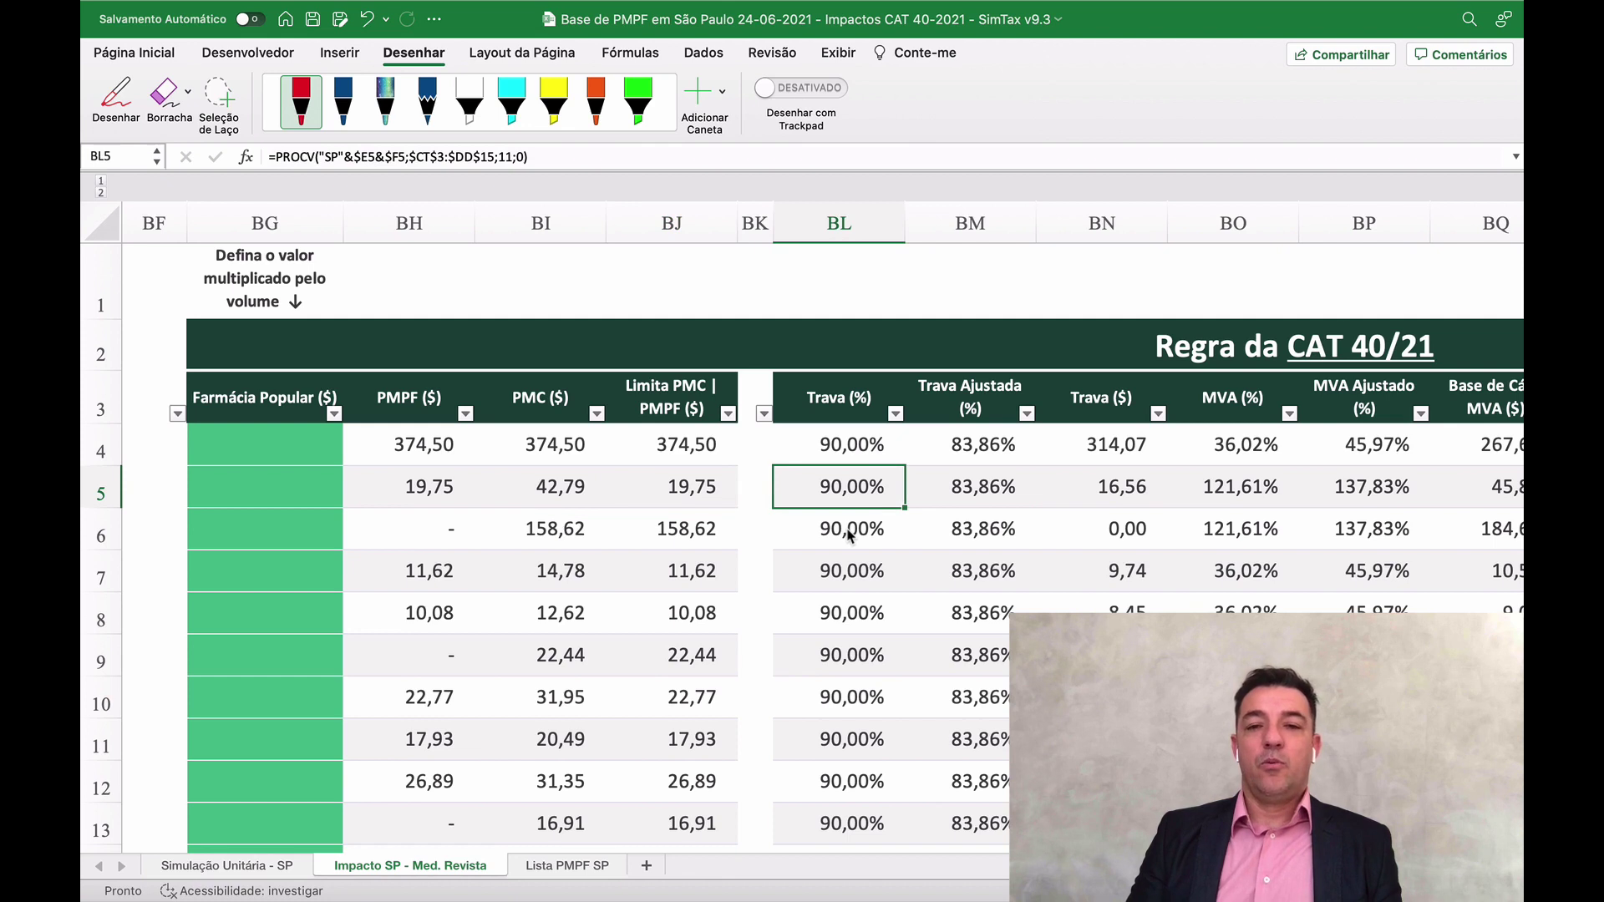
{"action": "key", "text": "Right"}
{"action": "key", "text": "Left"}
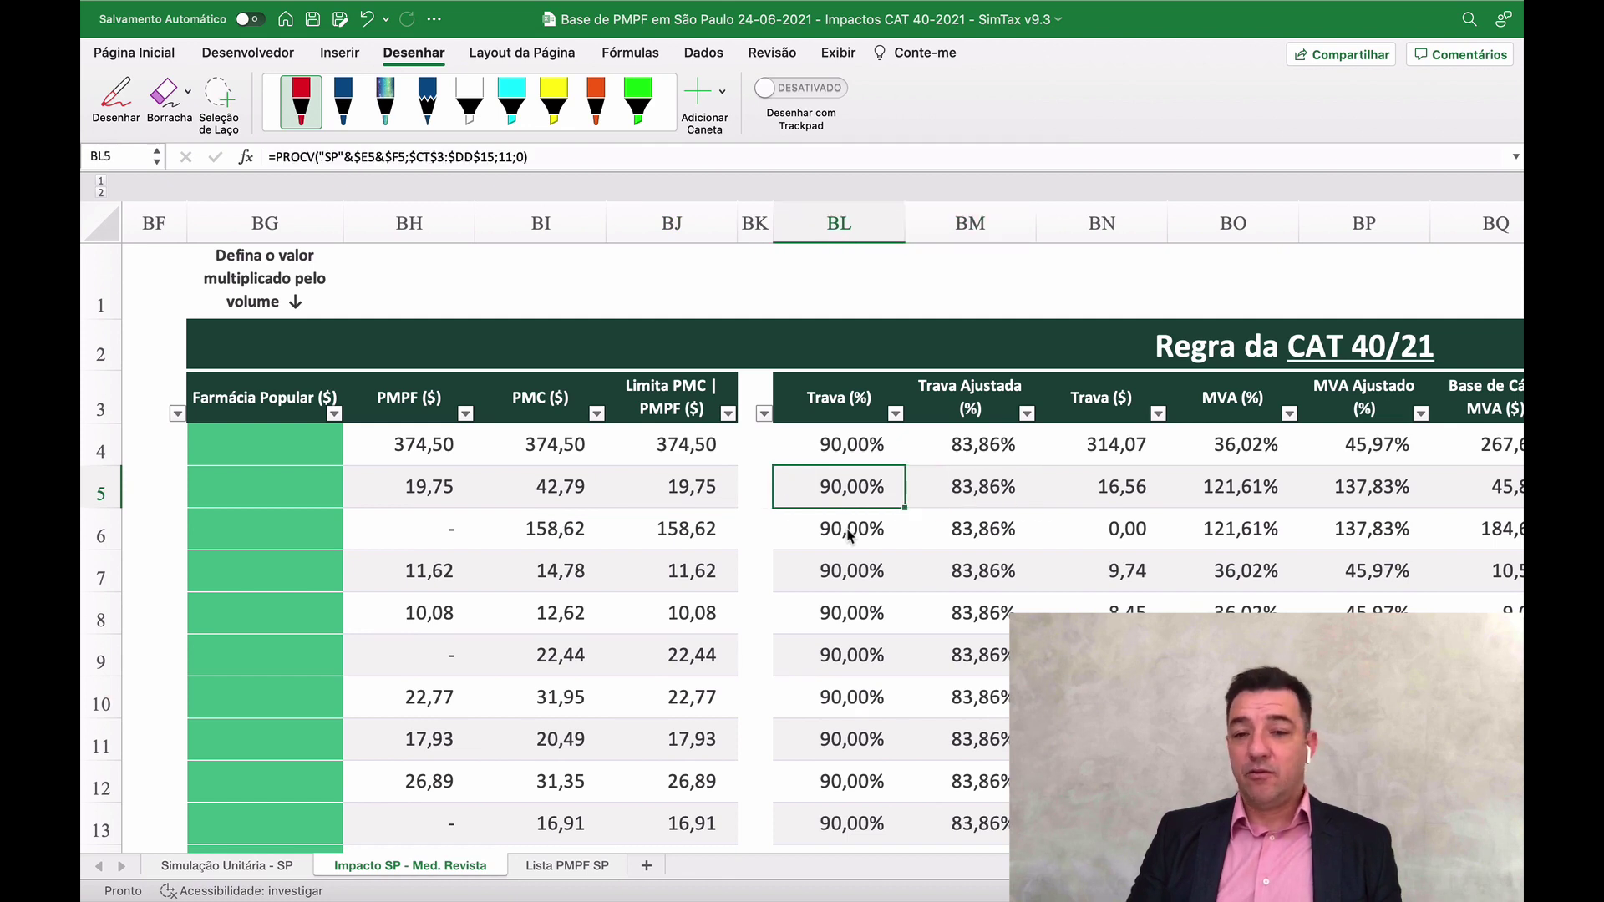
{"action": "key", "text": "Right"}
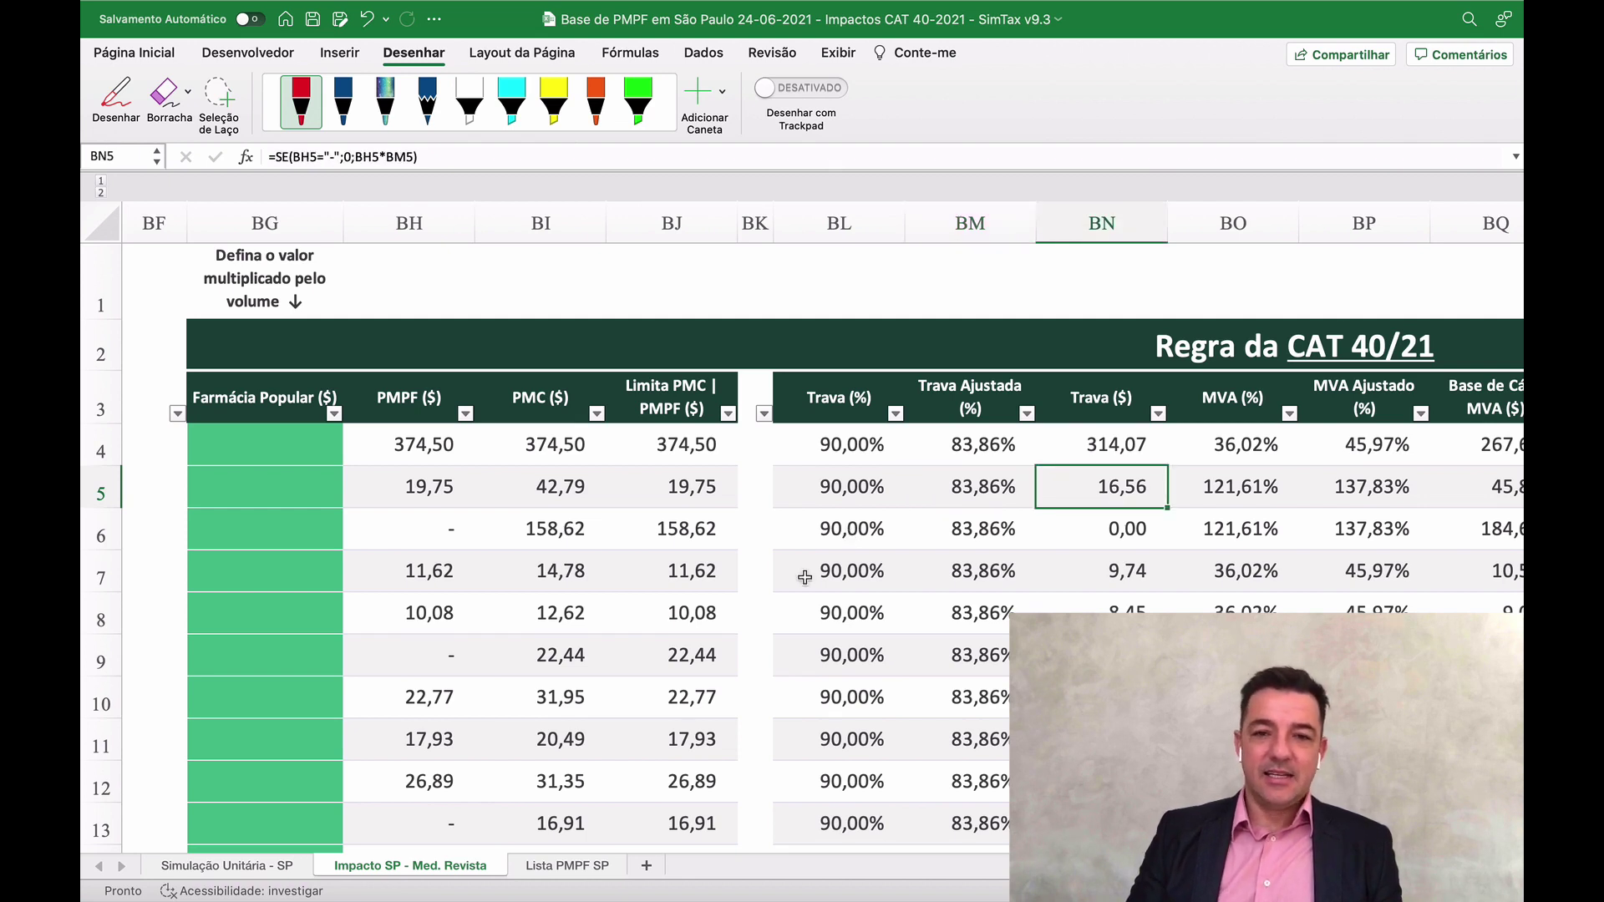
Step: Inspect the cells referenced by row 5's Trava ($) formula under CAT 40/21, leaving the formula as it is
{"action": "double_click", "coordinate": [1093, 491]}
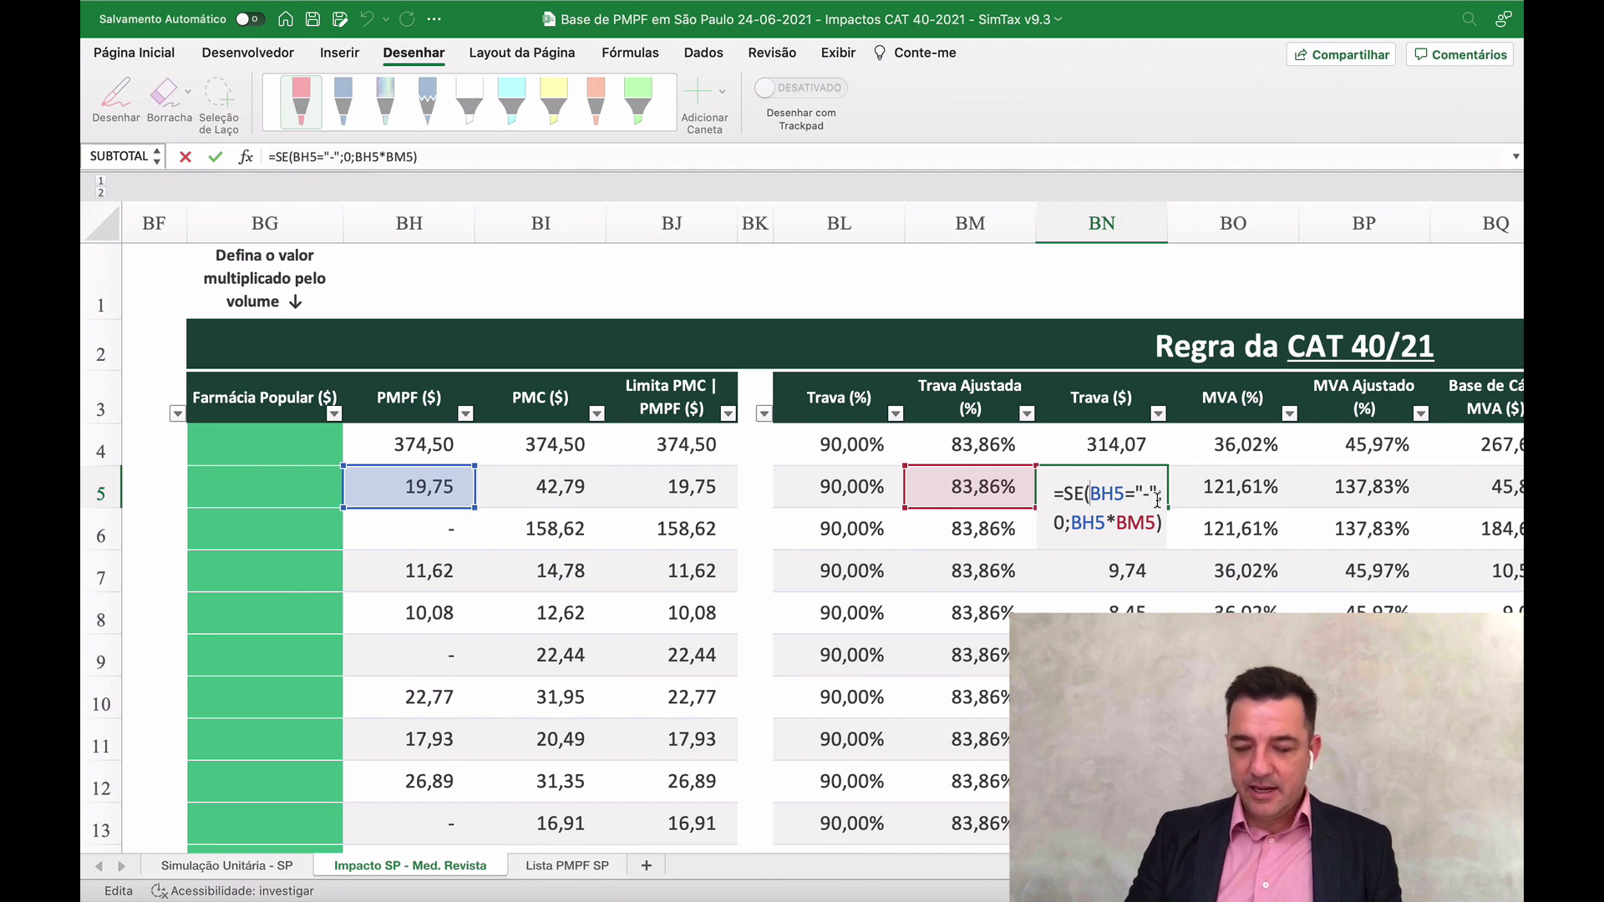
{"action": "key", "text": "Return"}
{"action": "left_click", "coordinate": [1117, 491]}
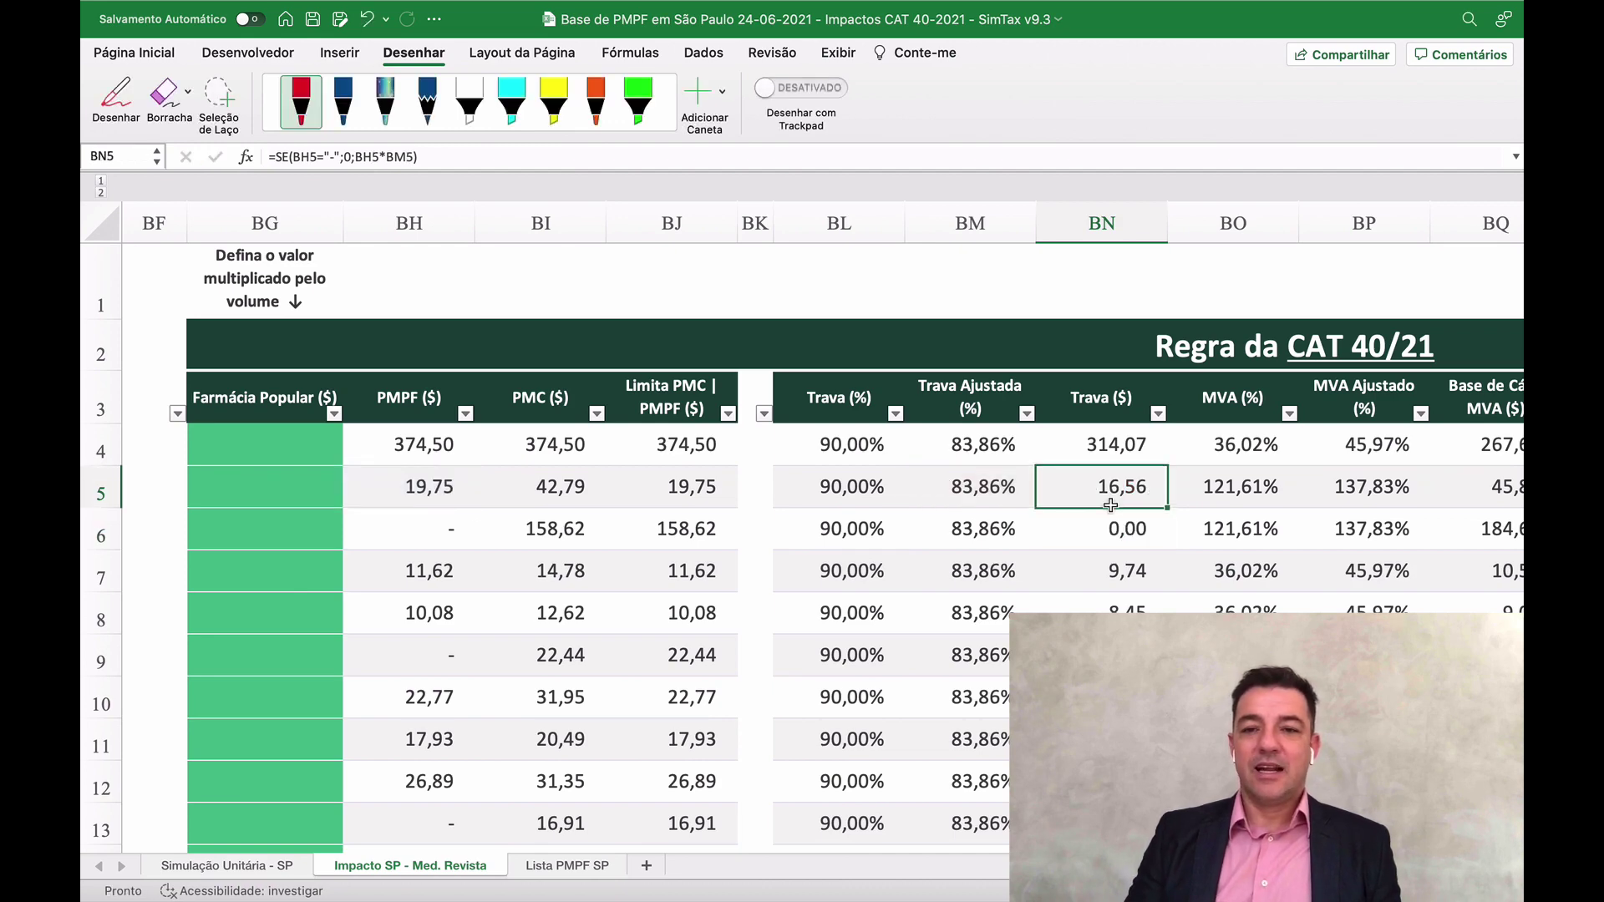
Step: Compare row 5's CAT 40/21 Trava ($) with its PF - Repasse - Desconto ($) value
{"action": "scroll", "coordinate": [720, 491], "scroll_direction": "left", "scroll_amount": 5}
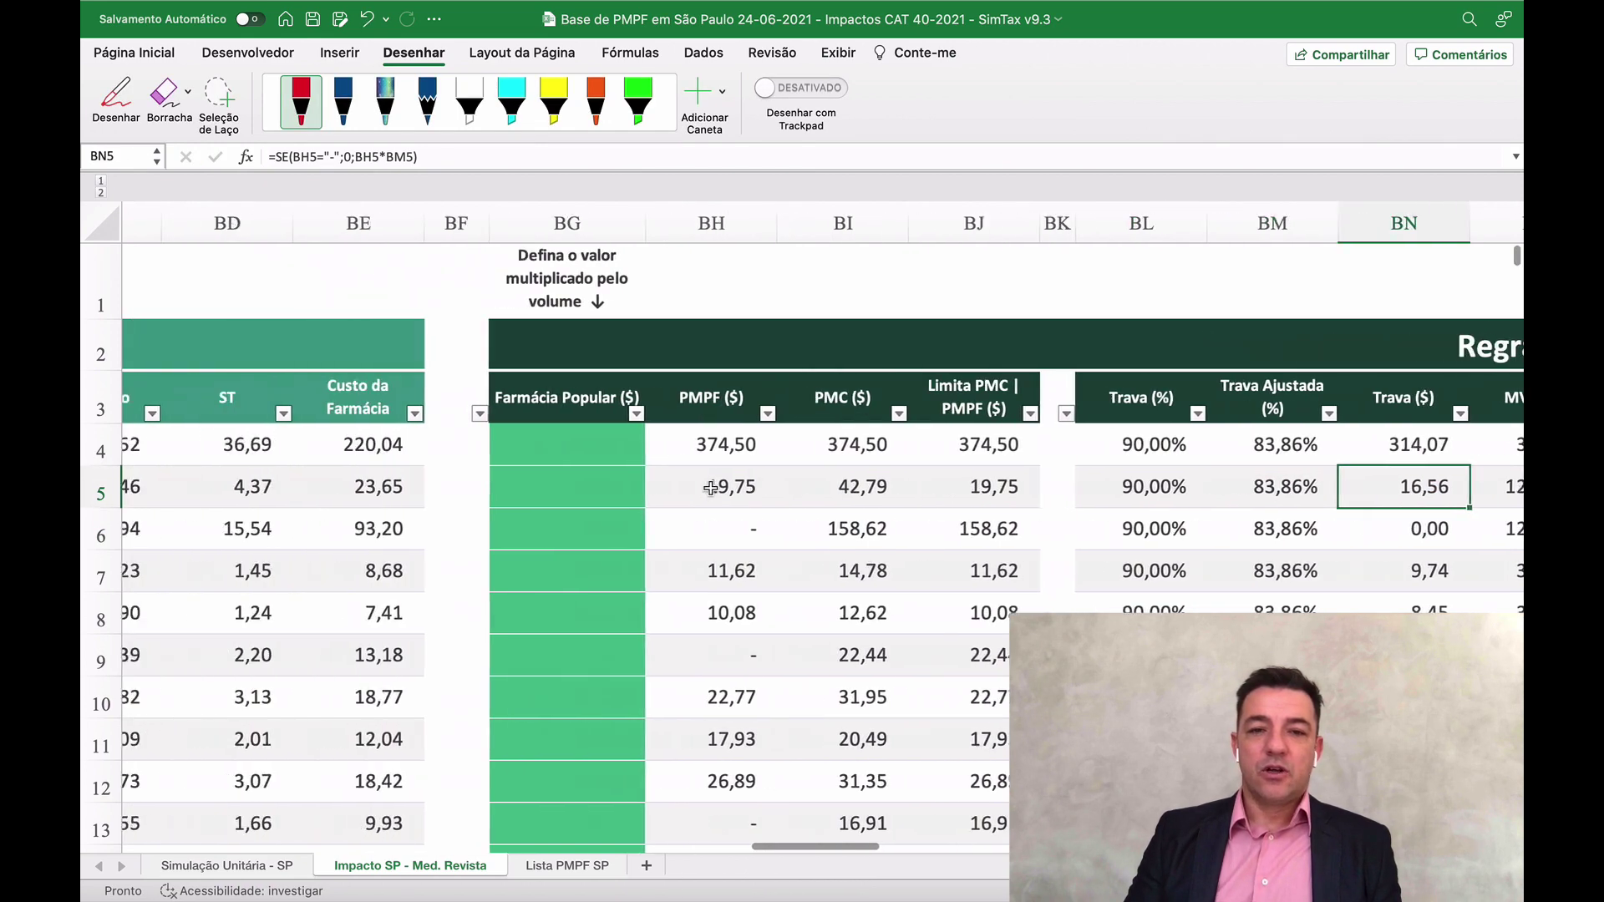
{"action": "scroll", "coordinate": [711, 487], "scroll_direction": "left", "scroll_amount": 20}
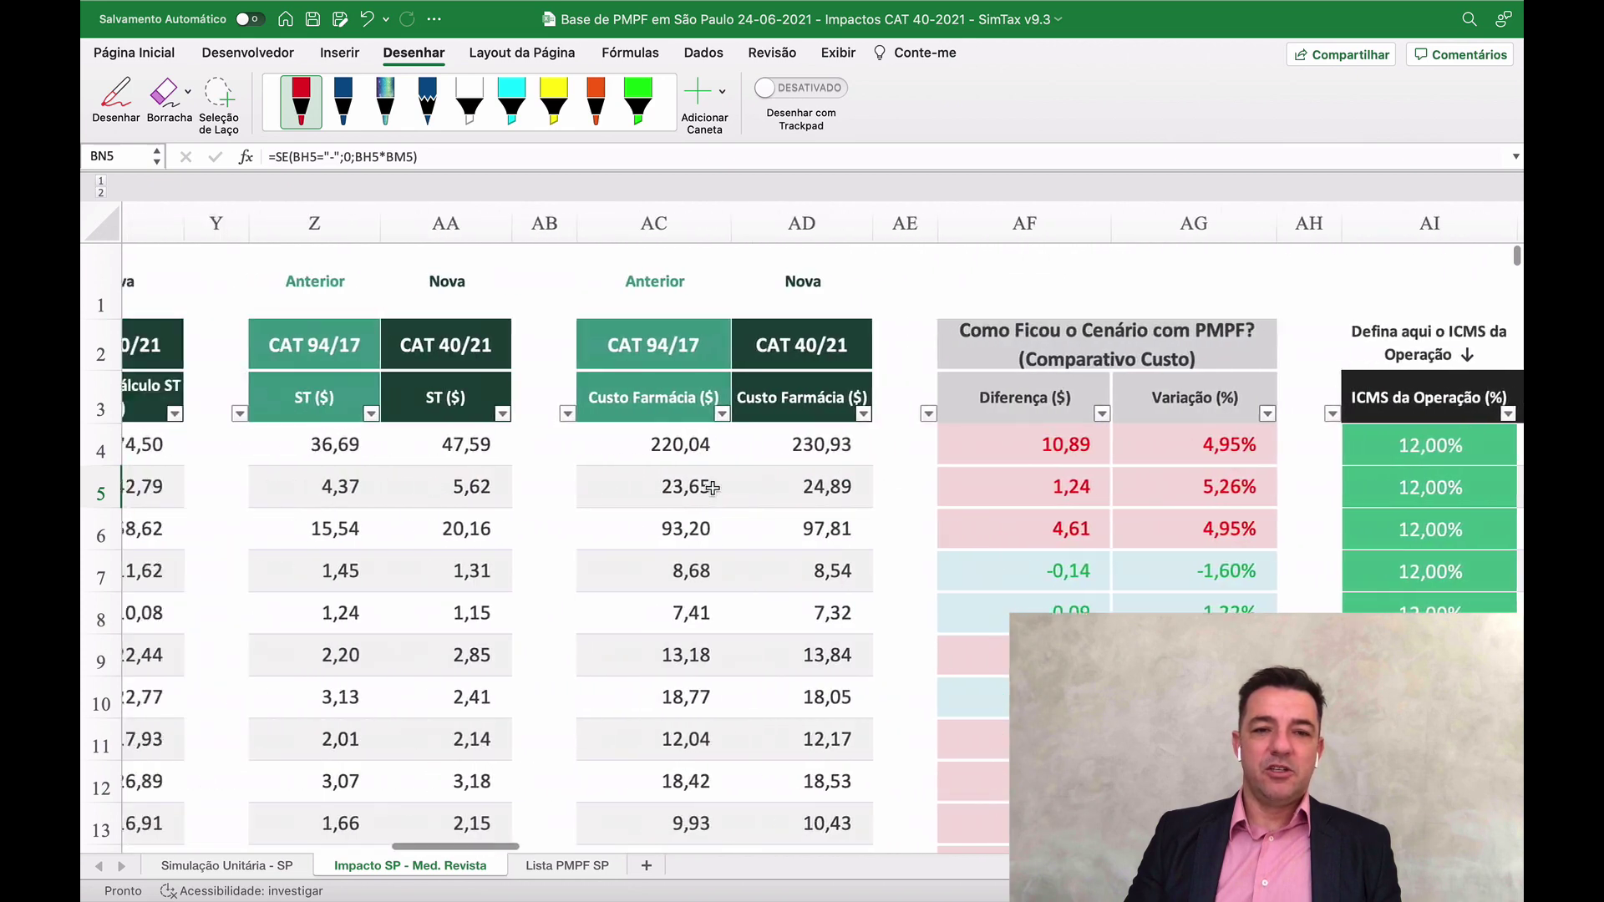
{"action": "scroll", "coordinate": [711, 488], "scroll_direction": "left", "scroll_amount": 15}
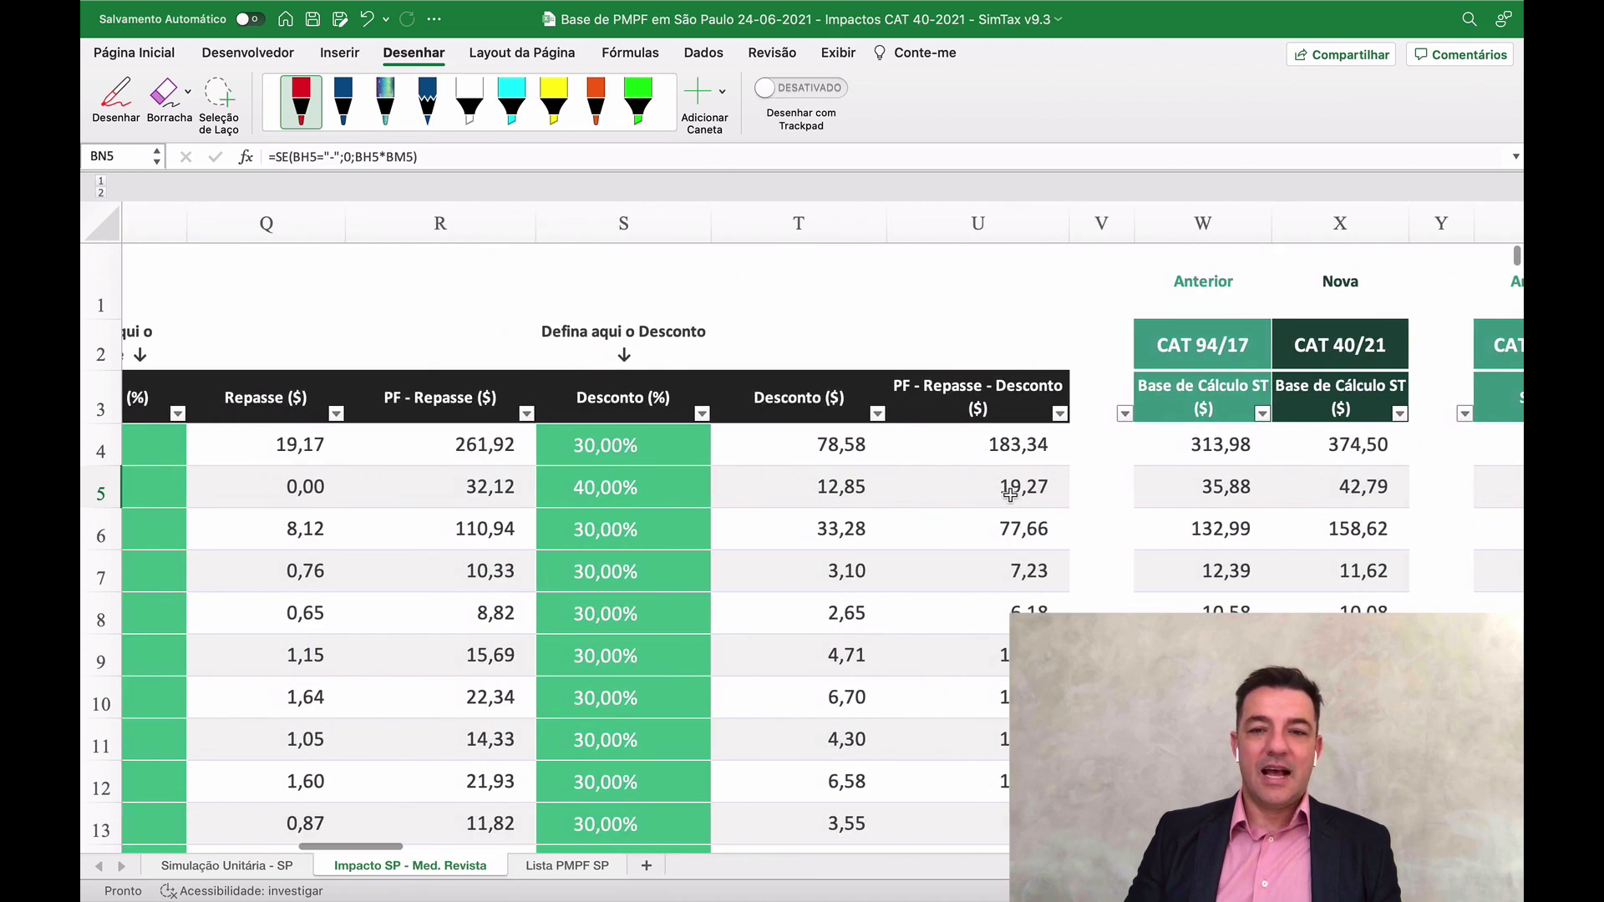
{"action": "scroll", "coordinate": [1005, 494], "scroll_direction": "right", "scroll_amount": 20}
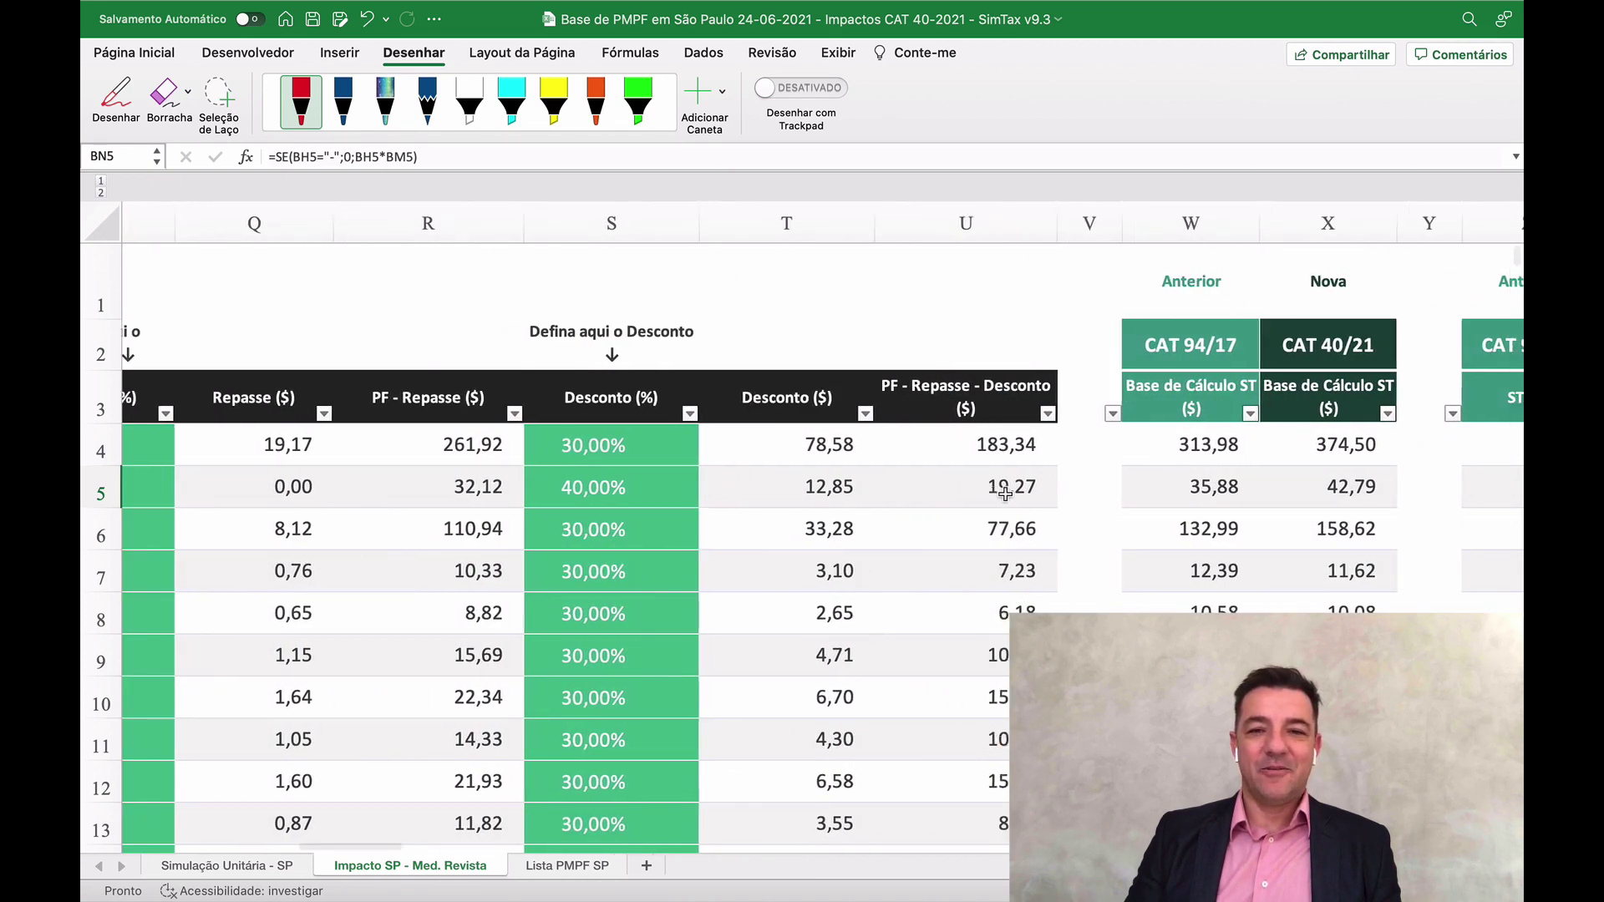
{"action": "scroll", "coordinate": [1005, 494], "scroll_direction": "right", "scroll_amount": 20}
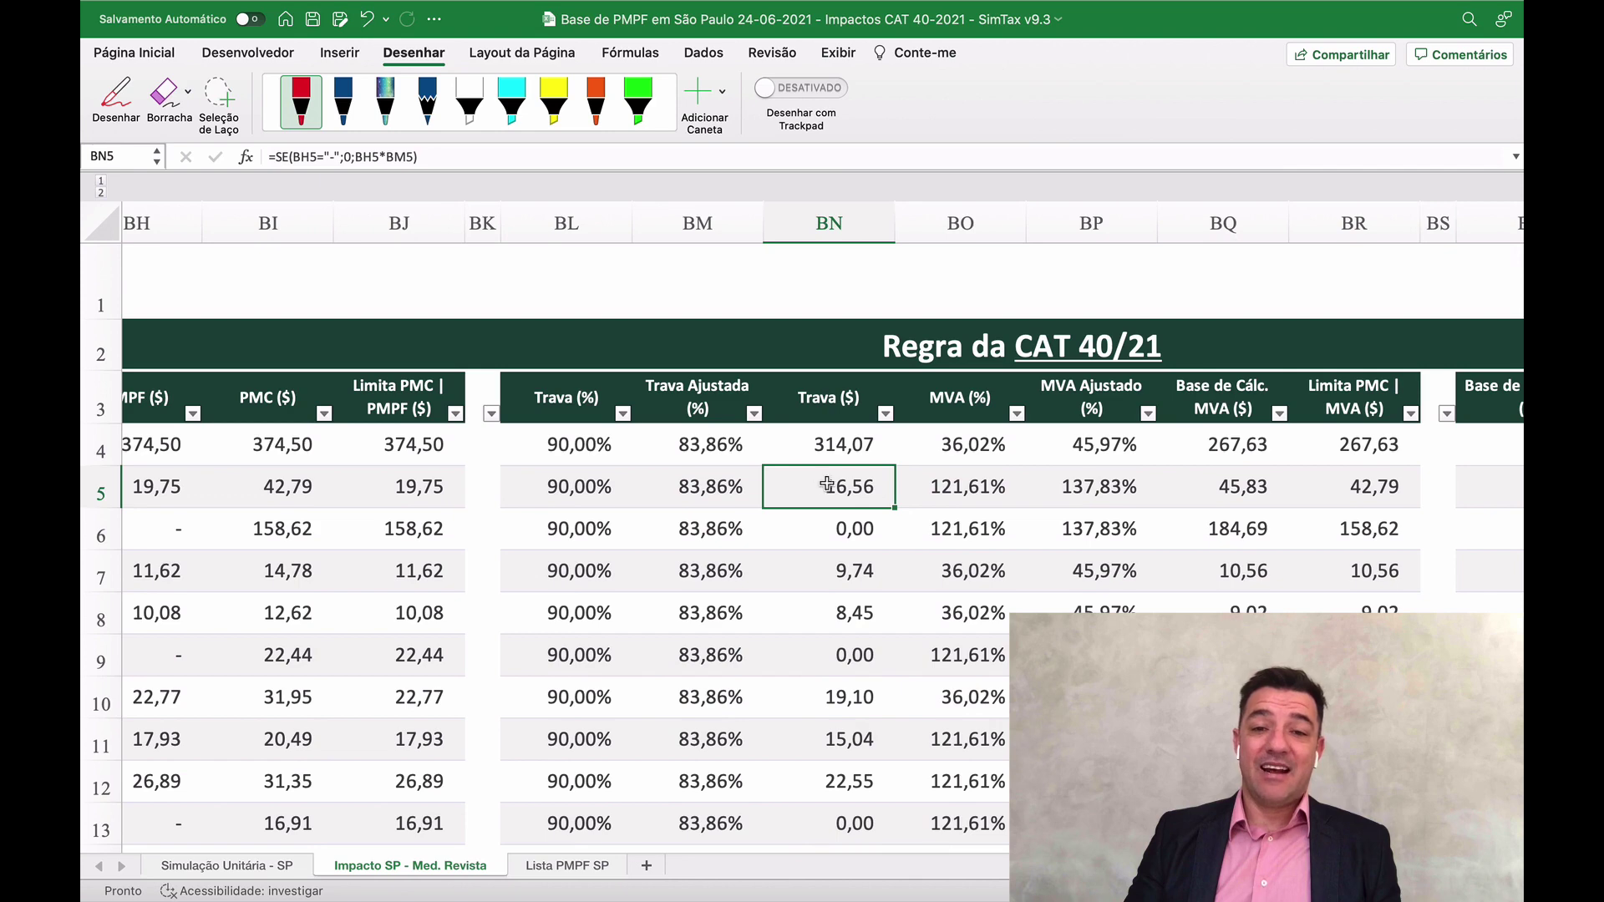
{"action": "scroll", "coordinate": [865, 489], "scroll_direction": "left", "scroll_amount": 1}
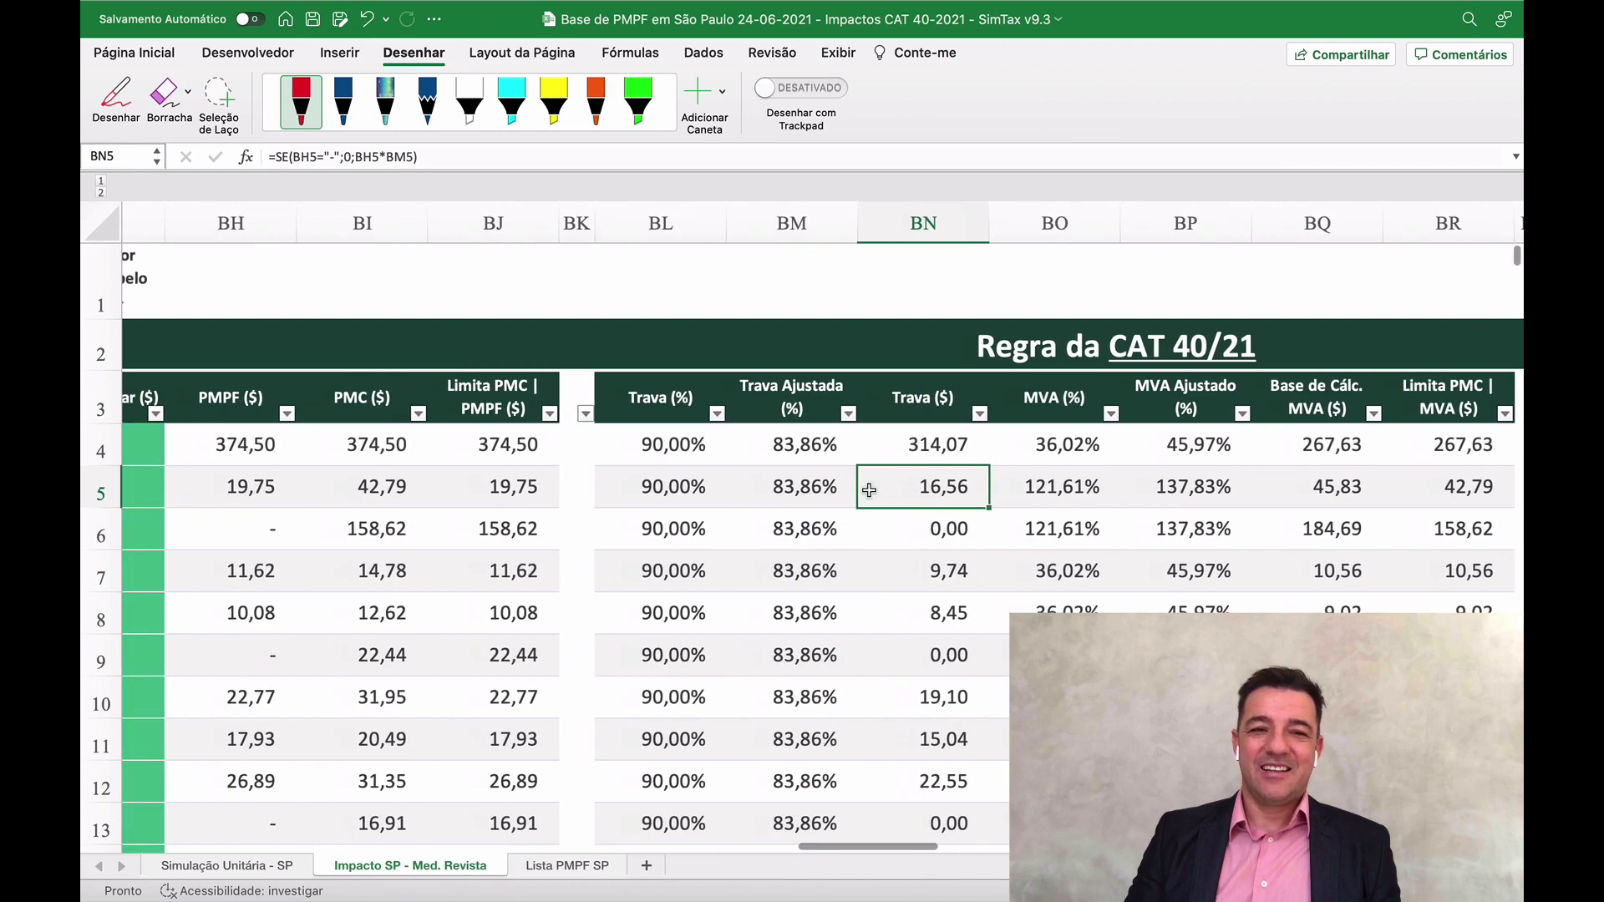
{"action": "scroll", "coordinate": [1033, 494], "scroll_direction": "right", "scroll_amount": 5}
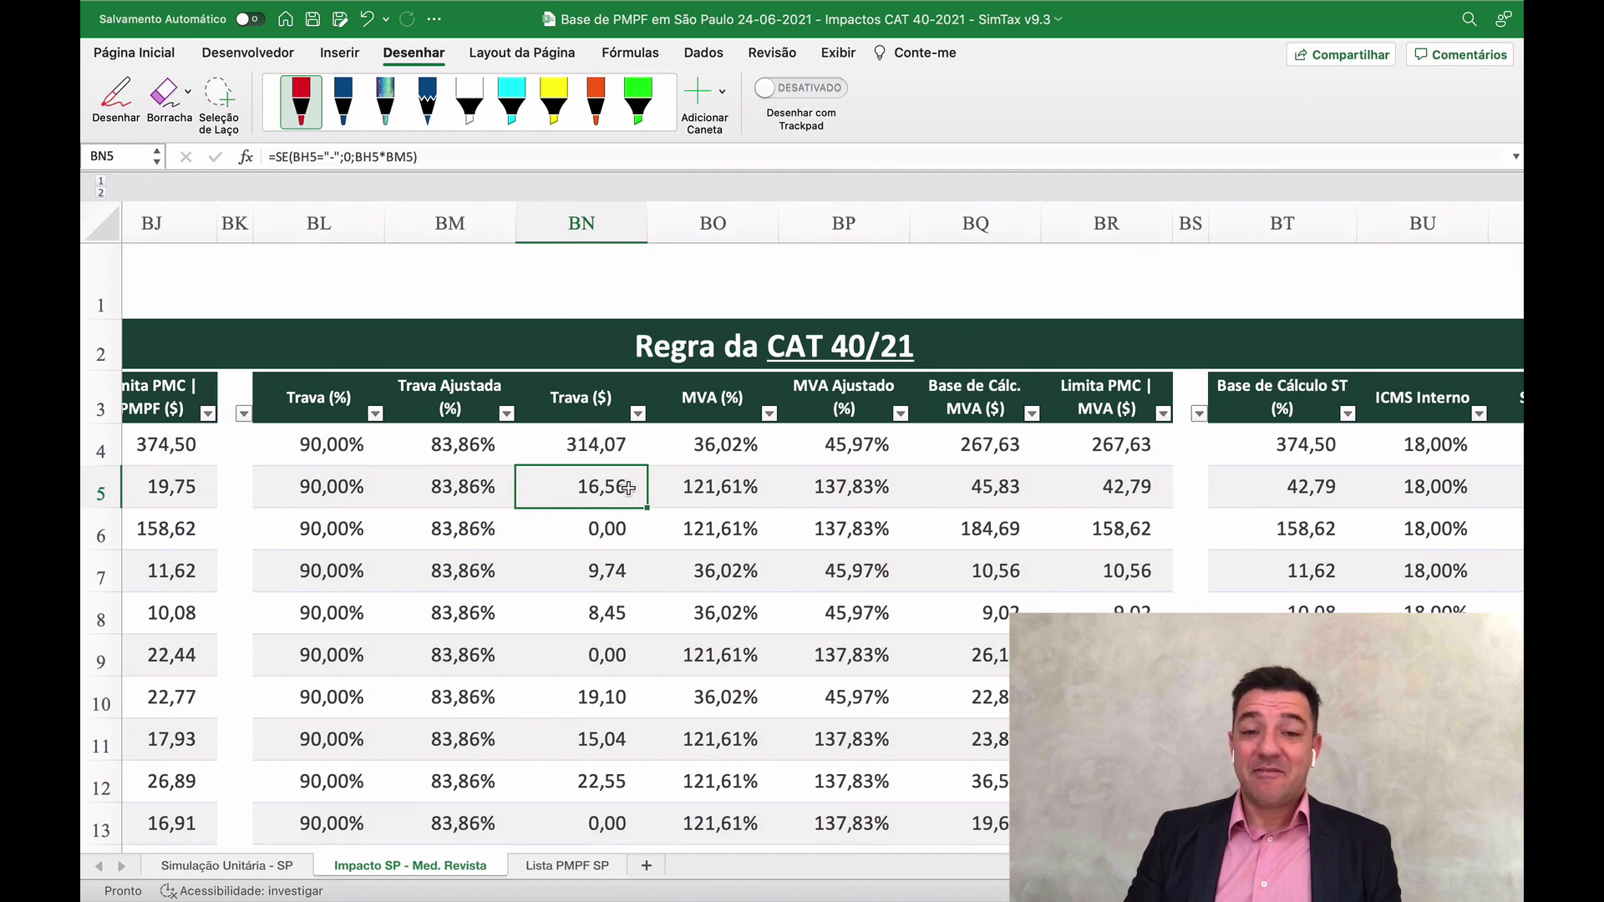
Step: Examine row 5's MVA (%) and the Base de Cálc. MVA ($) formula under CAT 40/21
{"action": "left_click", "coordinate": [975, 494]}
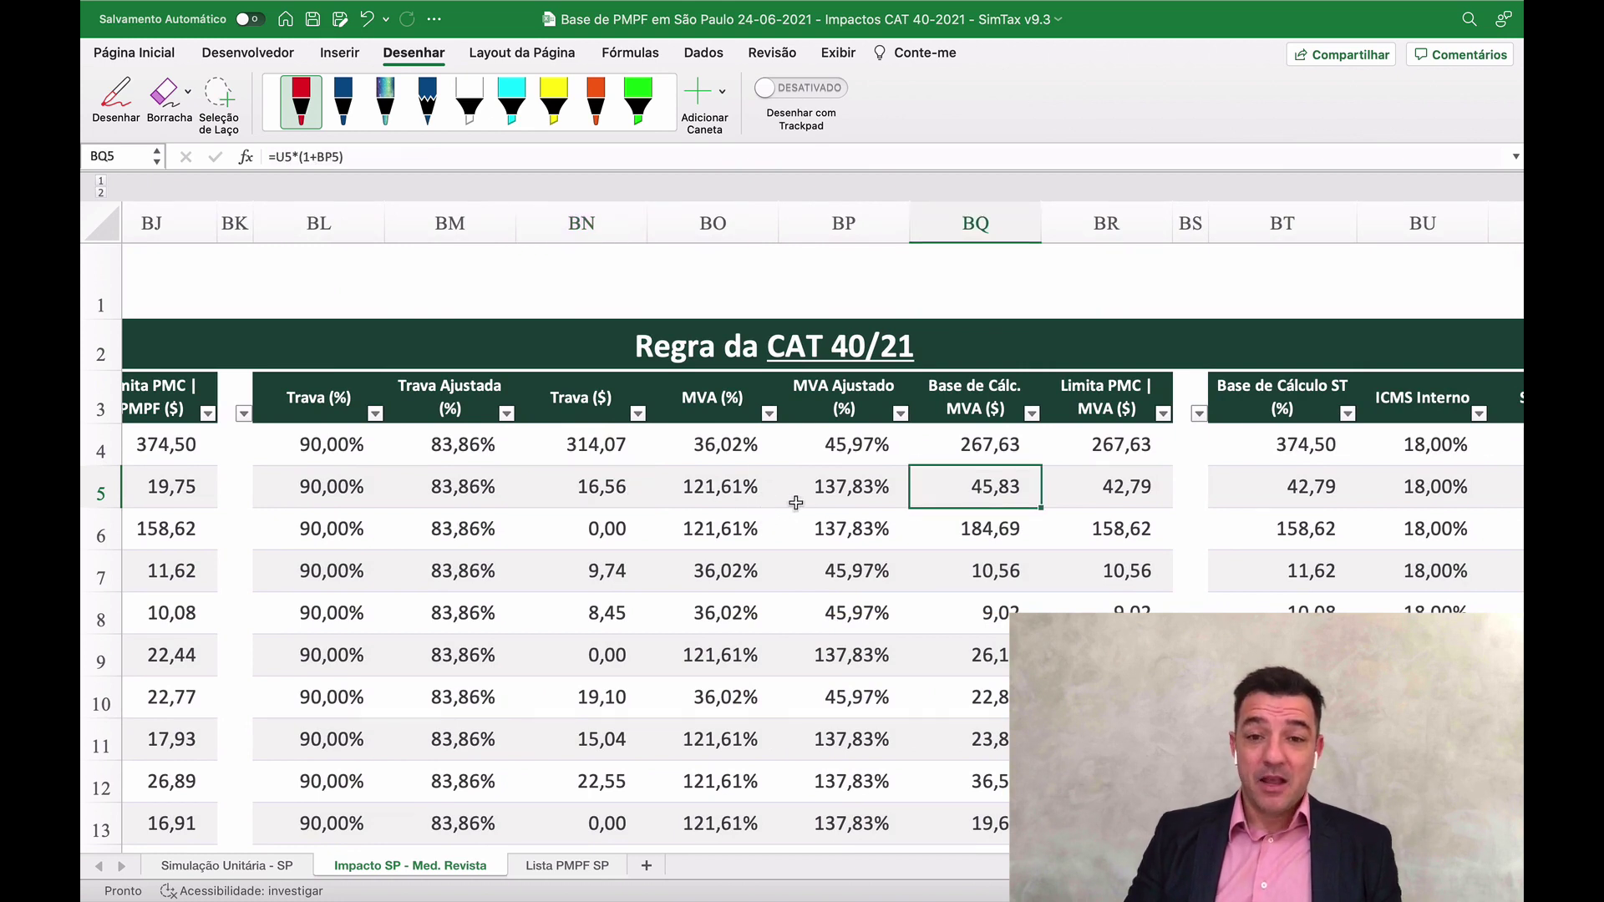
{"action": "left_click", "coordinate": [710, 496]}
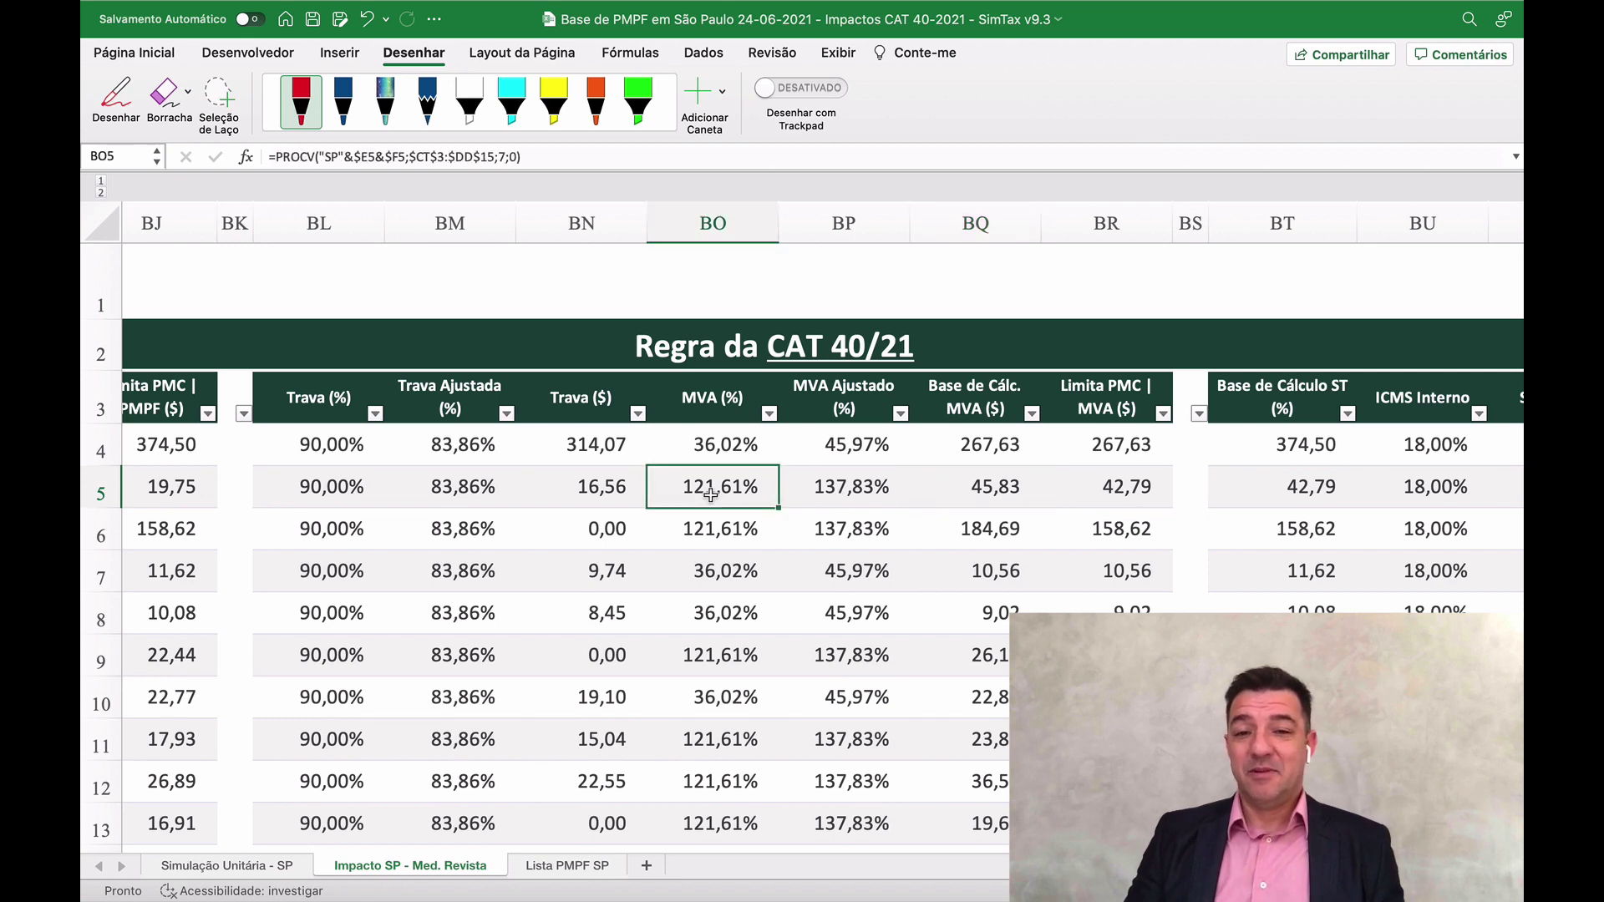
{"action": "left_click", "coordinate": [1011, 493]}
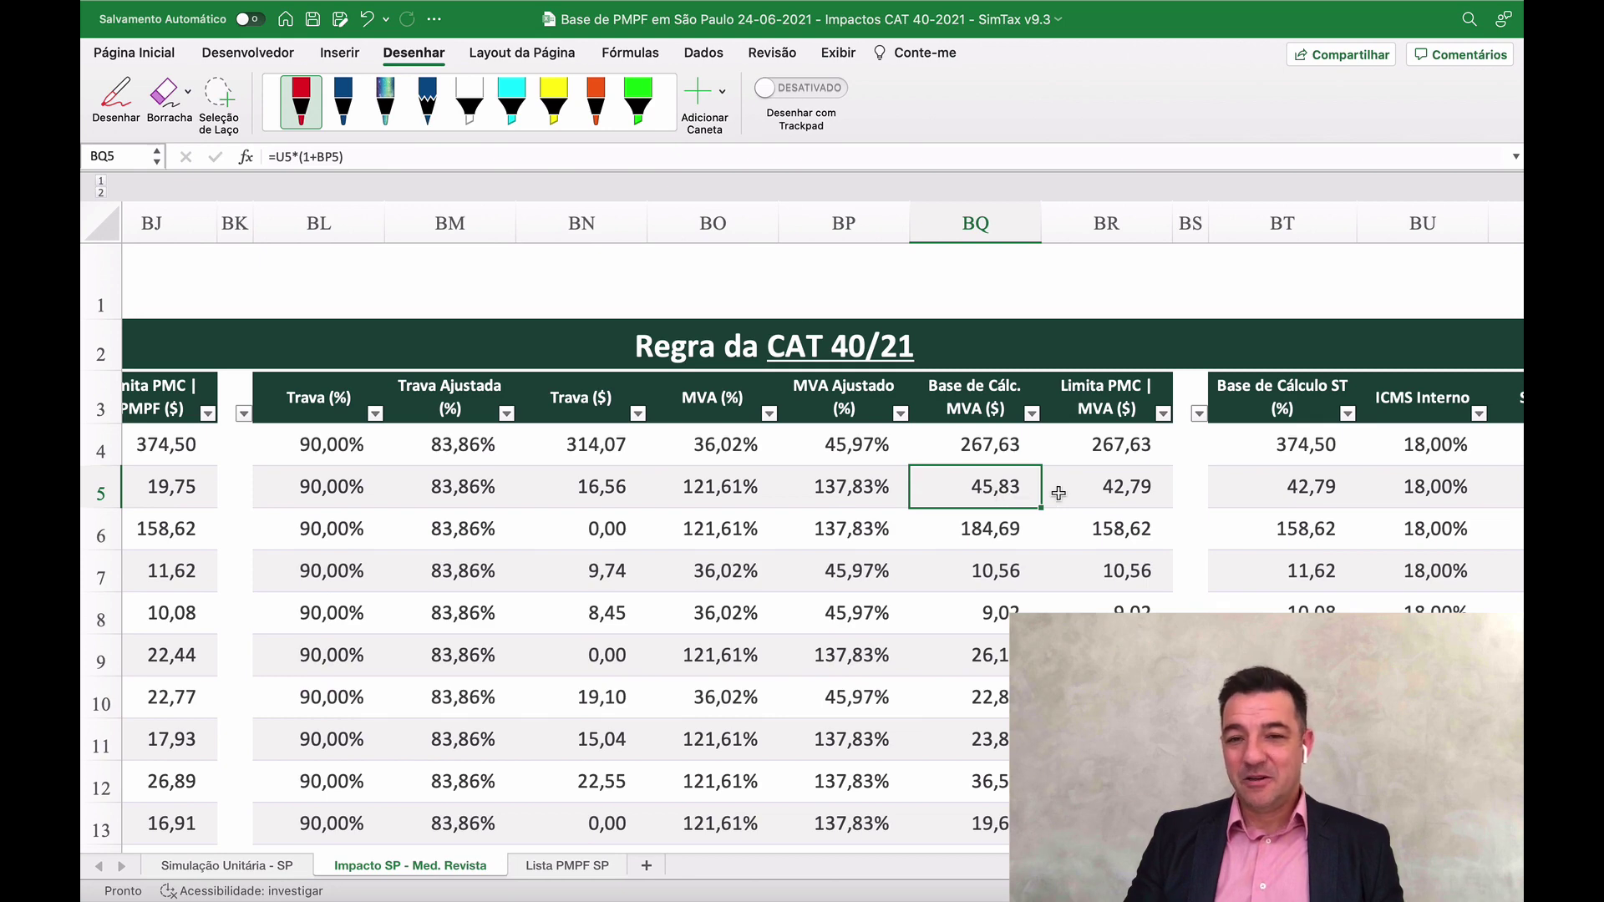
{"action": "scroll", "coordinate": [670, 499], "scroll_direction": "left", "scroll_amount": 5}
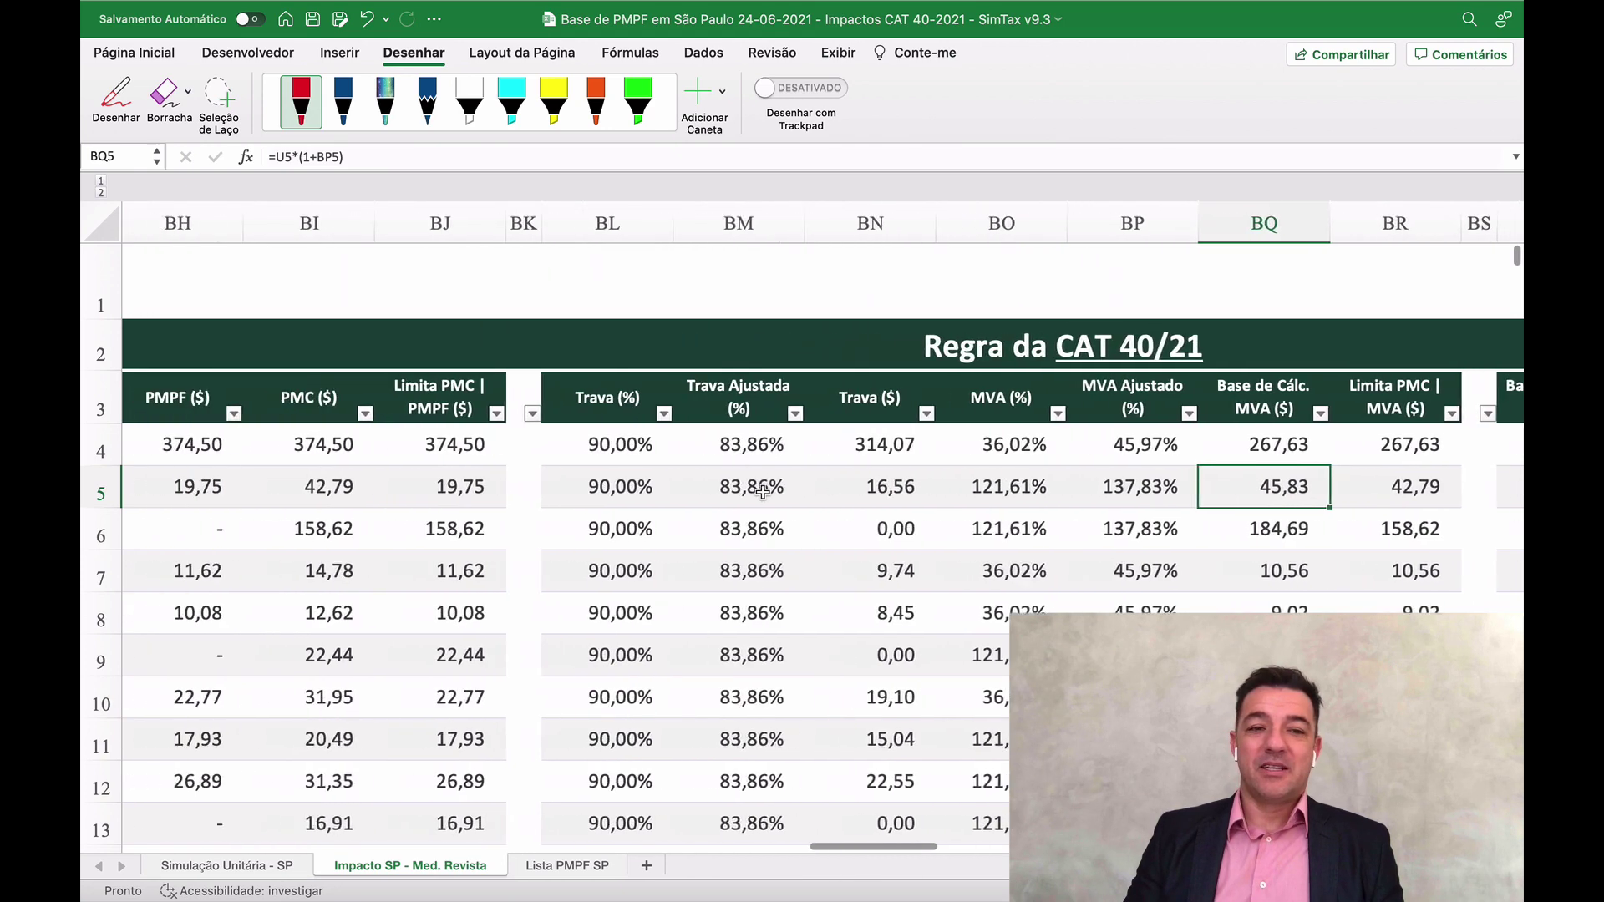
{"action": "scroll", "coordinate": [760, 501], "scroll_direction": "right", "scroll_amount": 10}
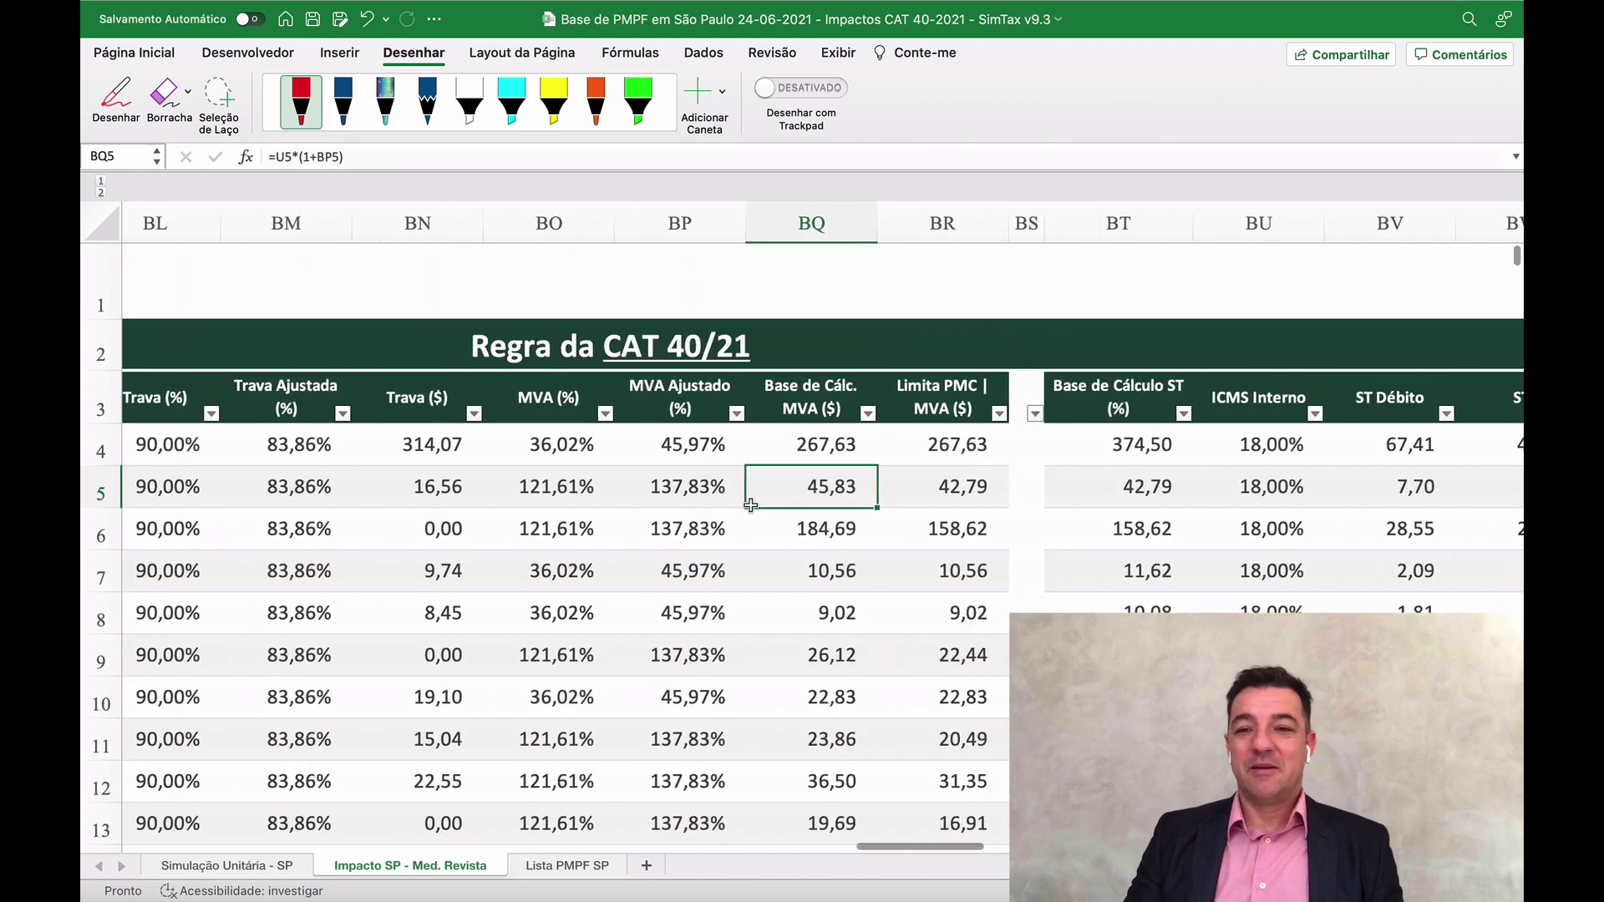
Step: Trace row 5's CAT 40/21 calculation from Limita PMC | MVA ($) through Base de Cálculo ST, ICMS Interno and ST Débito to ST
{"action": "left_click", "coordinate": [798, 489]}
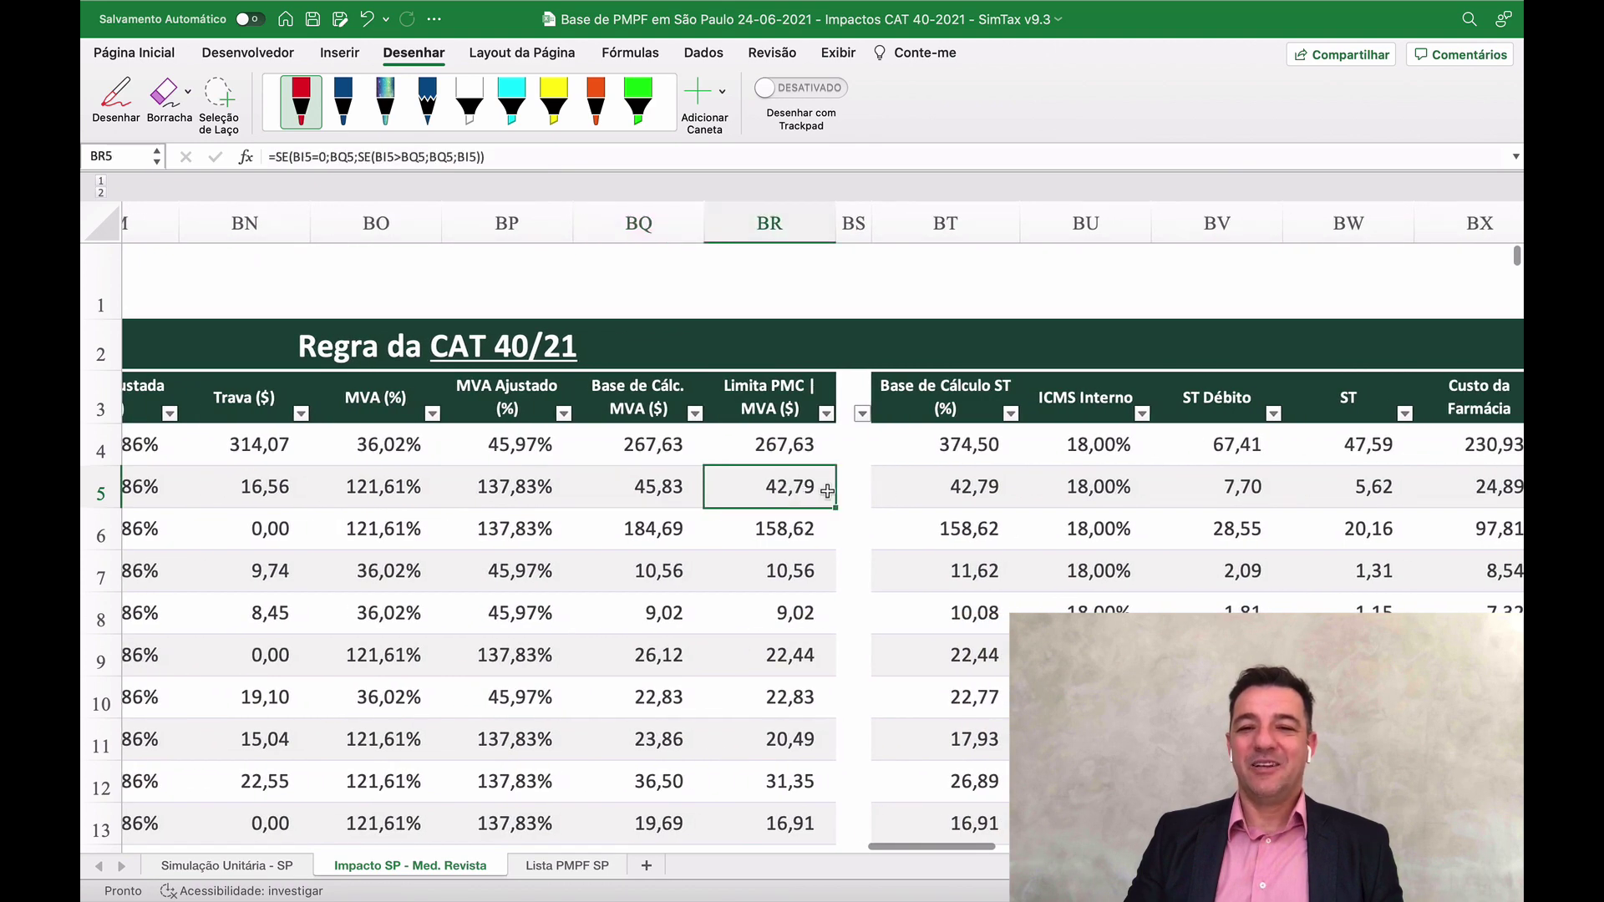
{"action": "left_click", "coordinate": [946, 497]}
{"action": "scroll", "coordinate": [952, 499], "scroll_direction": "right", "scroll_amount": 6}
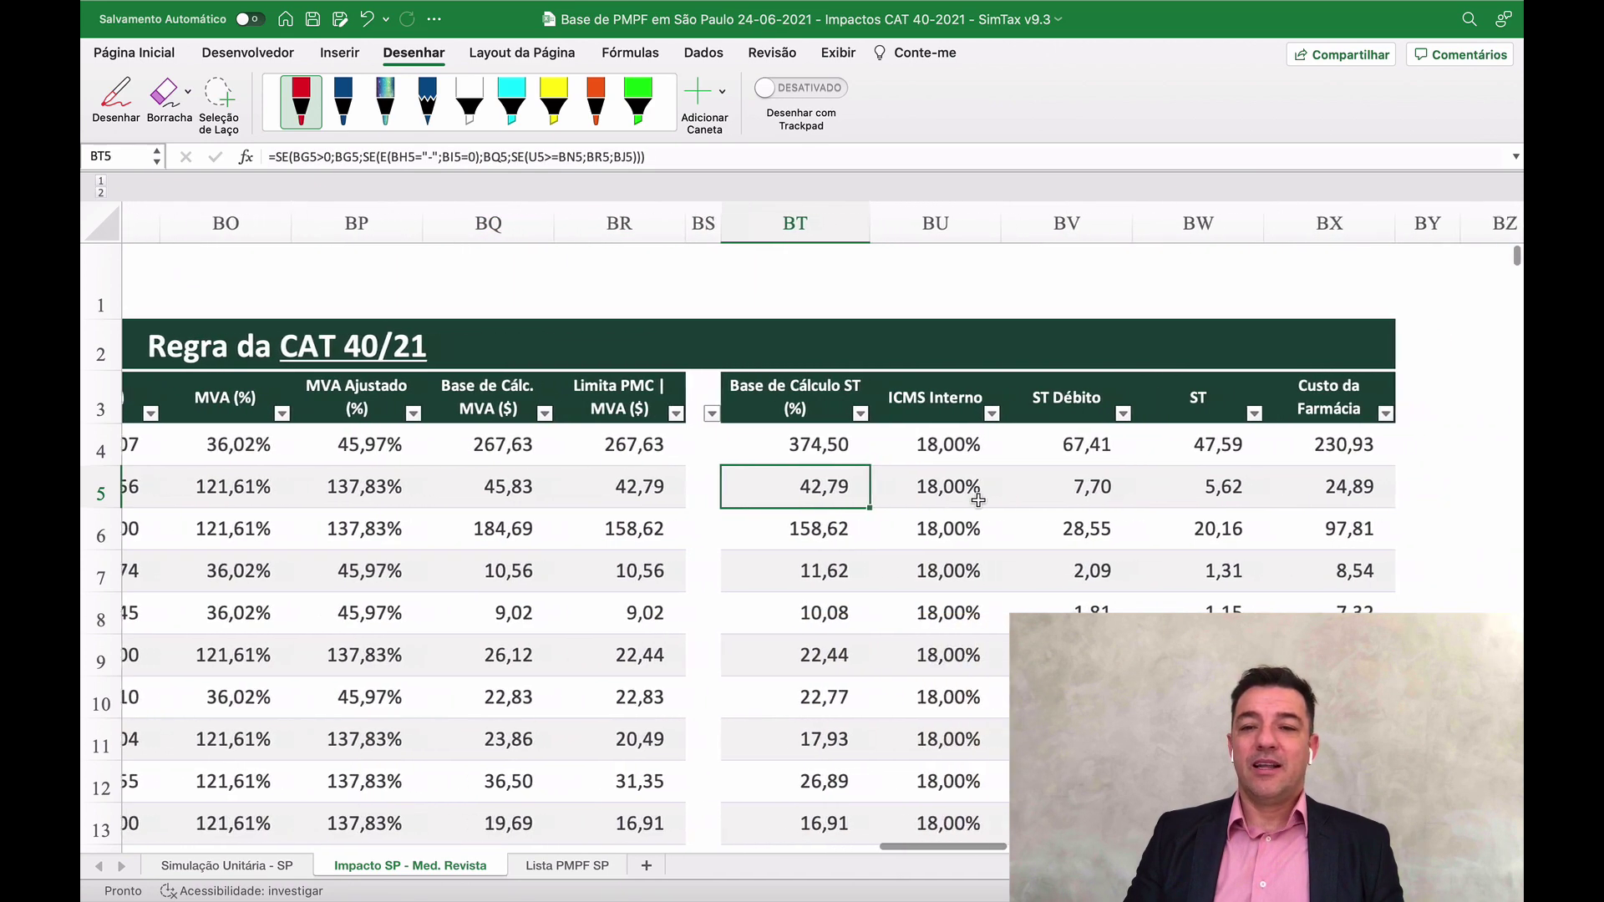
{"action": "key", "text": "Right"}
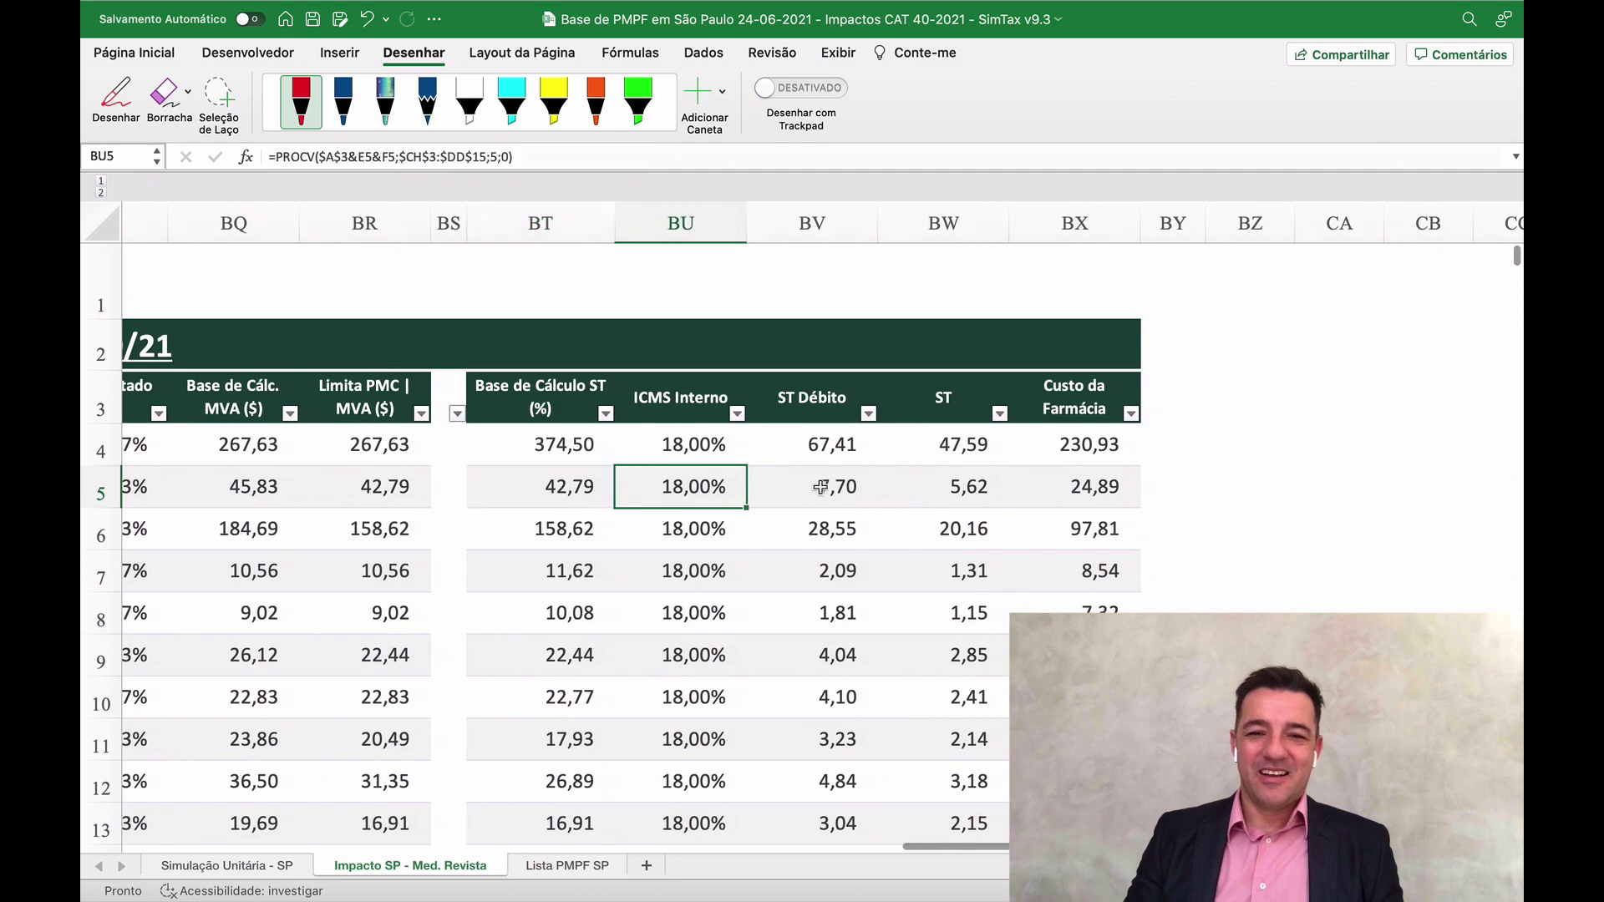
{"action": "key", "text": "Right"}
{"action": "left_click", "coordinate": [923, 487]}
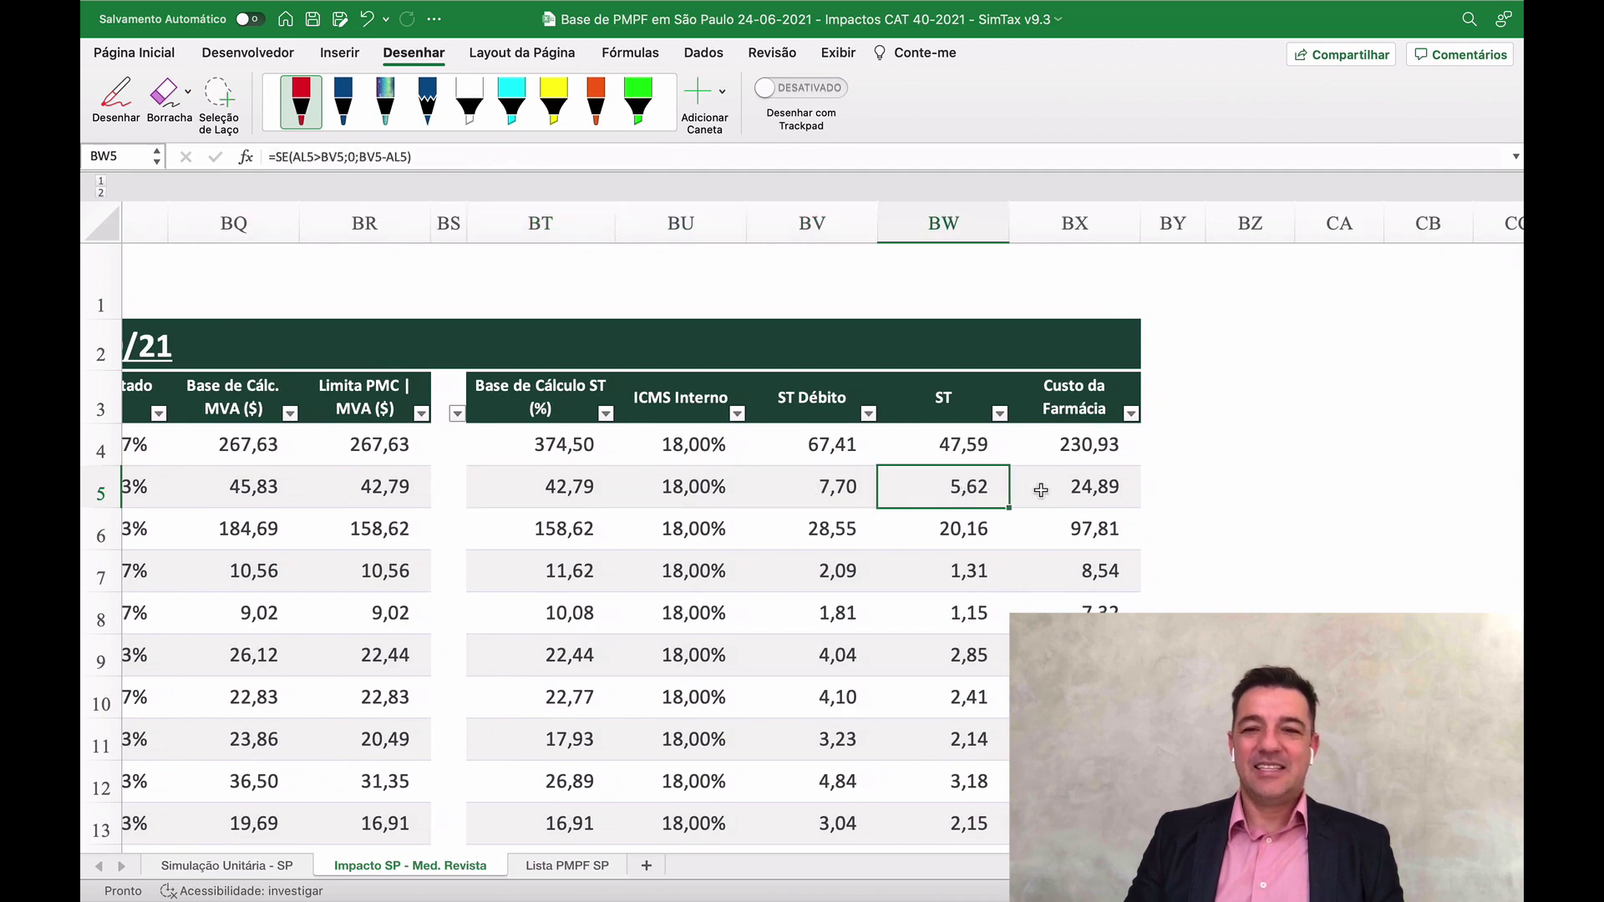
Step: Check row 5's ST under CAT 94/17 and review the Custo Farmácia comparison between the two rules
{"action": "scroll", "coordinate": [1016, 495], "scroll_direction": "left", "scroll_amount": 15}
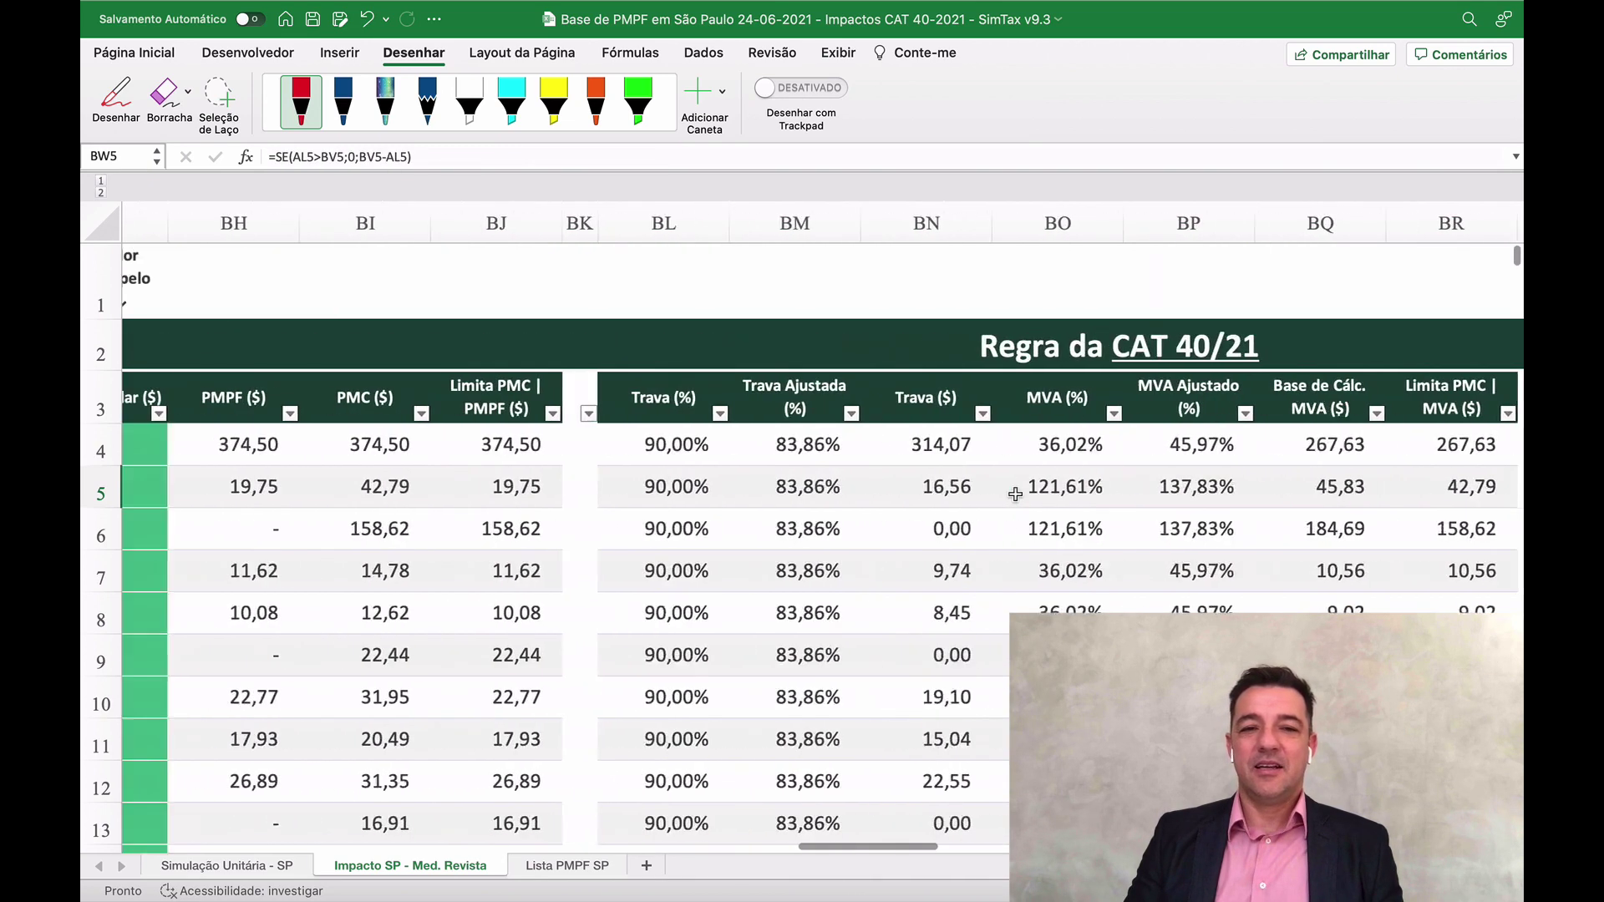
{"action": "scroll", "coordinate": [977, 497], "scroll_direction": "left", "scroll_amount": 1}
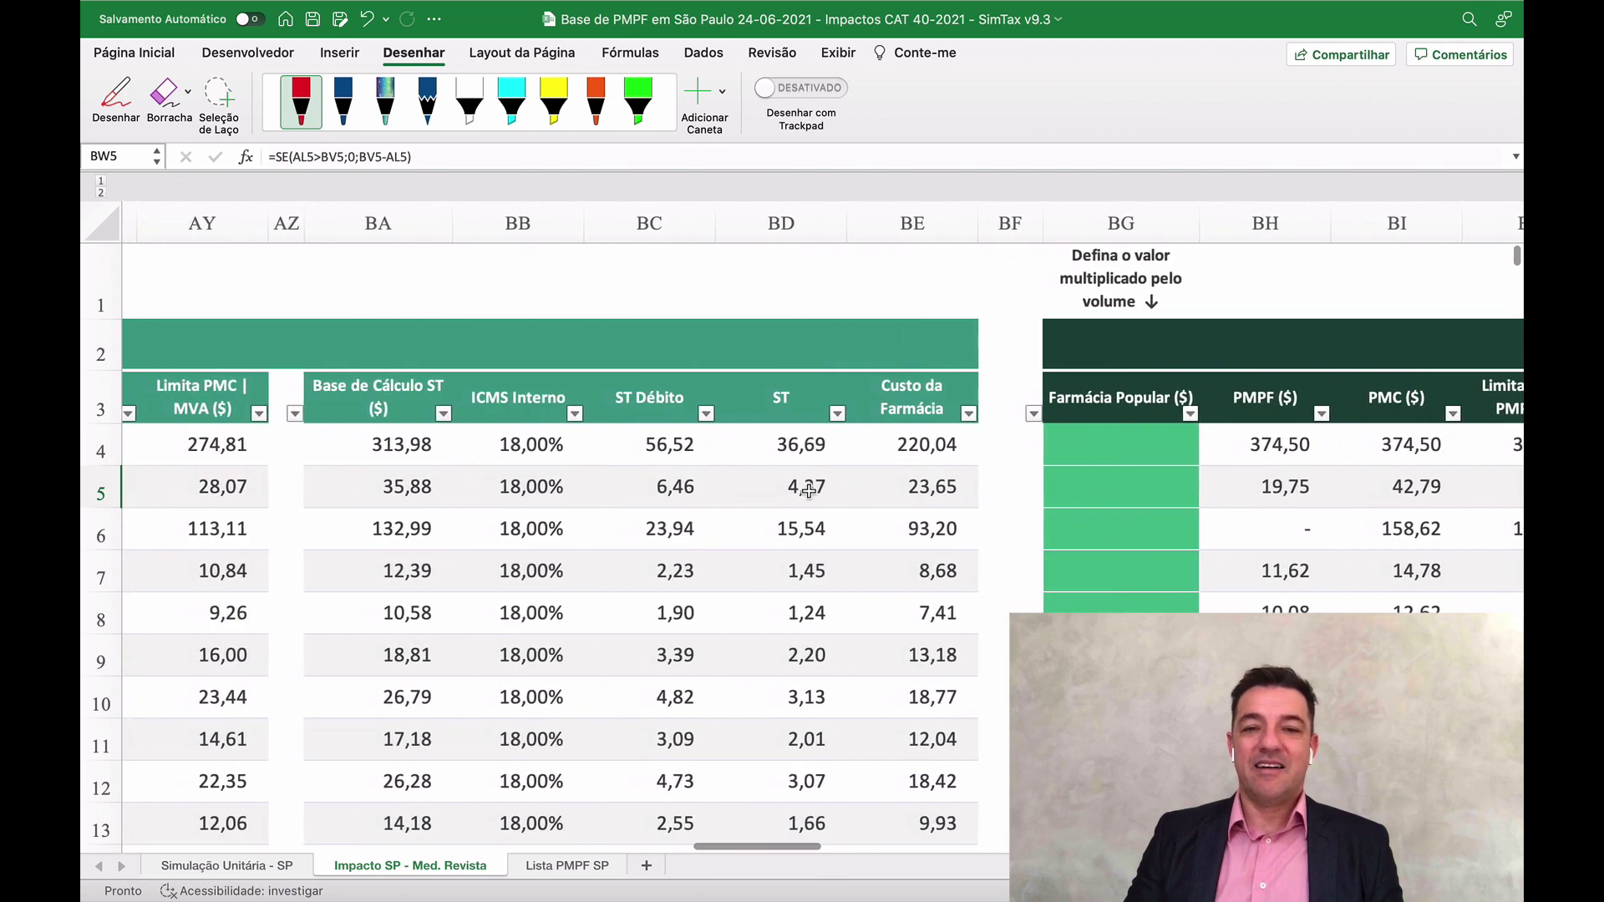
{"action": "left_click", "coordinate": [802, 492]}
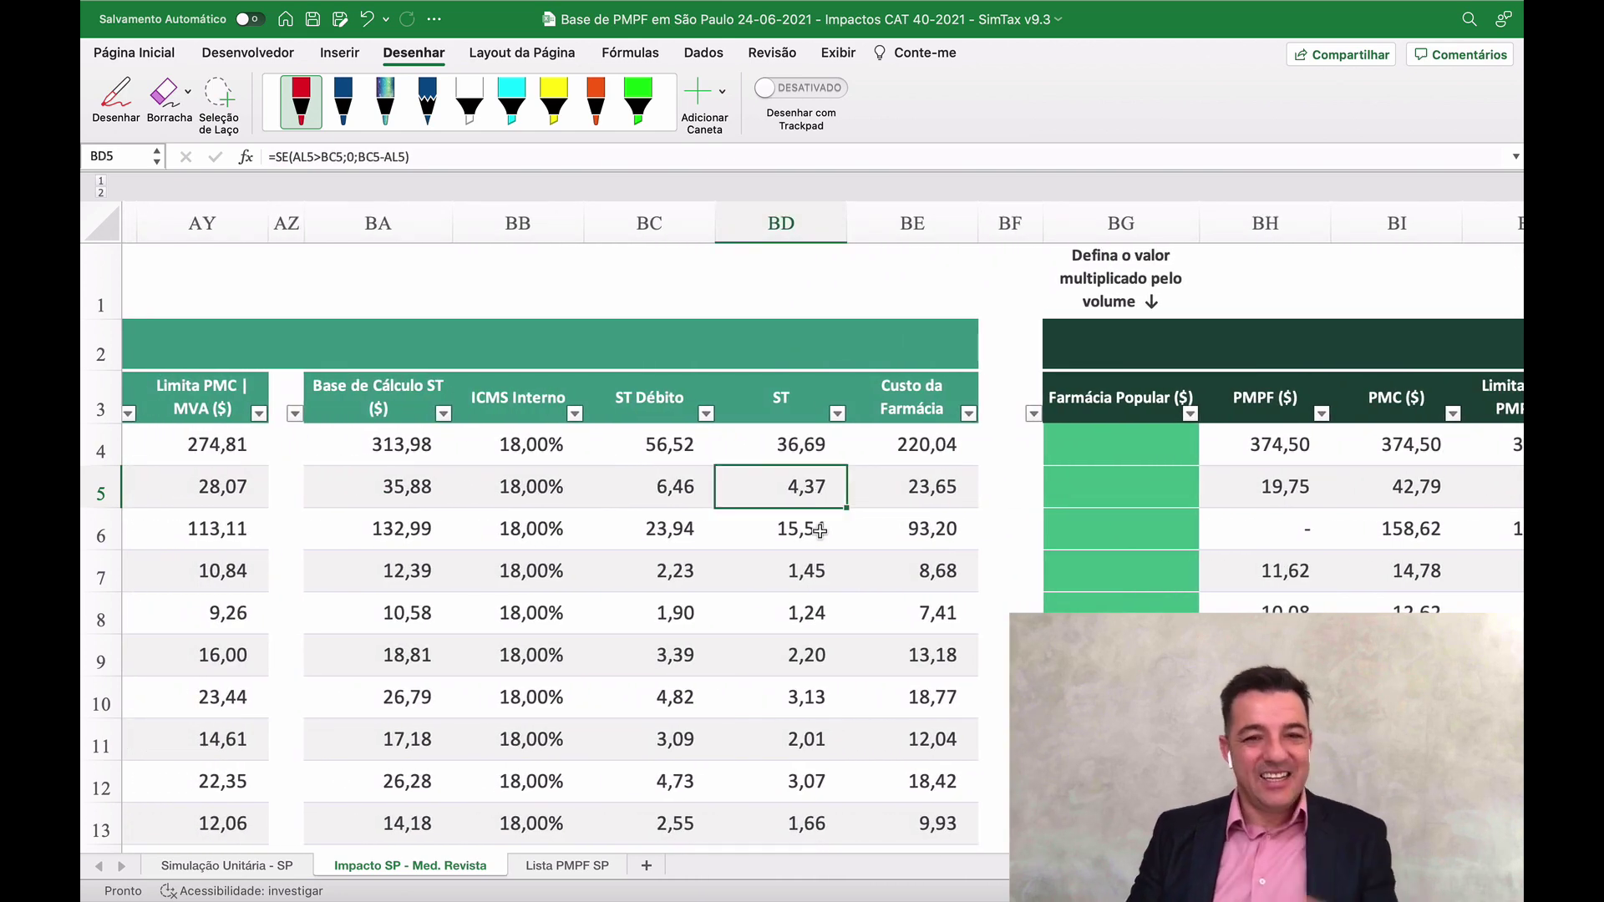
{"action": "scroll", "coordinate": [822, 528], "scroll_direction": "left", "scroll_amount": 12}
{"action": "scroll", "coordinate": [830, 528], "scroll_direction": "left", "scroll_amount": 10}
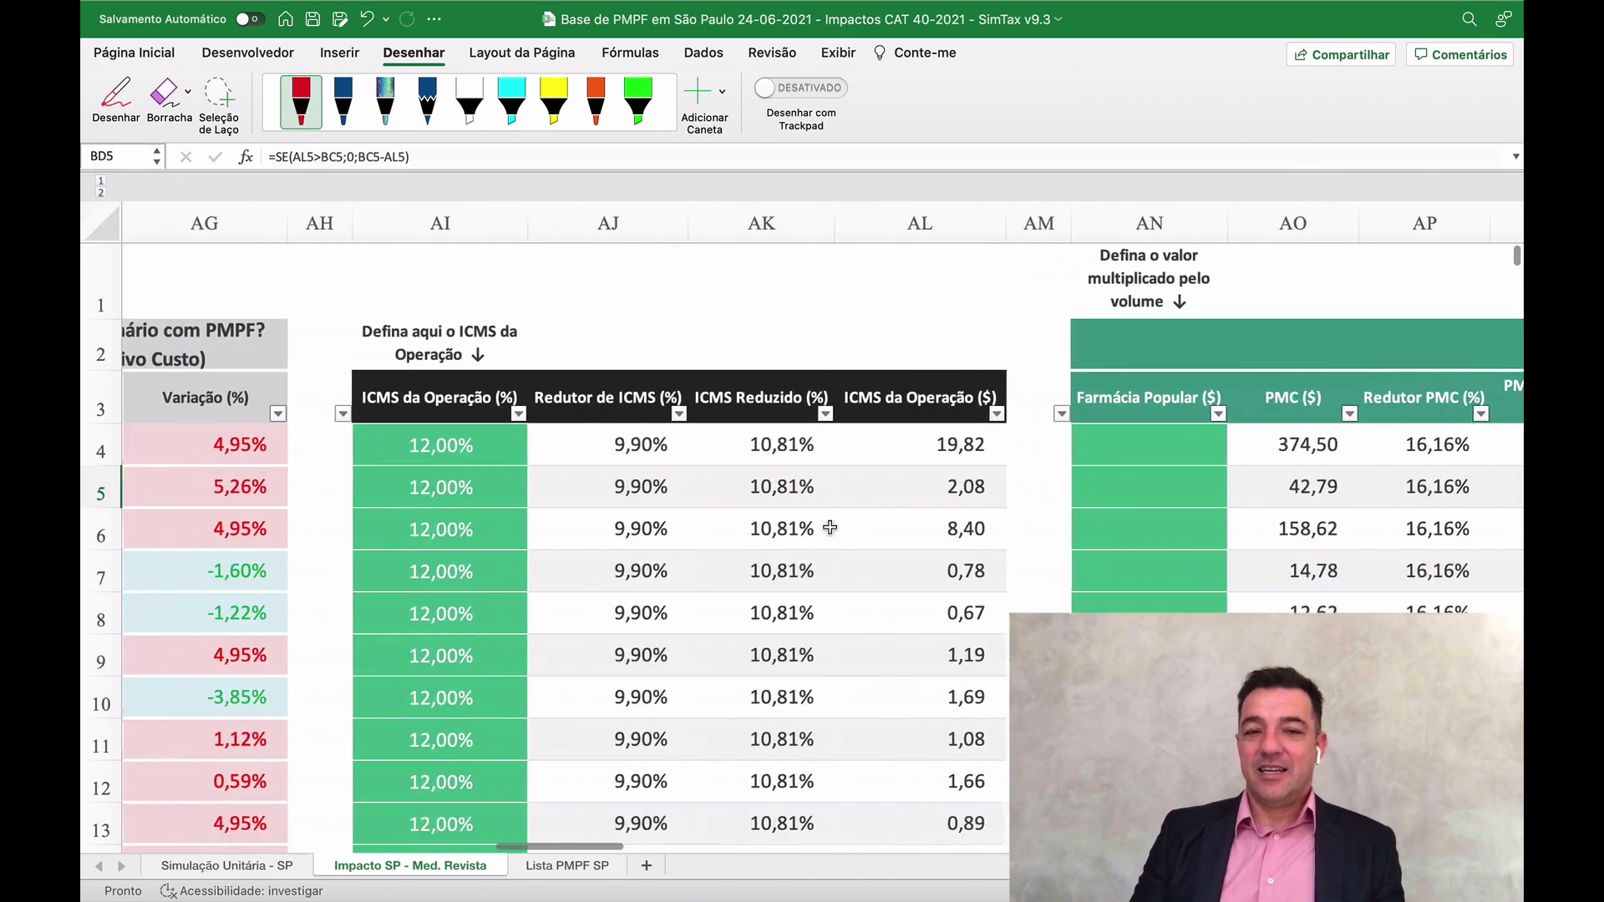
{"action": "scroll", "coordinate": [829, 528], "scroll_direction": "left", "scroll_amount": 5}
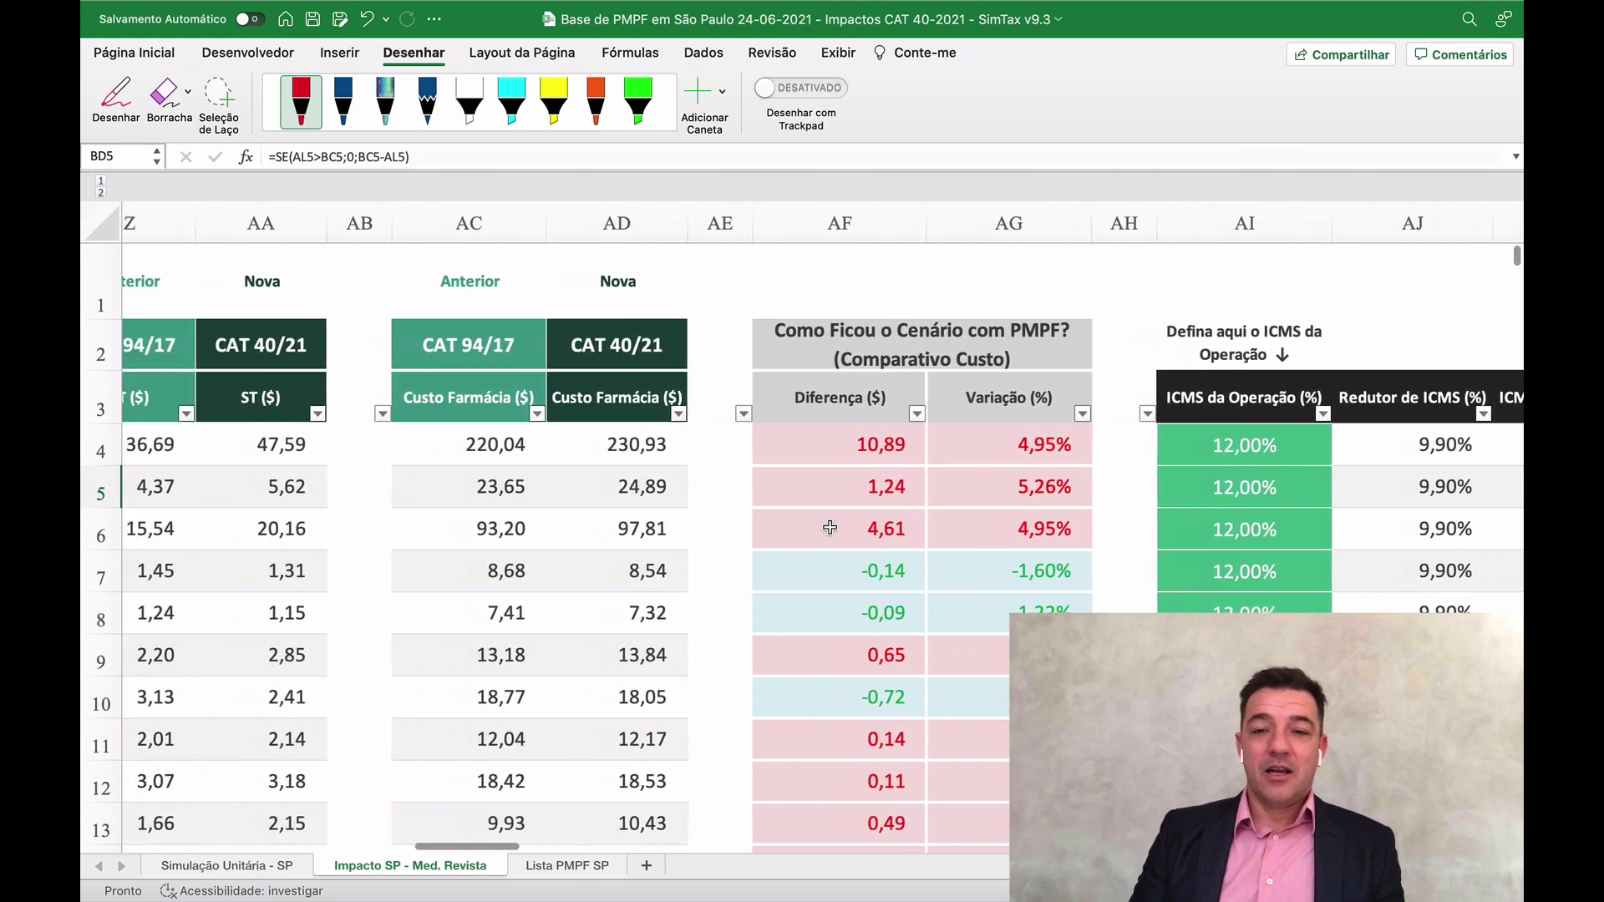
Step: Revisit row 5's Trava ($) under CAT 40/21 and inspect the PF - Repasse - Desconto ($) formula it is compared with
{"action": "scroll", "coordinate": [831, 528], "scroll_direction": "right", "scroll_amount": 20}
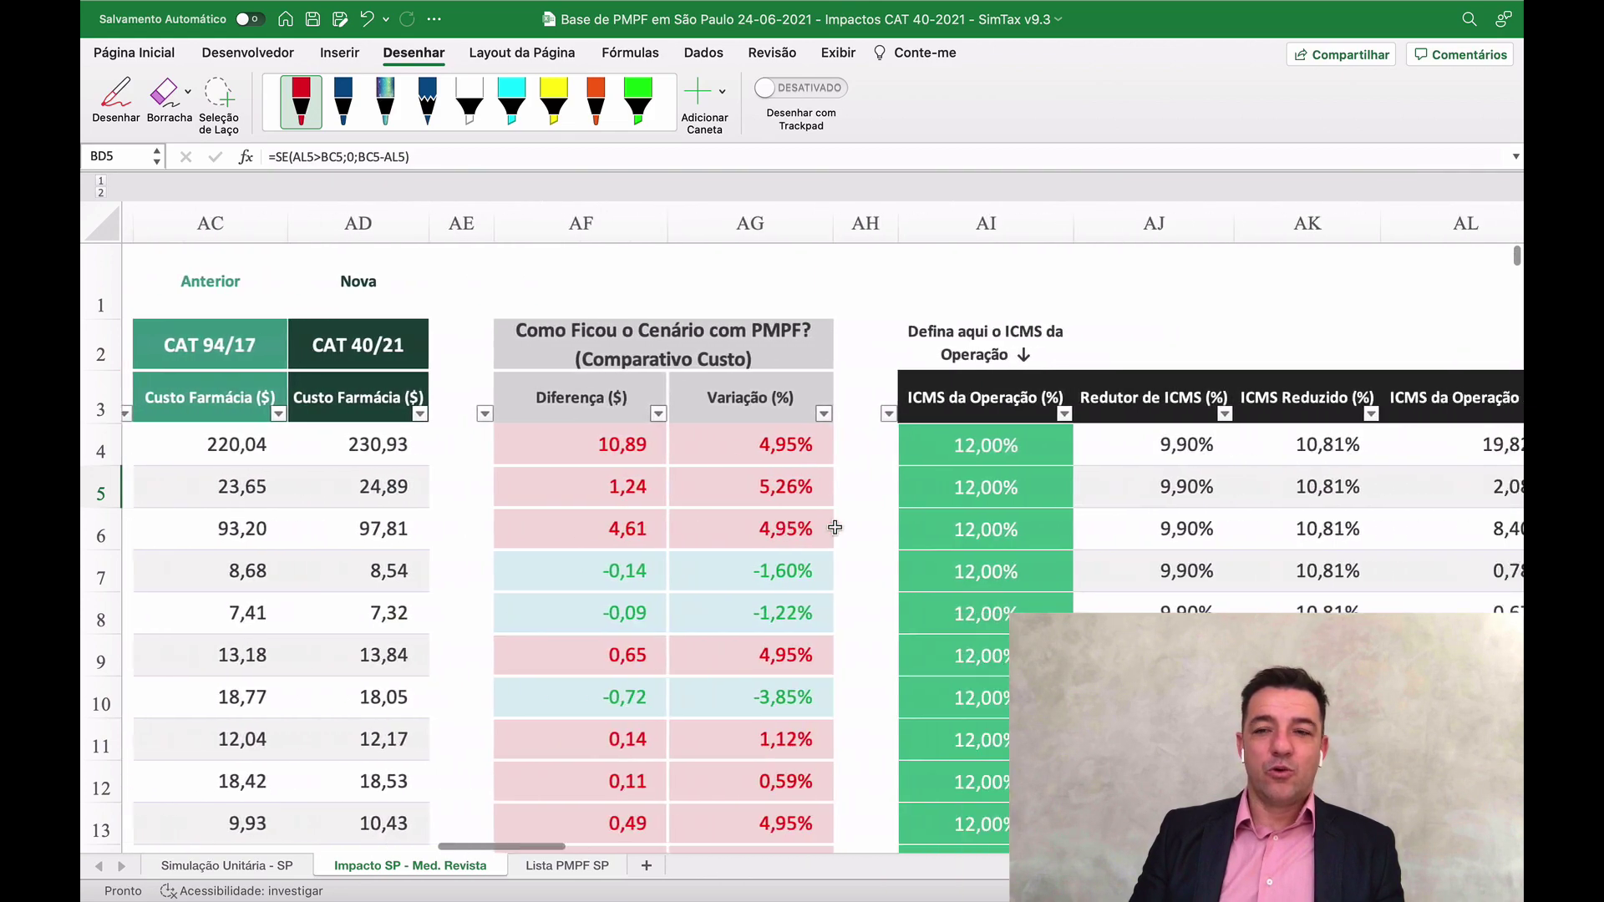
{"action": "scroll", "coordinate": [836, 526], "scroll_direction": "right", "scroll_amount": 10}
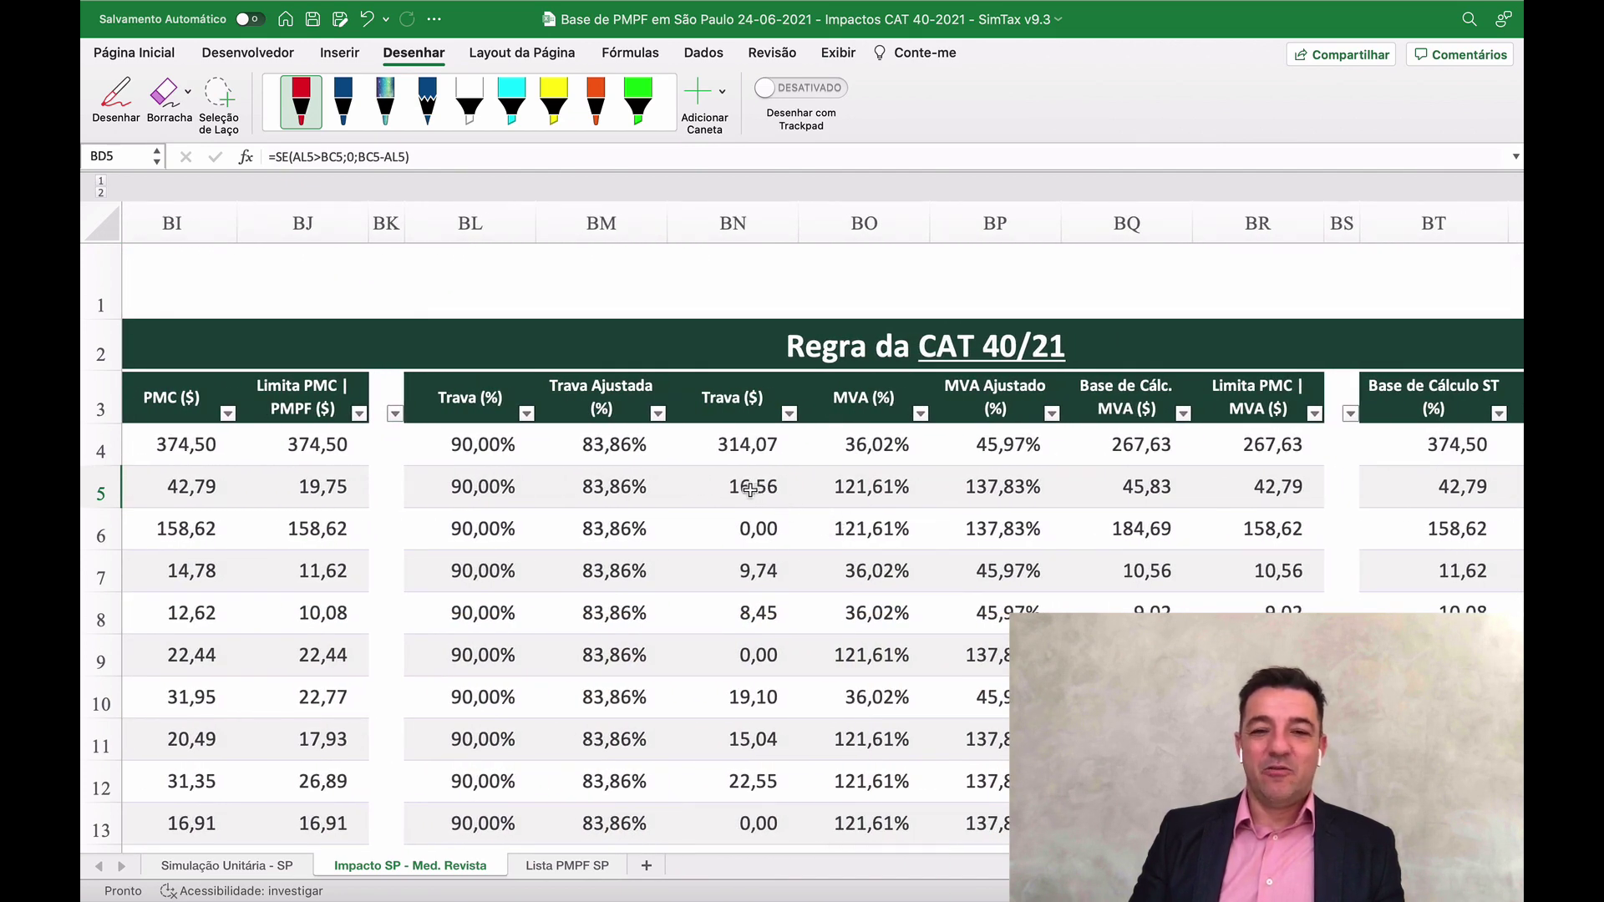
{"action": "scroll", "coordinate": [760, 489], "scroll_direction": "left", "scroll_amount": 15}
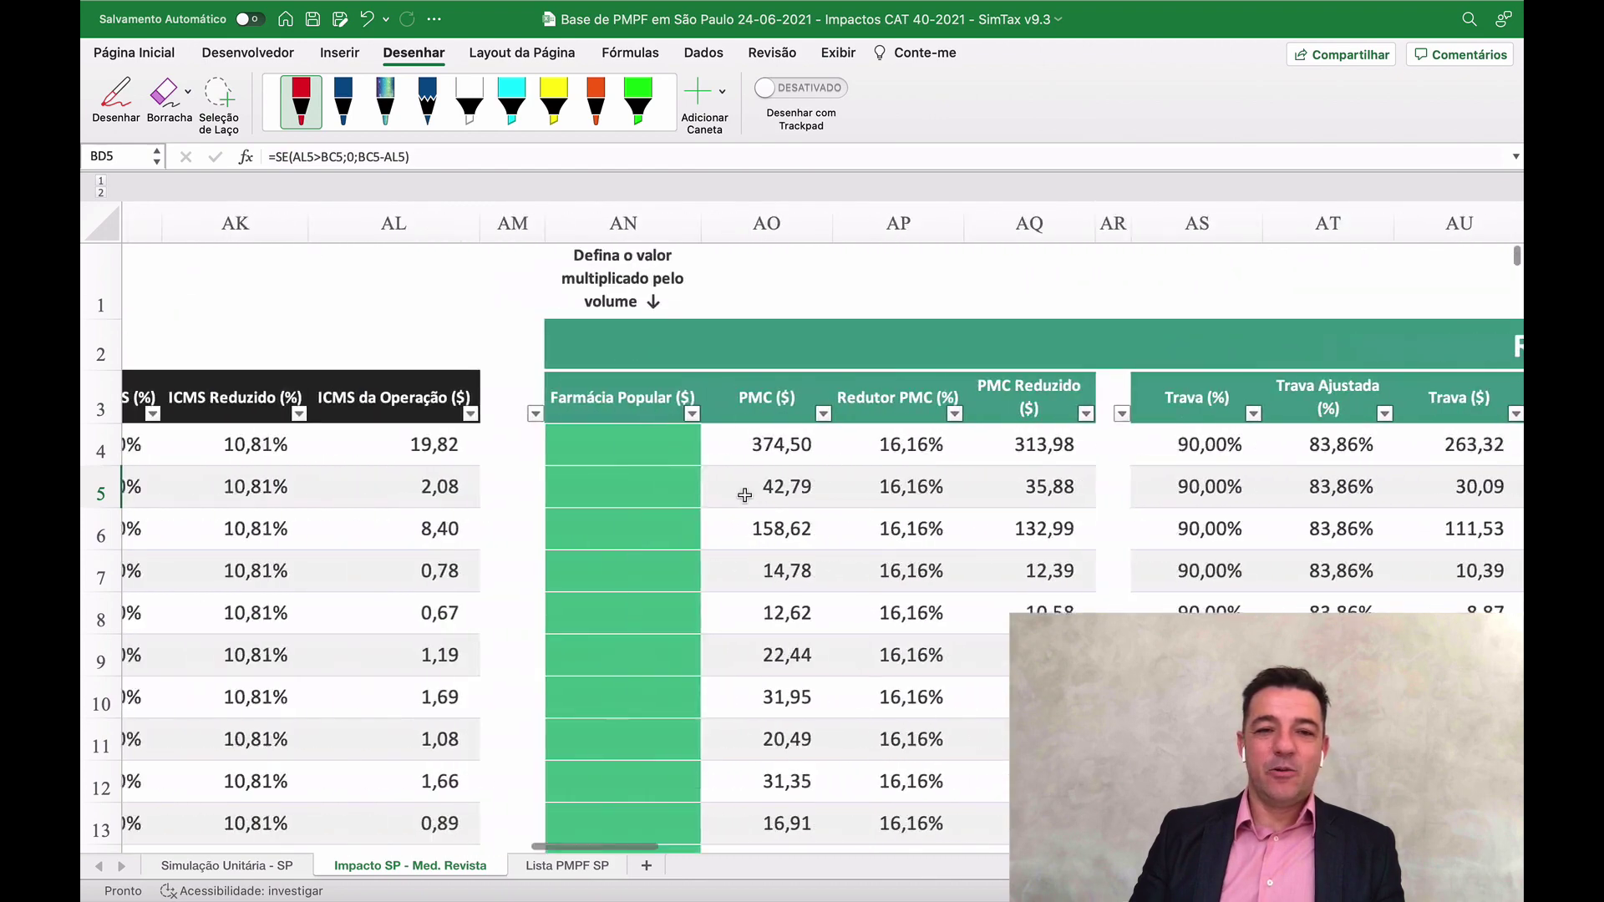
{"action": "scroll", "coordinate": [744, 495], "scroll_direction": "left", "scroll_amount": 10}
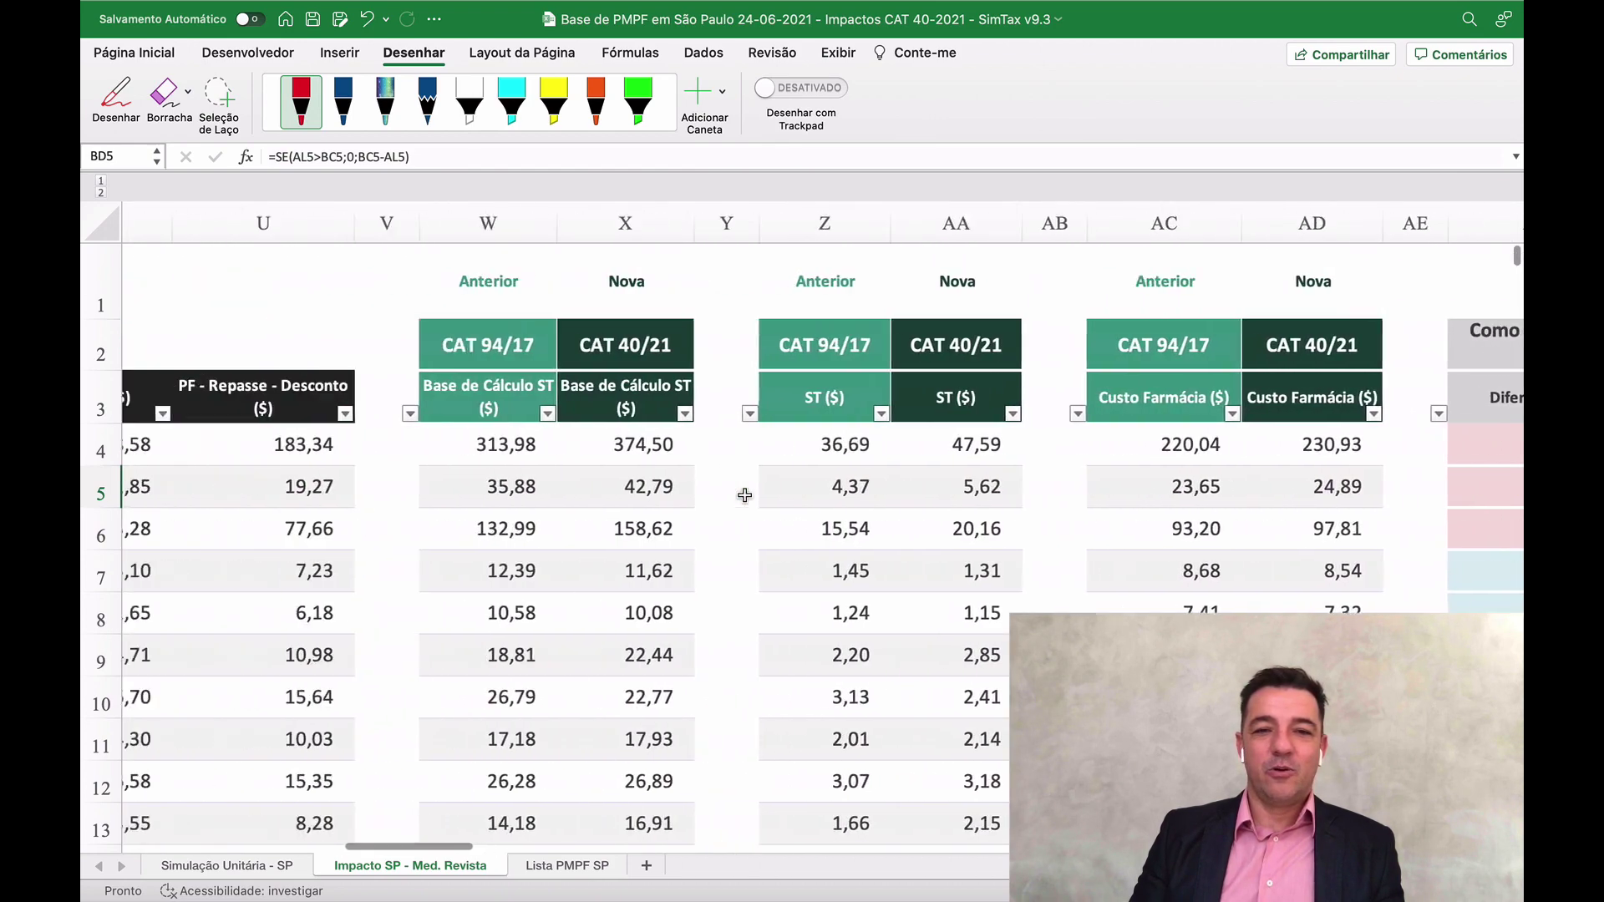
{"action": "scroll", "coordinate": [744, 495], "scroll_direction": "left", "scroll_amount": 5}
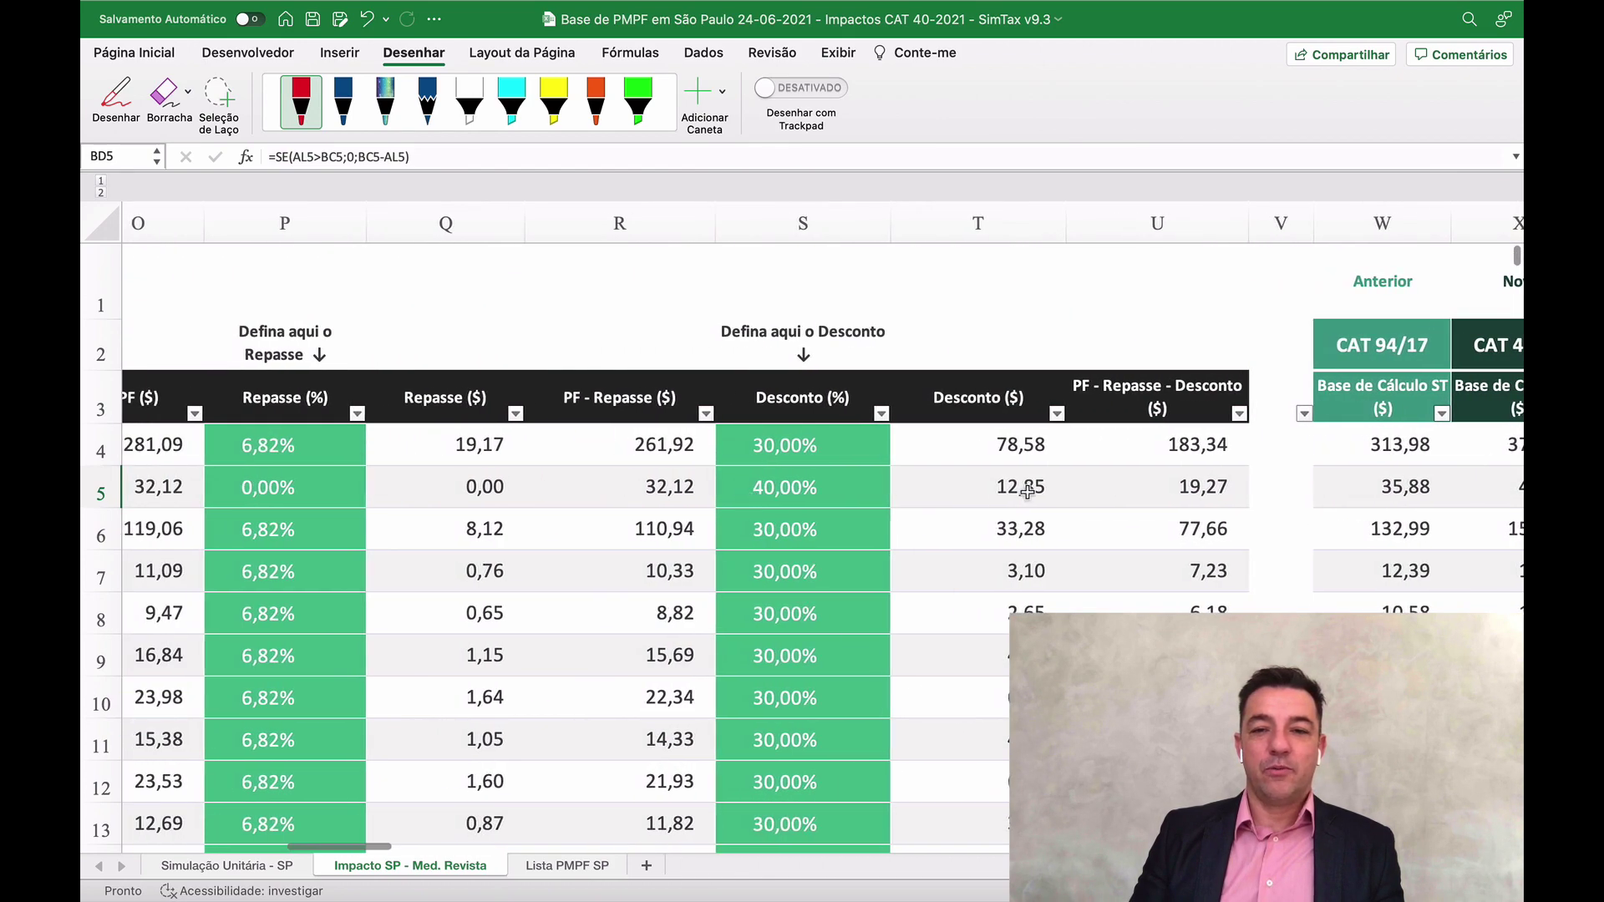
{"action": "left_click", "coordinate": [1202, 487]}
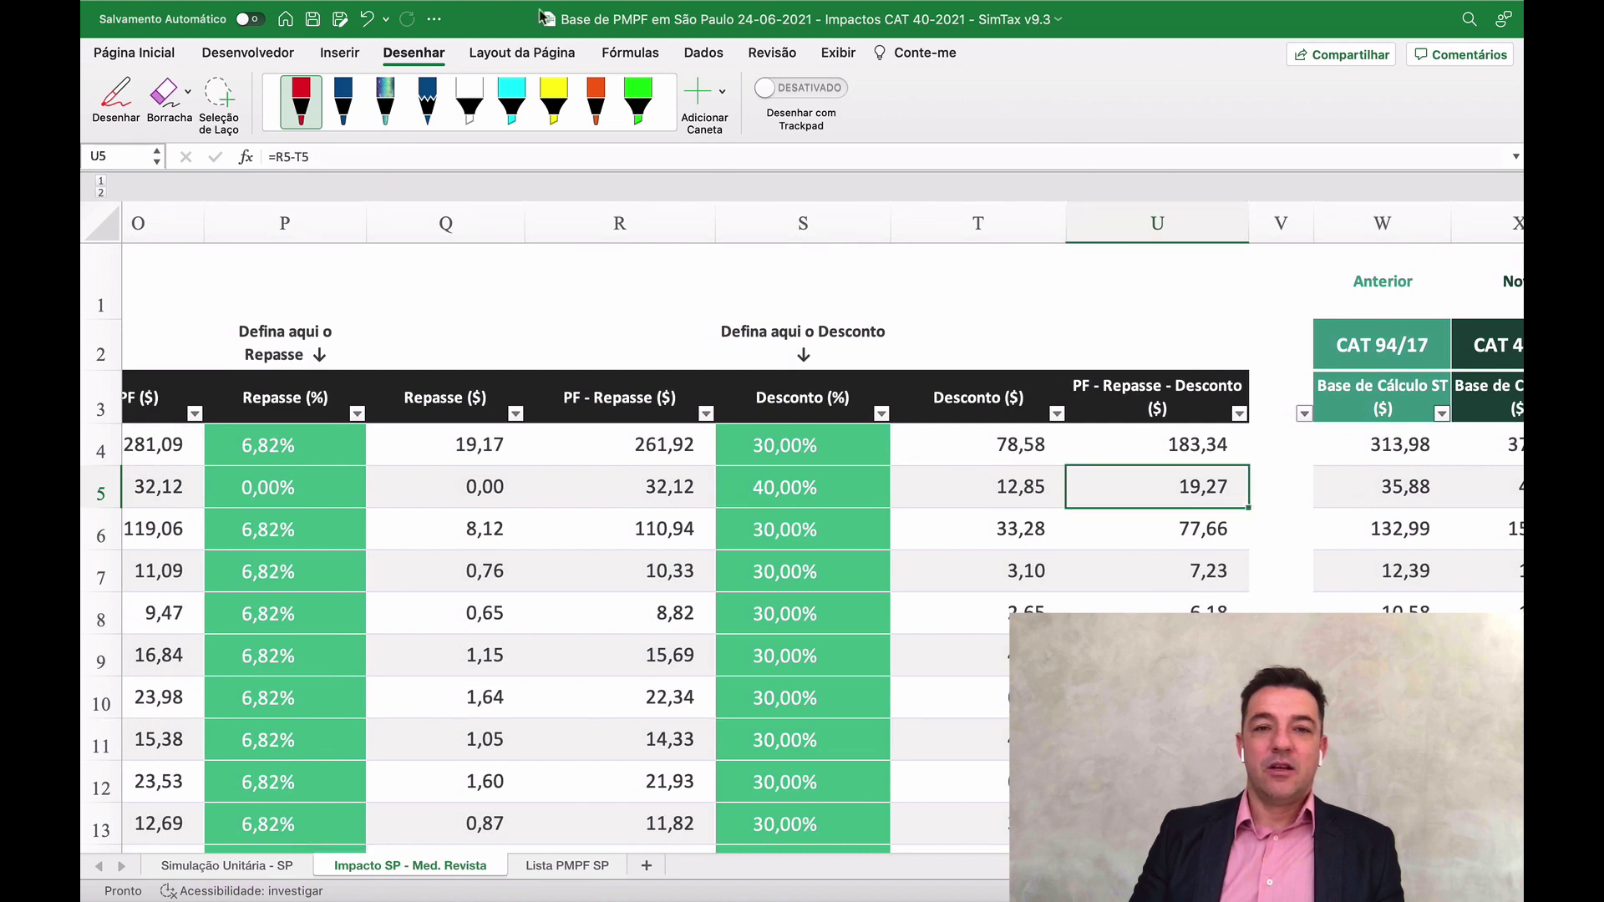
Step: Use Goal Seek to bring row 5's PF - Repasse - Desconto ($) in U5 to 16,50 by changing Desconto (%) in S5
{"action": "left_click", "coordinate": [703, 53]}
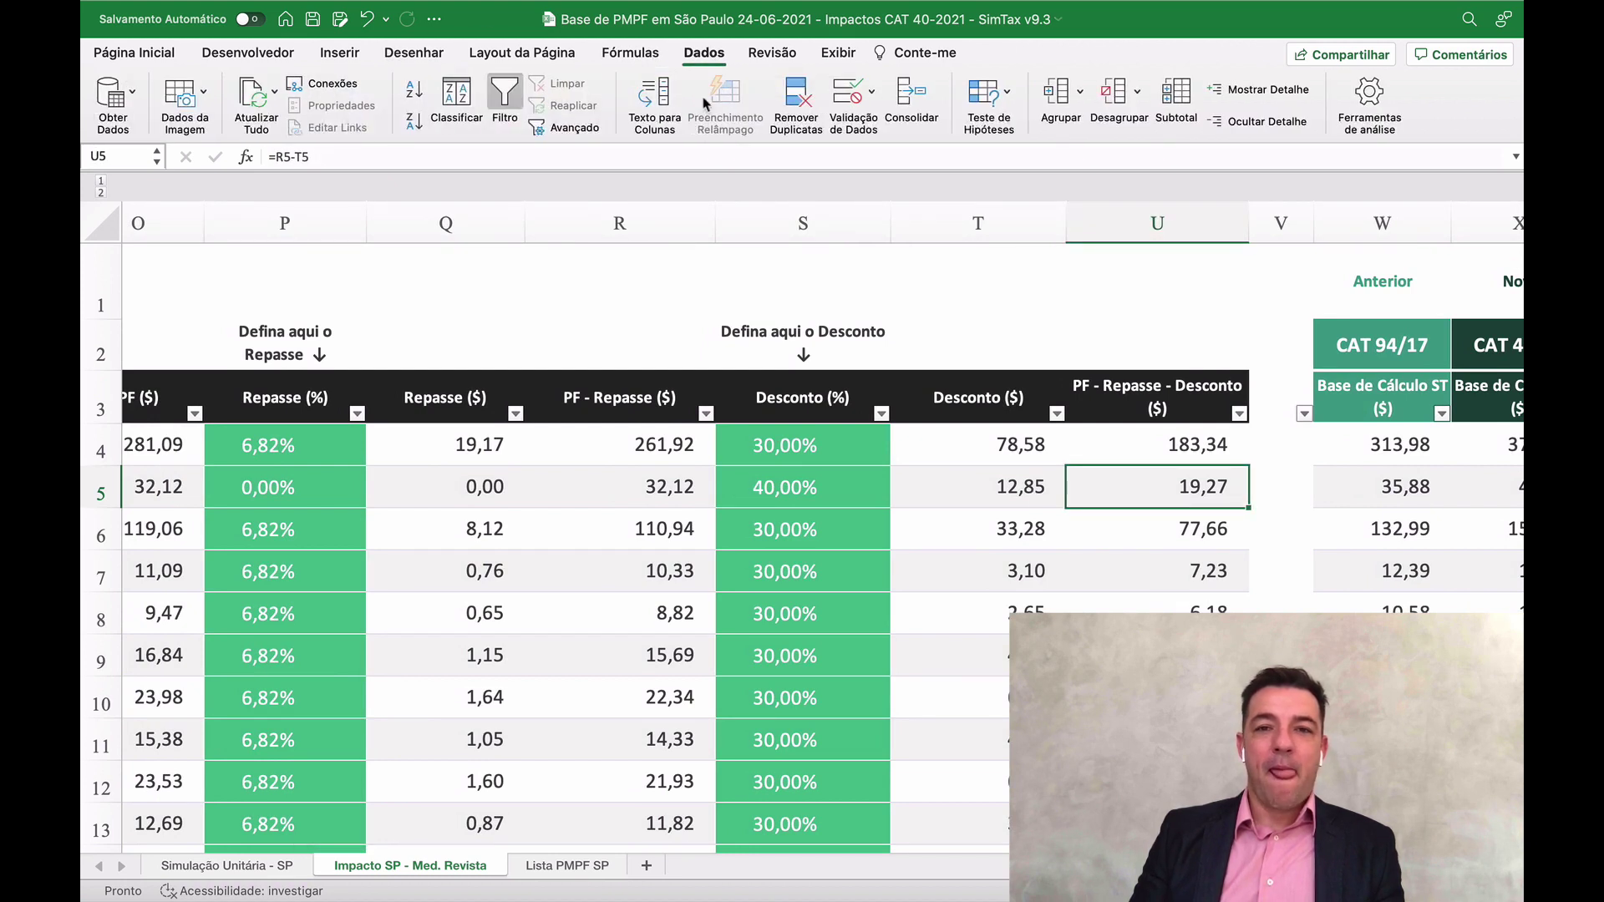
{"action": "left_click", "coordinate": [999, 114]}
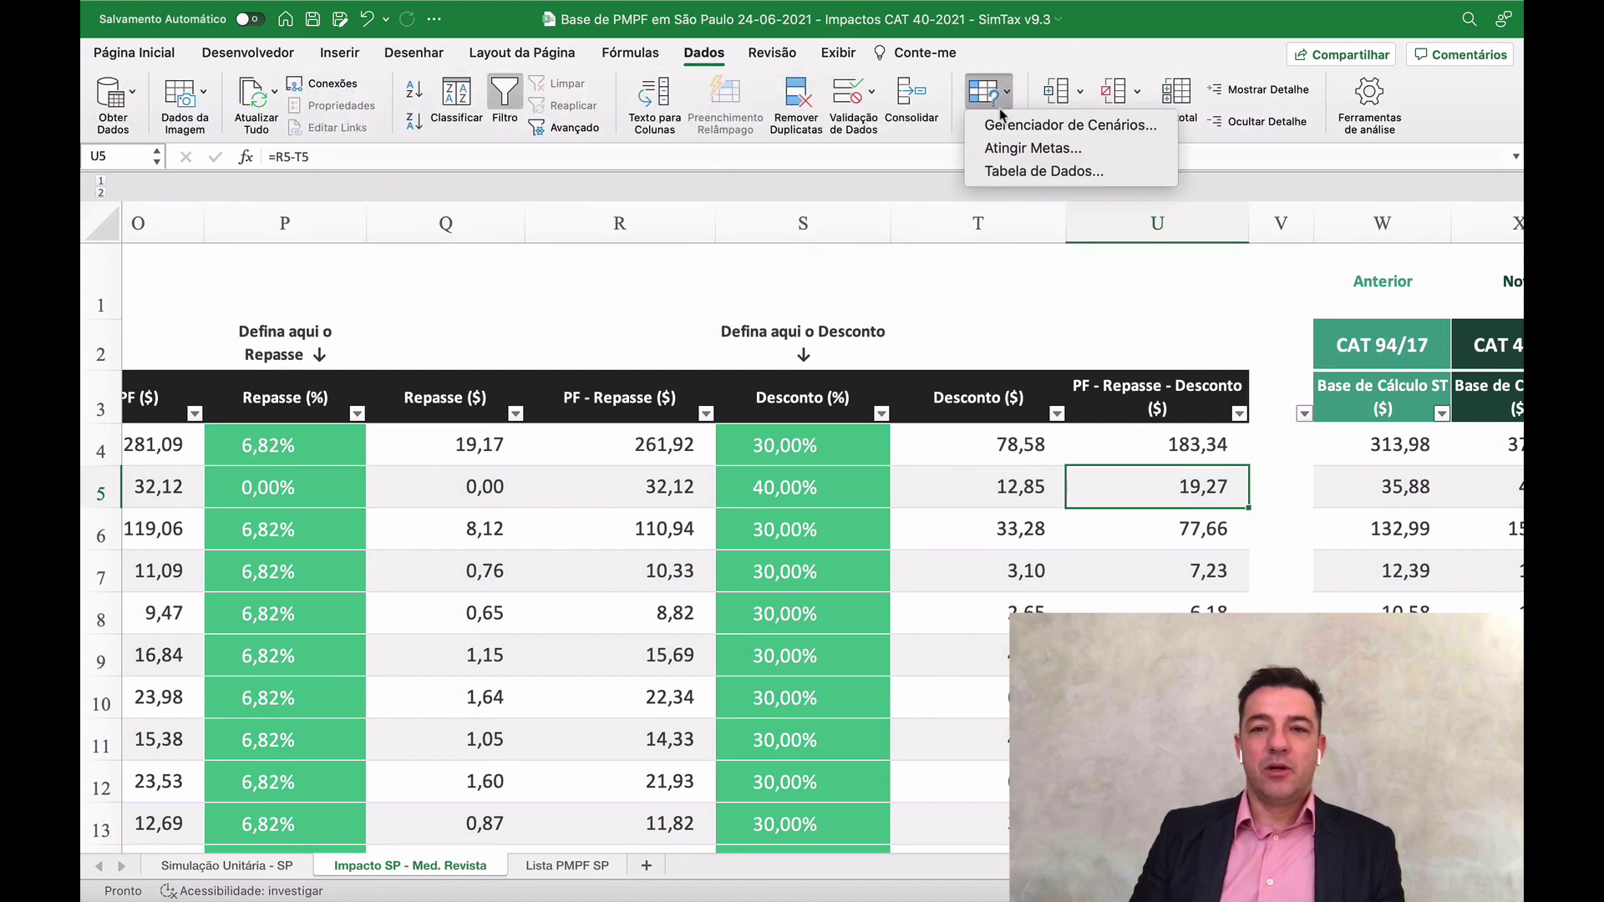
{"action": "left_click", "coordinate": [1016, 150]}
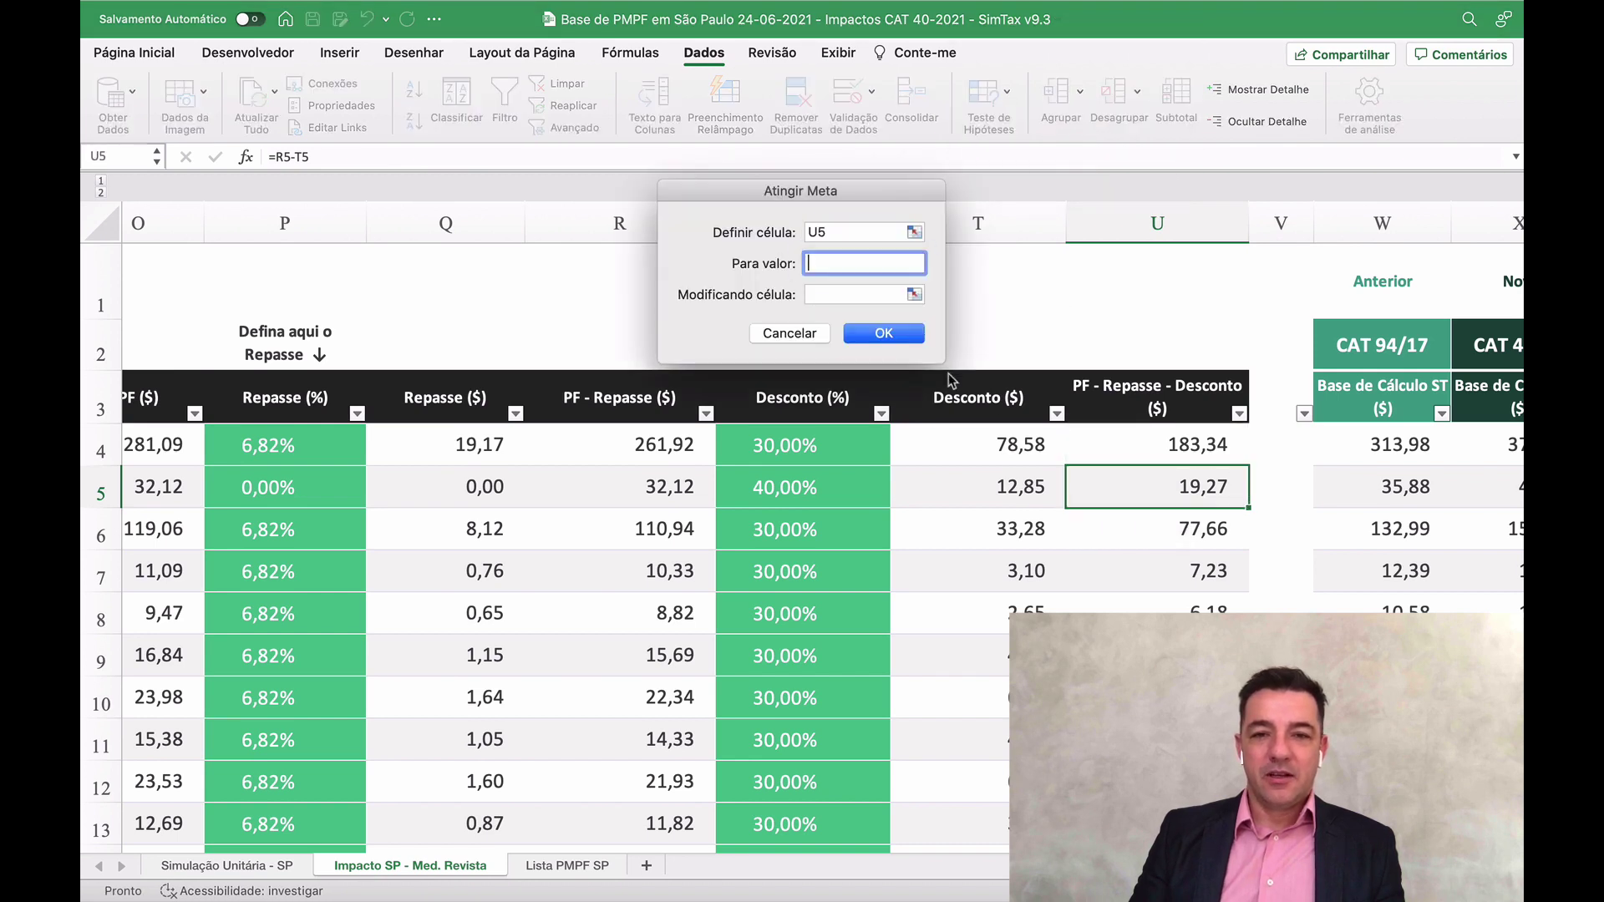
{"action": "type", "text": "1"}
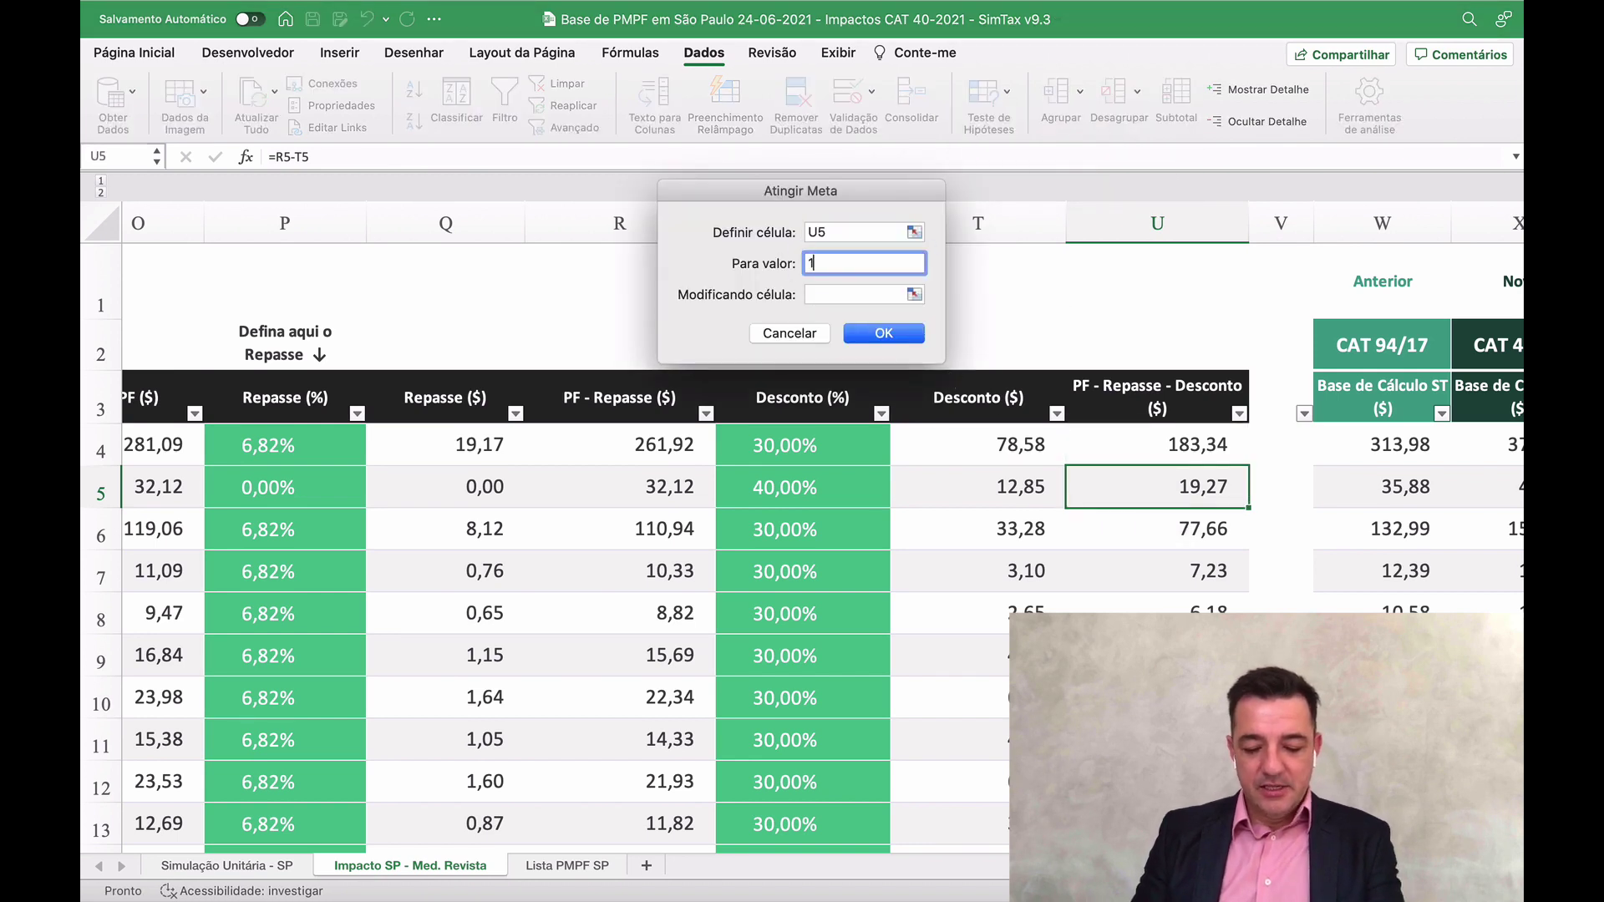
{"action": "type", "text": "6,50"}
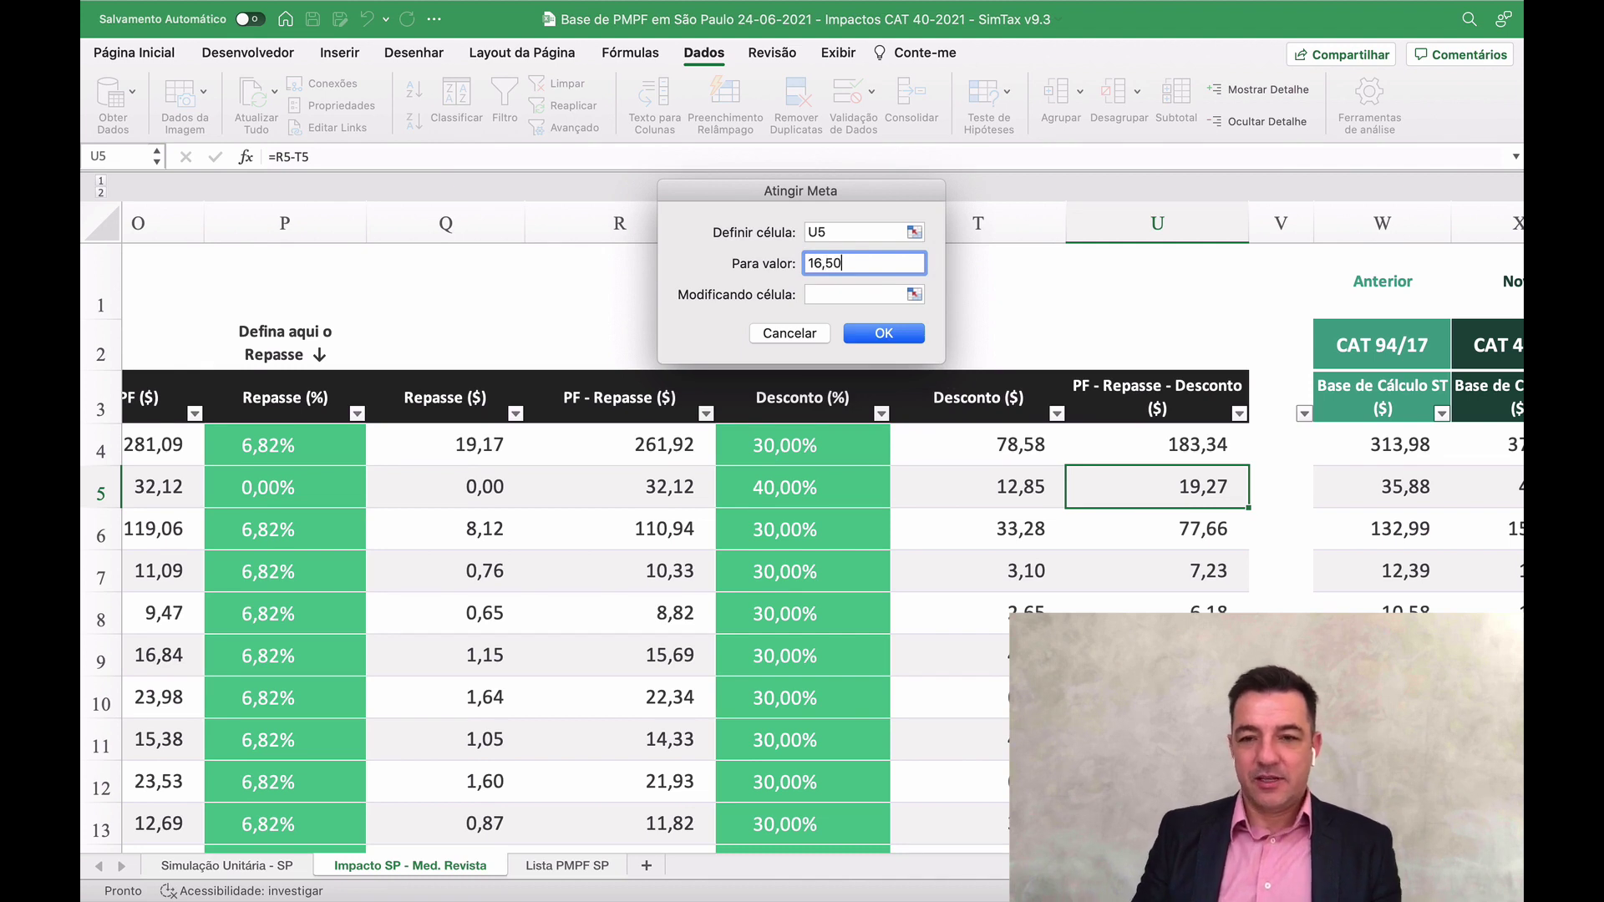
{"action": "left_click", "coordinate": [849, 294]}
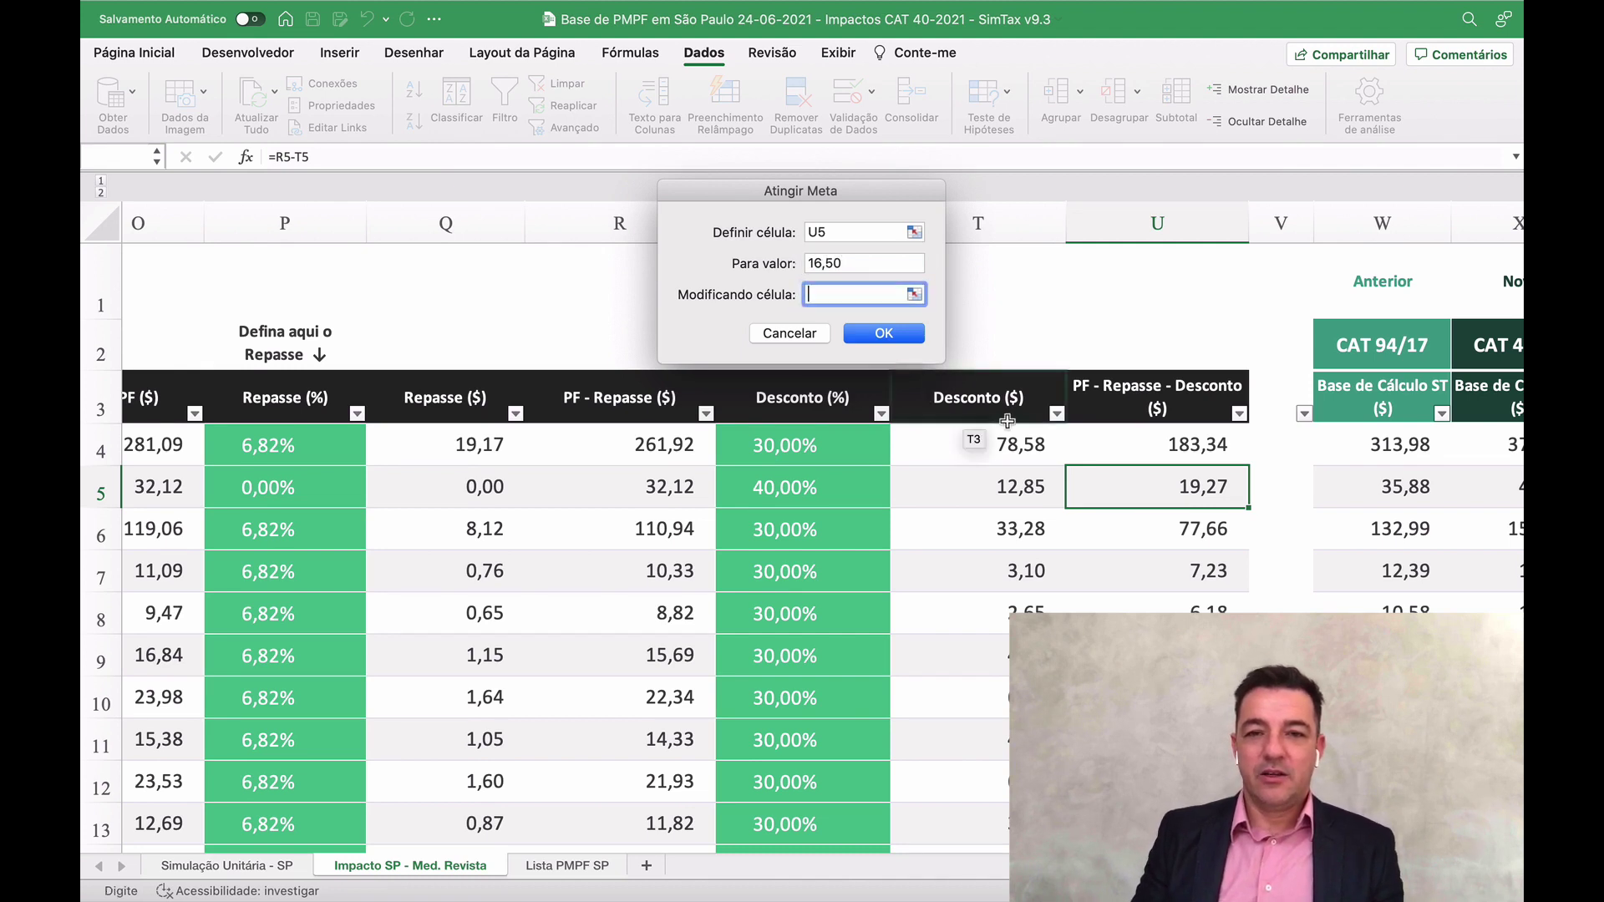
{"action": "left_click", "coordinate": [793, 487]}
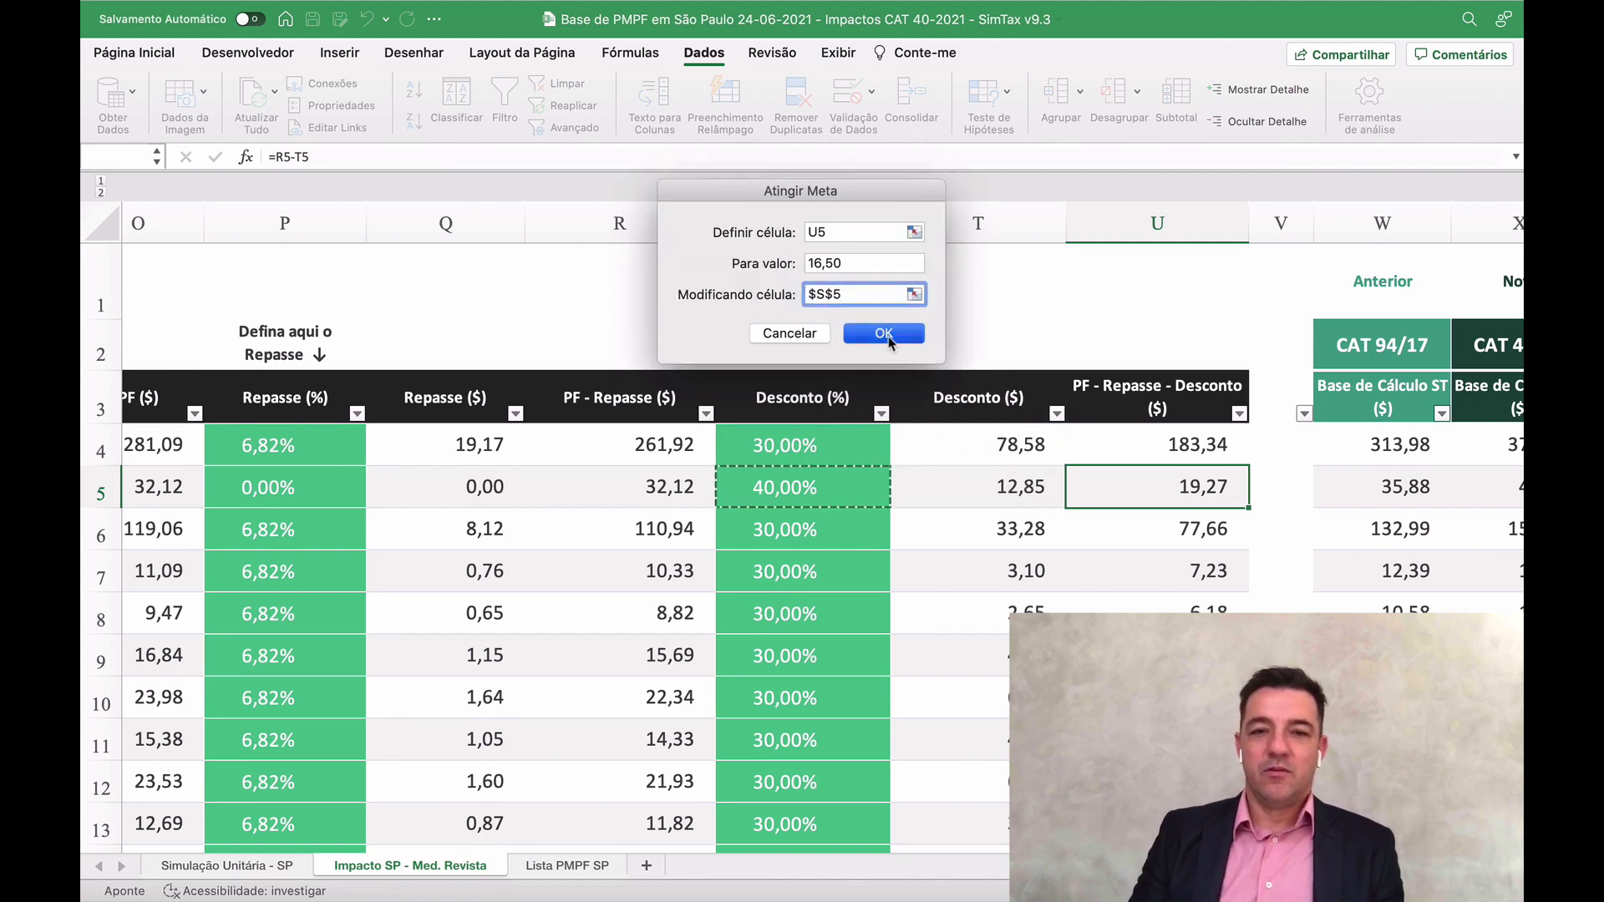
{"action": "left_click", "coordinate": [884, 336]}
{"action": "left_click", "coordinate": [918, 234]}
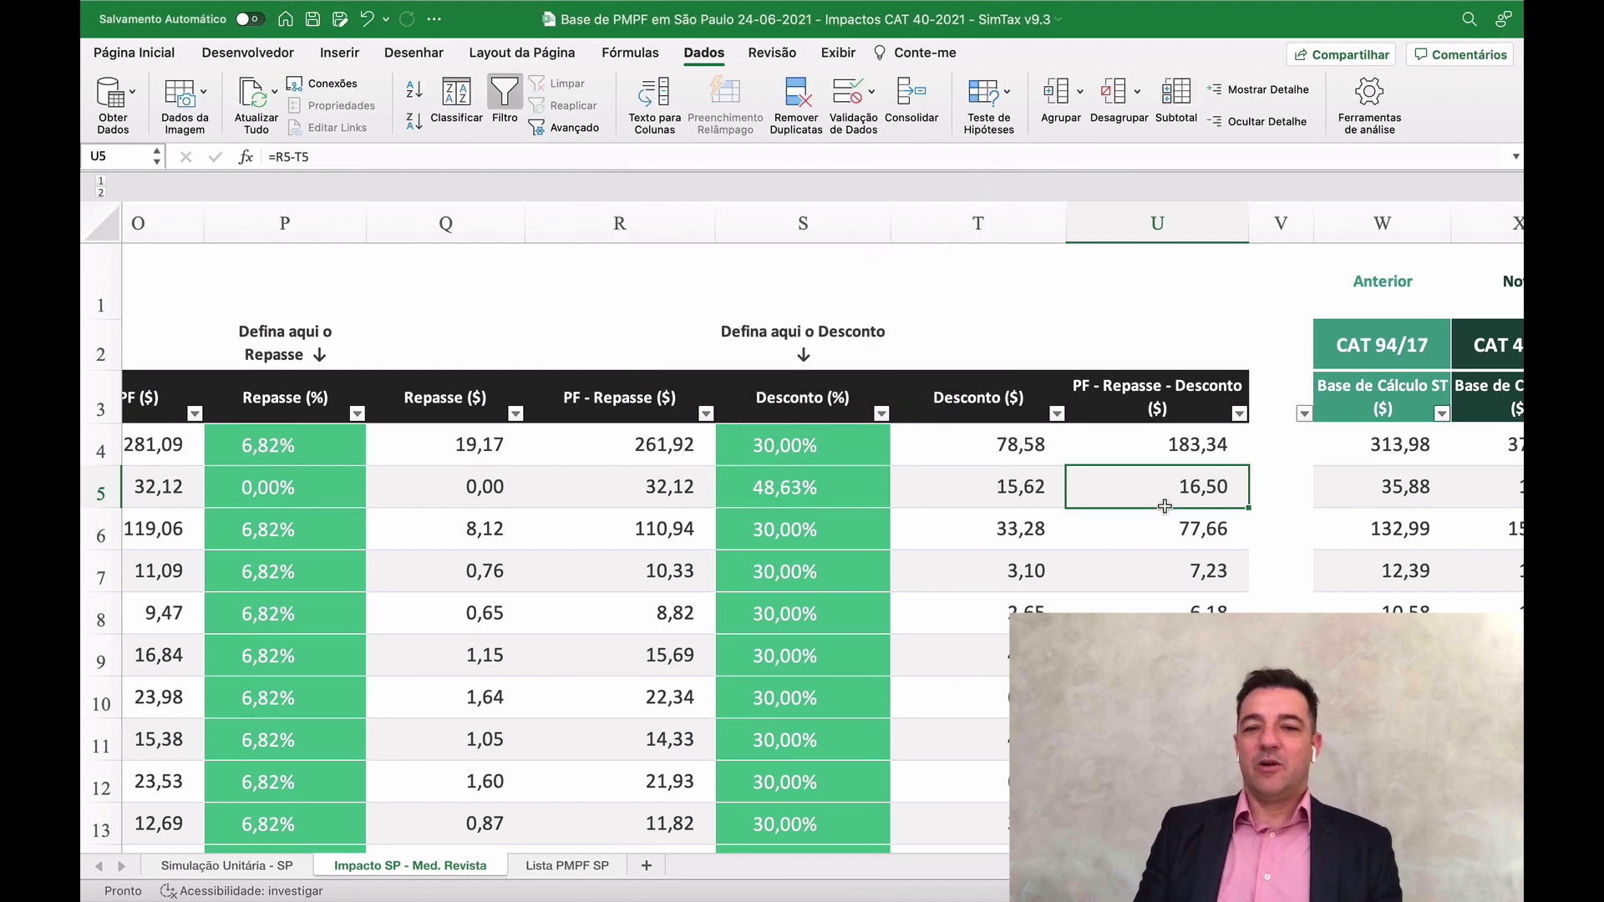
Step: Check row 5's Desconto (%) and inspect its Limita PMC | PMPF ($) and Trava ($) under CAT 40/21
{"action": "key", "text": "Left"}
{"action": "key", "text": "Left"}
{"action": "scroll", "coordinate": [1065, 495], "scroll_direction": "right", "scroll_amount": 15}
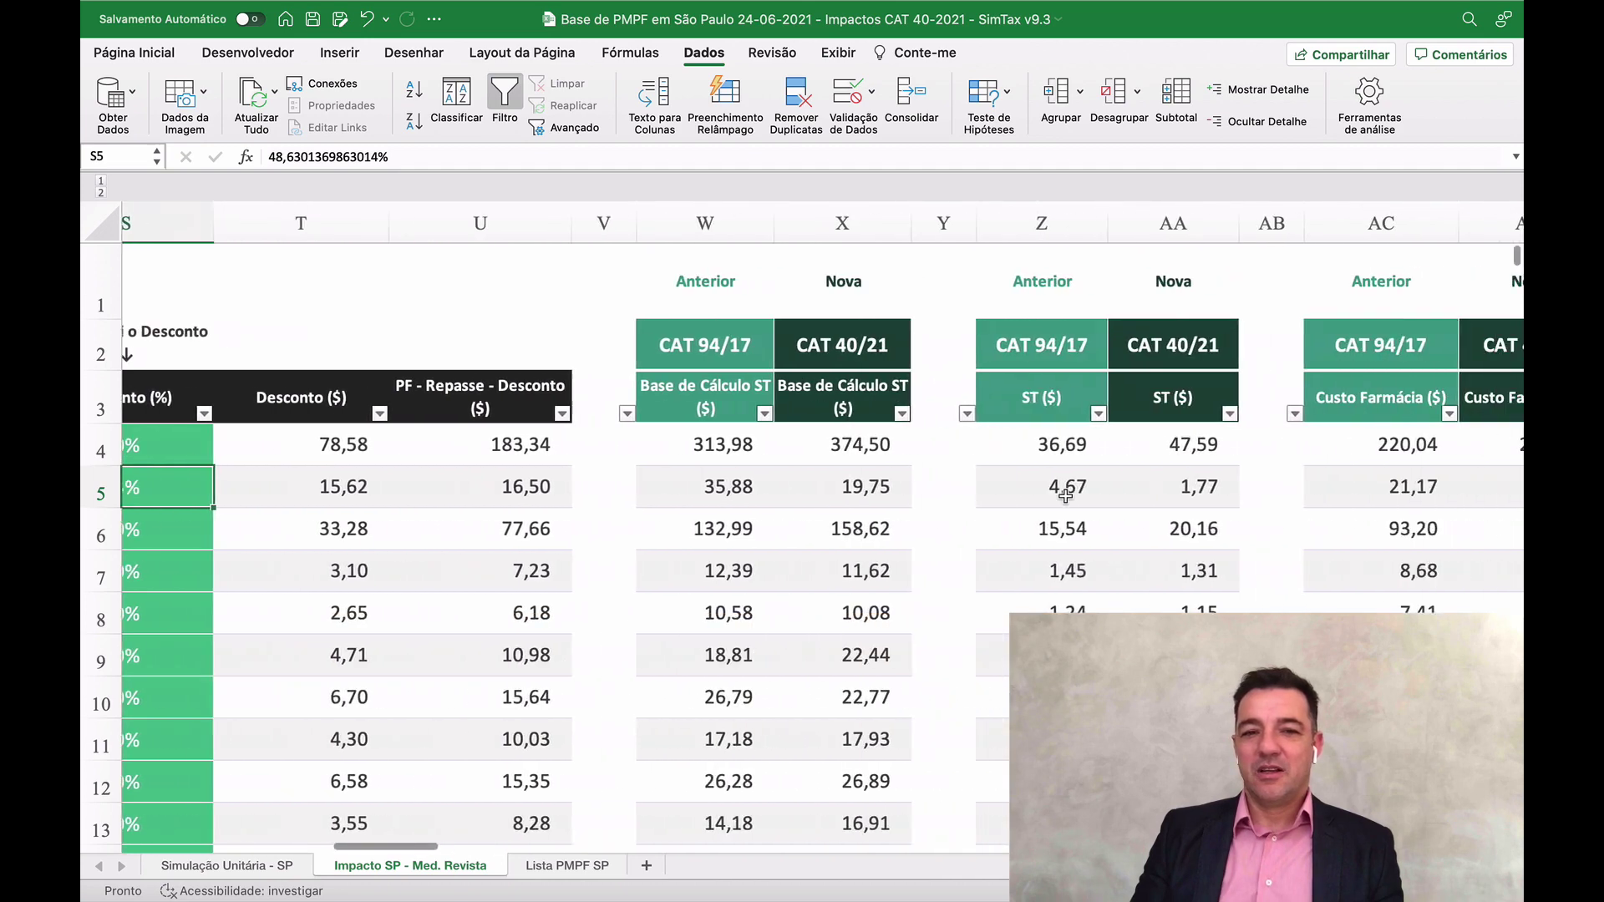
{"action": "scroll", "coordinate": [1065, 495], "scroll_direction": "right", "scroll_amount": 15}
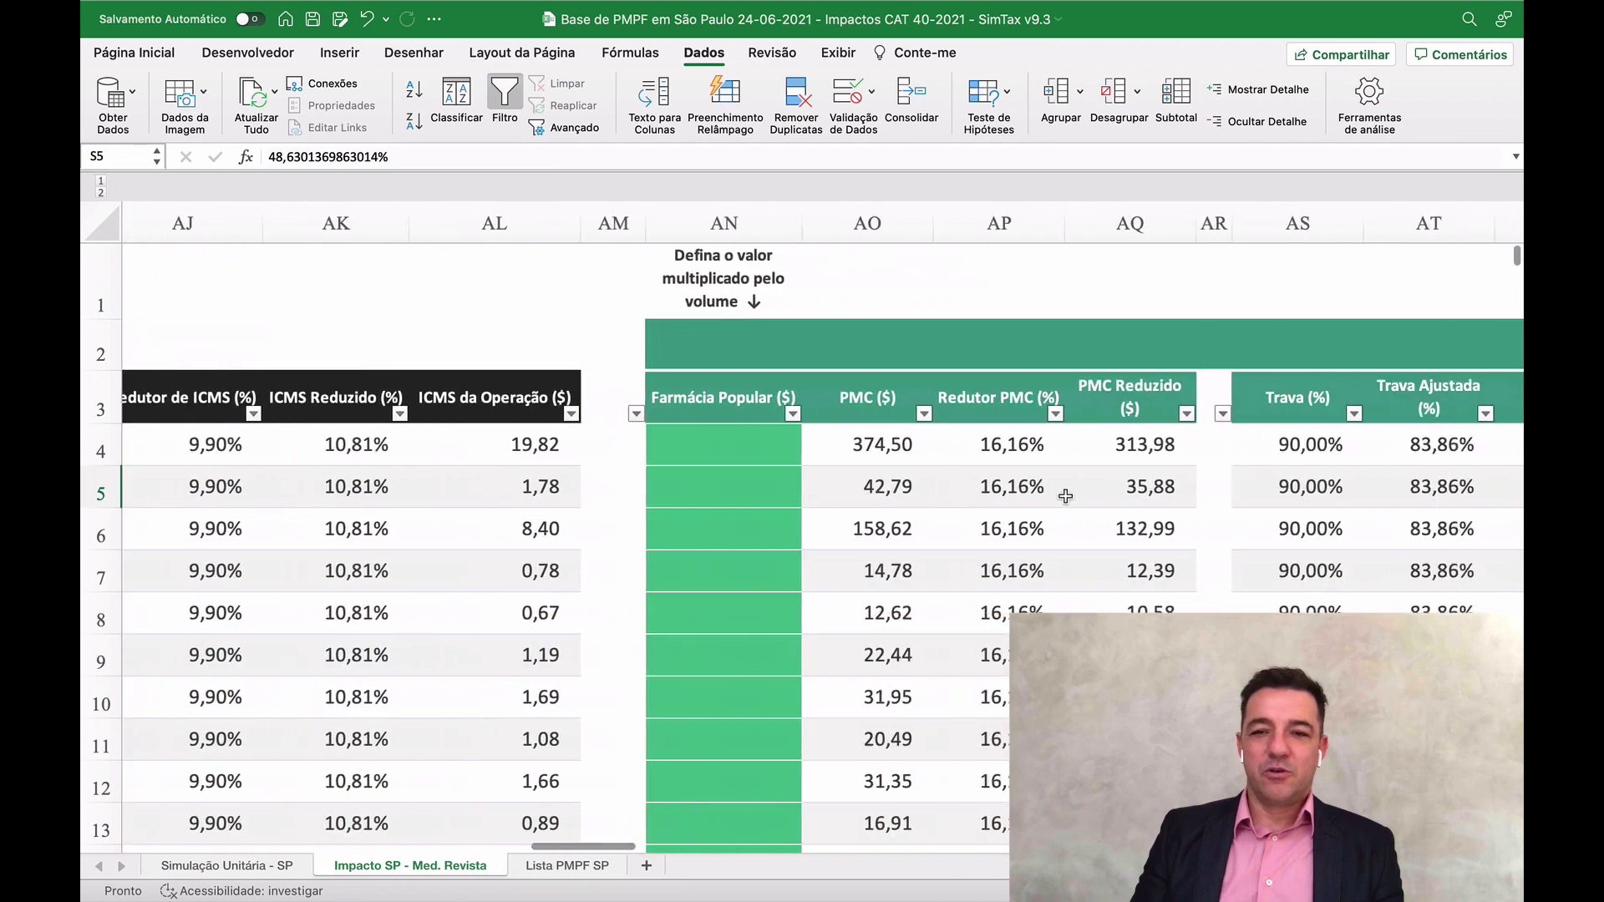
{"action": "scroll", "coordinate": [1065, 497], "scroll_direction": "right", "scroll_amount": 8}
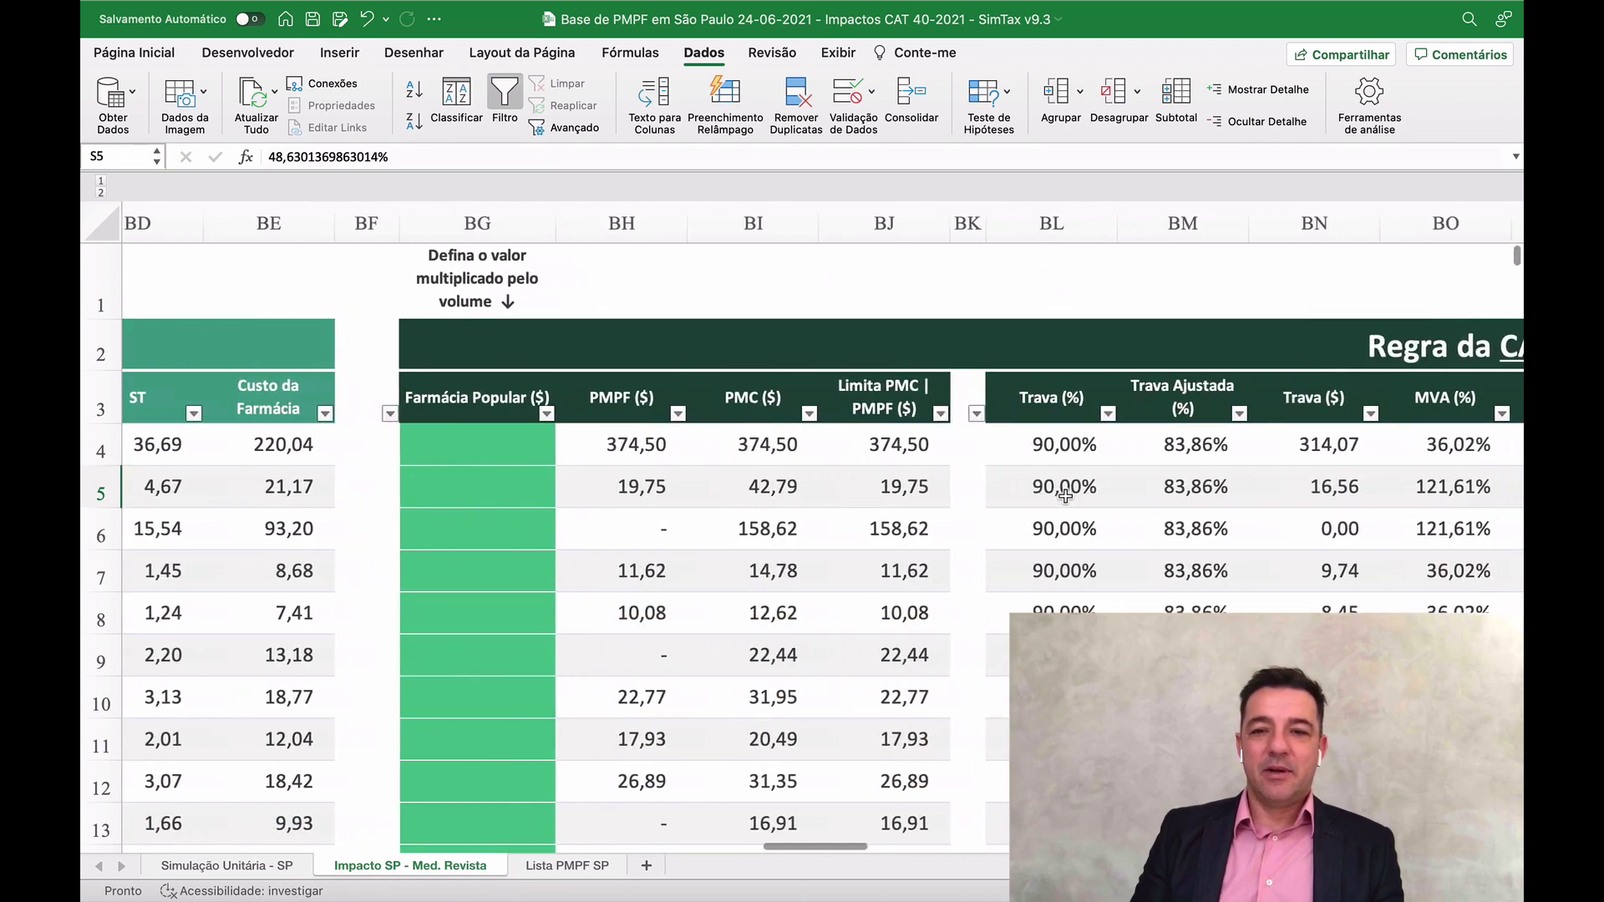
{"action": "scroll", "coordinate": [1058, 495], "scroll_direction": "left", "scroll_amount": 3}
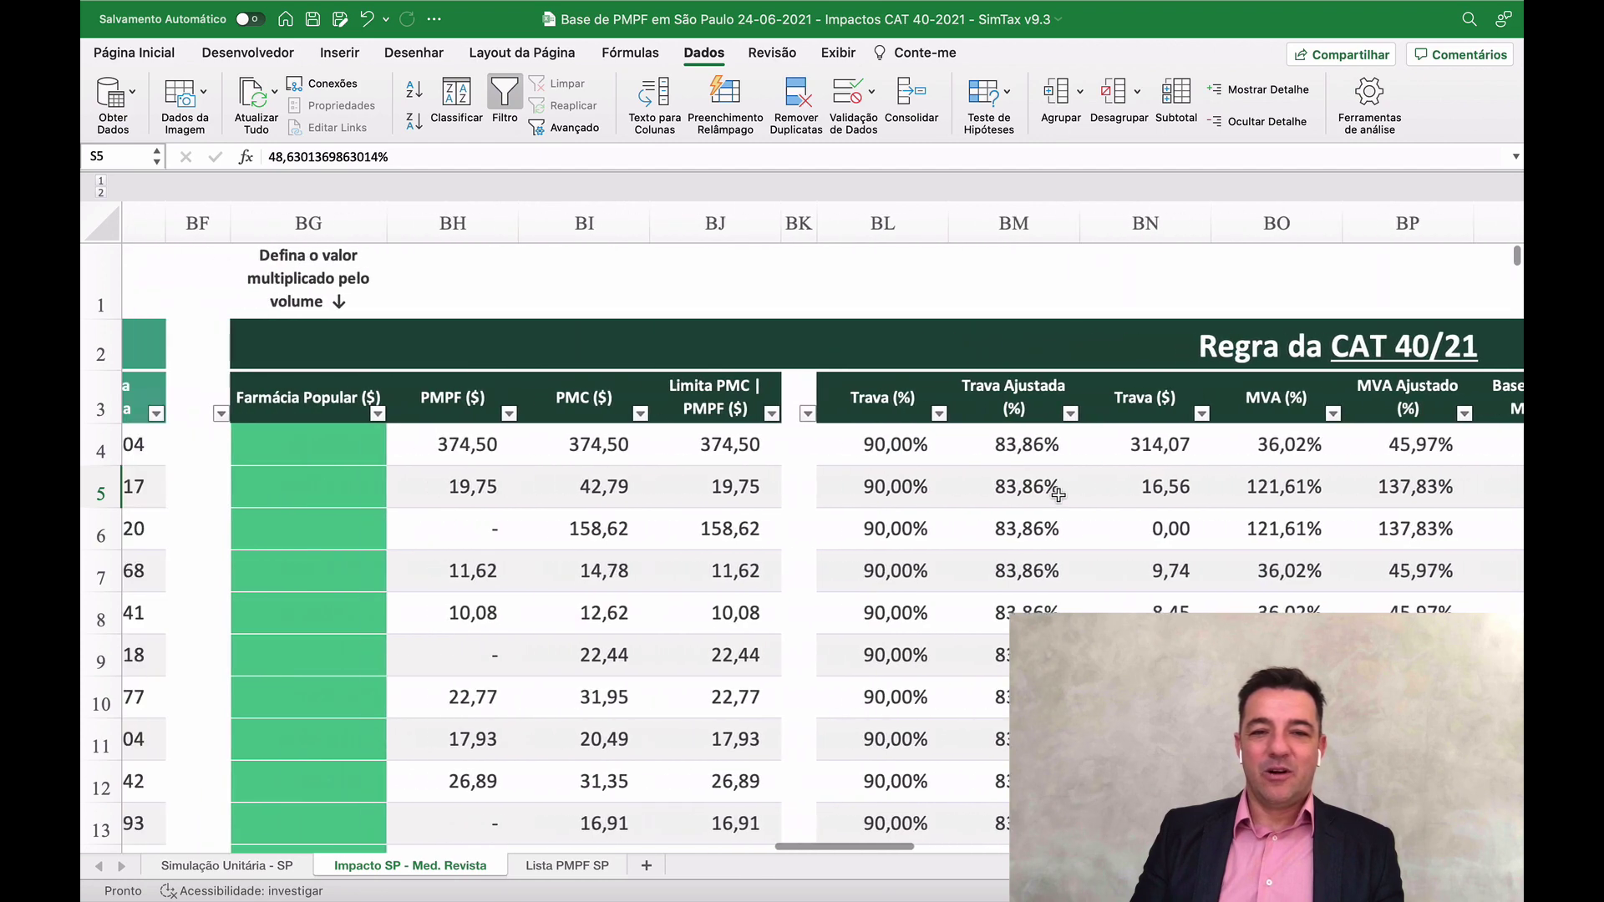
{"action": "left_click", "coordinate": [735, 489]}
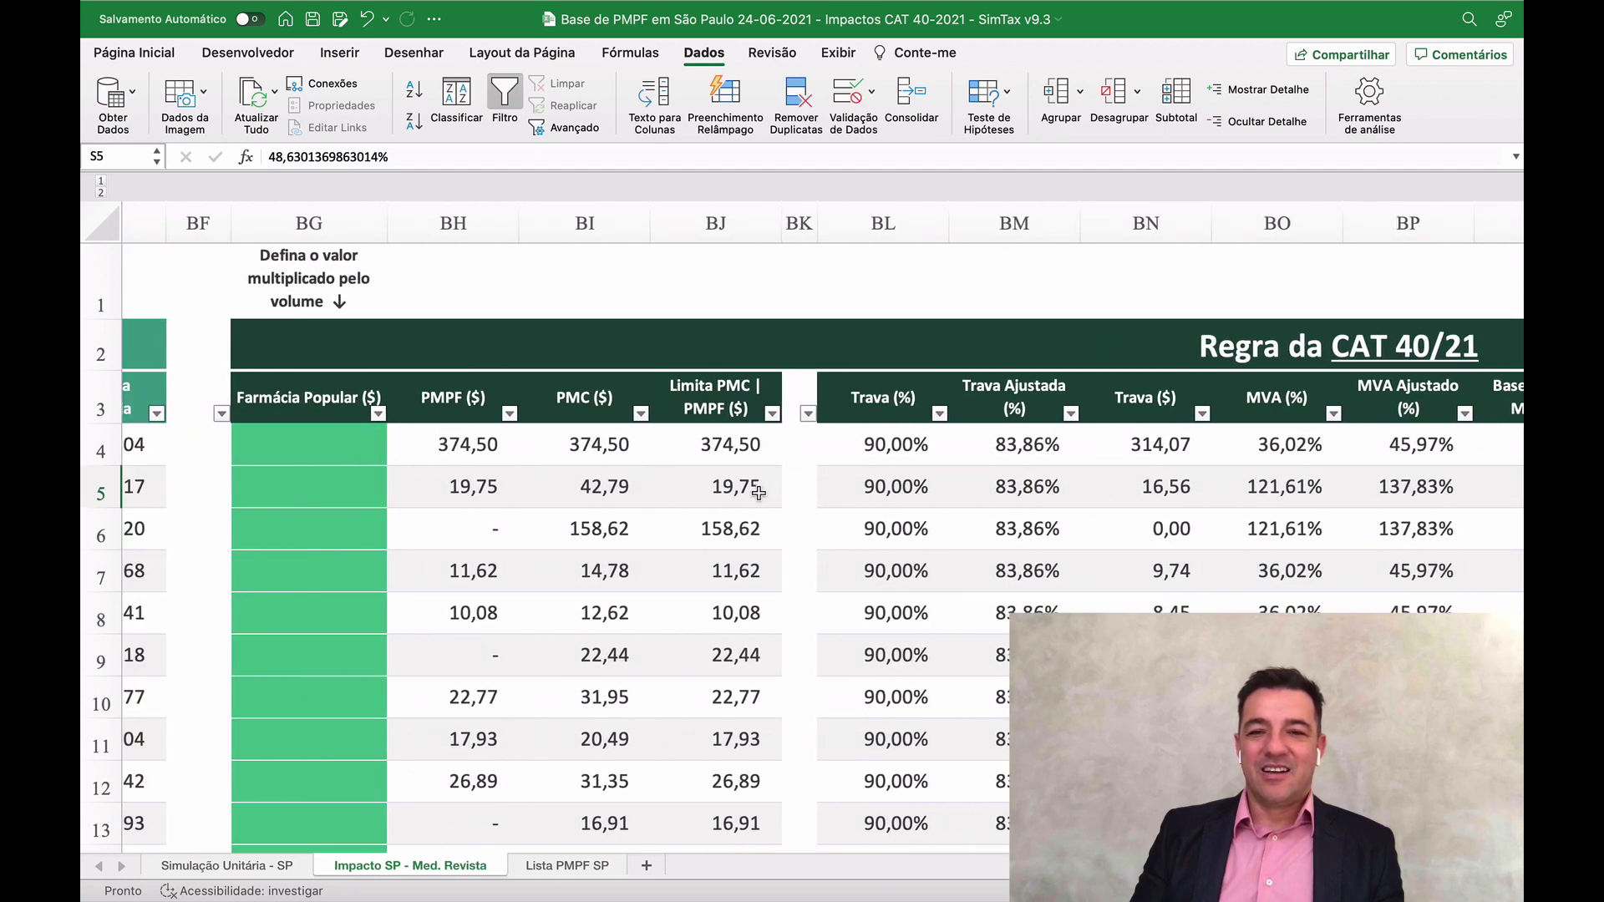
{"action": "left_click", "coordinate": [1168, 491]}
Step: Inspect row 5's Base de Cálculo ST formula and resulting ST under CAT 40/21
{"action": "scroll", "coordinate": [1200, 526], "scroll_direction": "right", "scroll_amount": 5}
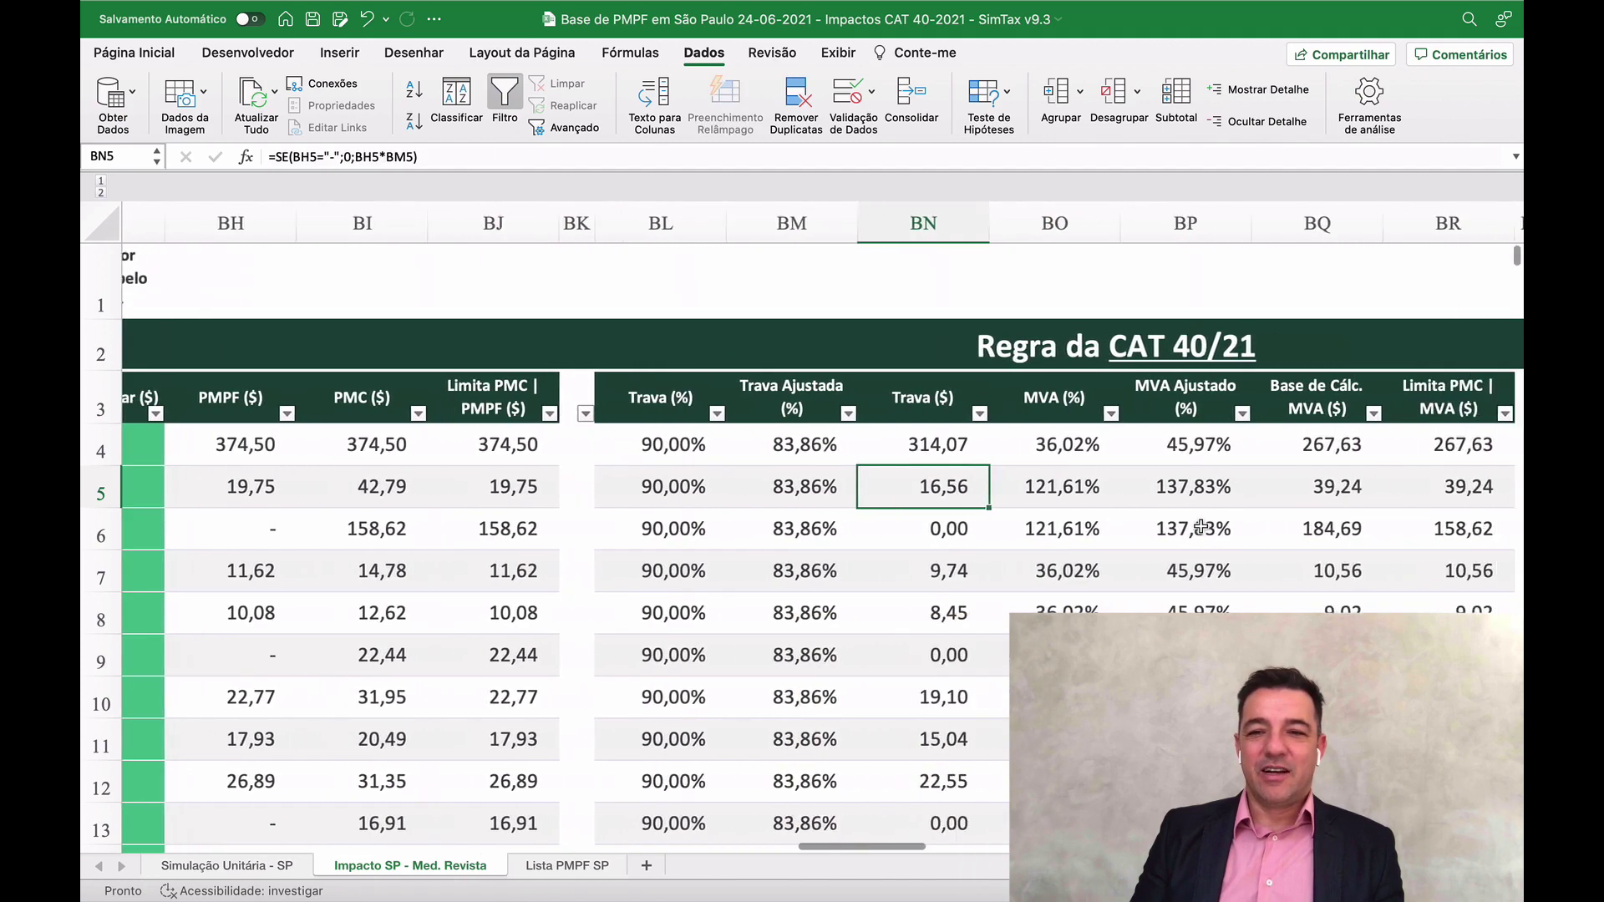
{"action": "scroll", "coordinate": [1200, 526], "scroll_direction": "right", "scroll_amount": 4}
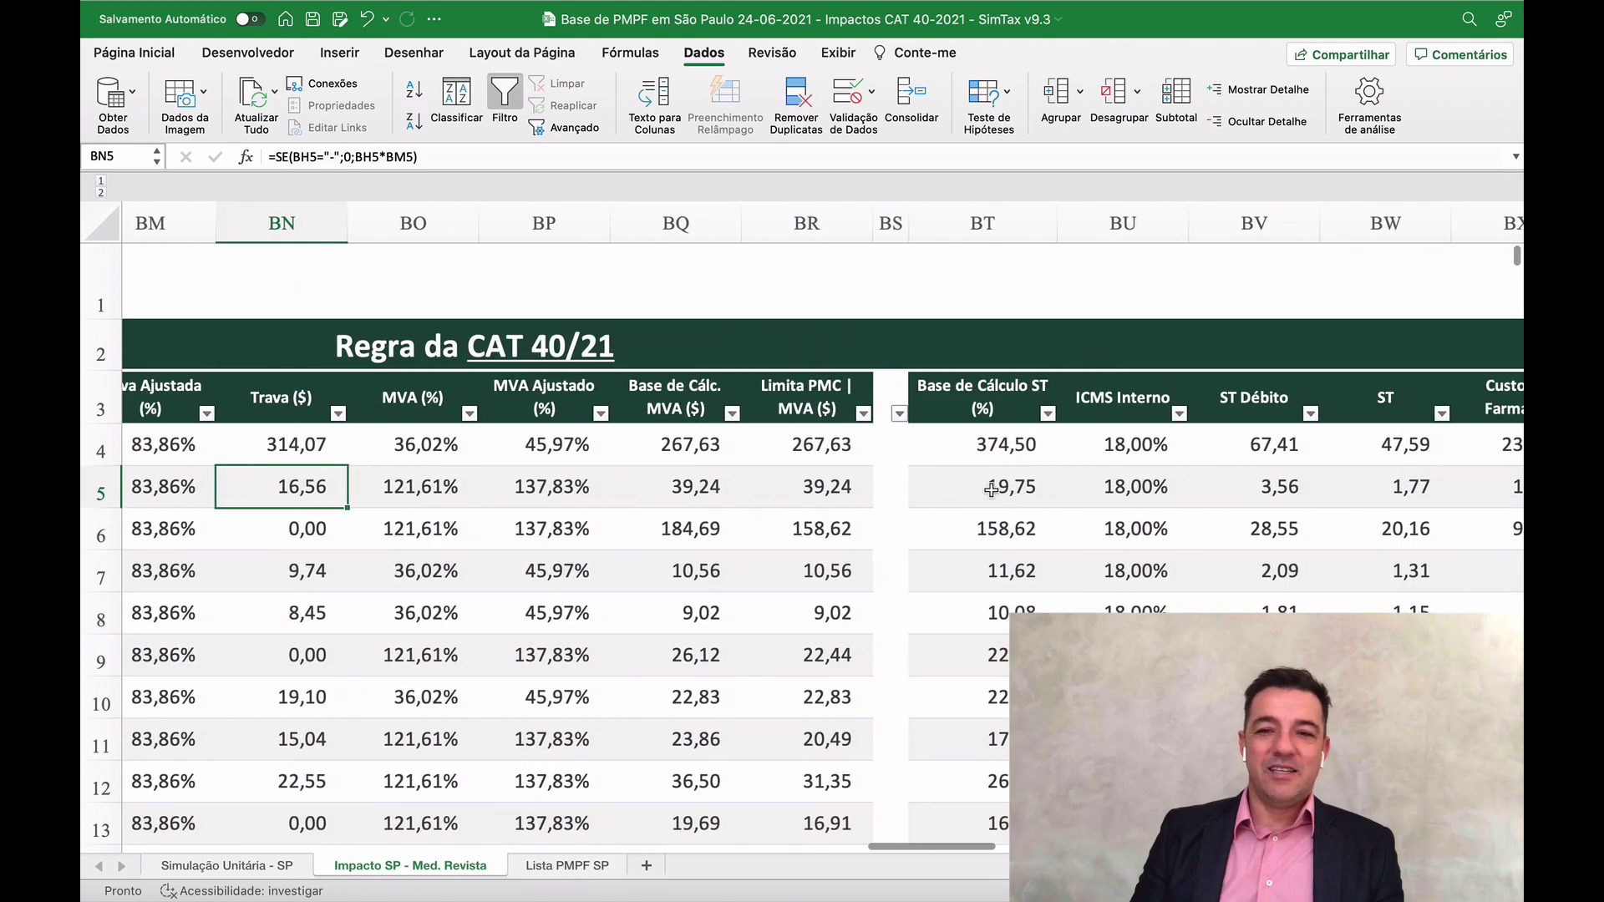
{"action": "left_click", "coordinate": [991, 489]}
{"action": "scroll", "coordinate": [1119, 490], "scroll_direction": "right", "scroll_amount": 3}
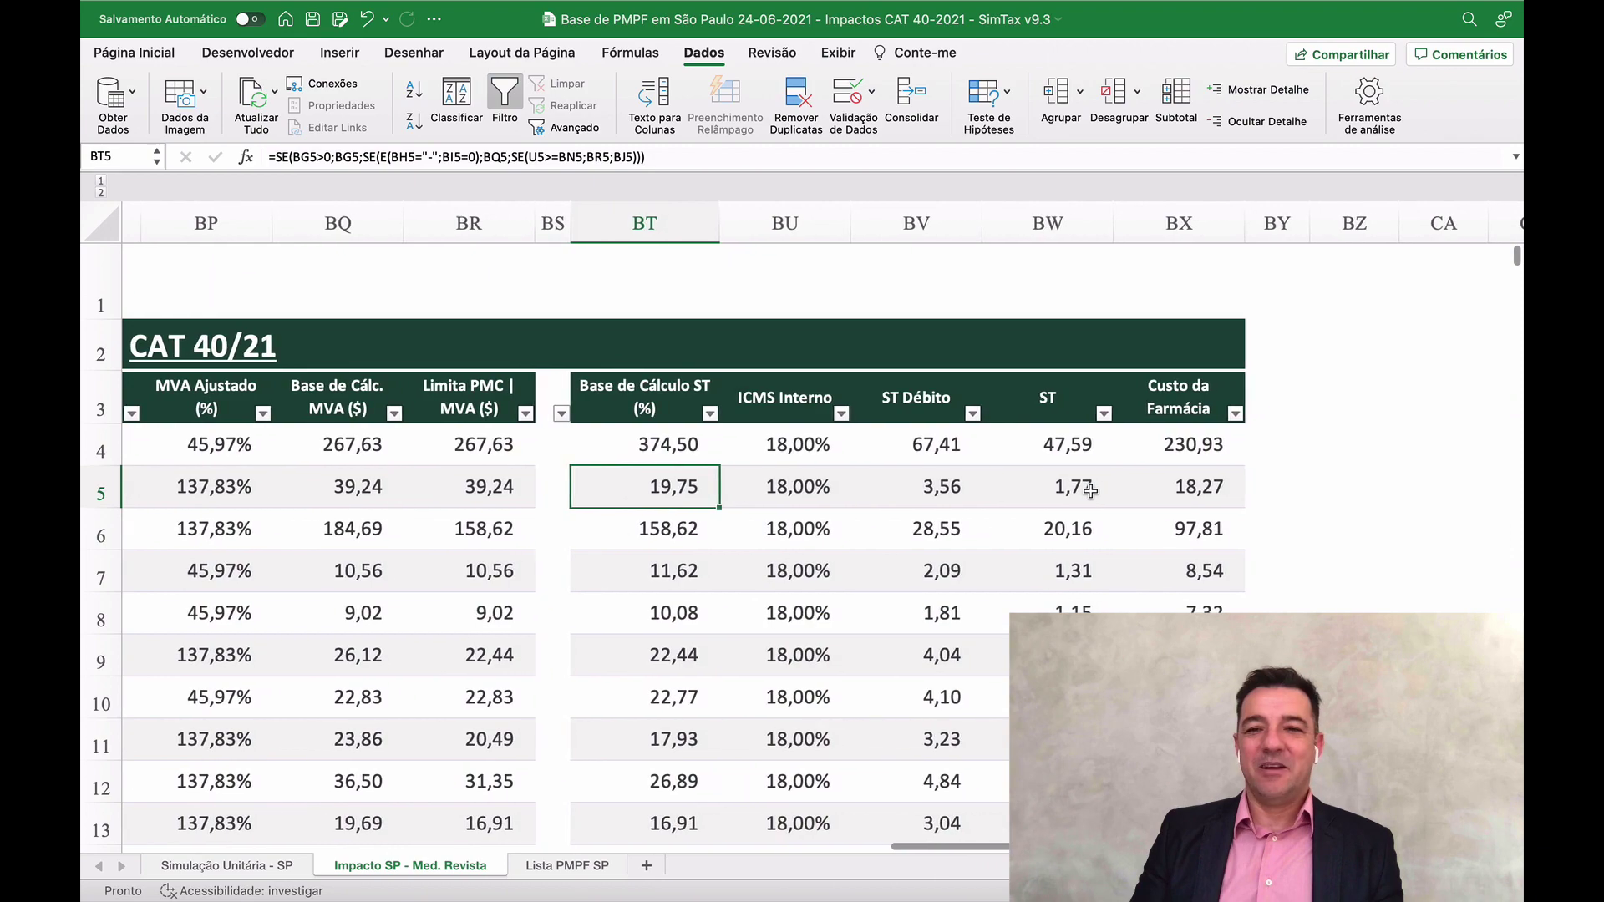
{"action": "left_click", "coordinate": [1077, 489]}
Step: Examine row 5's Diferença ($) and Variação (%) in the pharmacy cost comparison between CAT 94/17 and CAT 40/21
{"action": "scroll", "coordinate": [1108, 507], "scroll_direction": "left", "scroll_amount": 15}
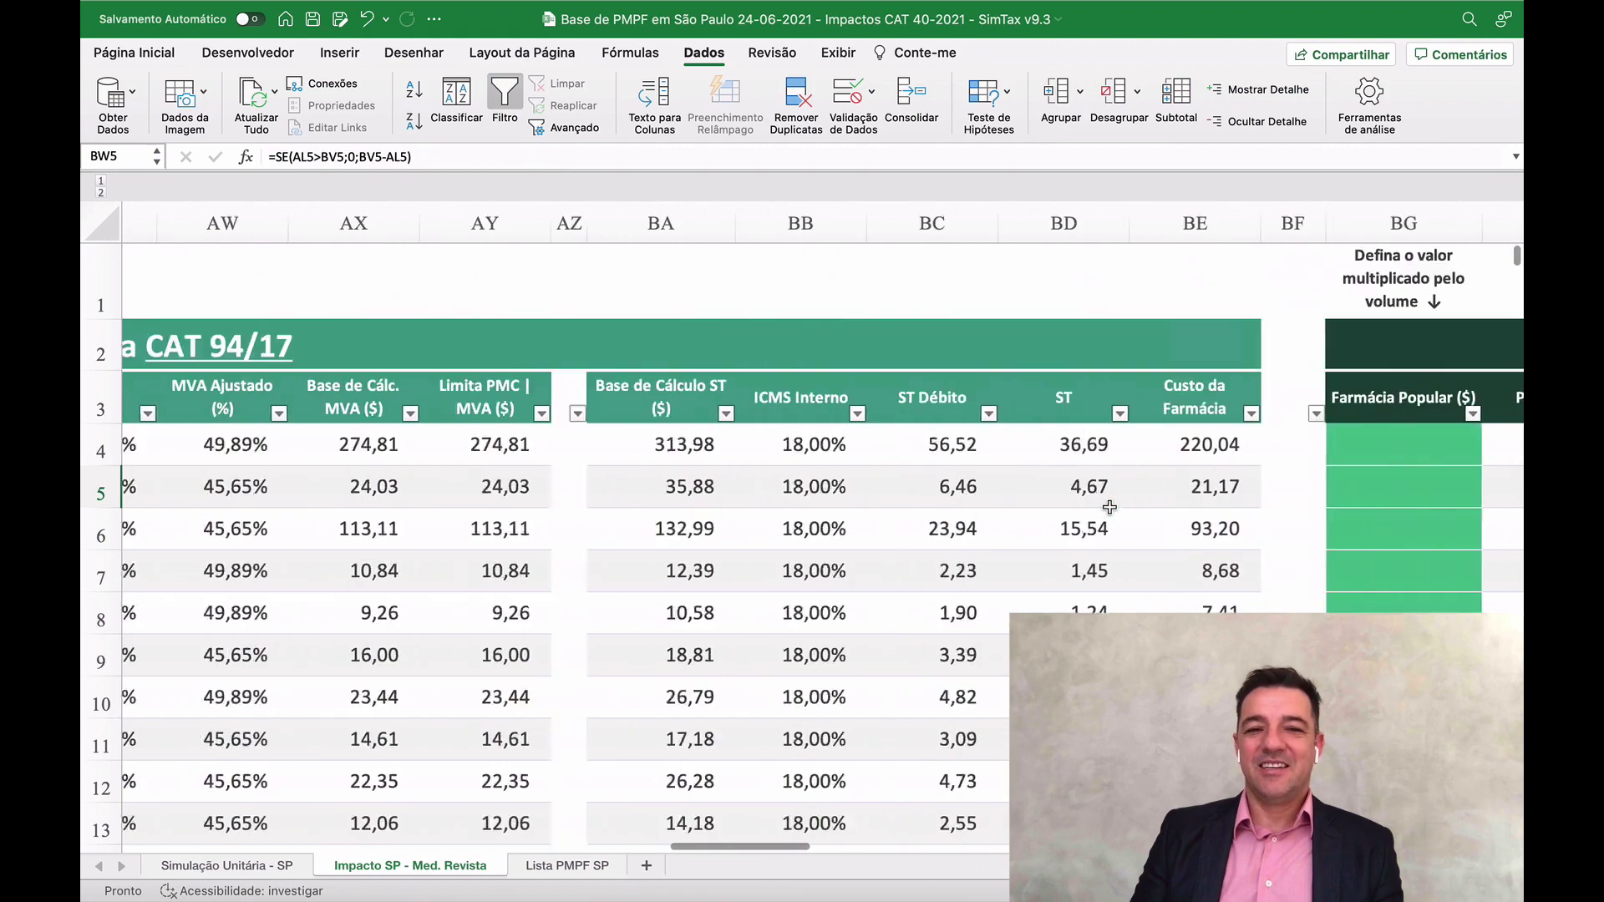
{"action": "scroll", "coordinate": [1108, 507], "scroll_direction": "left", "scroll_amount": 2}
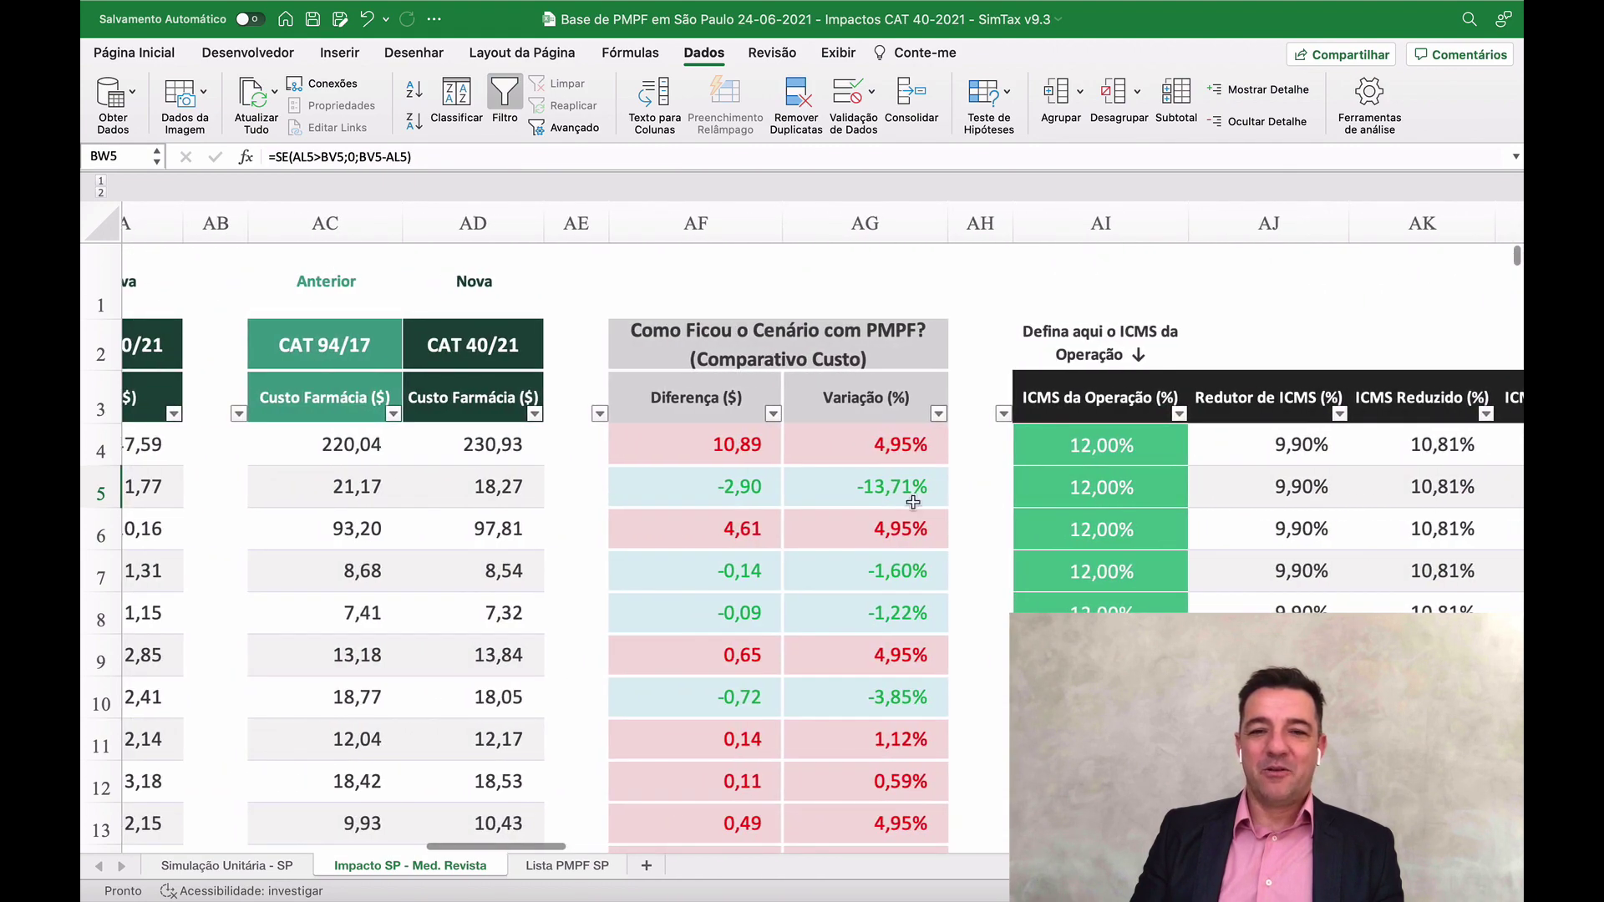
{"action": "left_click", "coordinate": [765, 488]}
{"action": "left_click", "coordinate": [852, 494]}
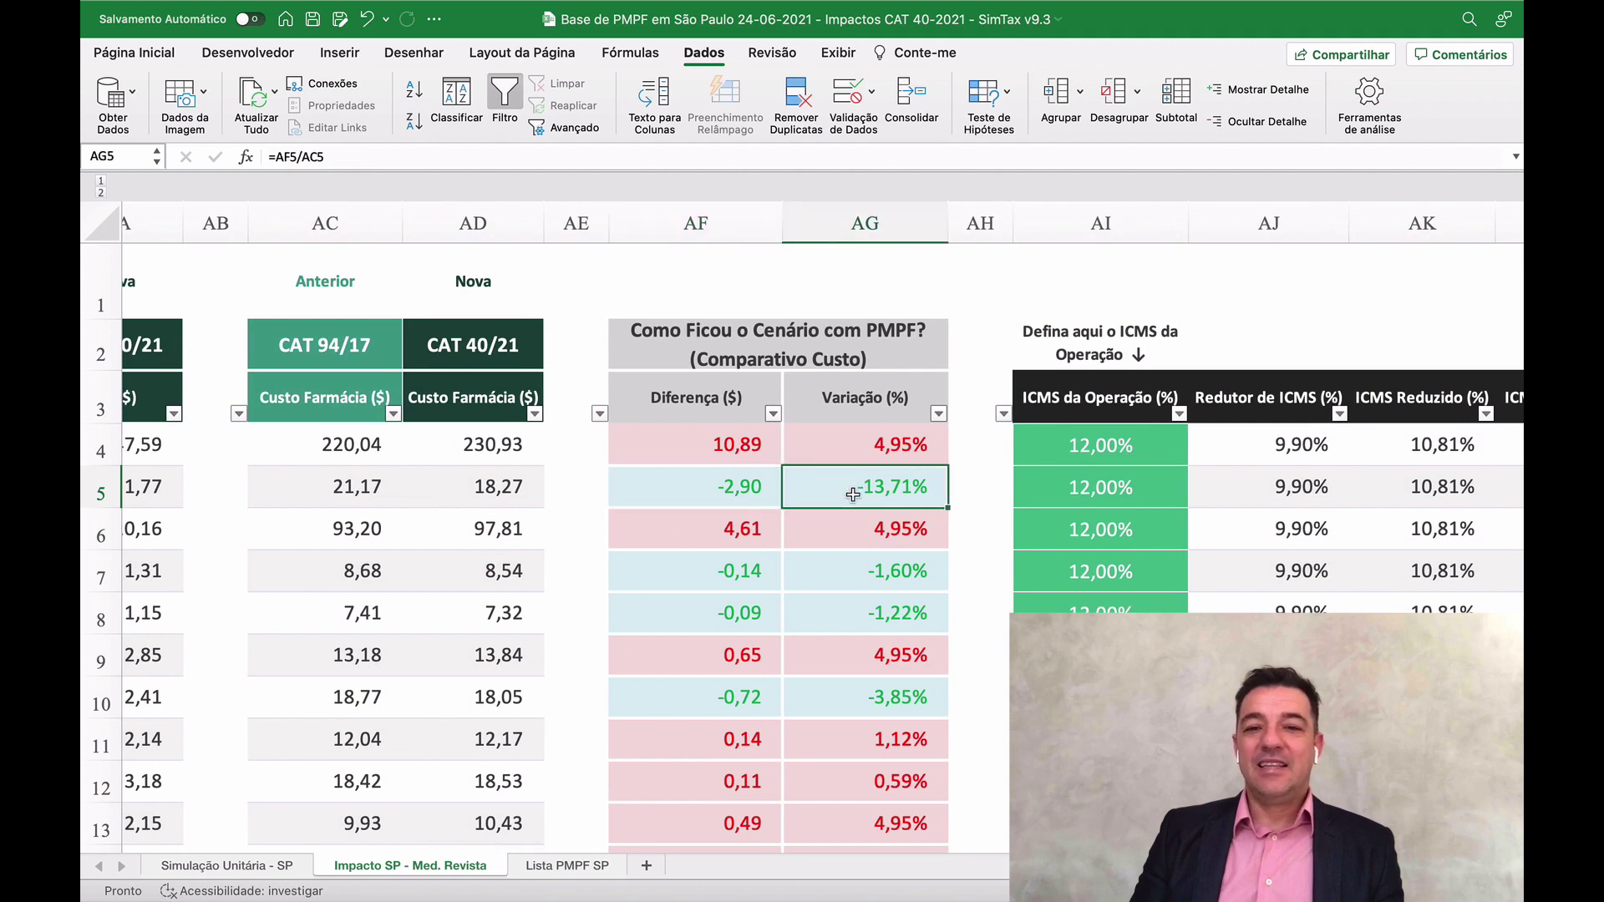
{"action": "left_click", "coordinate": [735, 491]}
{"action": "left_click", "coordinate": [839, 490]}
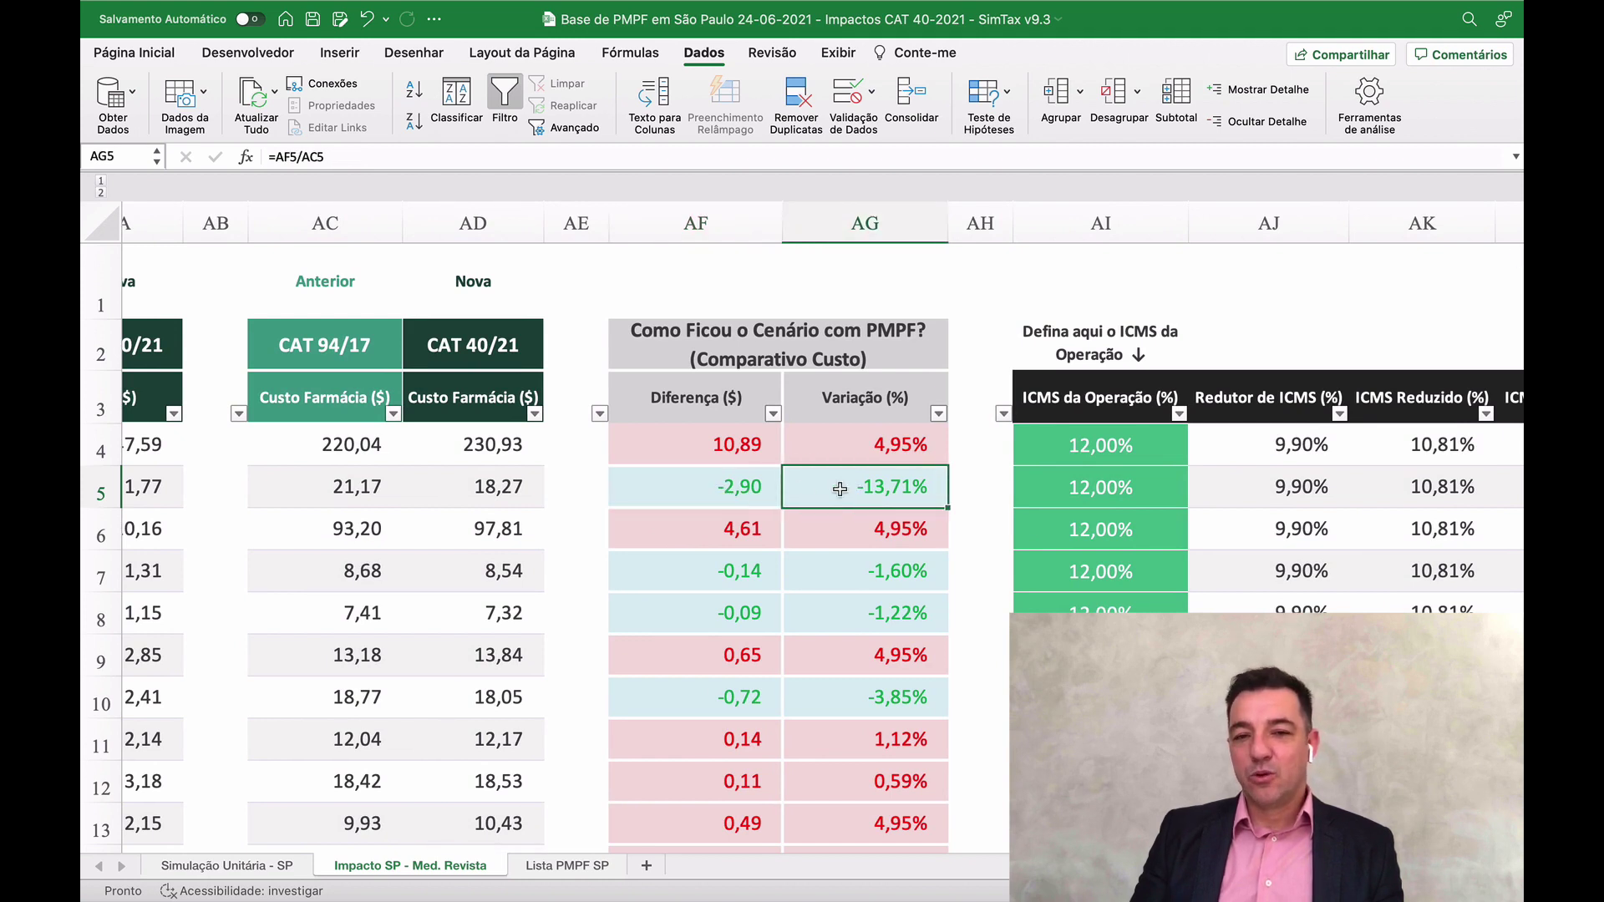
{"action": "left_click", "coordinate": [739, 489]}
{"action": "left_click", "coordinate": [856, 483]}
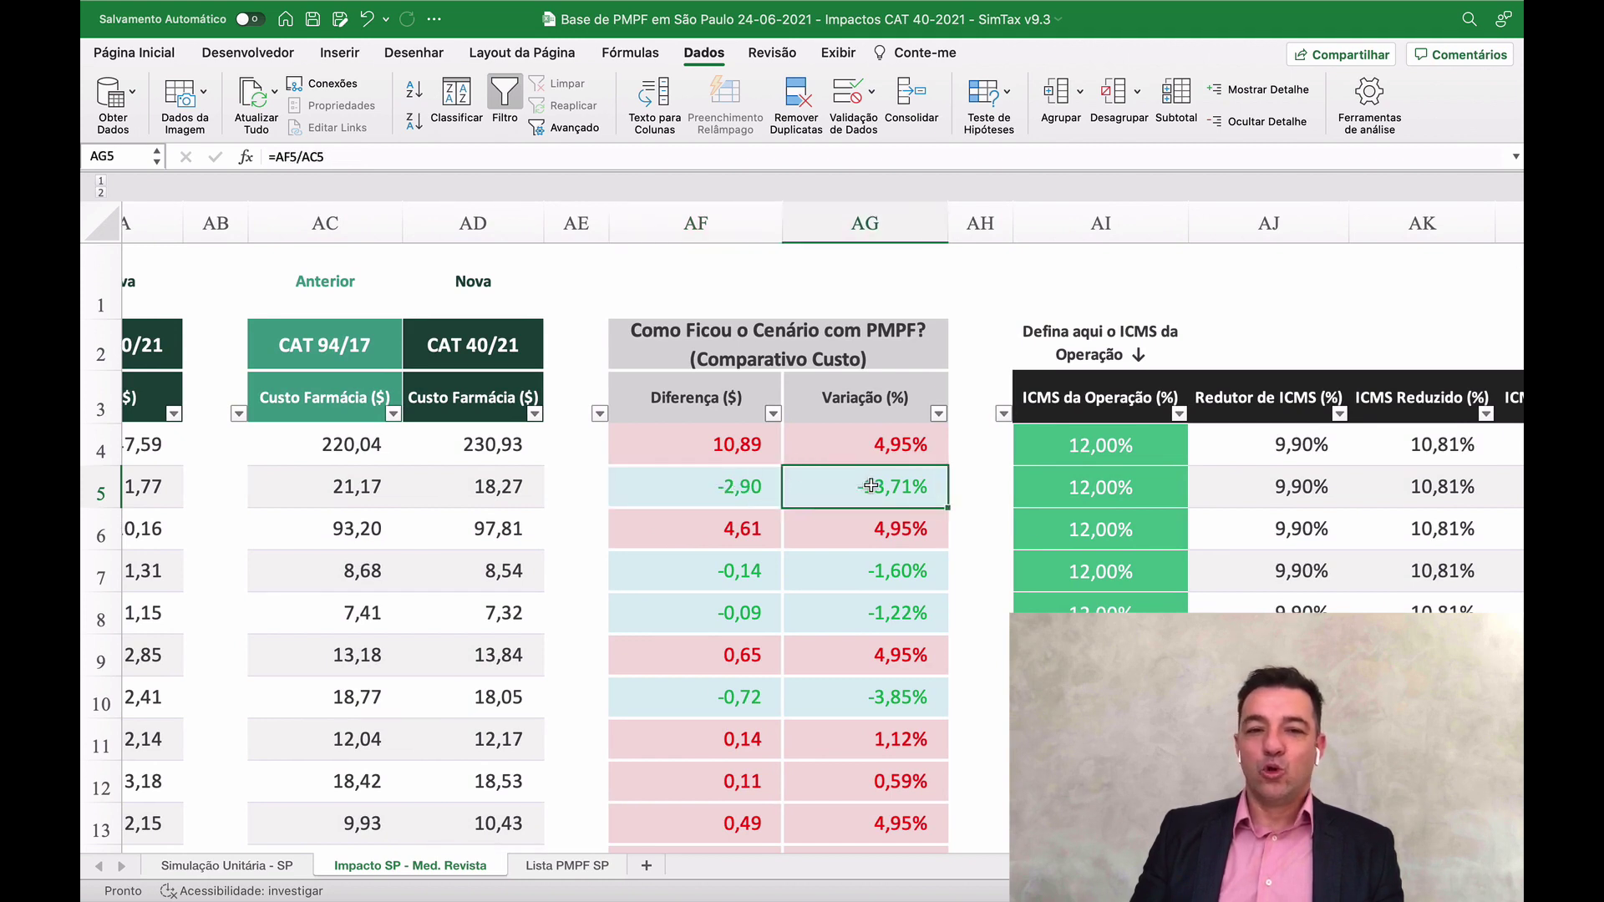
Step: Review how row 5's Desconto (%) relates to its ST base, ST and Custo Farmácia under both rules
{"action": "scroll", "coordinate": [871, 486], "scroll_direction": "left", "scroll_amount": 10}
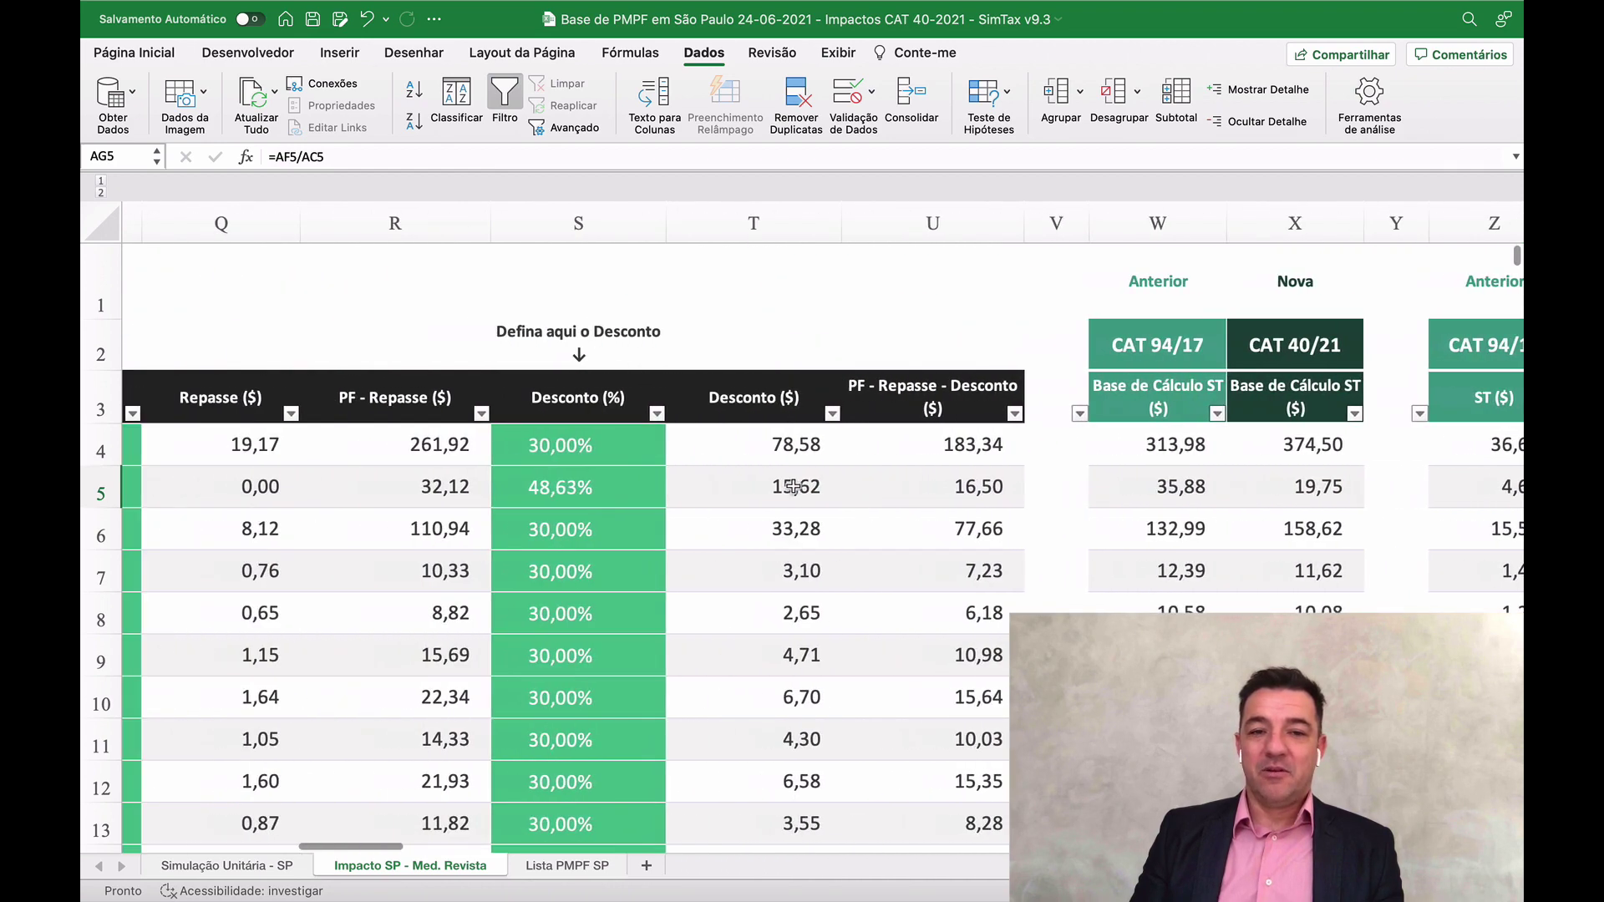
{"action": "left_click", "coordinate": [609, 496]}
{"action": "scroll", "coordinate": [627, 496], "scroll_direction": "right", "scroll_amount": 3}
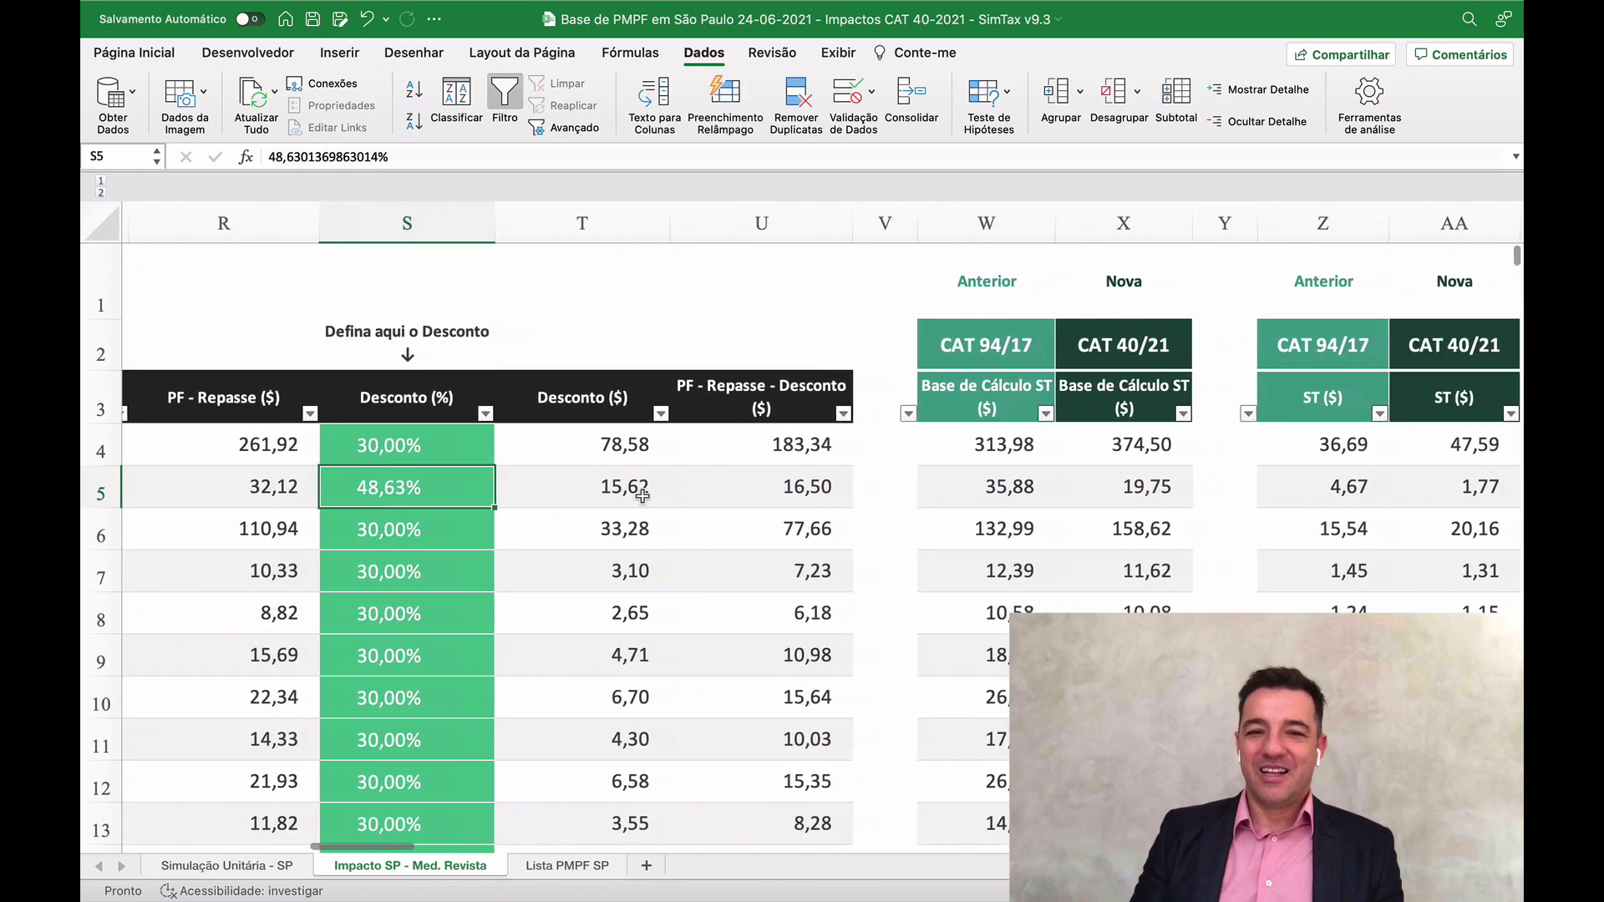
{"action": "scroll", "coordinate": [642, 496], "scroll_direction": "right", "scroll_amount": 2}
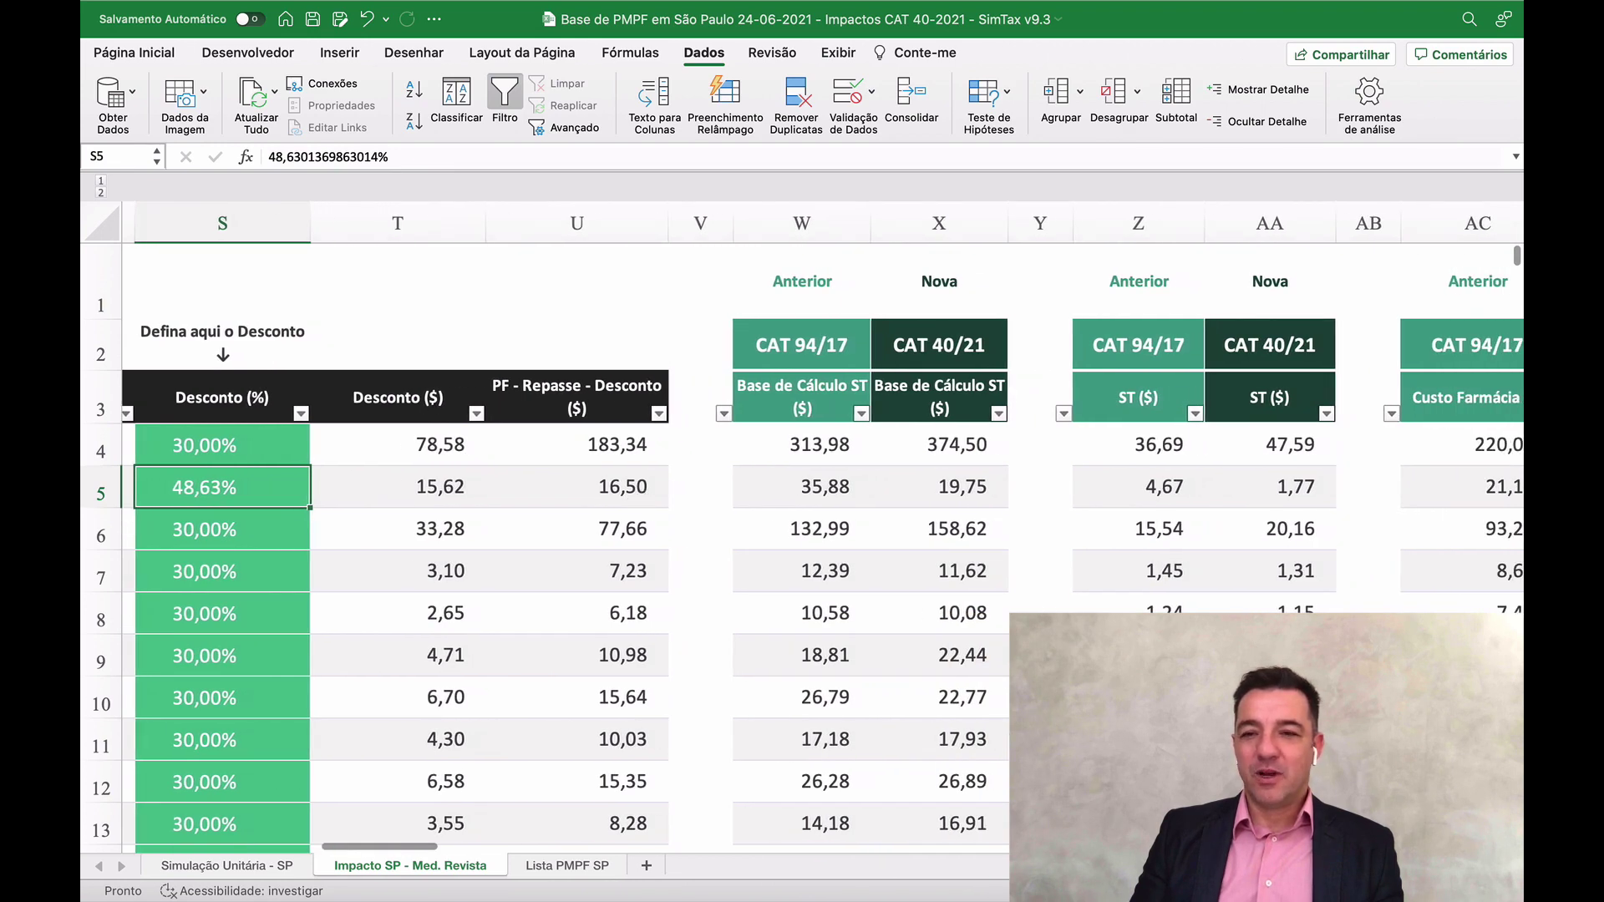
{"action": "scroll", "coordinate": [643, 497], "scroll_direction": "left", "scroll_amount": 2}
{"action": "scroll", "coordinate": [643, 496], "scroll_direction": "right", "scroll_amount": 4}
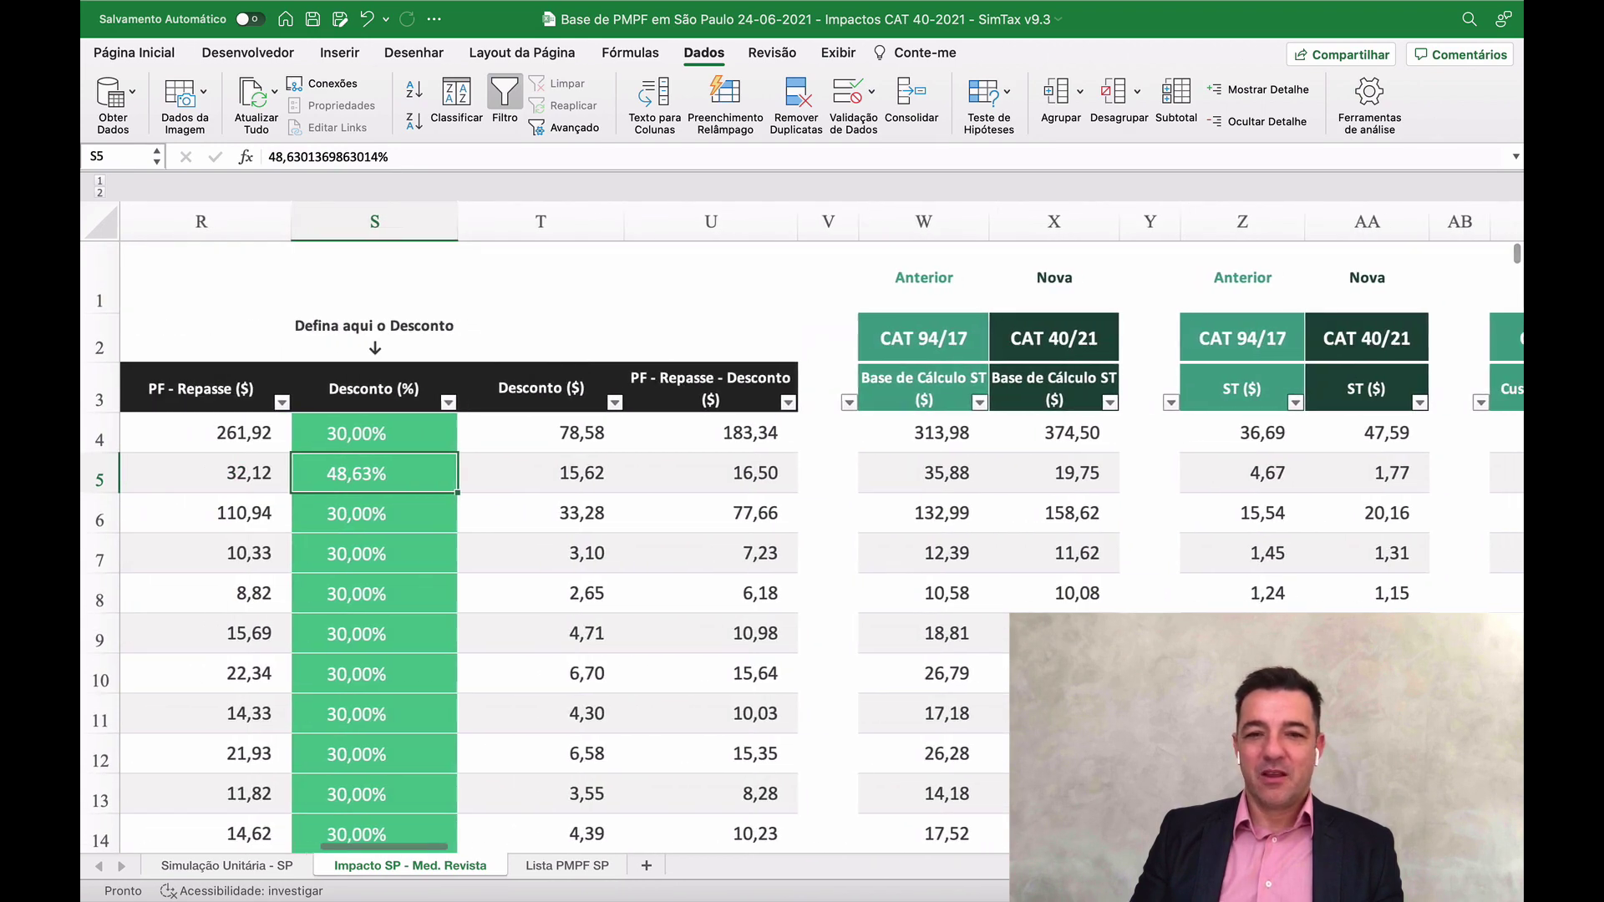
{"action": "scroll", "coordinate": [802, 543], "scroll_direction": "left", "scroll_amount": 1}
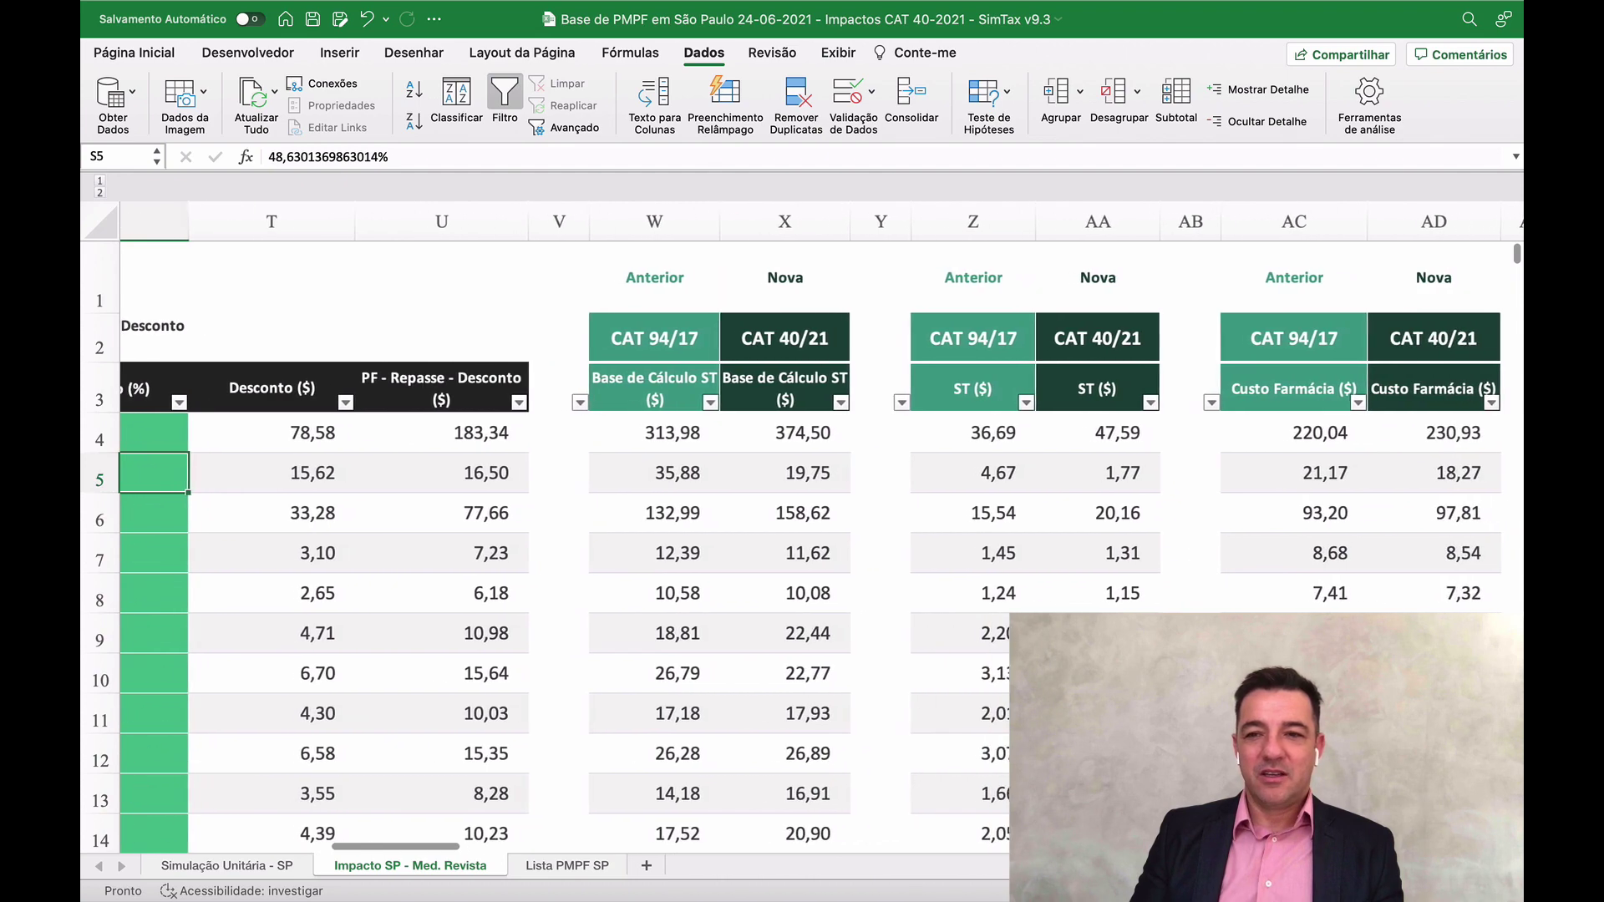
{"action": "scroll", "coordinate": [822, 527], "scroll_direction": "left", "scroll_amount": 3}
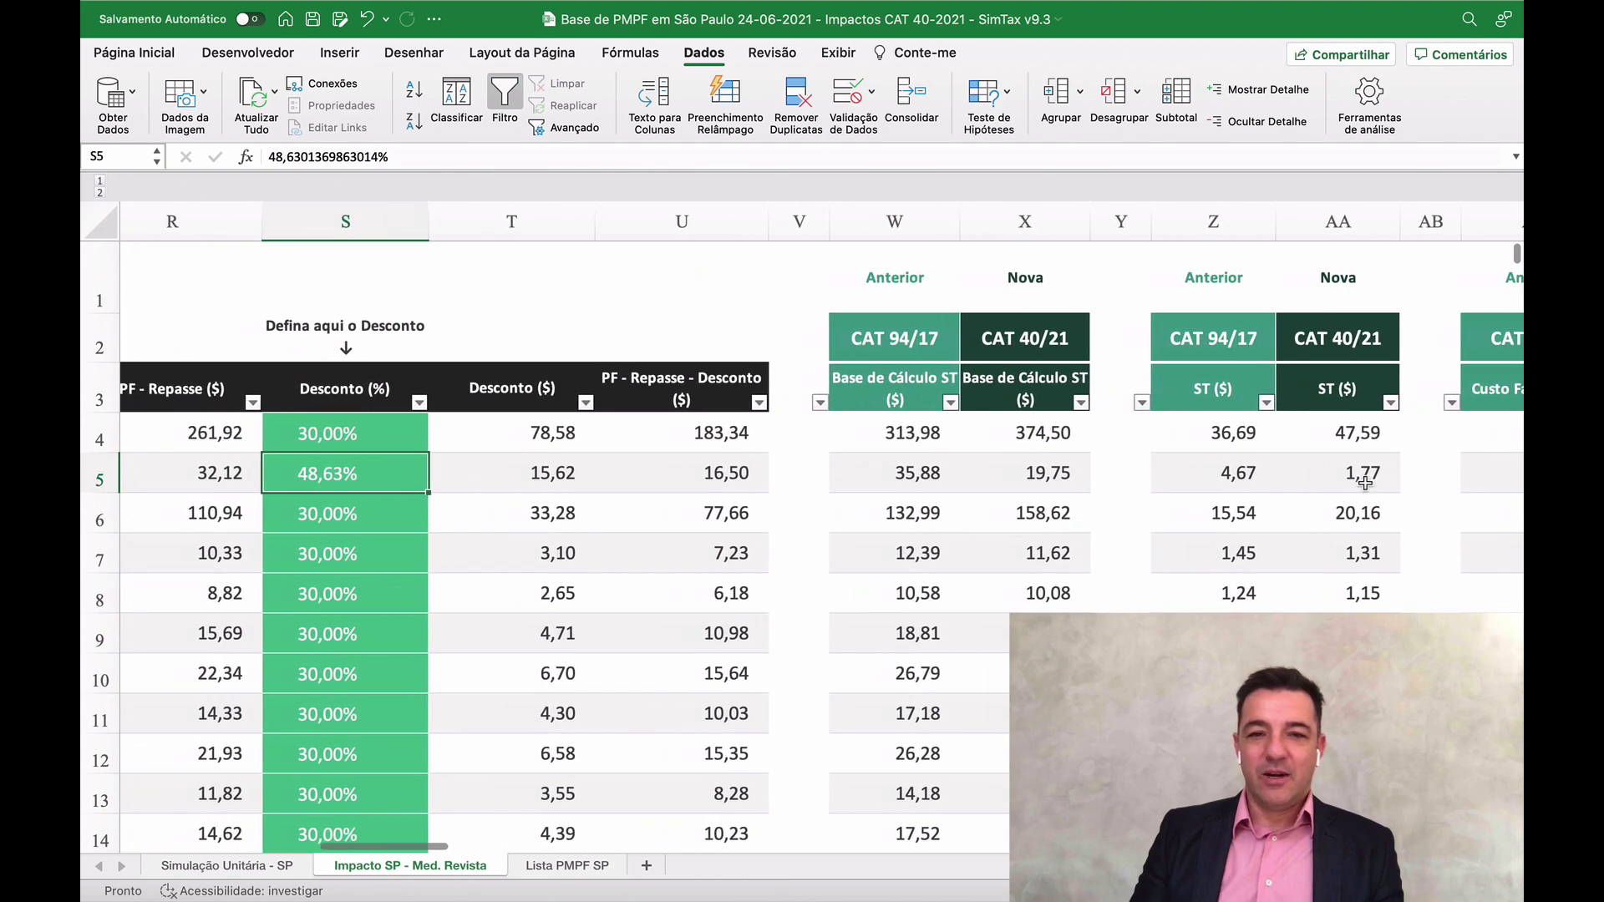
{"action": "left_click", "coordinate": [1364, 482]}
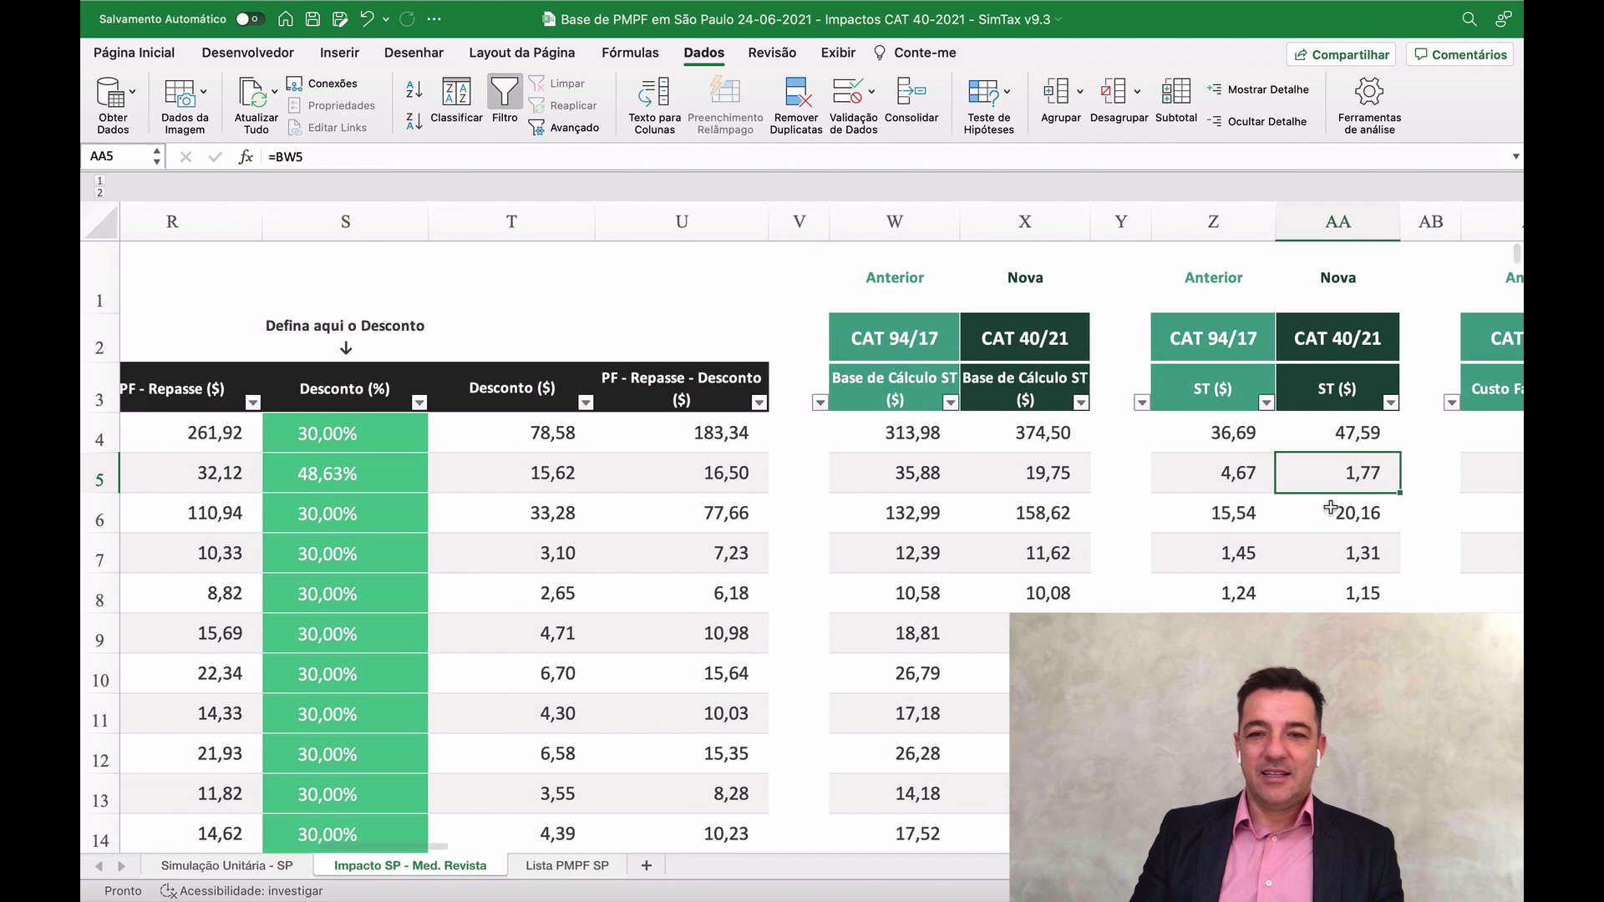
Step: Try a Desconto (%) of 48% in row 5
{"action": "left_click", "coordinate": [382, 481]}
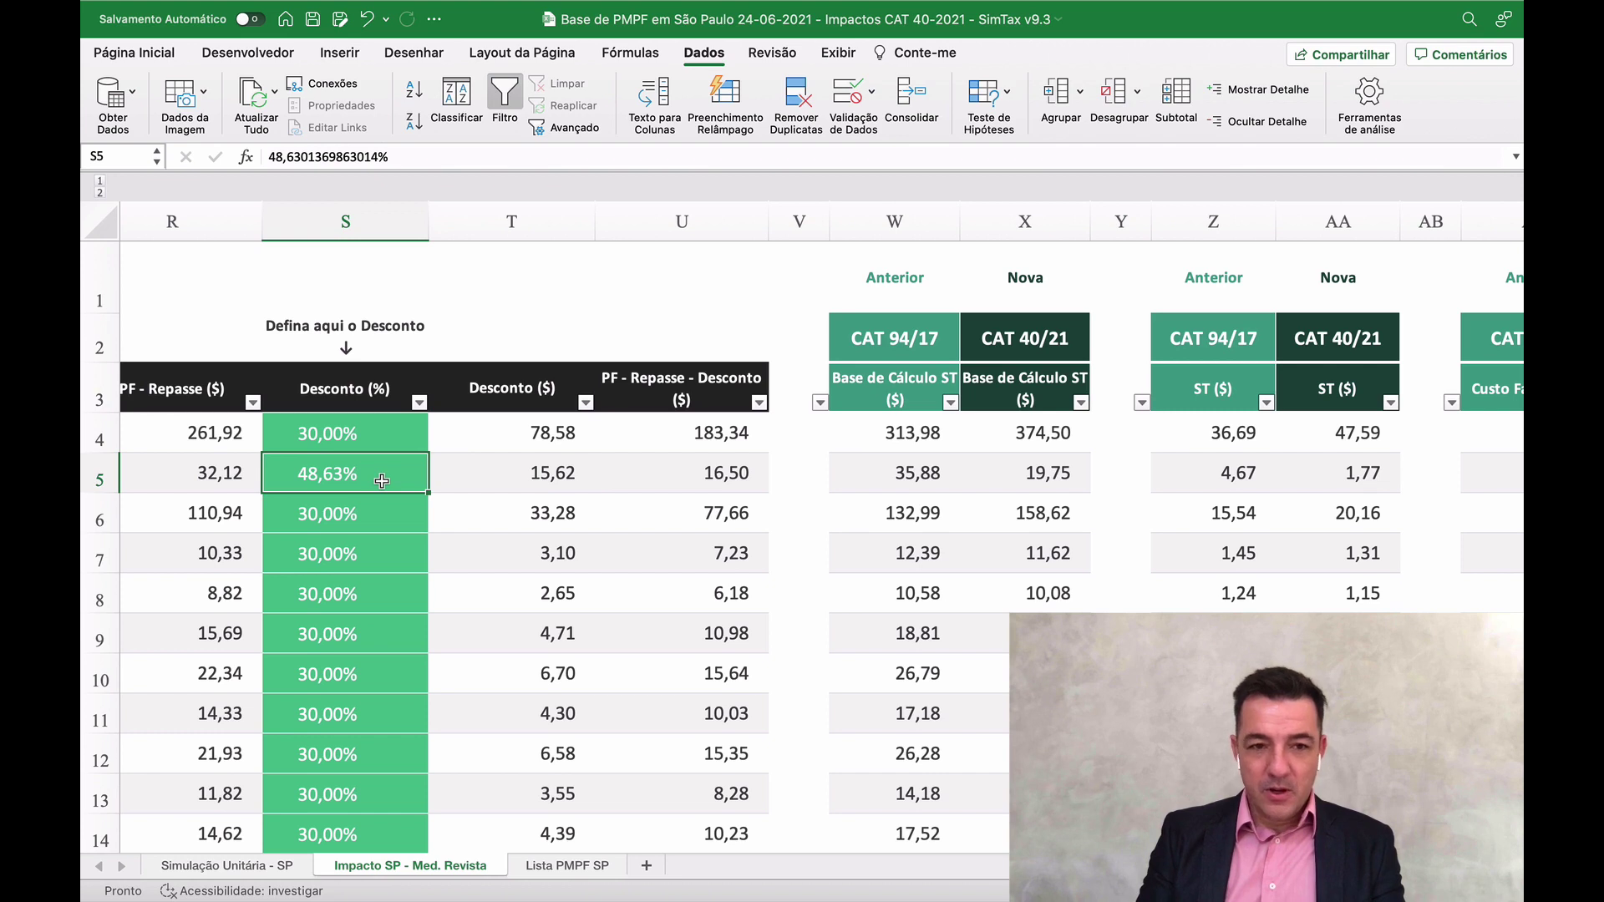
{"action": "type", "text": "48"}
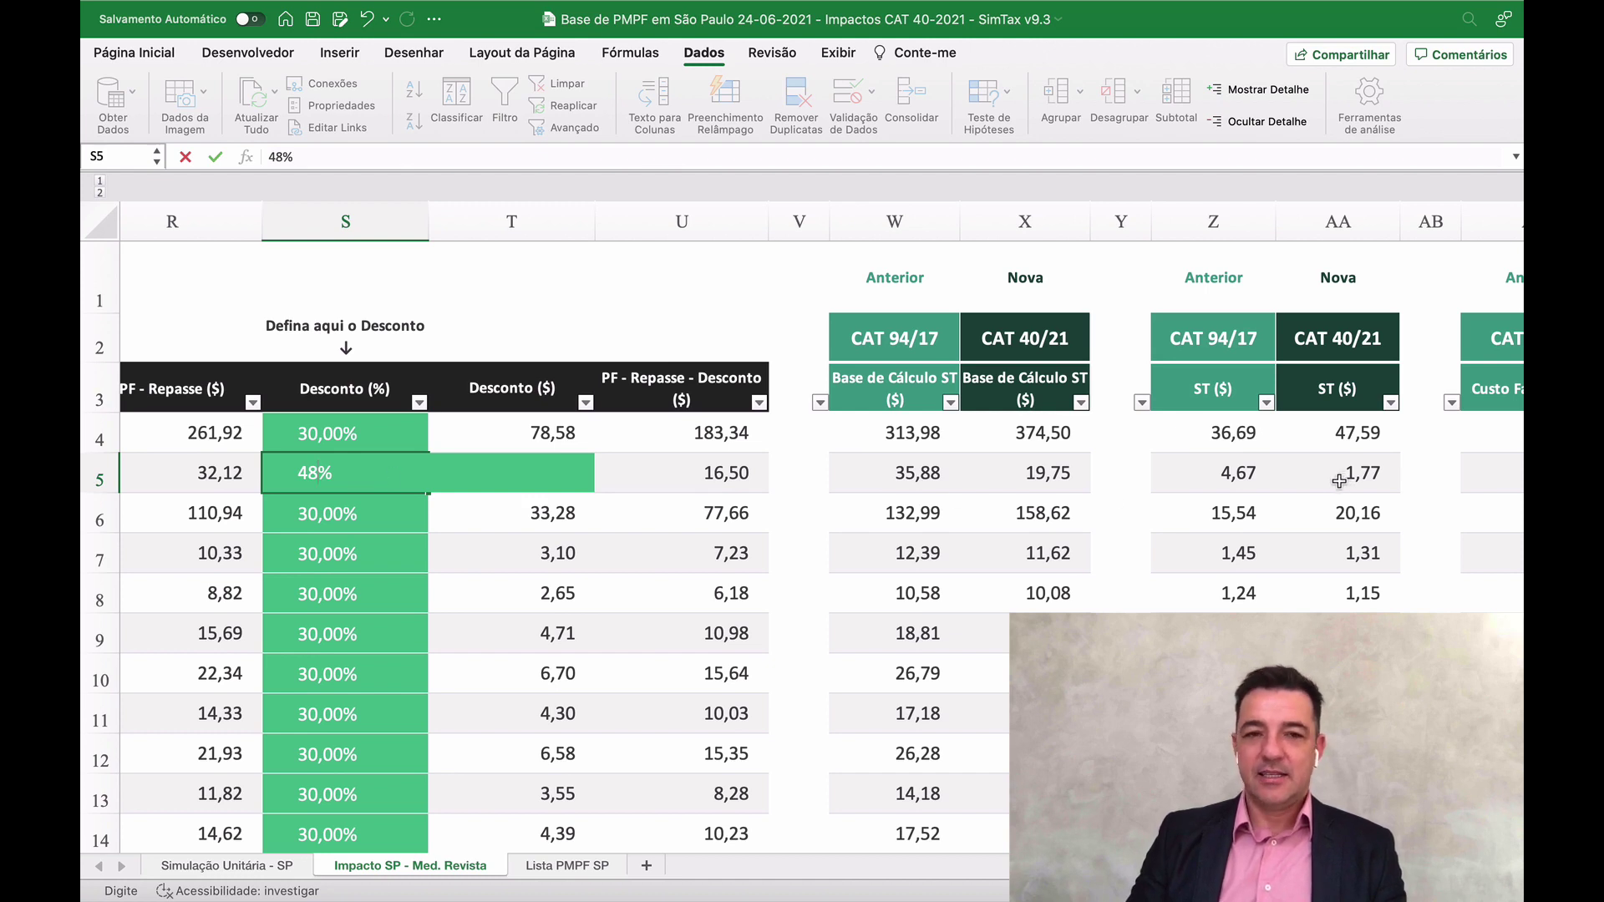
{"action": "key", "text": "Return"}
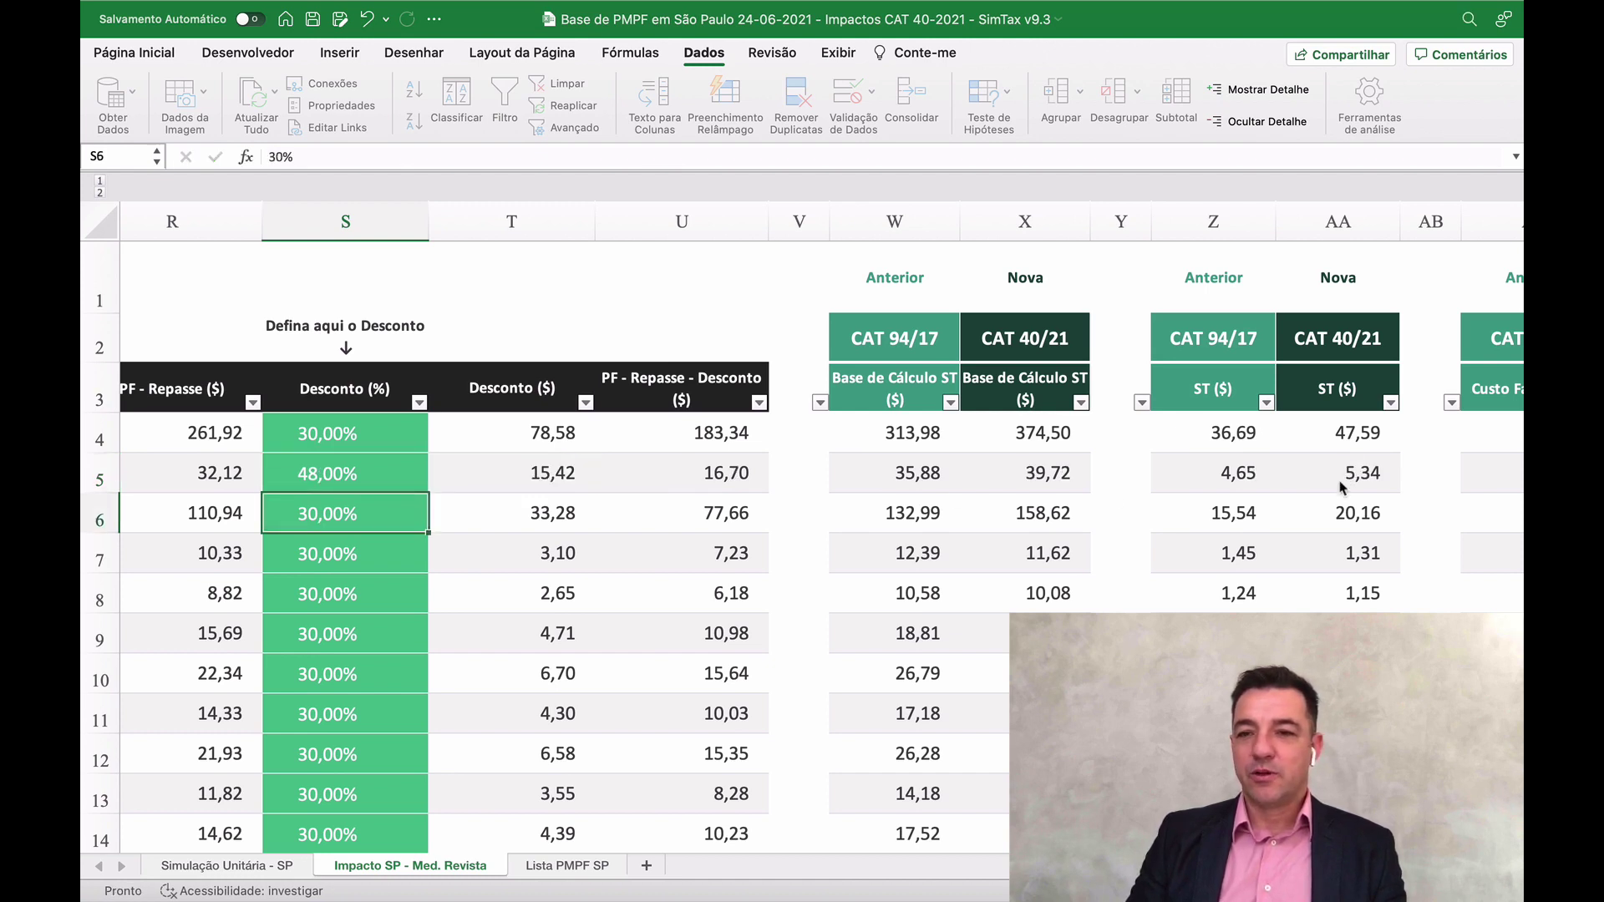
Step: Check row 5's ST ($) under CAT 40/21 with the 48% discount
{"action": "key", "text": "Up"}
{"action": "key", "text": "Right"}
{"action": "key", "text": "Right"}
{"action": "key", "text": "Right"}
{"action": "key", "text": "Right"}
{"action": "key", "text": "Right"}
{"action": "key", "text": "Right"}
{"action": "key", "text": "Right"}
{"action": "key", "text": "Right"}
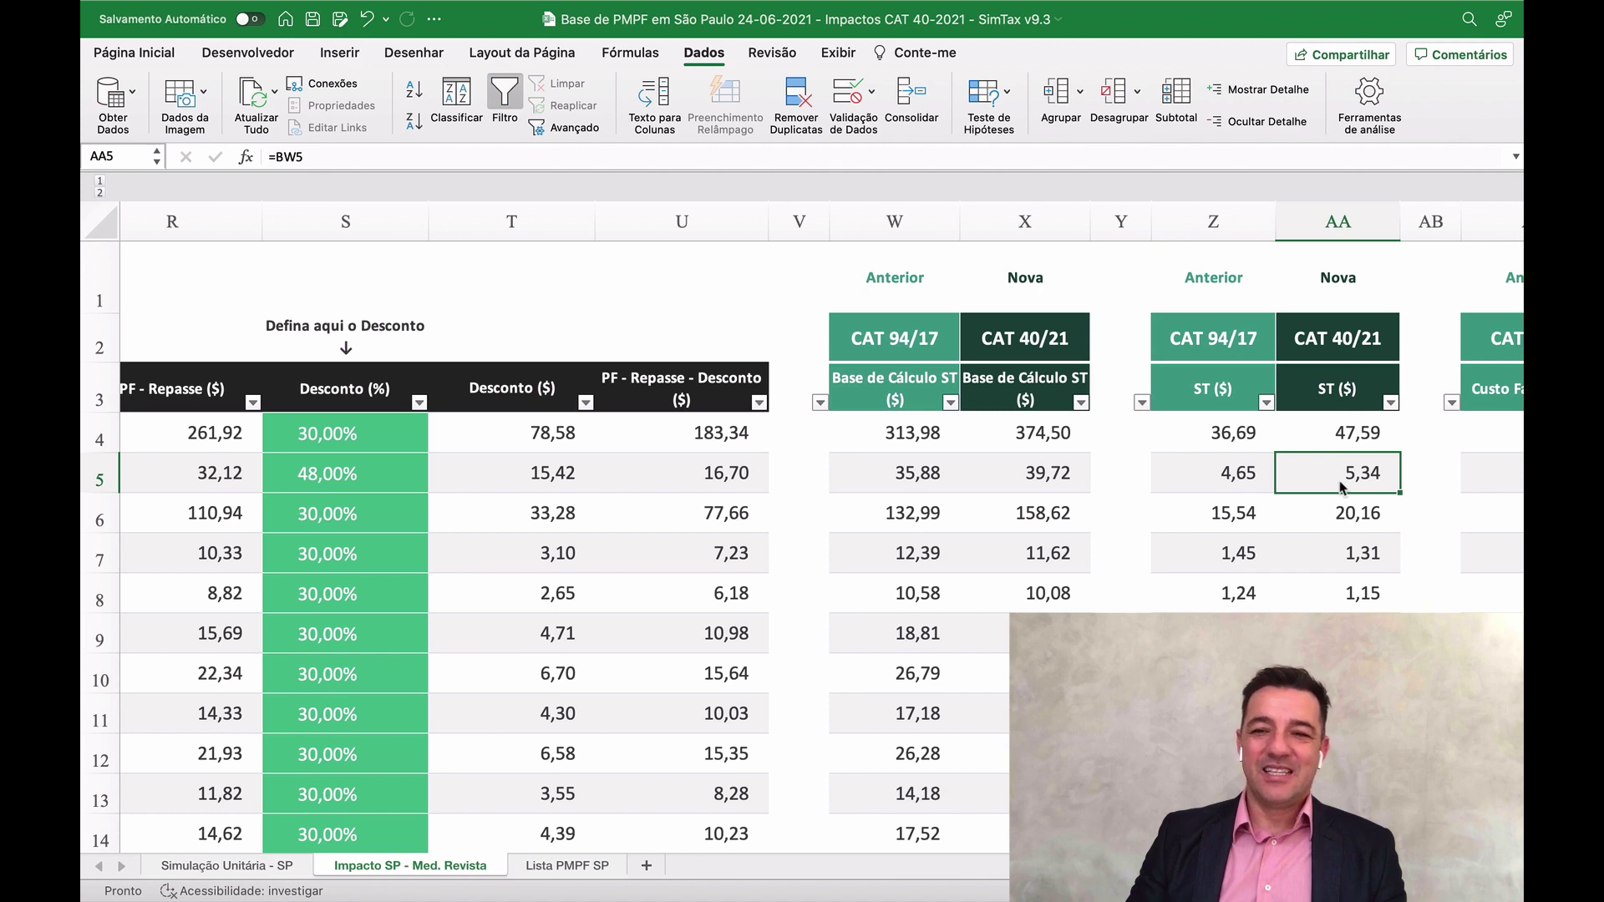
Step: Undo the last Desconto (%) change in row 5
{"action": "key", "text": "Left"}
{"action": "key", "text": "Left"}
{"action": "key", "text": "Left"}
{"action": "left_click", "coordinate": [367, 462]}
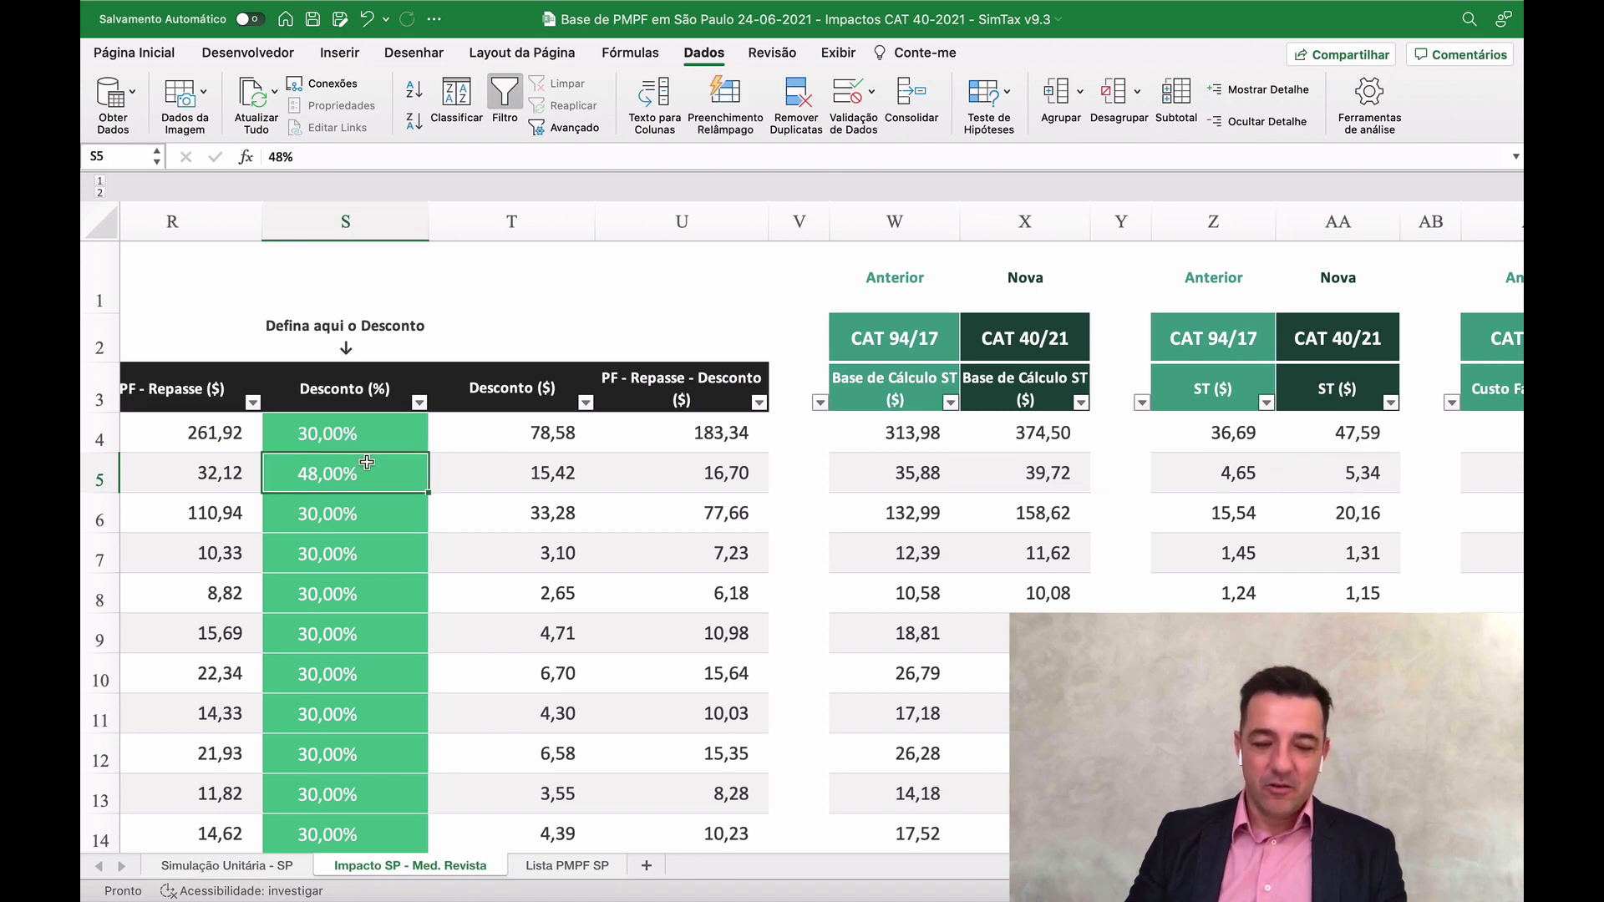
{"action": "key", "text": "super+z"}
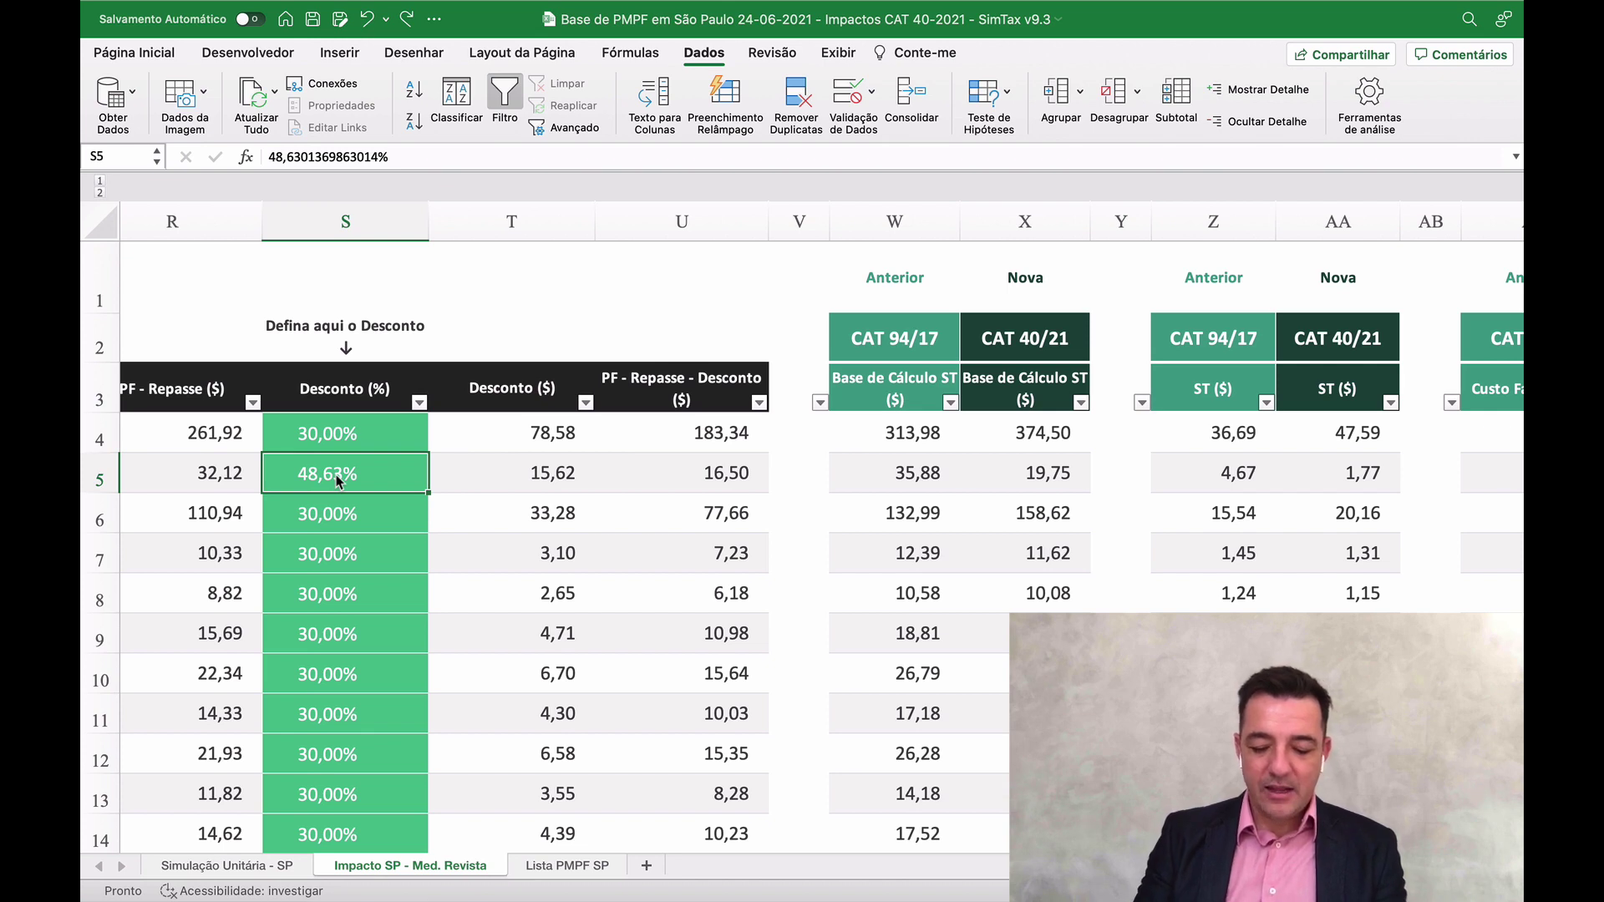
Step: Set row 5's Desconto (%) to 48,5% and check its ST ($) under CAT 40/21
{"action": "type", "text": "48"}
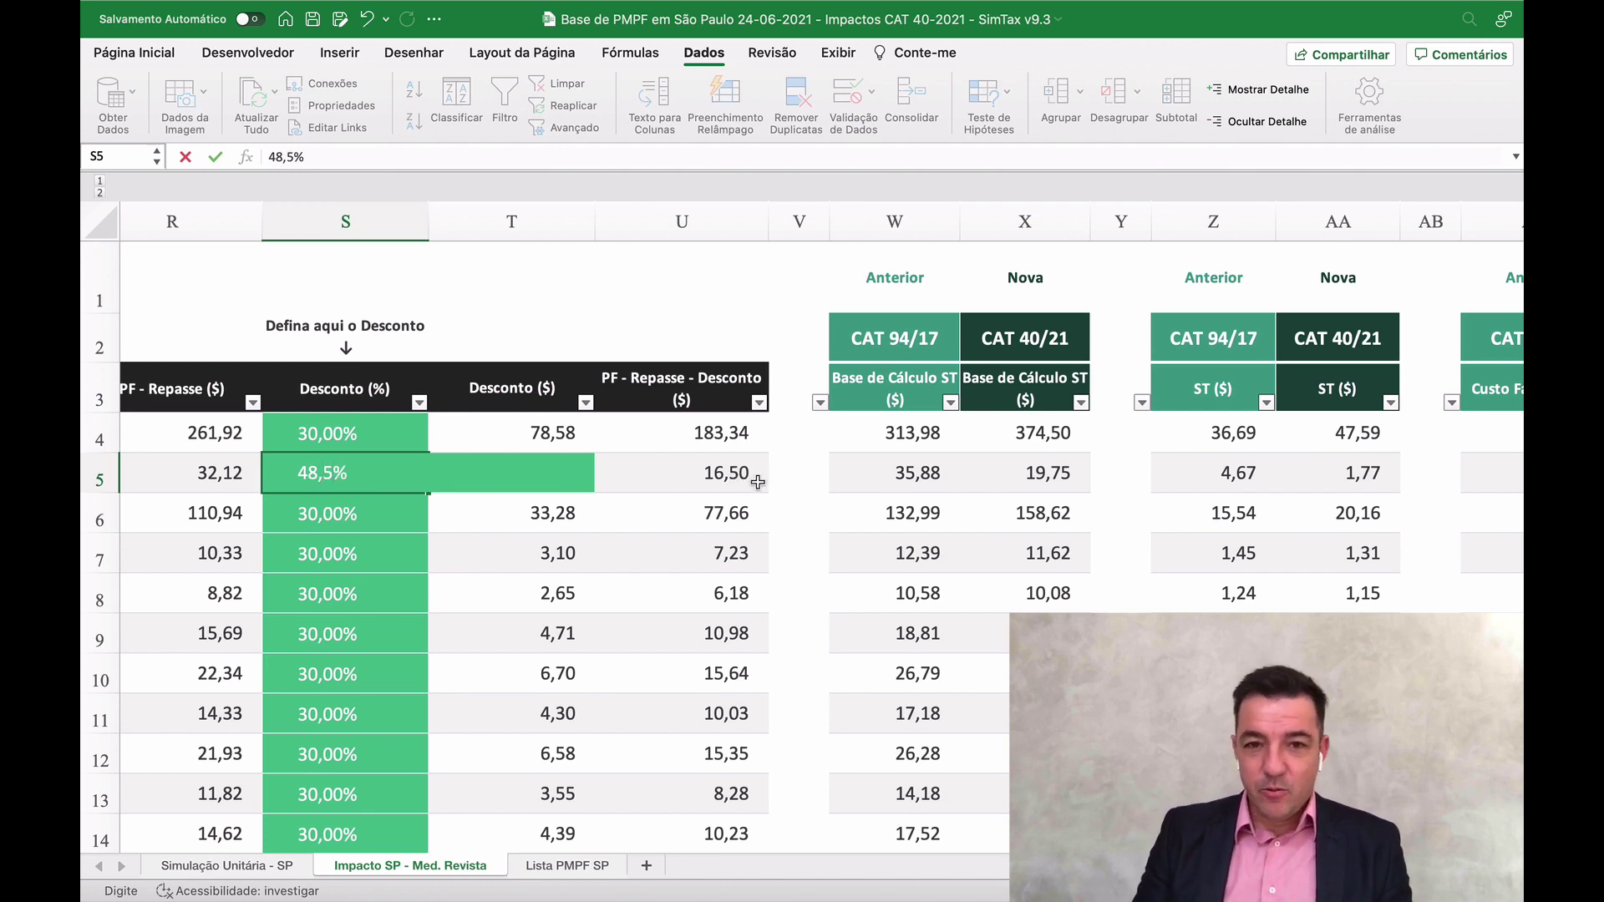
{"action": "key", "text": "Return"}
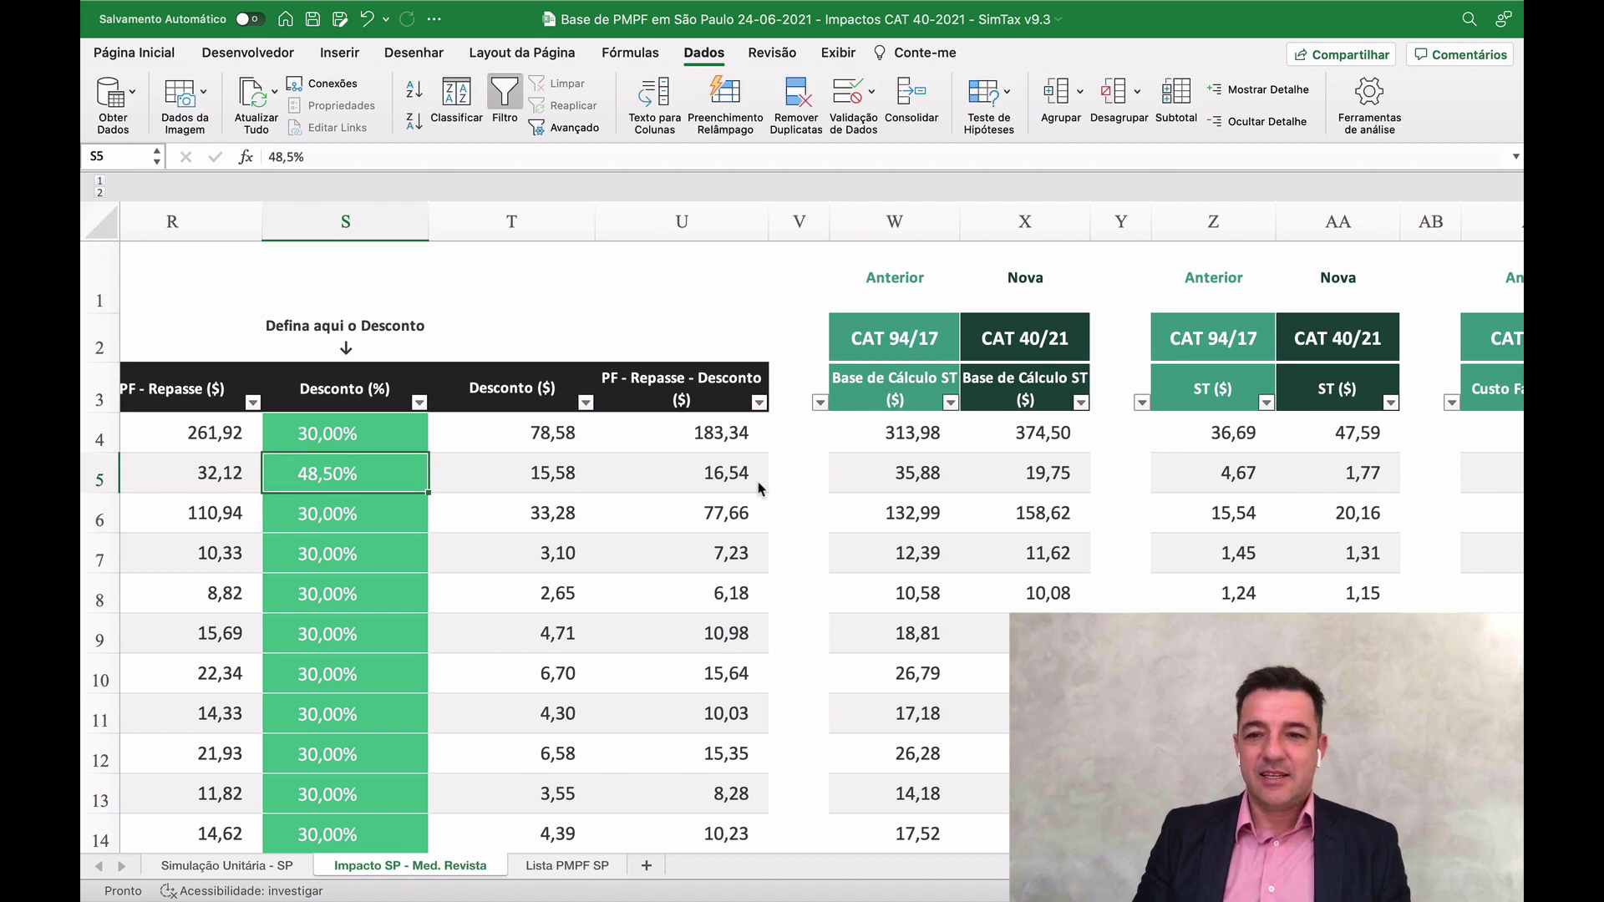
{"action": "key", "text": "Right"}
{"action": "key", "text": "Right"}
{"action": "key", "text": "Right"}
{"action": "key", "text": "Right"}
{"action": "key", "text": "Right"}
{"action": "key", "text": "Right"}
{"action": "key", "text": "Right"}
{"action": "key", "text": "Right"}
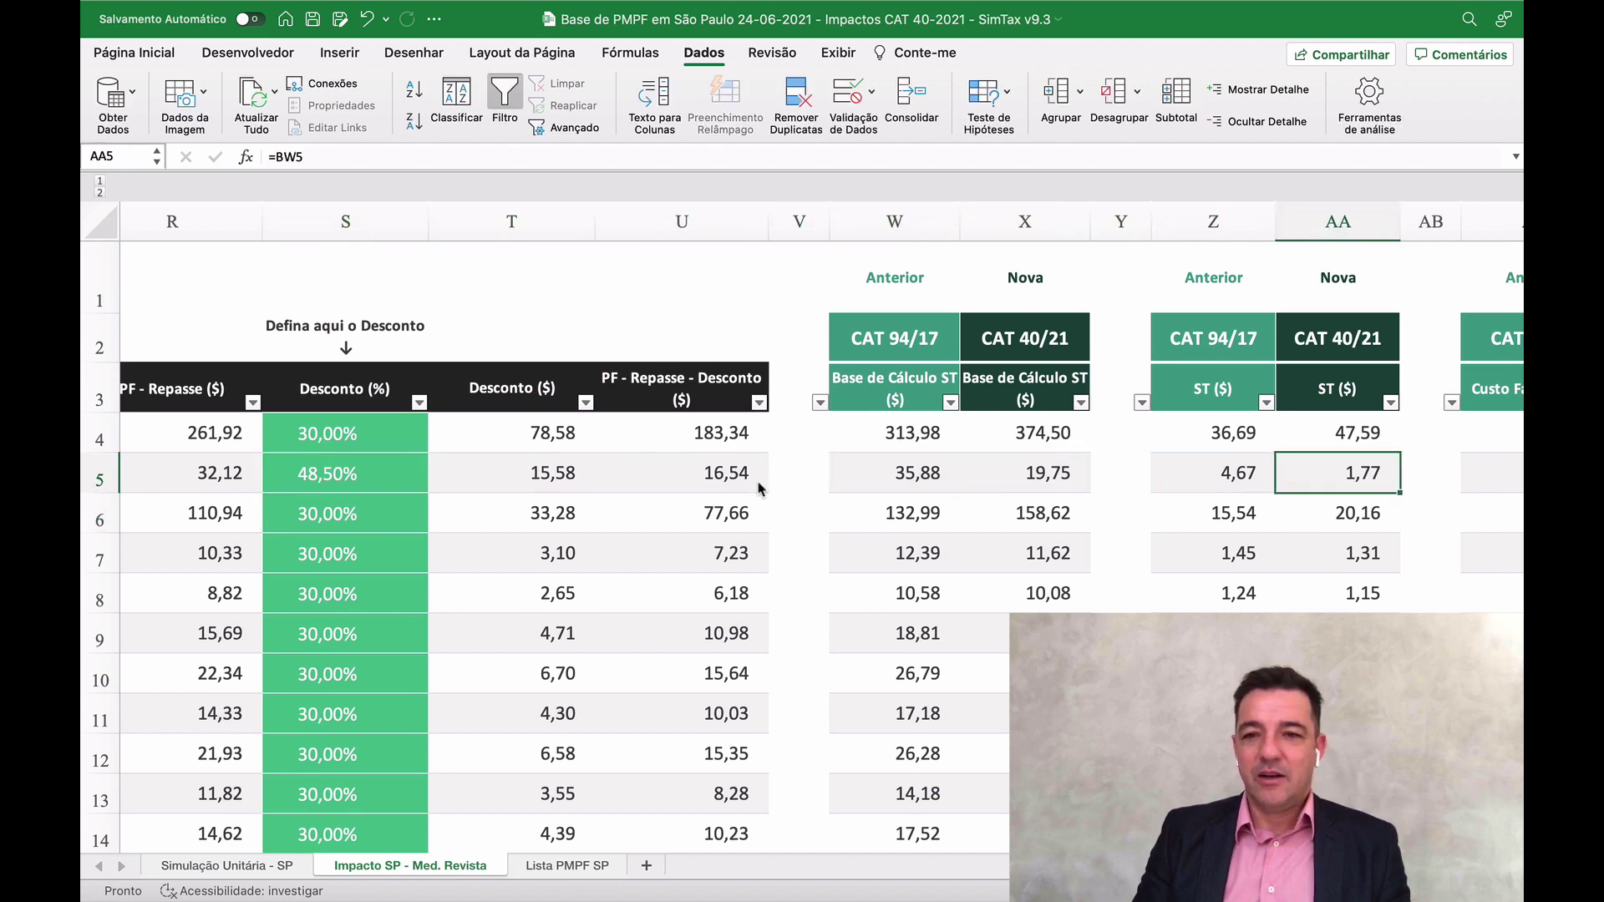
Step: Try a Desconto (%) of 48,40% in row 5
{"action": "key", "text": "Left"}
{"action": "key", "text": "Left"}
{"action": "key", "text": "Left"}
{"action": "key", "text": "Left"}
{"action": "key", "text": "Left"}
{"action": "key", "text": "Left"}
{"action": "key", "text": "Left"}
{"action": "key", "text": "Left"}
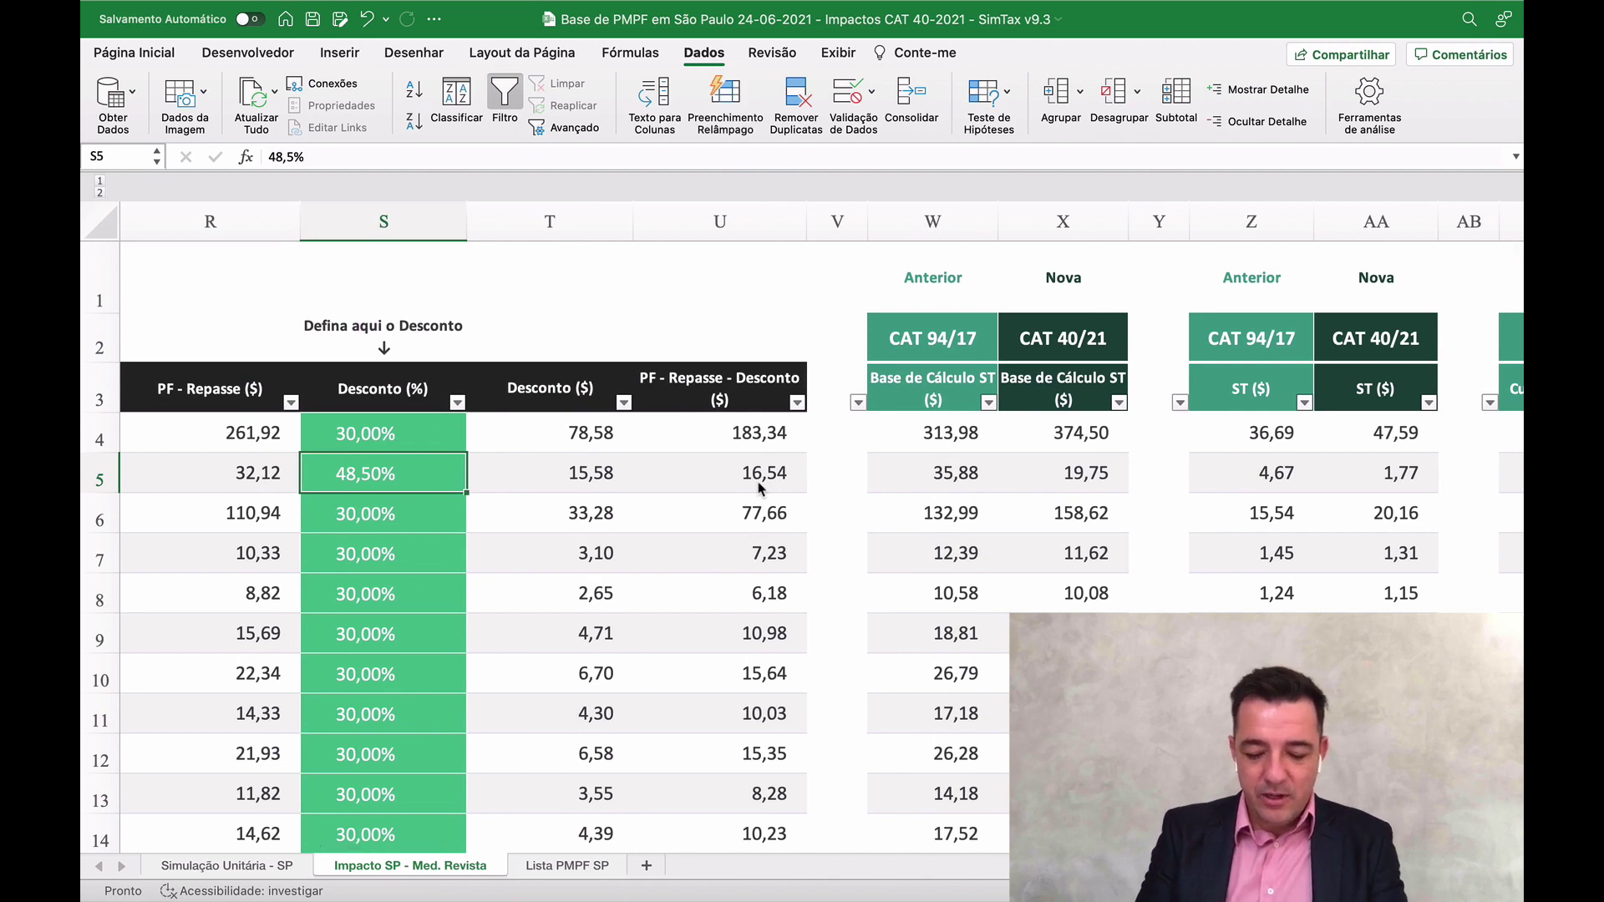
{"action": "type", "text": "48,"}
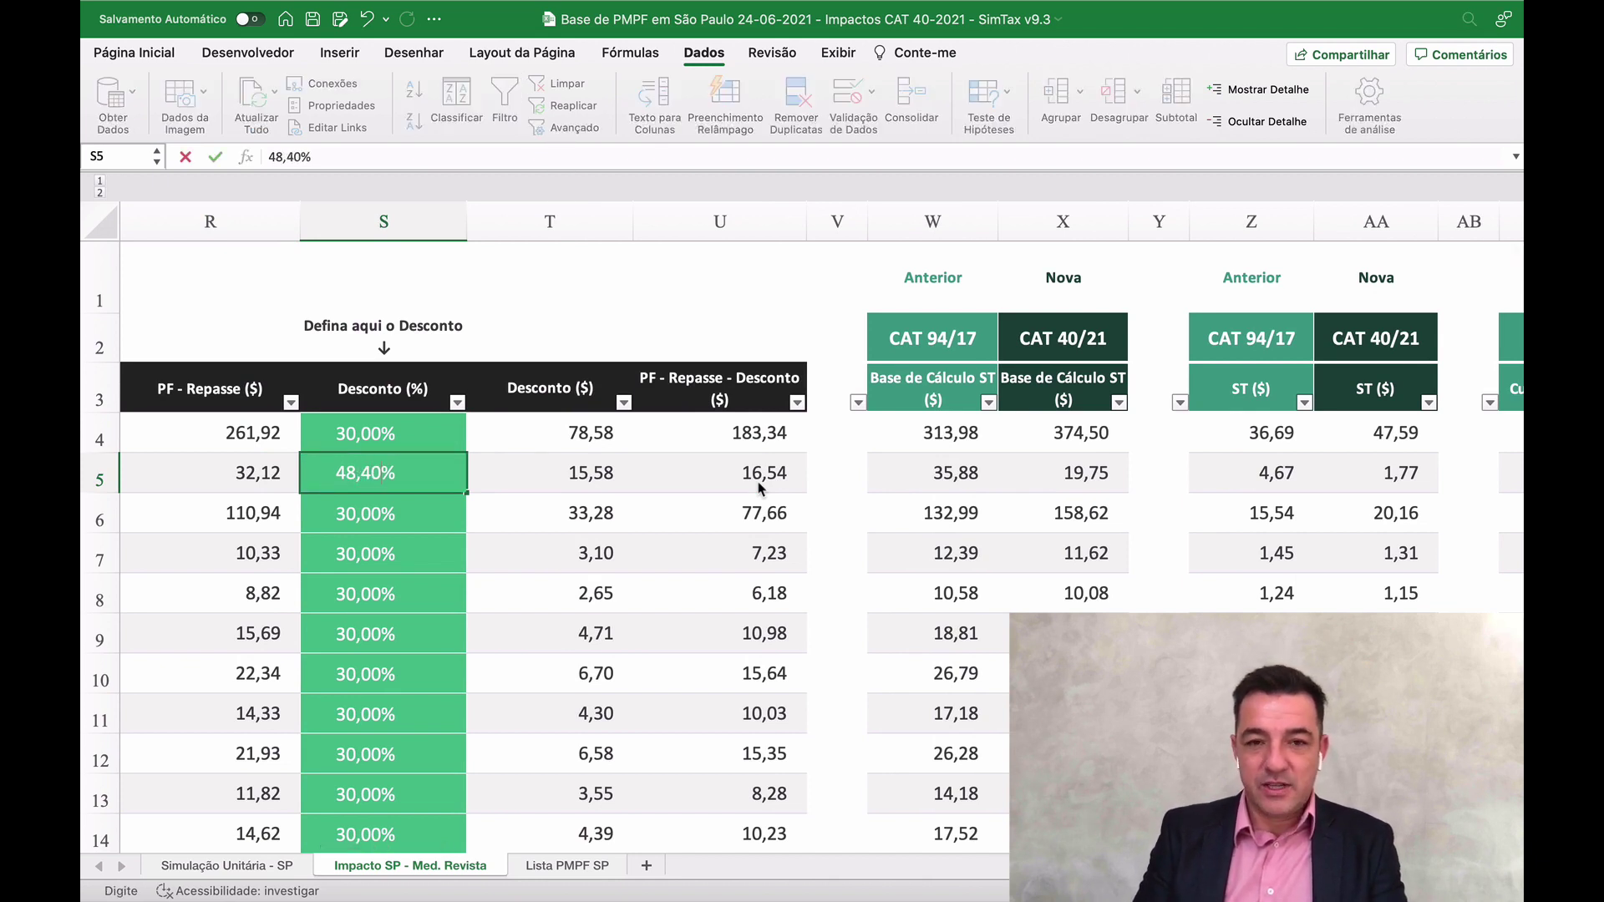
{"action": "type", "text": "40"}
{"action": "key", "text": "Return"}
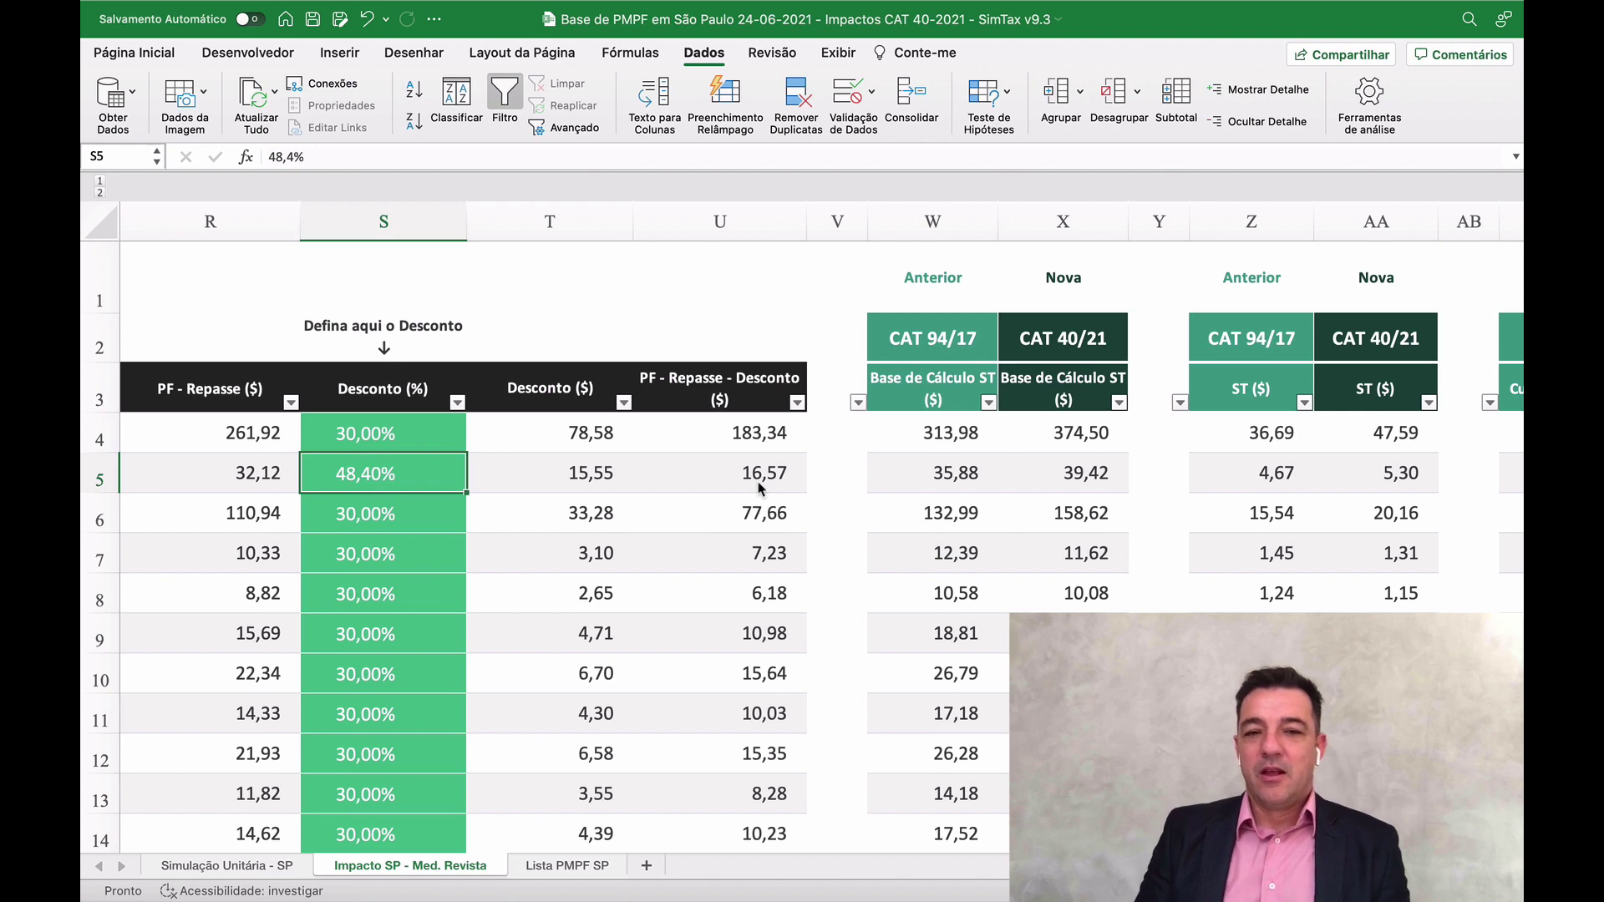
Step: Check row 5's discounted price and its CAT 40/21 ST ($), and undo the last Desconto (%) change
{"action": "key", "text": "Right"}
{"action": "key", "text": "Right"}
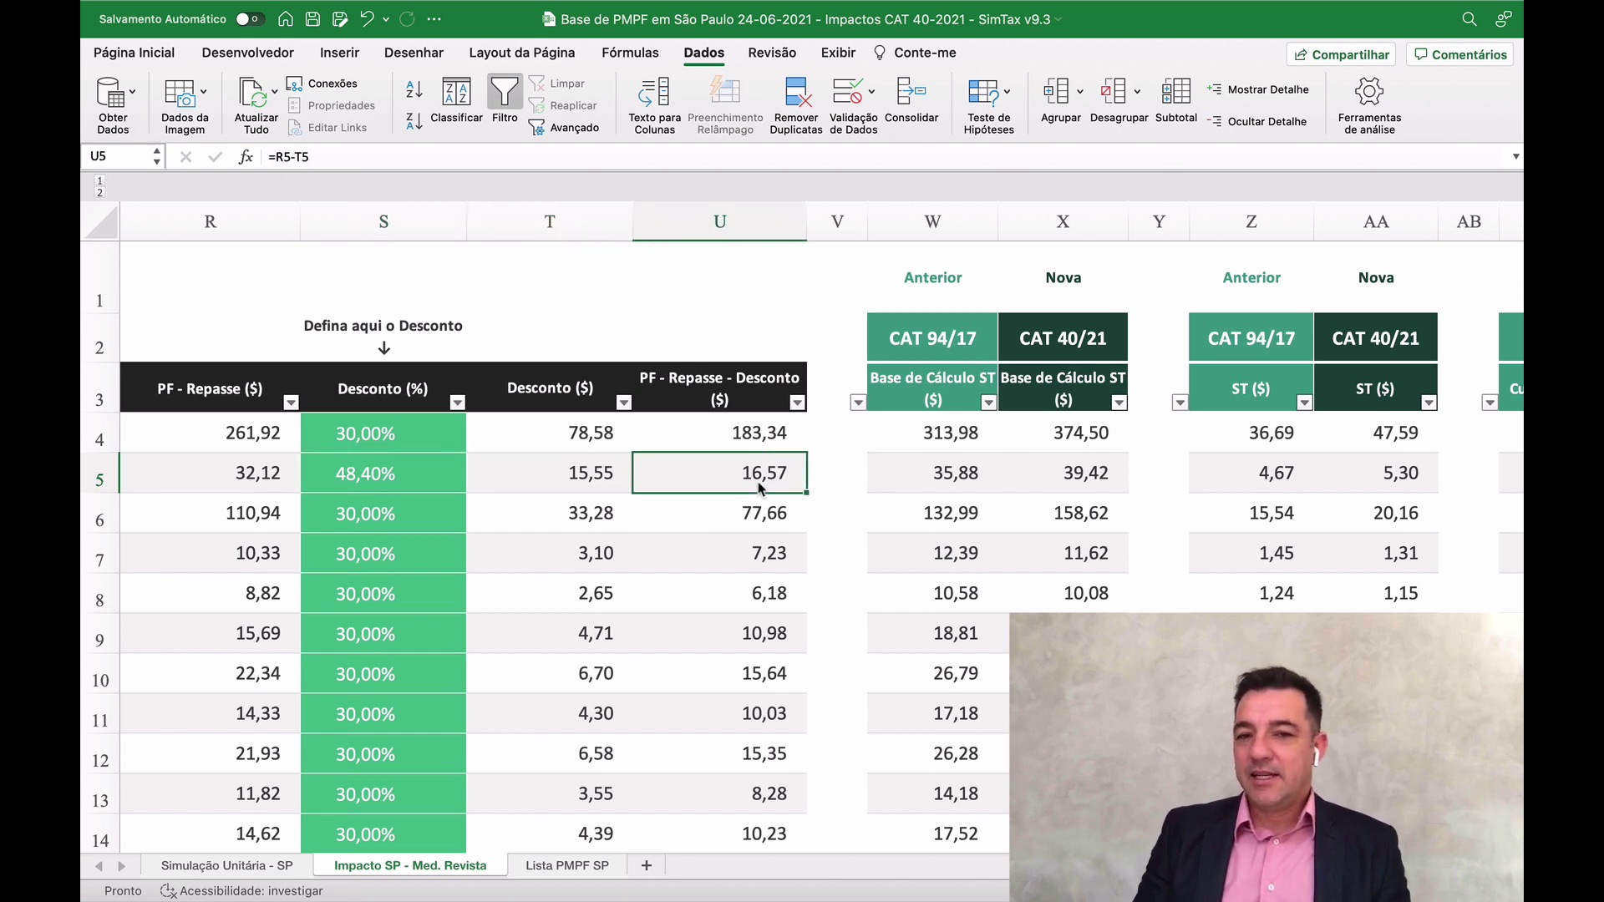
{"action": "key", "text": "Right"}
{"action": "key", "text": "Right"}
{"action": "key", "text": "Right"}
{"action": "key", "text": "Right"}
{"action": "key", "text": "Right"}
{"action": "key", "text": "Right"}
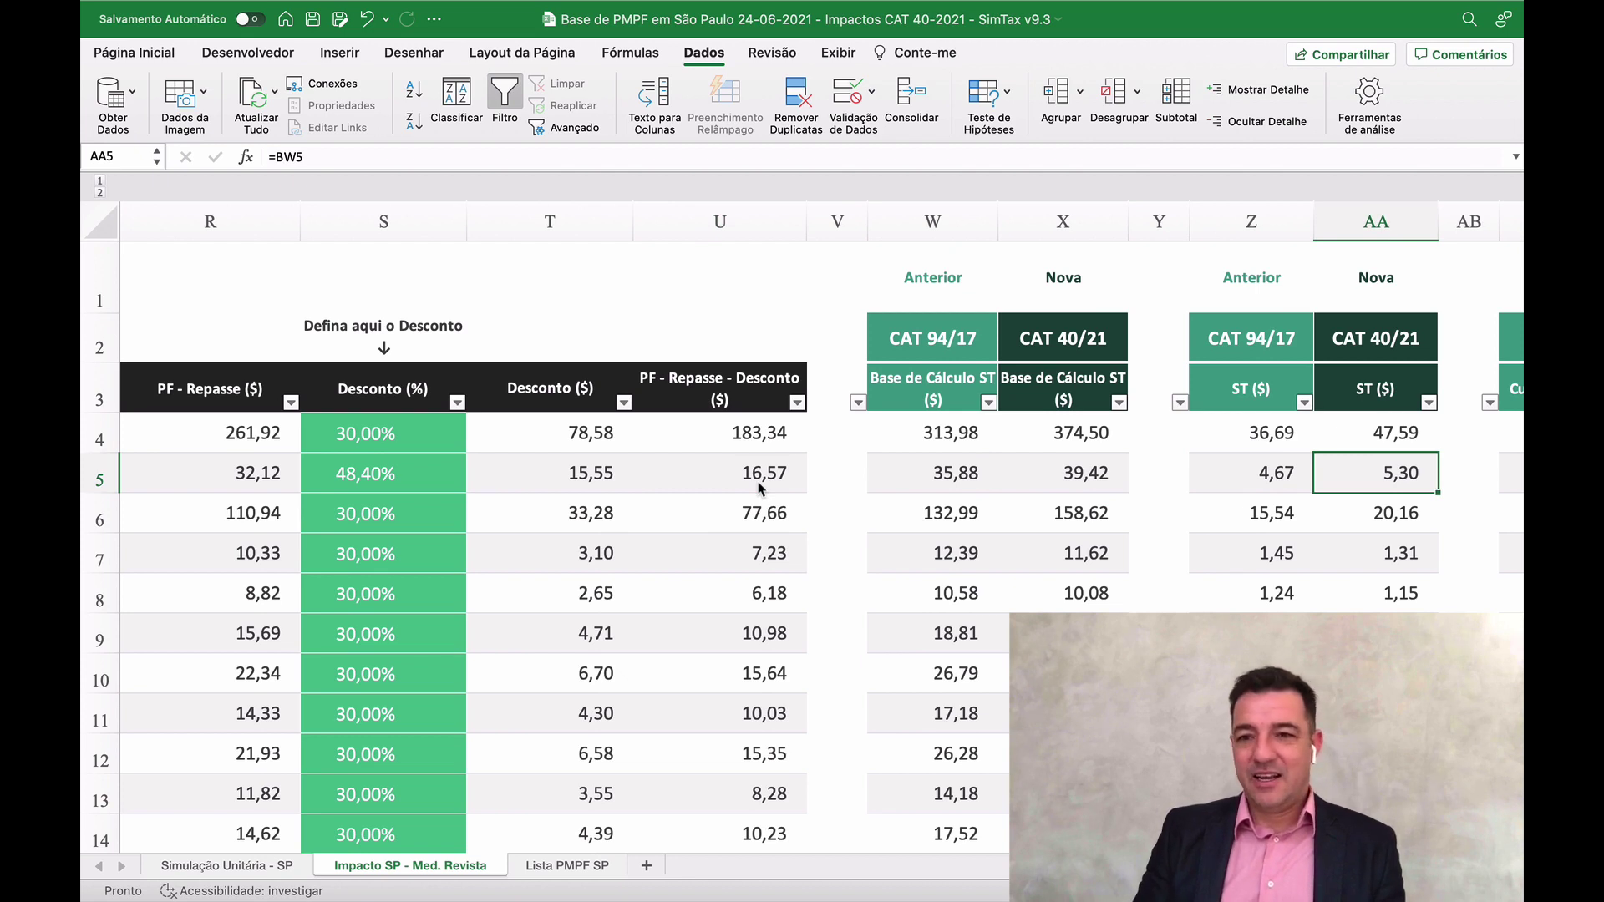
{"action": "key", "text": "super+z"}
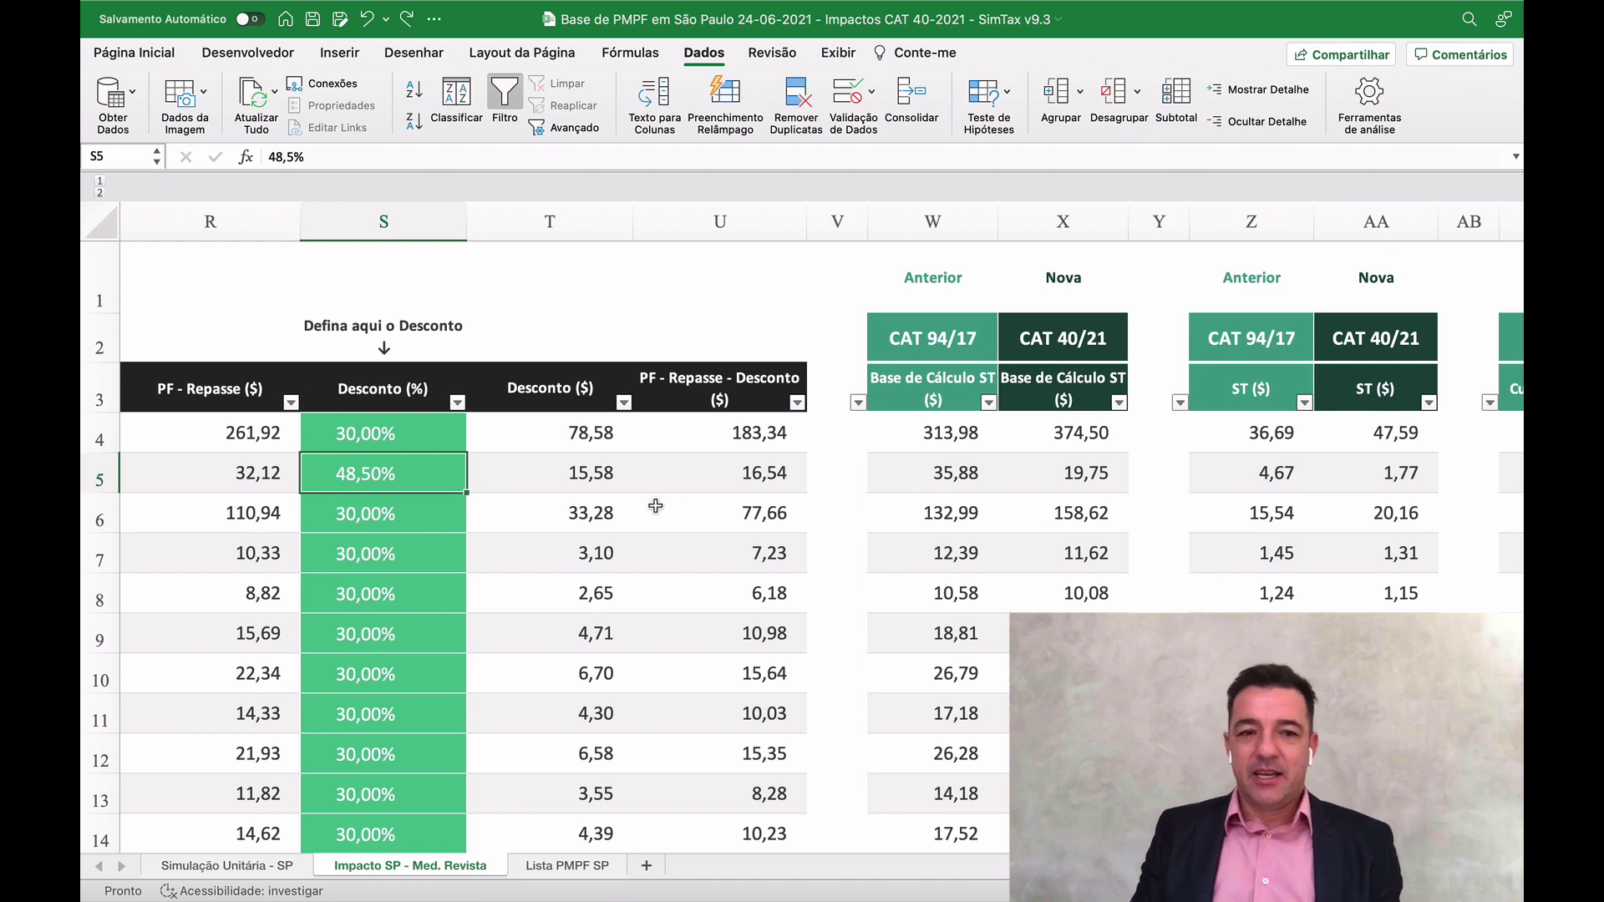
Step: Review the product details, price and discount columns alongside the ST, Custo Farmácia and cost comparison columns
{"action": "scroll", "coordinate": [655, 506], "scroll_direction": "left", "scroll_amount": 10}
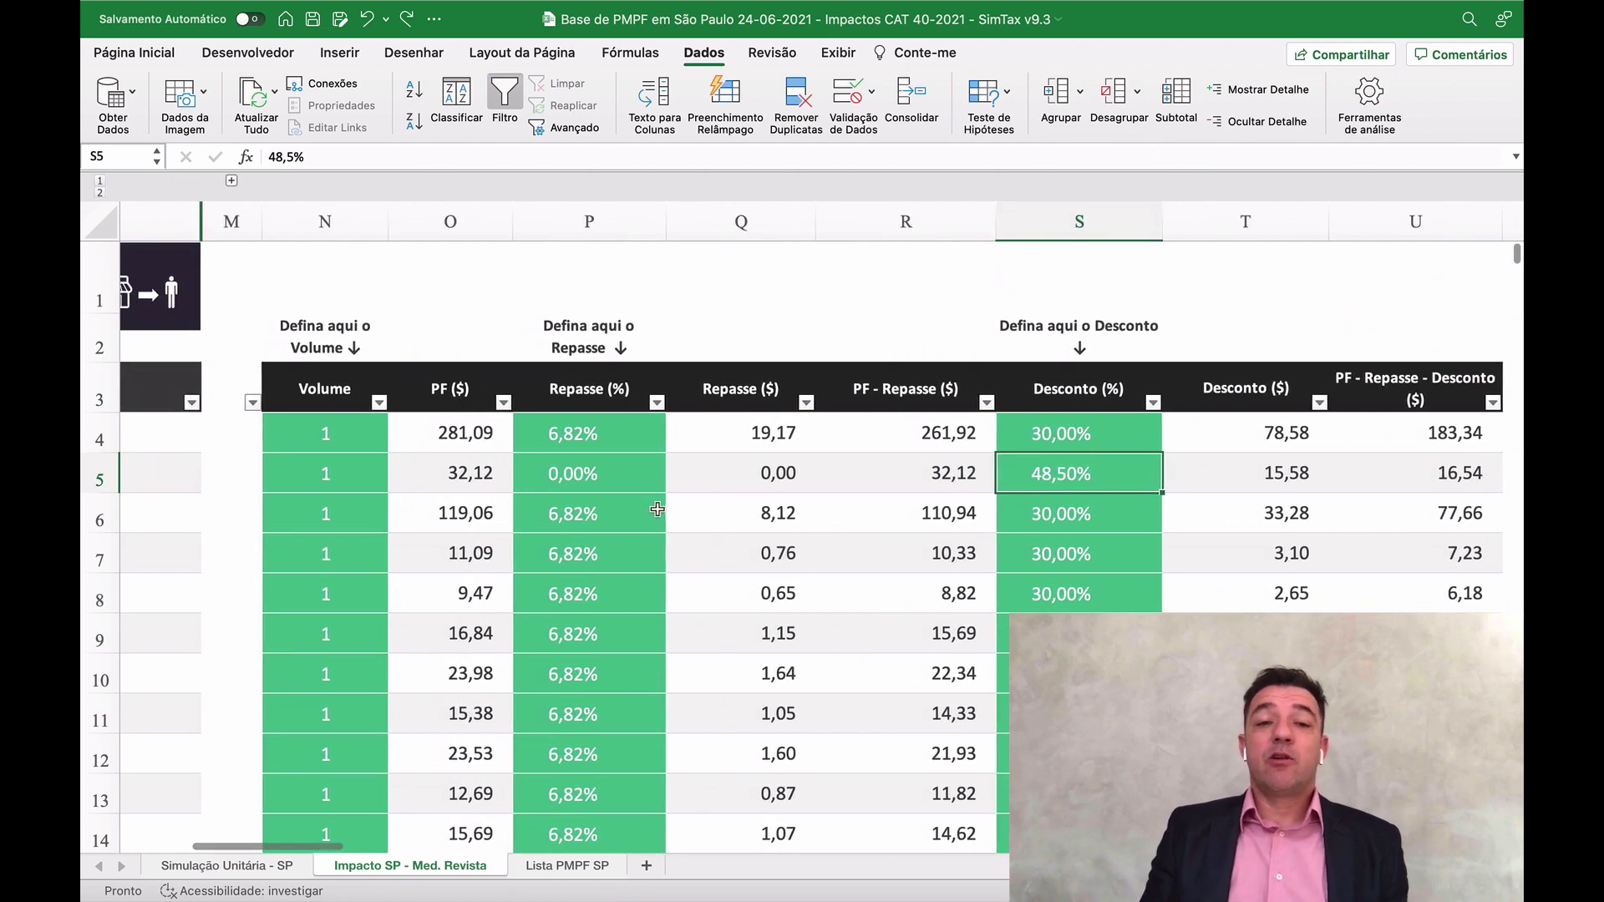
{"action": "scroll", "coordinate": [657, 514], "scroll_direction": "left", "scroll_amount": 5}
{"action": "scroll", "coordinate": [659, 518], "scroll_direction": "left", "scroll_amount": 10}
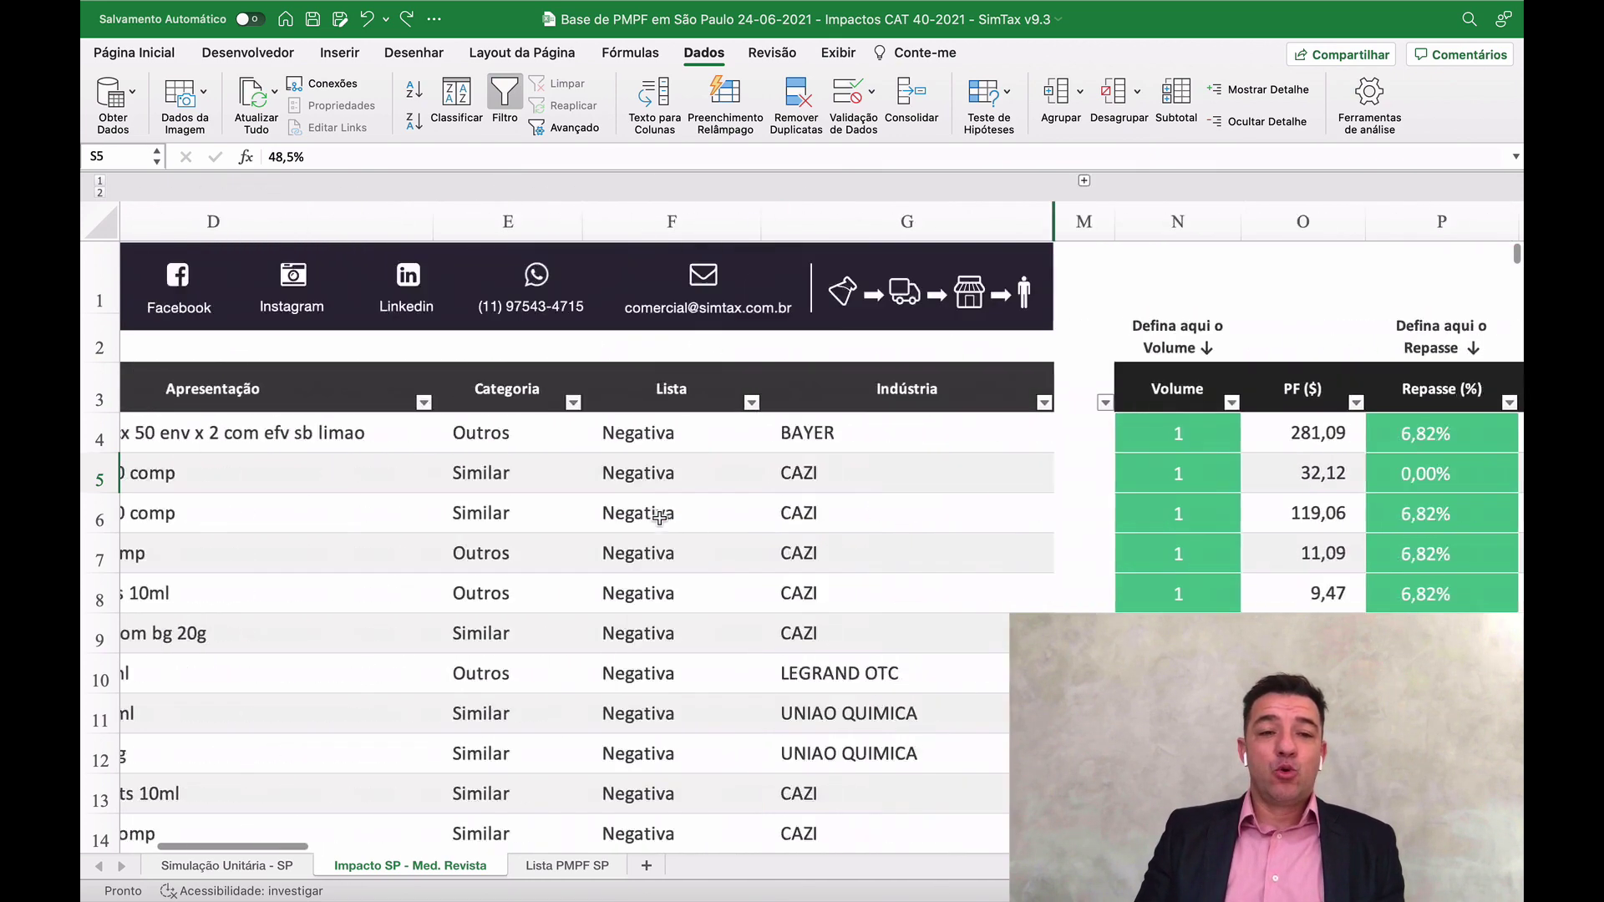
{"action": "scroll", "coordinate": [668, 517], "scroll_direction": "right", "scroll_amount": 5}
{"action": "scroll", "coordinate": [675, 516], "scroll_direction": "right", "scroll_amount": 10}
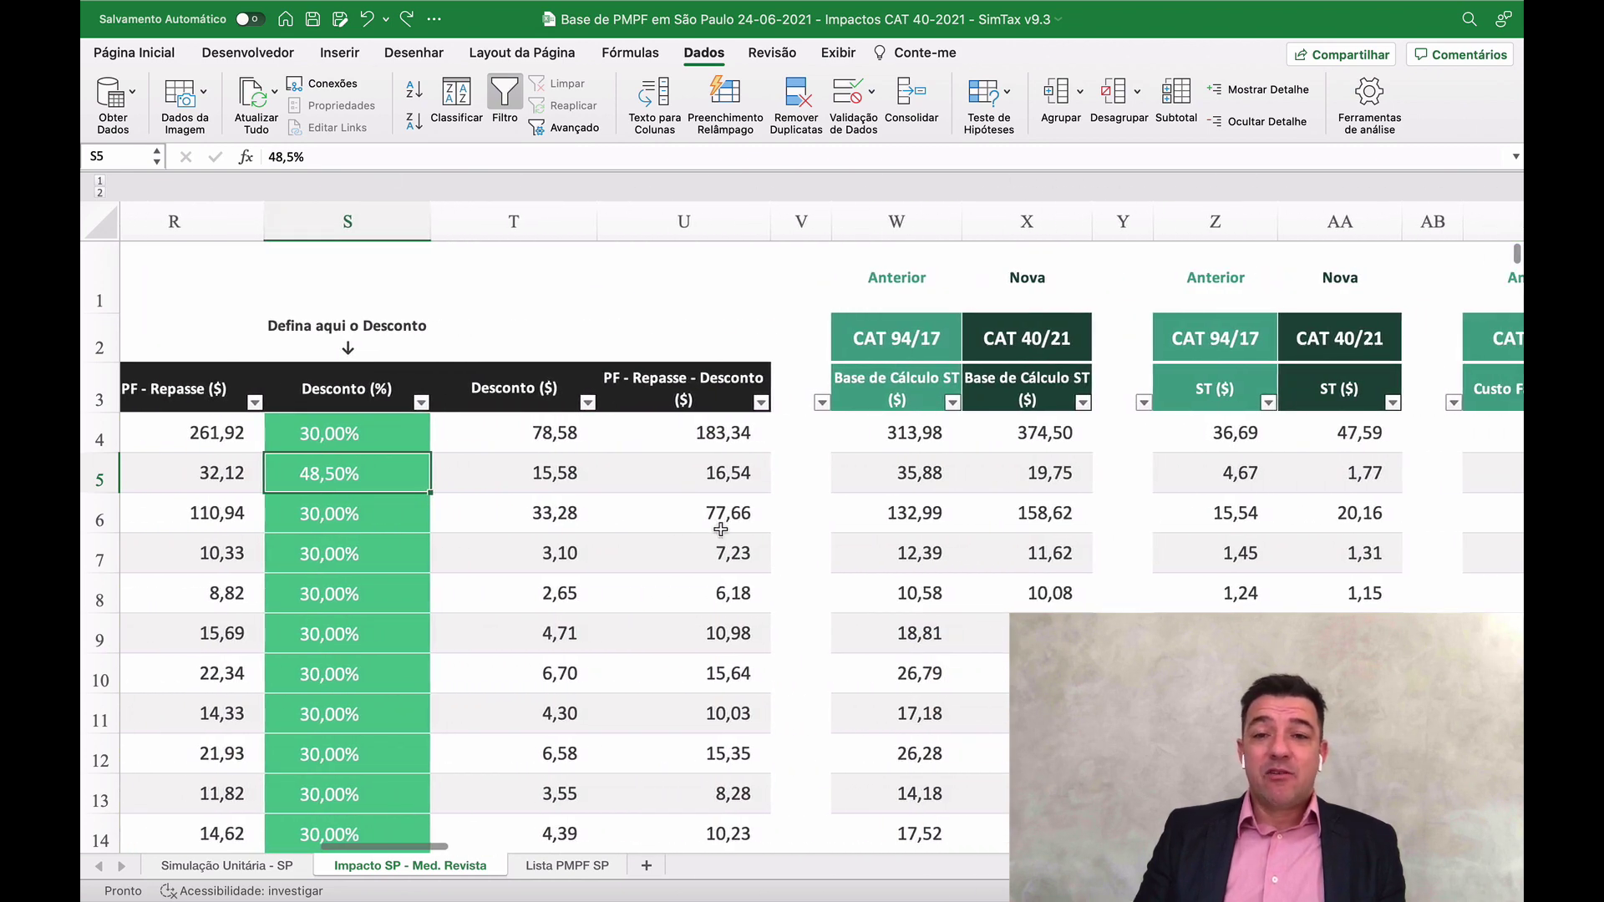
{"action": "scroll", "coordinate": [719, 528], "scroll_direction": "right", "scroll_amount": 3}
{"action": "scroll", "coordinate": [721, 528], "scroll_direction": "right", "scroll_amount": 5}
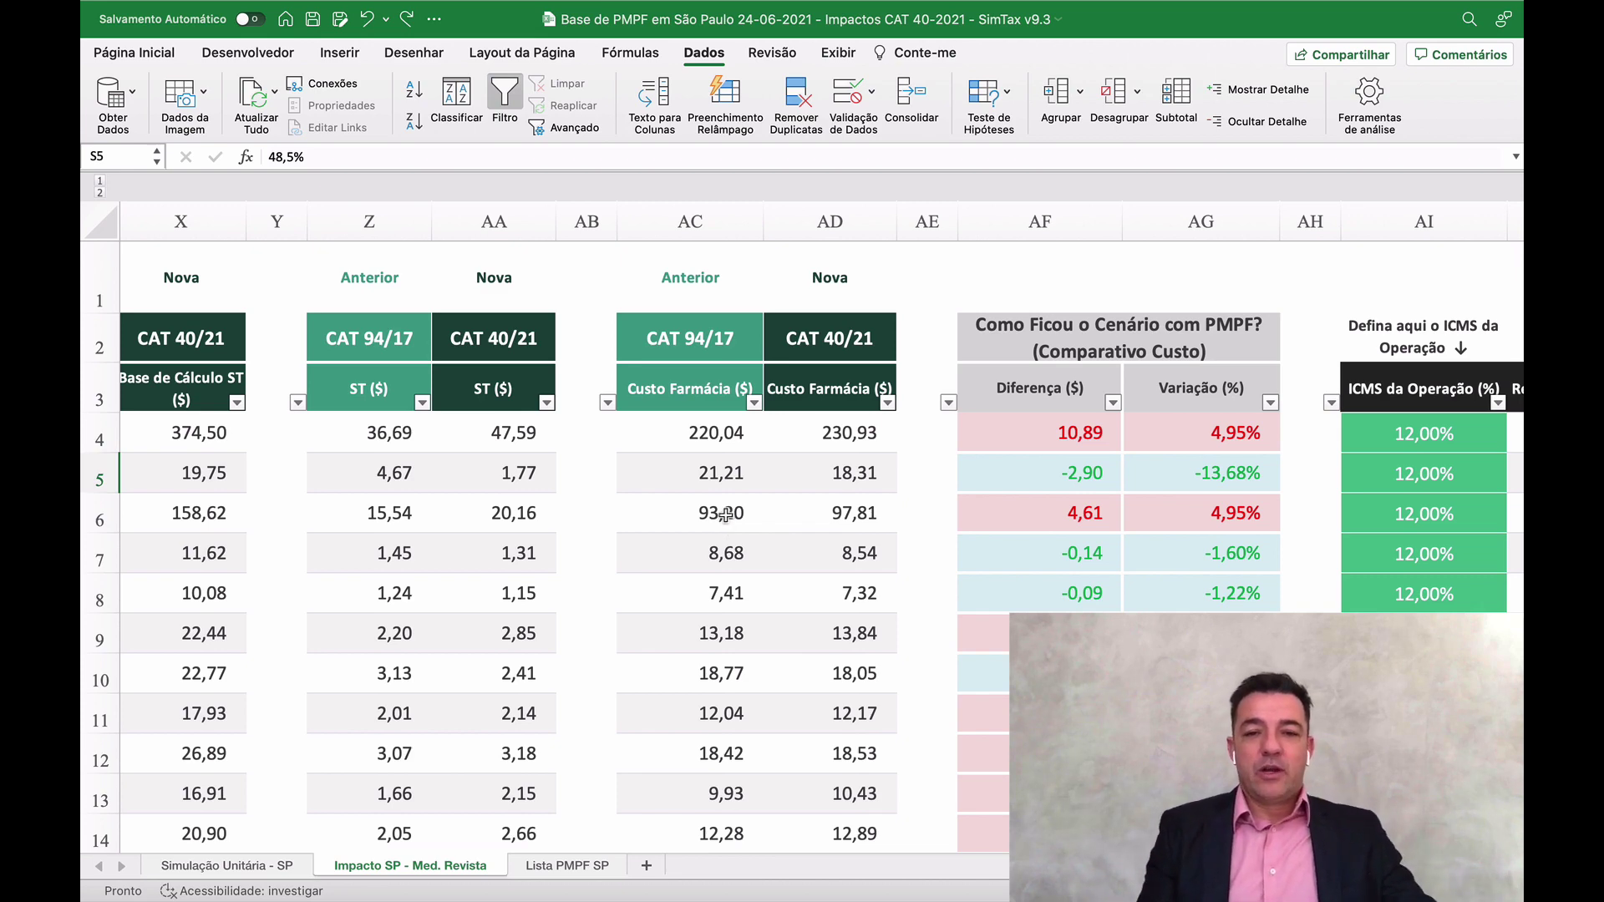
{"action": "scroll", "coordinate": [725, 513], "scroll_direction": "left", "scroll_amount": 15}
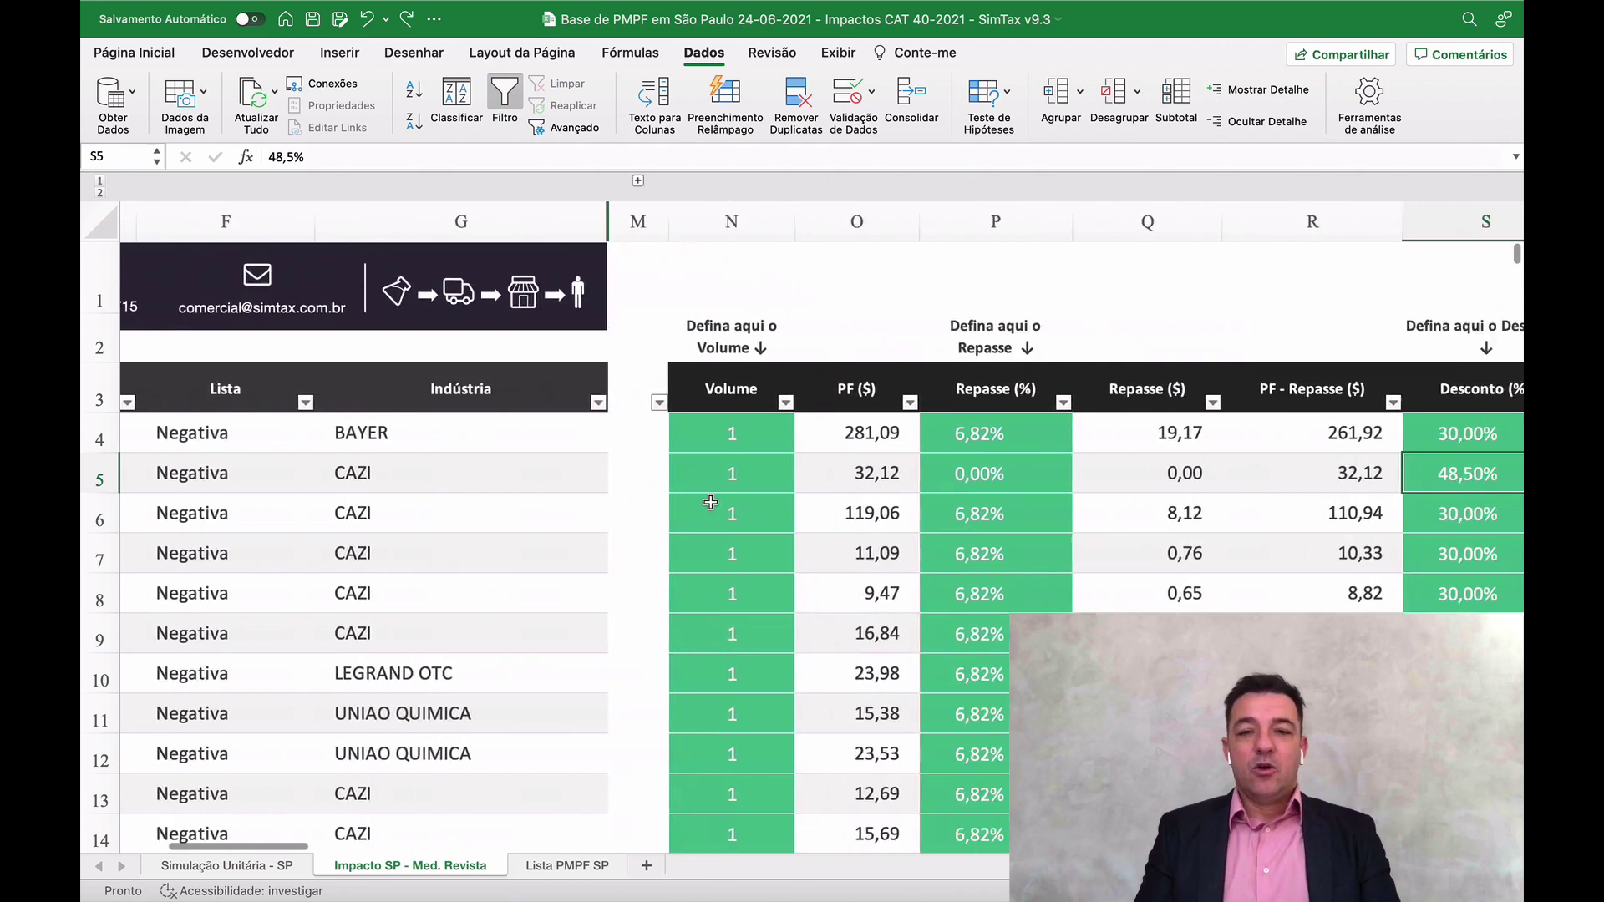
Step: Set the Volume to 100 in row 4 and 12 in row 5
{"action": "scroll", "coordinate": [710, 502], "scroll_direction": "right", "scroll_amount": 5}
{"action": "left_click", "coordinate": [214, 440]}
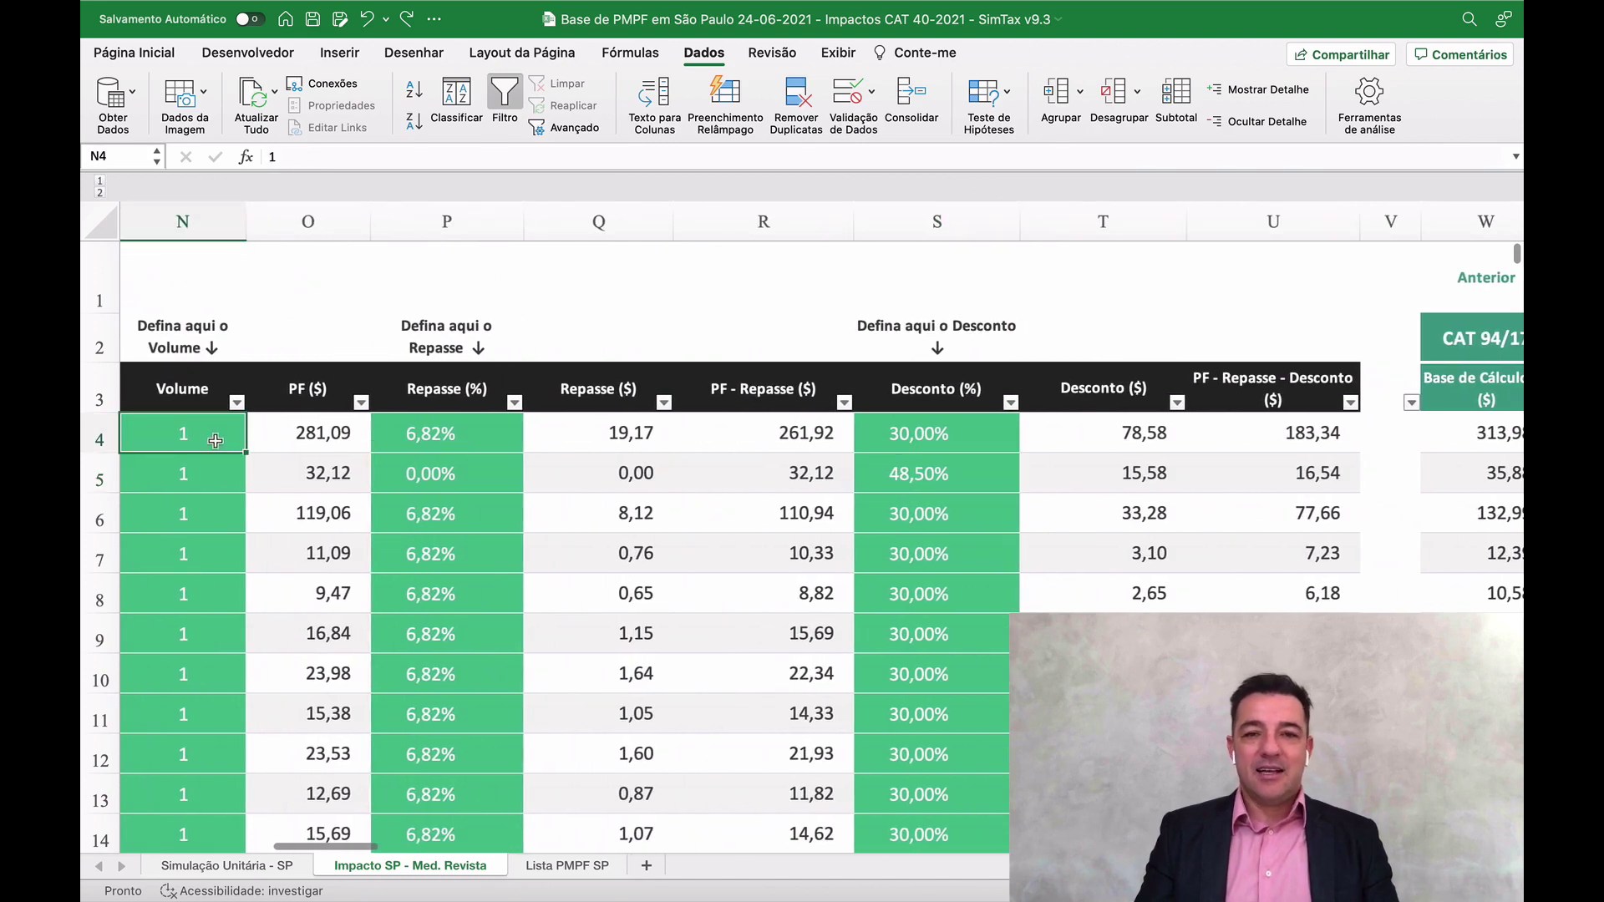
{"action": "scroll", "coordinate": [268, 528], "scroll_direction": "down", "scroll_amount": 5}
{"action": "scroll", "coordinate": [268, 530], "scroll_direction": "up", "scroll_amount": 5}
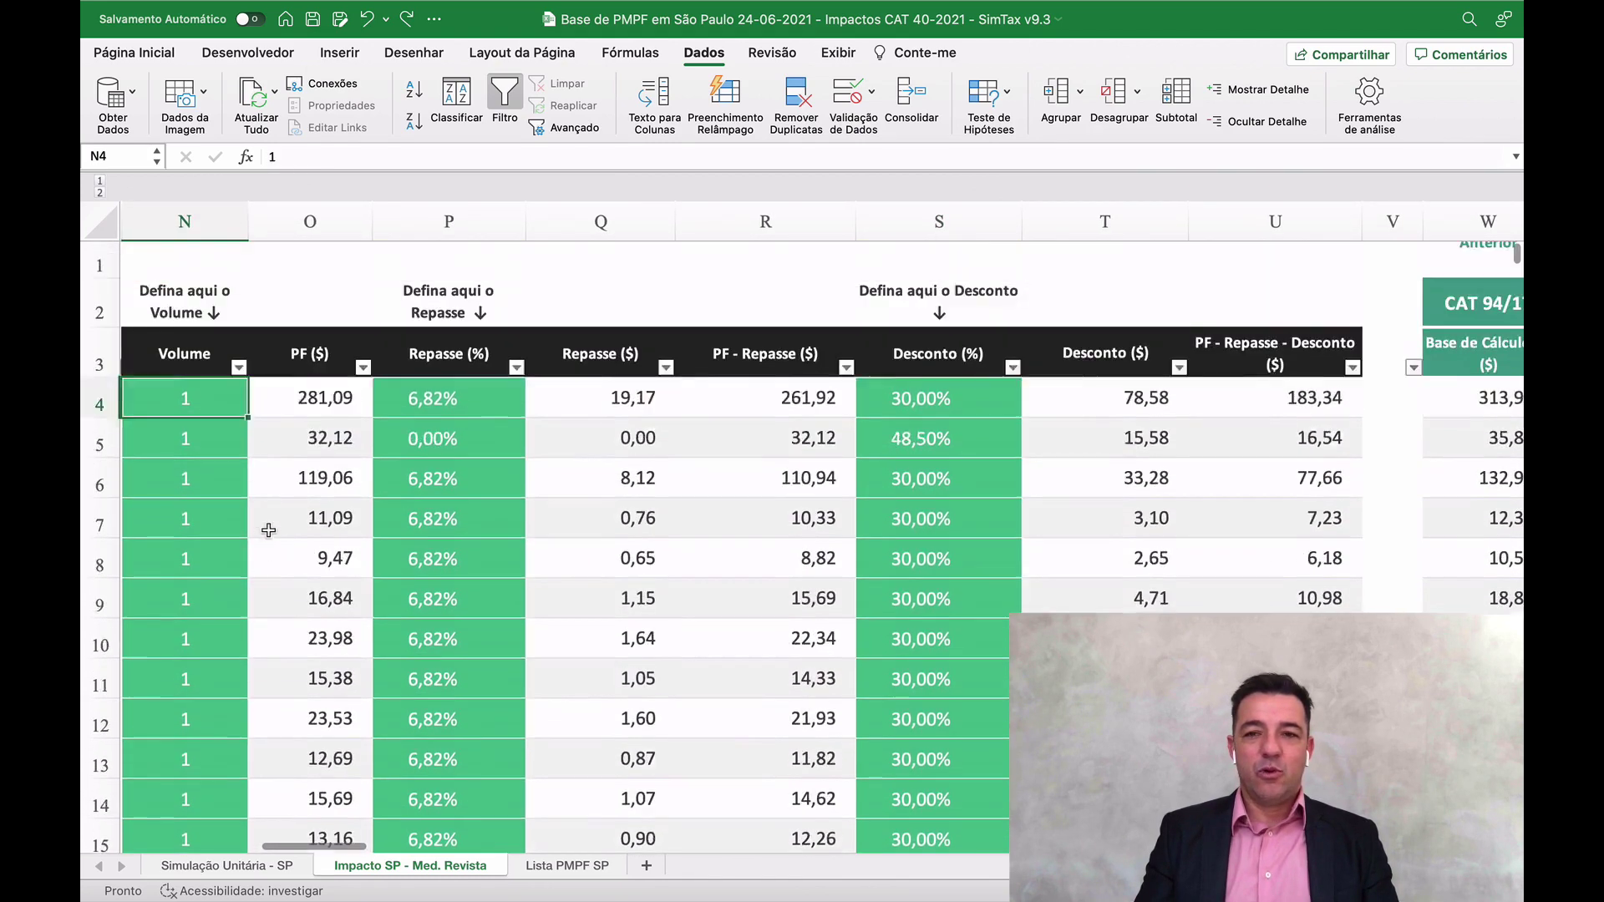
{"action": "scroll", "coordinate": [268, 530], "scroll_direction": "up", "scroll_amount": 1}
{"action": "scroll", "coordinate": [762, 513], "scroll_direction": "right", "scroll_amount": 5}
{"action": "scroll", "coordinate": [762, 513], "scroll_direction": "left", "scroll_amount": 6}
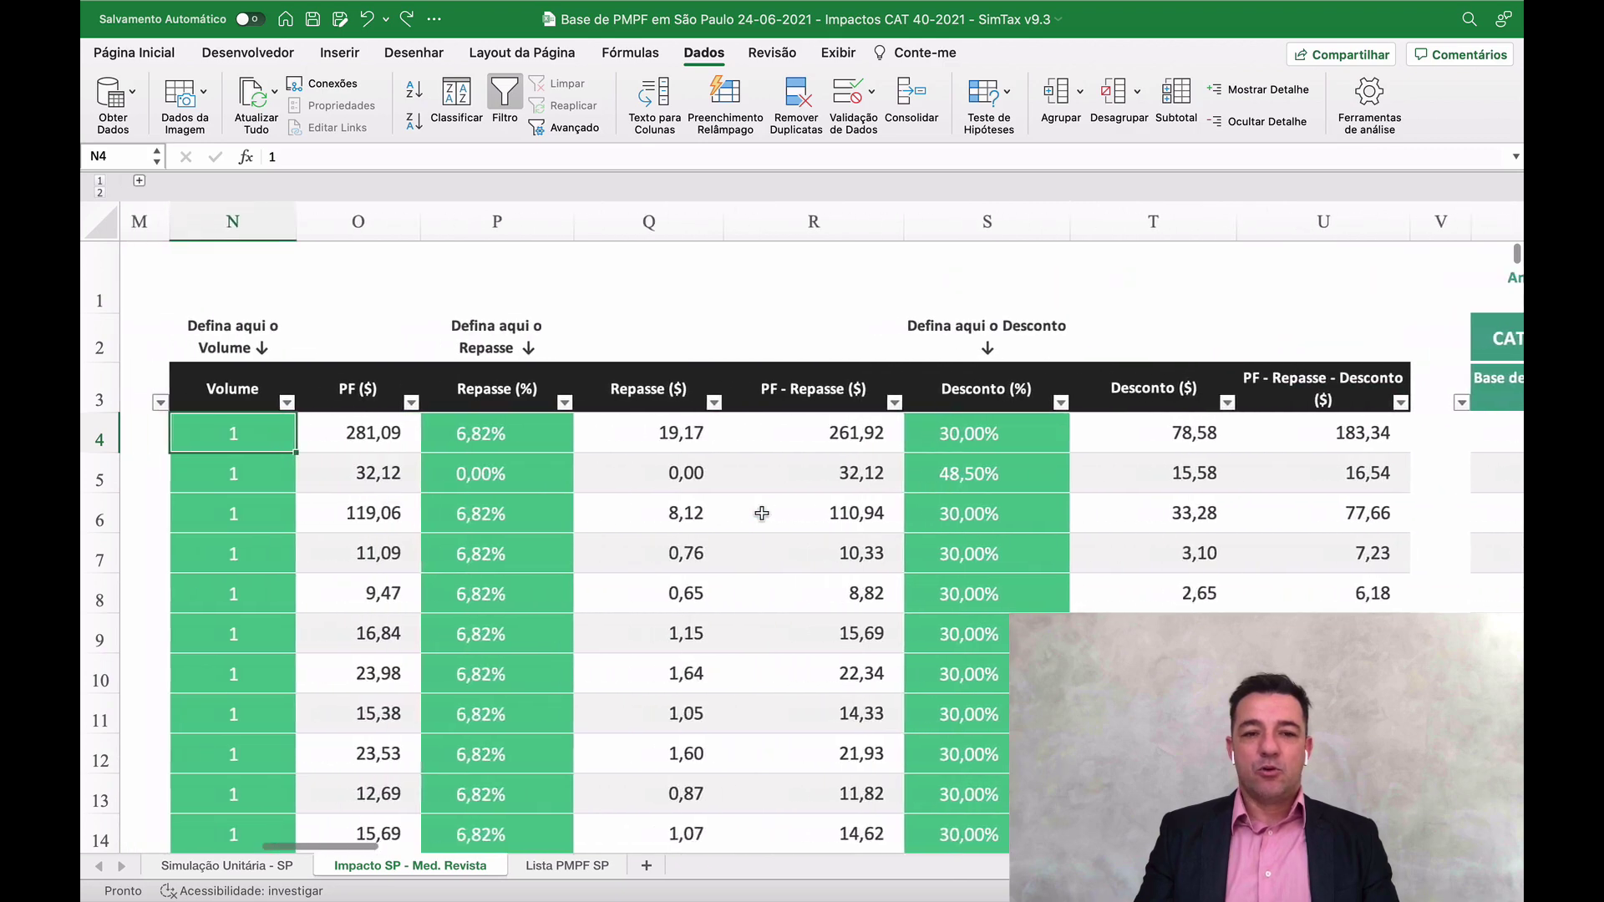
{"action": "scroll", "coordinate": [761, 512], "scroll_direction": "left", "scroll_amount": 1}
{"action": "type", "text": "100"}
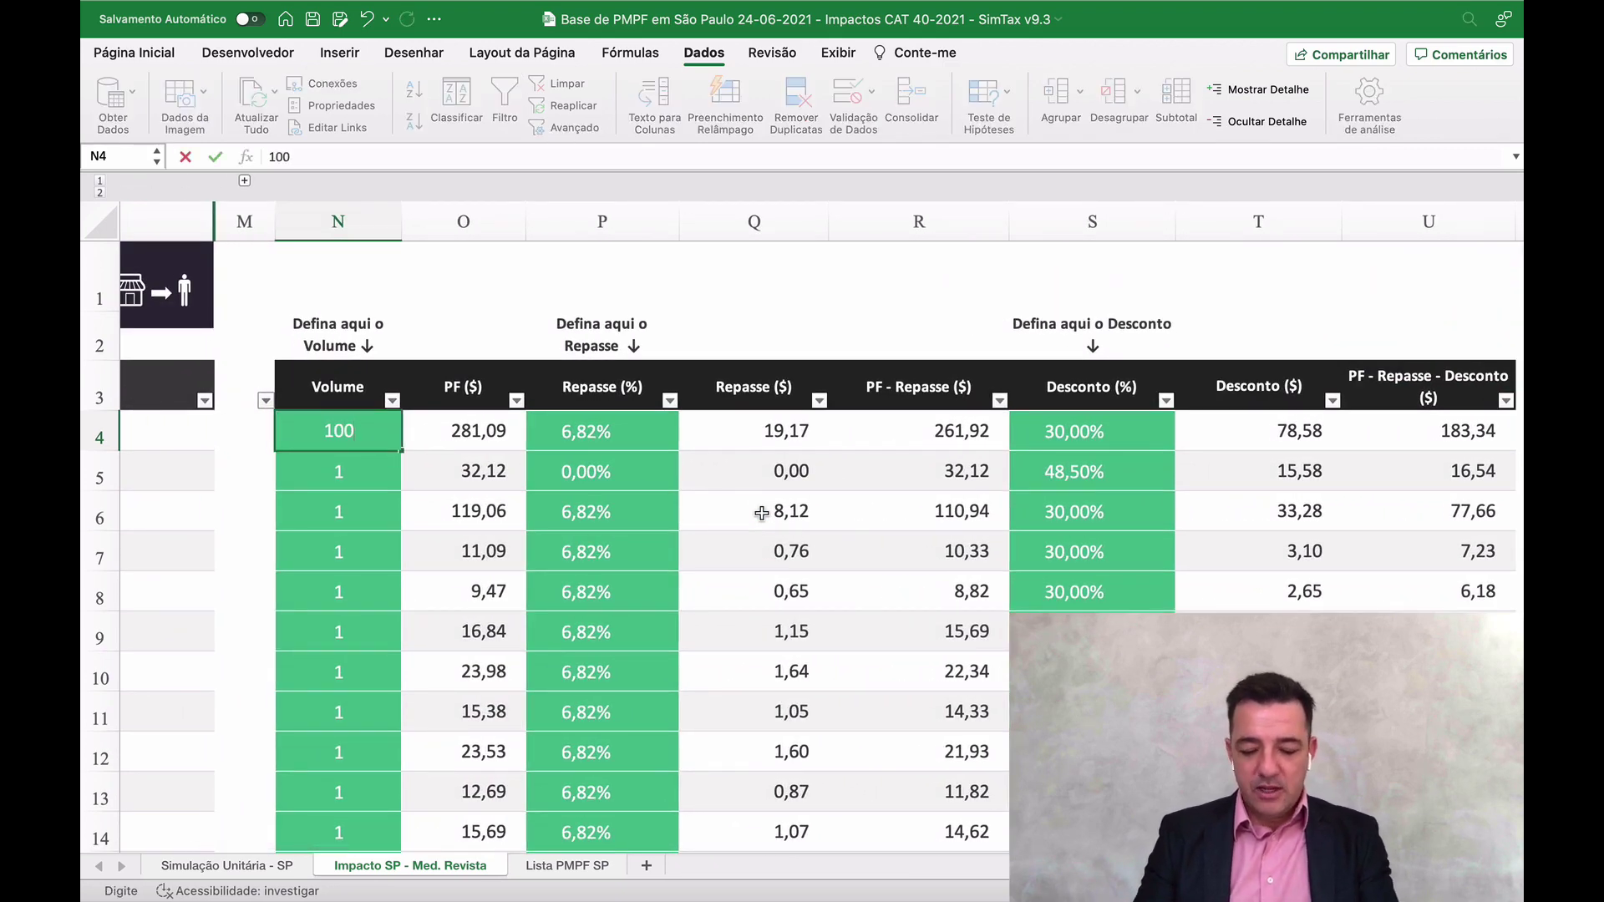
{"action": "key", "text": "Return"}
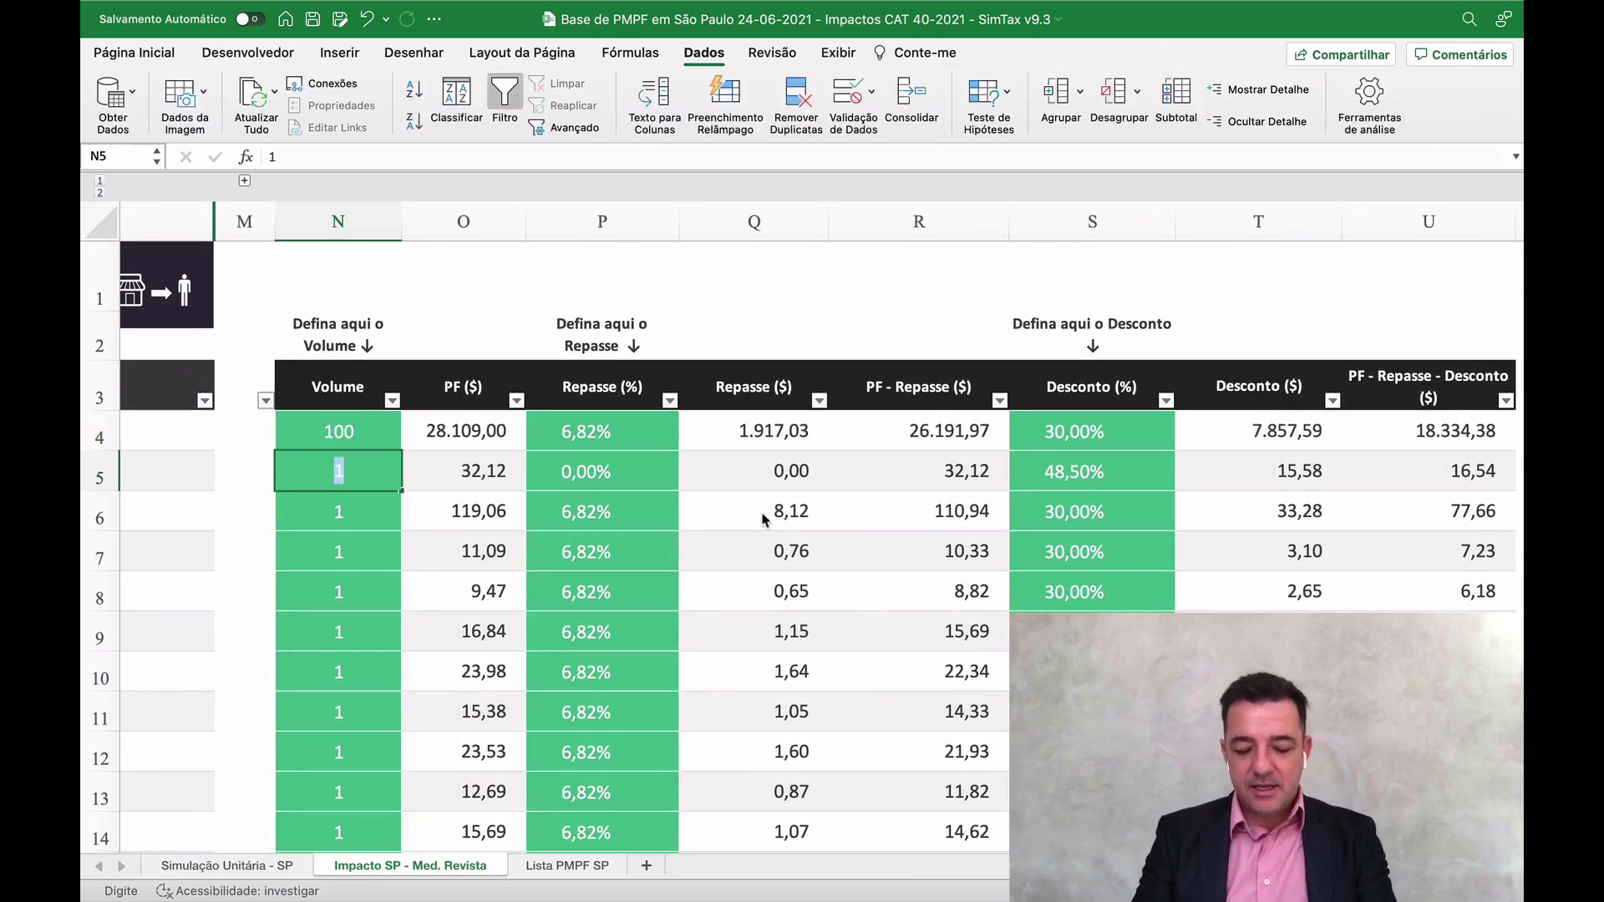
{"action": "type", "text": "12"}
{"action": "key", "text": "Return"}
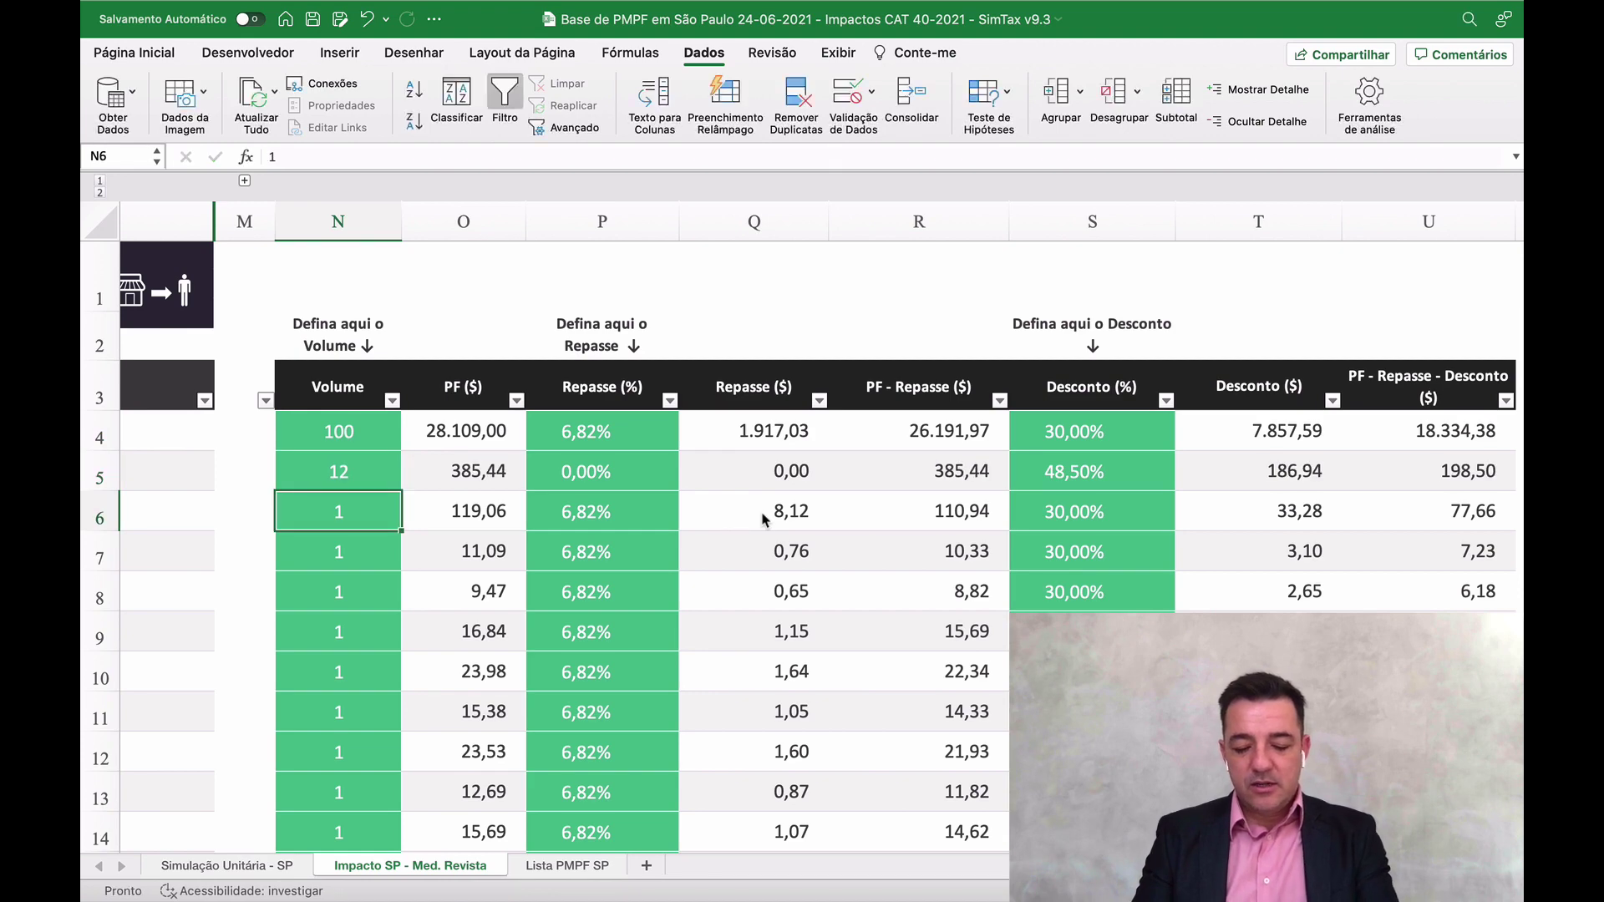
Step: Set the Volume to 45 in row 6 and 60 in row 7
{"action": "type", "text": "45"}
{"action": "key", "text": "Return"}
{"action": "type", "text": "60"}
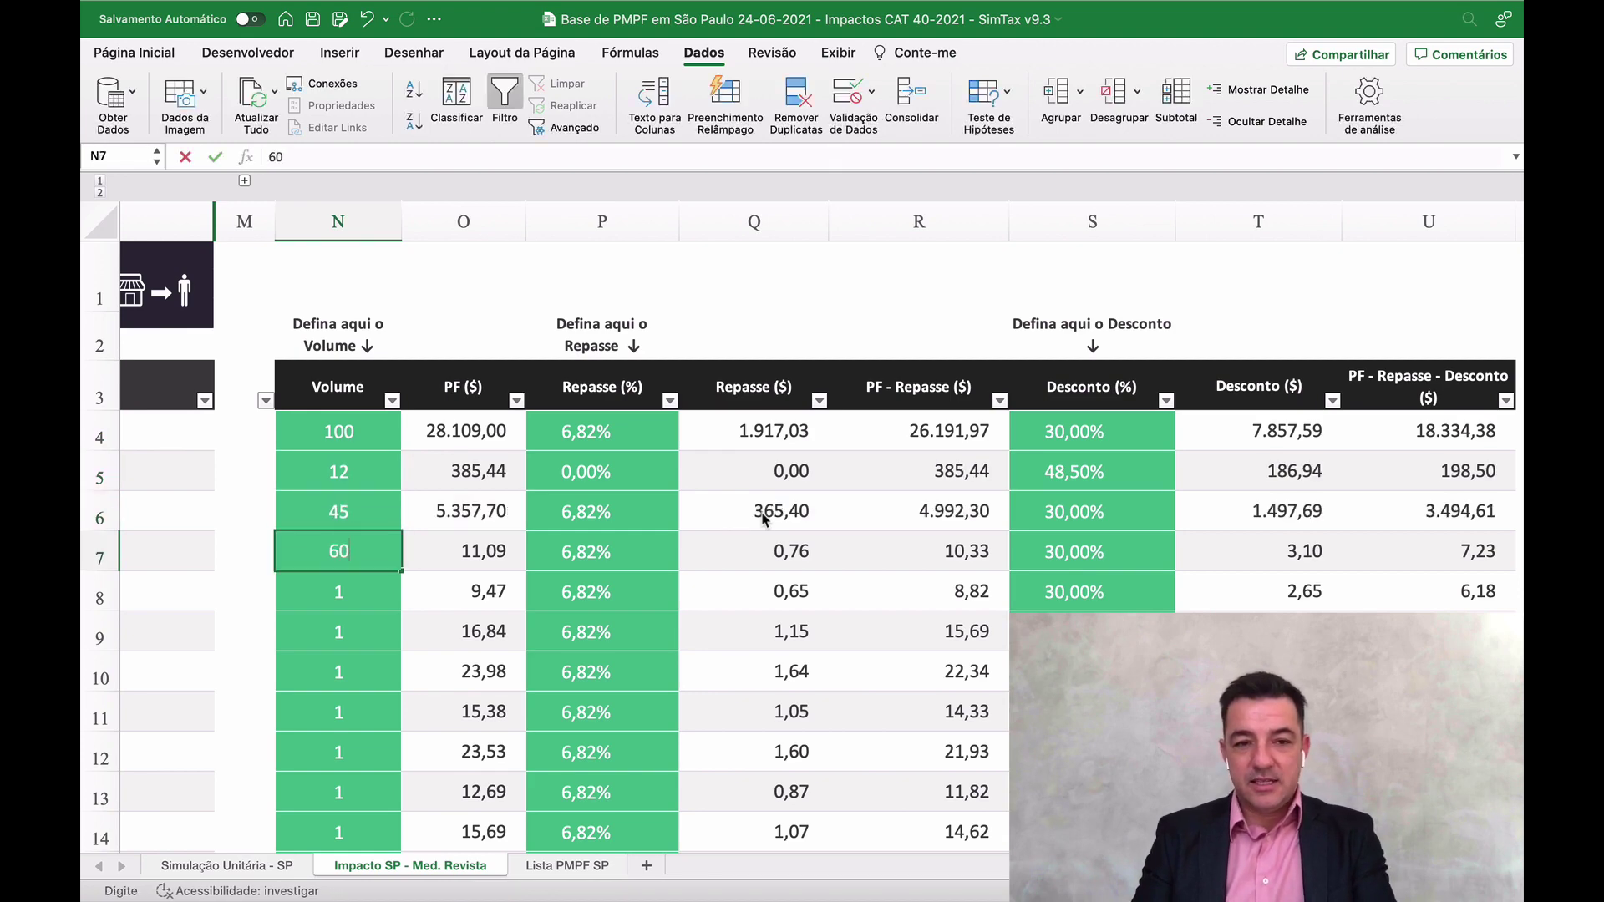
{"action": "key", "text": "Return"}
Step: Filter the Volume column to exclude the rows with a volume of 1
{"action": "scroll", "coordinate": [915, 594], "scroll_direction": "right", "scroll_amount": 1}
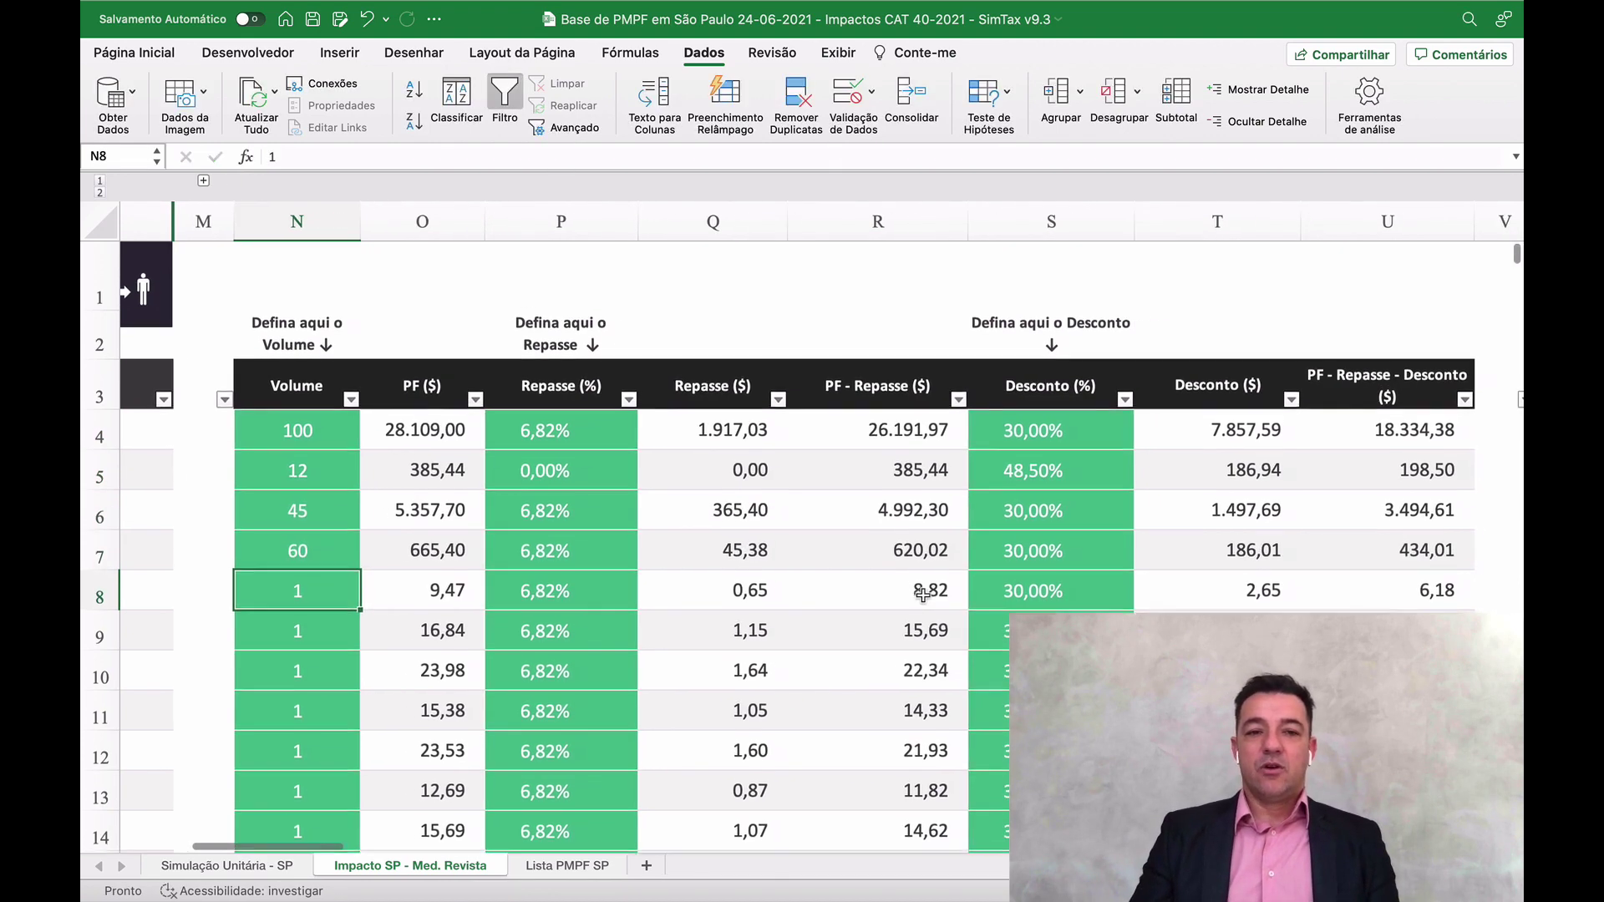
{"action": "left_click", "coordinate": [350, 397]}
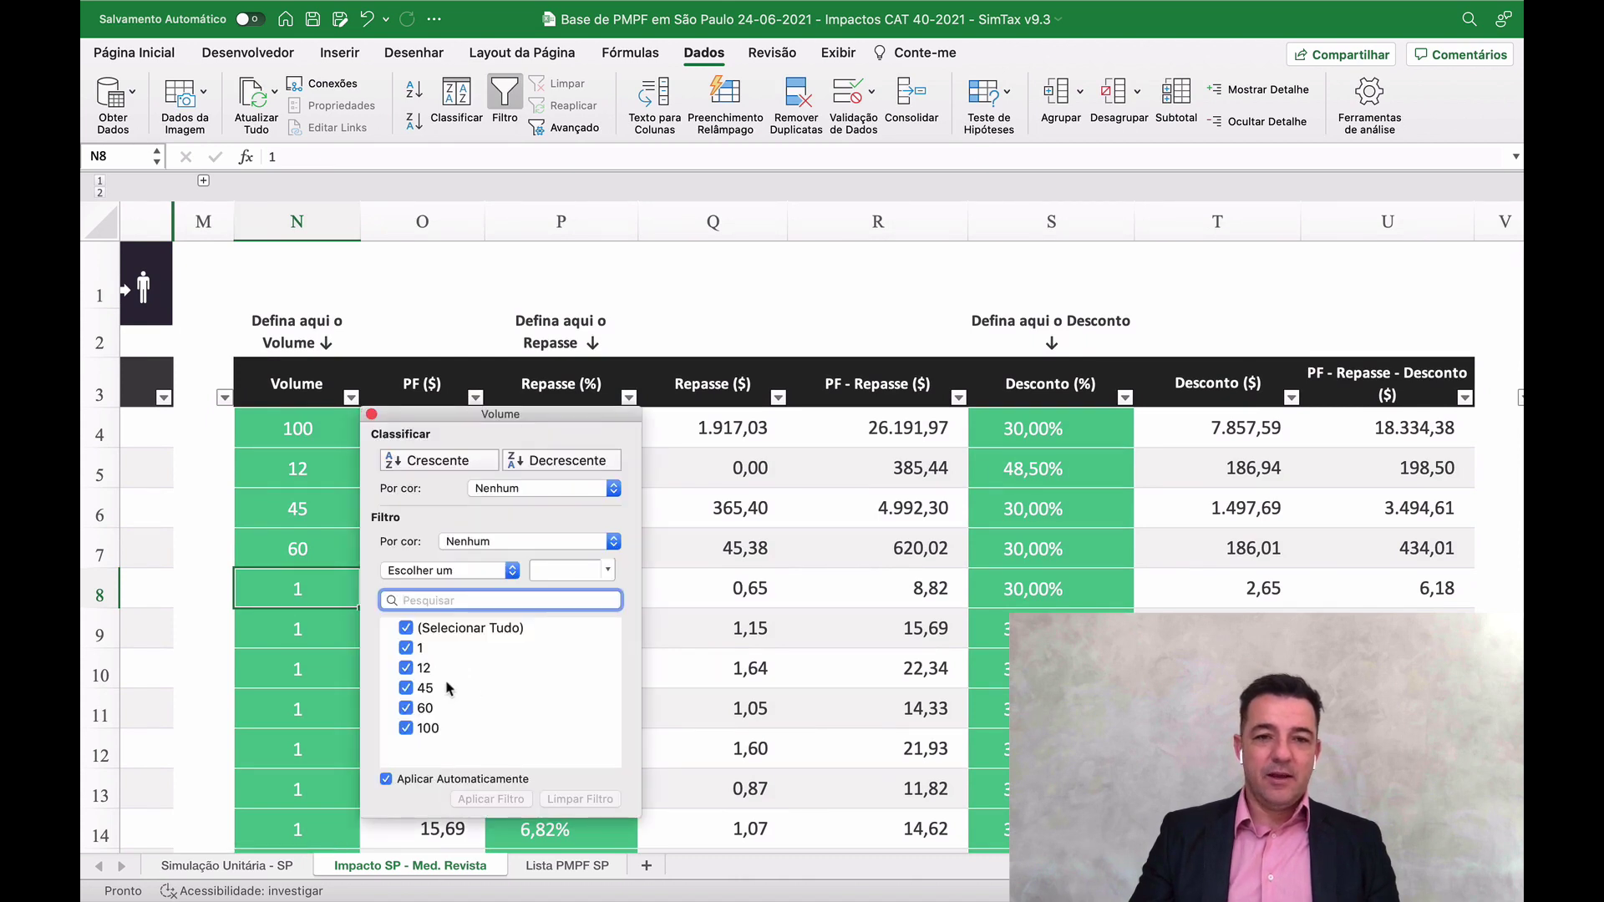
{"action": "left_click", "coordinate": [410, 654]}
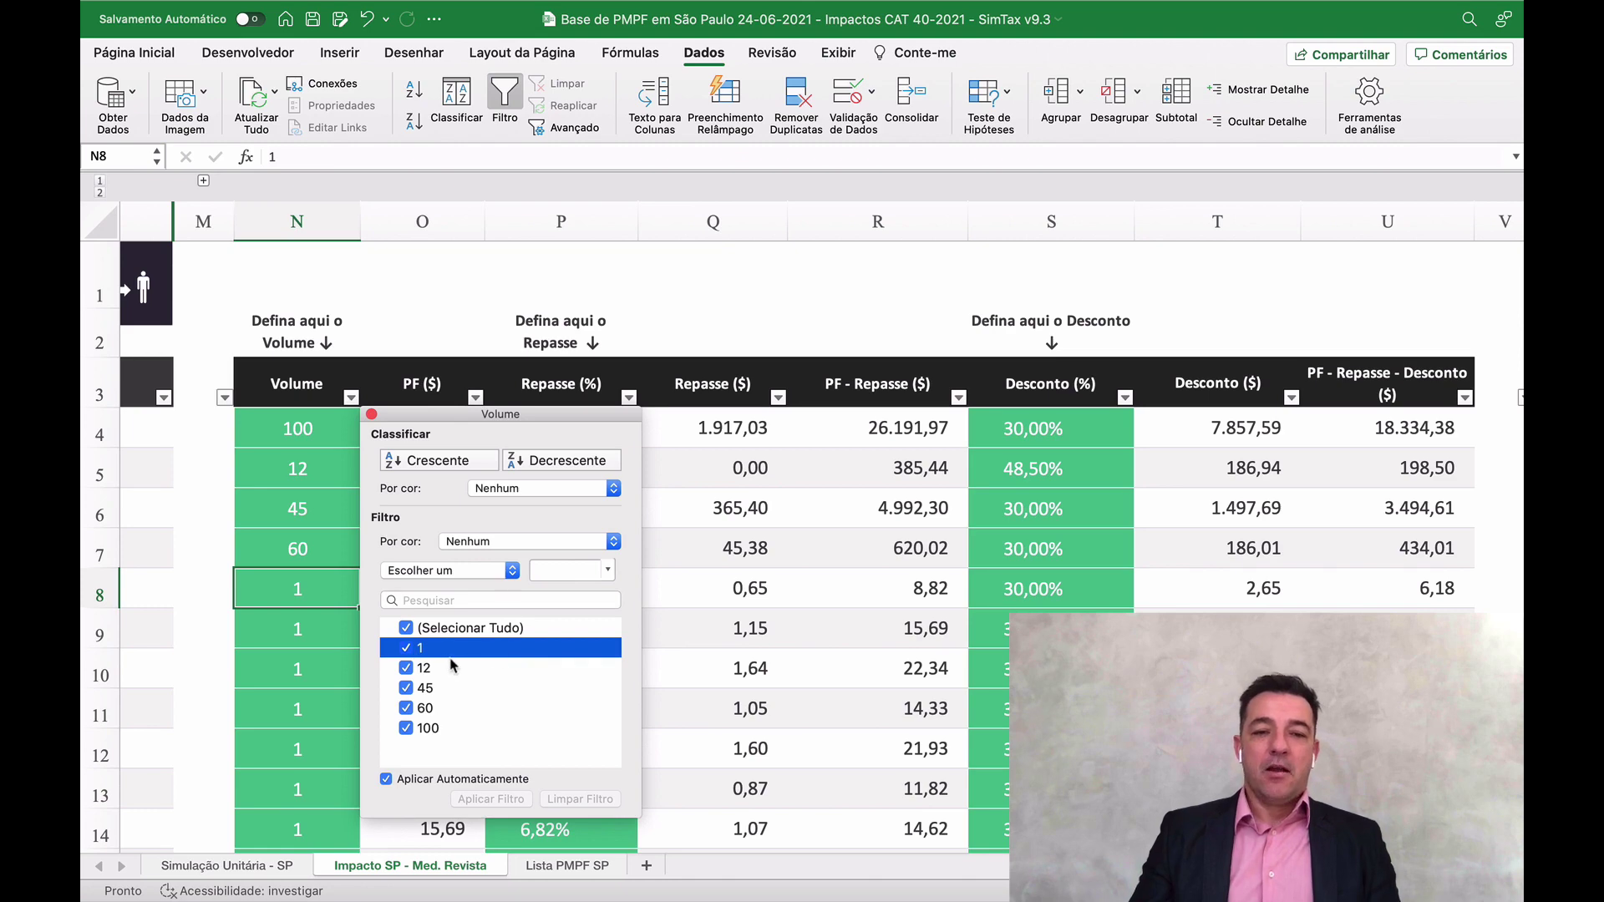
{"action": "left_click", "coordinate": [406, 648]}
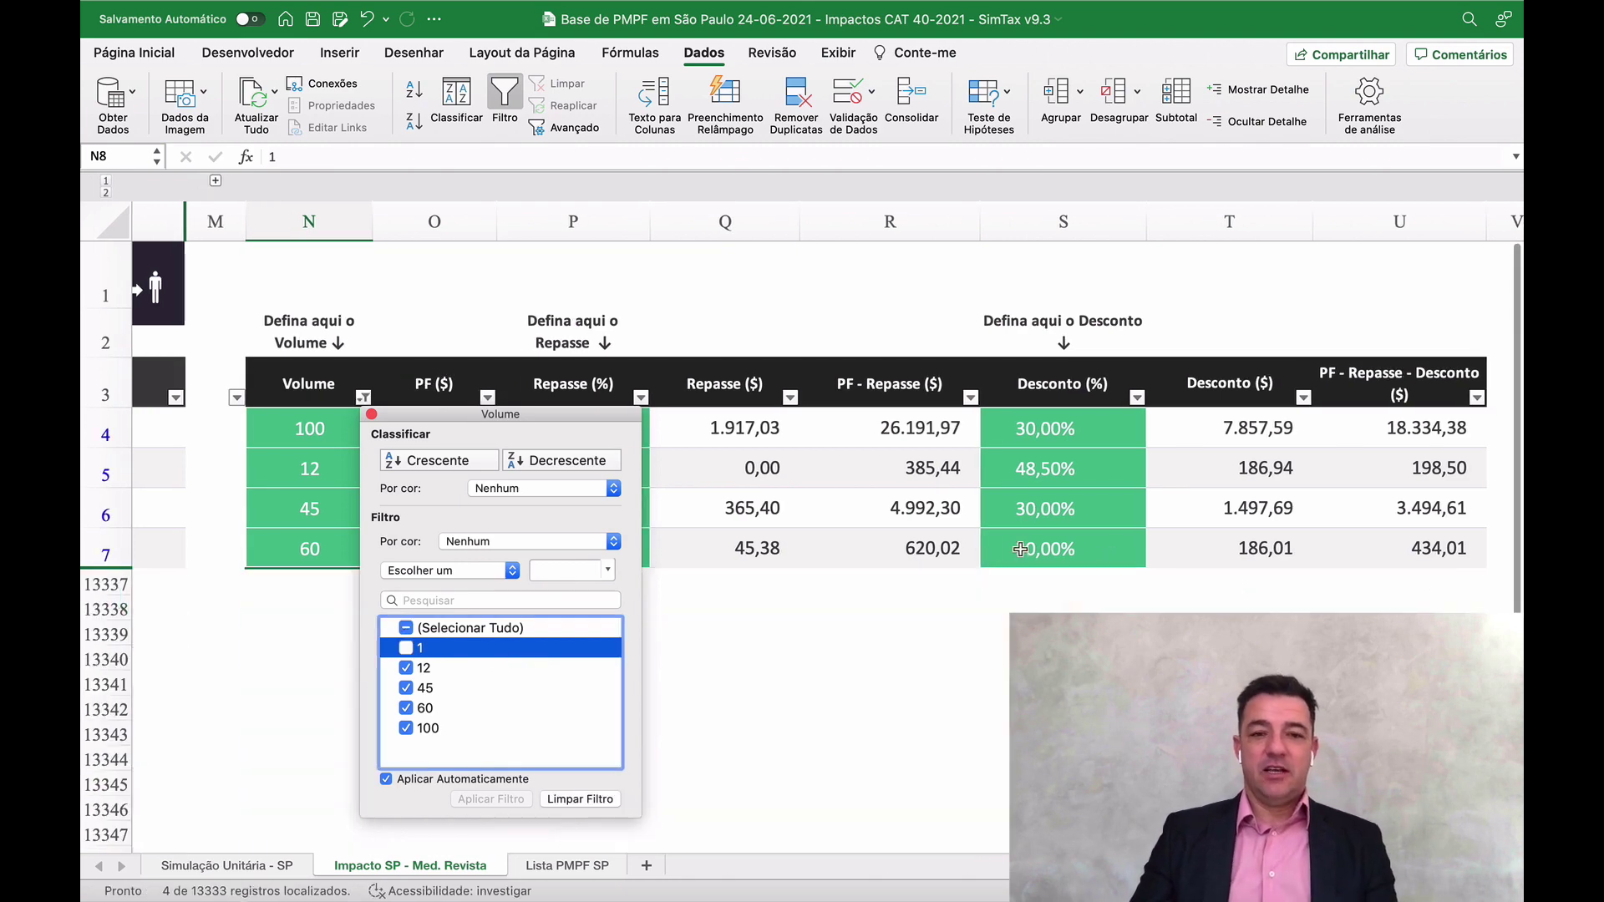
{"action": "left_click", "coordinate": [964, 555]}
Step: Compare the Custo Farmácia ($) of rows 4 to 7 under CAT 94/17 with the same rows under CAT 40/21
{"action": "scroll", "coordinate": [1124, 549], "scroll_direction": "right", "scroll_amount": 6}
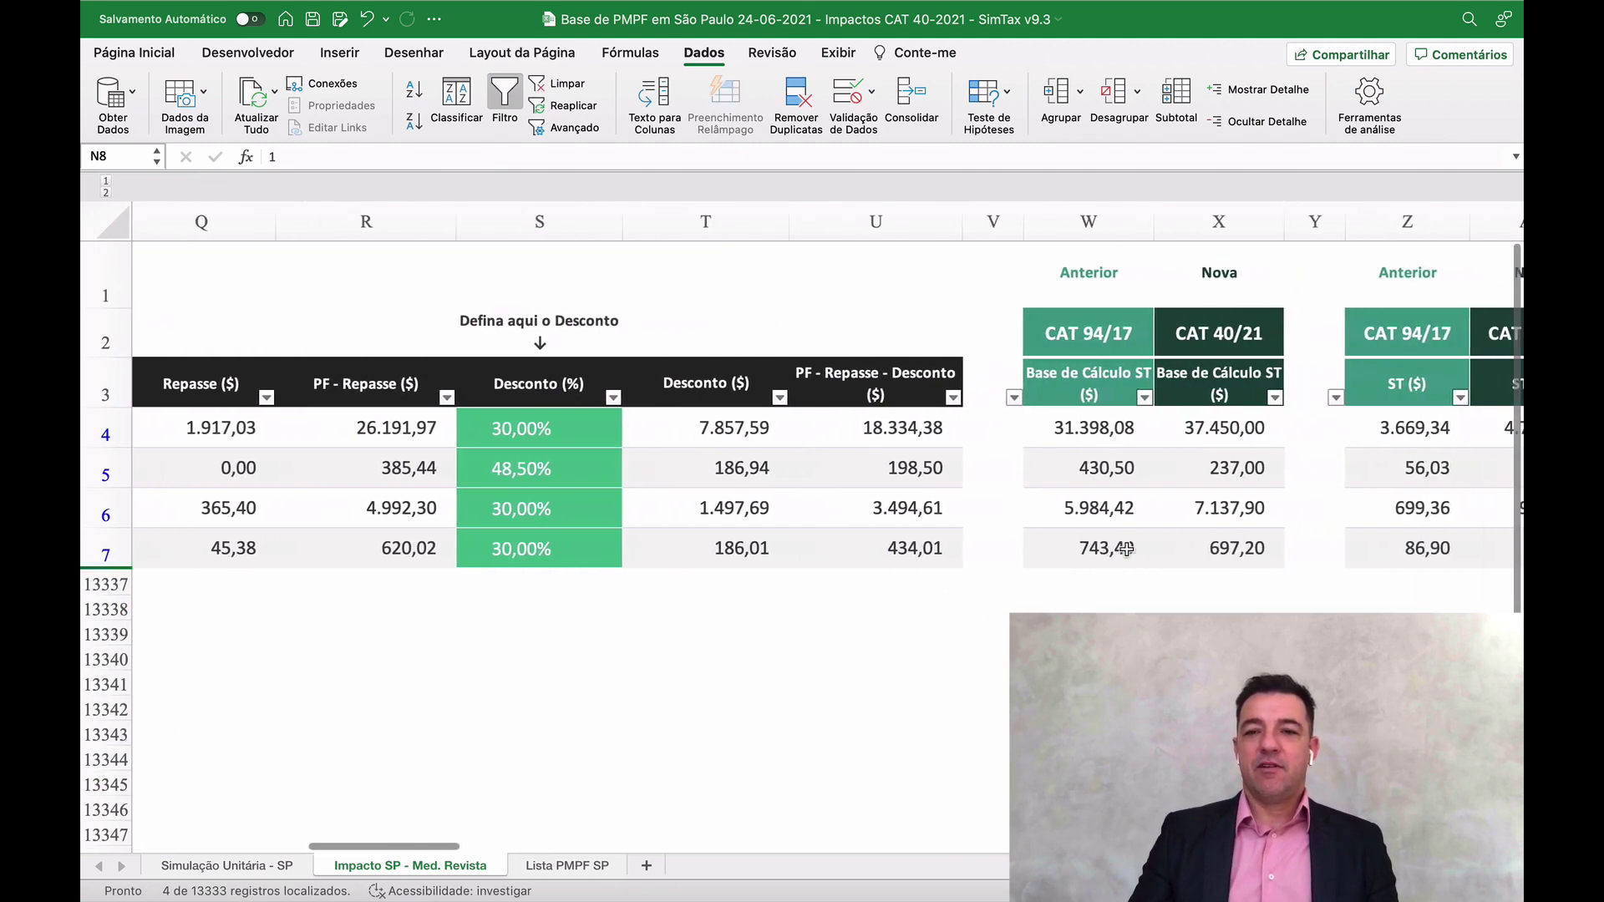
{"action": "scroll", "coordinate": [1126, 549], "scroll_direction": "right", "scroll_amount": 4}
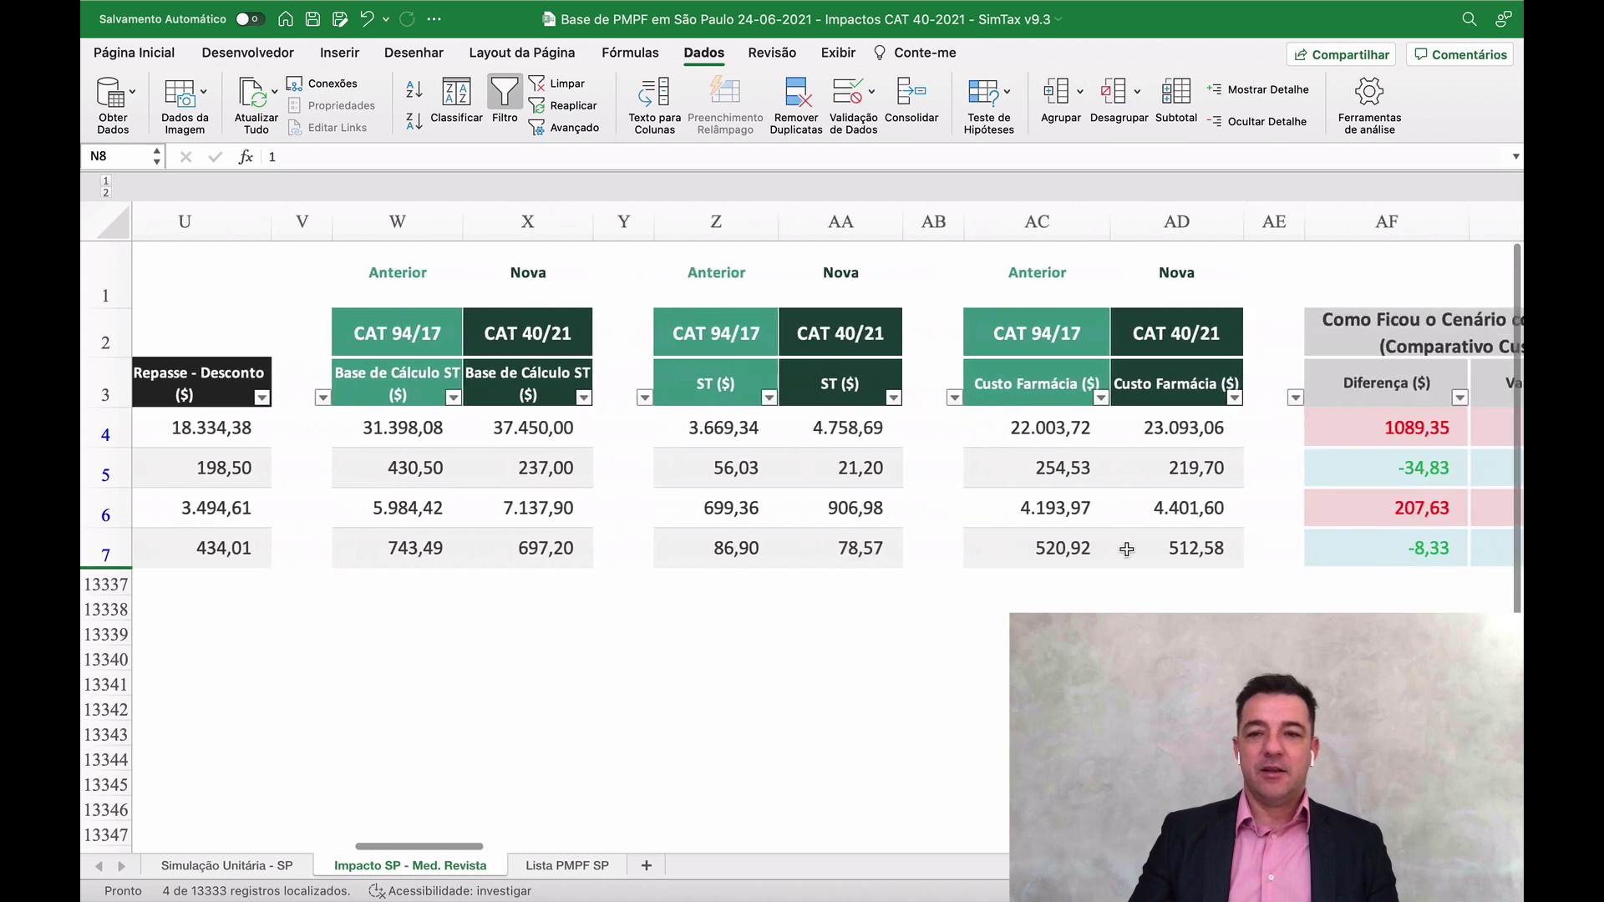
{"action": "left_click_drag", "start_coordinate": [1048, 429], "coordinate": [1038, 541]}
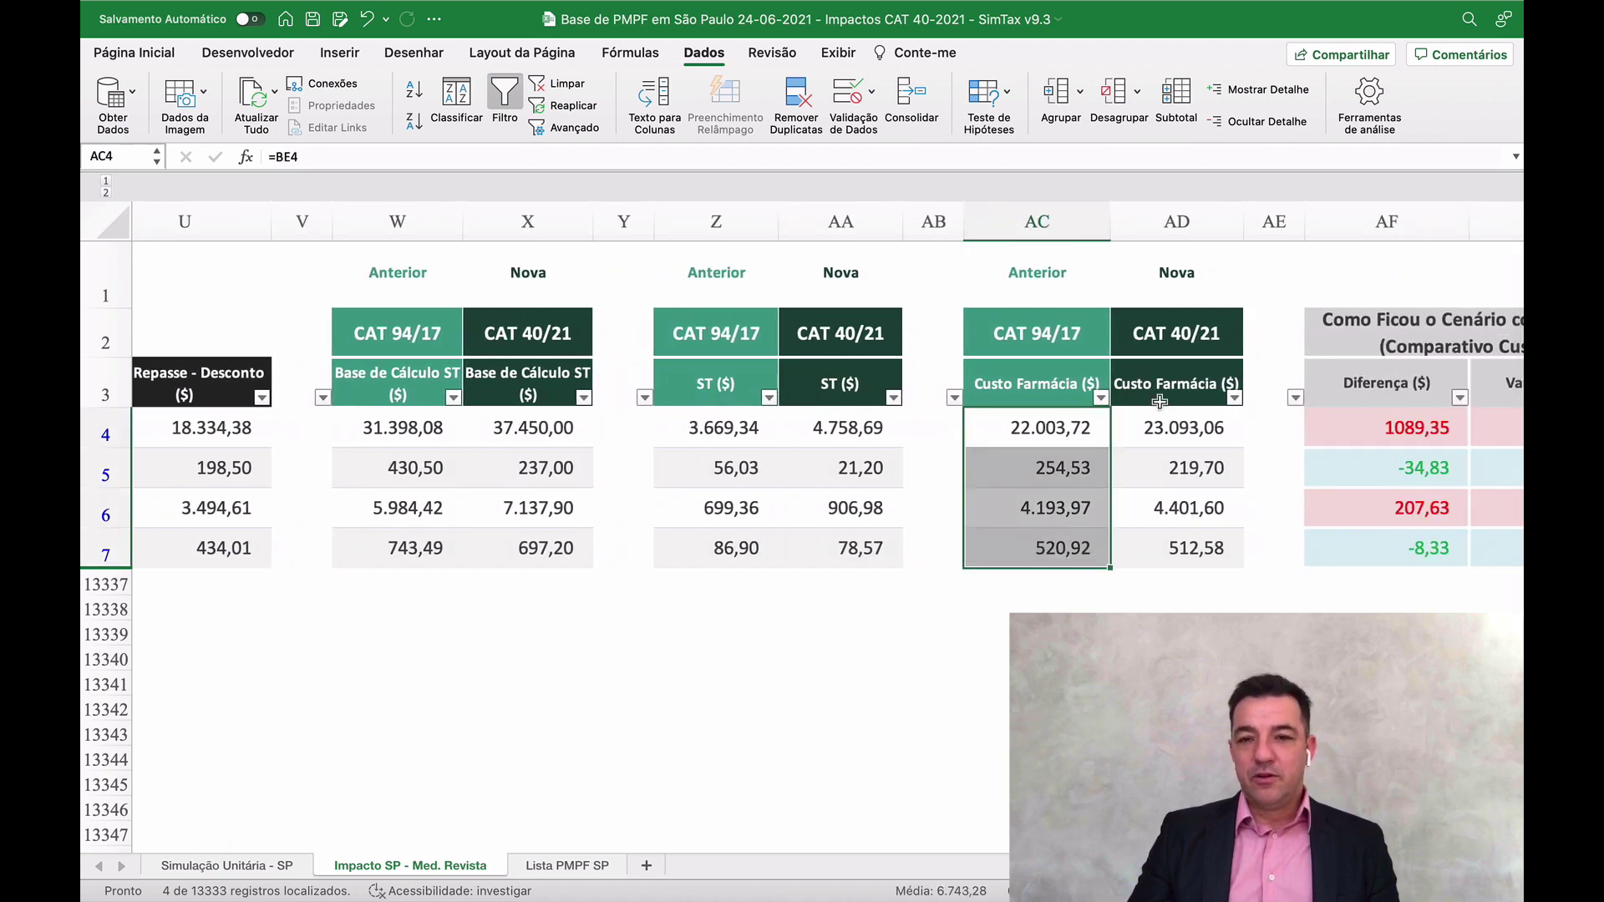
{"action": "left_click_drag", "start_coordinate": [1178, 428], "coordinate": [1178, 536]}
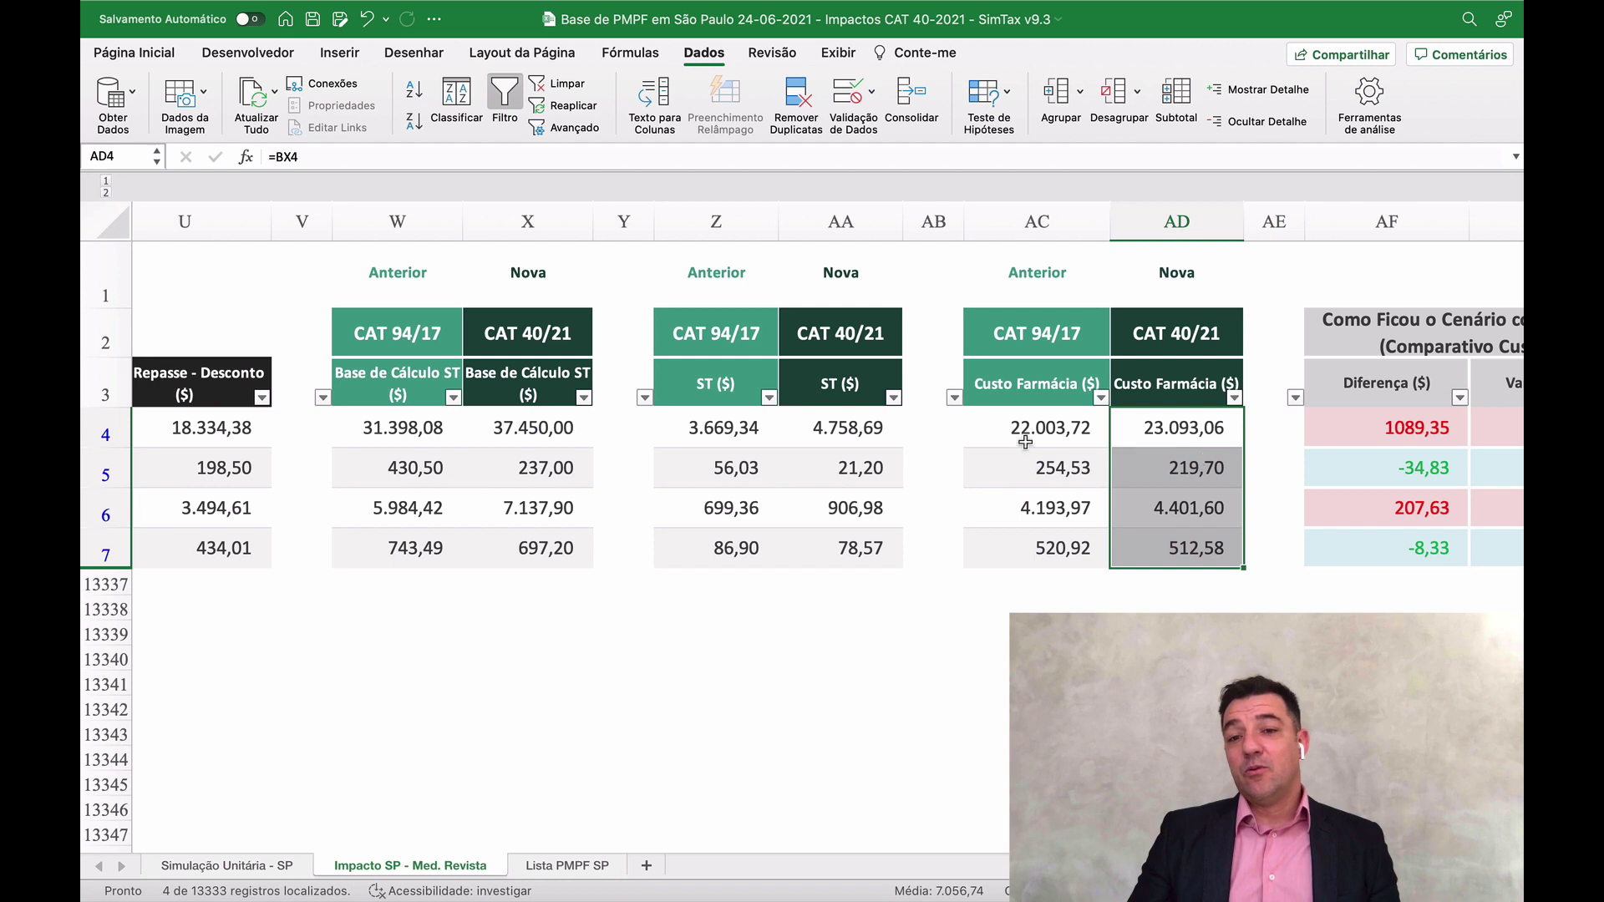
{"action": "left_click_drag", "start_coordinate": [1044, 434], "coordinate": [1040, 534]}
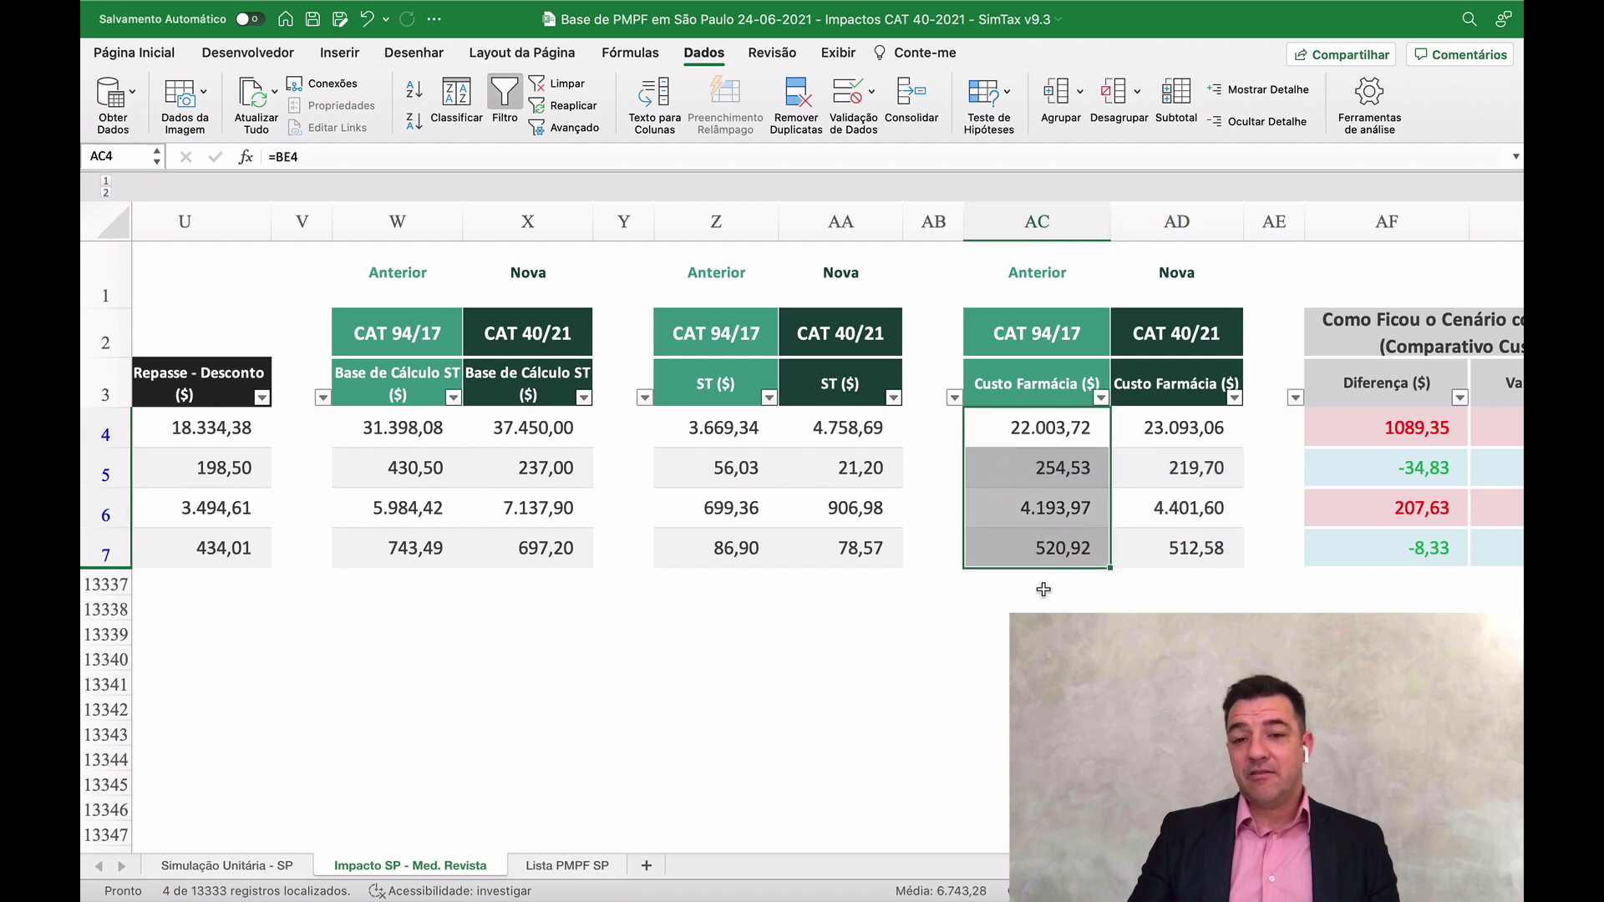
{"action": "left_click", "coordinate": [1043, 582]}
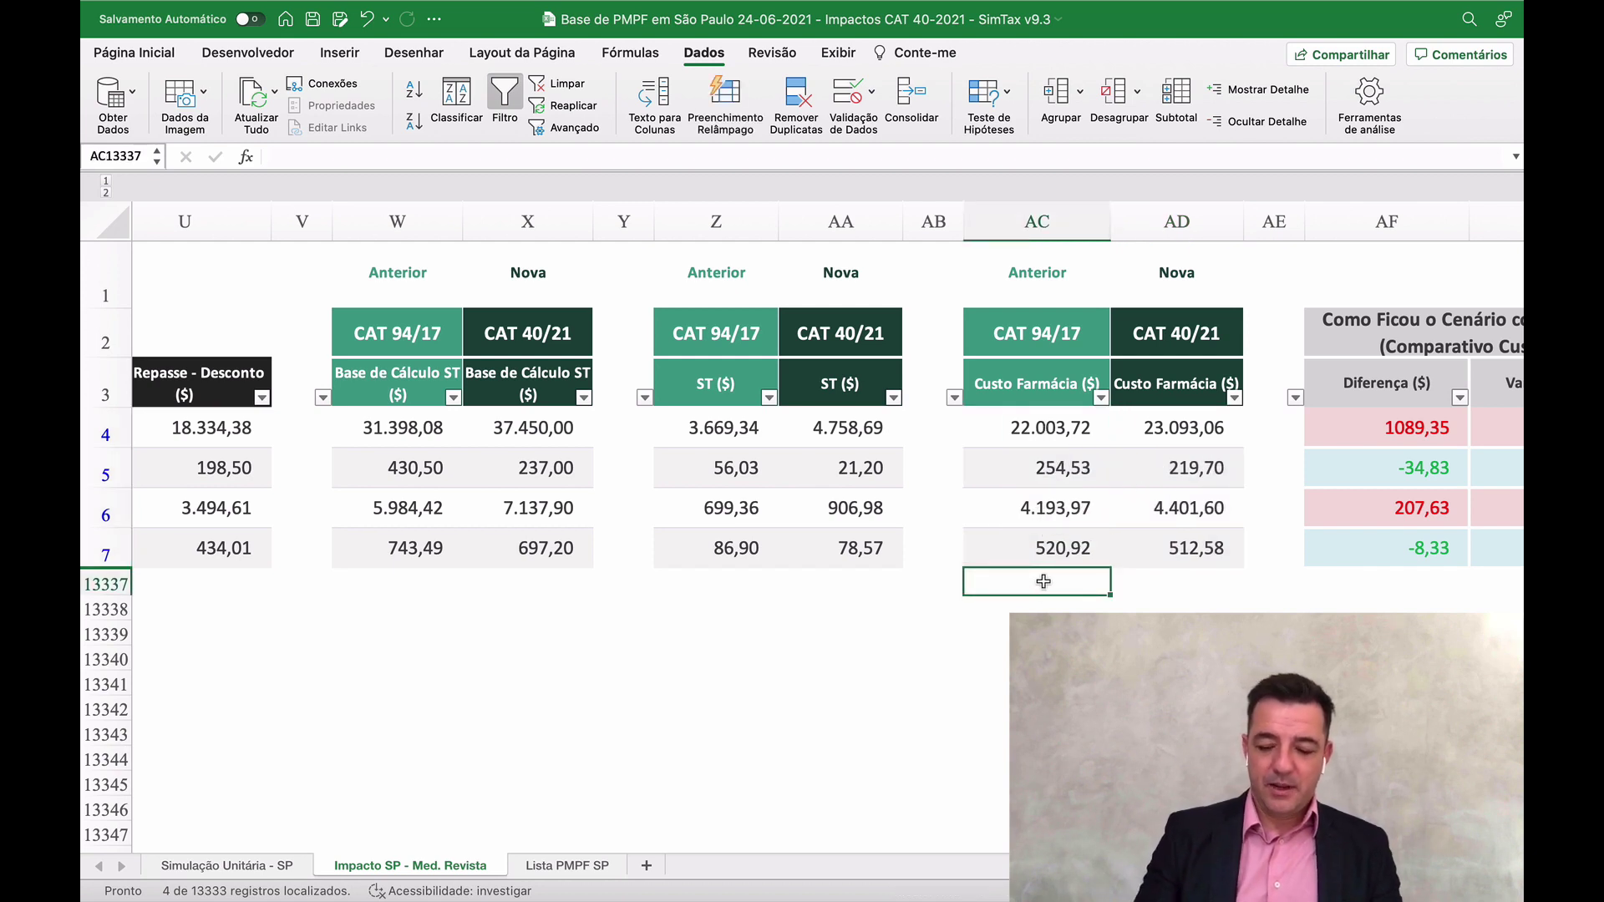
{"action": "left_click_drag", "start_coordinate": [1037, 424], "coordinate": [1028, 547]}
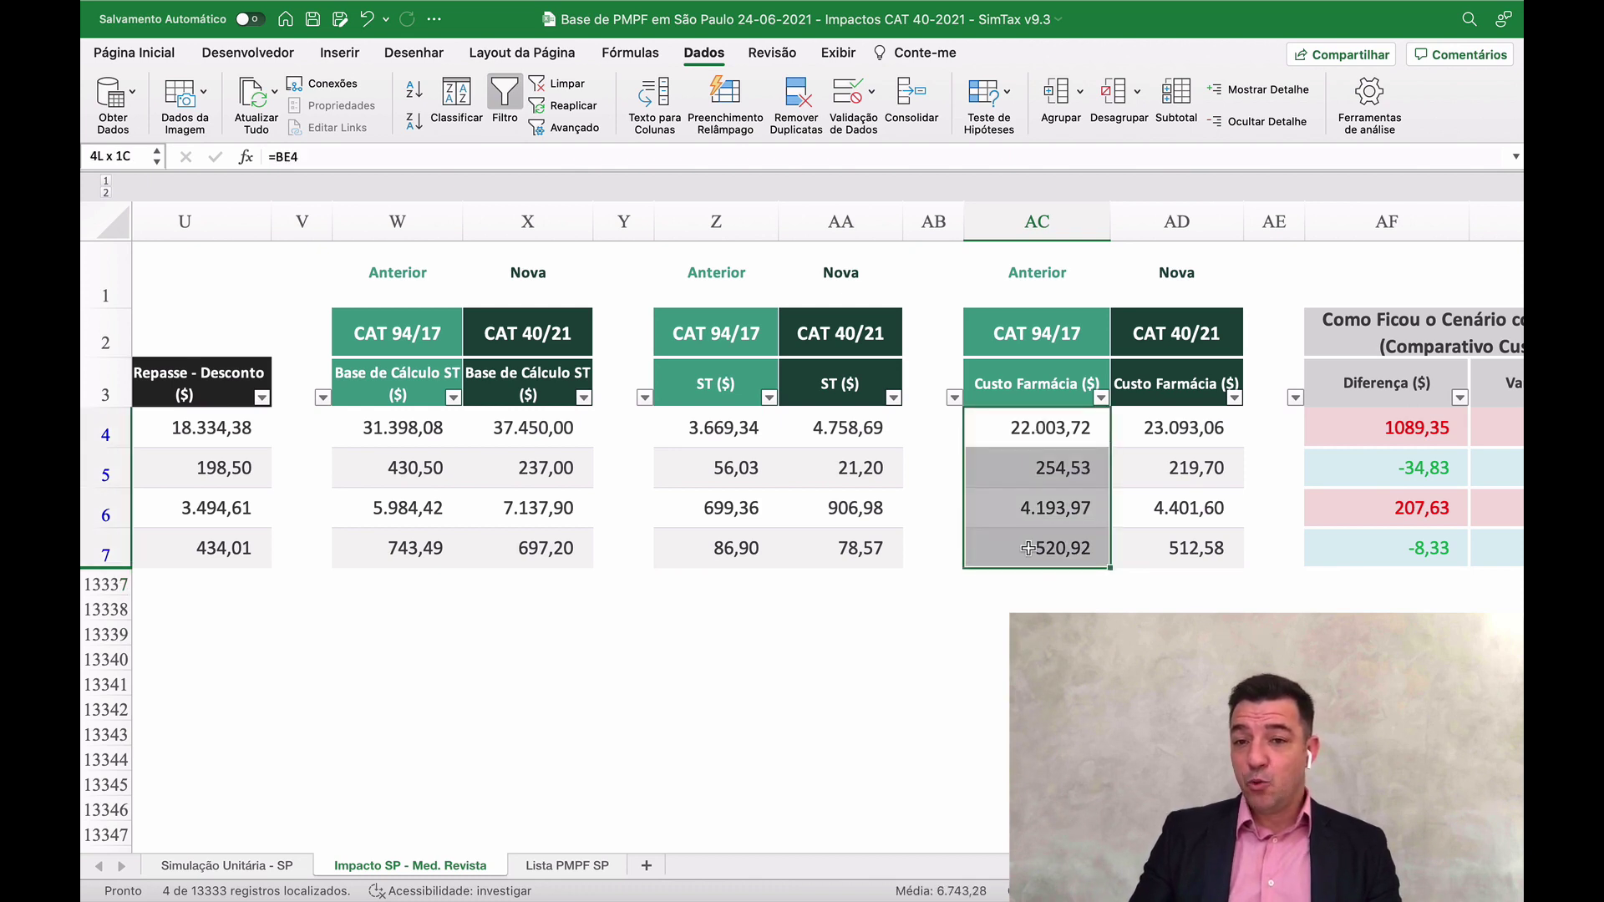
{"action": "left_click_drag", "start_coordinate": [1173, 428], "coordinate": [1176, 544]}
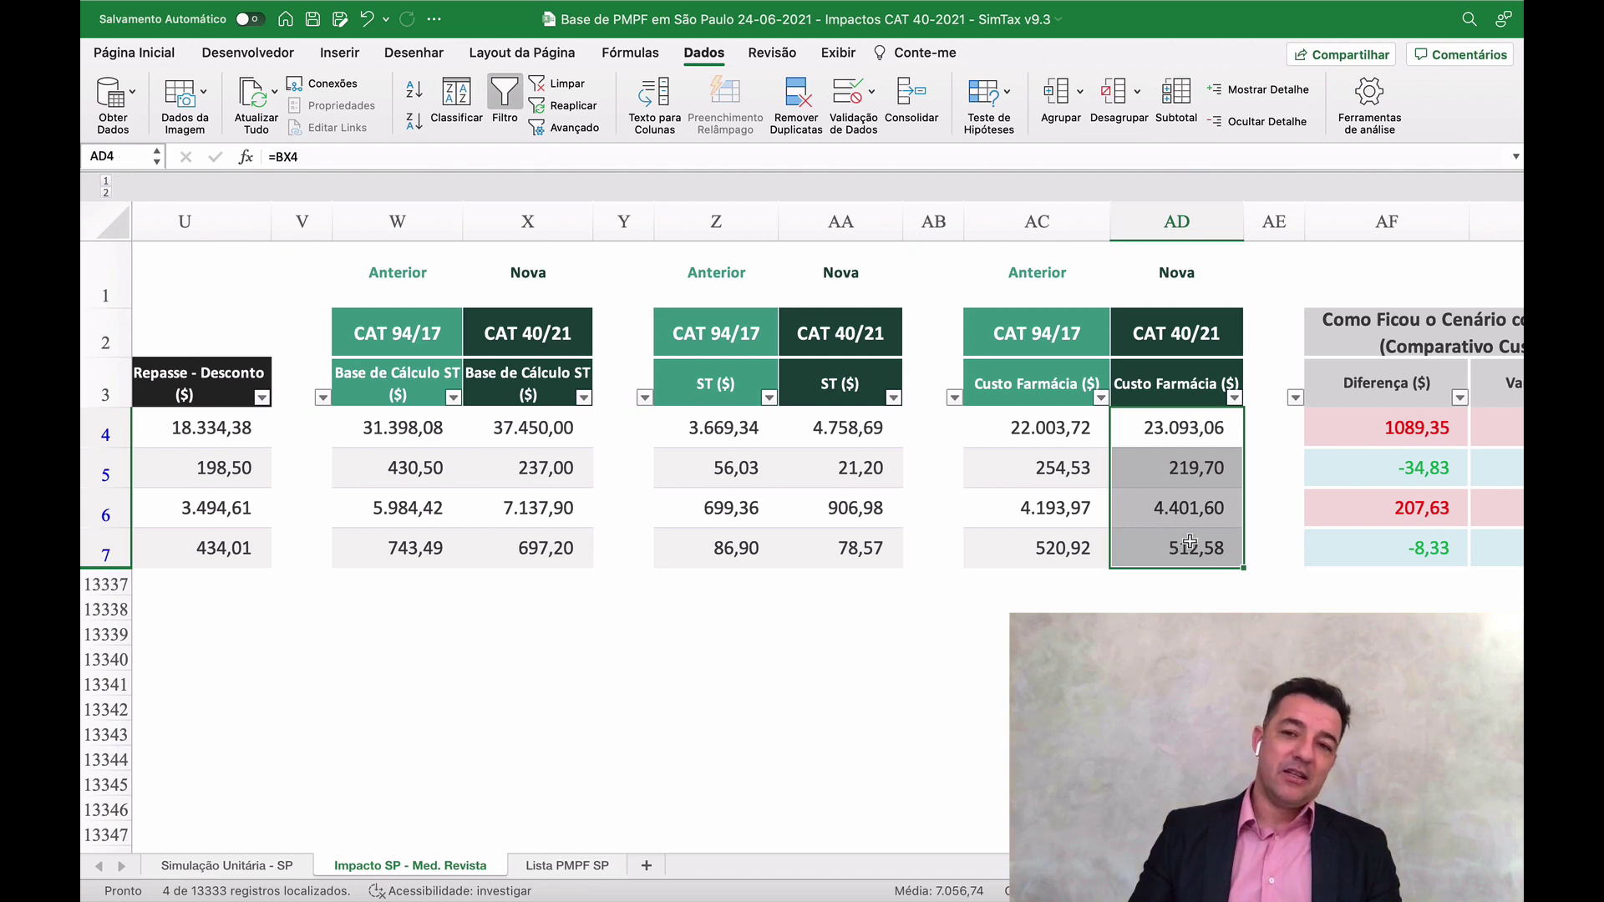
{"action": "left_click_drag", "start_coordinate": [1073, 427], "coordinate": [1058, 531]}
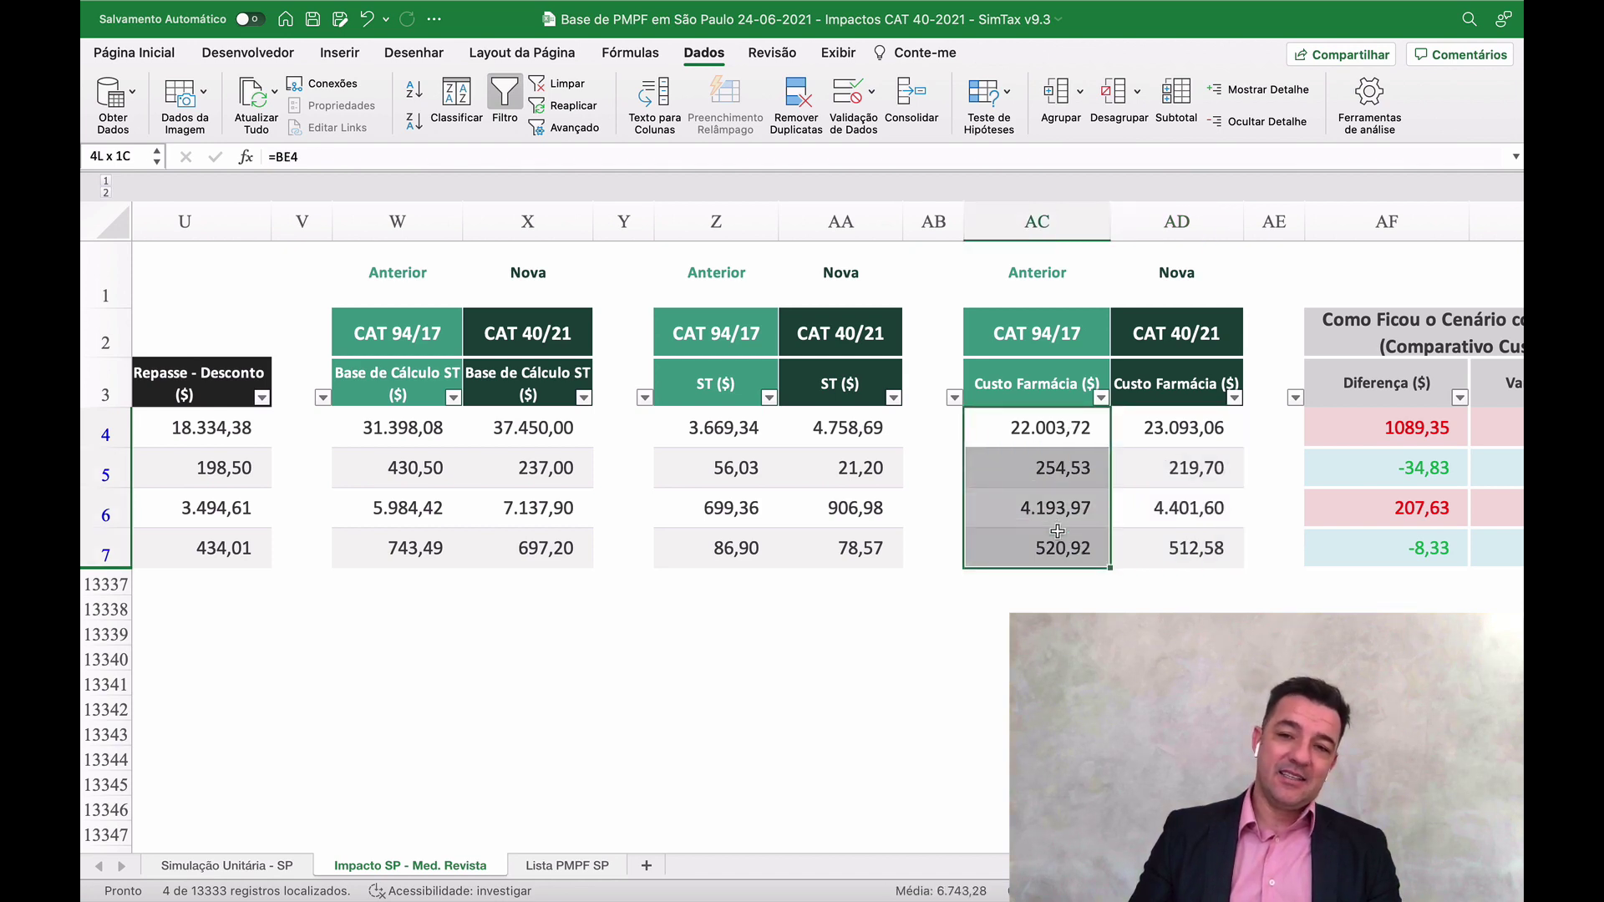
{"action": "left_click_drag", "start_coordinate": [1150, 430], "coordinate": [1162, 553]}
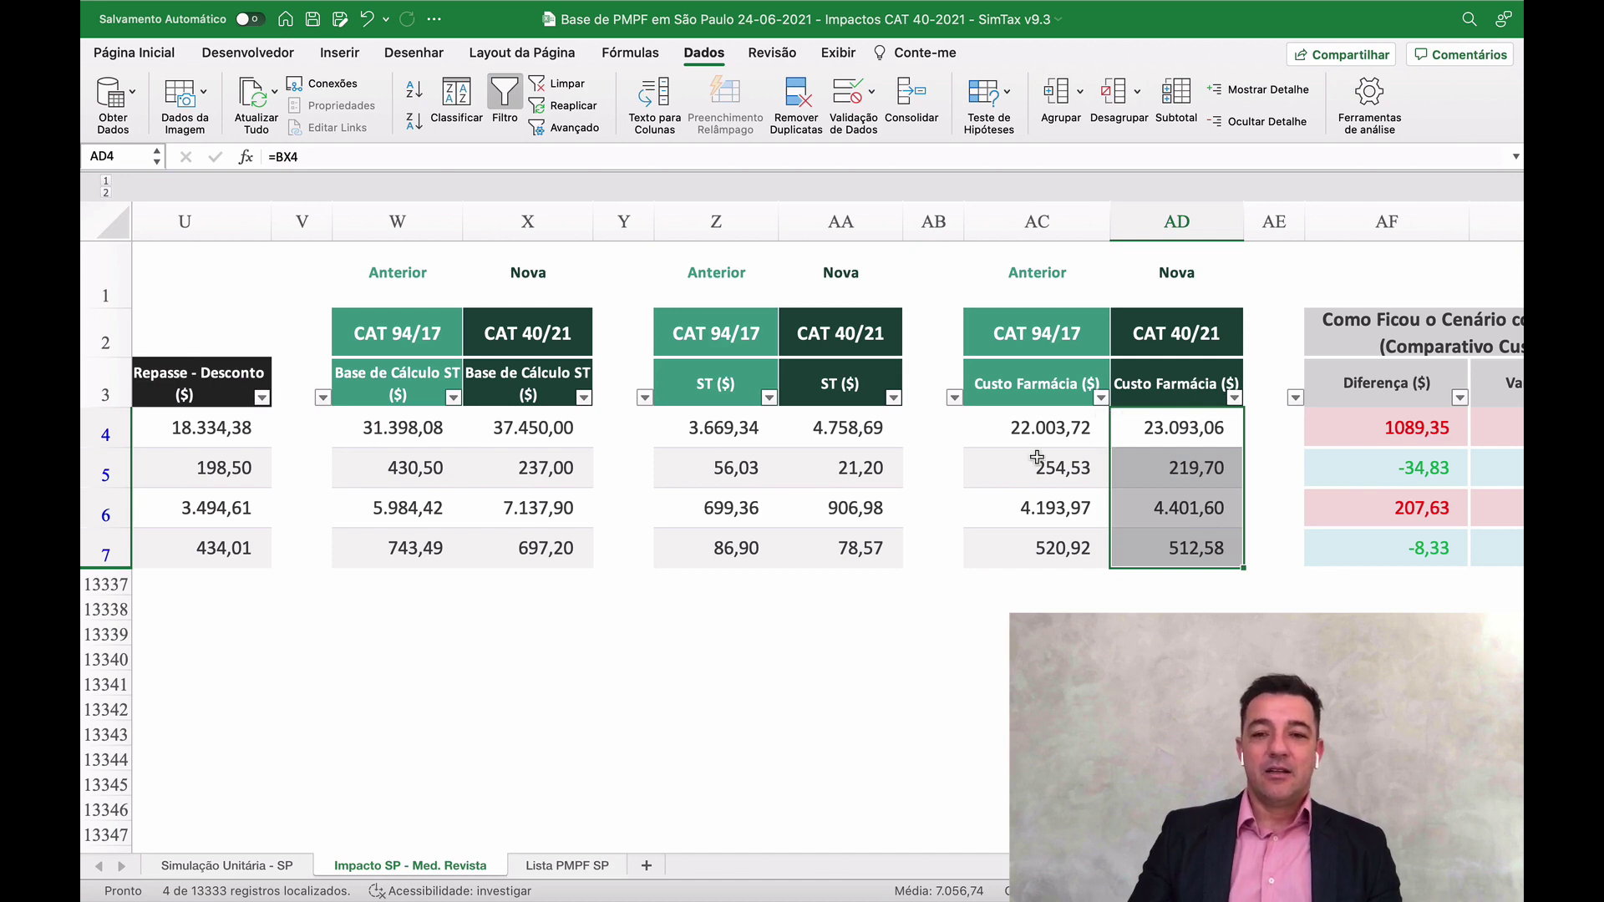
Step: Clear the Volume filter so all product rows of the impact table are listed again
{"action": "scroll", "coordinate": [634, 380], "scroll_direction": "left", "scroll_amount": 5}
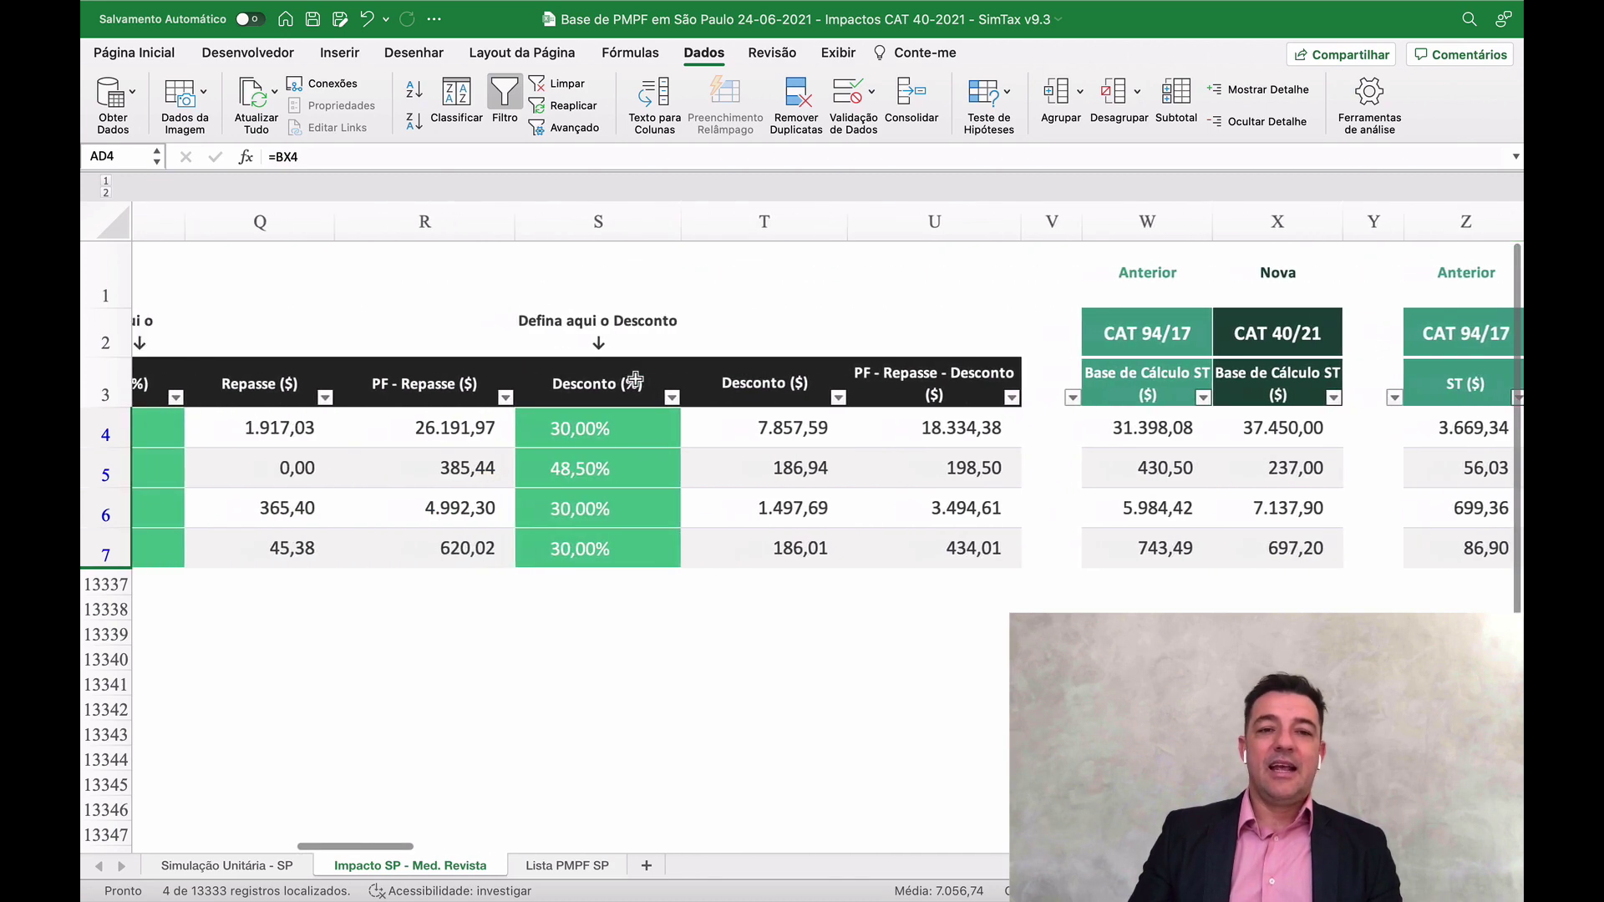
{"action": "scroll", "coordinate": [635, 380], "scroll_direction": "left", "scroll_amount": 2}
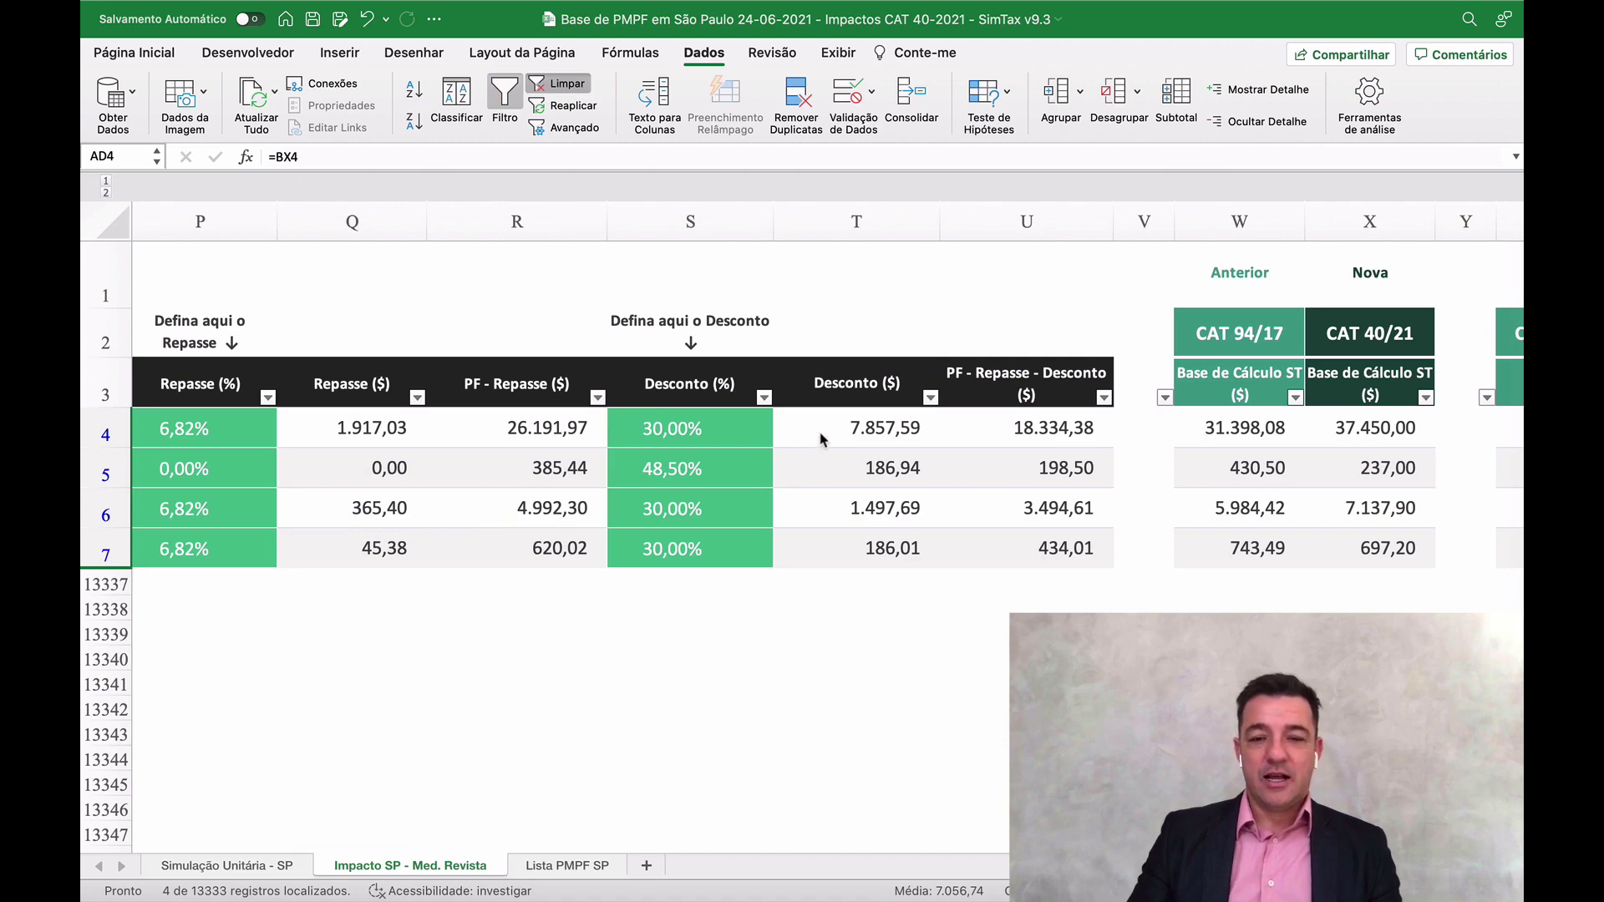
{"action": "left_click", "coordinate": [559, 82]}
{"action": "scroll", "coordinate": [794, 445], "scroll_direction": "left", "scroll_amount": 1}
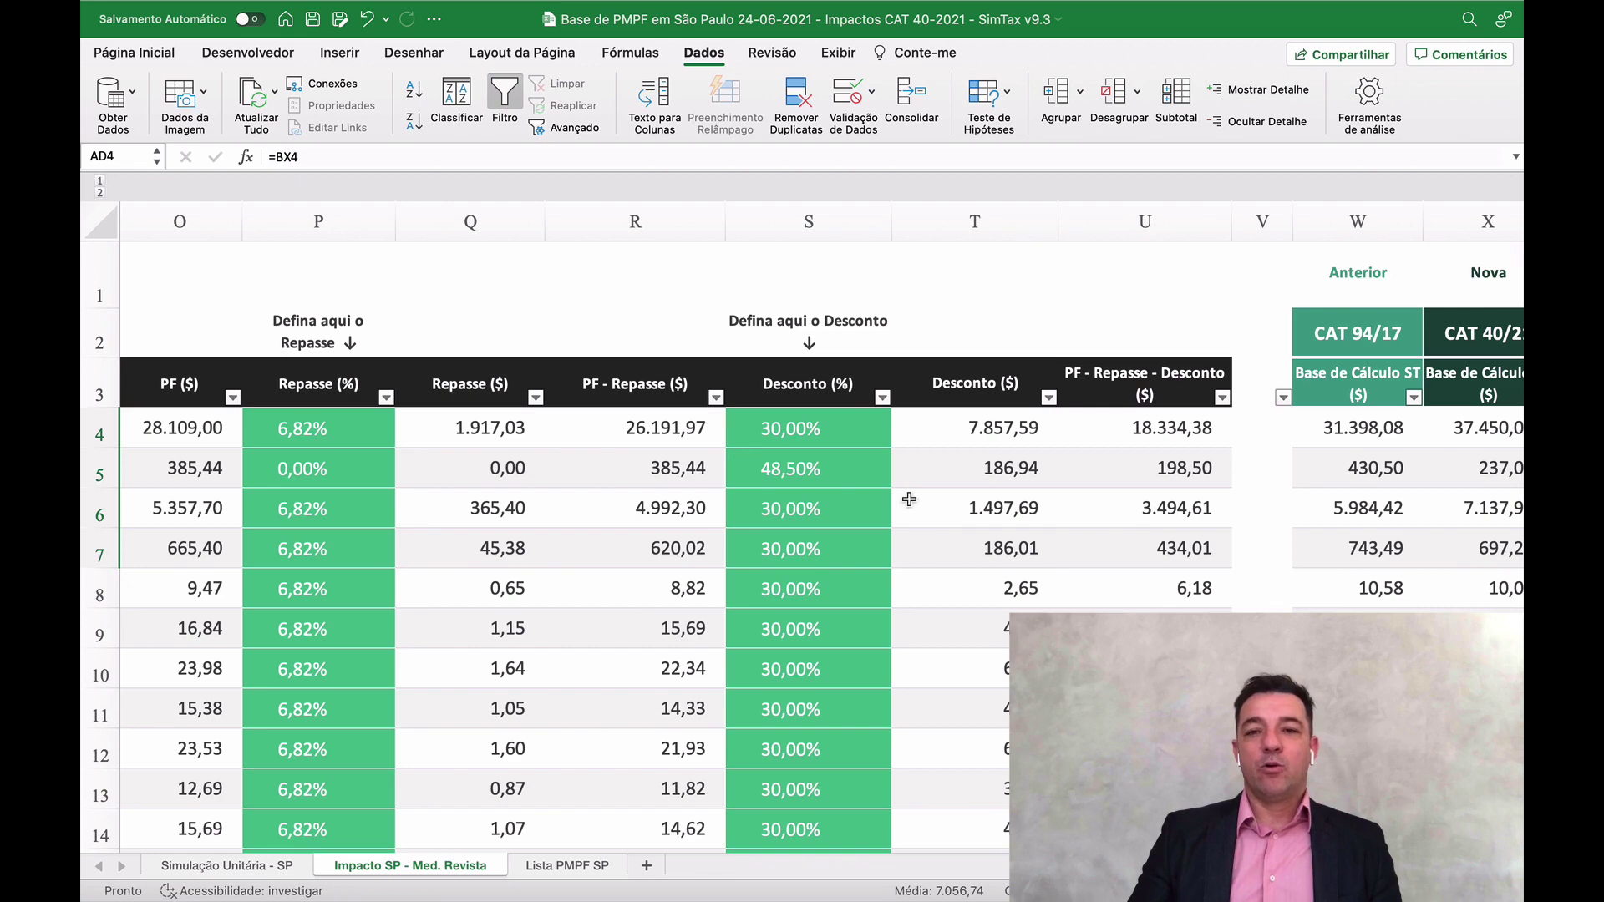
{"action": "scroll", "coordinate": [909, 501], "scroll_direction": "right", "scroll_amount": 10}
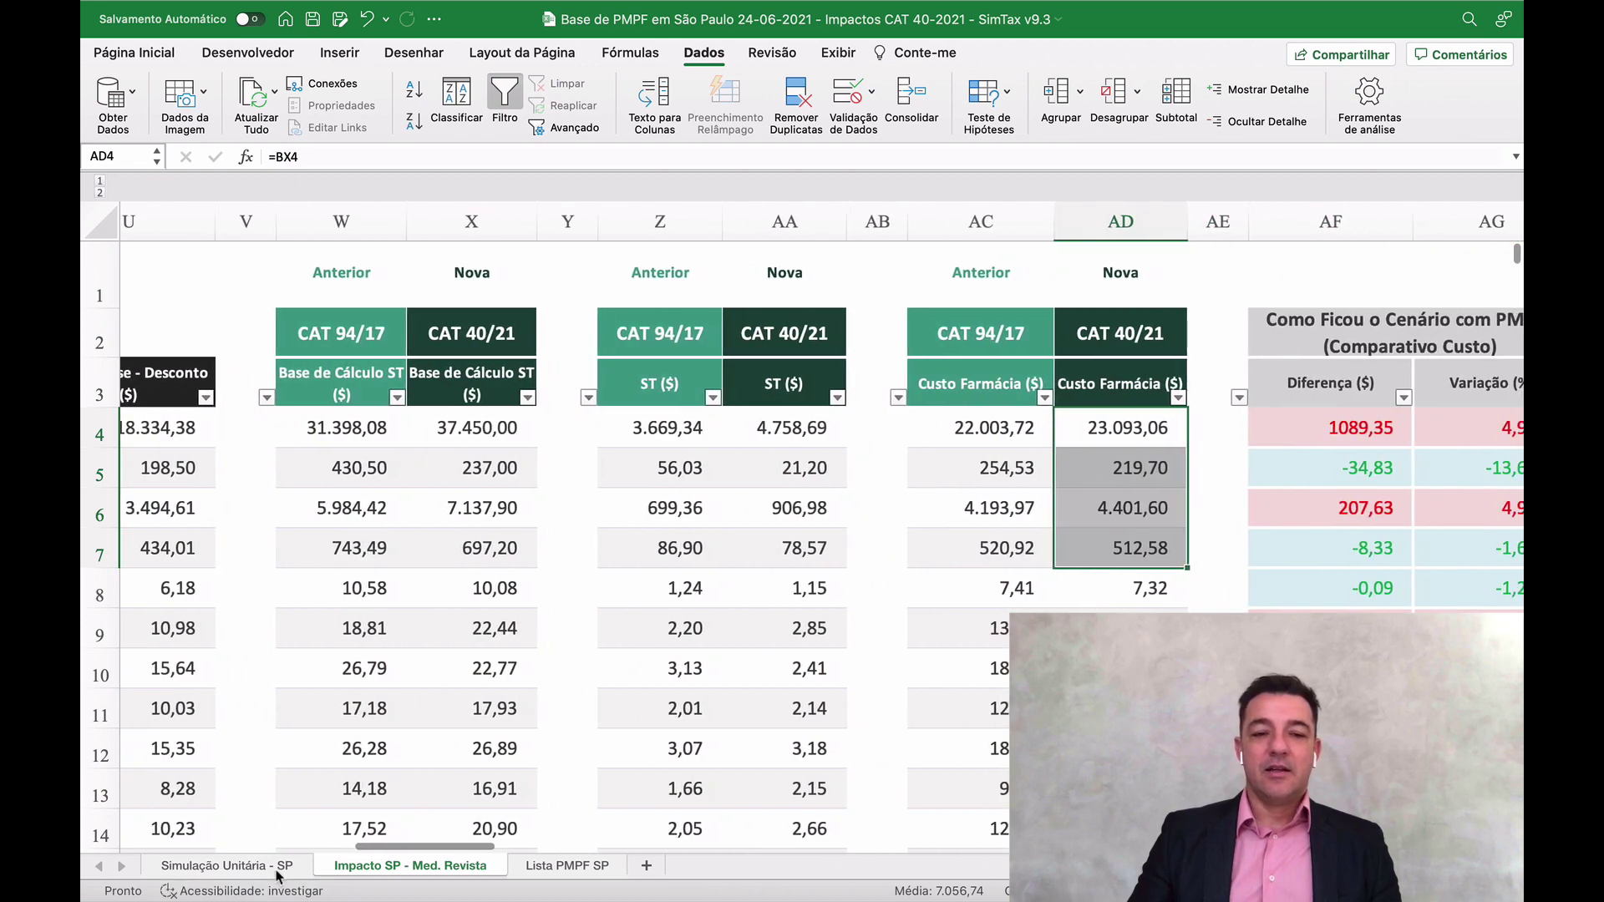
Step: Go to the Simulação Unitária - SP sheet and review its trava notes, pharmacy results comparison and Dados do Medicamento blocks
{"action": "left_click", "coordinate": [242, 866]}
{"action": "scroll", "coordinate": [823, 635], "scroll_direction": "right", "scroll_amount": 10}
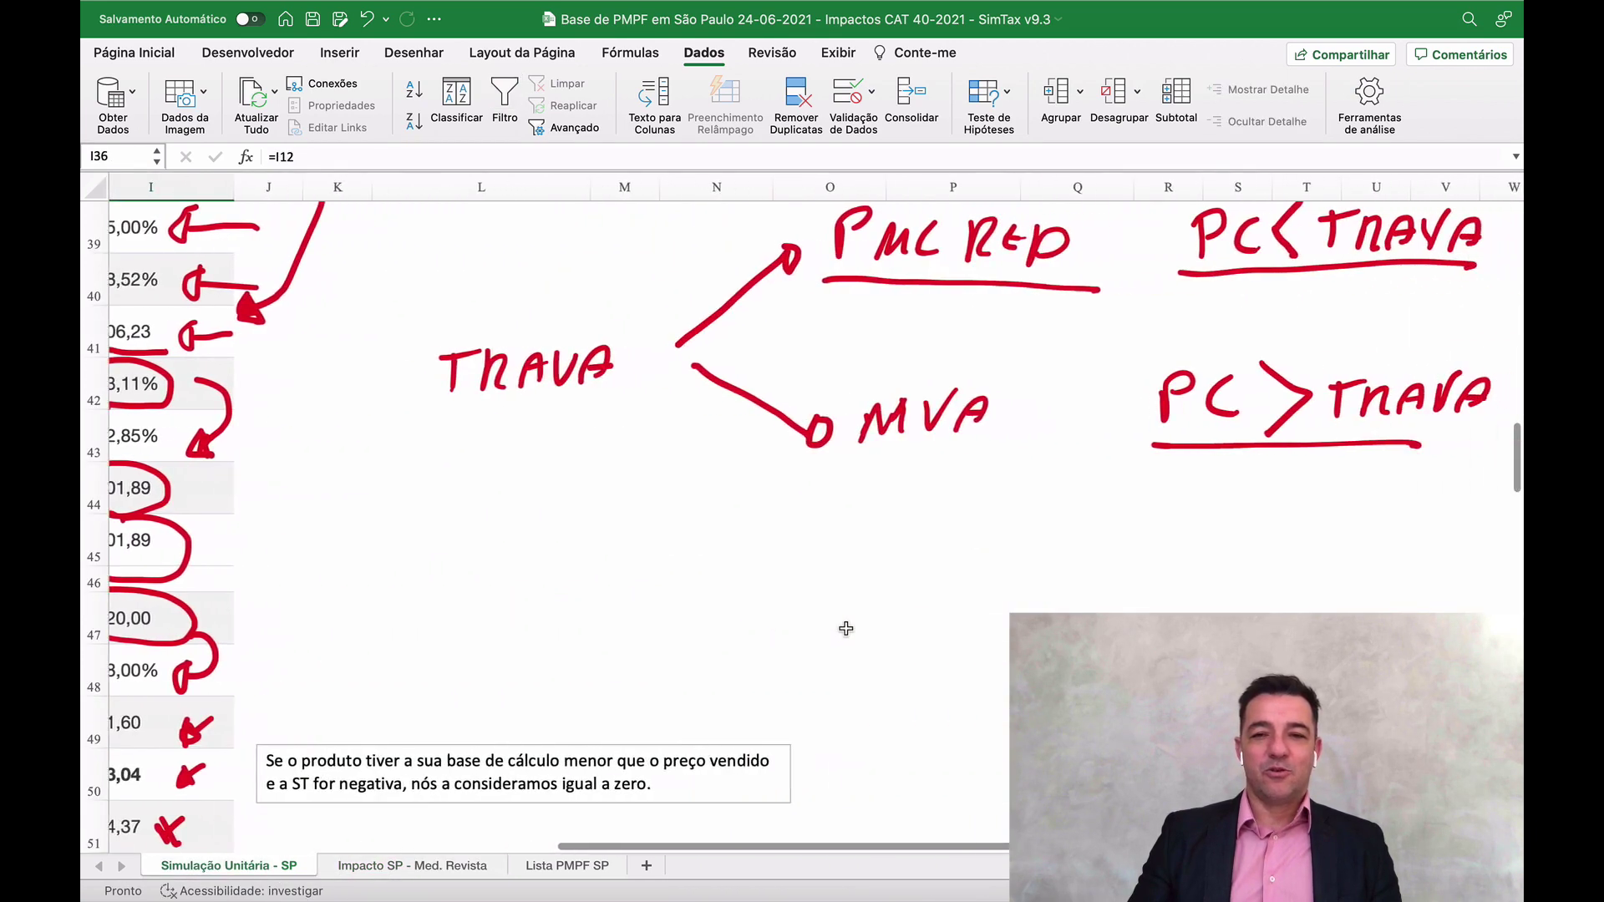
{"action": "scroll", "coordinate": [843, 627], "scroll_direction": "down", "scroll_amount": 3}
{"action": "left_click", "coordinate": [843, 628]}
{"action": "scroll", "coordinate": [843, 627], "scroll_direction": "up", "scroll_amount": 15}
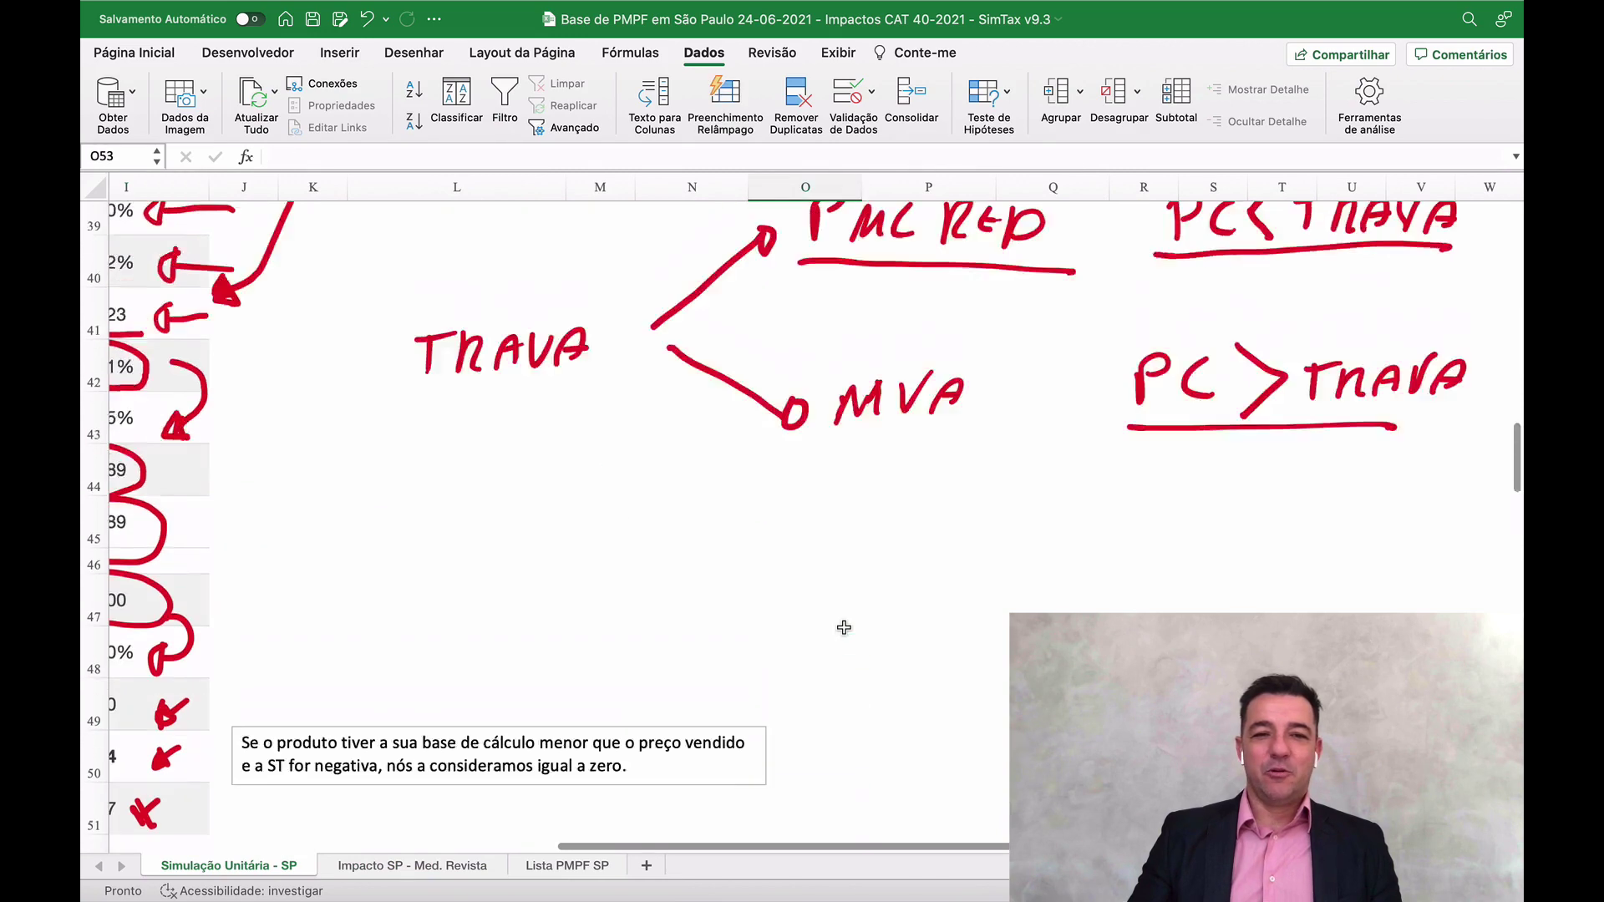
{"action": "scroll", "coordinate": [844, 627], "scroll_direction": "up", "scroll_amount": 4}
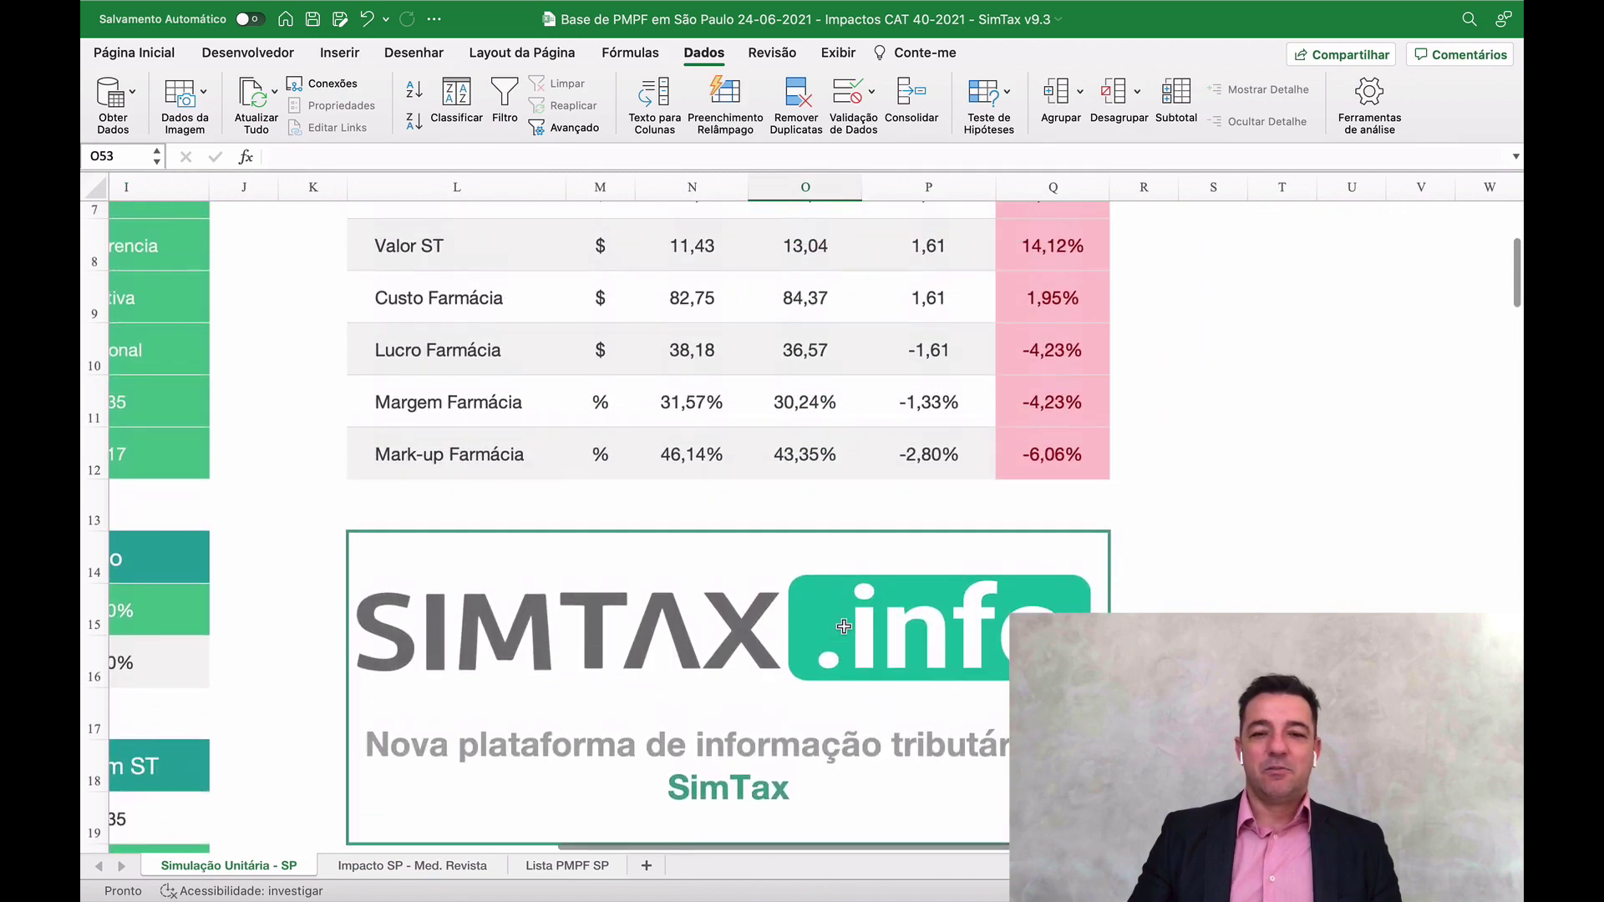
{"action": "scroll", "coordinate": [832, 692], "scroll_direction": "down", "scroll_amount": 3}
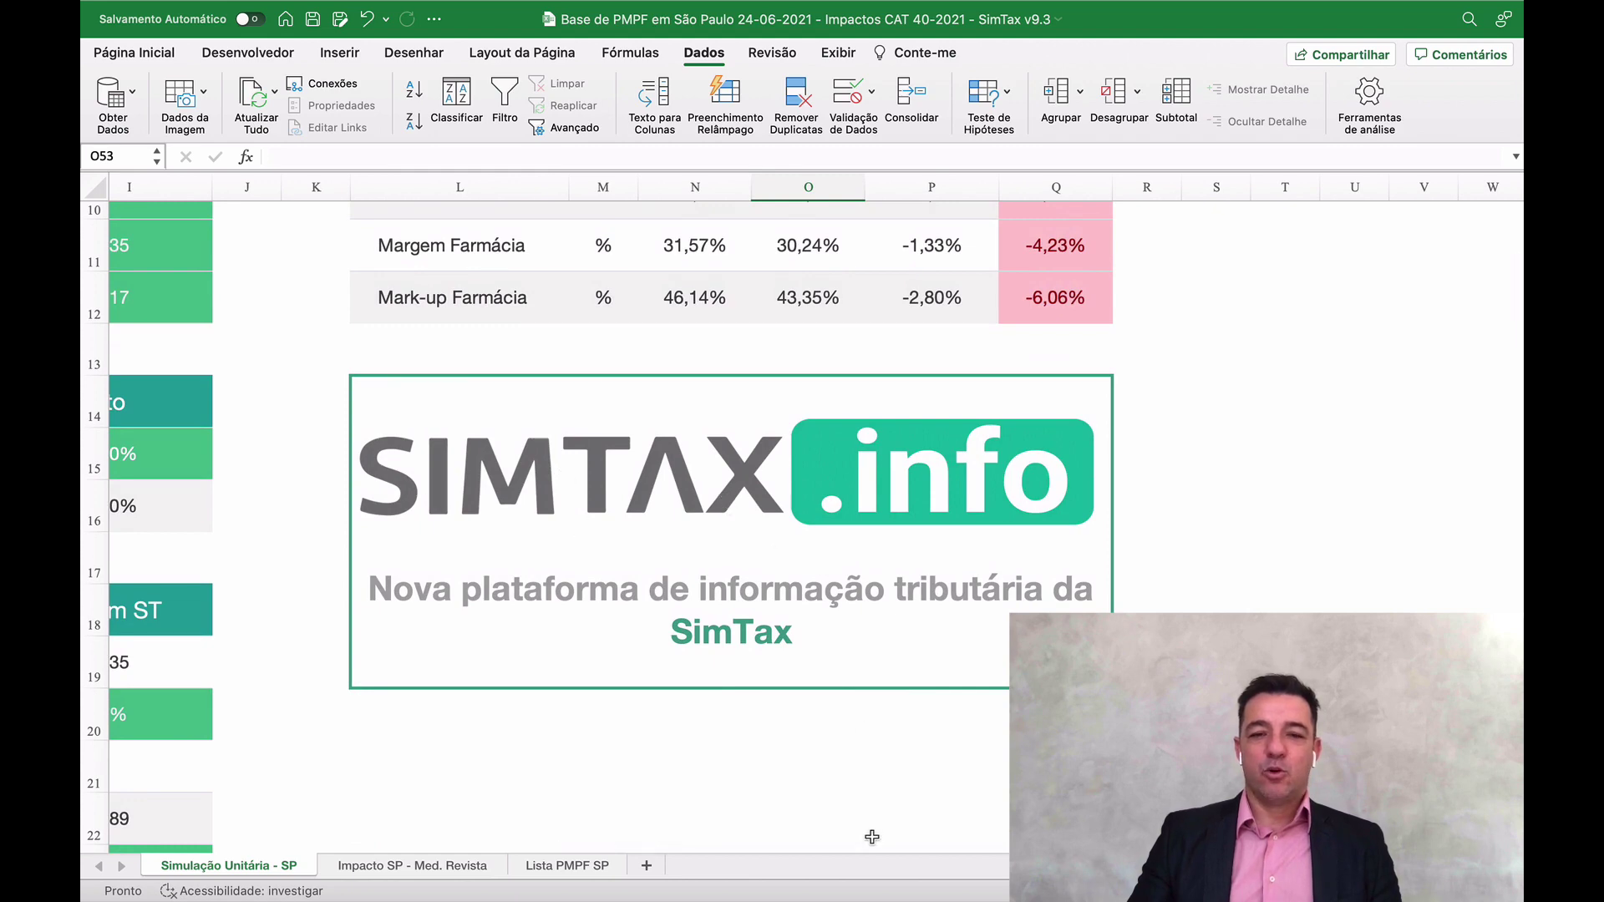
{"action": "scroll", "coordinate": [792, 765], "scroll_direction": "down", "scroll_amount": 2}
{"action": "scroll", "coordinate": [805, 730], "scroll_direction": "down", "scroll_amount": 5}
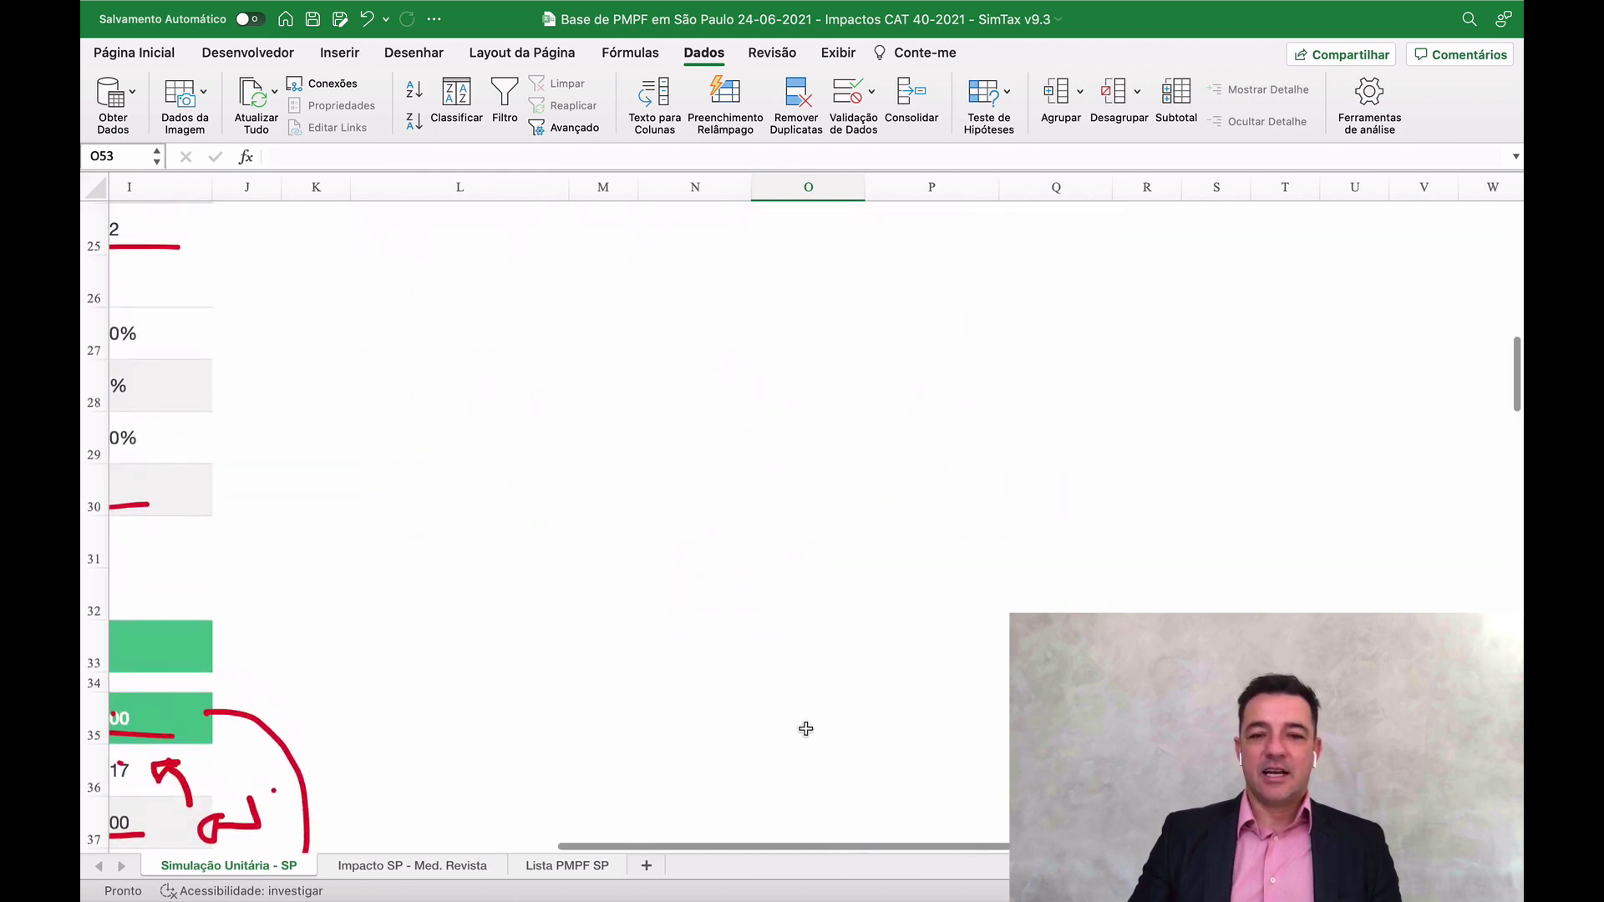
{"action": "scroll", "coordinate": [805, 730], "scroll_direction": "up", "scroll_amount": 10}
{"action": "scroll", "coordinate": [805, 729], "scroll_direction": "left", "scroll_amount": 15}
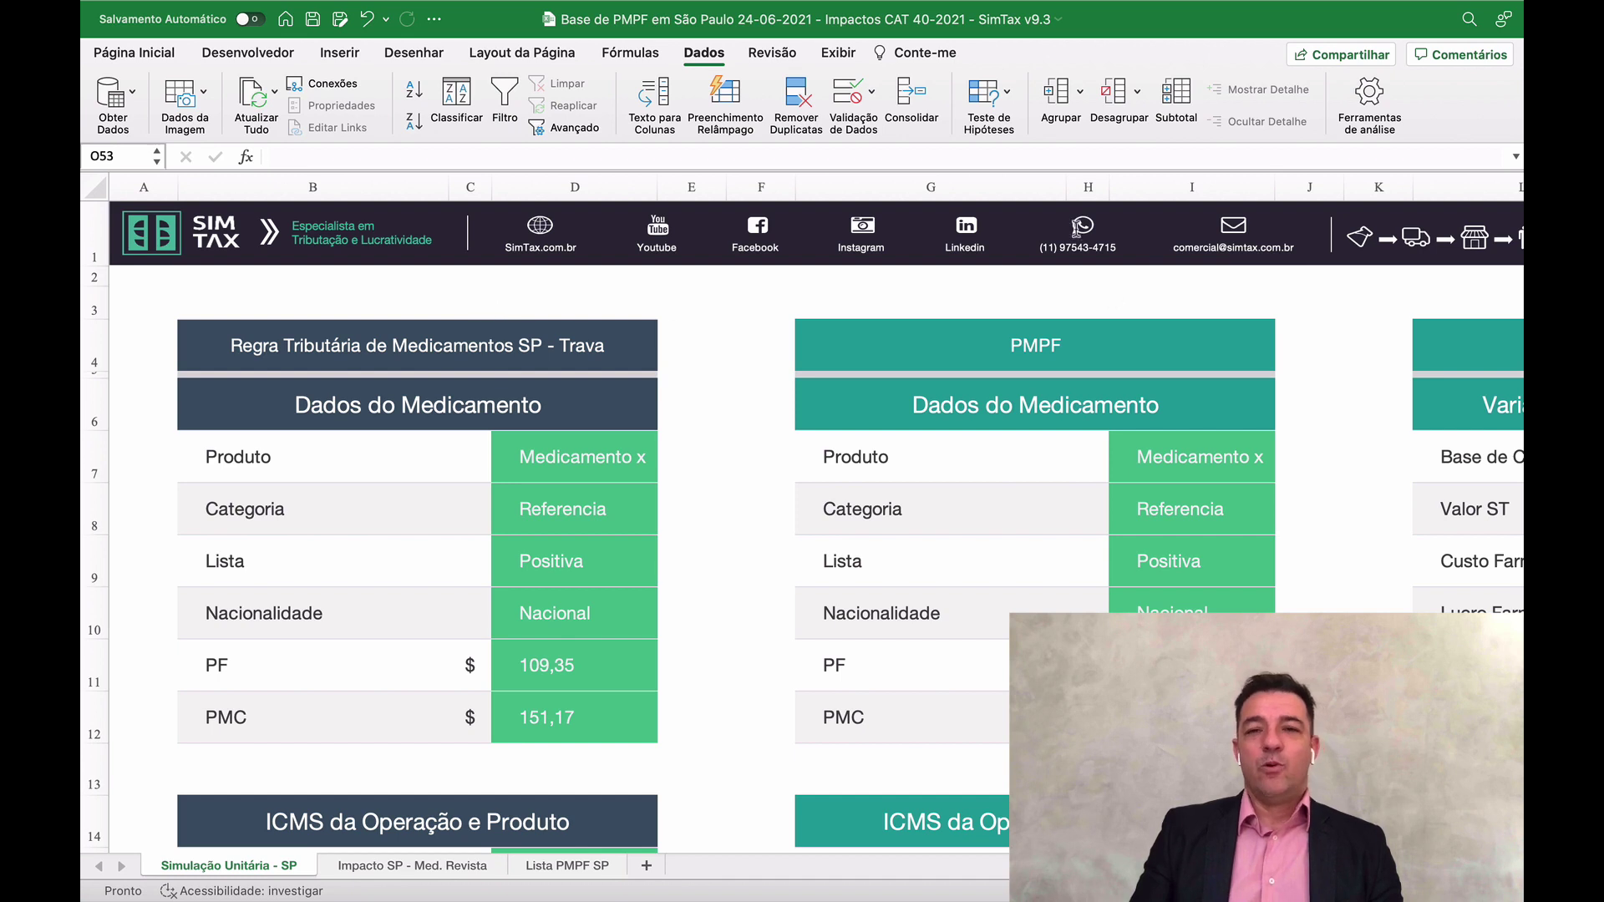
{"action": "mouse_move", "coordinate": [994, 7]}
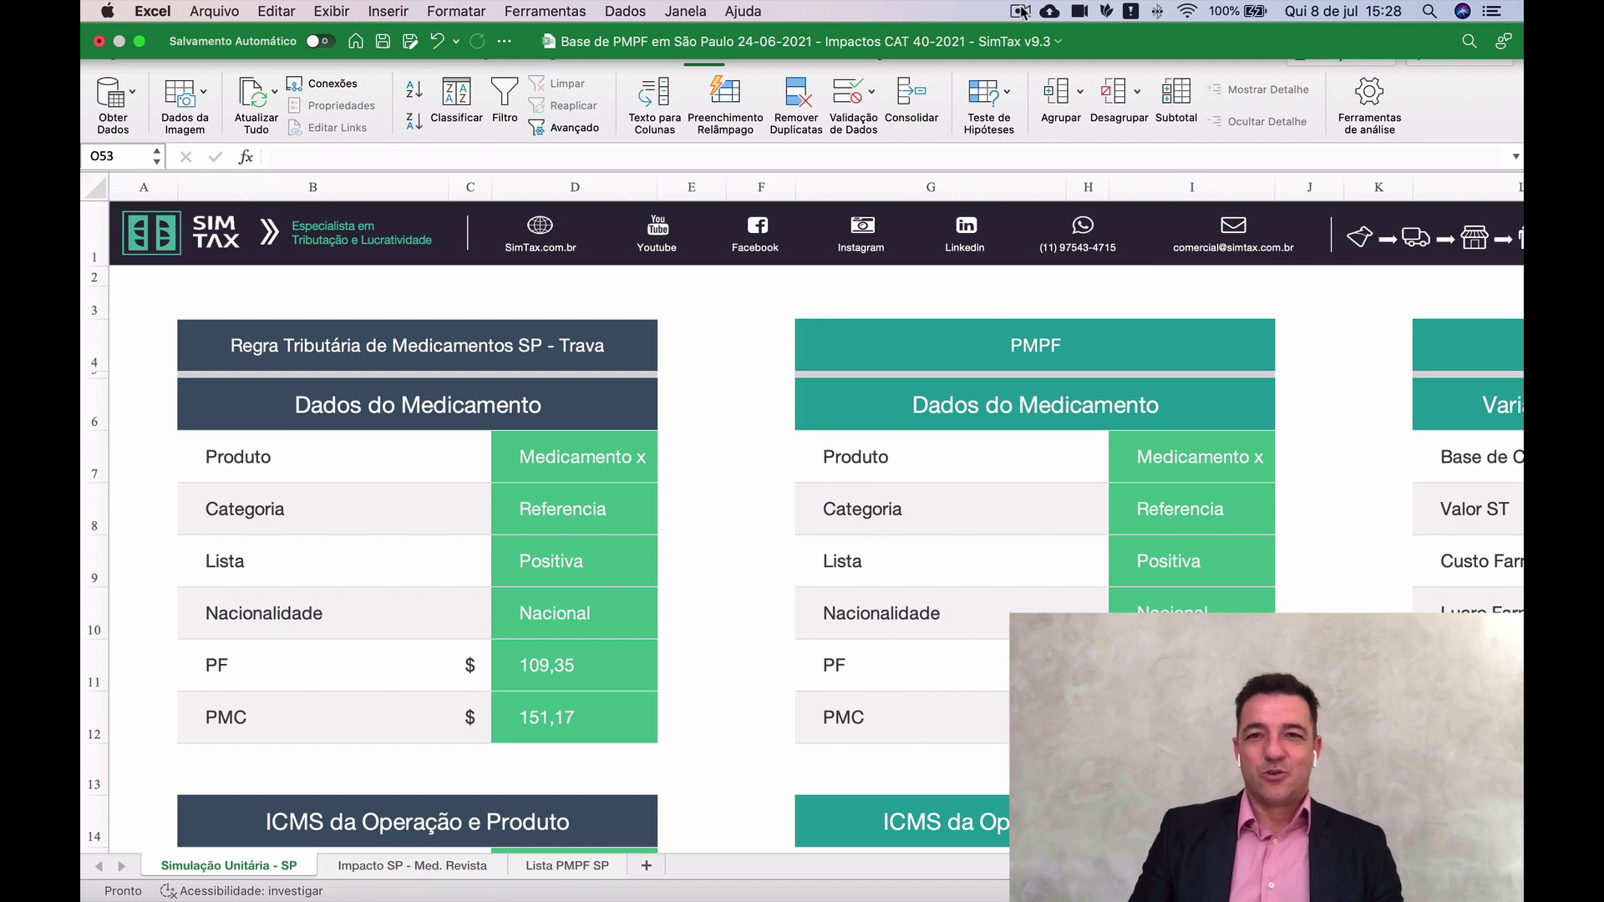
{"action": "left_click", "coordinate": [1021, 10]}
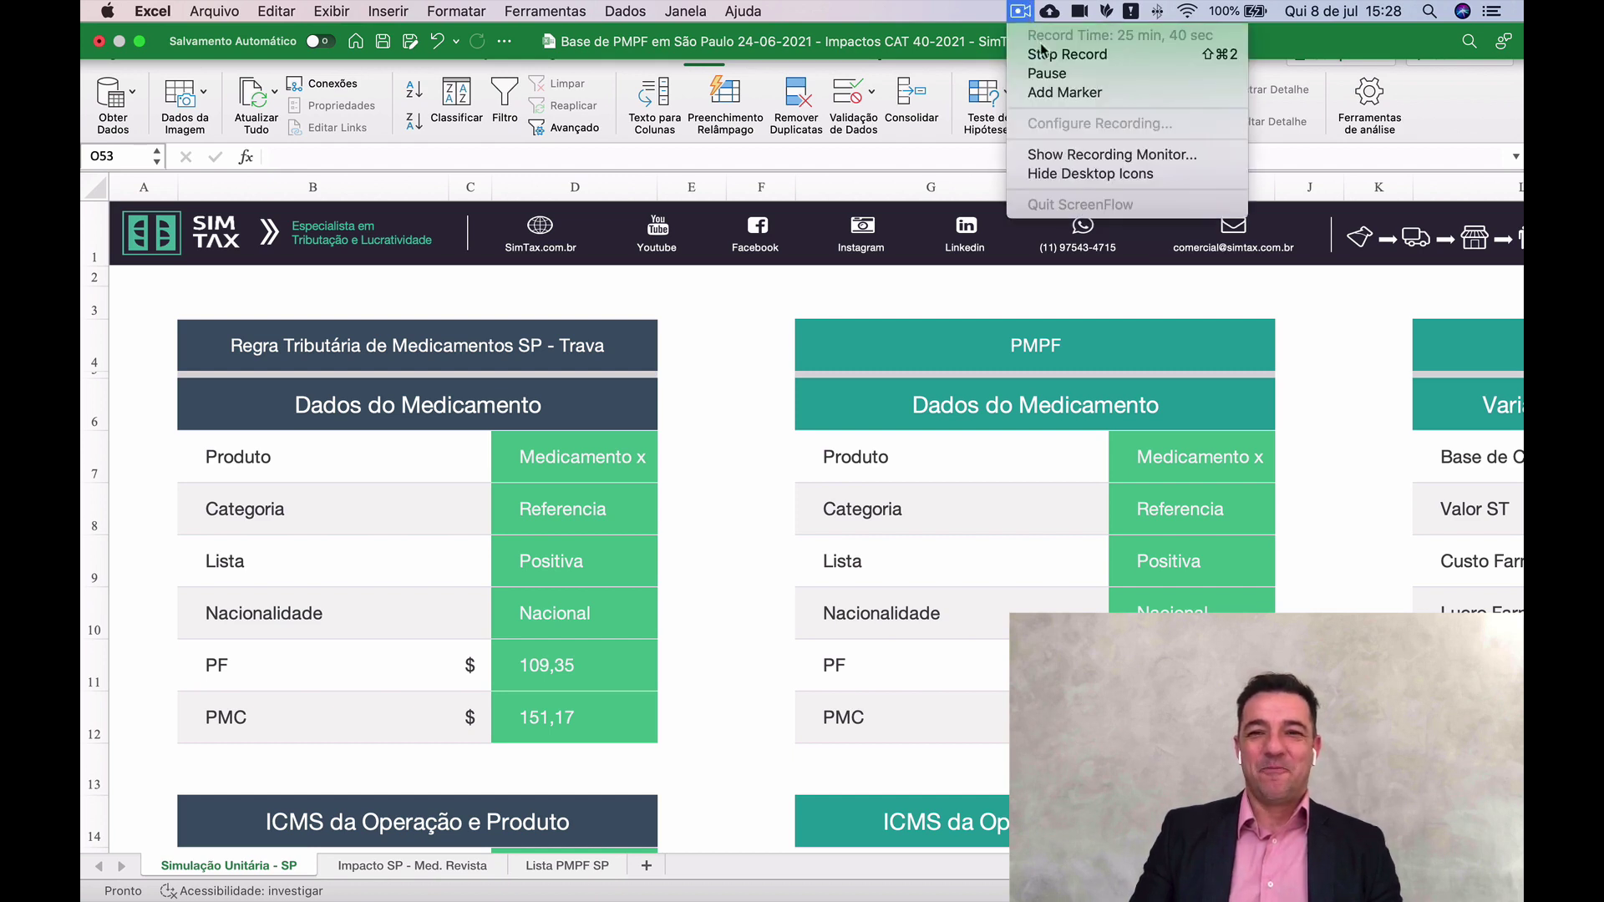